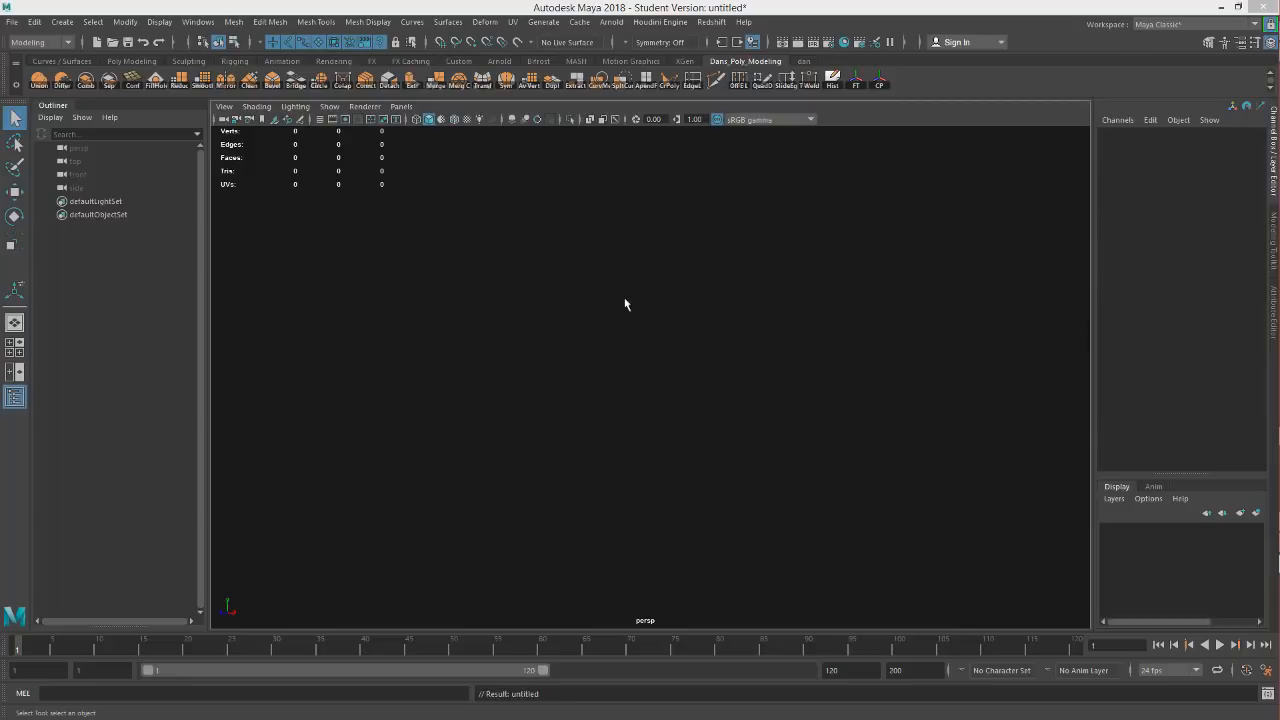
Step: Tear off the Mesh menu as a floating window and place it over the viewport beside the Outliner
{"action": "left_click", "coordinate": [237, 25]}
{"action": "left_click", "coordinate": [289, 34]}
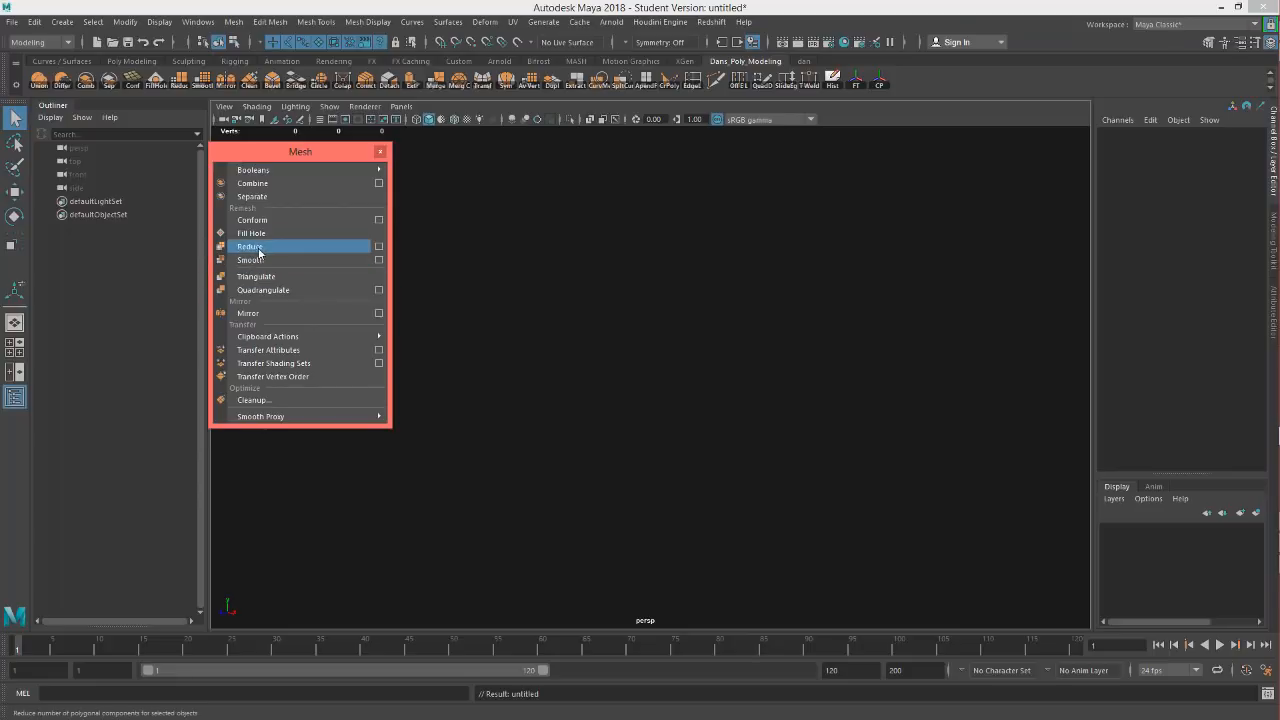
{"action": "left_click_drag", "start_coordinate": [299, 155], "coordinate": [299, 210]}
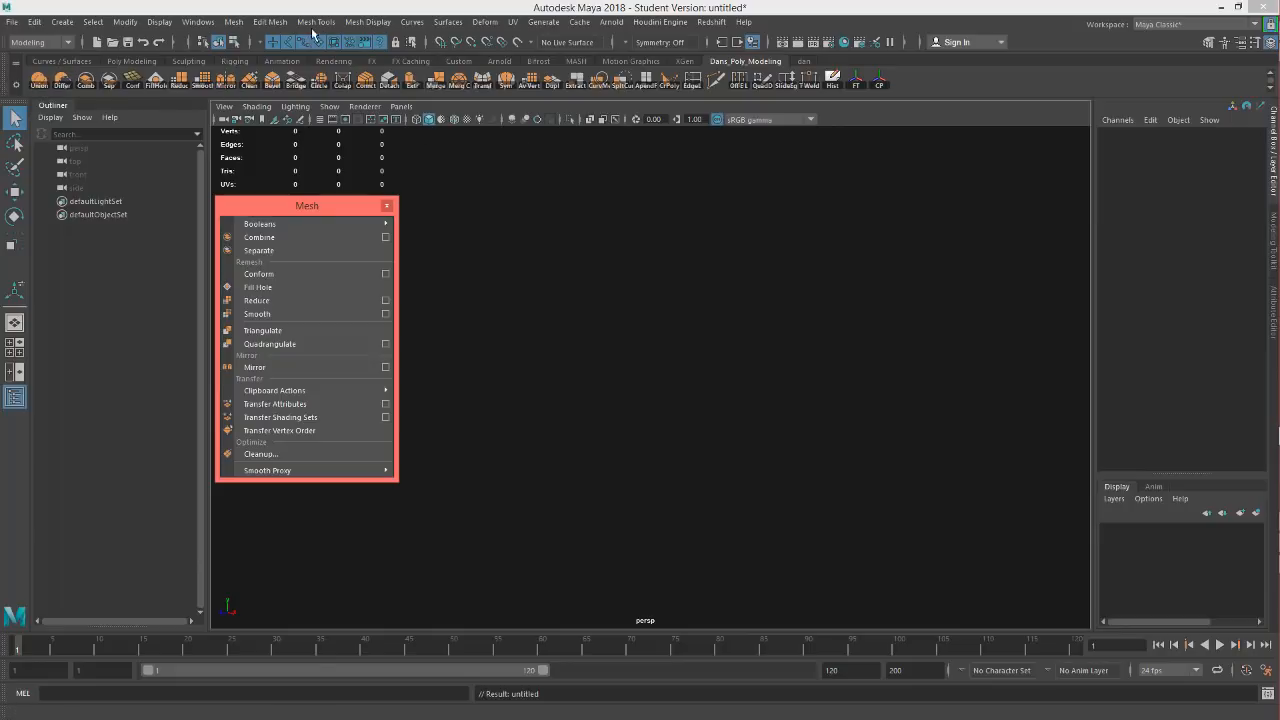
Step: Create a polygon sphere and set its radius to 25
{"action": "left_click", "coordinate": [131, 61]}
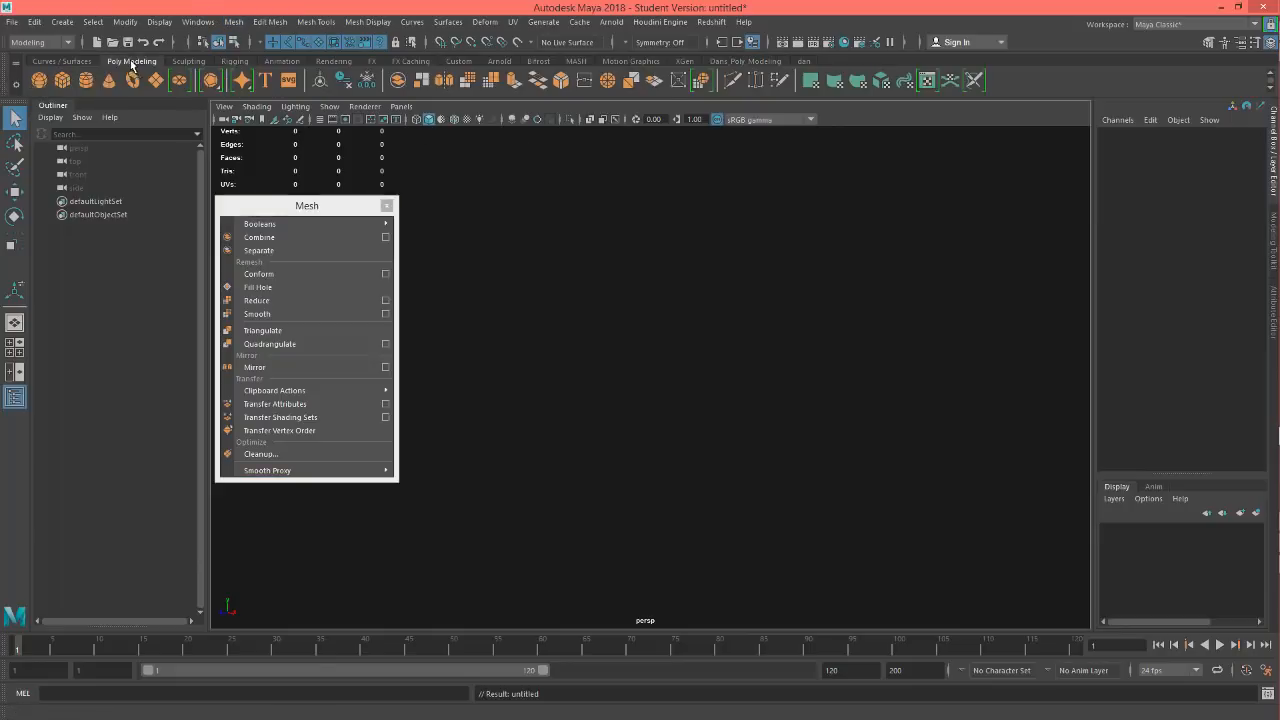
{"action": "left_click", "coordinate": [39, 81]}
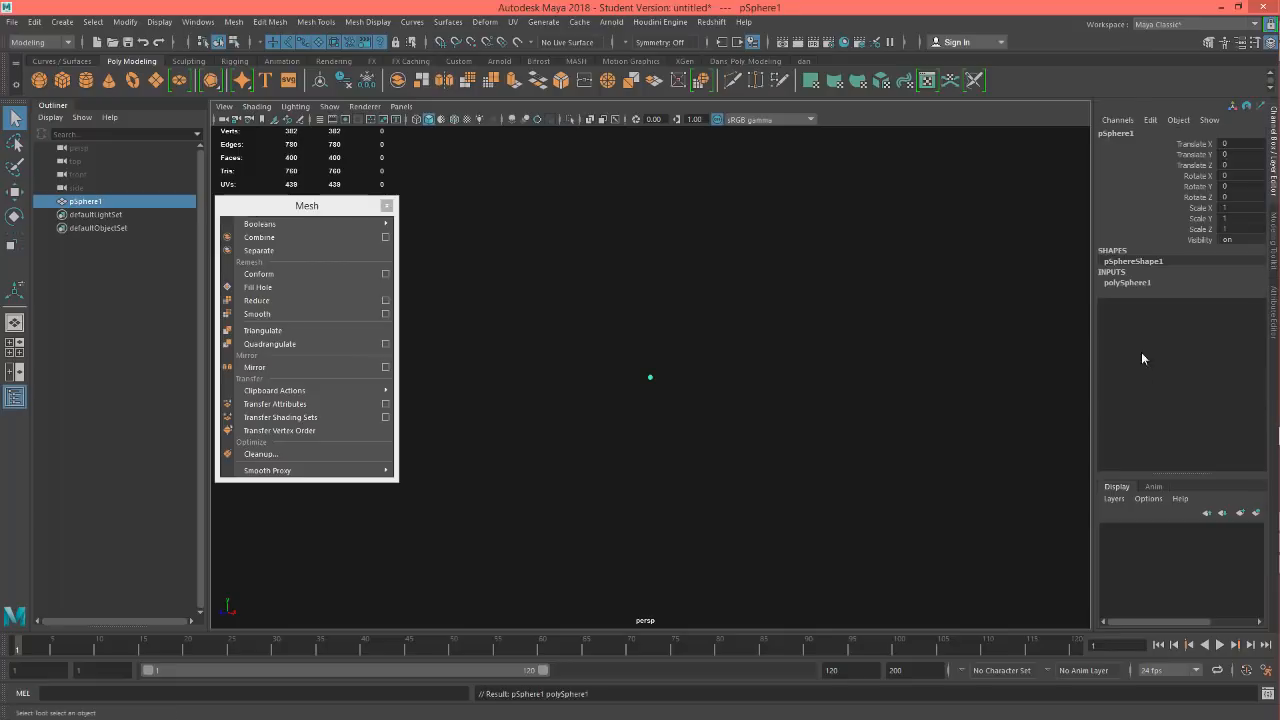
{"action": "left_click", "coordinate": [1138, 284]}
{"action": "left_click", "coordinate": [1230, 292]}
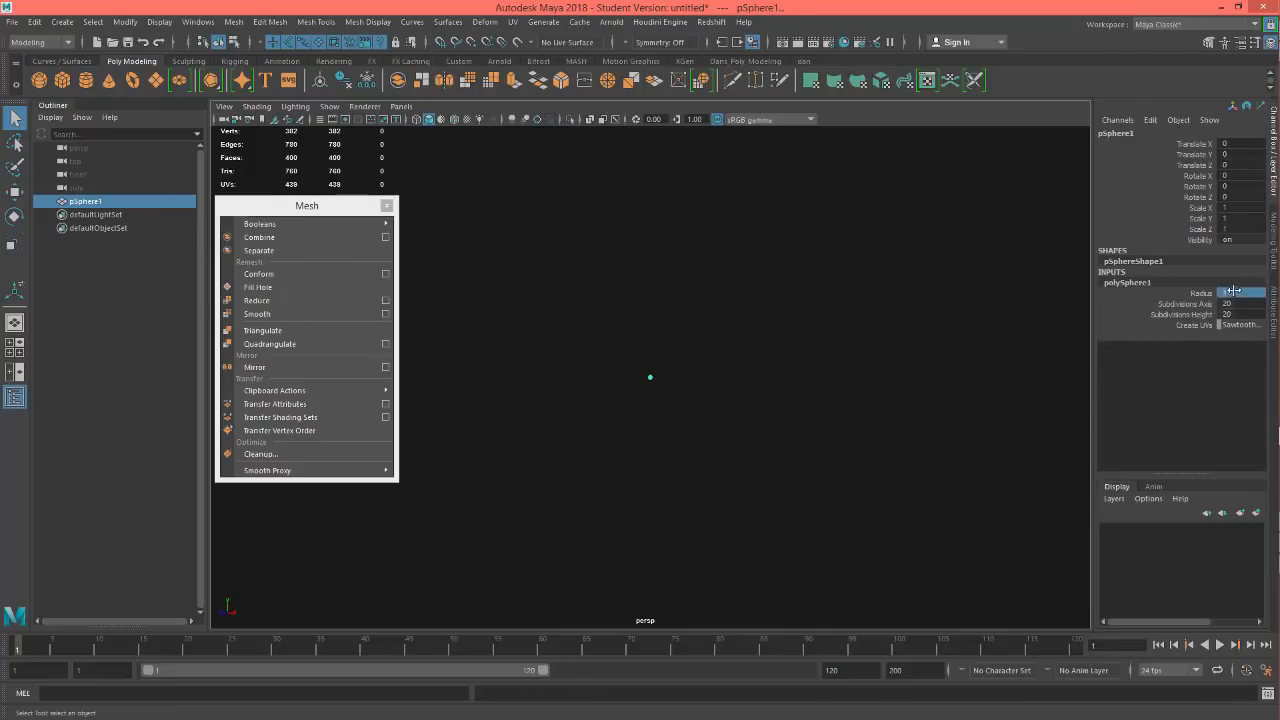
{"action": "key", "text": "Return"}
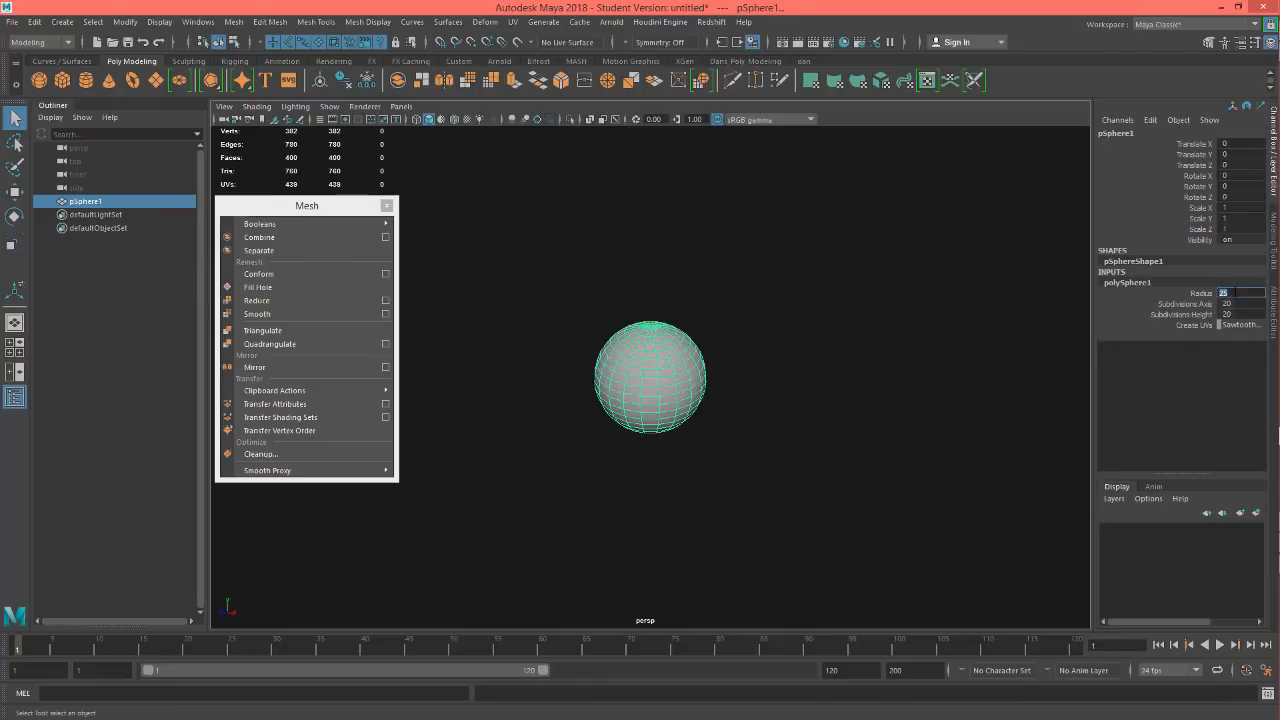
Step: Duplicate the sphere and move both spheres together along Z to about -93.1
{"action": "left_click", "coordinate": [665, 374]}
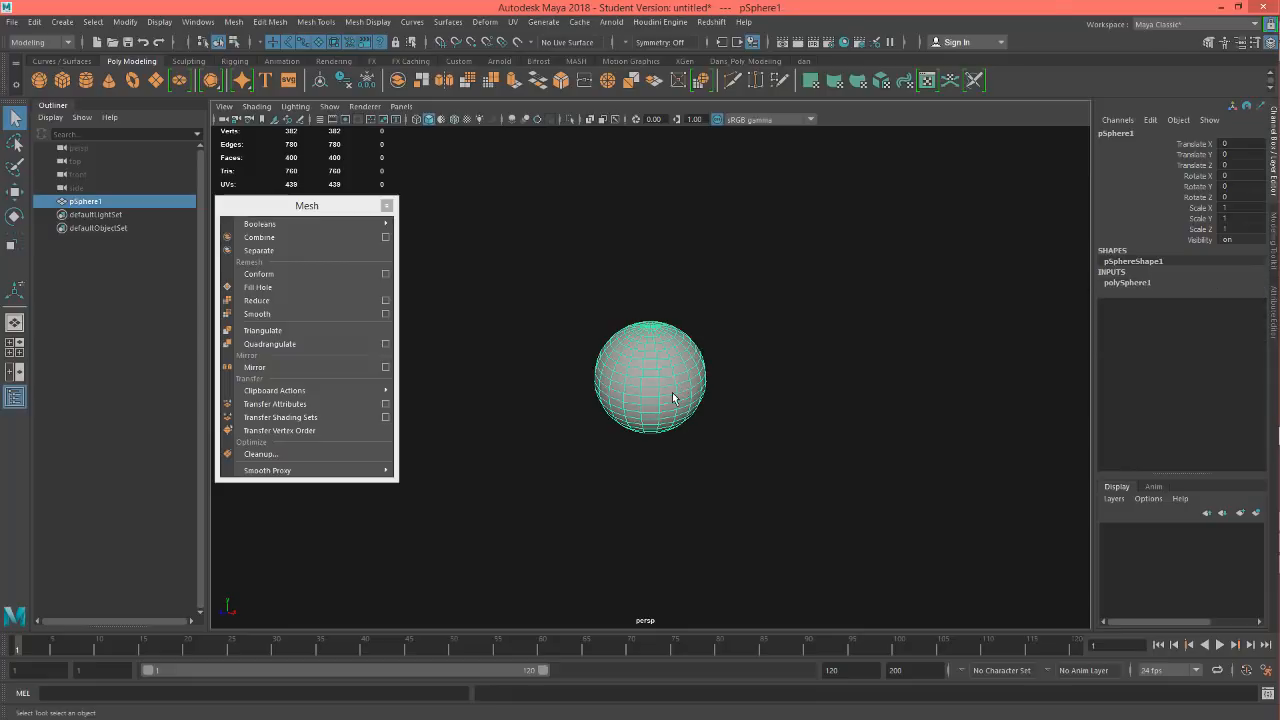
{"action": "key", "text": "ctrl+d"}
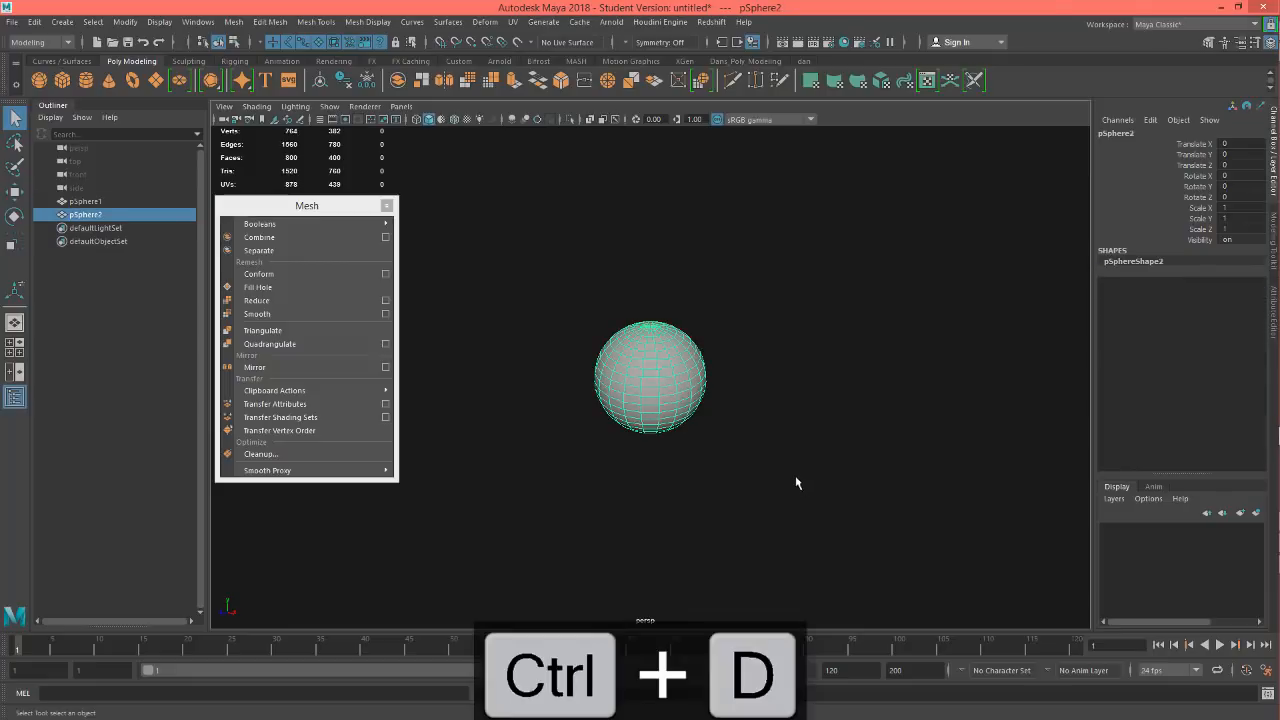
{"action": "left_click_drag", "start_coordinate": [796, 476], "coordinate": [548, 298]}
{"action": "key", "text": "w"}
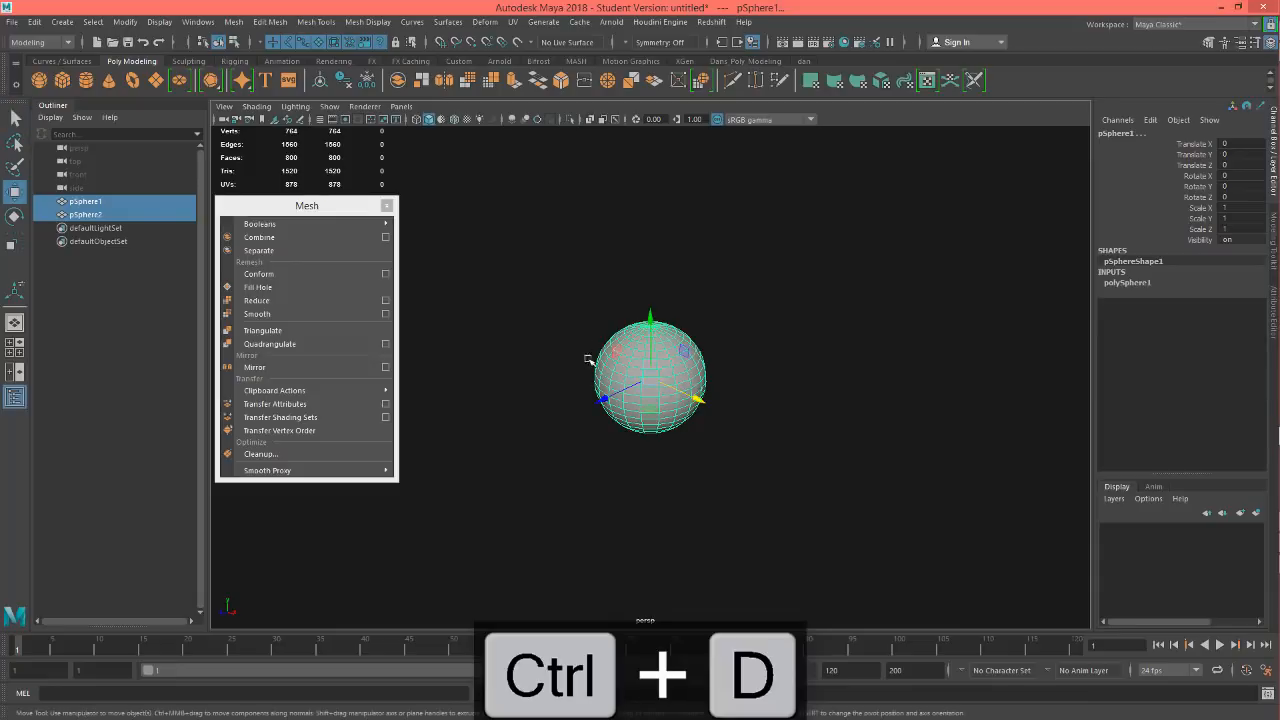
{"action": "left_click_drag", "start_coordinate": [606, 393], "coordinate": [753, 352]}
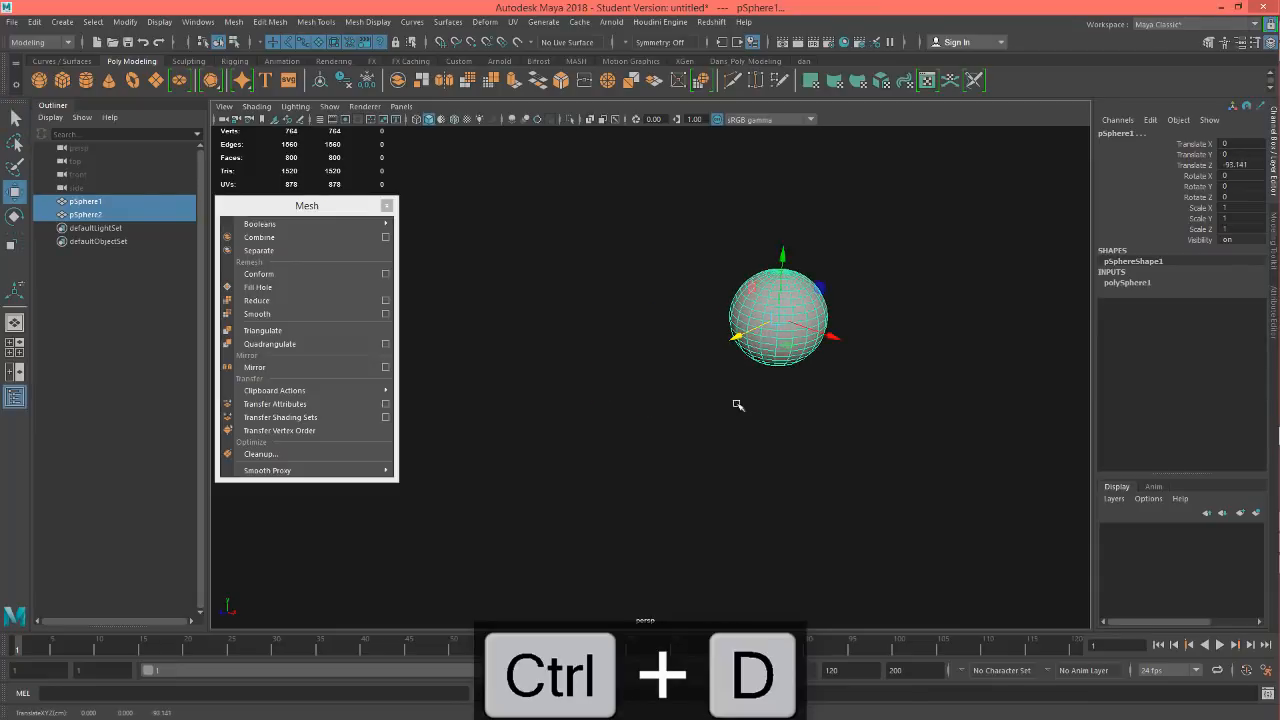
Step: Move the duplicate sphere alone along Z to about -130.7 so it partly overlaps the original
{"action": "left_click_drag", "start_coordinate": [803, 437], "coordinate": [687, 436], "text": "alt"}
{"action": "left_click", "coordinate": [638, 405]}
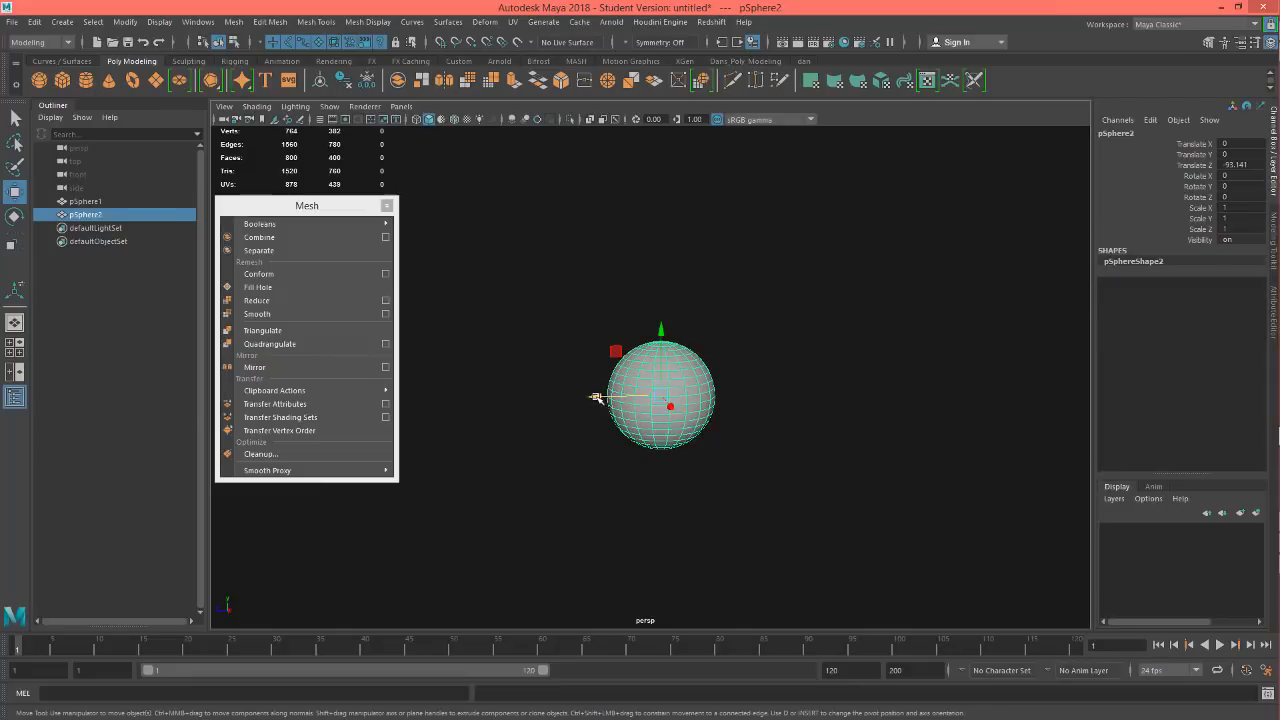
{"action": "left_click_drag", "start_coordinate": [597, 398], "coordinate": [677, 398]}
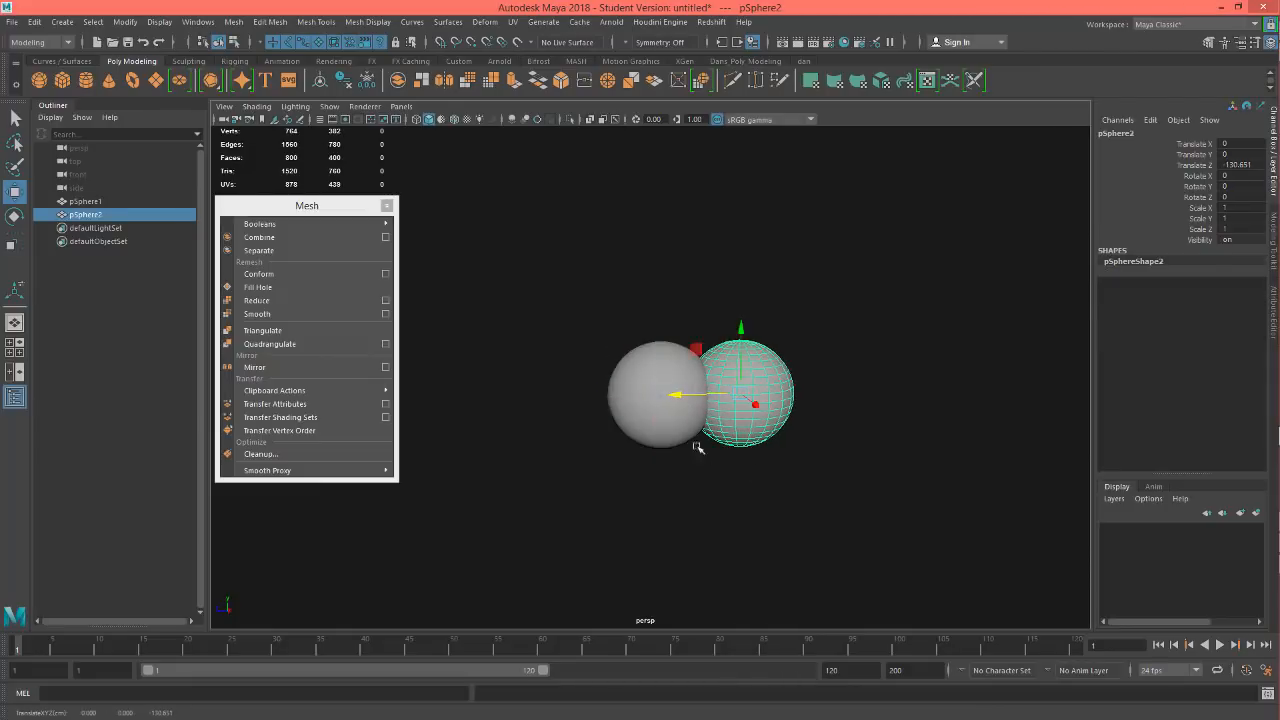
Step: Merge the two overlapping spheres with a Boolean Union
{"action": "left_click", "coordinate": [650, 362], "text": "shift"}
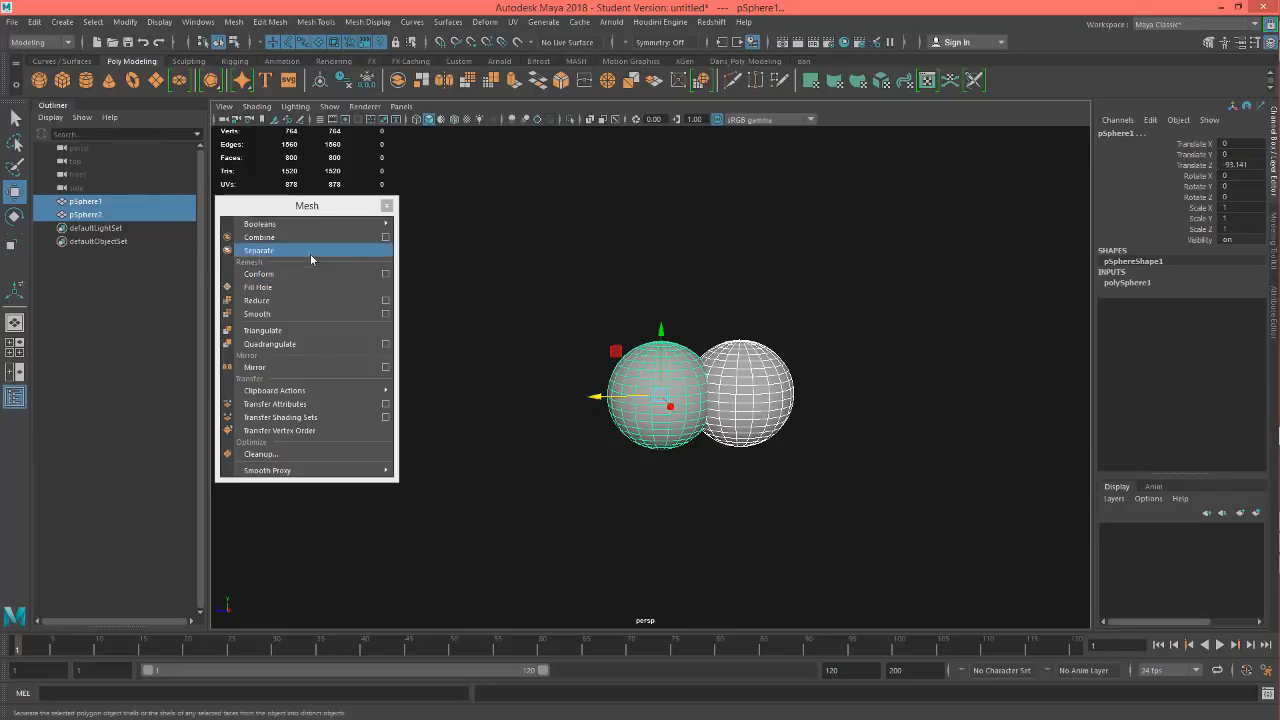
{"action": "mouse_move", "coordinate": [279, 229]}
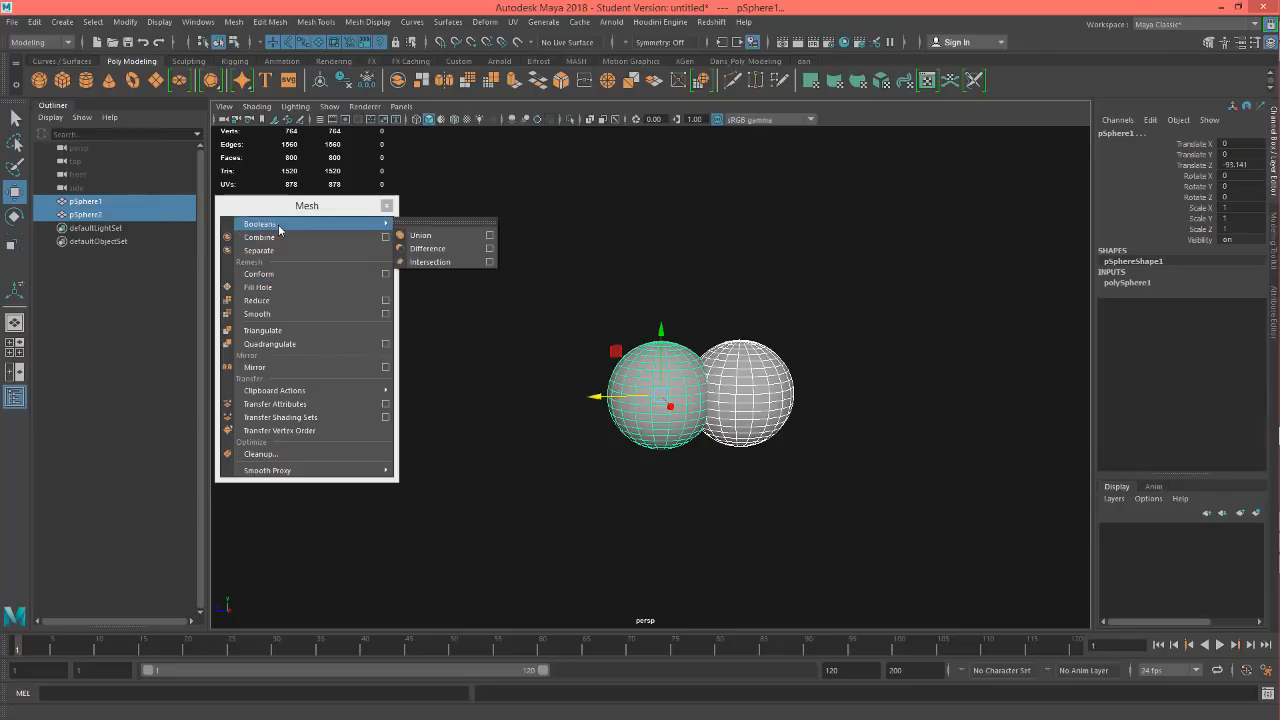
{"action": "left_click", "coordinate": [421, 235]}
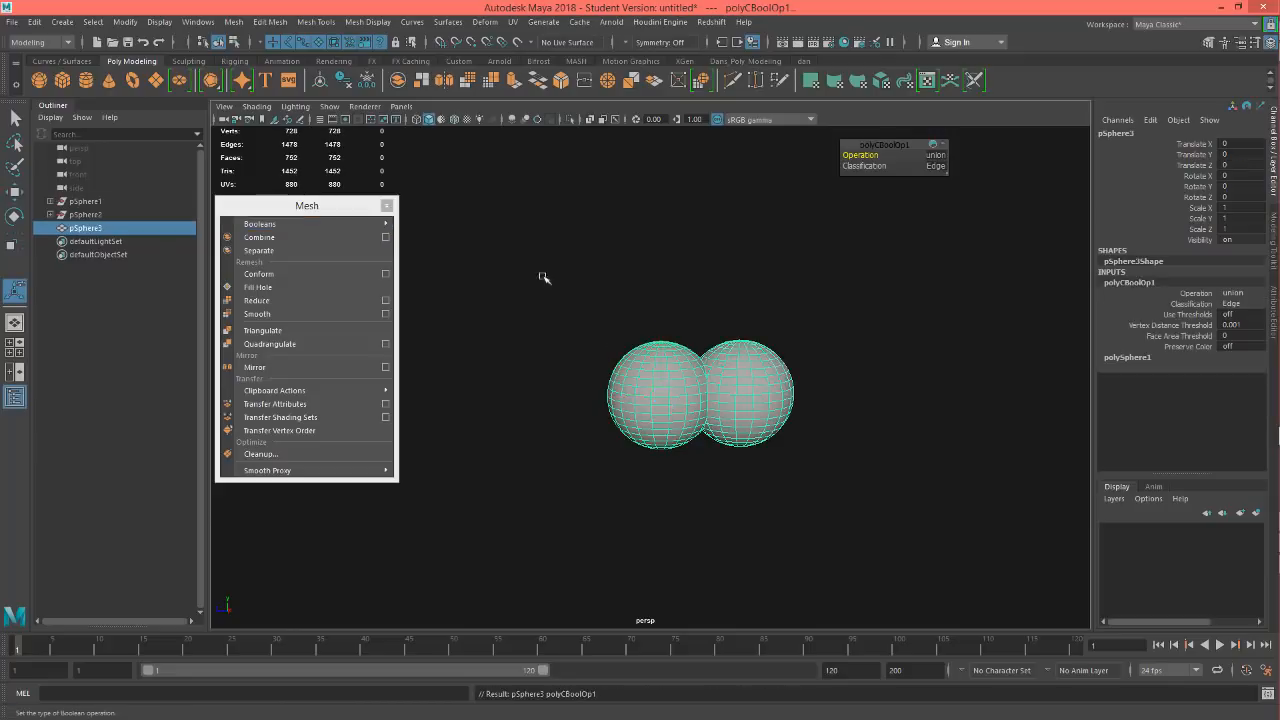
Step: Examine the seam where the two united spheres meet, up close and from several angles
{"action": "scroll", "coordinate": [769, 408], "scroll_direction": "up", "scroll_amount": 4}
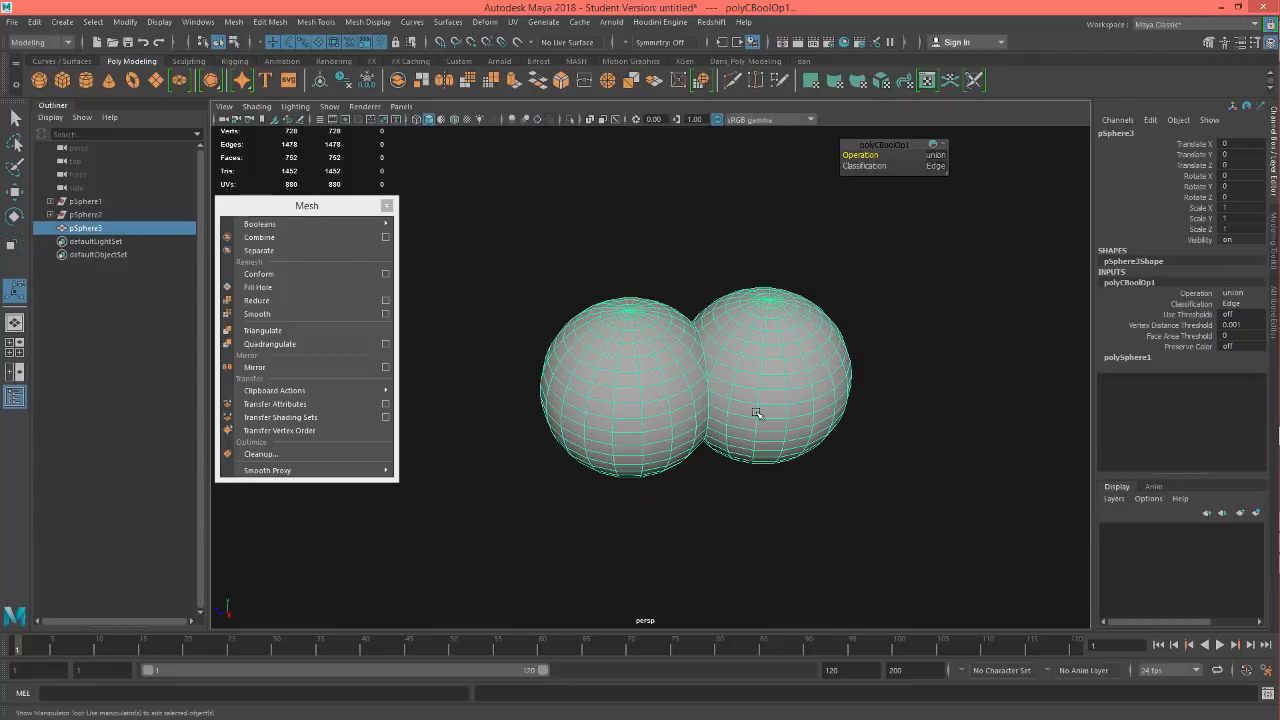
{"action": "left_click_drag", "start_coordinate": [892, 400], "coordinate": [694, 301], "text": "alt"}
{"action": "left_click_drag", "start_coordinate": [727, 419], "coordinate": [726, 400], "text": "alt"}
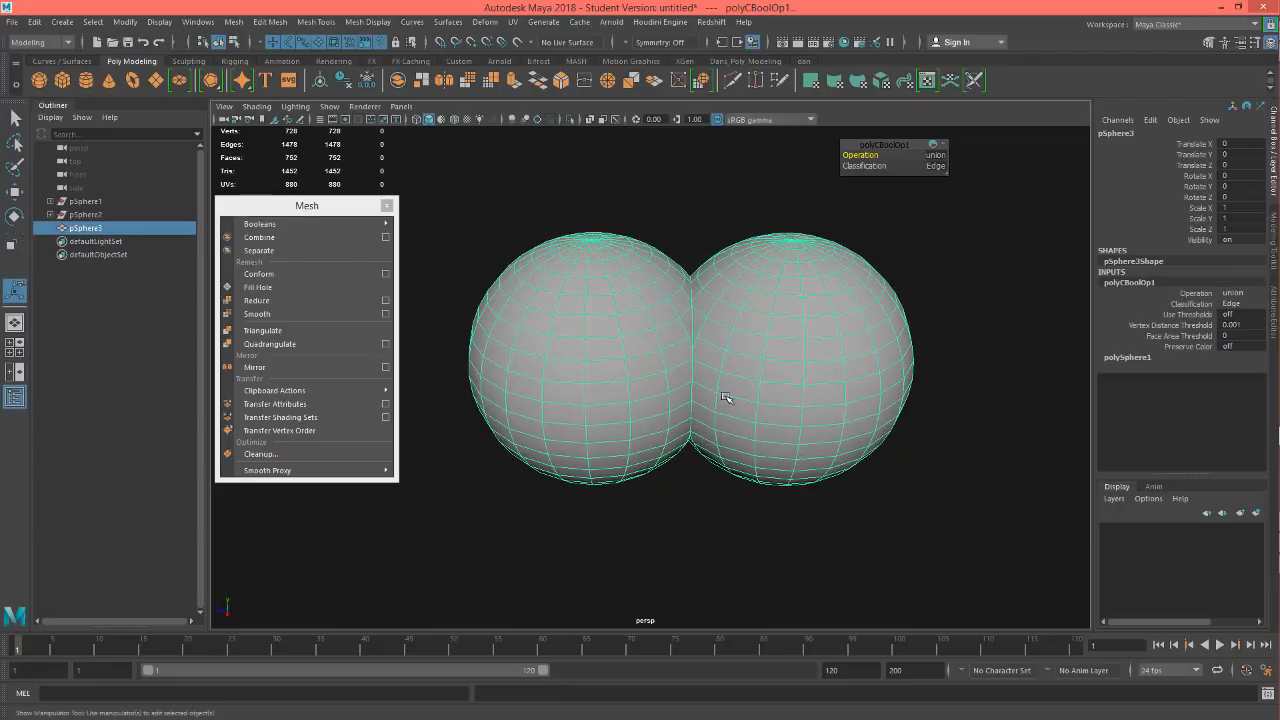
{"action": "right_click_drag", "start_coordinate": [700, 358], "coordinate": [811, 331], "text": "alt"}
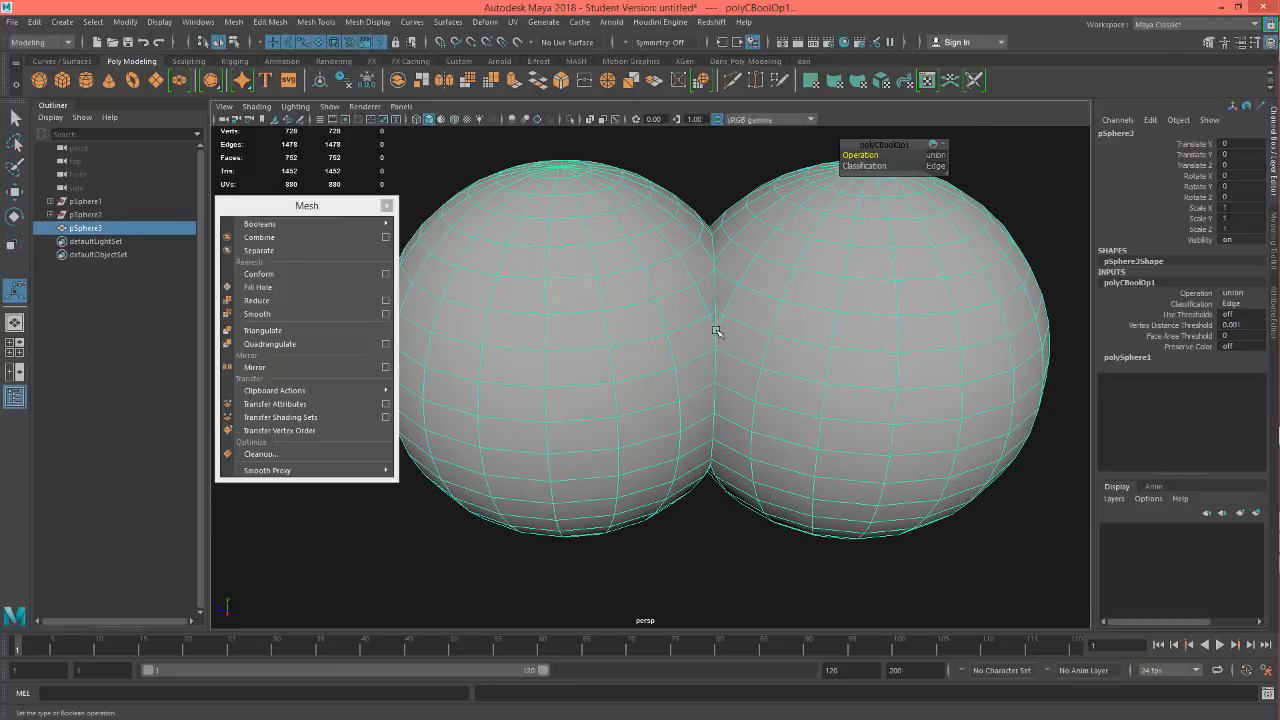
{"action": "middle_click_drag", "start_coordinate": [738, 346], "coordinate": [658, 401], "text": "alt"}
{"action": "scroll", "coordinate": [644, 404], "scroll_direction": "up", "scroll_amount": 2}
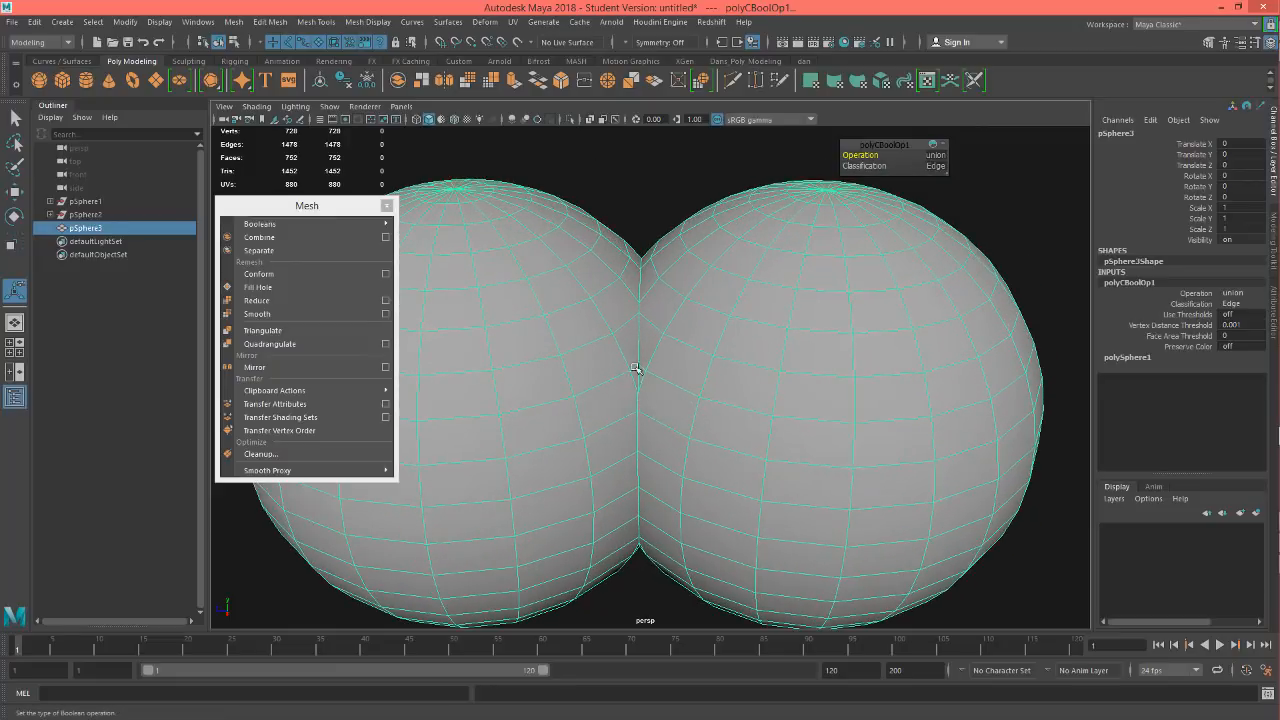
{"action": "right_click_drag", "start_coordinate": [733, 416], "coordinate": [594, 429], "text": "alt"}
{"action": "left_click_drag", "start_coordinate": [594, 429], "coordinate": [791, 401], "text": "alt"}
{"action": "right_click_drag", "start_coordinate": [791, 401], "coordinate": [770, 380], "text": "alt"}
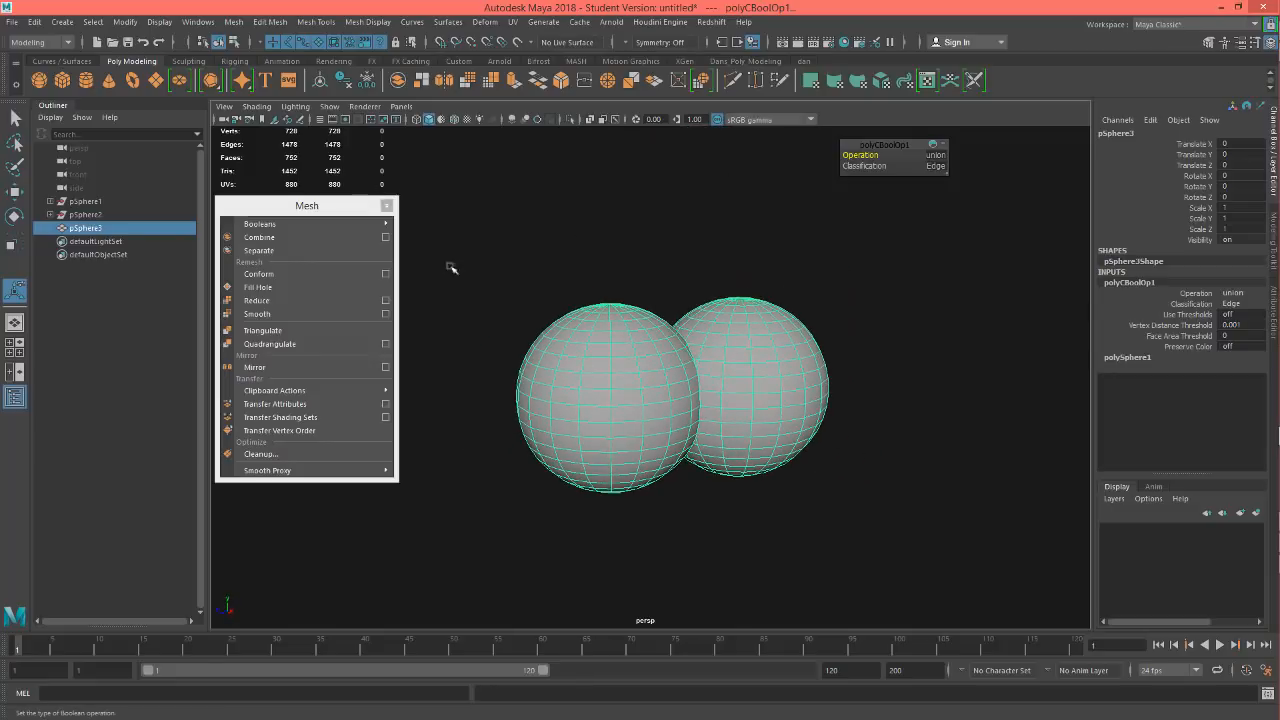
Step: Delete the united mesh's construction history, and offset a duplicate of it along X to about 40.8
{"action": "left_click", "coordinate": [350, 82]}
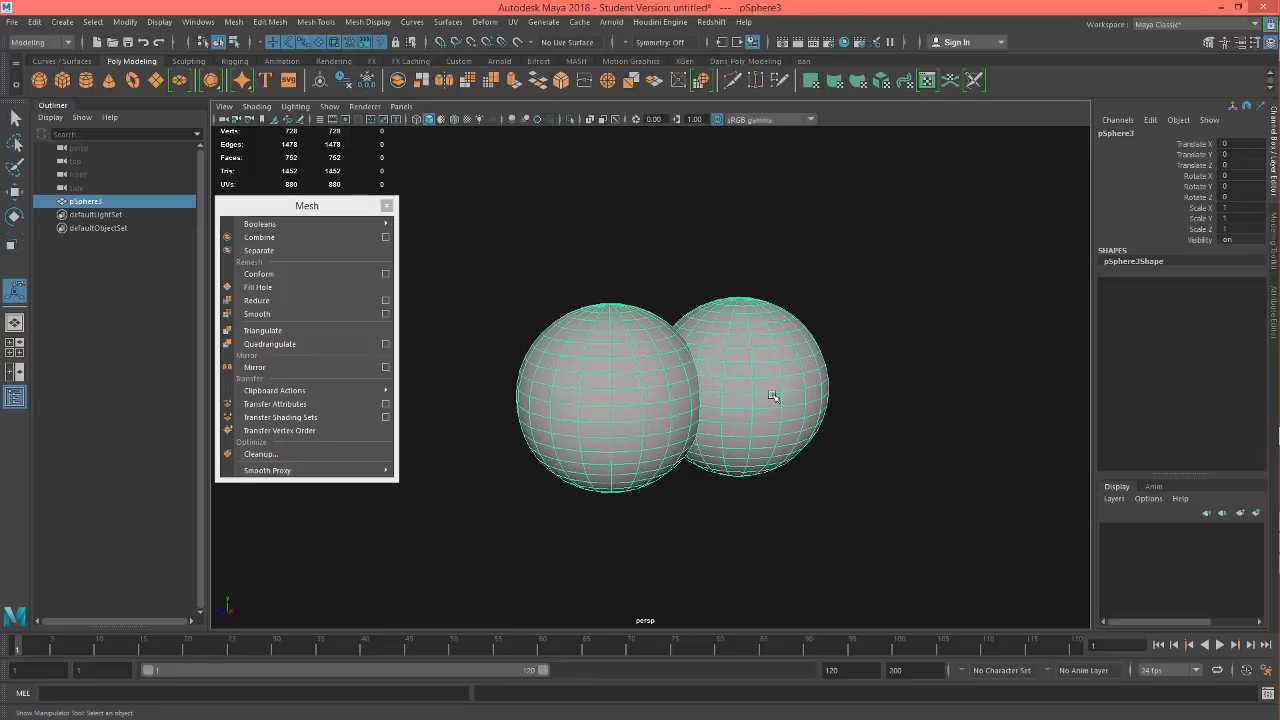
{"action": "left_click_drag", "start_coordinate": [770, 397], "coordinate": [808, 450], "text": "alt"}
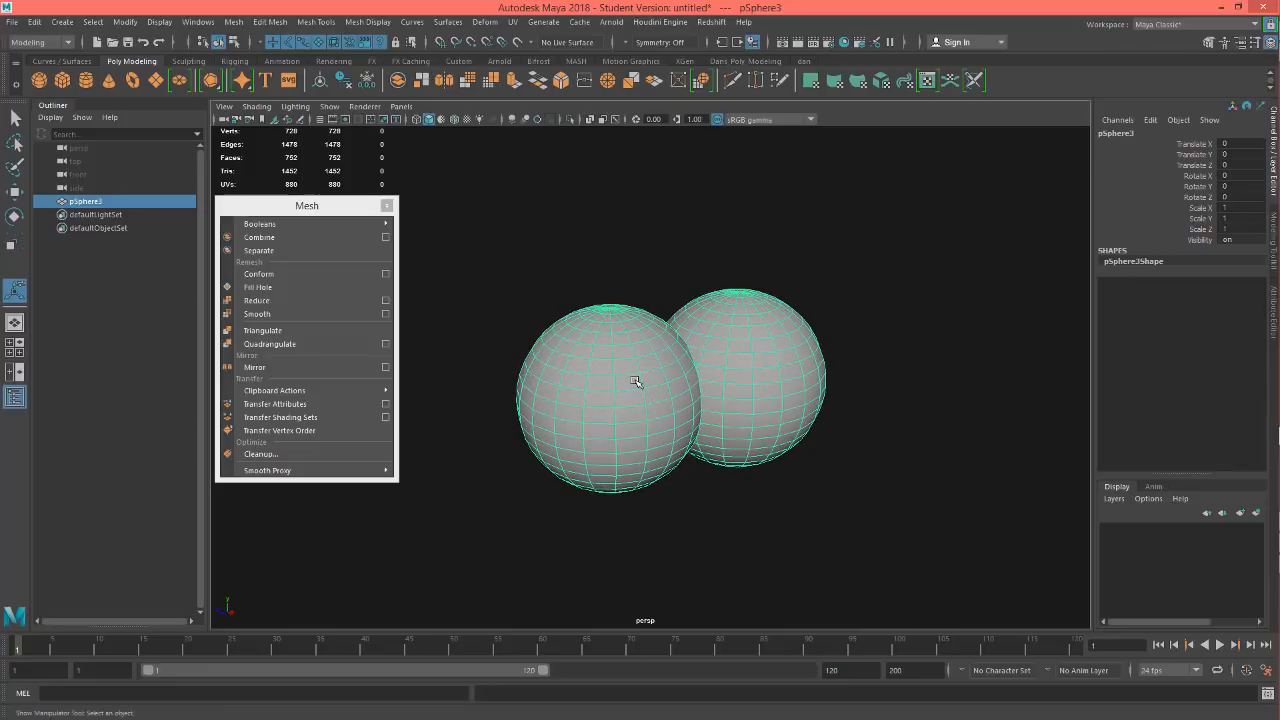
{"action": "key", "text": "ctrl+d"}
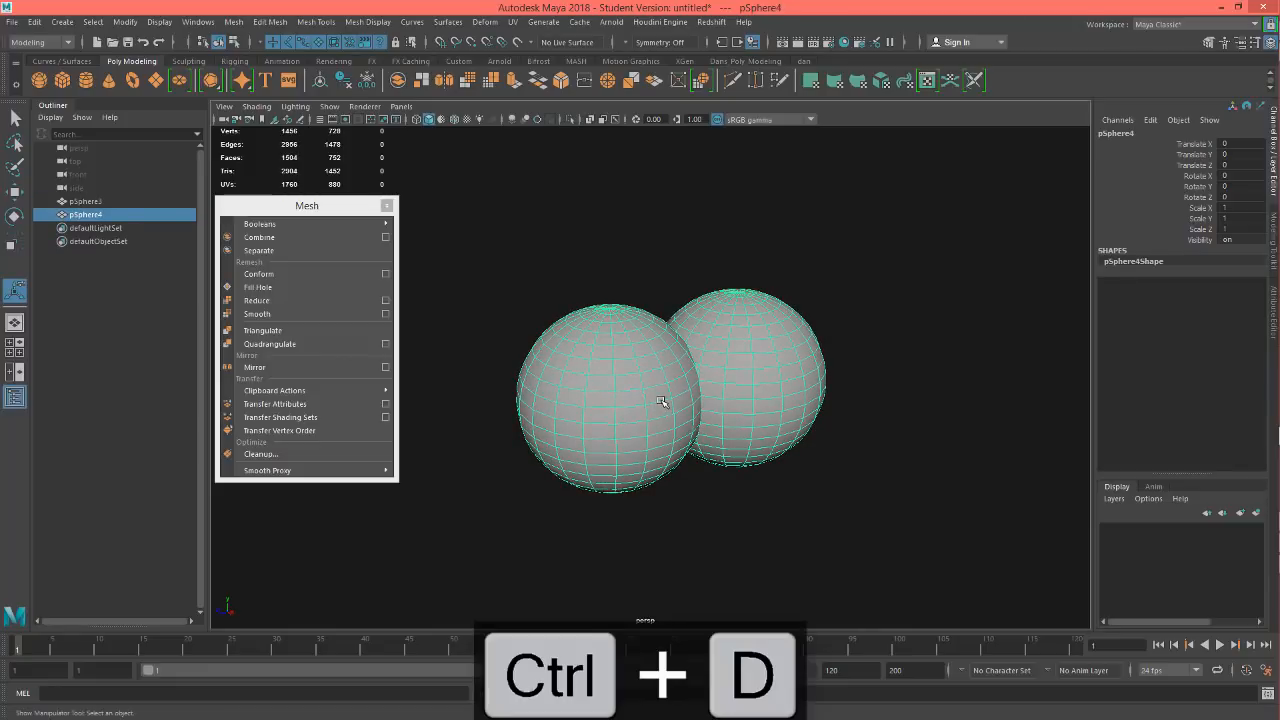
{"action": "key", "text": "w"}
{"action": "left_click_drag", "start_coordinate": [698, 410], "coordinate": [827, 468]}
{"action": "left_click_drag", "start_coordinate": [904, 467], "coordinate": [850, 470], "text": "alt"}
Step: Subtract the offset duplicate from the original double sphere with a Boolean Difference
{"action": "left_click", "coordinate": [626, 394]}
{"action": "left_click", "coordinate": [773, 465], "text": "shift"}
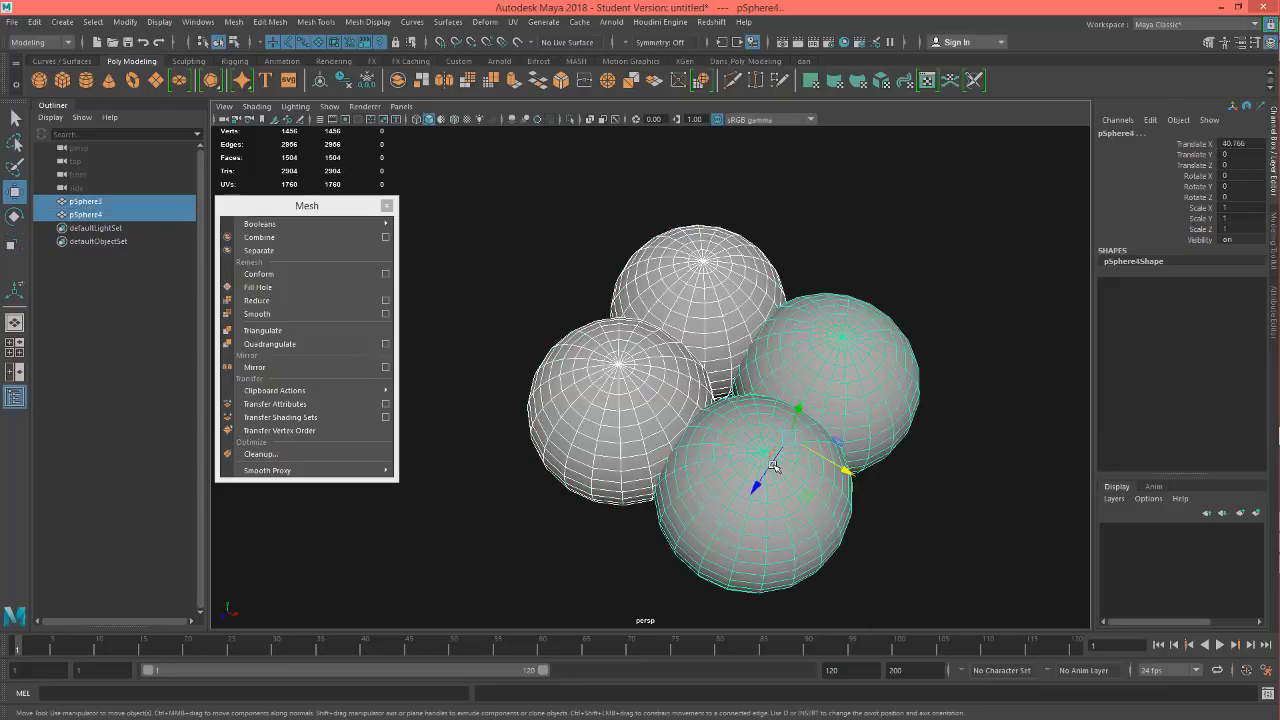
{"action": "left_click_drag", "start_coordinate": [513, 351], "coordinate": [500, 323], "text": "alt"}
{"action": "mouse_move", "coordinate": [272, 232]}
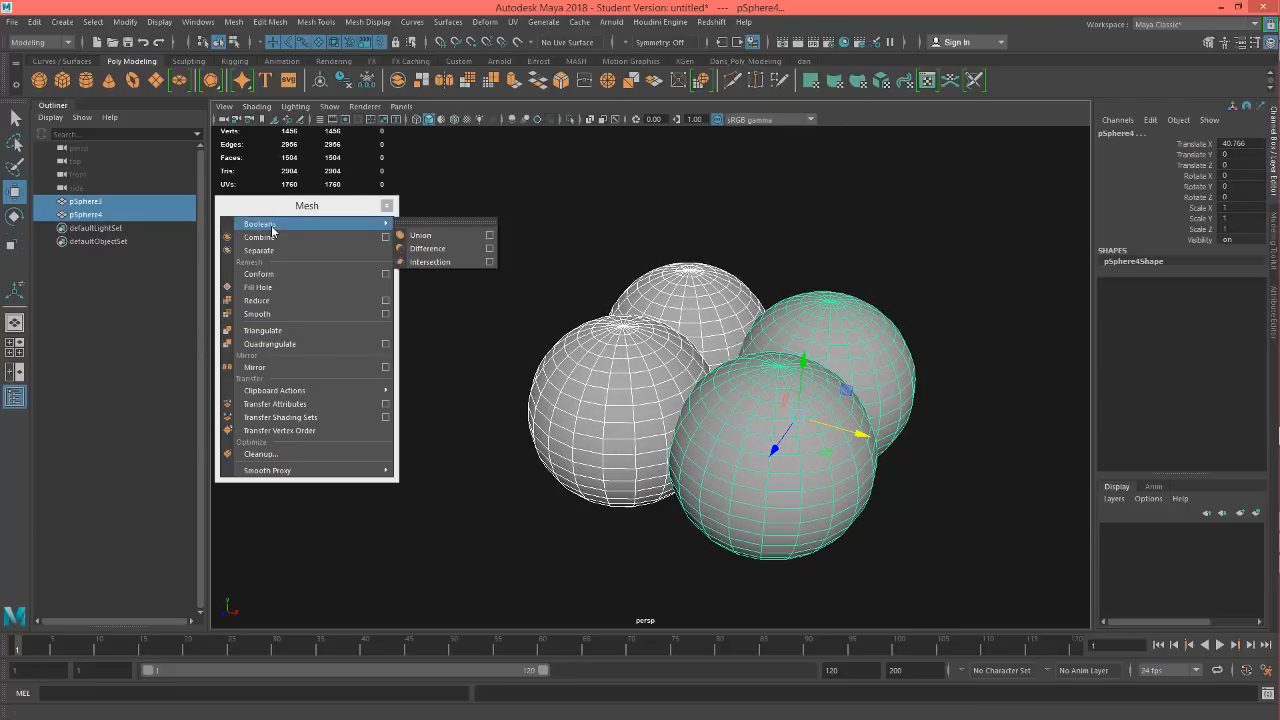
{"action": "left_click", "coordinate": [437, 249]}
Step: Inspect the hollows cut into the double sphere from different angles
{"action": "left_click_drag", "start_coordinate": [820, 437], "coordinate": [749, 400], "text": "alt"}
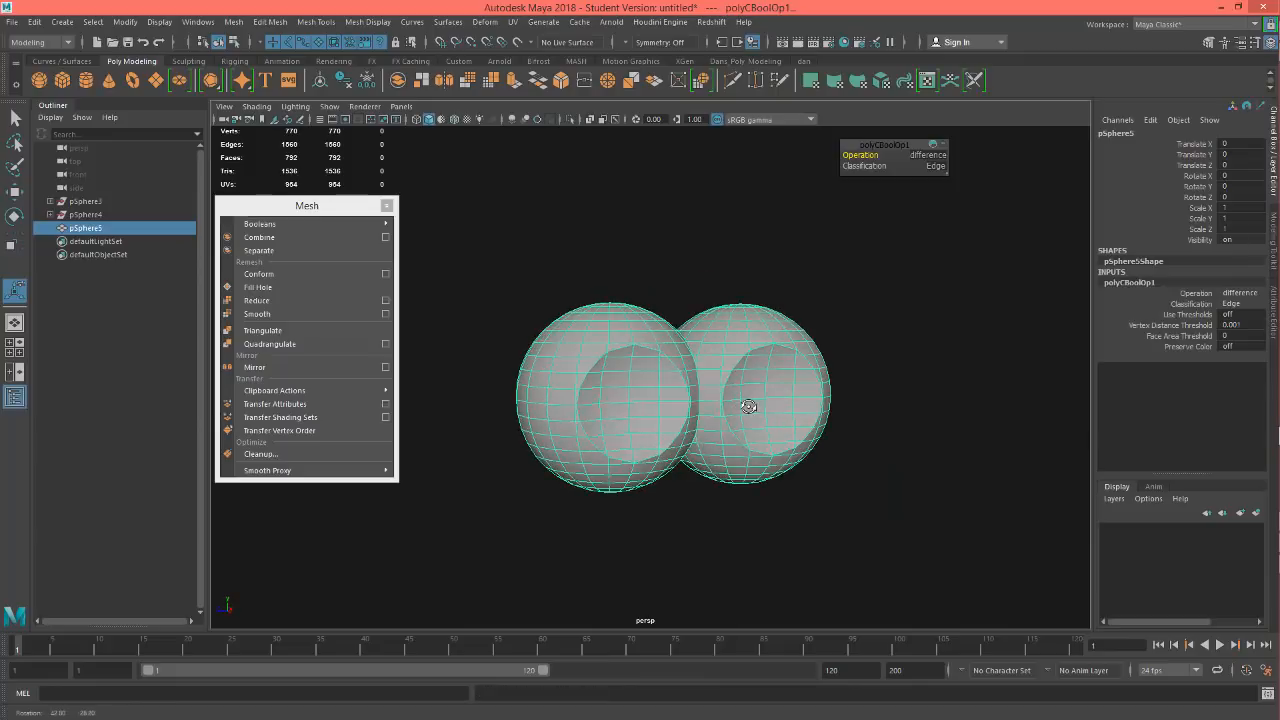
{"action": "right_click_drag", "start_coordinate": [610, 377], "coordinate": [872, 358], "text": "alt"}
{"action": "mouse_move", "coordinate": [692, 396]}
{"action": "left_mouse_down", "text": "alt"}
{"action": "mouse_move", "coordinate": [634, 354]}
{"action": "mouse_move", "coordinate": [607, 383]}
{"action": "mouse_move", "coordinate": [629, 420]}
{"action": "mouse_move", "coordinate": [677, 423]}
{"action": "mouse_move", "coordinate": [704, 400]}
{"action": "left_mouse_up", "text": "alt"}
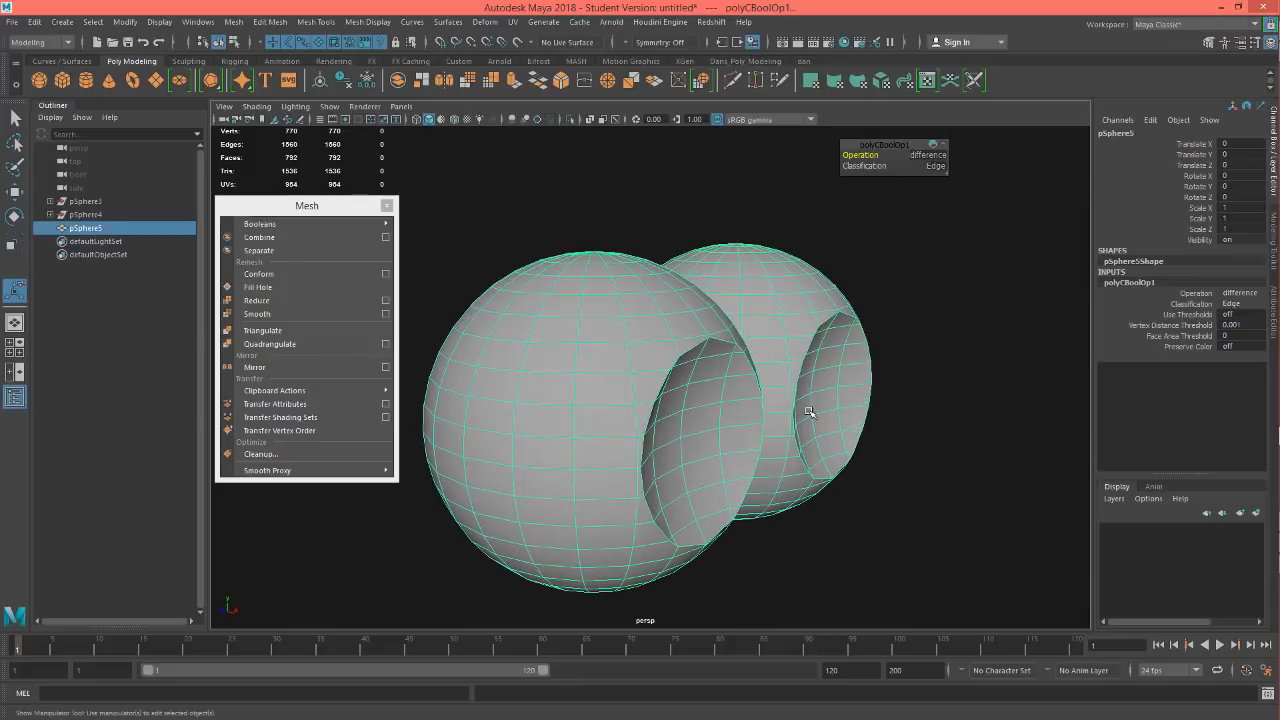
{"action": "left_click_drag", "start_coordinate": [811, 412], "coordinate": [783, 428], "text": "alt"}
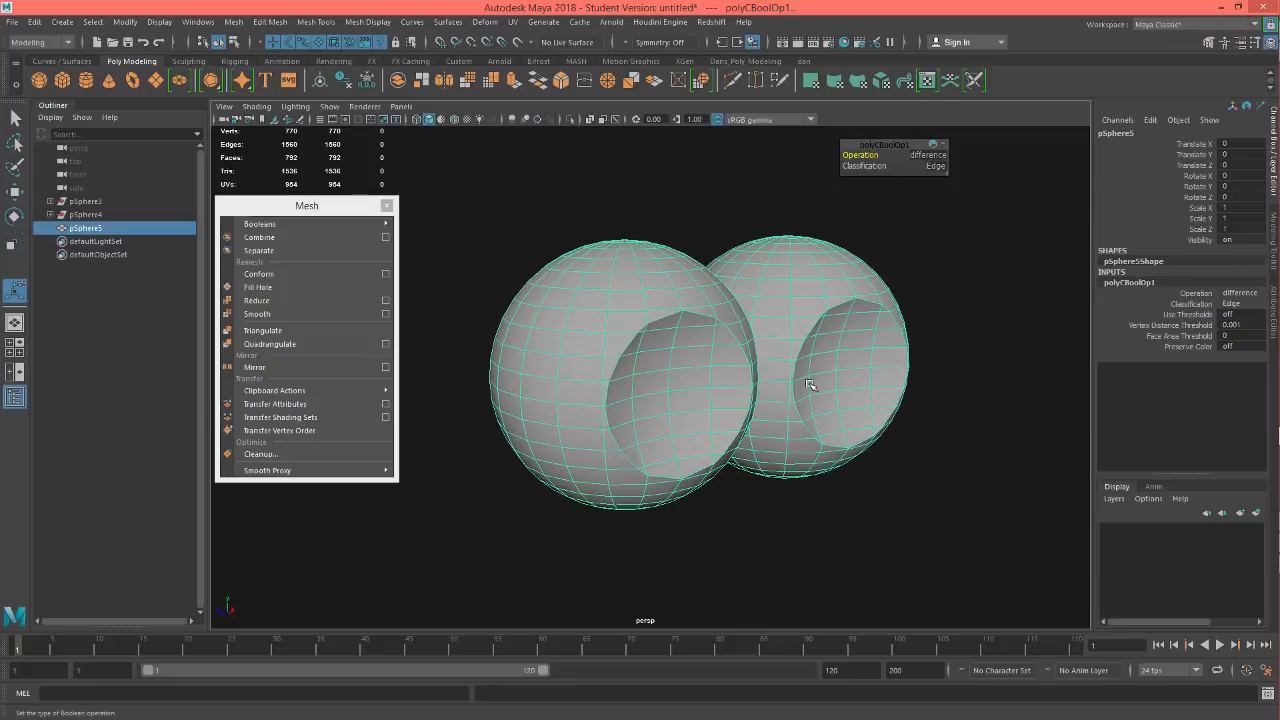
{"action": "left_click_drag", "start_coordinate": [810, 385], "coordinate": [858, 404], "text": "alt"}
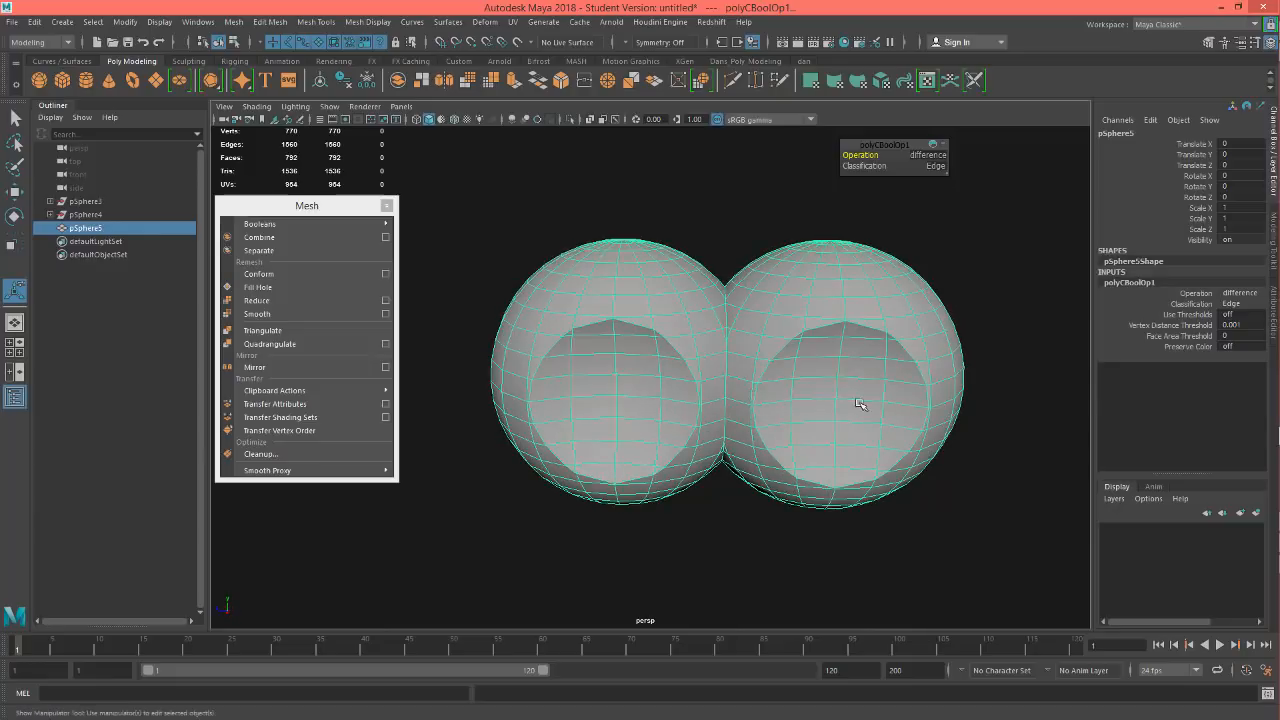
{"action": "right_click_drag", "start_coordinate": [858, 403], "coordinate": [780, 400], "text": "alt"}
{"action": "left_click_drag", "start_coordinate": [780, 400], "coordinate": [792, 392], "text": "alt"}
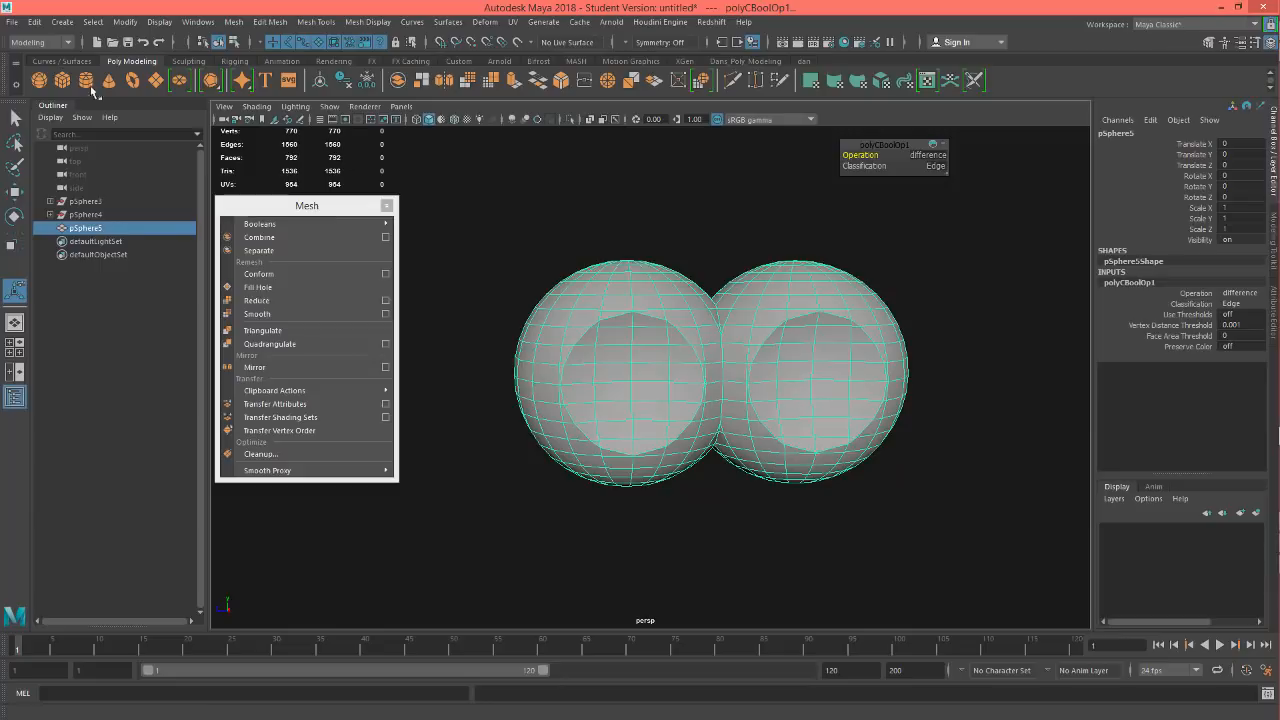
Step: Create another polygon sphere and set its radius to 25
{"action": "left_click", "coordinate": [38, 80]}
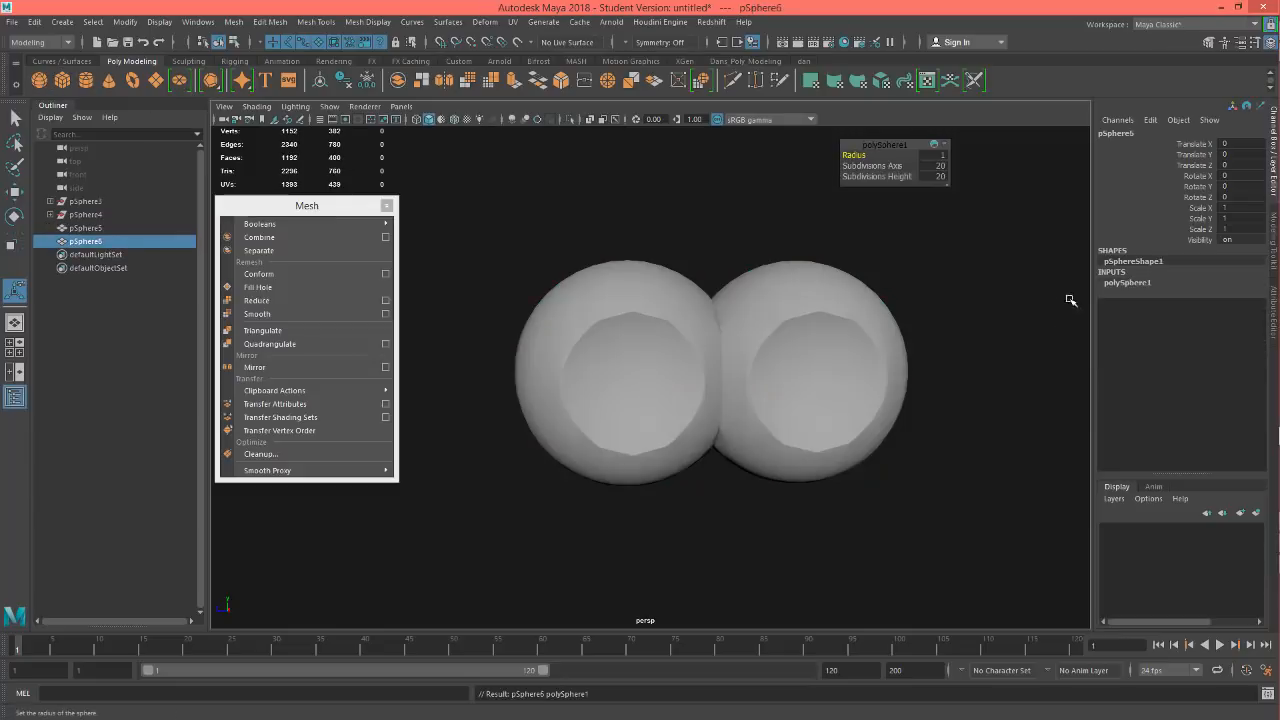
{"action": "left_click", "coordinate": [1152, 283]}
{"action": "left_click", "coordinate": [1238, 292]}
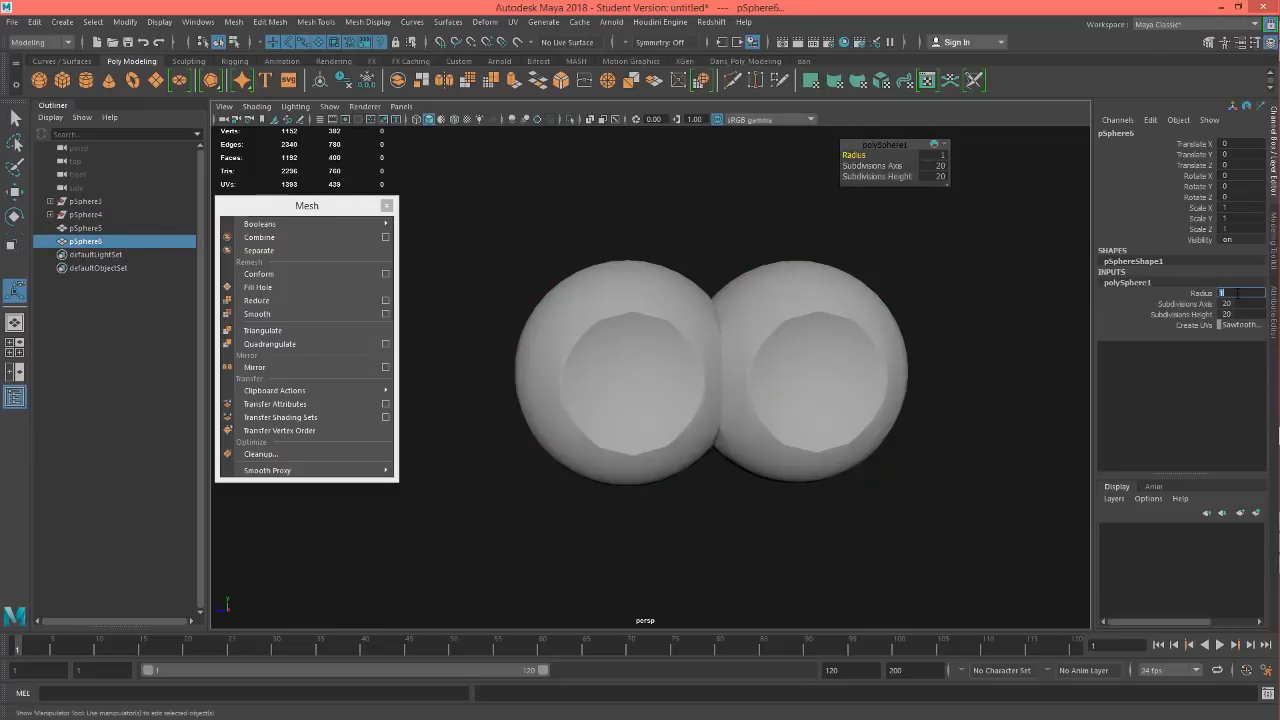
{"action": "type", "text": "25"}
{"action": "key", "text": "Return"}
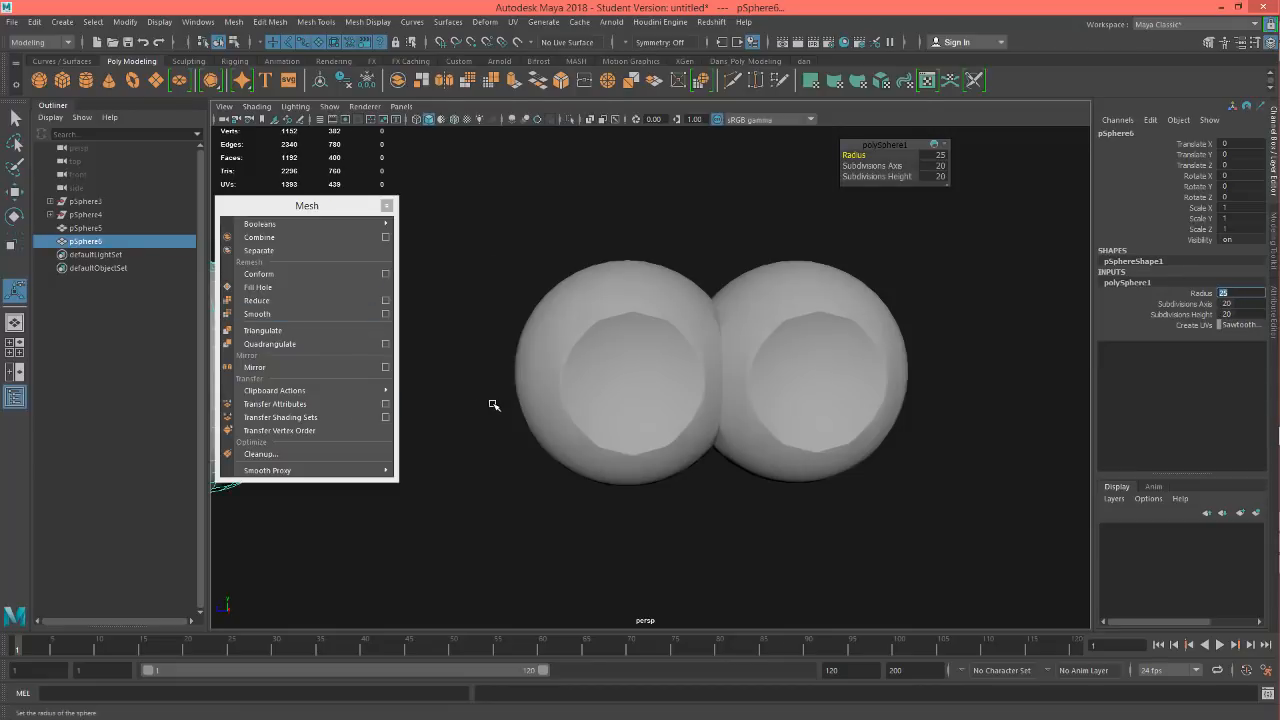
Step: Move the new sphere along Z to about -93.0, over the nearest lobe of the cut double sphere
{"action": "key", "text": "a"}
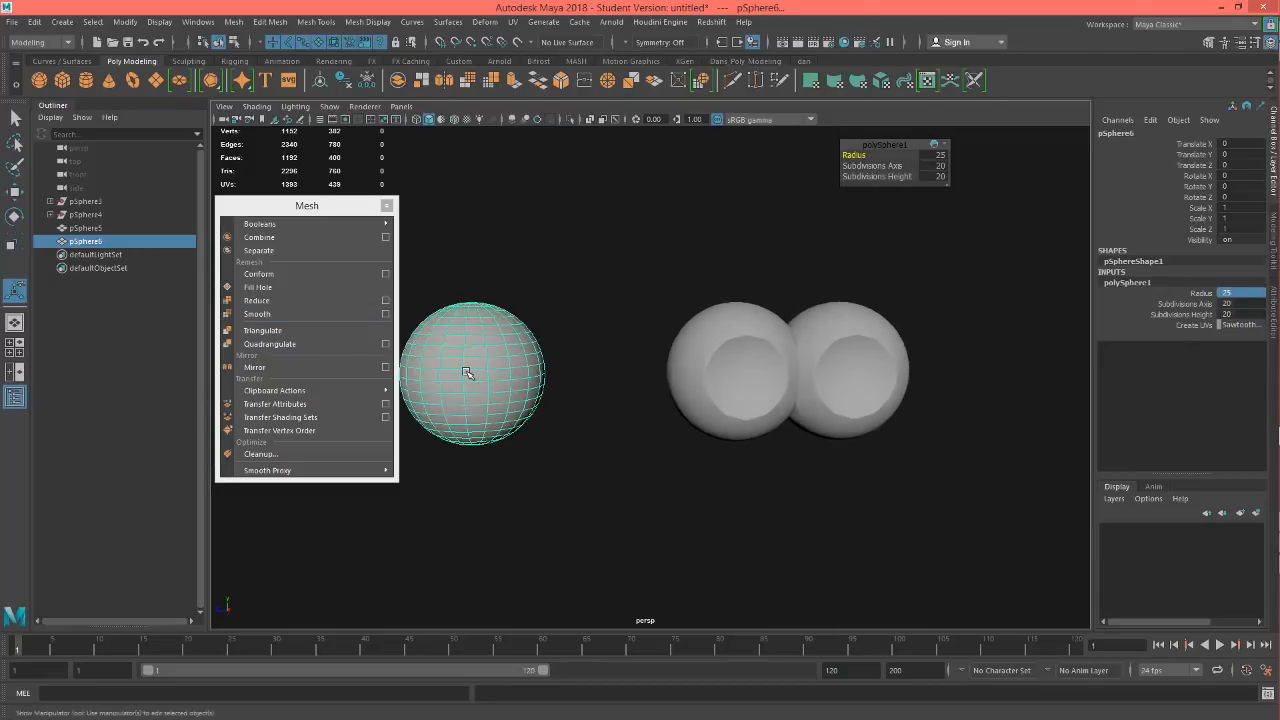
{"action": "key", "text": "w"}
{"action": "left_click_drag", "start_coordinate": [470, 373], "coordinate": [684, 384]}
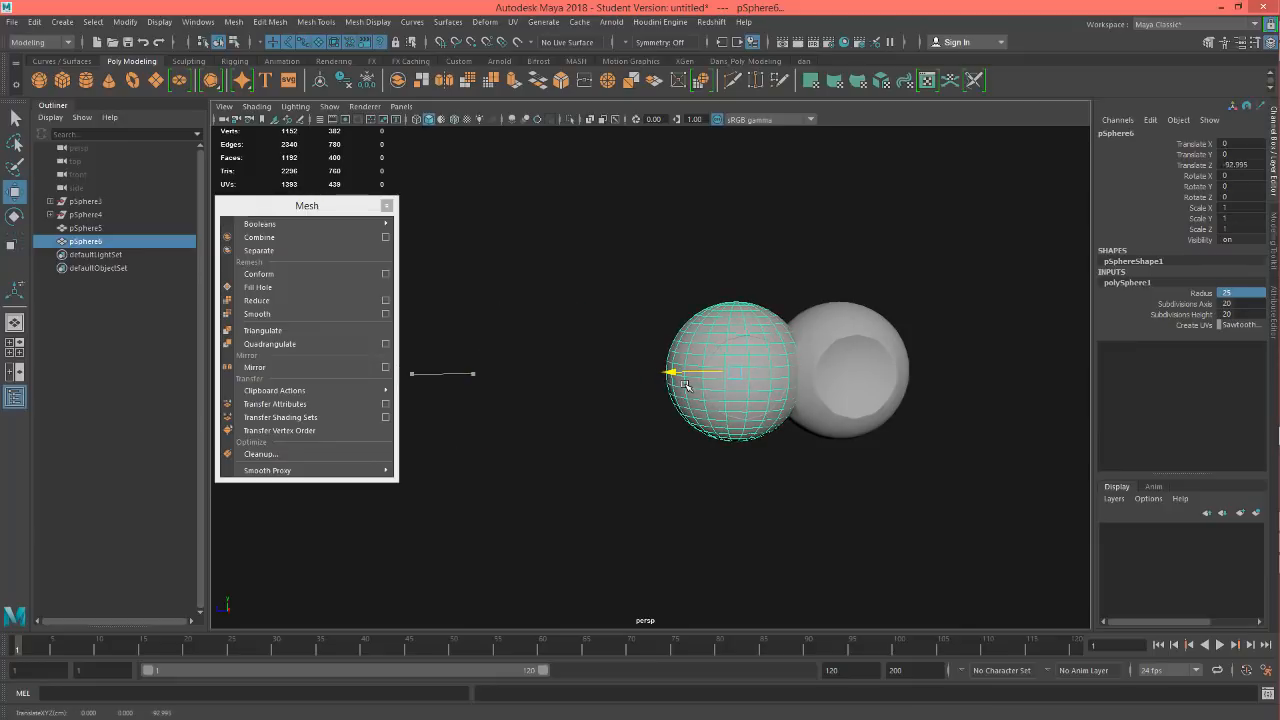
Step: Place the sphere and a duplicate at about 43.8 and 2.6 along X, and keep their overlap with a Boolean Intersection
{"action": "left_click_drag", "start_coordinate": [696, 450], "coordinate": [746, 552], "text": "alt"}
{"action": "mouse_move", "coordinate": [756, 393]}
{"action": "left_mouse_down"}
{"action": "mouse_move", "coordinate": [786, 446]}
{"action": "mouse_move", "coordinate": [806, 534]}
{"action": "mouse_move", "coordinate": [792, 513]}
{"action": "mouse_move", "coordinate": [838, 503]}
{"action": "mouse_move", "coordinate": [756, 388]}
{"action": "mouse_move", "coordinate": [767, 405]}
{"action": "left_mouse_up"}
{"action": "key", "text": "ctrl+d"}
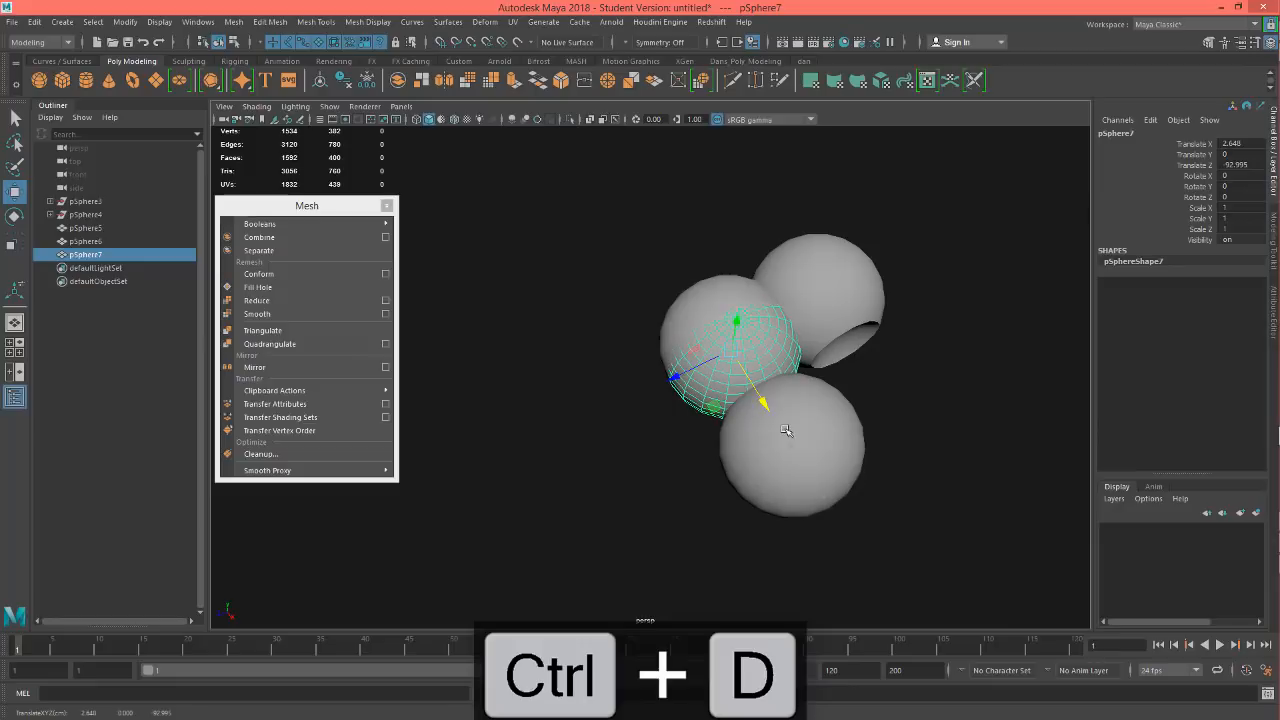
{"action": "left_click", "coordinate": [853, 431], "text": "shift"}
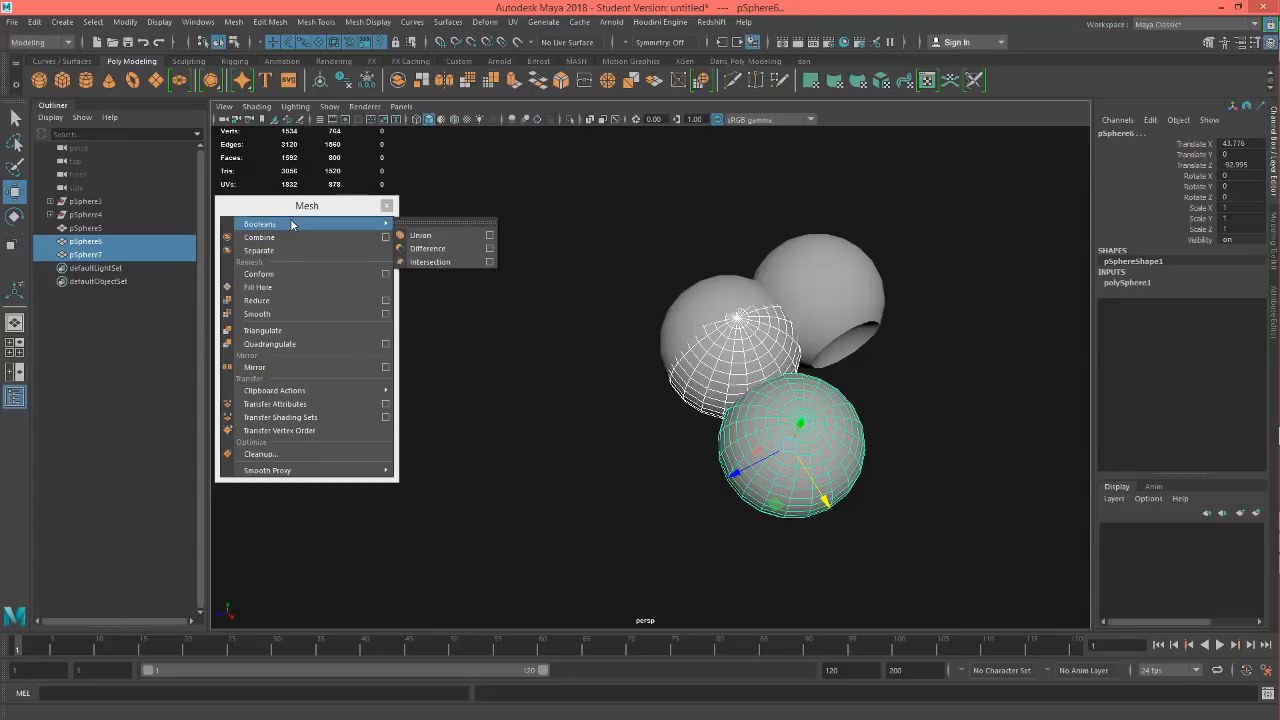
{"action": "left_click", "coordinate": [436, 264]}
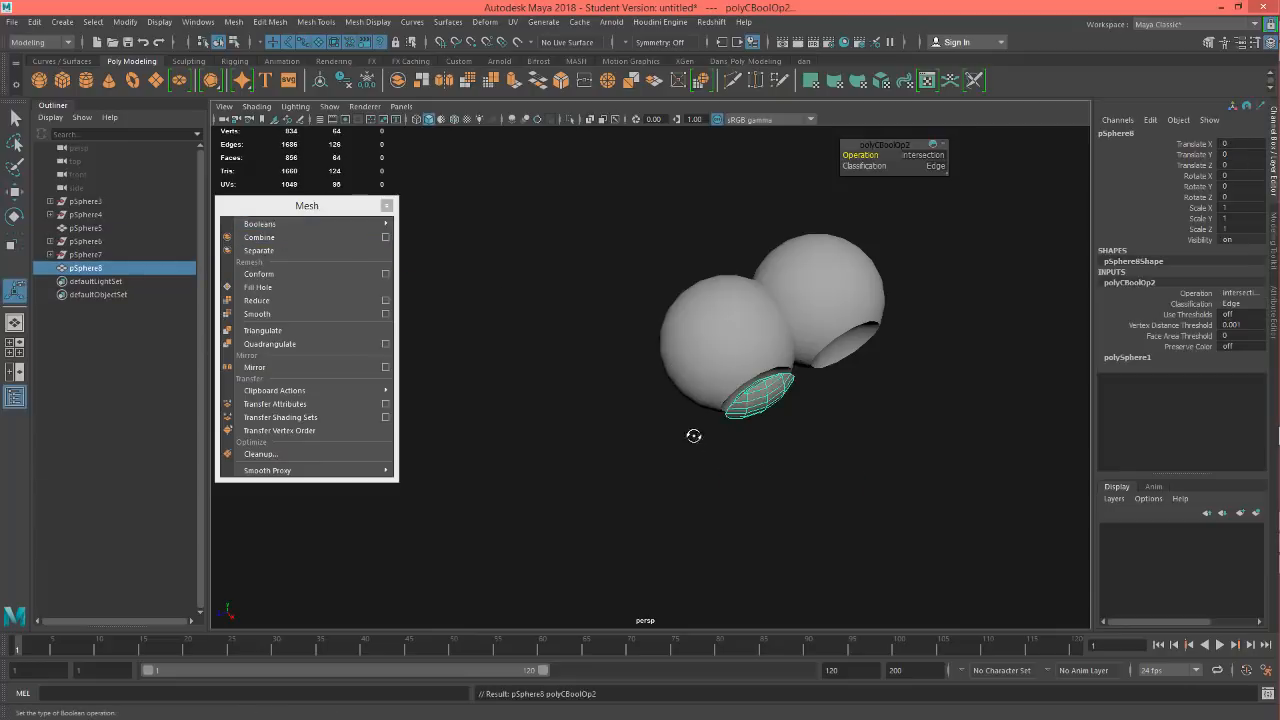
Step: Scale the lens-shaped intersection mesh uniformly to about 0.69 so it sits inside the hollow as a pupil
{"action": "left_click_drag", "start_coordinate": [694, 436], "coordinate": [678, 410], "text": "alt"}
{"action": "right_click_drag", "start_coordinate": [678, 410], "coordinate": [911, 425], "text": "alt"}
{"action": "middle_click_drag", "start_coordinate": [644, 416], "coordinate": [525, 439], "text": "alt"}
{"action": "left_click_drag", "start_coordinate": [651, 439], "coordinate": [681, 413], "text": "alt"}
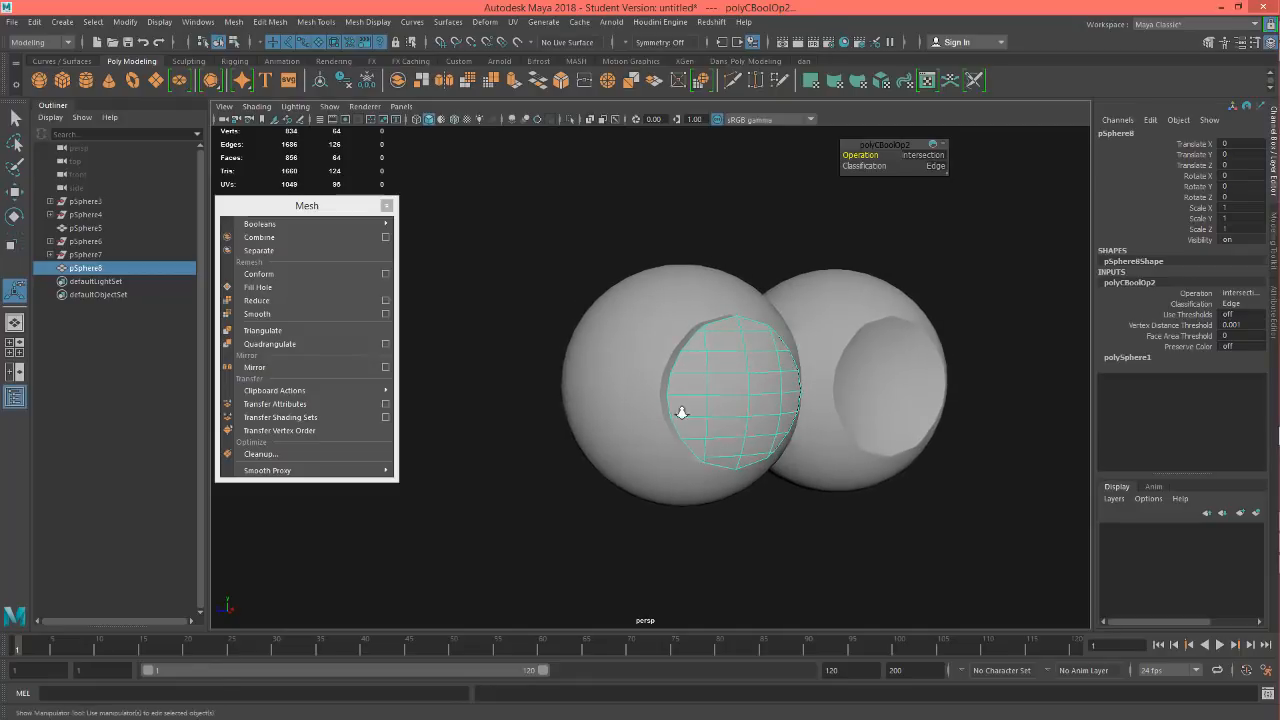
{"action": "right_click_drag", "start_coordinate": [681, 413], "coordinate": [848, 457], "text": "alt"}
{"action": "left_click_drag", "start_coordinate": [865, 361], "coordinate": [800, 451], "text": "alt"}
{"action": "key", "text": "r"}
{"action": "left_click_drag", "start_coordinate": [930, 454], "coordinate": [877, 420], "text": "alt"}
{"action": "scroll", "coordinate": [880, 411], "scroll_direction": "down", "scroll_amount": 5}
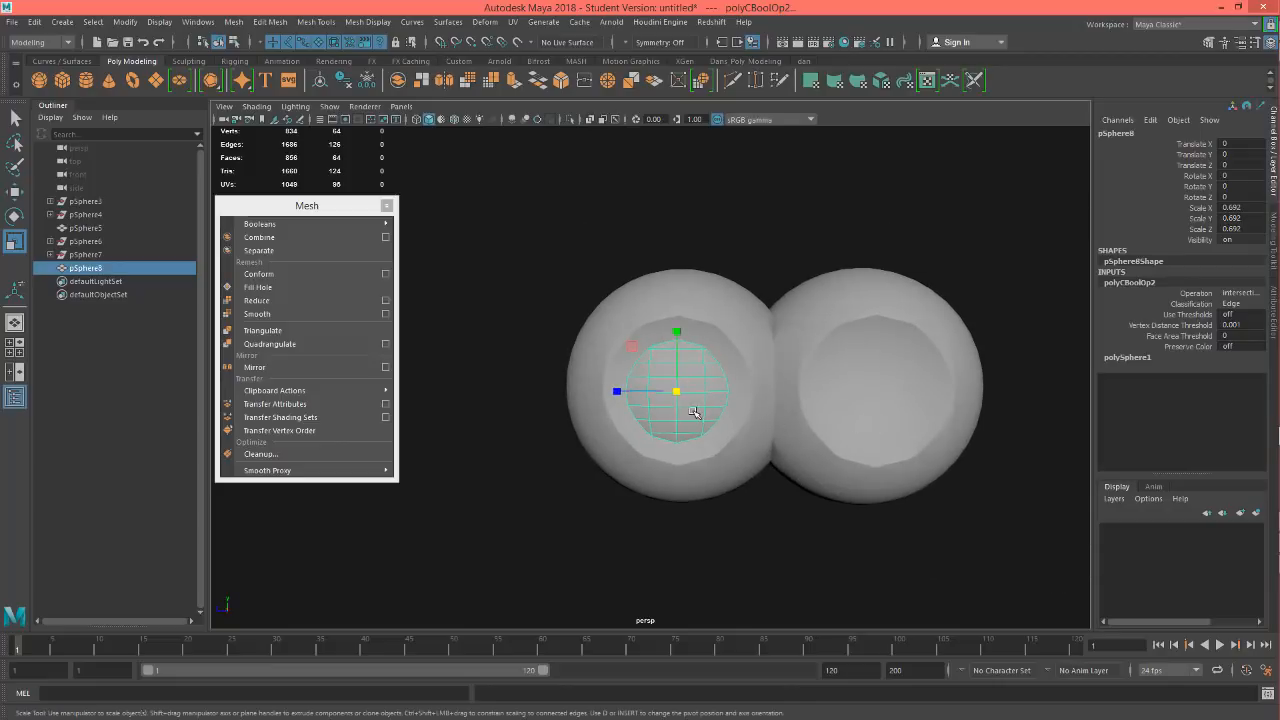
Step: Duplicate the pupil mesh and move the copy along Z to about -37.8, into the other hollow
{"action": "key", "text": "ctrl+d"}
{"action": "key", "text": "w"}
{"action": "left_click_drag", "start_coordinate": [612, 391], "coordinate": [836, 401]}
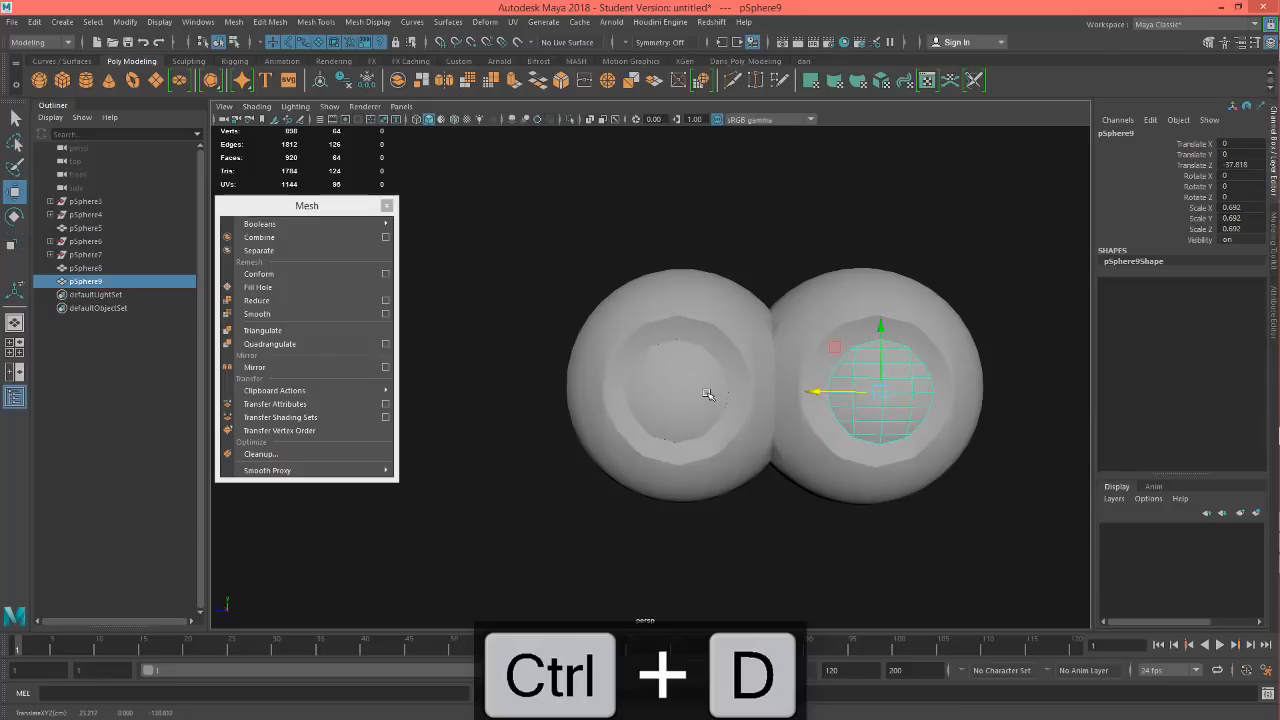
Step: Open the Hypershade and create a new Blinn material
{"action": "left_click", "coordinate": [708, 394], "text": "shift"}
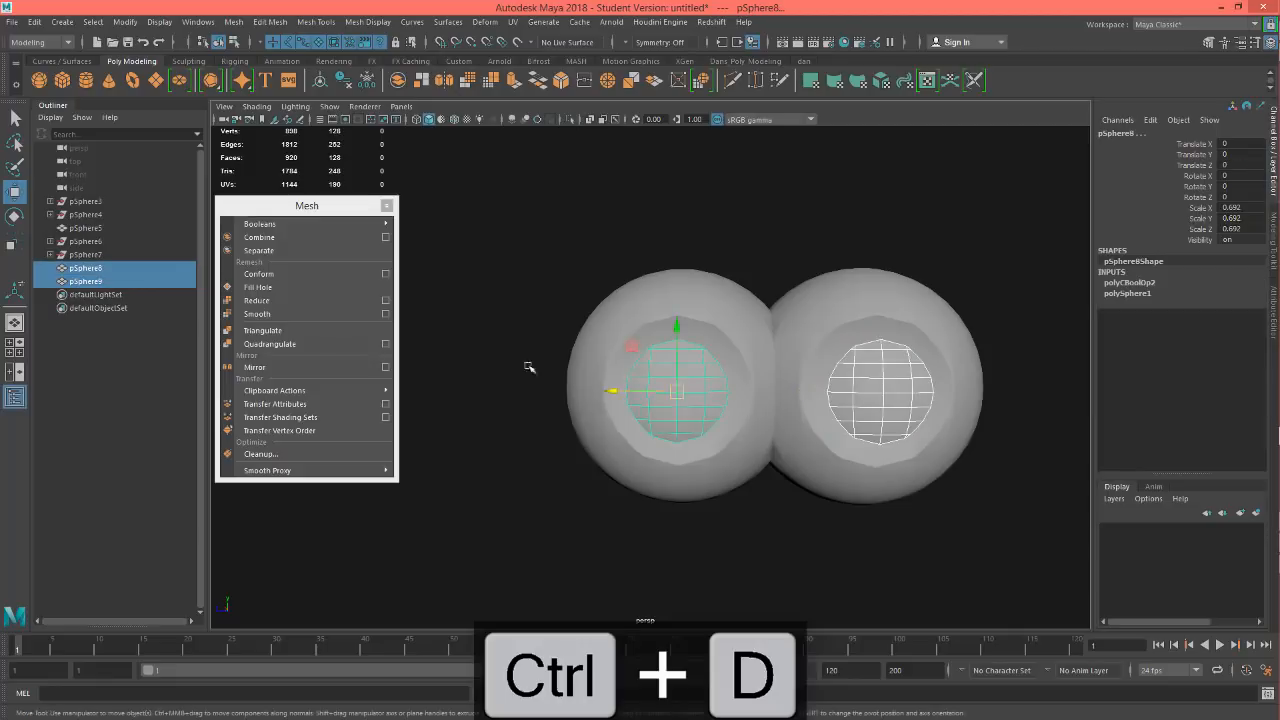
{"action": "left_click", "coordinate": [204, 24]}
{"action": "mouse_move", "coordinate": [241, 83]}
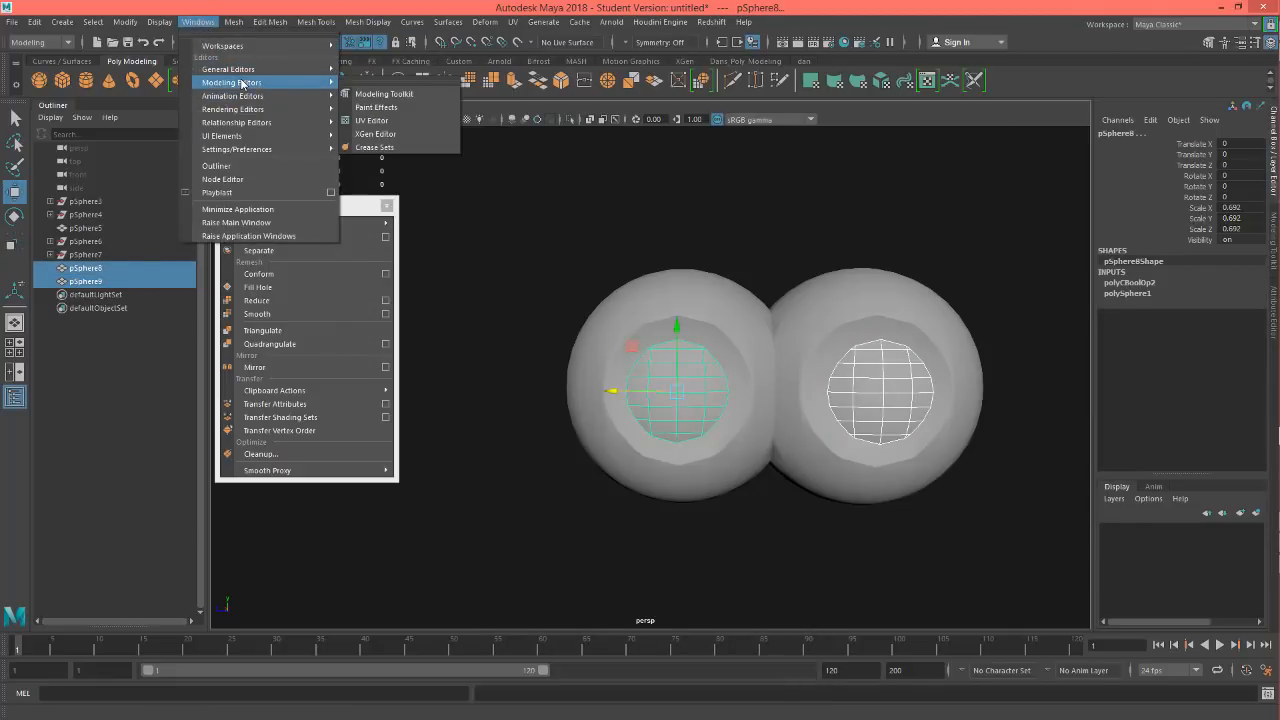
{"action": "mouse_move", "coordinate": [246, 110]}
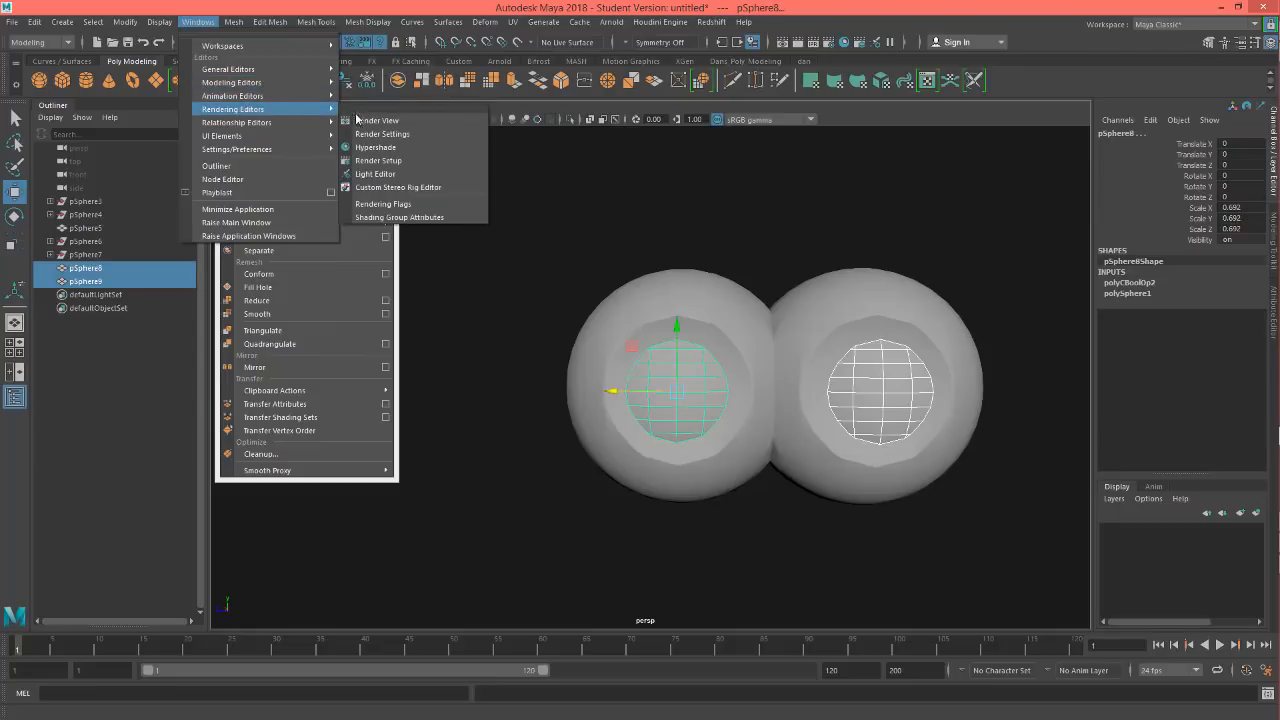
{"action": "left_click", "coordinate": [375, 147]}
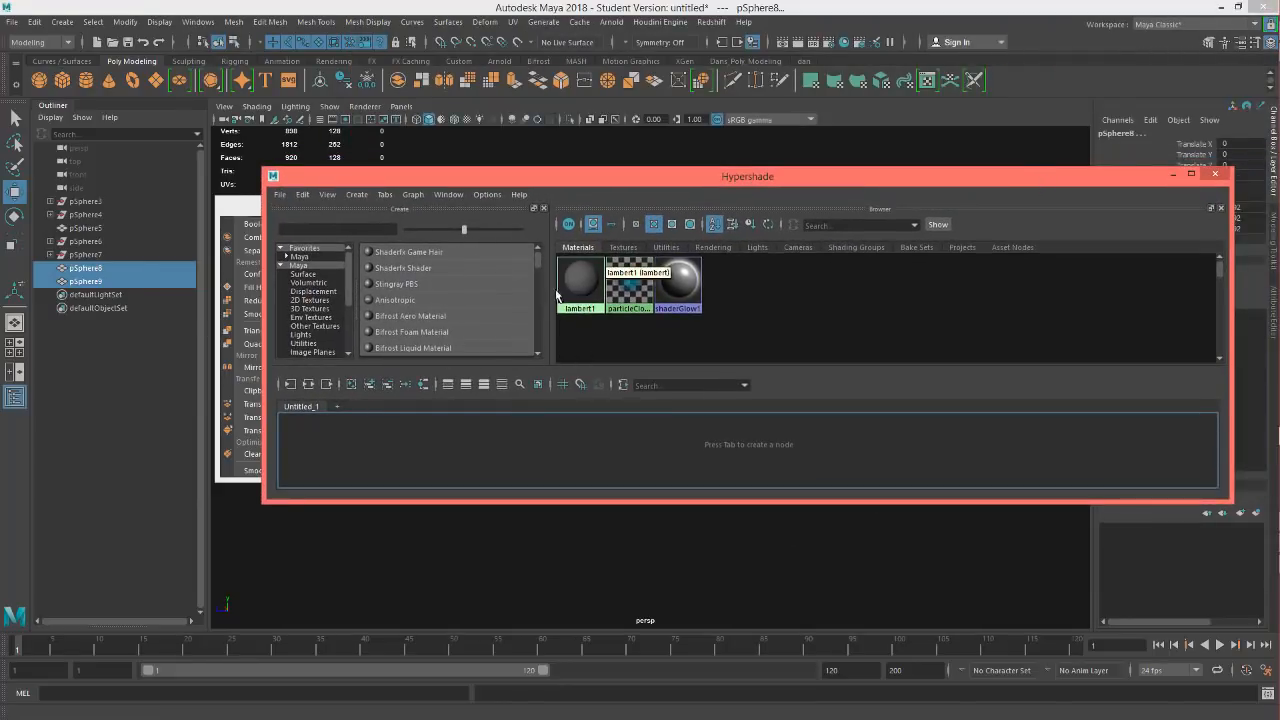
{"action": "left_click_drag", "start_coordinate": [539, 258], "coordinate": [539, 254]}
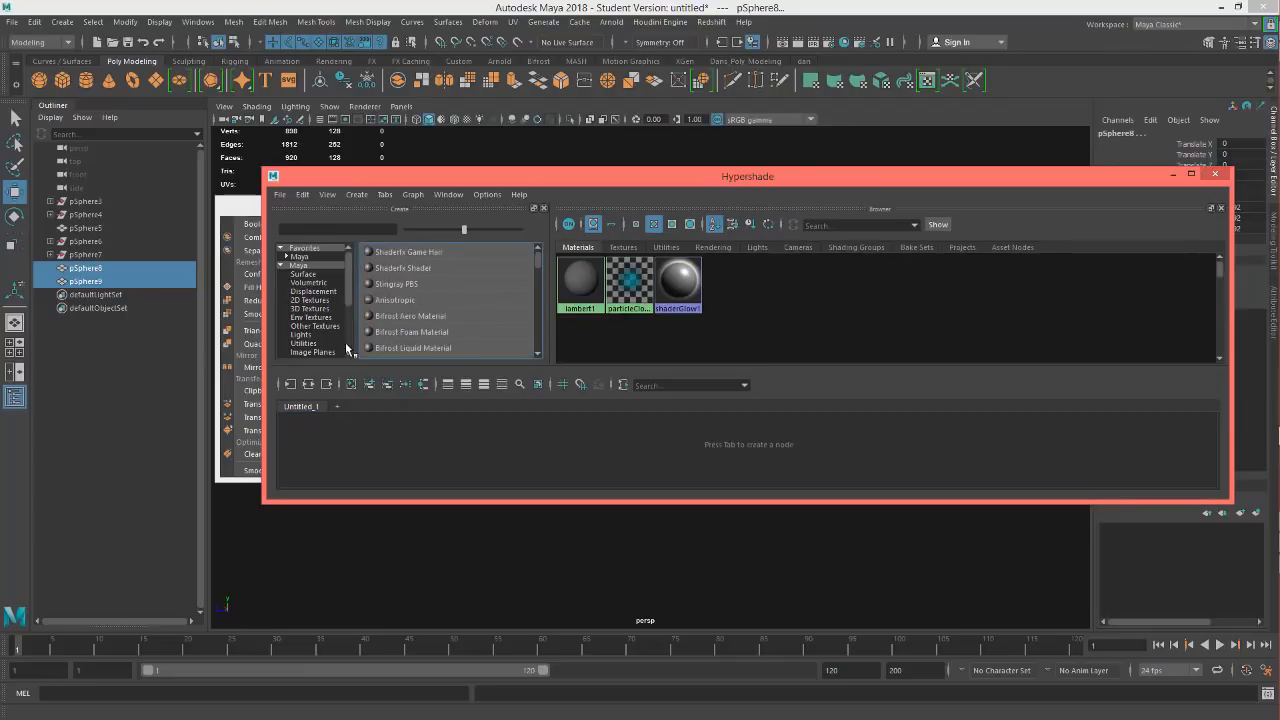
{"action": "scroll", "coordinate": [407, 322], "scroll_direction": "down", "scroll_amount": 1}
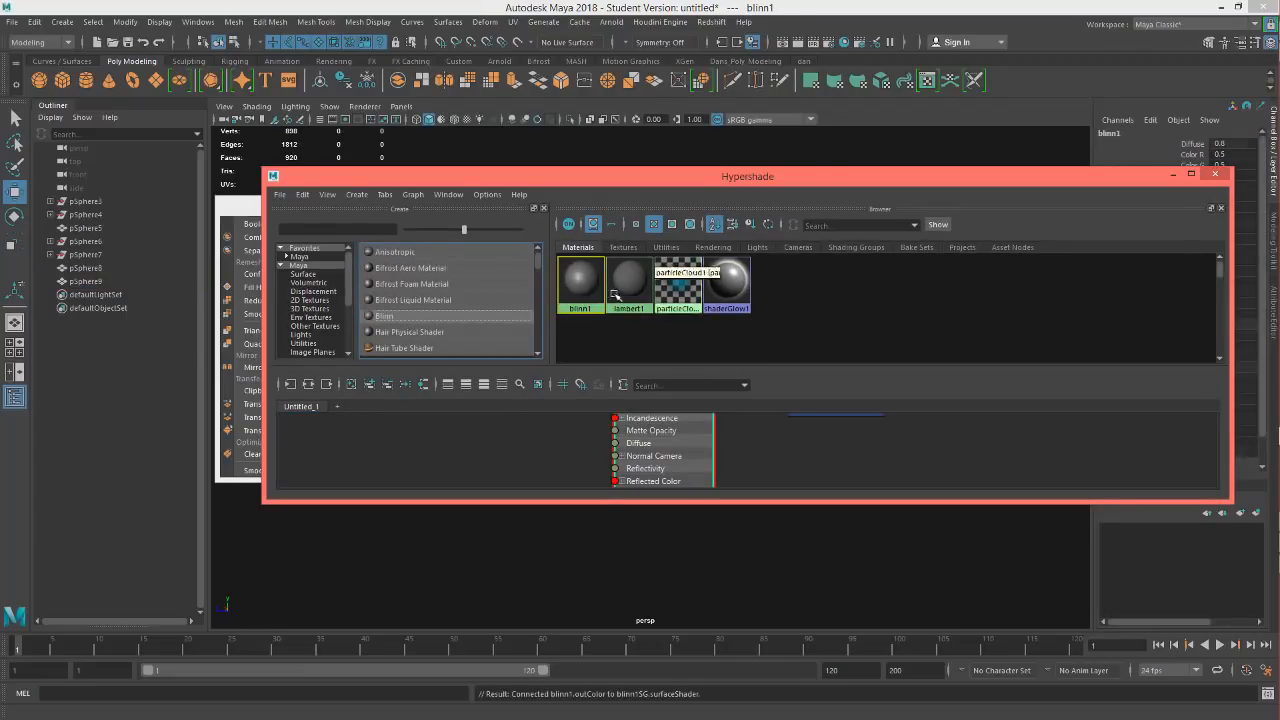
Step: Rename the new Blinn material to m_pupil and set its color to black
{"action": "left_click_drag", "start_coordinate": [813, 178], "coordinate": [561, 171]}
{"action": "left_click_drag", "start_coordinate": [1102, 163], "coordinate": [941, 180]}
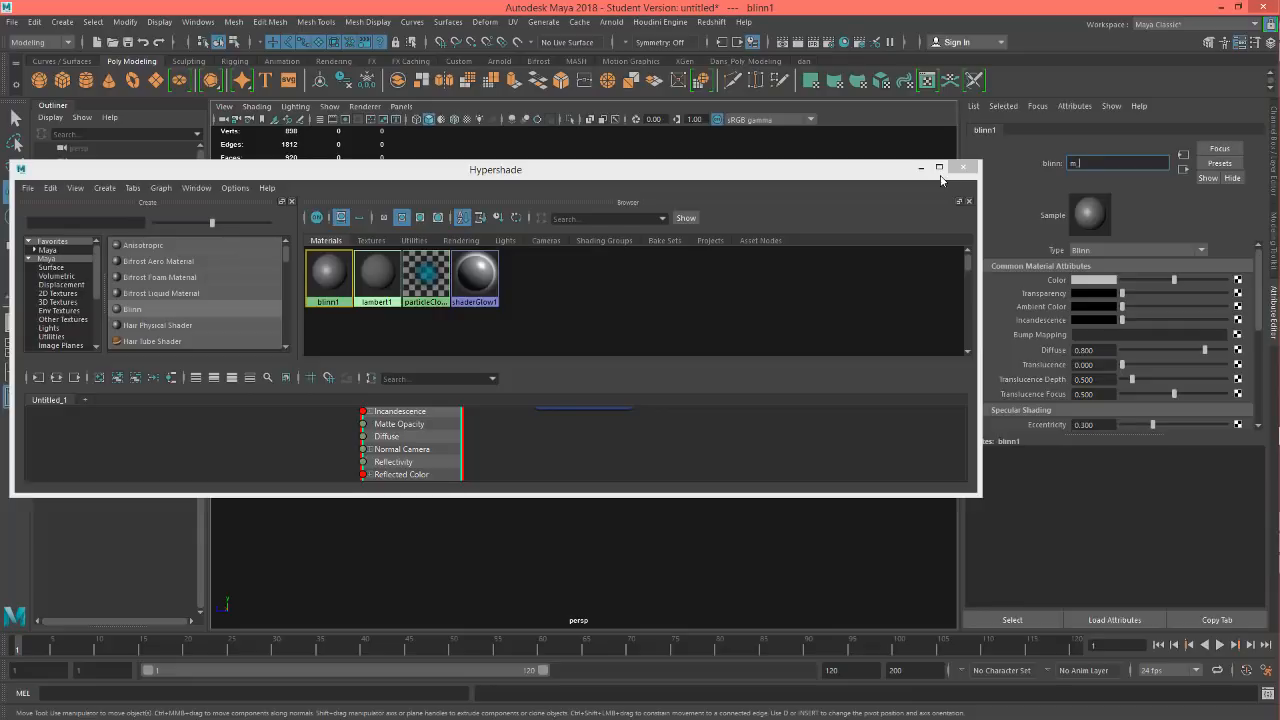
{"action": "type", "text": "m_pupil"}
{"action": "key", "text": "Return"}
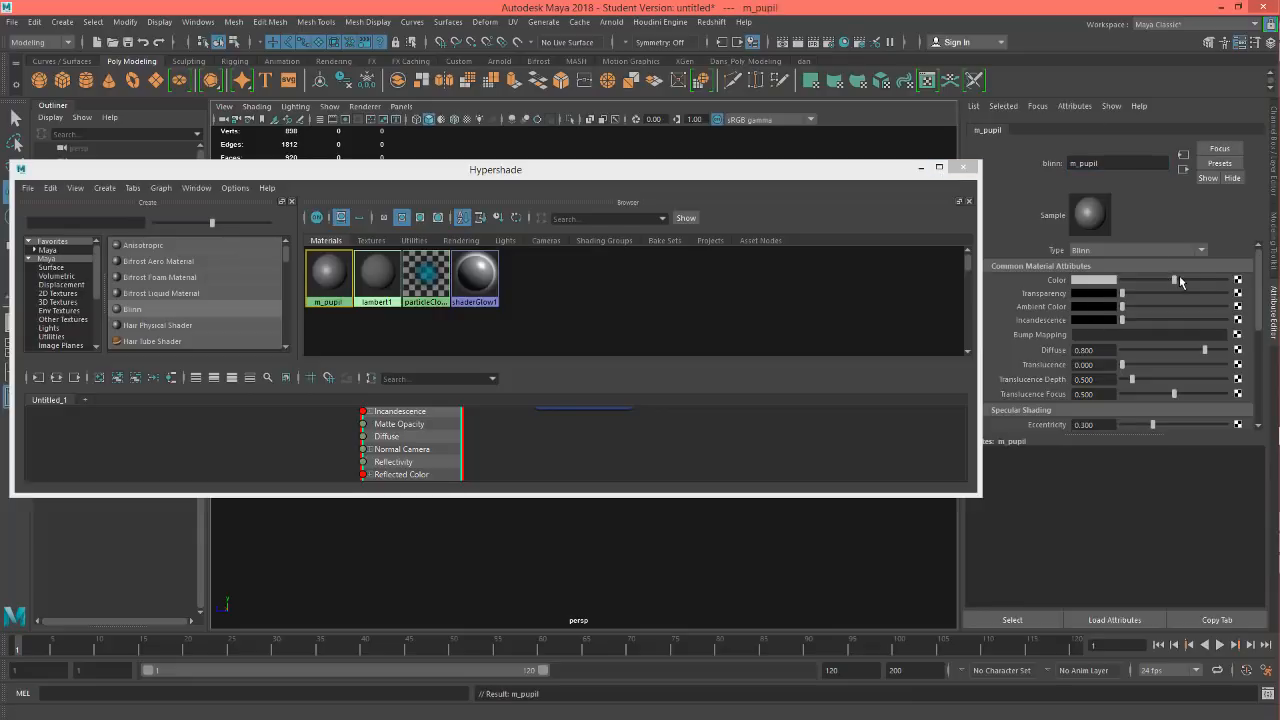
{"action": "left_click_drag", "start_coordinate": [1148, 289], "coordinate": [1064, 285]}
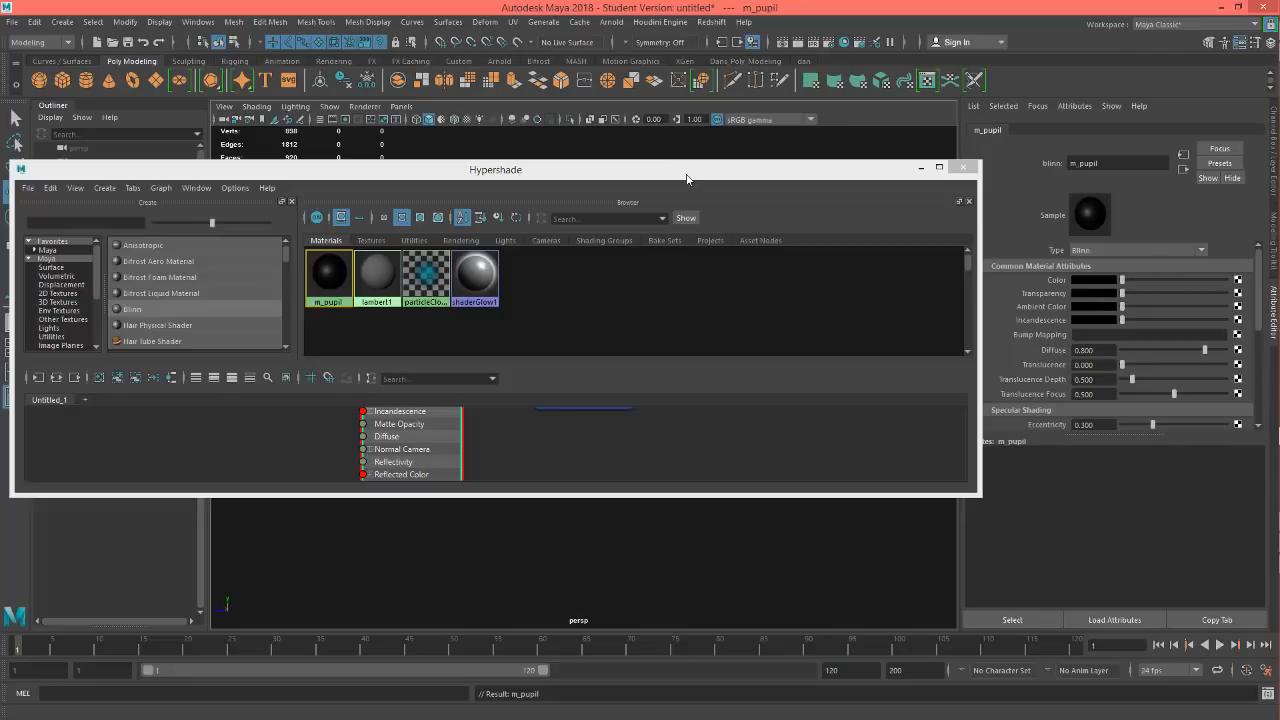
Step: Assign the m_pupil material to both pupil meshes
{"action": "left_click_drag", "start_coordinate": [687, 179], "coordinate": [838, 457]}
{"action": "left_click", "coordinate": [785, 373]}
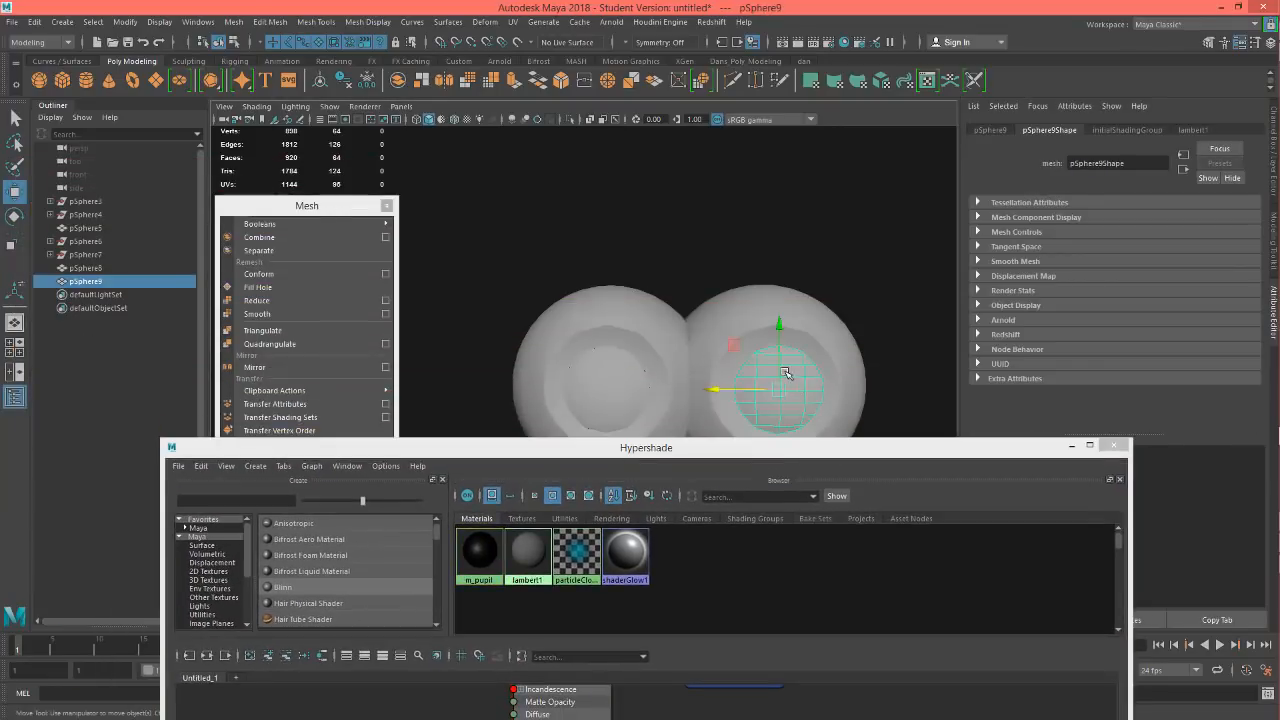
{"action": "left_click", "coordinate": [588, 376], "text": "shift"}
{"action": "right_click", "coordinate": [488, 556]}
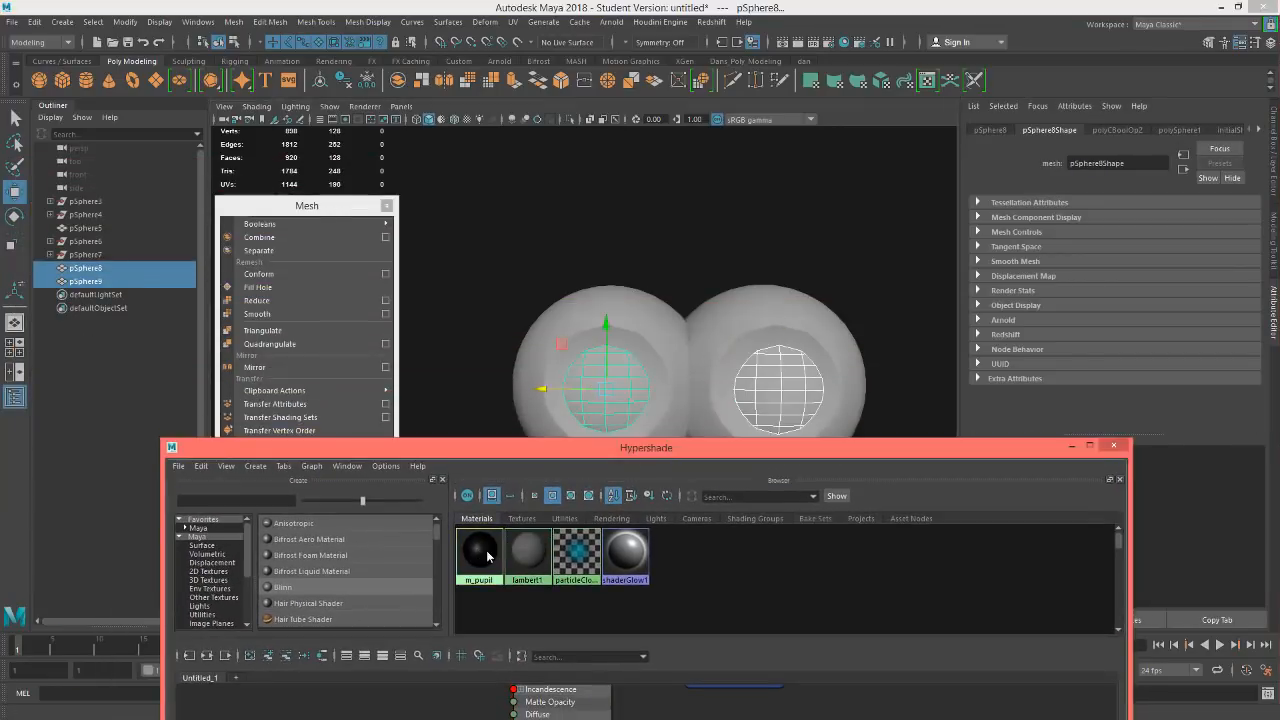
{"action": "right_click_drag", "start_coordinate": [488, 556], "coordinate": [488, 480]}
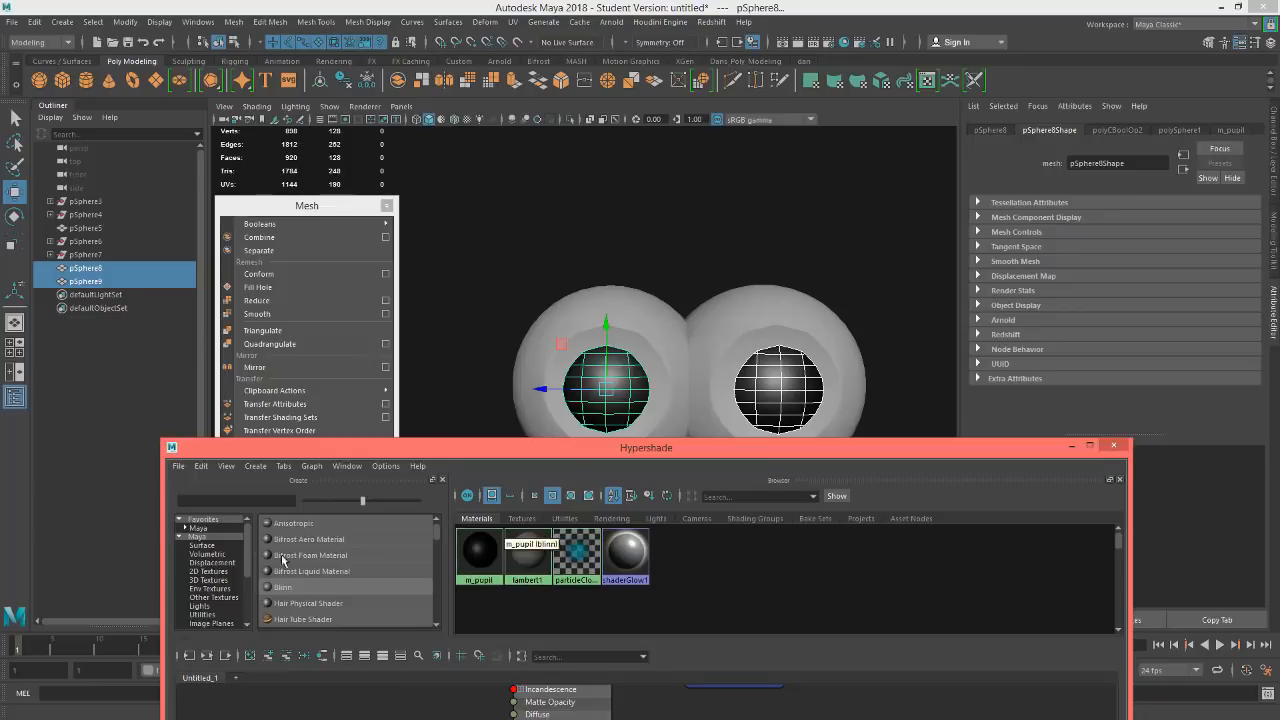
Step: Create a second Blinn material named m_eye and set its color to white
{"action": "left_click", "coordinate": [303, 586]}
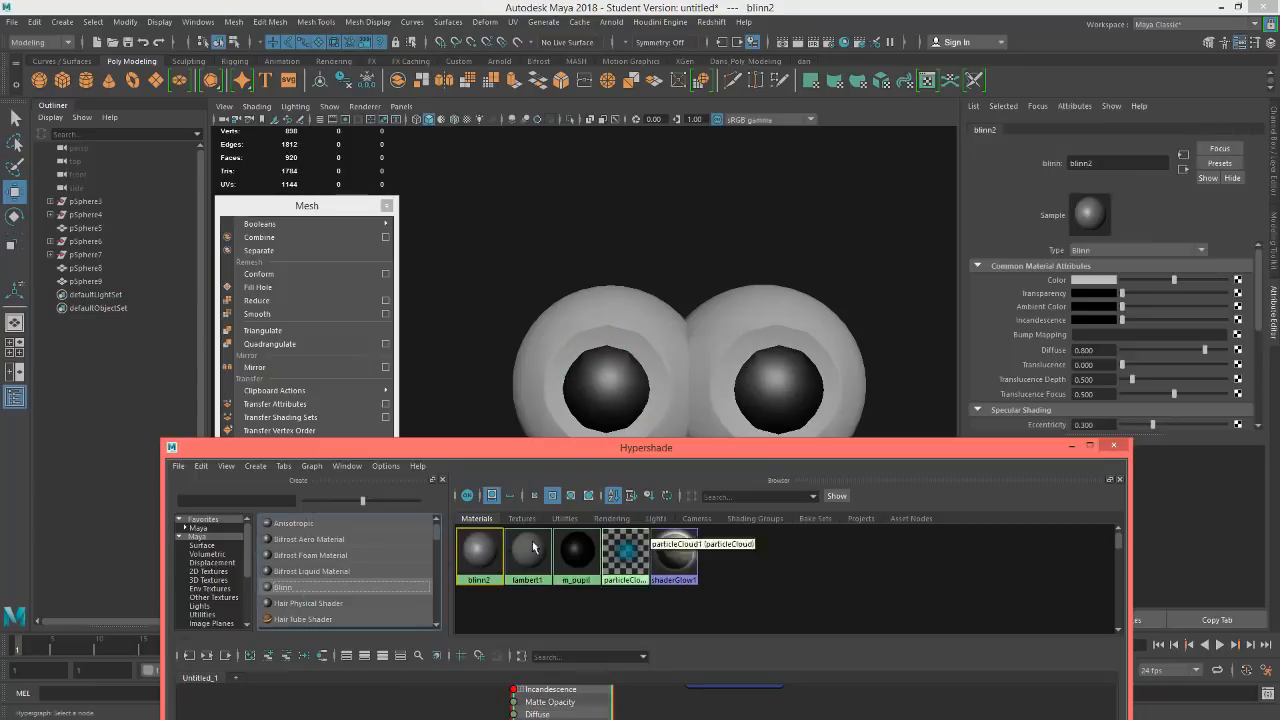
{"action": "double_click", "coordinate": [1080, 163]}
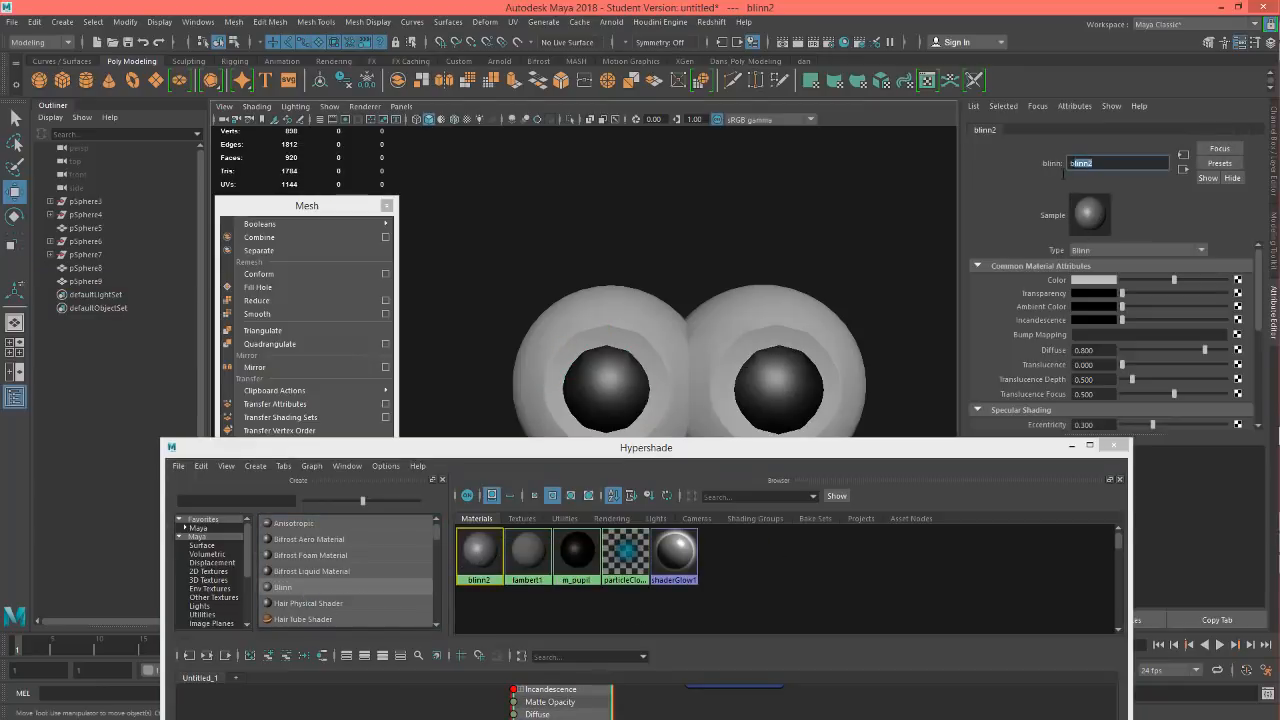
{"action": "type", "text": "m_eye"}
{"action": "key", "text": "Return"}
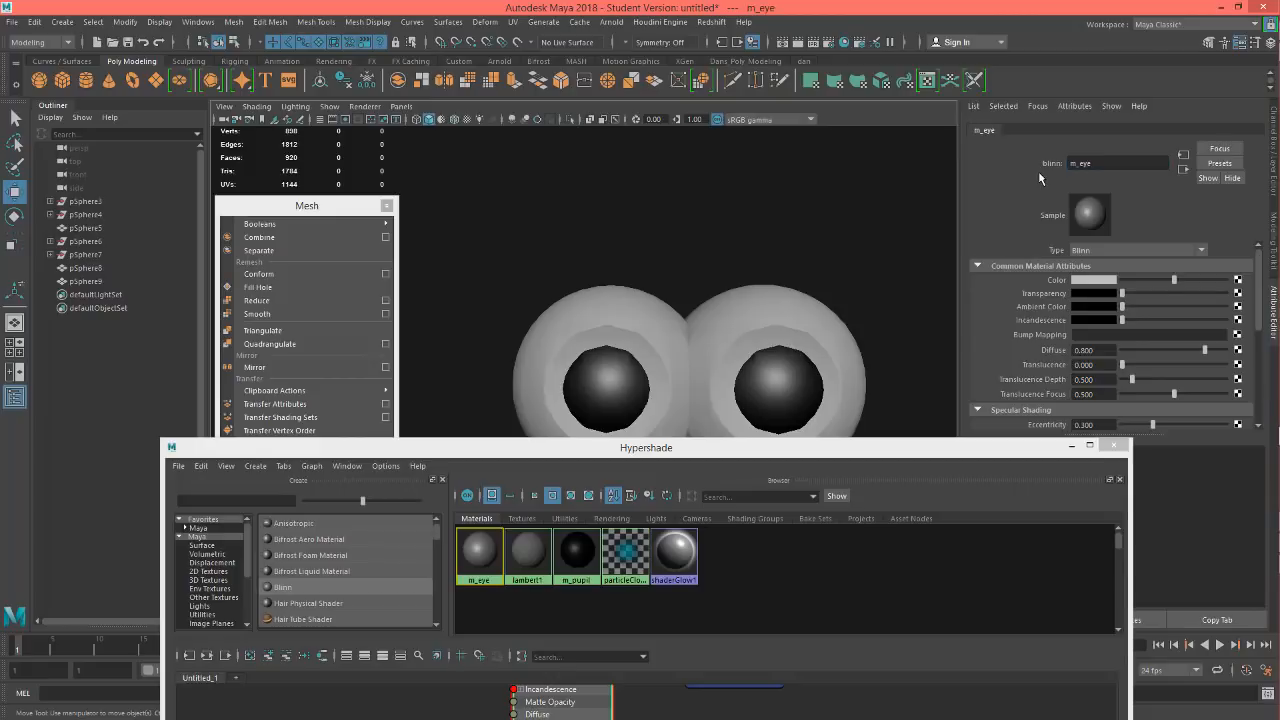
{"action": "left_click_drag", "start_coordinate": [1177, 283], "coordinate": [1210, 285]}
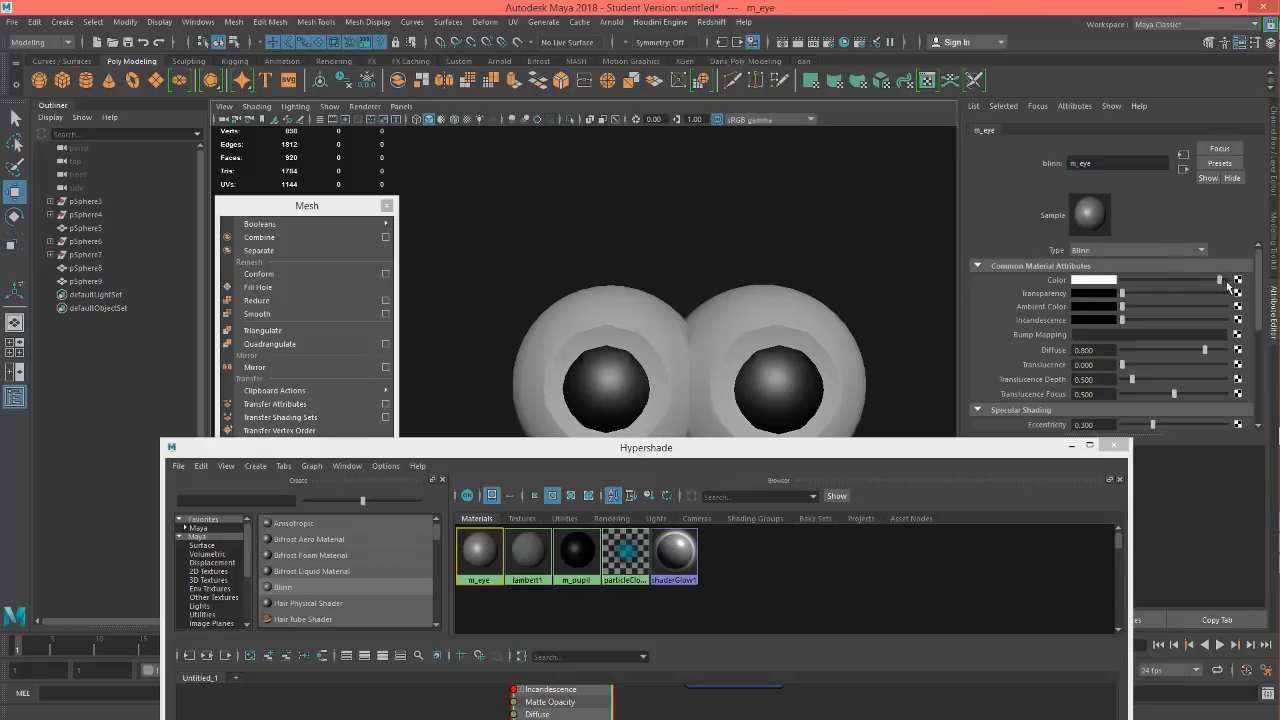
Step: Assign the m_eye material to the double sphere and close the Hypershade
{"action": "left_click", "coordinate": [643, 331]}
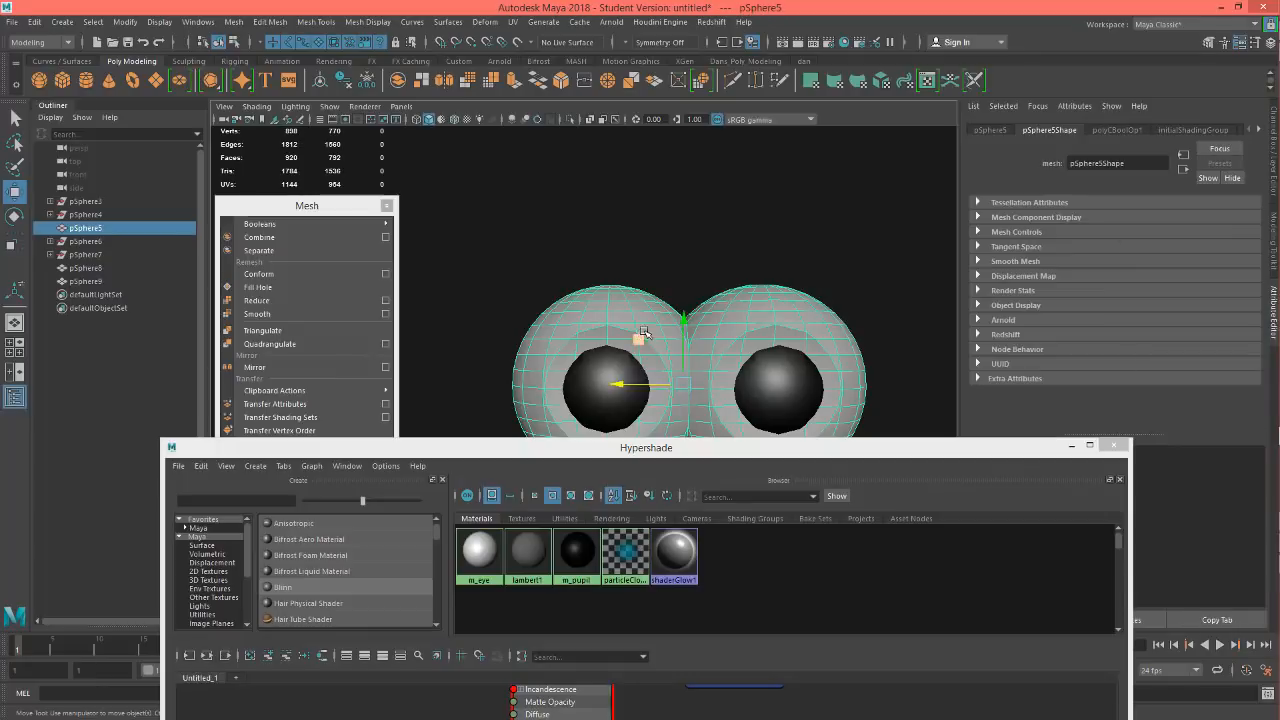
{"action": "right_click", "coordinate": [478, 552]}
{"action": "left_click", "coordinate": [490, 483]}
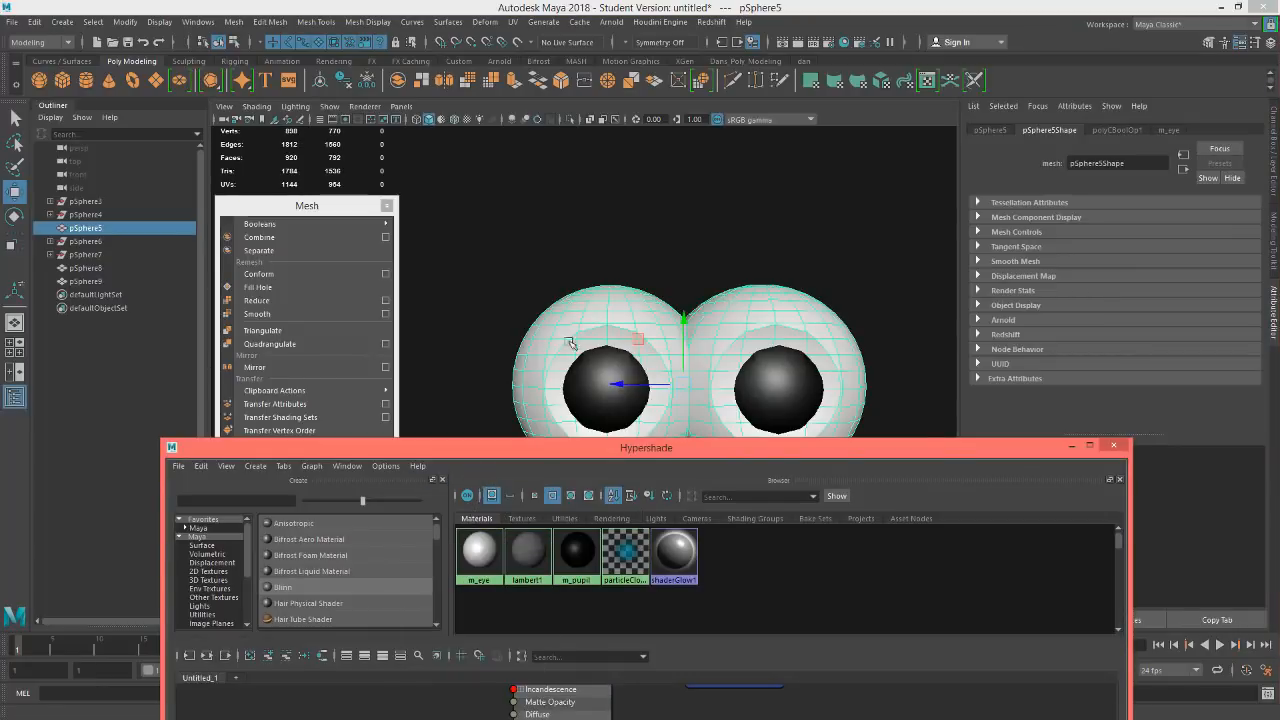
{"action": "left_click", "coordinate": [1118, 449]}
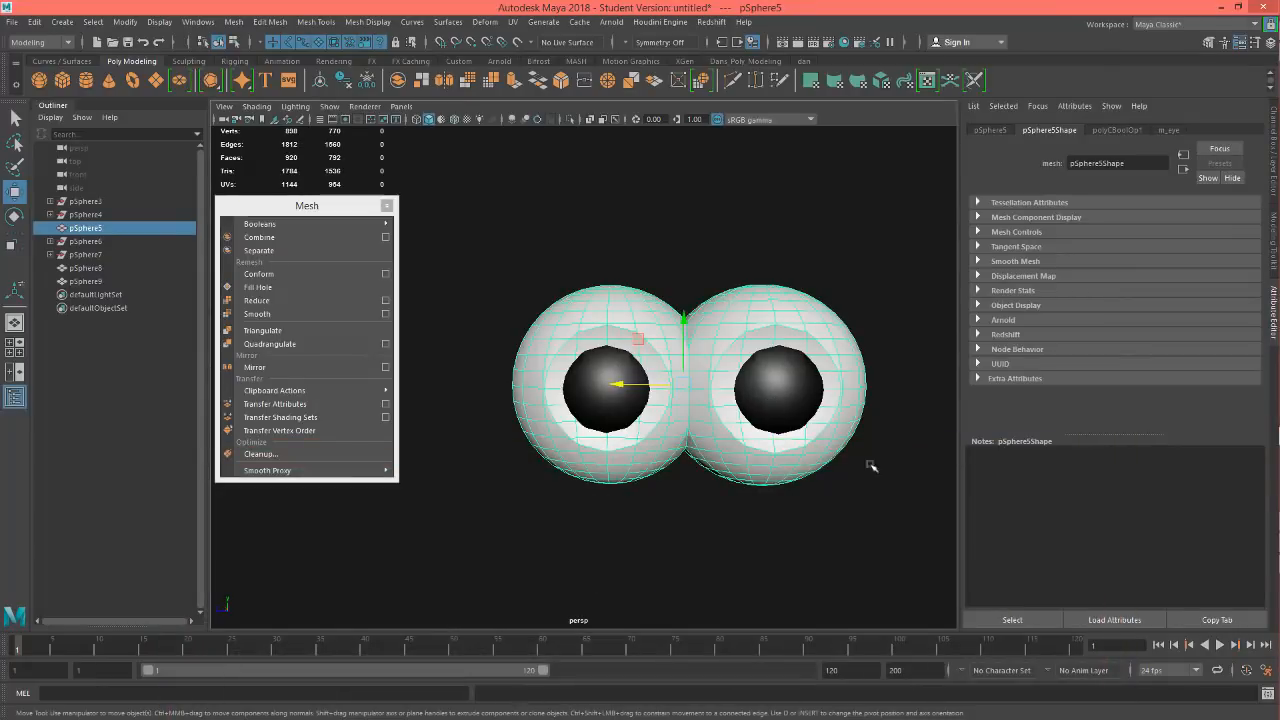
Step: Inspect the shaded eyes from several angles, selecting the pupils and the double sphere in turn to check the separate objects
{"action": "left_click_drag", "start_coordinate": [871, 463], "coordinate": [784, 448], "text": "alt"}
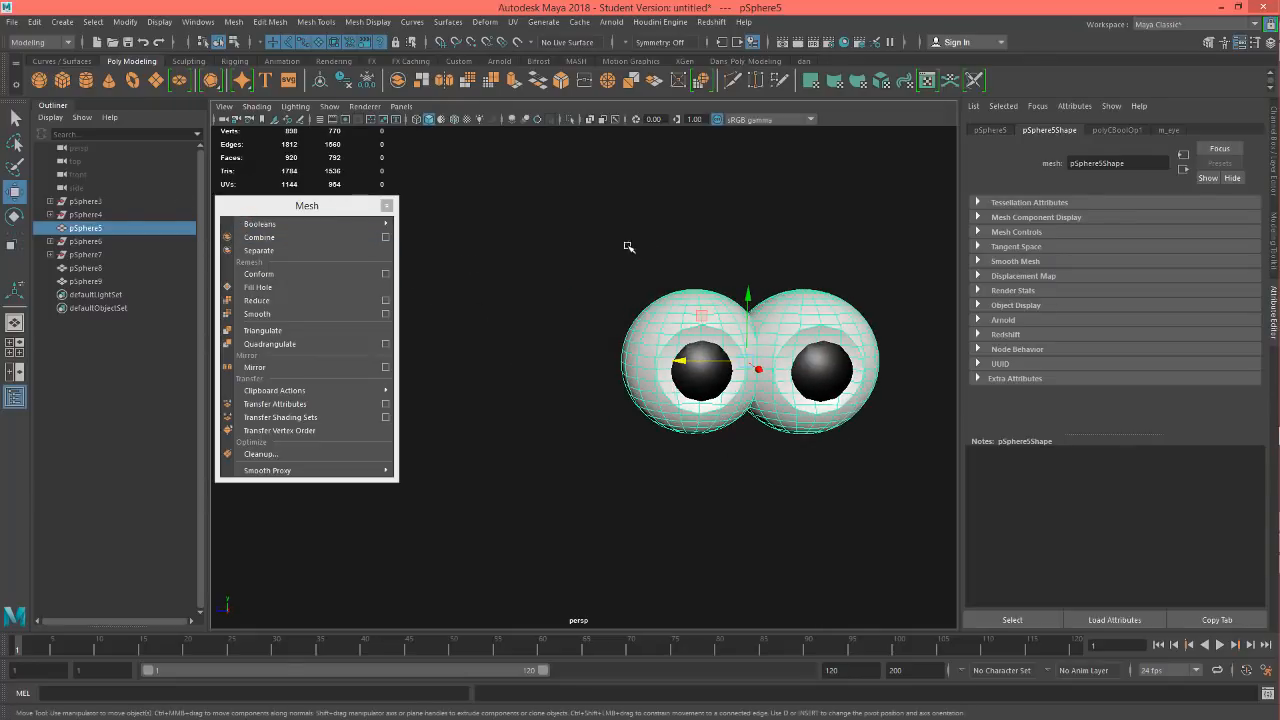
{"action": "left_click_drag", "start_coordinate": [629, 243], "coordinate": [610, 365], "text": "alt"}
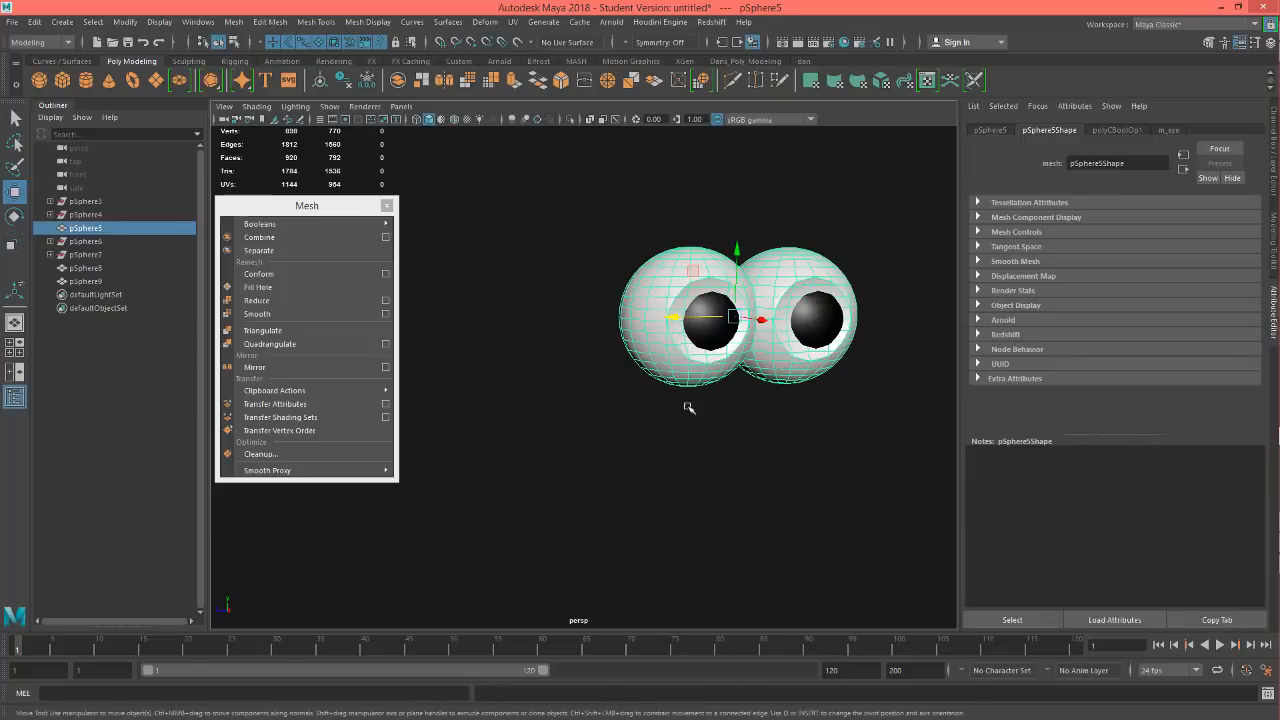
{"action": "left_click_drag", "start_coordinate": [686, 406], "coordinate": [720, 409], "text": "alt"}
{"action": "scroll", "coordinate": [735, 381], "scroll_direction": "up", "scroll_amount": 4}
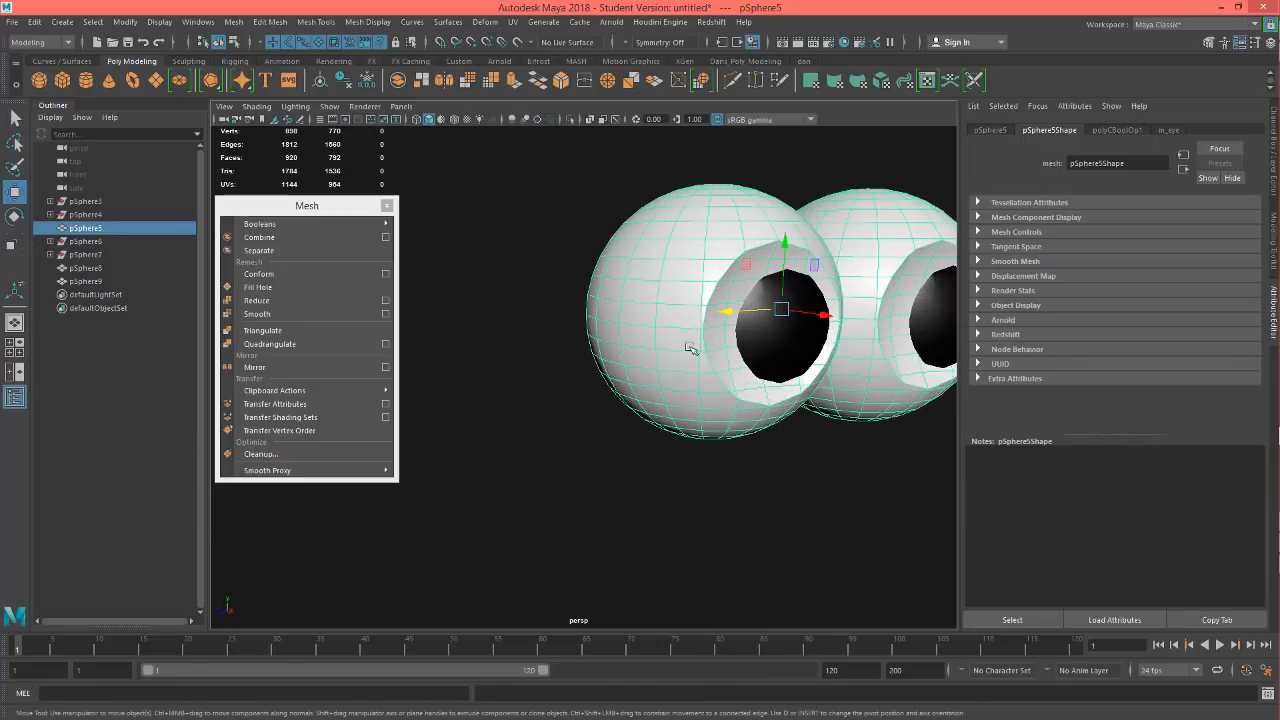
{"action": "left_click_drag", "start_coordinate": [754, 474], "coordinate": [708, 408], "text": "alt"}
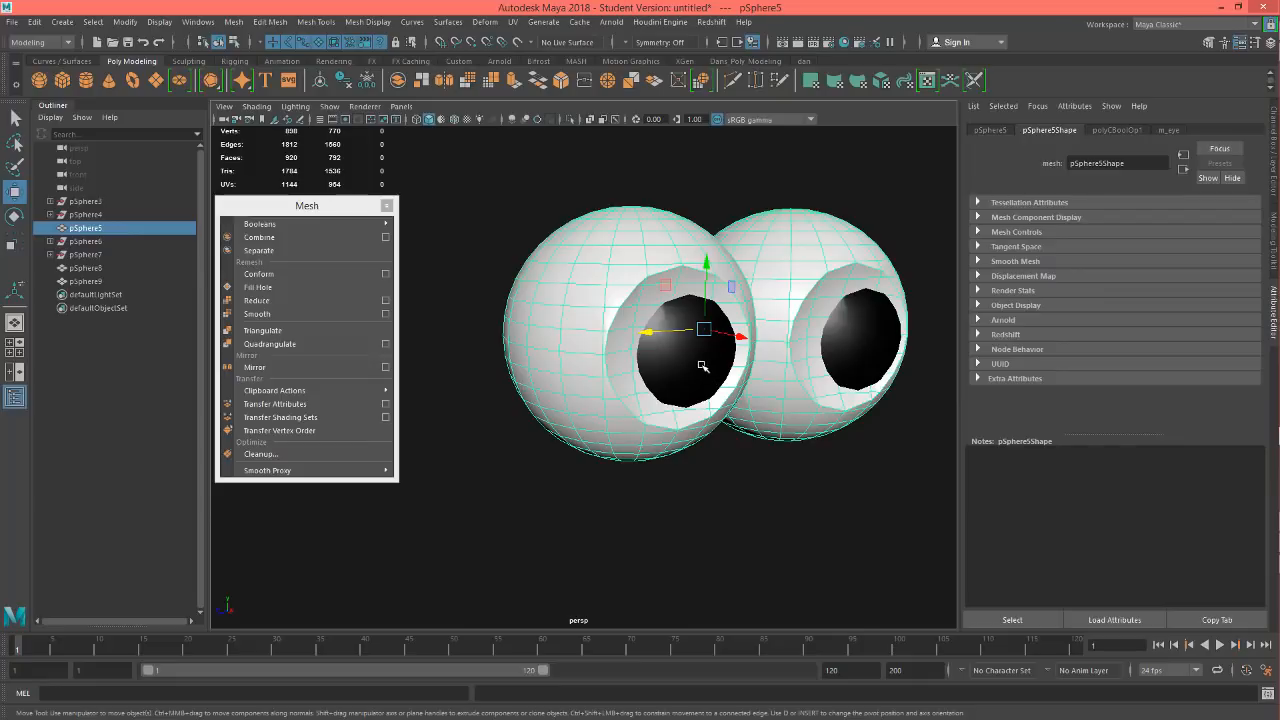
{"action": "left_click", "coordinate": [700, 366]}
{"action": "left_click", "coordinate": [872, 328], "text": "shift"}
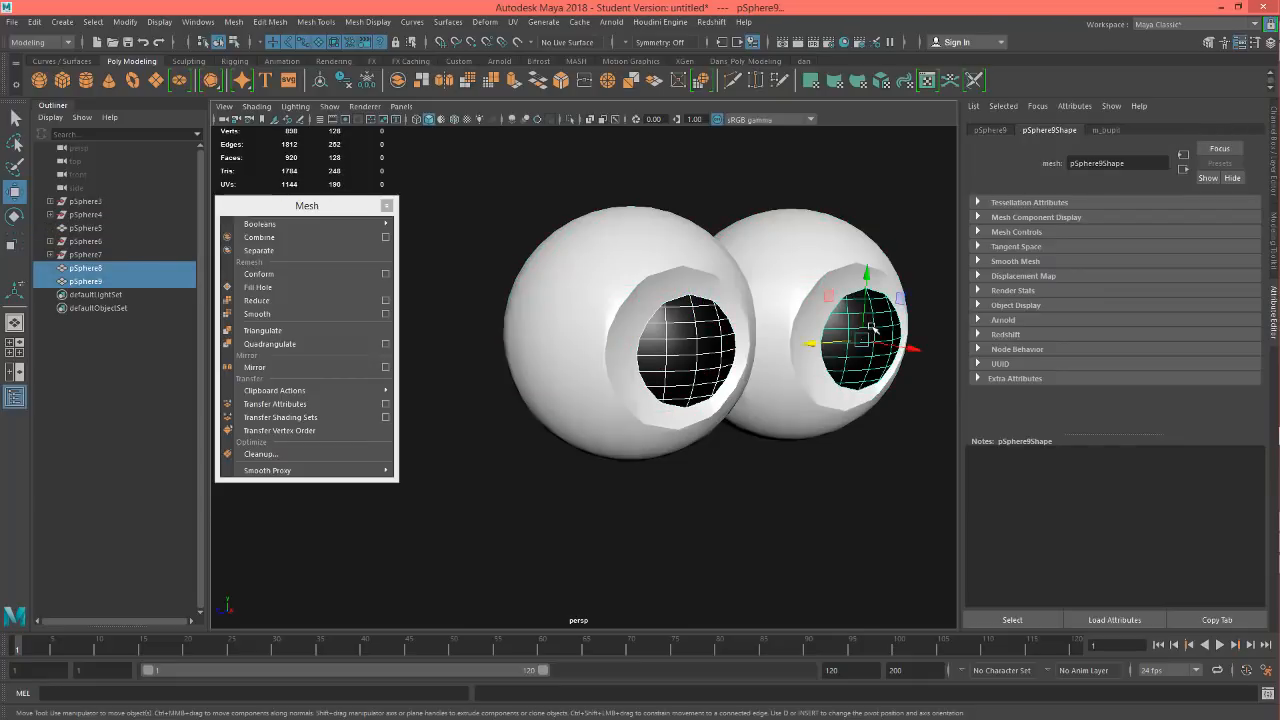
{"action": "left_click", "coordinate": [582, 257], "text": "shift"}
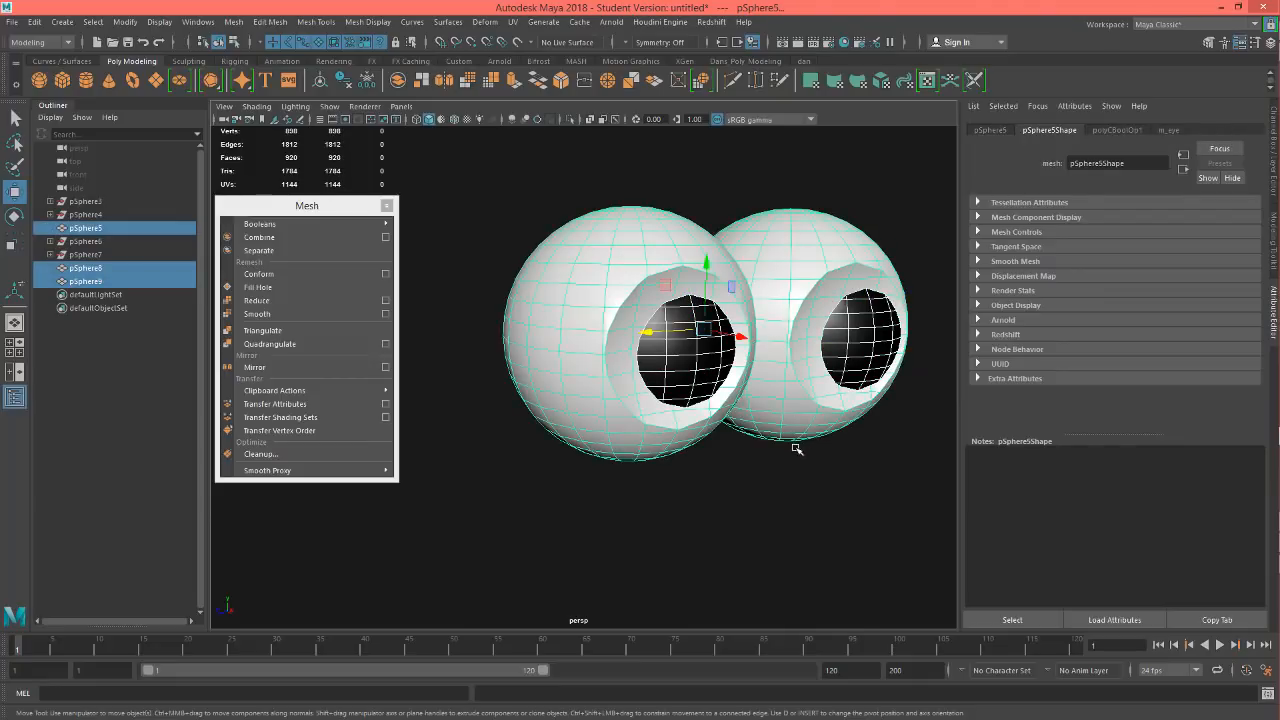
{"action": "mouse_move", "coordinate": [797, 491]}
{"action": "left_mouse_down", "text": "alt"}
{"action": "mouse_move", "coordinate": [811, 491]}
{"action": "mouse_move", "coordinate": [792, 470]}
{"action": "left_mouse_up", "text": "alt"}
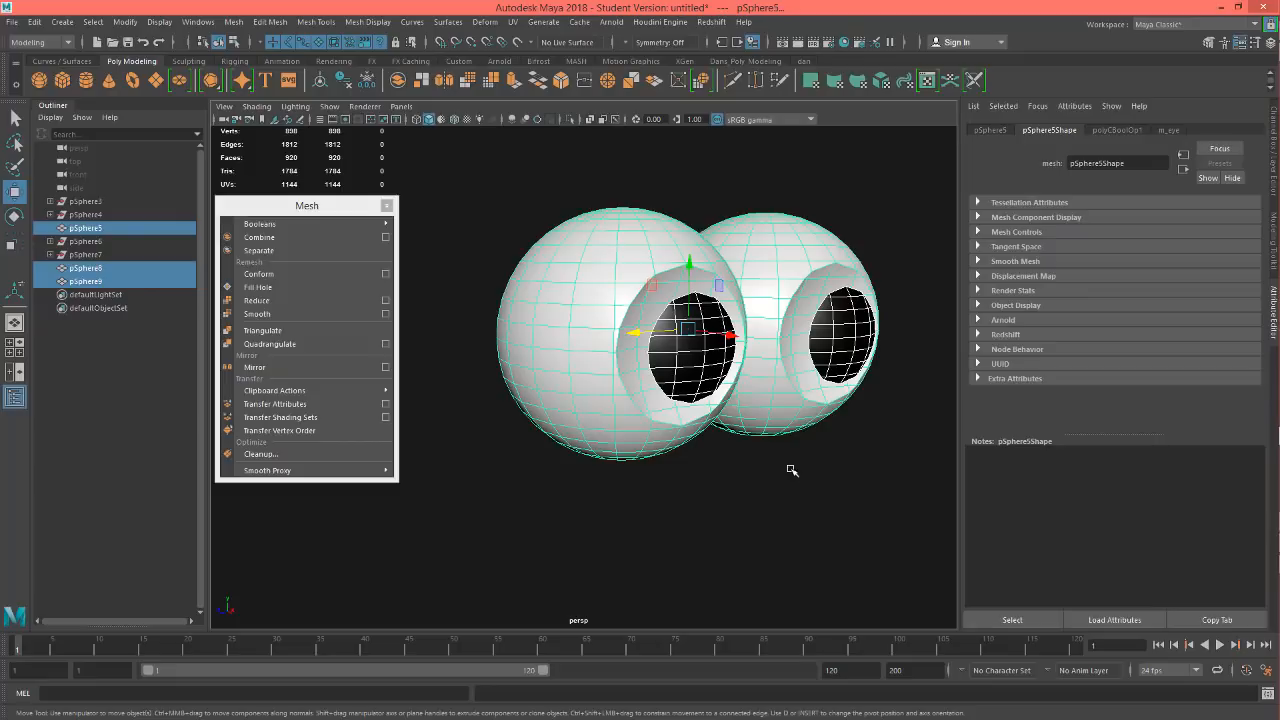
Step: Add both pupils and the double sphere to one selection, toggling the farther pupil out of it and back in
{"action": "left_click", "coordinate": [686, 362]}
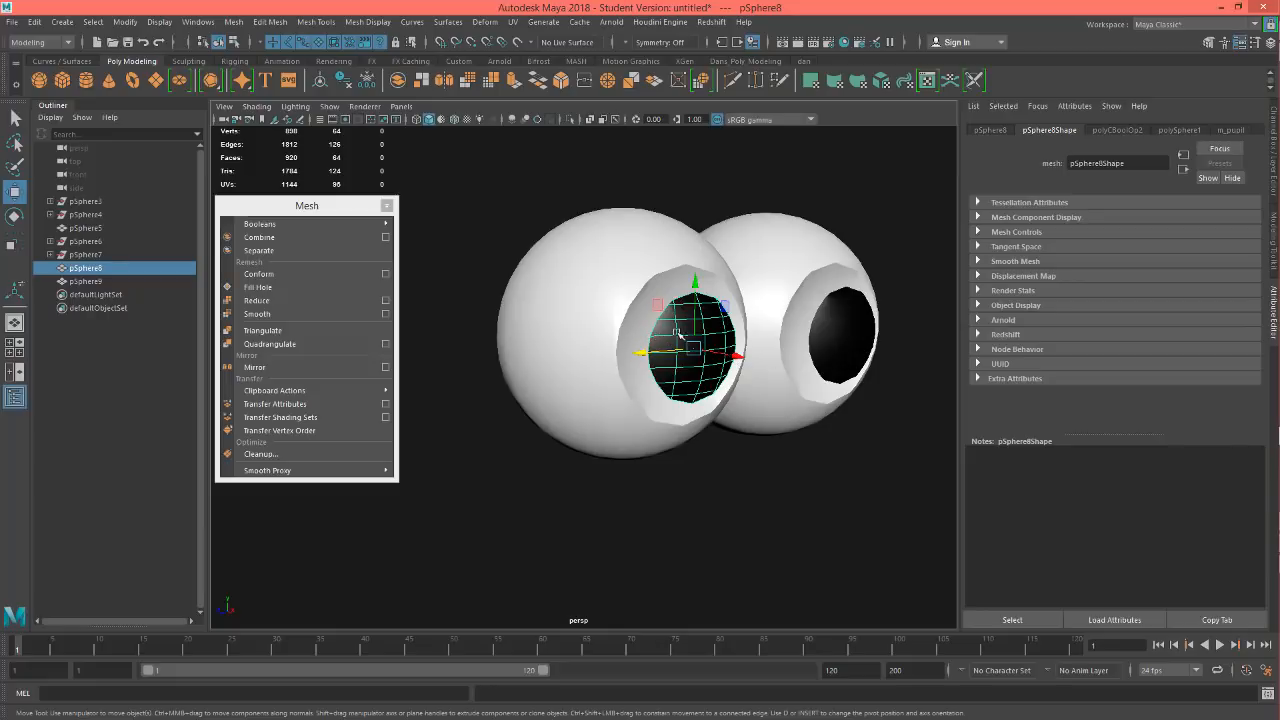
{"action": "left_click", "coordinate": [848, 328], "text": "shift"}
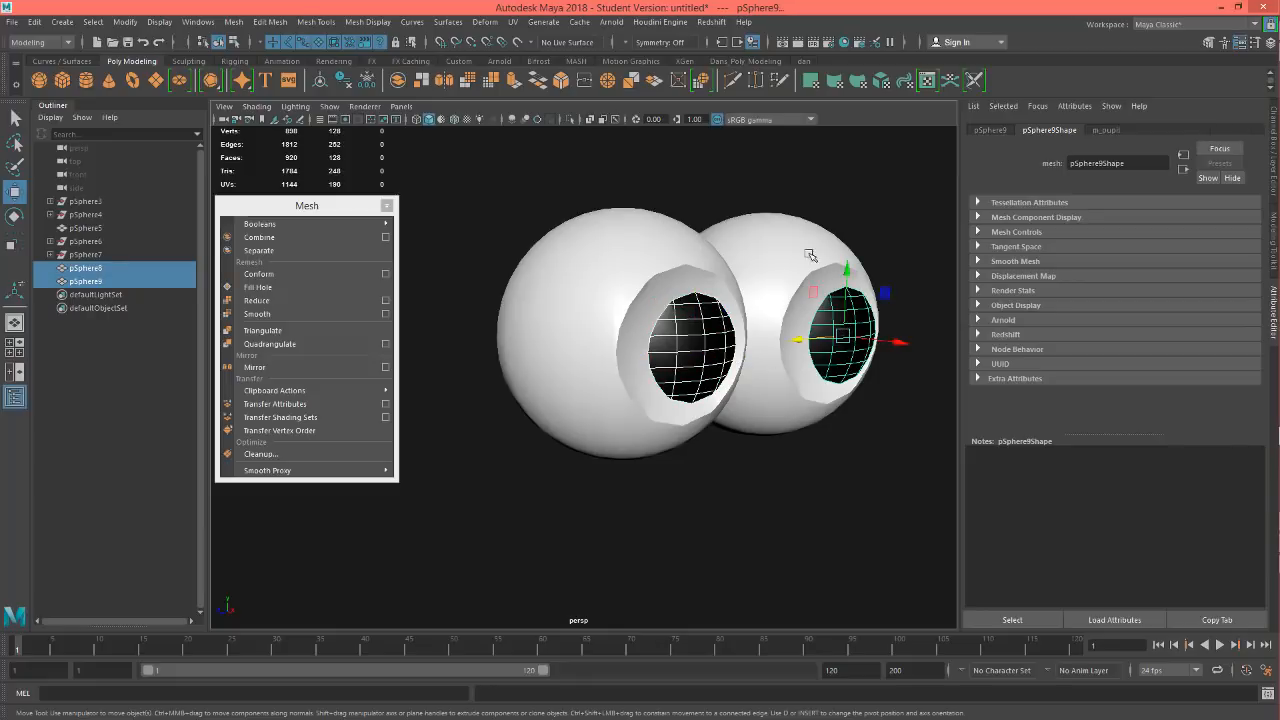
{"action": "left_click", "coordinate": [811, 255], "text": "shift"}
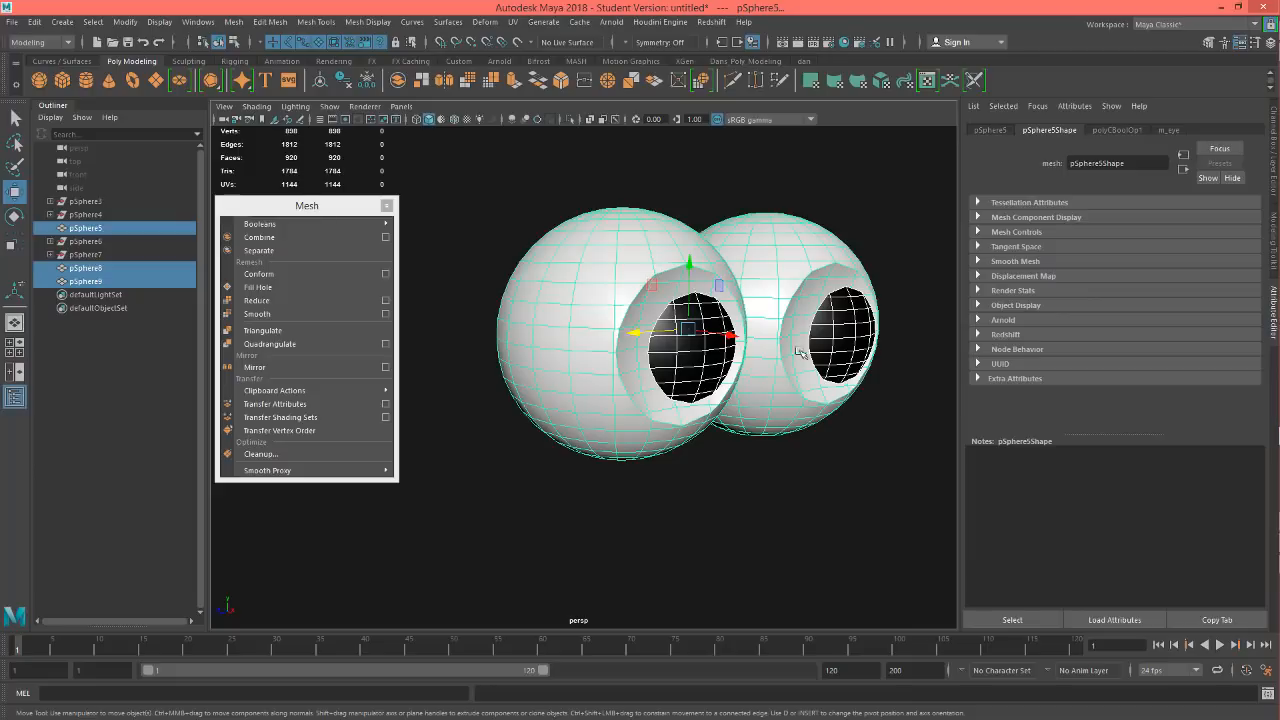
{"action": "left_click", "coordinate": [845, 330], "text": "shift"}
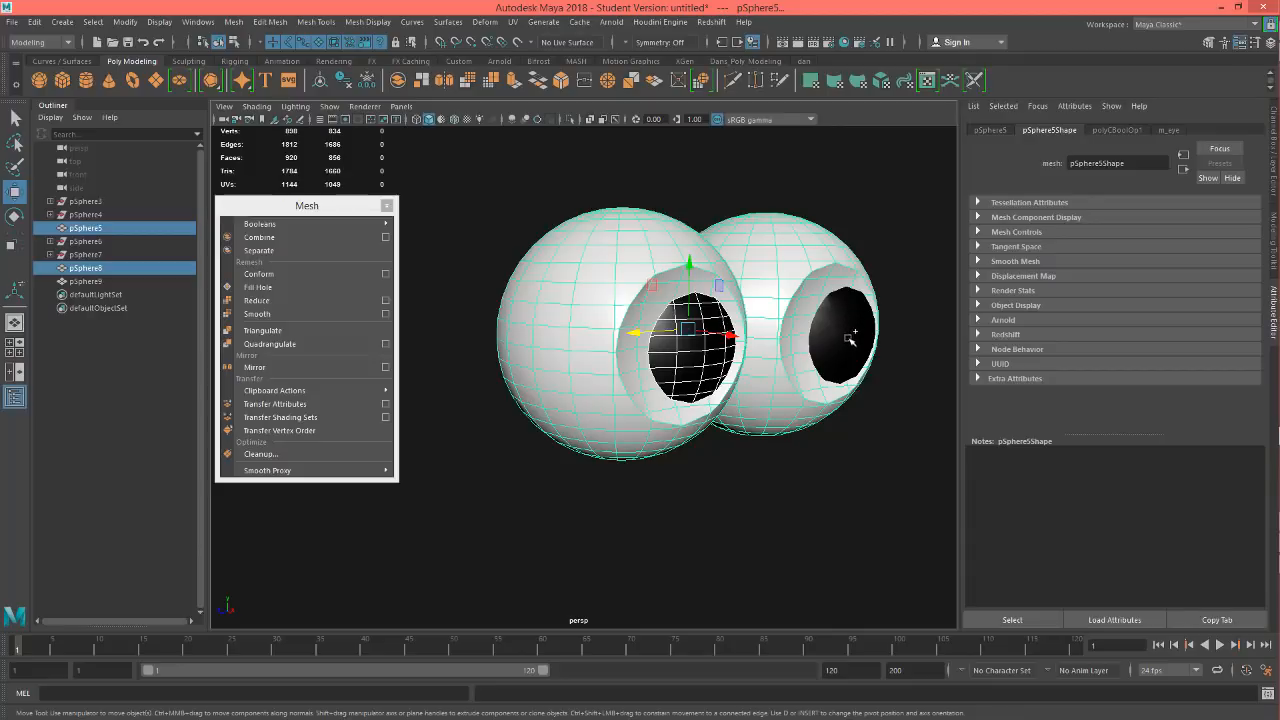
{"action": "left_click", "coordinate": [849, 339], "text": "ctrl+shift"}
{"action": "left_click", "coordinate": [802, 249], "text": "ctrl+shift"}
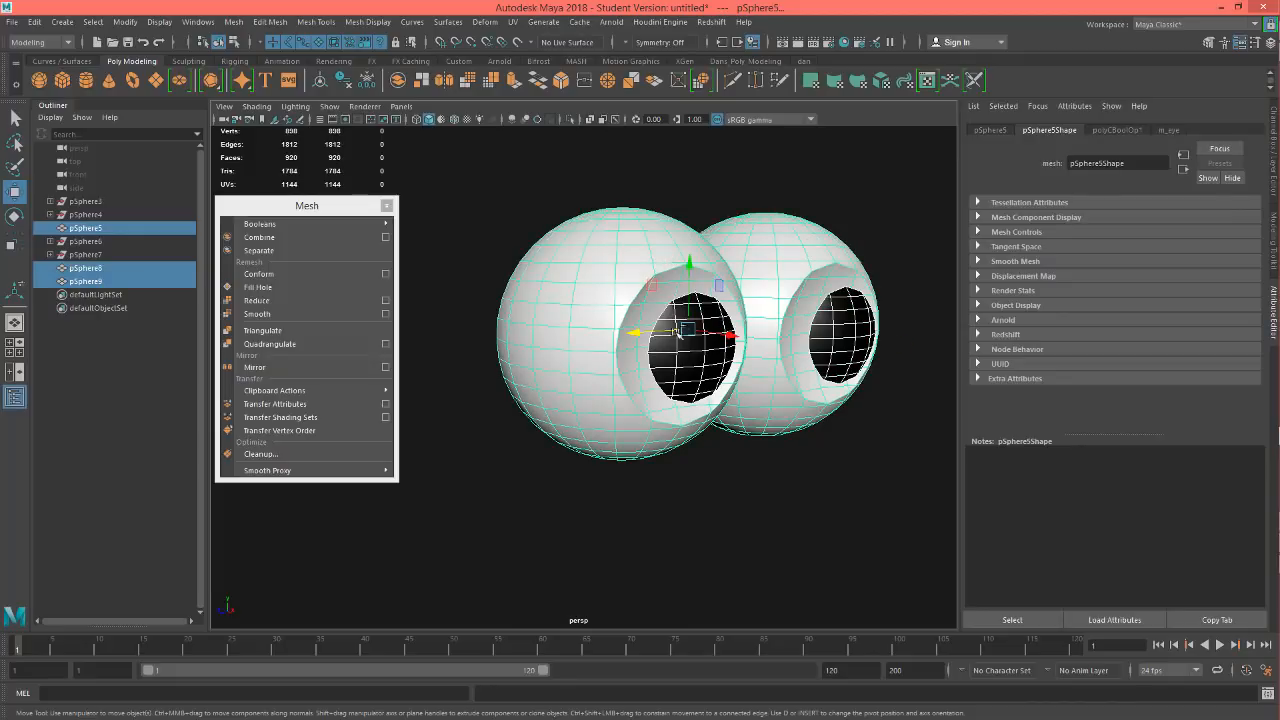
Step: Reselect the two pupils and the double sphere one by one, making the nearer pupil the last object picked
{"action": "left_click", "coordinate": [676, 332]}
{"action": "left_click", "coordinate": [842, 350], "text": "ctrl+shift"}
{"action": "left_click", "coordinate": [671, 251], "text": "ctrl+shift"}
{"action": "left_click", "coordinate": [667, 357]}
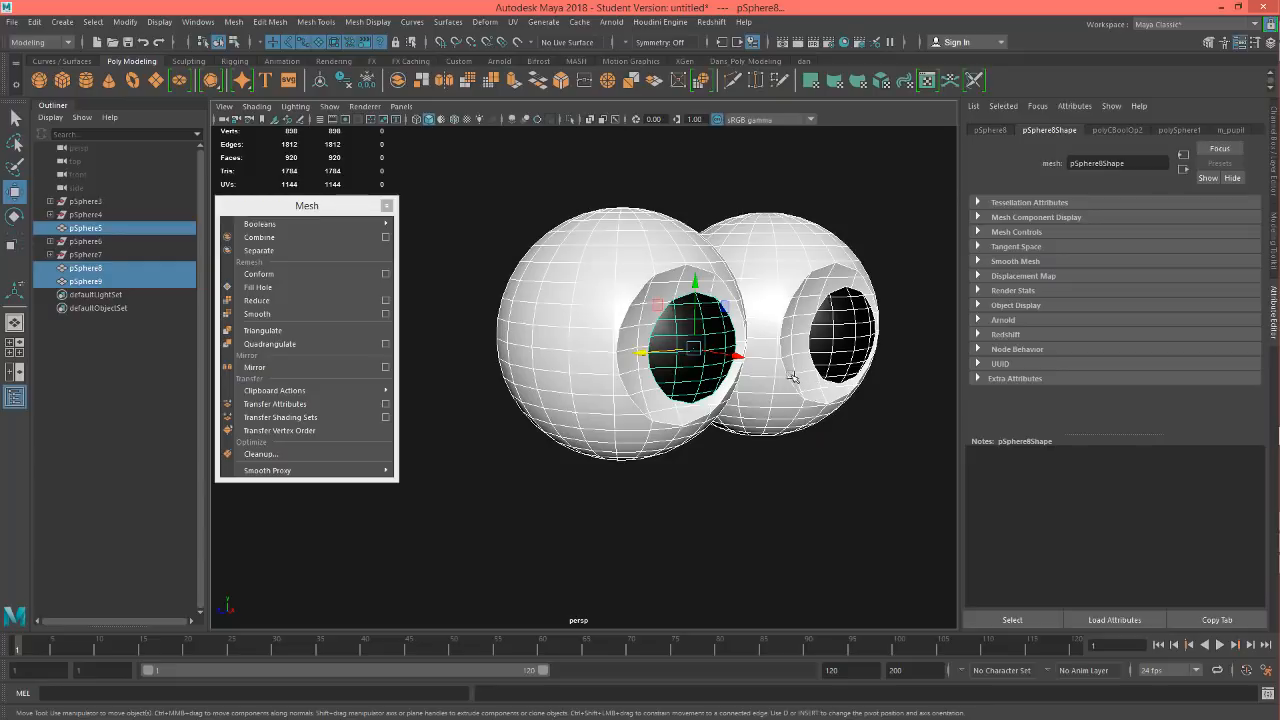
{"action": "left_click_drag", "start_coordinate": [847, 437], "coordinate": [849, 460], "text": "alt"}
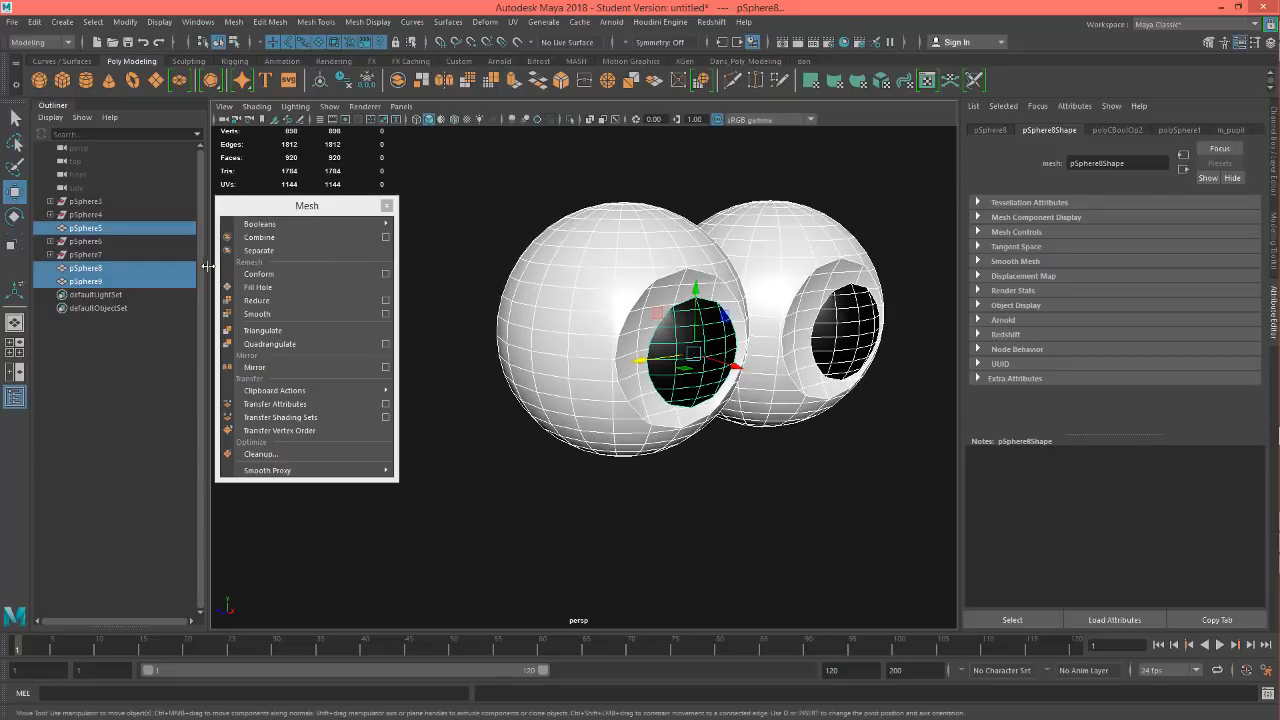
{"action": "left_click_drag", "start_coordinate": [691, 354], "coordinate": [697, 335], "text": "alt"}
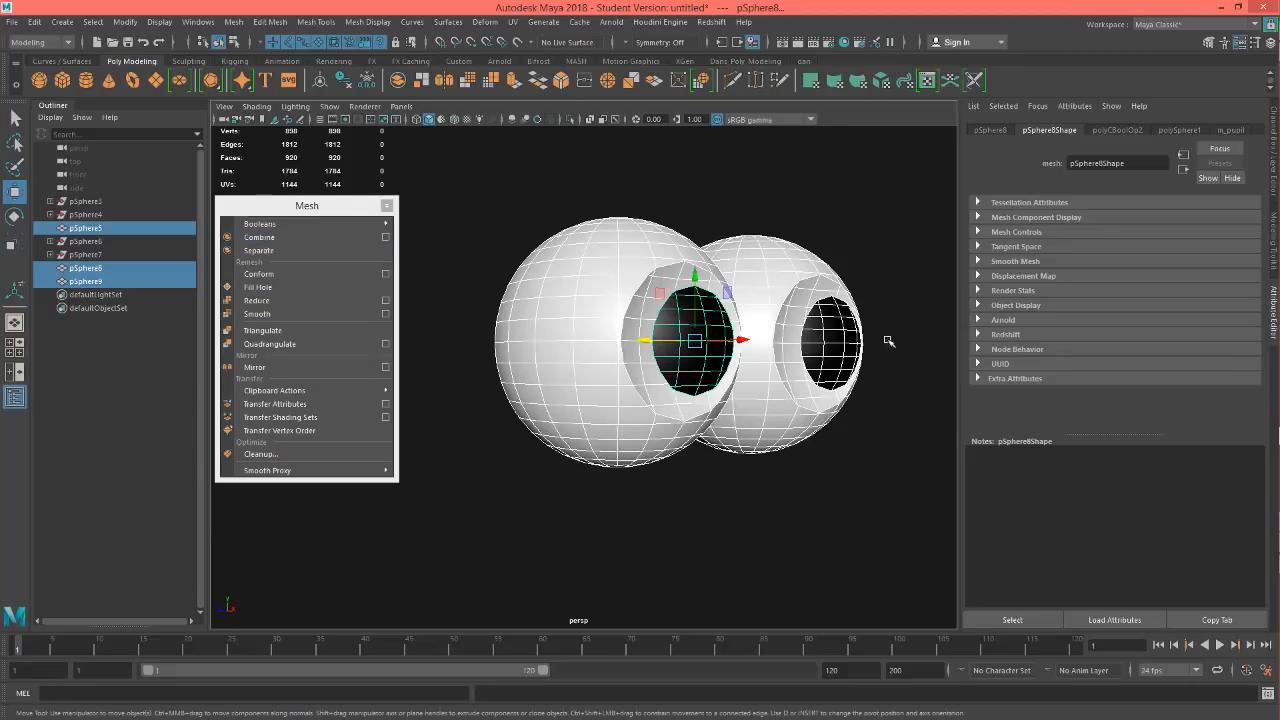
Step: Select the double sphere and both pupils together and combine them into a single mesh
{"action": "left_click_drag", "start_coordinate": [480, 182], "coordinate": [951, 552]}
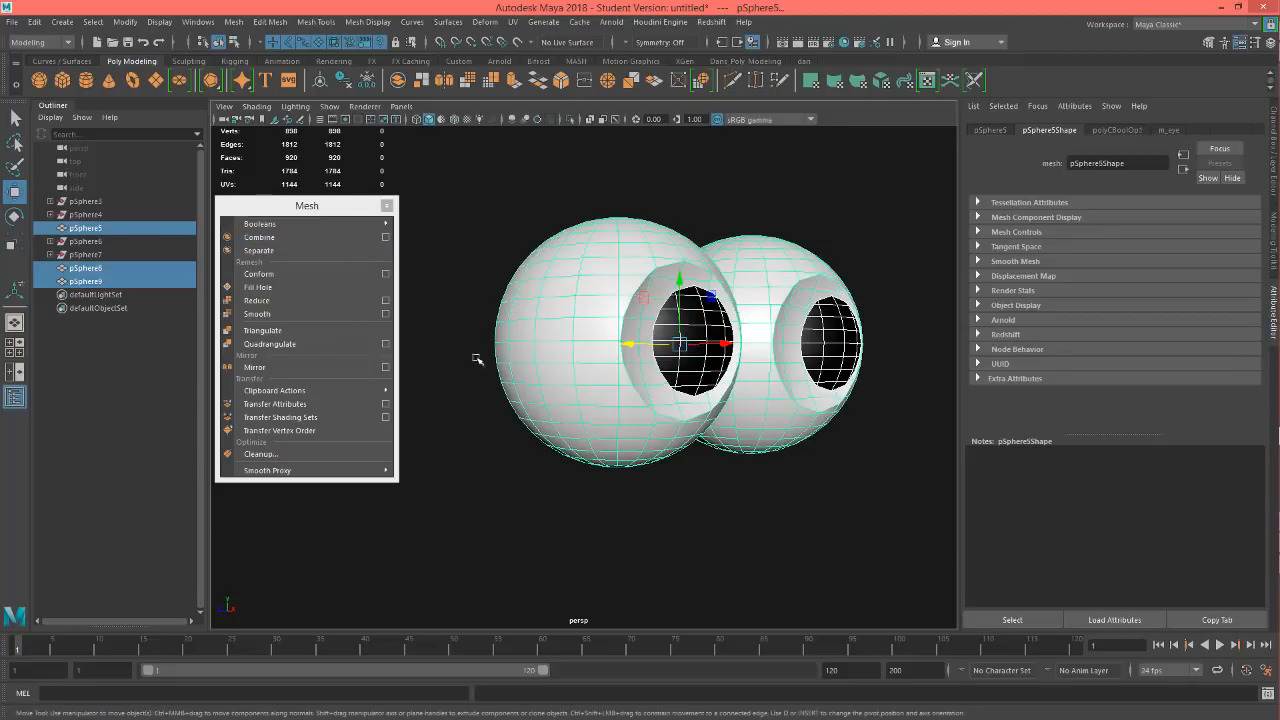
{"action": "left_click", "coordinate": [277, 240]}
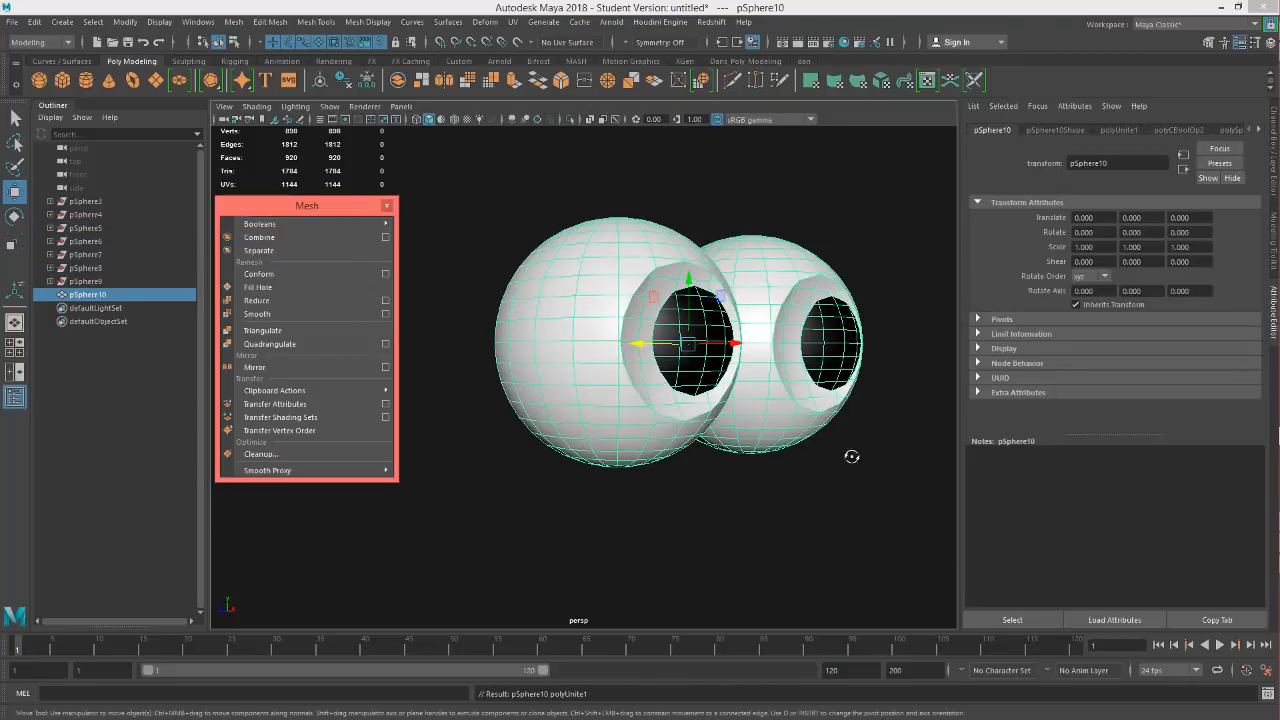
{"action": "left_click_drag", "start_coordinate": [851, 456], "coordinate": [739, 431], "text": "alt"}
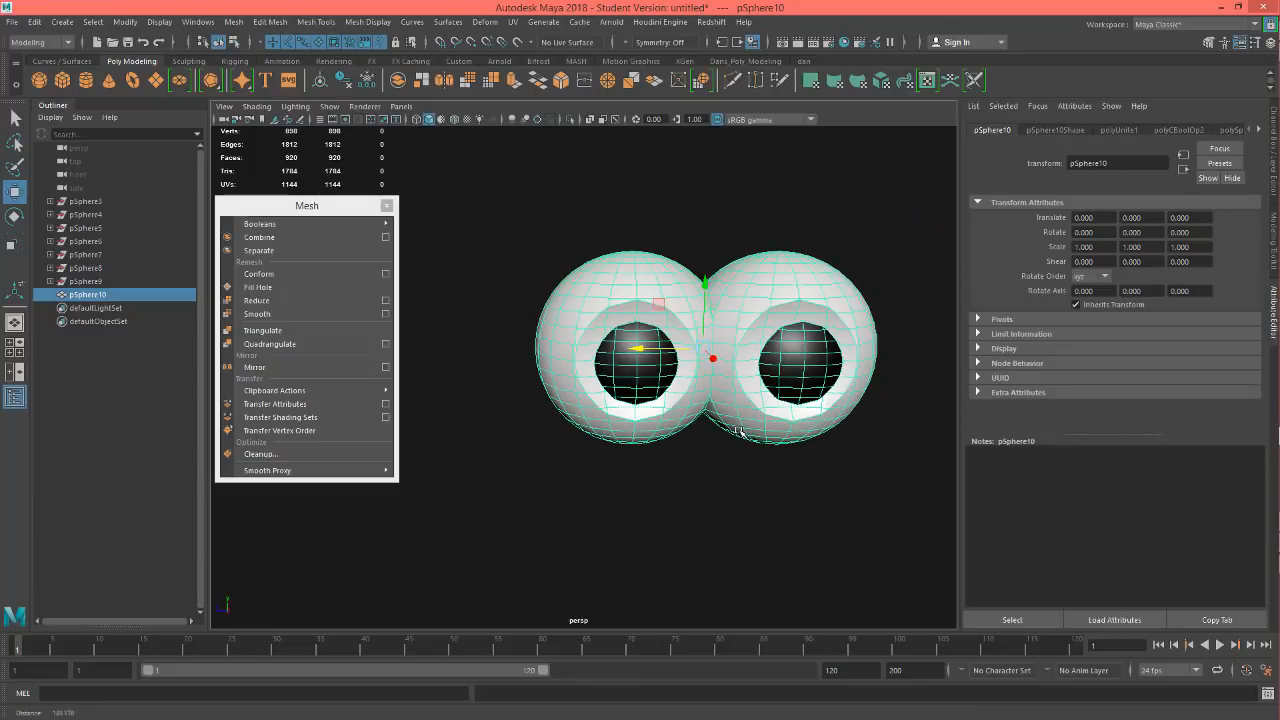
Step: Rename the combined mesh as g_bool_eyes
{"action": "double_click", "coordinate": [92, 295]}
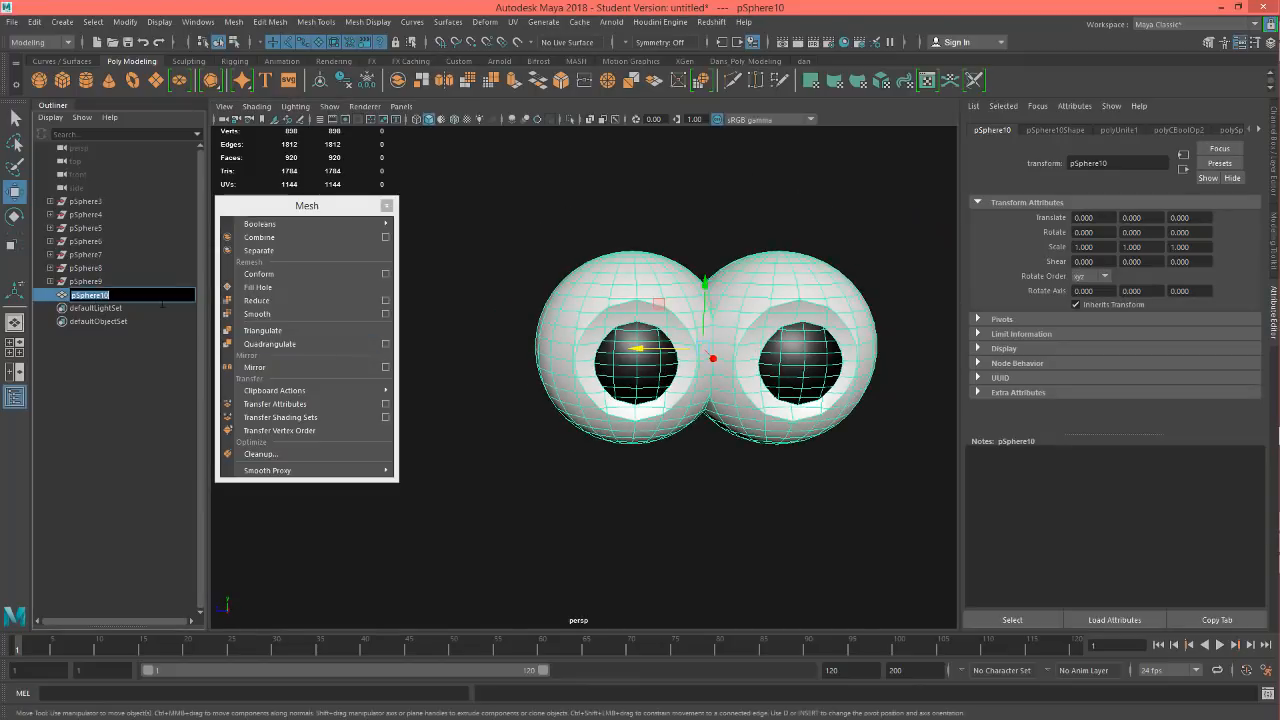
{"action": "type", "text": "bool_eyes"}
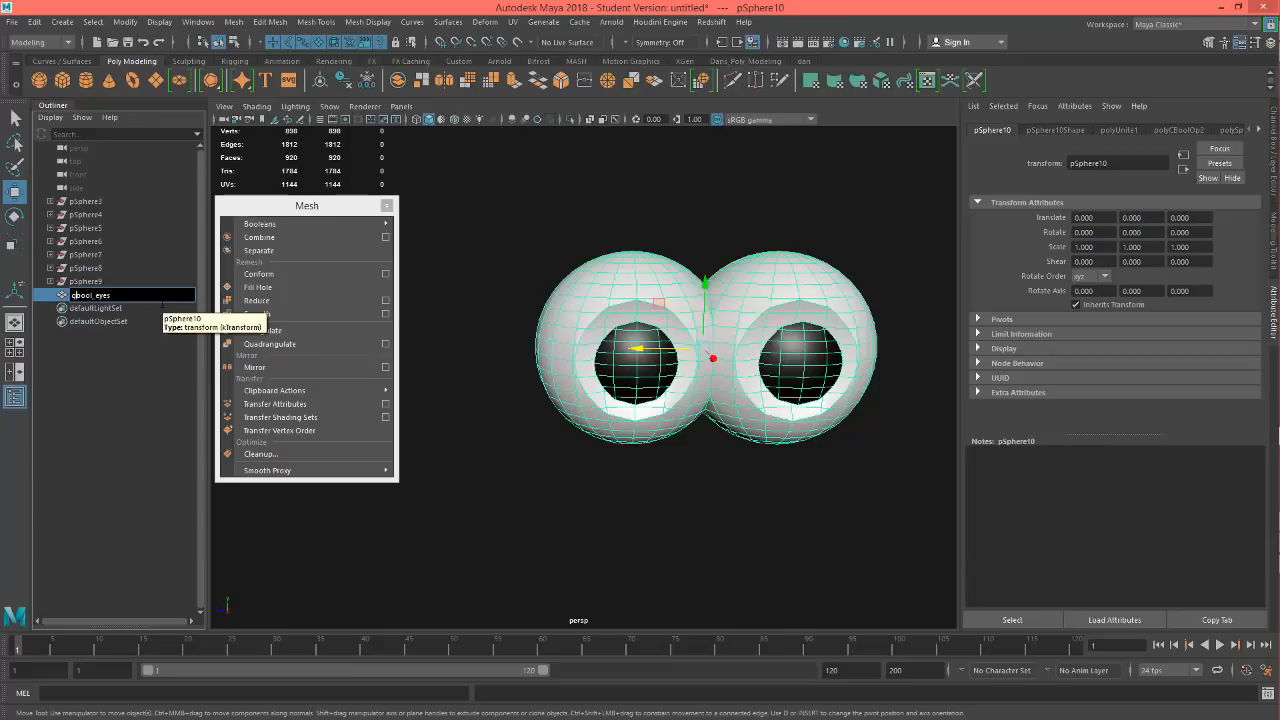
{"action": "key", "text": "Return"}
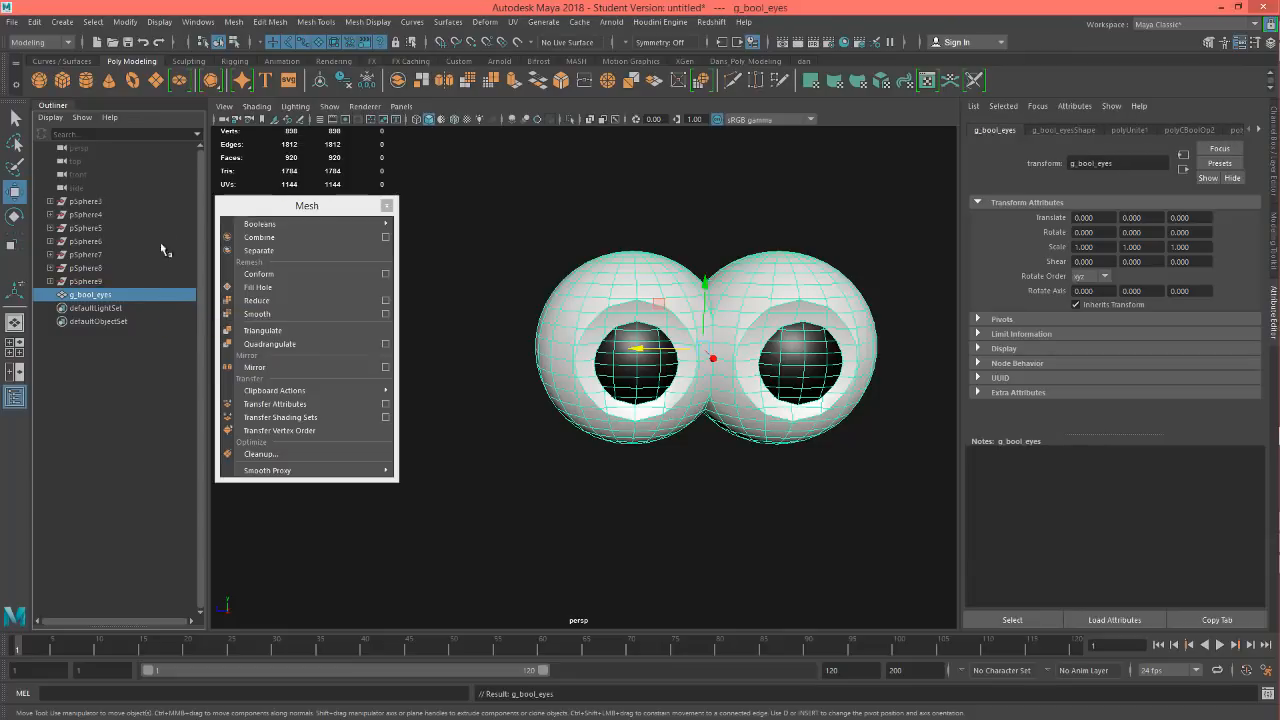
Step: Separate g_bool_eyes into its individual meshes and pick each pupil to check that the pieces are independent
{"action": "mouse_move", "coordinate": [675, 257]}
{"action": "left_mouse_down", "text": "alt"}
{"action": "mouse_move", "coordinate": [646, 277]}
{"action": "mouse_move", "coordinate": [609, 274]}
{"action": "mouse_move", "coordinate": [653, 230]}
{"action": "mouse_move", "coordinate": [672, 240]}
{"action": "left_mouse_up", "text": "alt"}
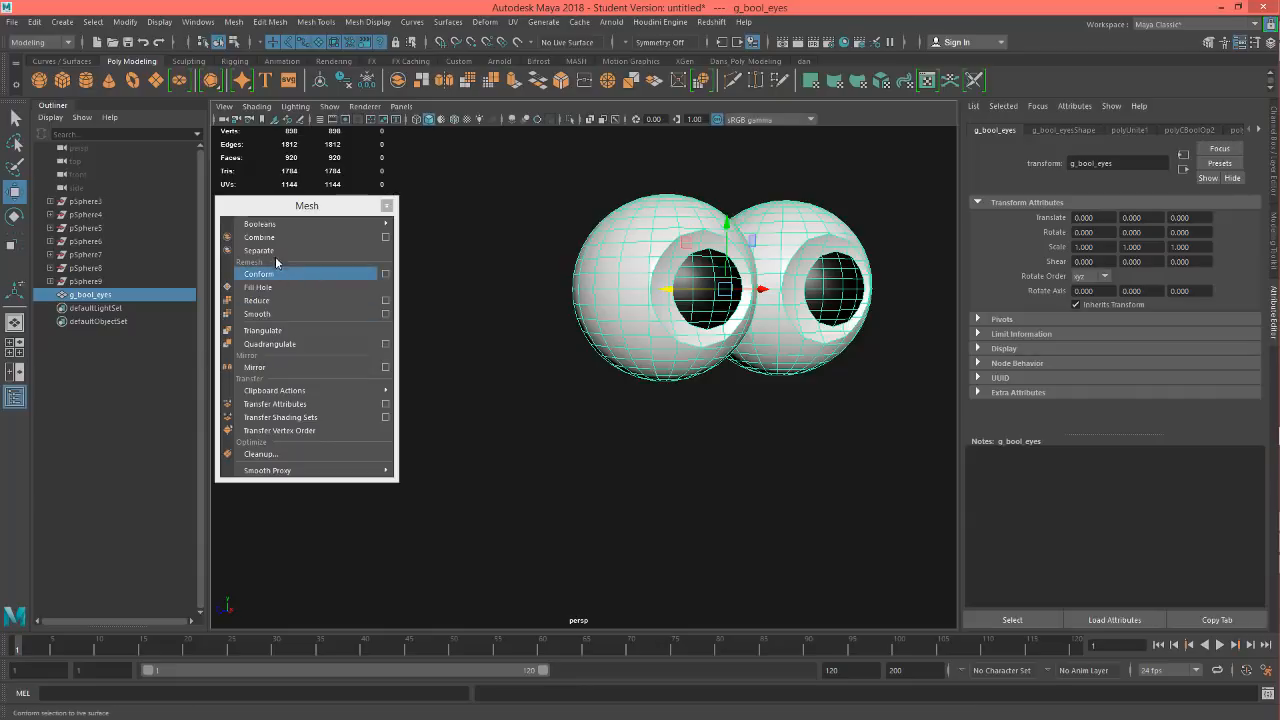
{"action": "left_click_drag", "start_coordinate": [766, 426], "coordinate": [740, 423], "text": "alt"}
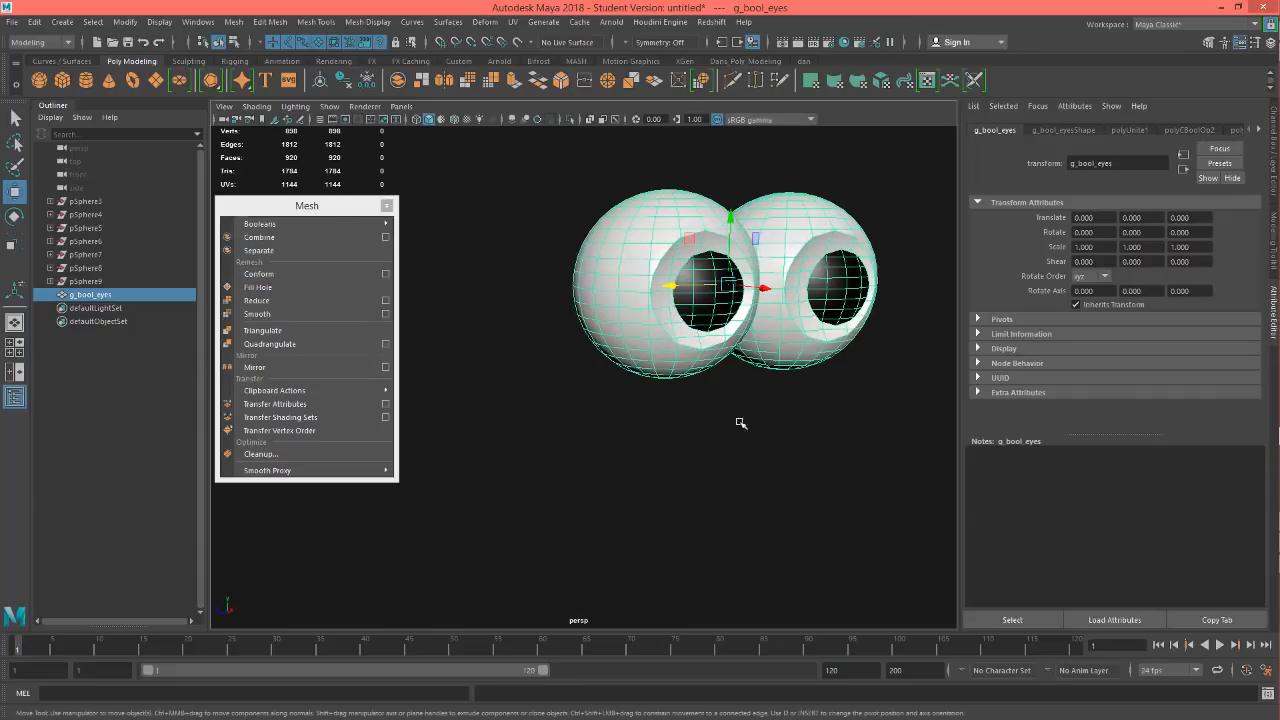
{"action": "left_click", "coordinate": [277, 250]}
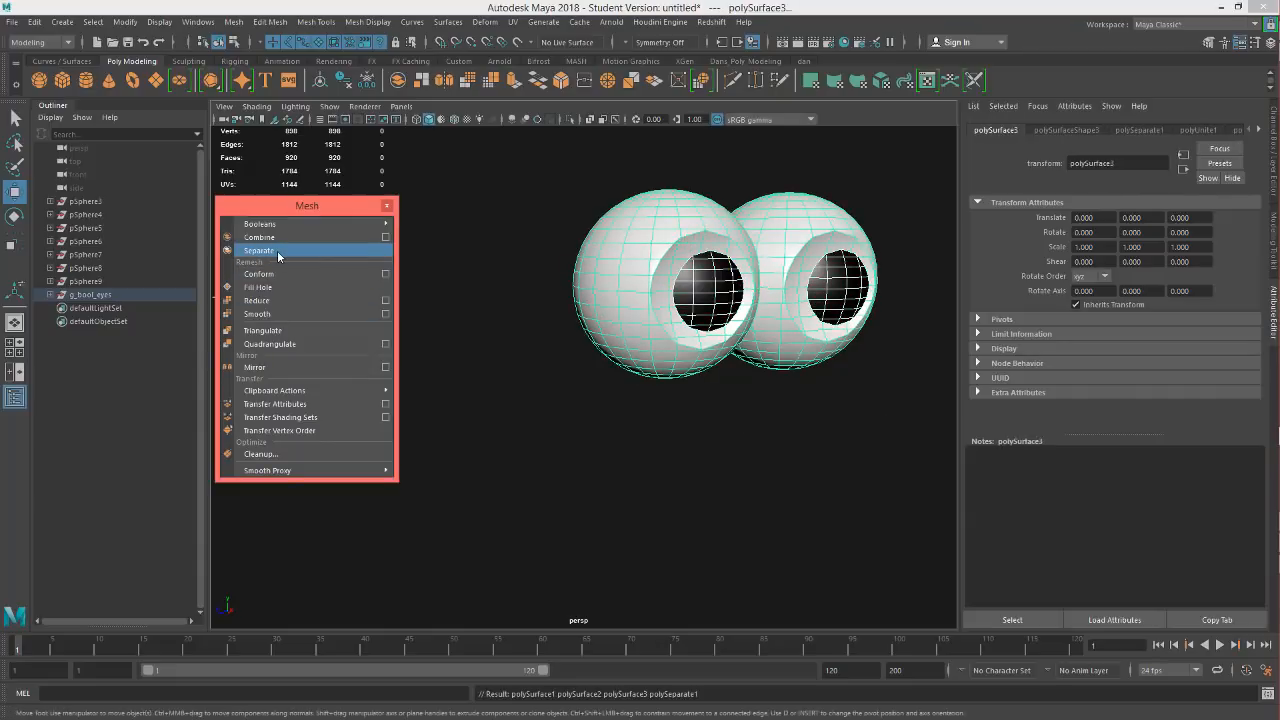
{"action": "left_click", "coordinate": [703, 306]}
{"action": "left_click", "coordinate": [841, 290]}
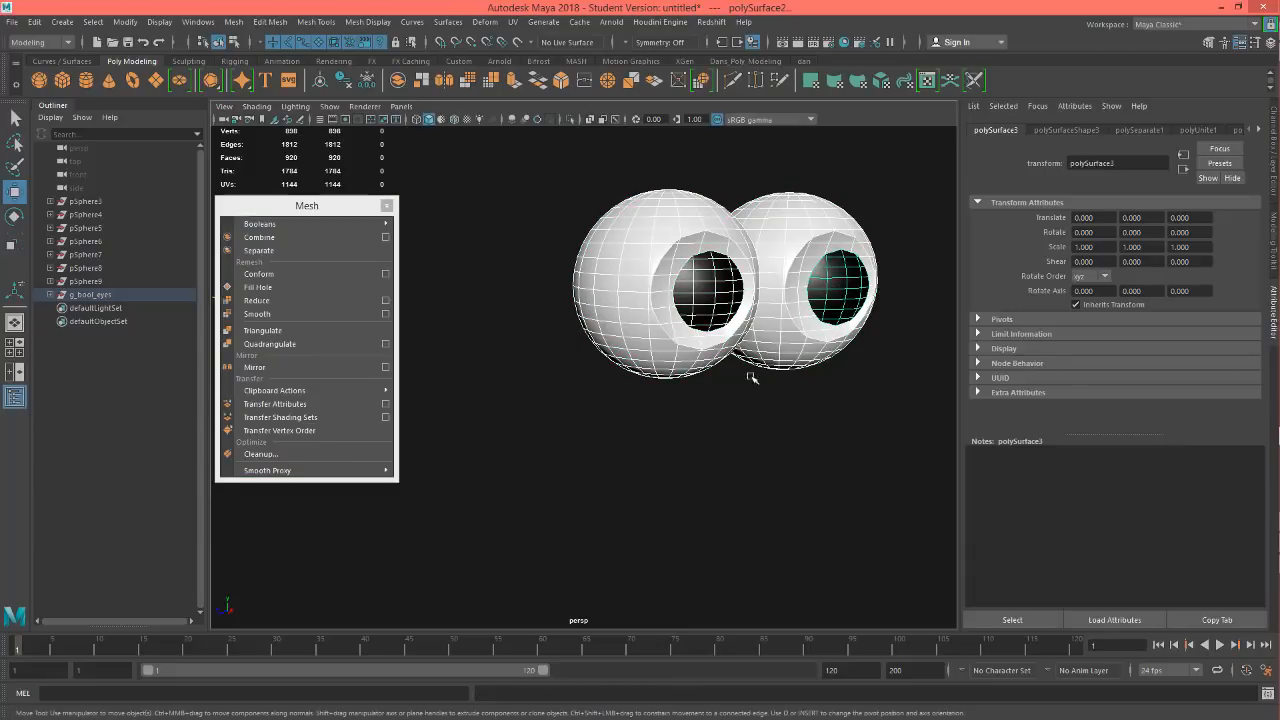
Step: Select all of the separated eye and pupil pieces and combine them into one mesh again
{"action": "left_click", "coordinate": [728, 440]}
{"action": "left_click_drag", "start_coordinate": [494, 141], "coordinate": [957, 400]}
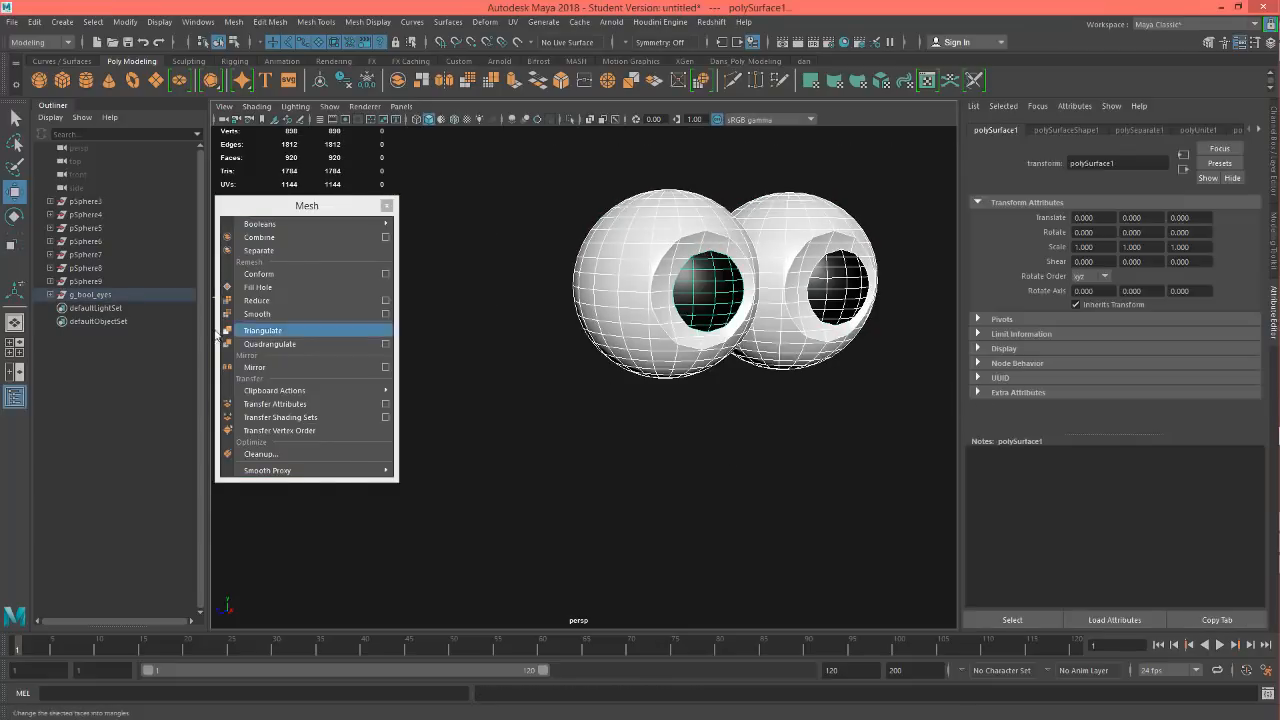
{"action": "left_click", "coordinate": [279, 242]}
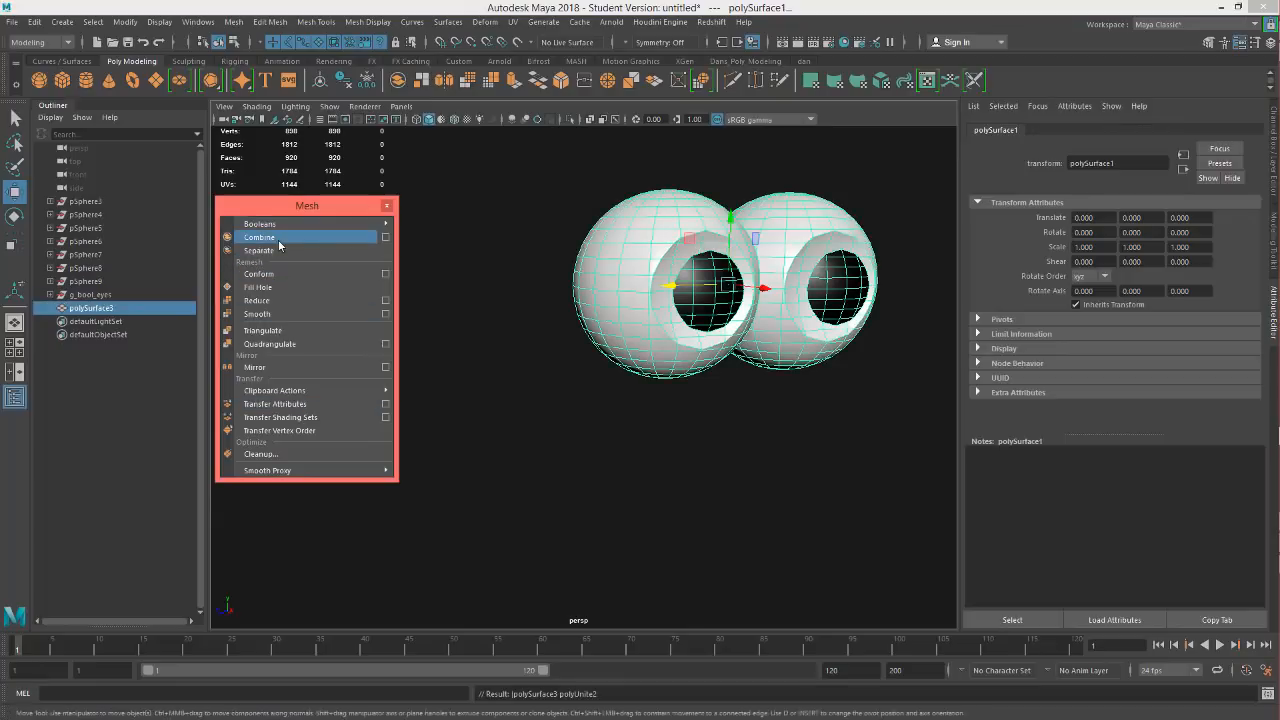
Step: Rename the recombined mesh as g_bool_eyes01, reusing the old group's name, and delete its construction history
{"action": "double_click", "coordinate": [92, 309]}
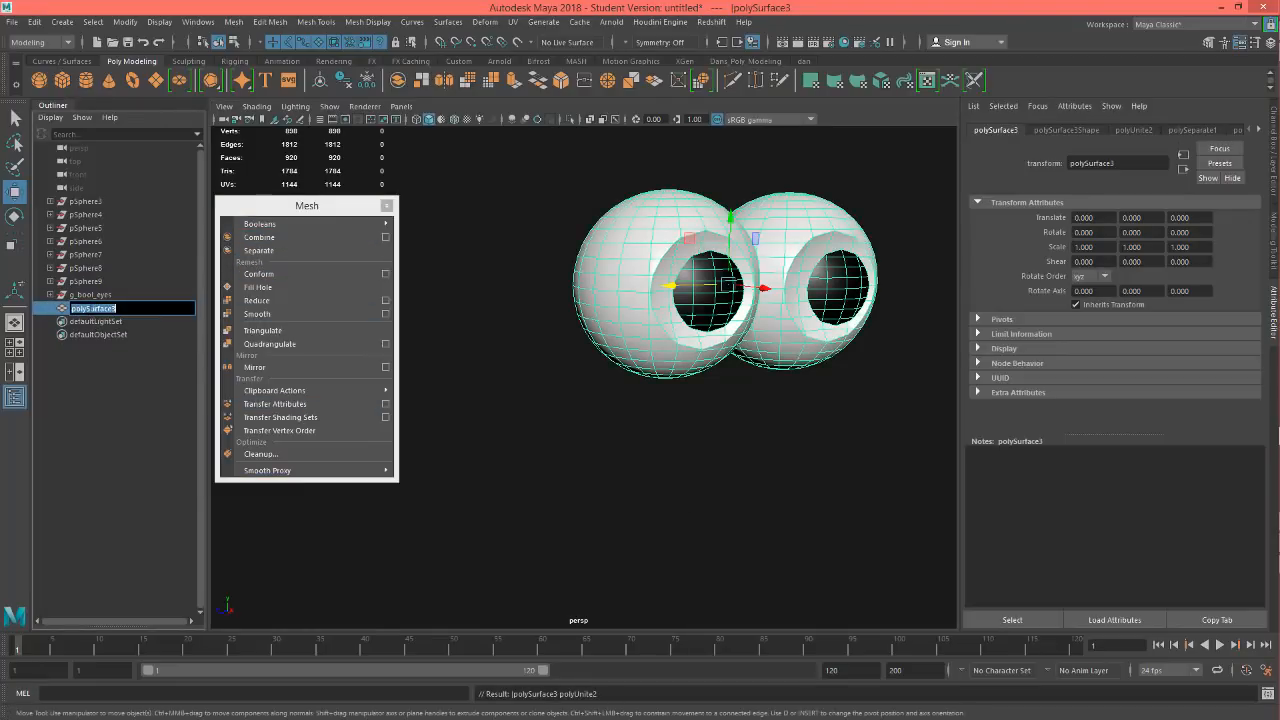
{"action": "double_click", "coordinate": [93, 297]}
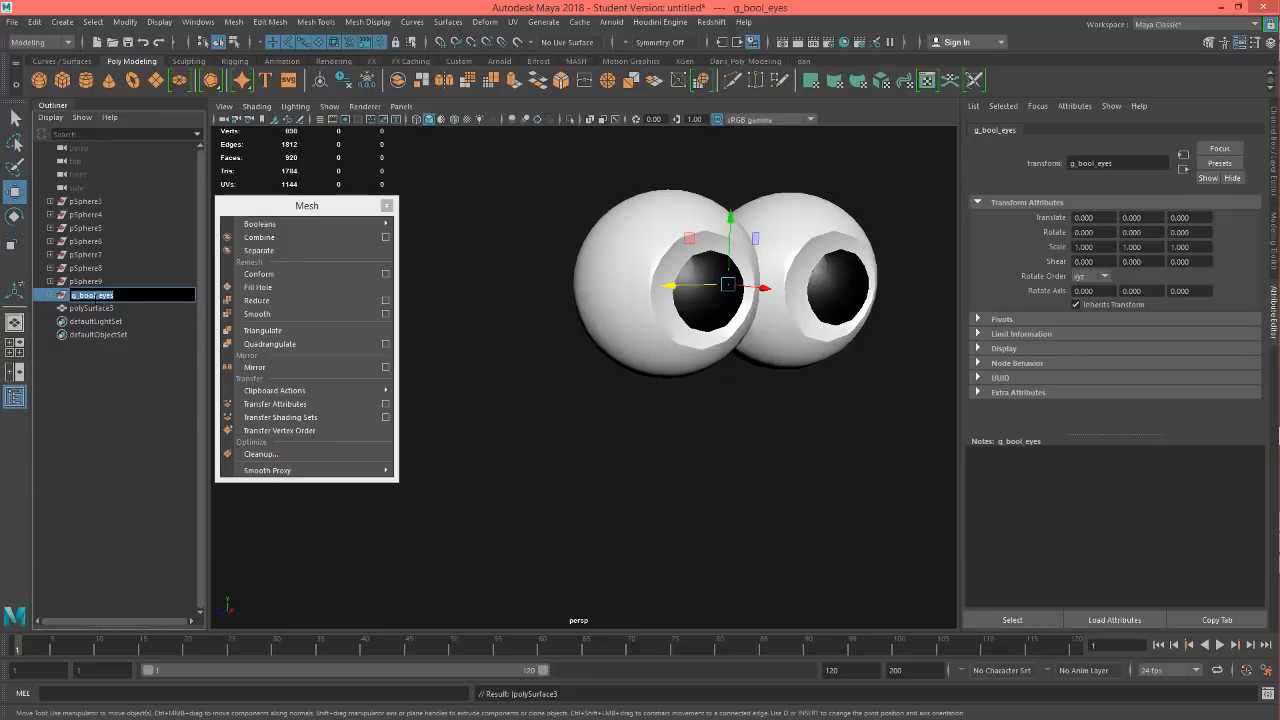
{"action": "key", "text": "ctrl+c"}
{"action": "double_click", "coordinate": [92, 309]}
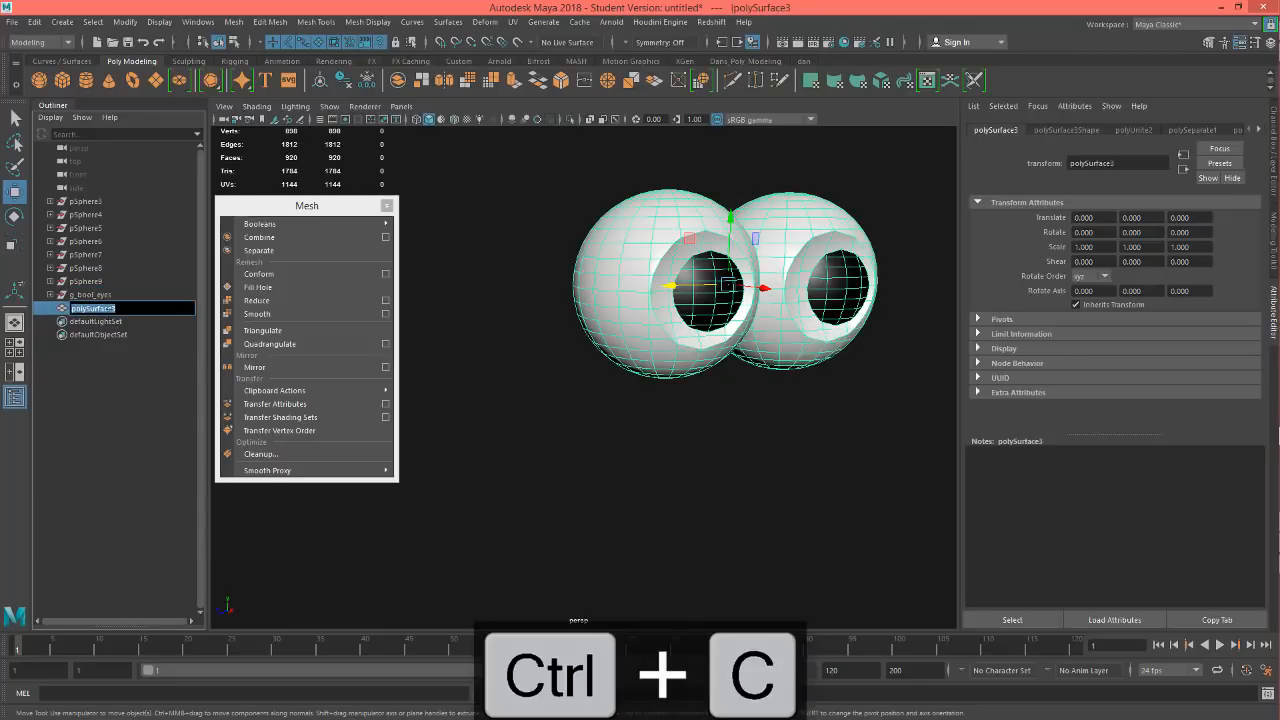
{"action": "key", "text": "ctrl+v"}
{"action": "key", "text": "Return"}
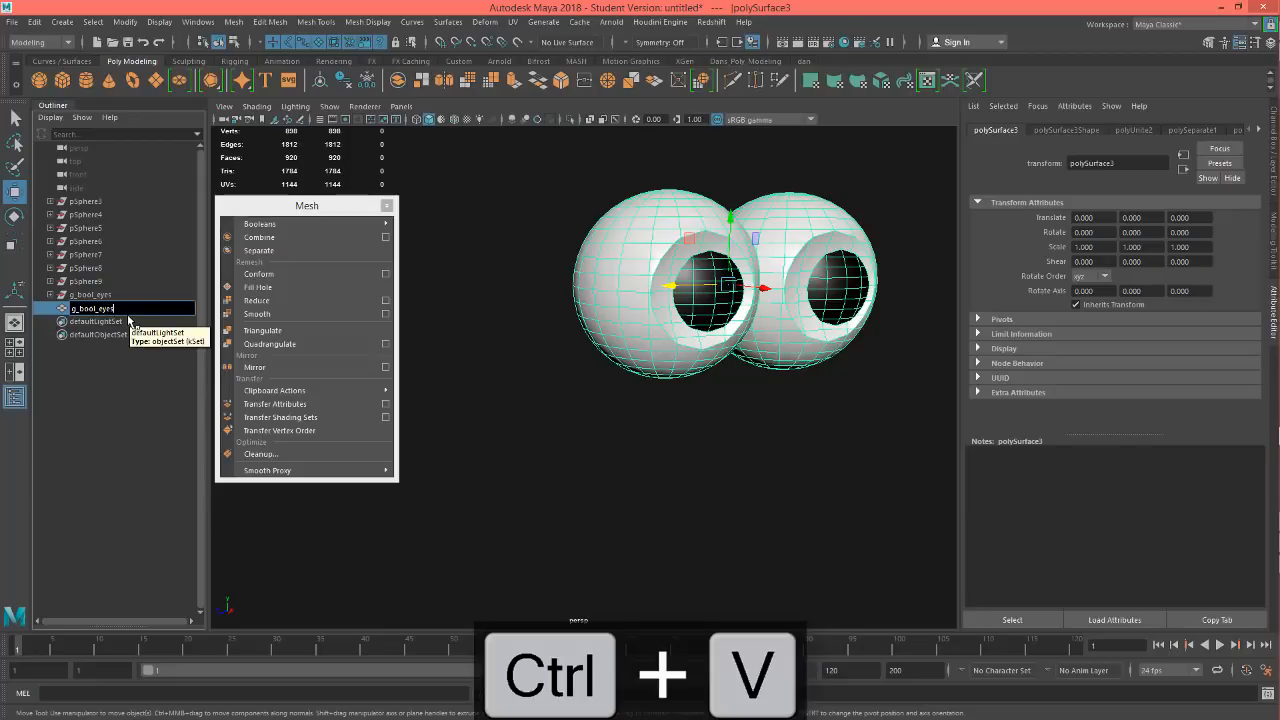
{"action": "type", "text": "01"}
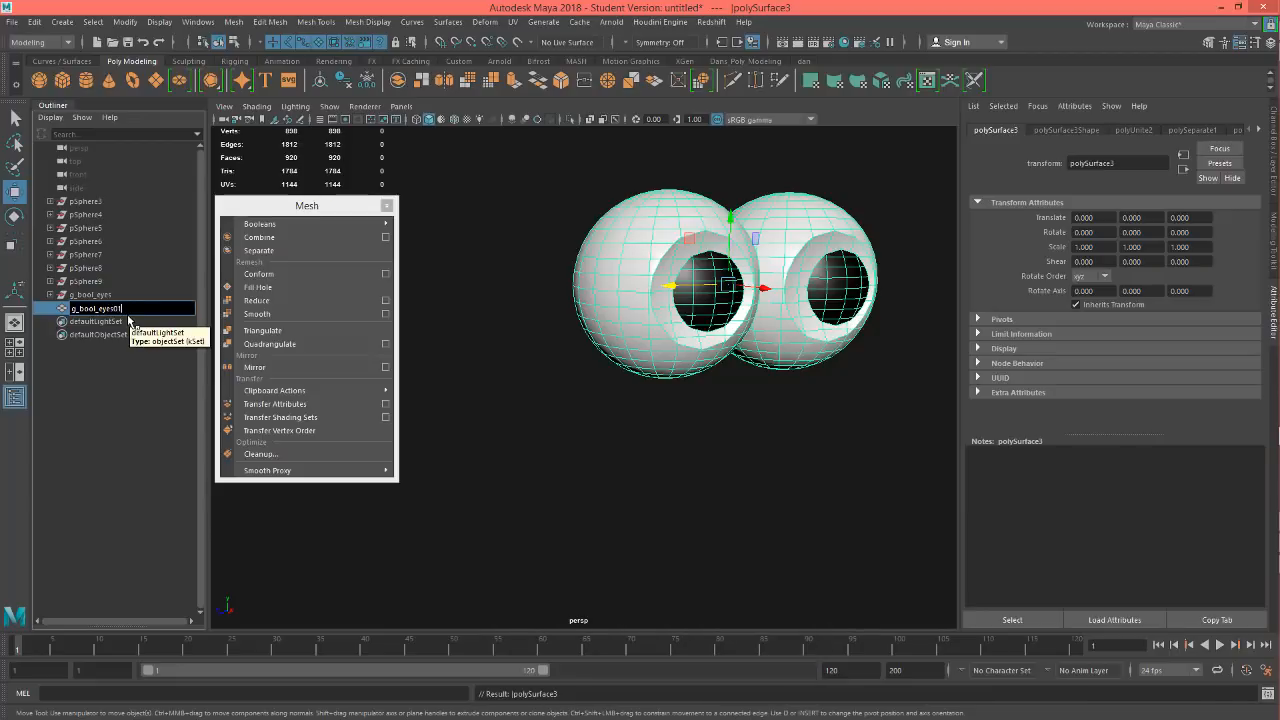
{"action": "key", "text": "Return"}
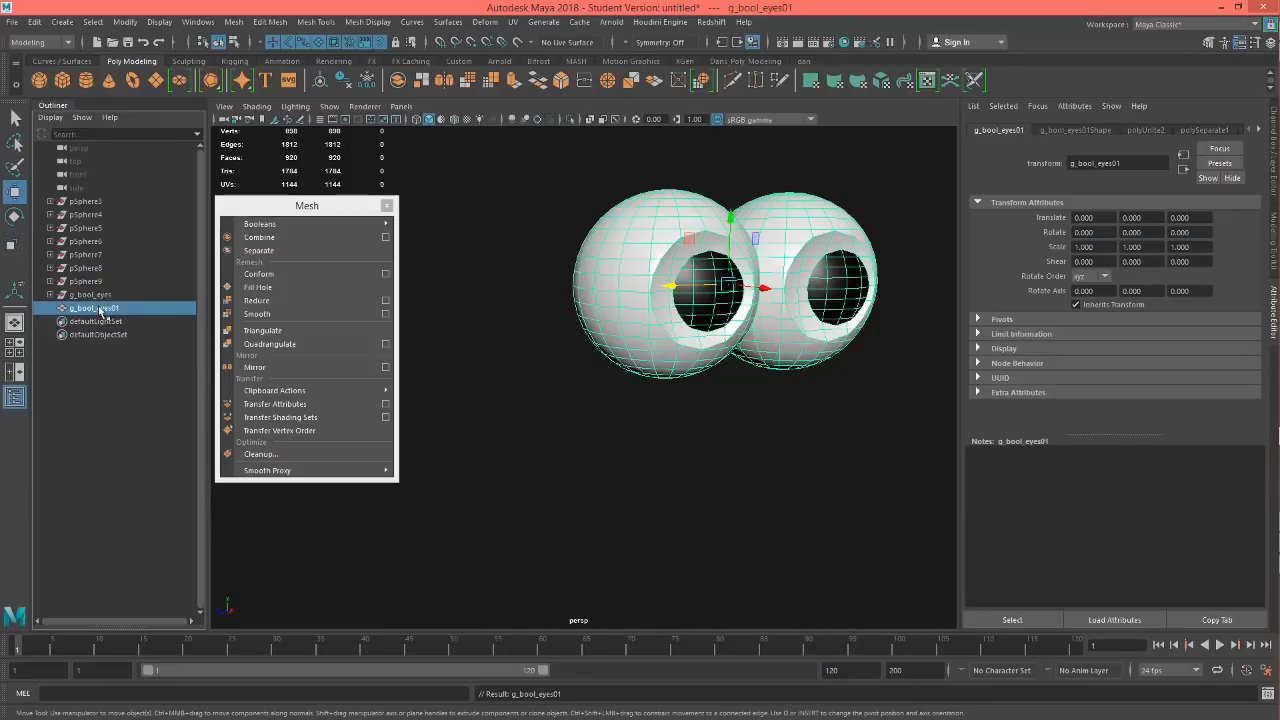
{"action": "left_click", "coordinate": [344, 81]}
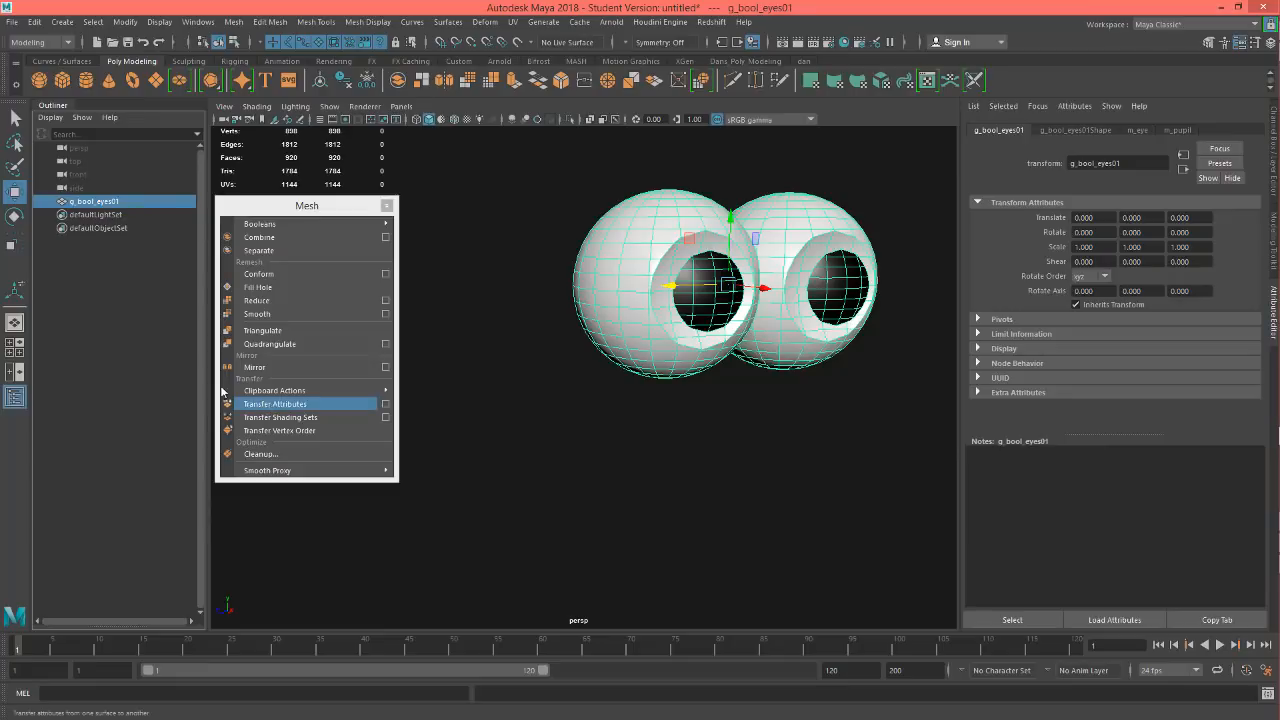
Step: Switch g_bool_eyes01 to face selection and select all faces of the nearer pupil
{"action": "middle_click_drag", "start_coordinate": [801, 438], "coordinate": [819, 429], "text": "alt"}
{"action": "mouse_move", "coordinate": [819, 429]}
{"action": "left_mouse_down", "text": "alt"}
{"action": "mouse_move", "coordinate": [777, 434]}
{"action": "mouse_move", "coordinate": [797, 435]}
{"action": "left_mouse_up", "text": "alt"}
{"action": "right_click_drag", "start_coordinate": [797, 435], "coordinate": [735, 438], "text": "alt"}
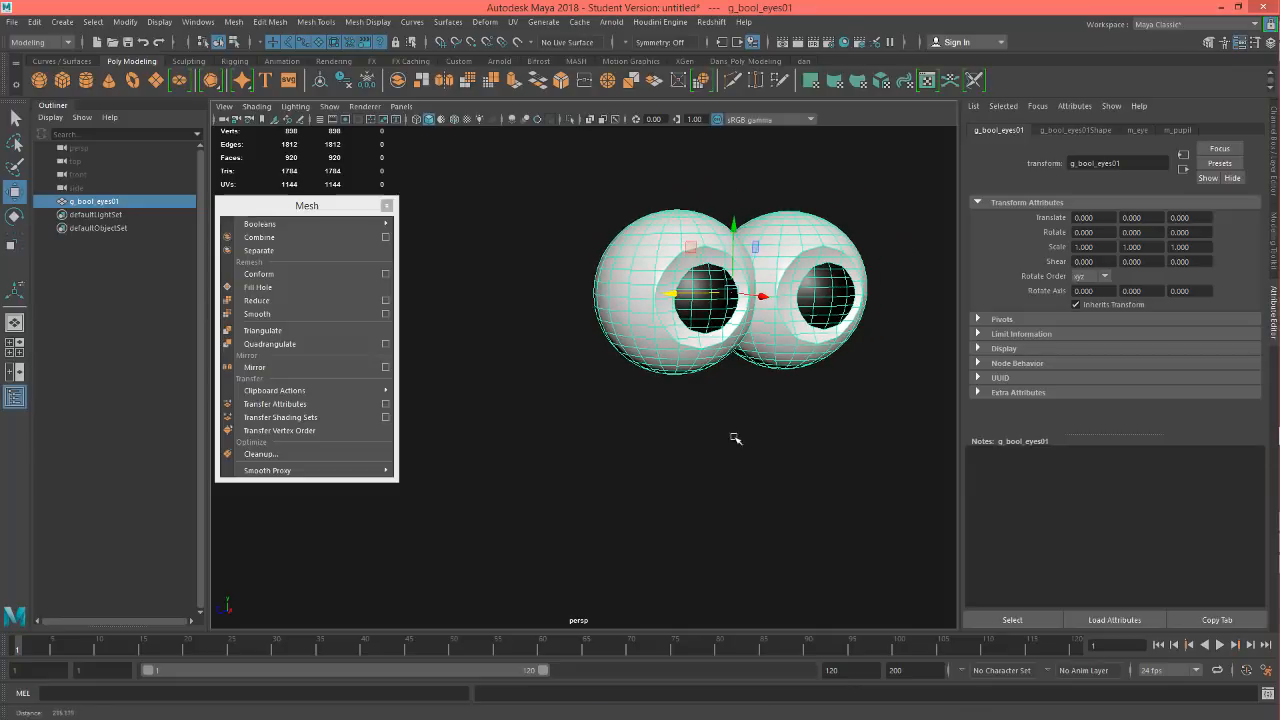
{"action": "middle_click_drag", "start_coordinate": [750, 425], "coordinate": [780, 446], "text": "alt"}
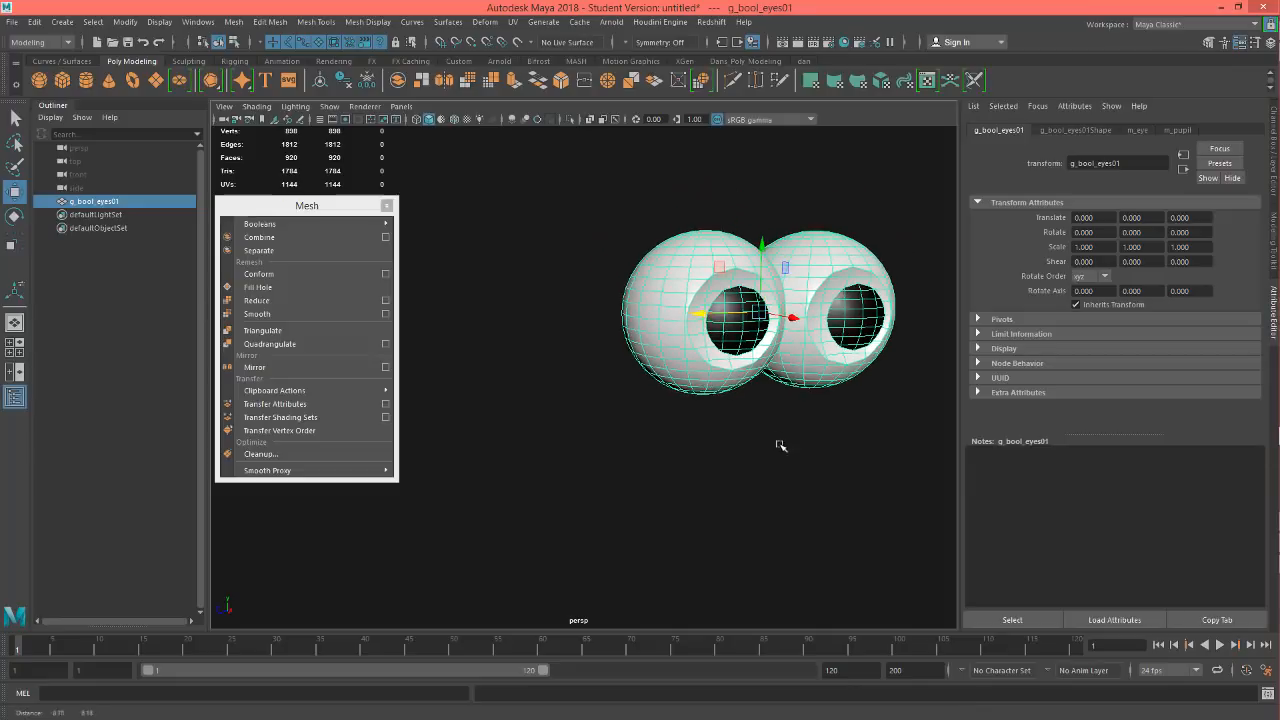
{"action": "left_click_drag", "start_coordinate": [780, 446], "coordinate": [743, 457], "text": "alt"}
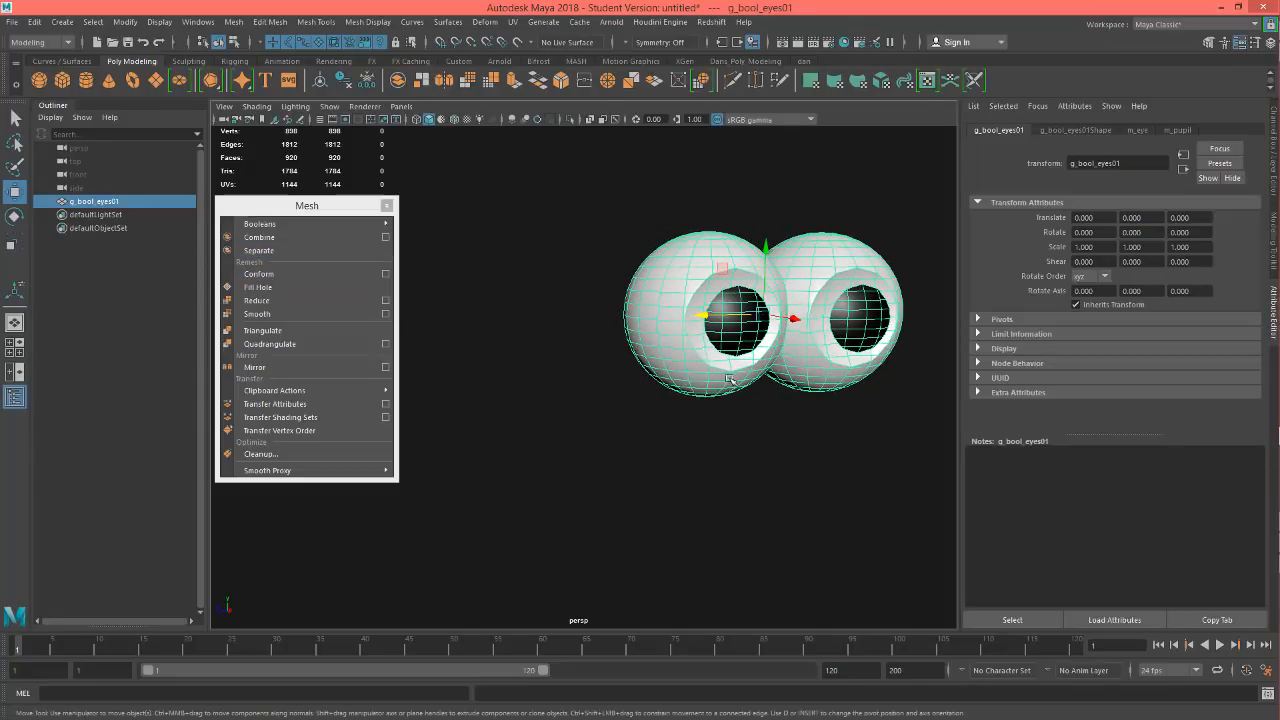
{"action": "left_click_drag", "start_coordinate": [771, 369], "coordinate": [752, 437], "text": "alt"}
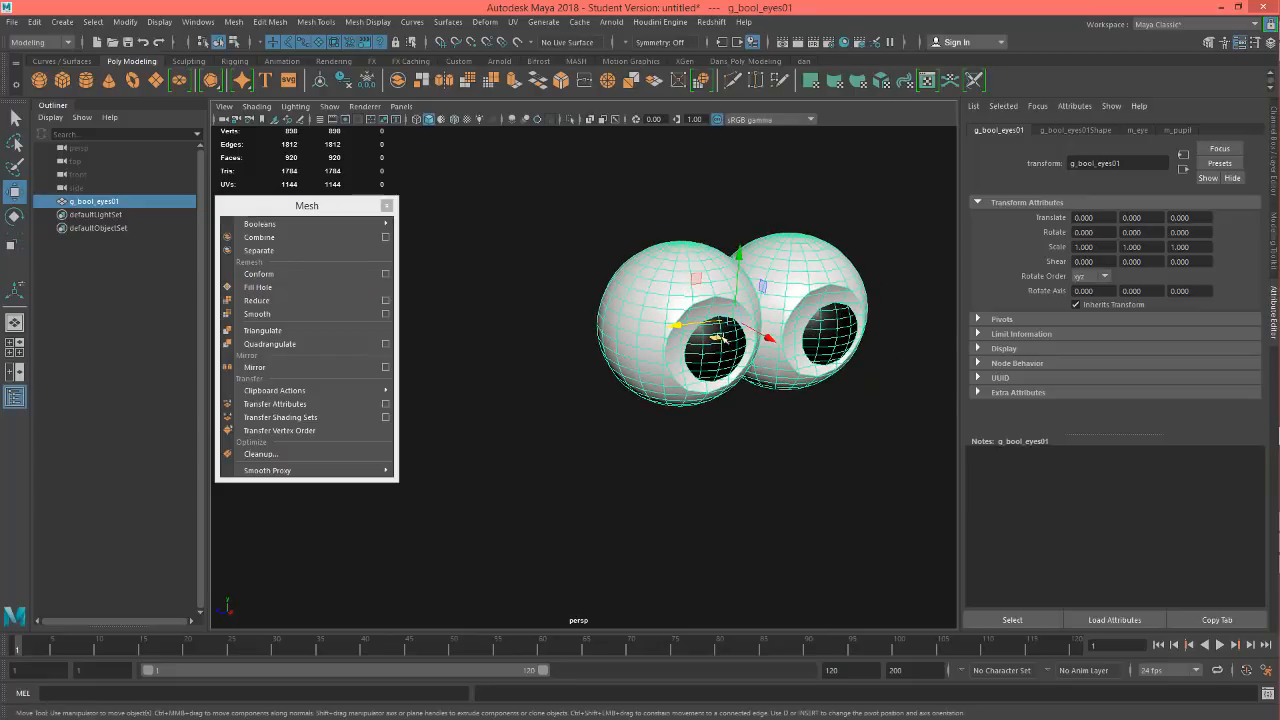
{"action": "scroll", "coordinate": [778, 327], "scroll_direction": "up", "scroll_amount": 5}
{"action": "middle_click_drag", "start_coordinate": [817, 391], "coordinate": [736, 428], "text": "alt"}
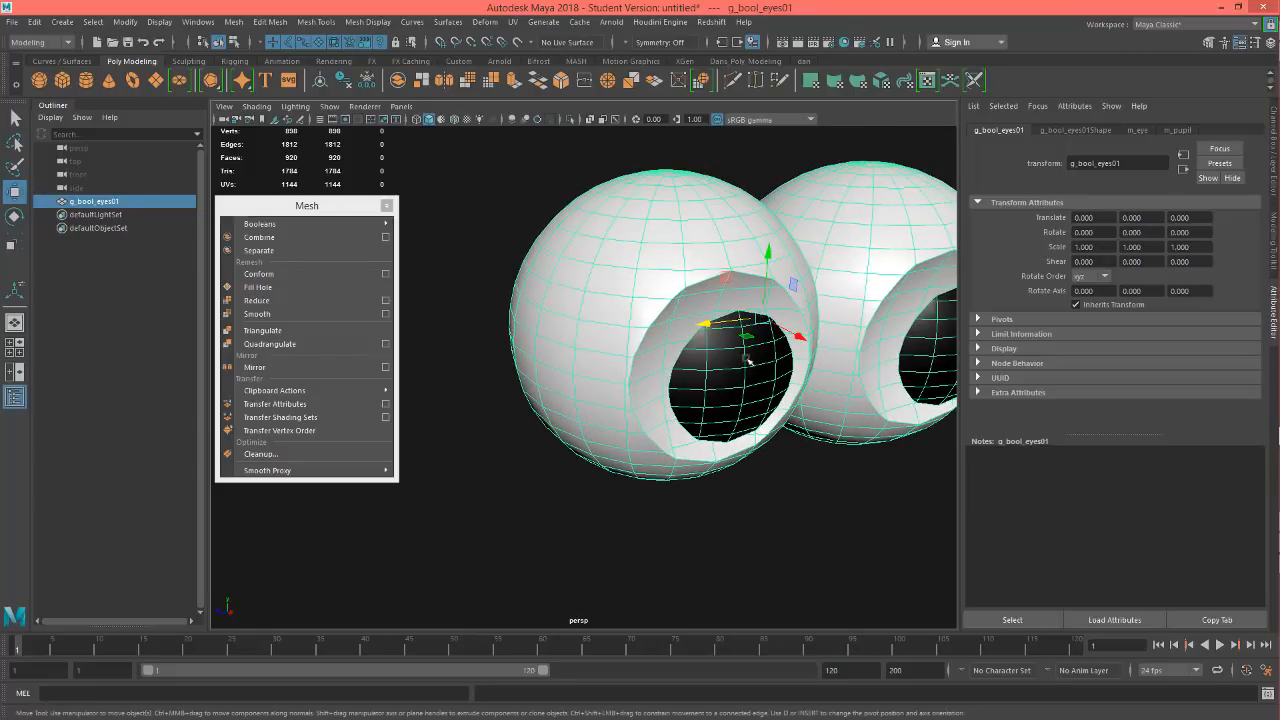
{"action": "right_click_drag", "start_coordinate": [757, 373], "coordinate": [755, 332]}
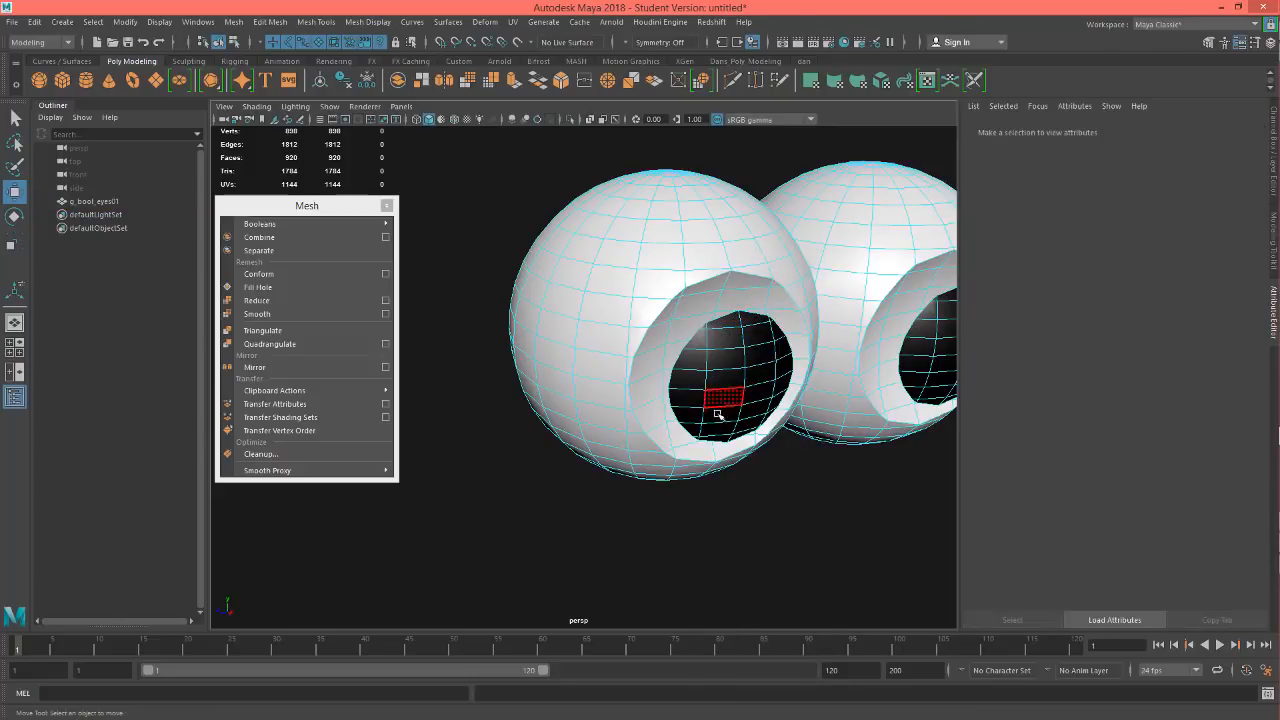
{"action": "left_click_drag", "start_coordinate": [721, 413], "coordinate": [734, 390], "text": "alt"}
{"action": "middle_click_drag", "start_coordinate": [745, 366], "coordinate": [725, 377], "text": "alt"}
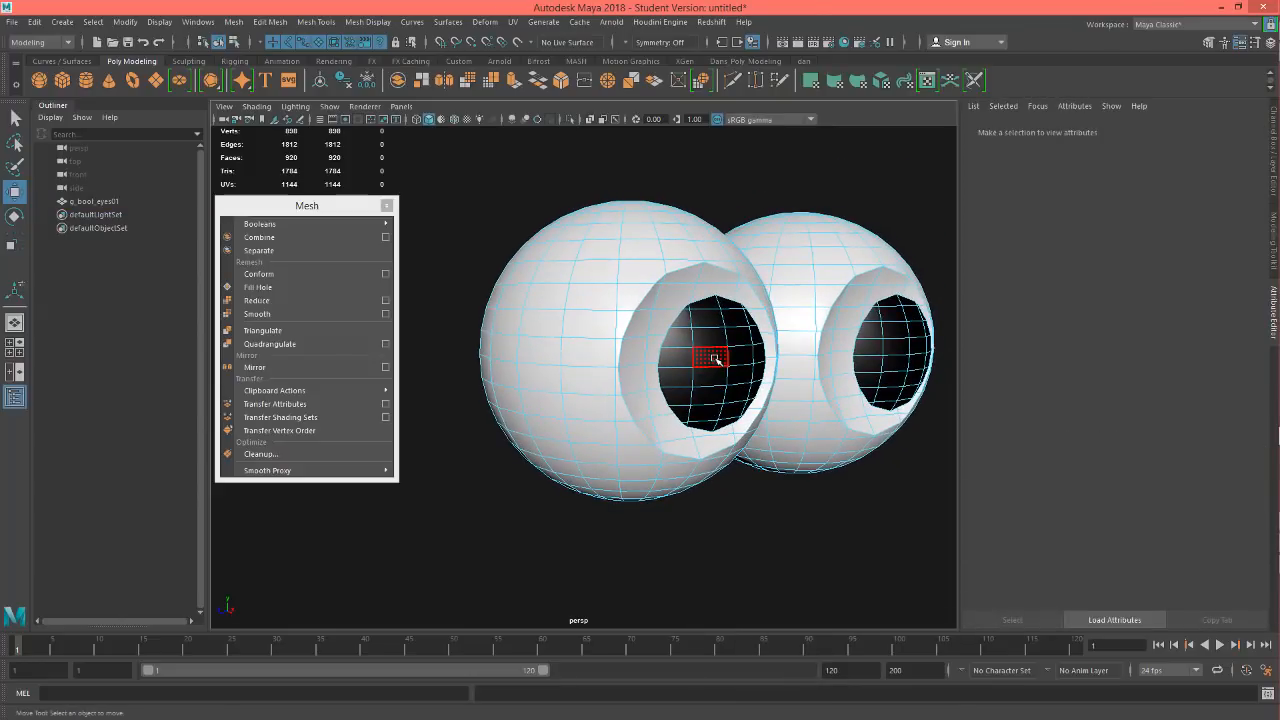
{"action": "double_click", "coordinate": [715, 358]}
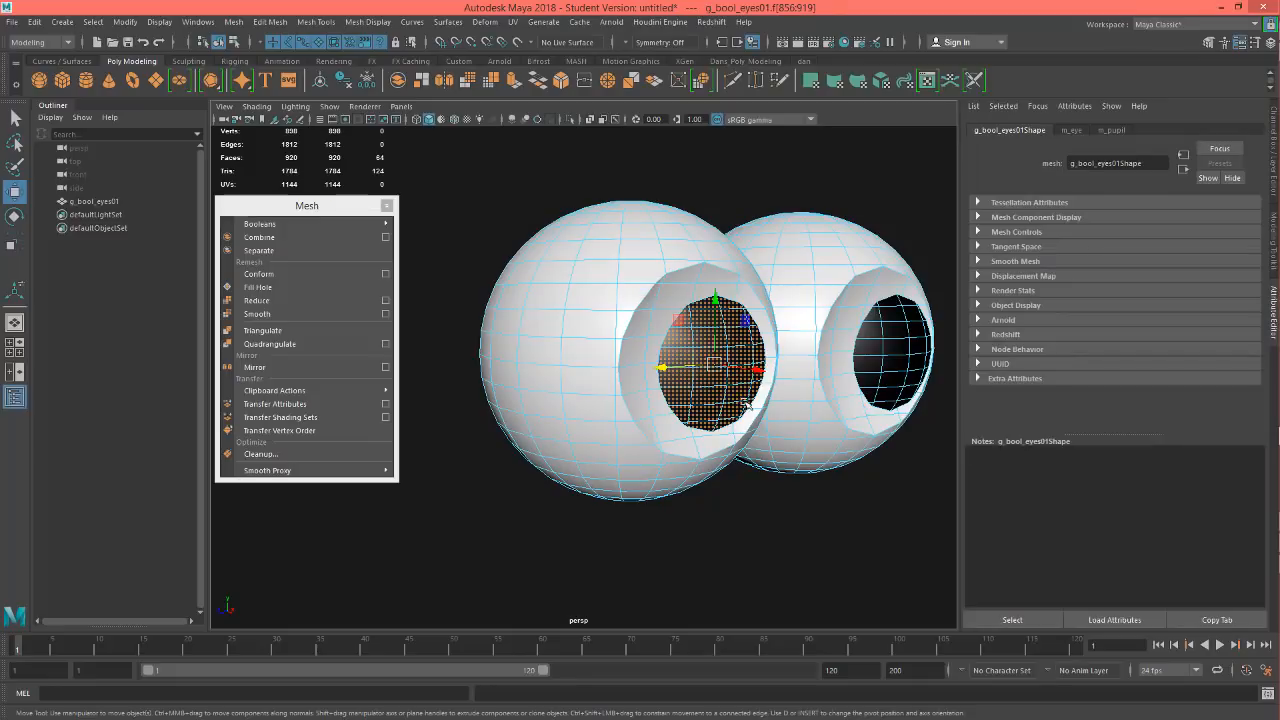
Step: Select the farther pupil, the eye whites and each pupil in turn as connected face shells of g_bool_eyes01
{"action": "double_click", "coordinate": [895, 362]}
{"action": "left_click", "coordinate": [667, 265]}
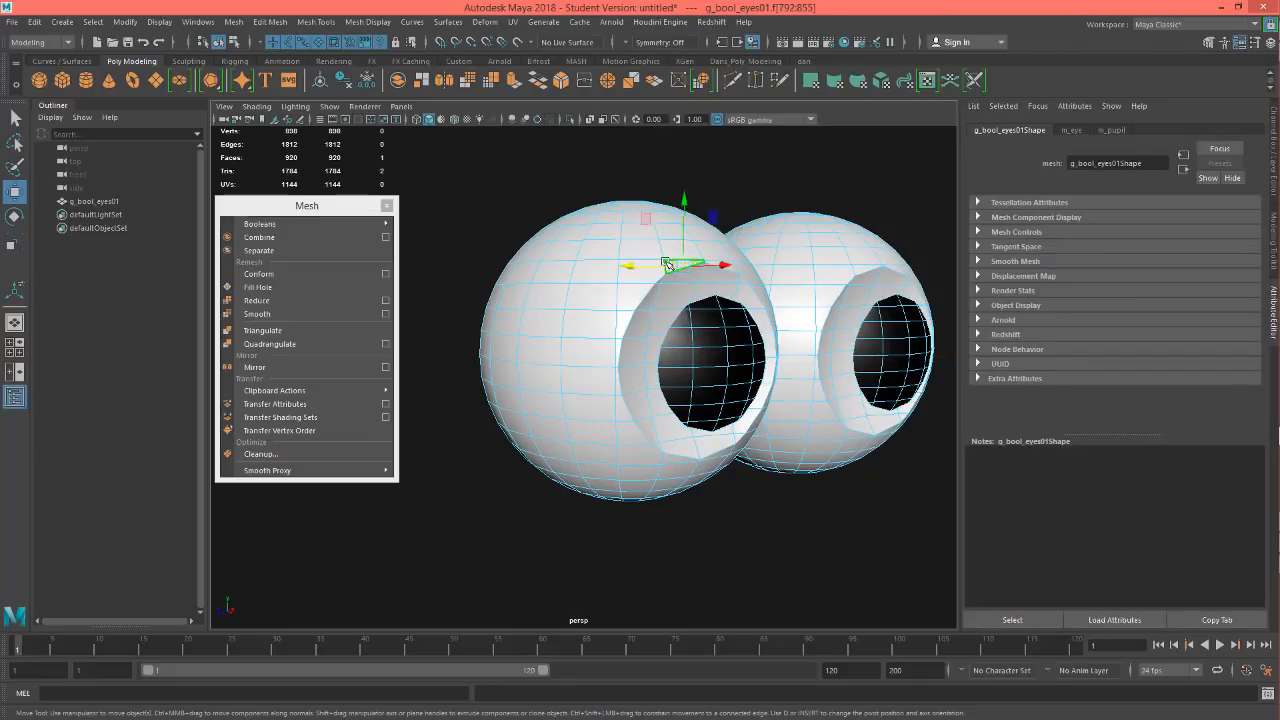
{"action": "key", "text": "ctrl+shift+i"}
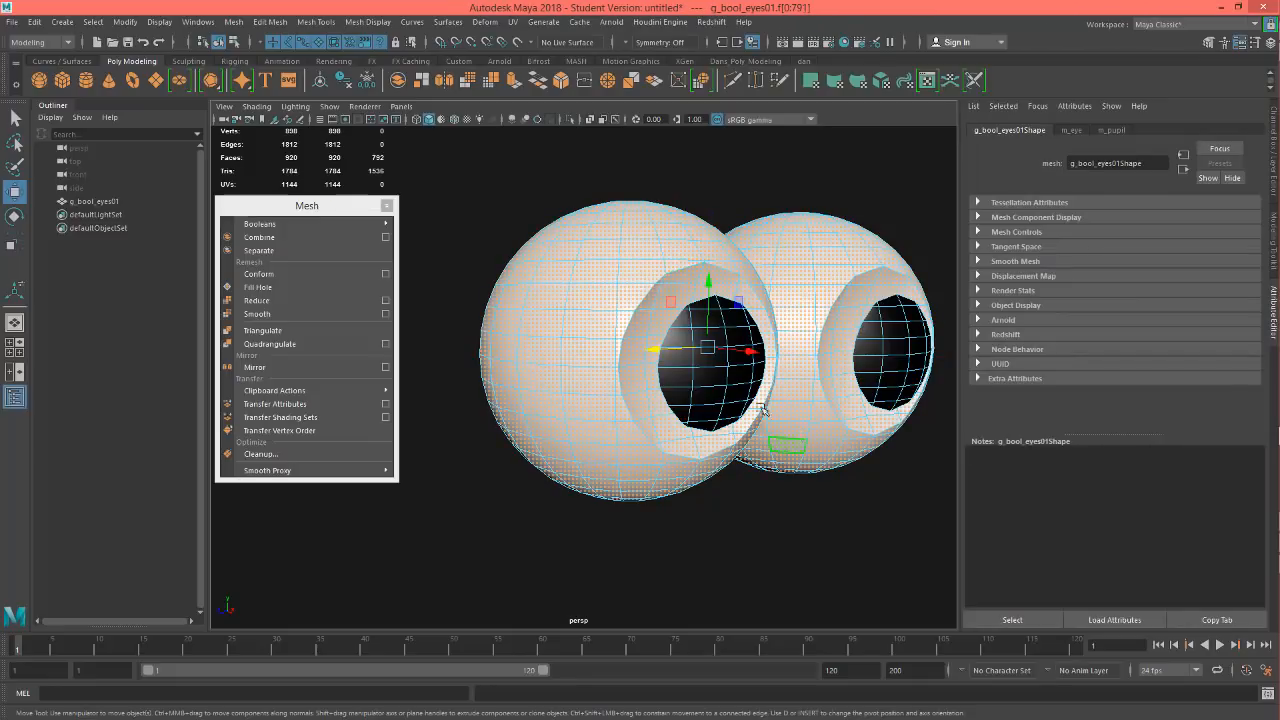
{"action": "double_click", "coordinate": [730, 392]}
{"action": "double_click", "coordinate": [893, 350]}
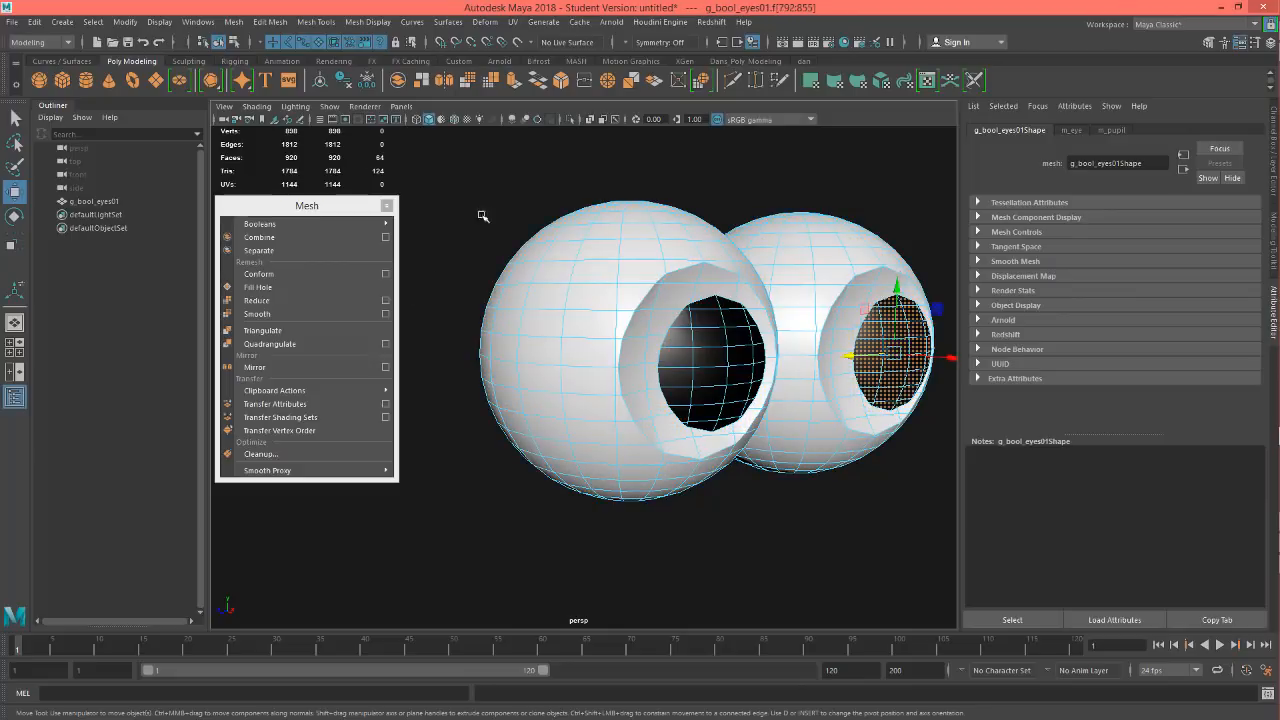
Step: Return g_bool_eyes01 to object selection, toggling component selection on and off again
{"action": "right_click_drag", "start_coordinate": [705, 302], "coordinate": [642, 288]}
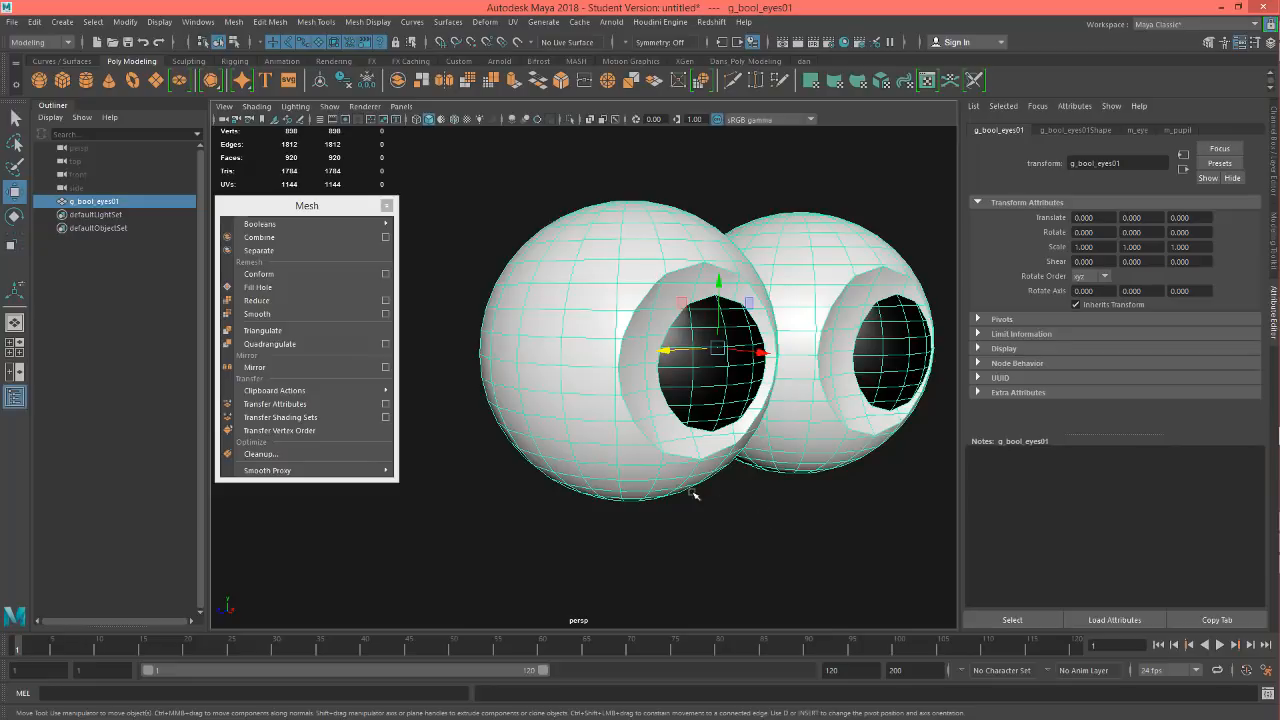
{"action": "key", "text": "F8"}
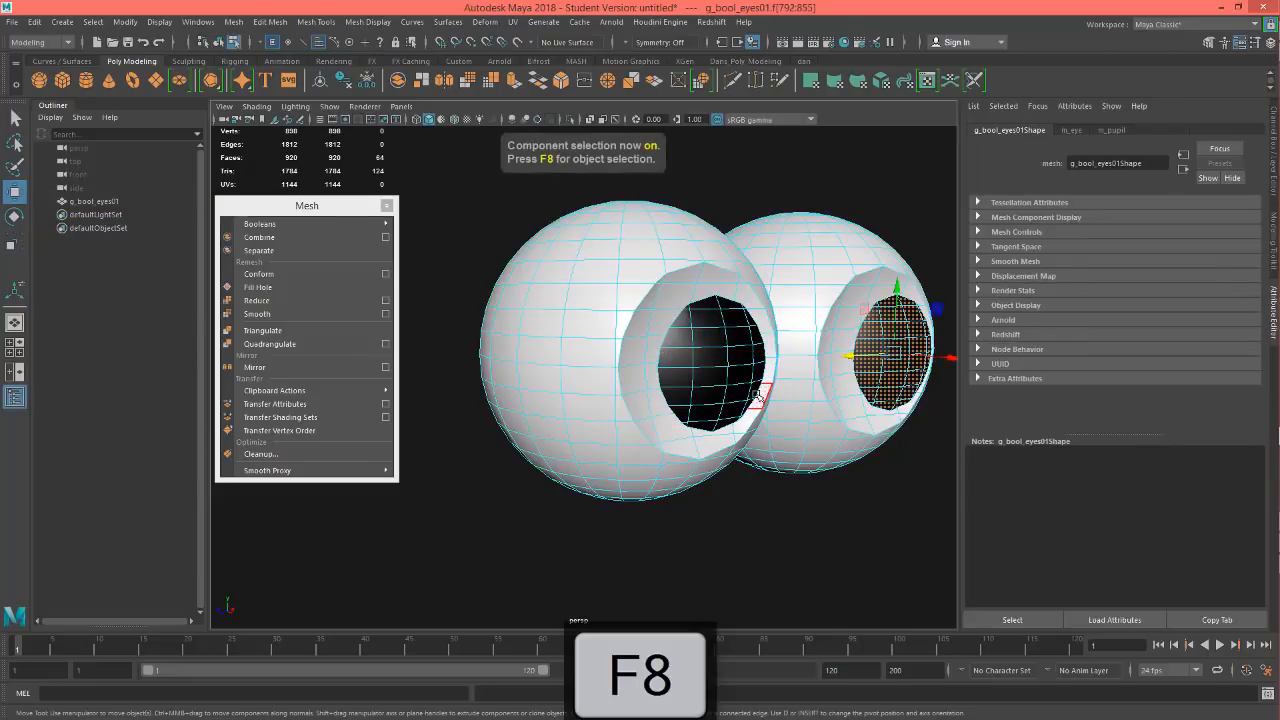
{"action": "key", "text": "F8"}
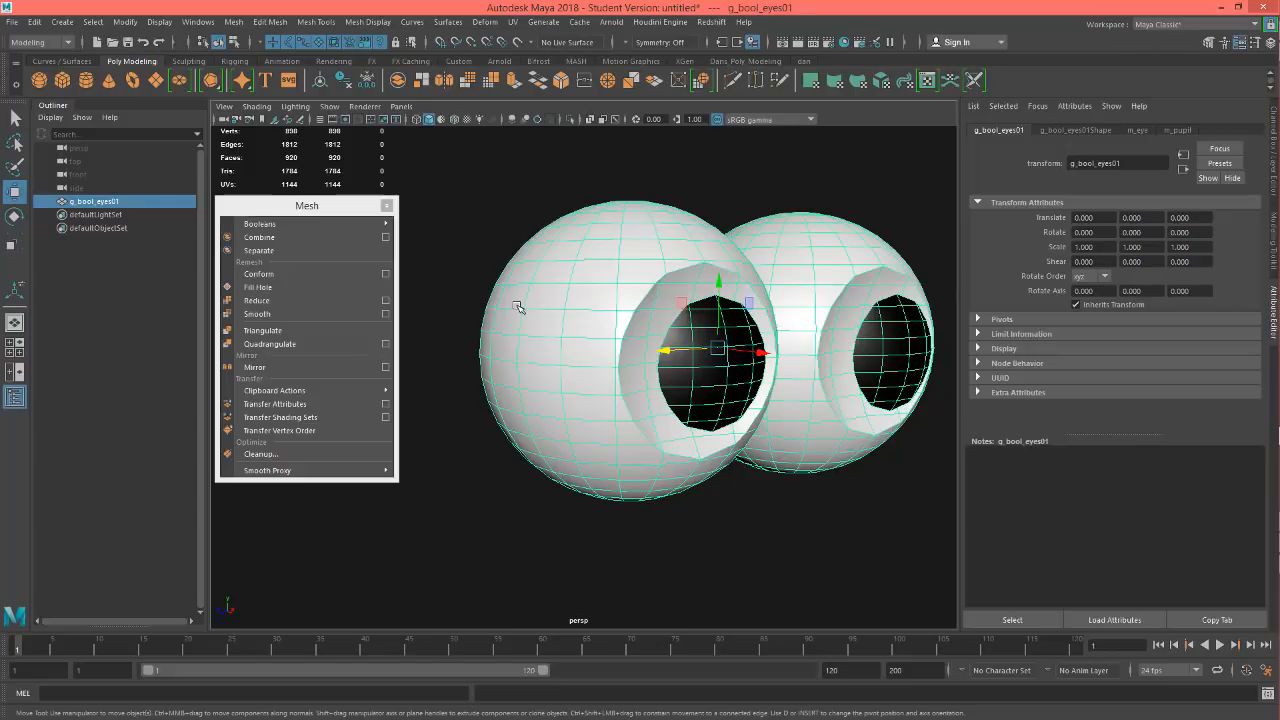
Step: Create a polygon plane and set its width and height to 25
{"action": "left_click_drag", "start_coordinate": [616, 492], "coordinate": [612, 465], "text": "alt"}
{"action": "middle_click_drag", "start_coordinate": [570, 425], "coordinate": [637, 463], "text": "alt"}
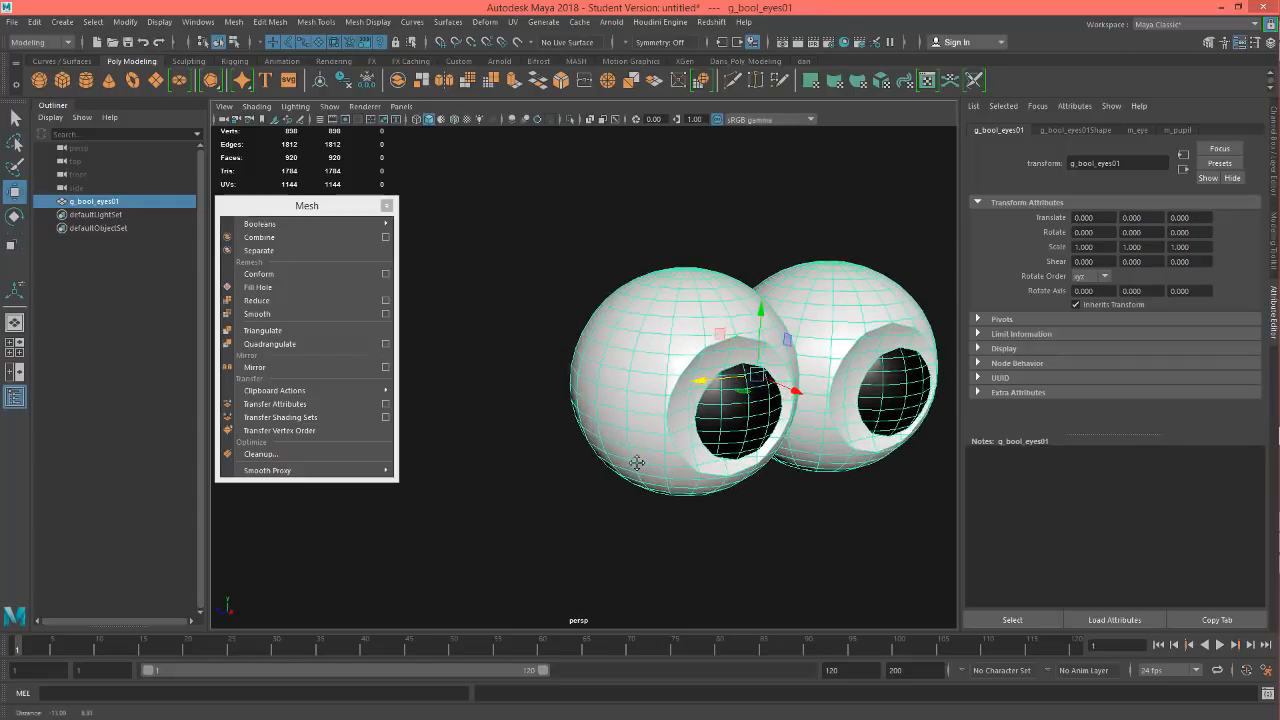
{"action": "left_click_drag", "start_coordinate": [637, 463], "coordinate": [621, 509], "text": "alt"}
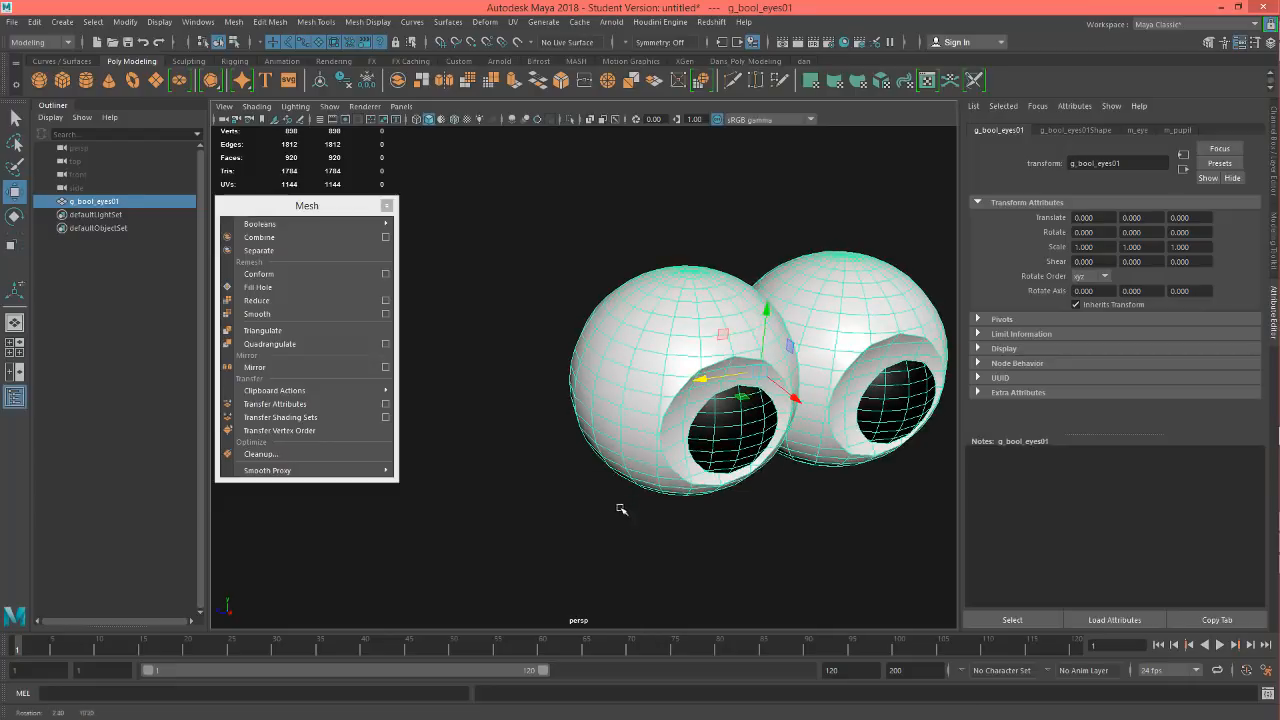
{"action": "left_click", "coordinate": [262, 470]}
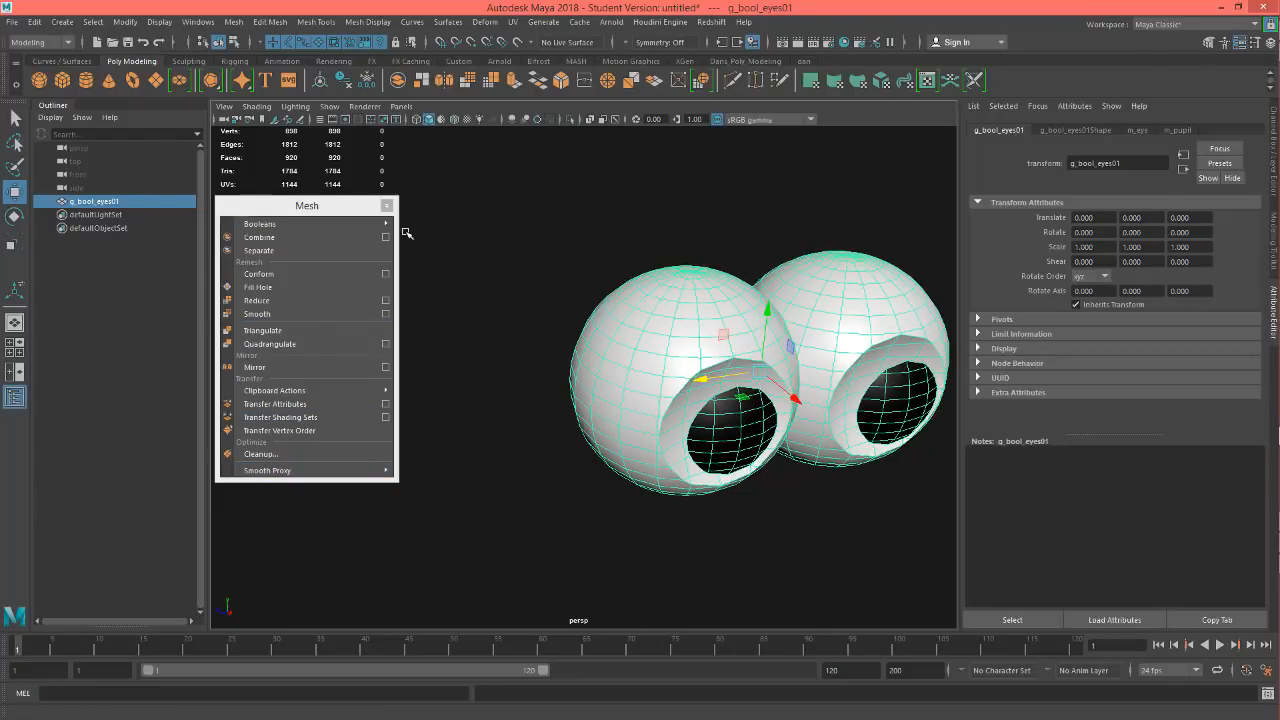
{"action": "left_click", "coordinate": [157, 84]}
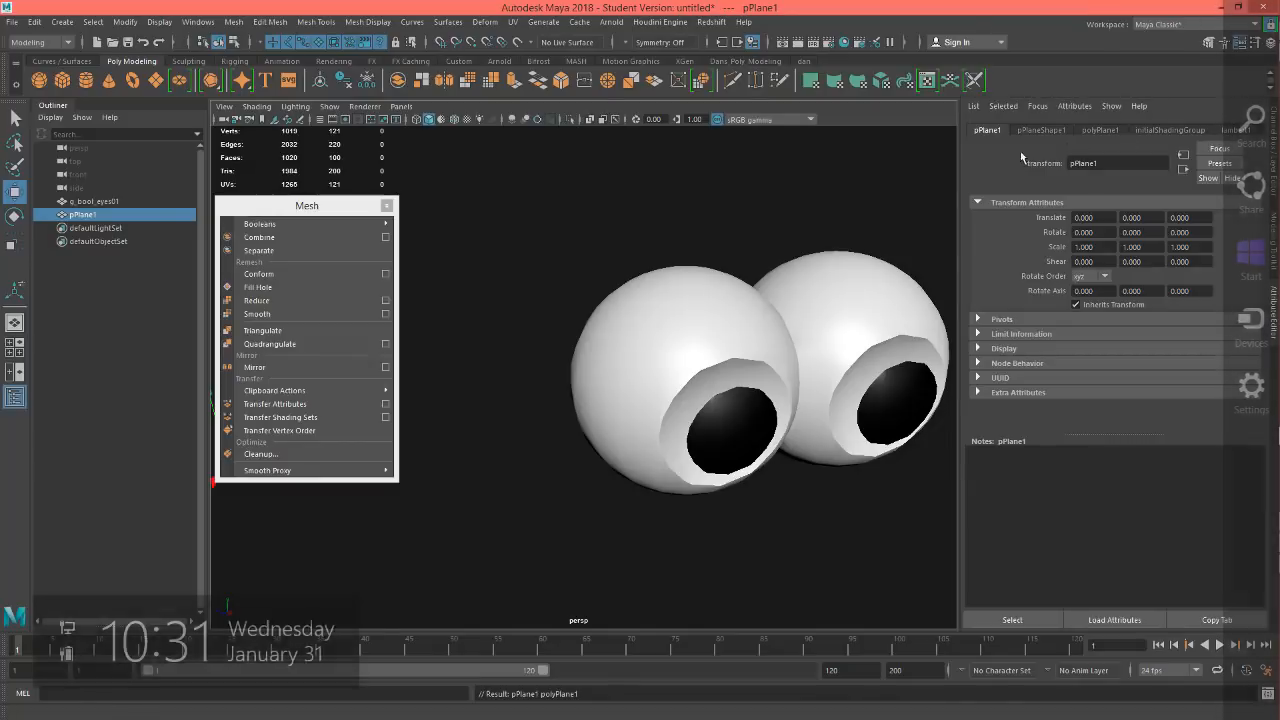
{"action": "left_click", "coordinate": [1272, 141]}
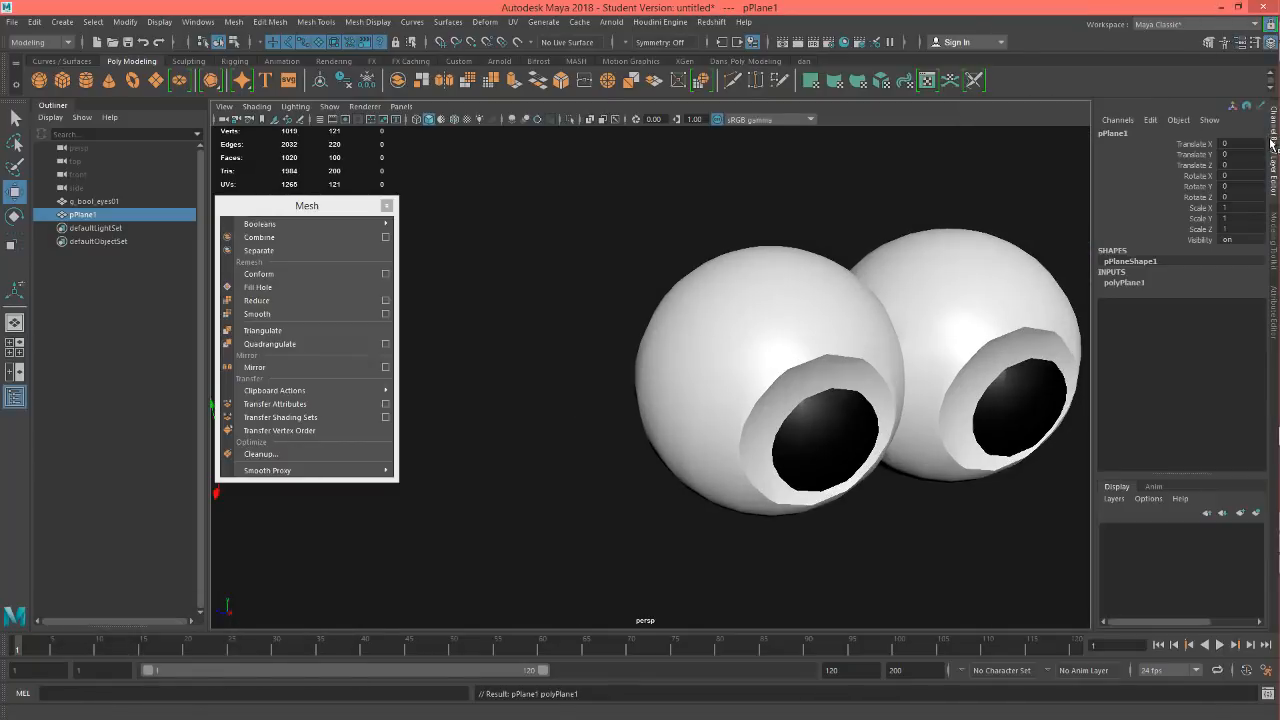
{"action": "left_click", "coordinate": [1150, 284]}
{"action": "left_click", "coordinate": [1238, 293]}
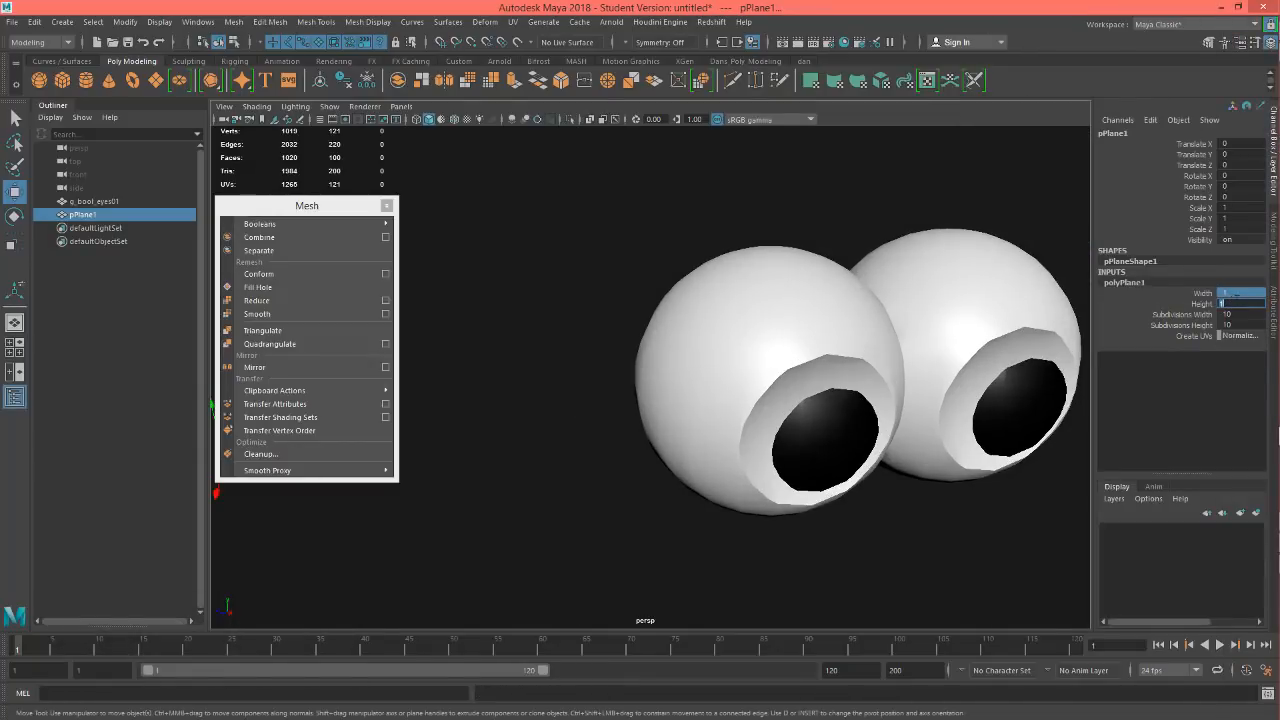
{"action": "type", "text": "25"}
{"action": "key", "text": "Return"}
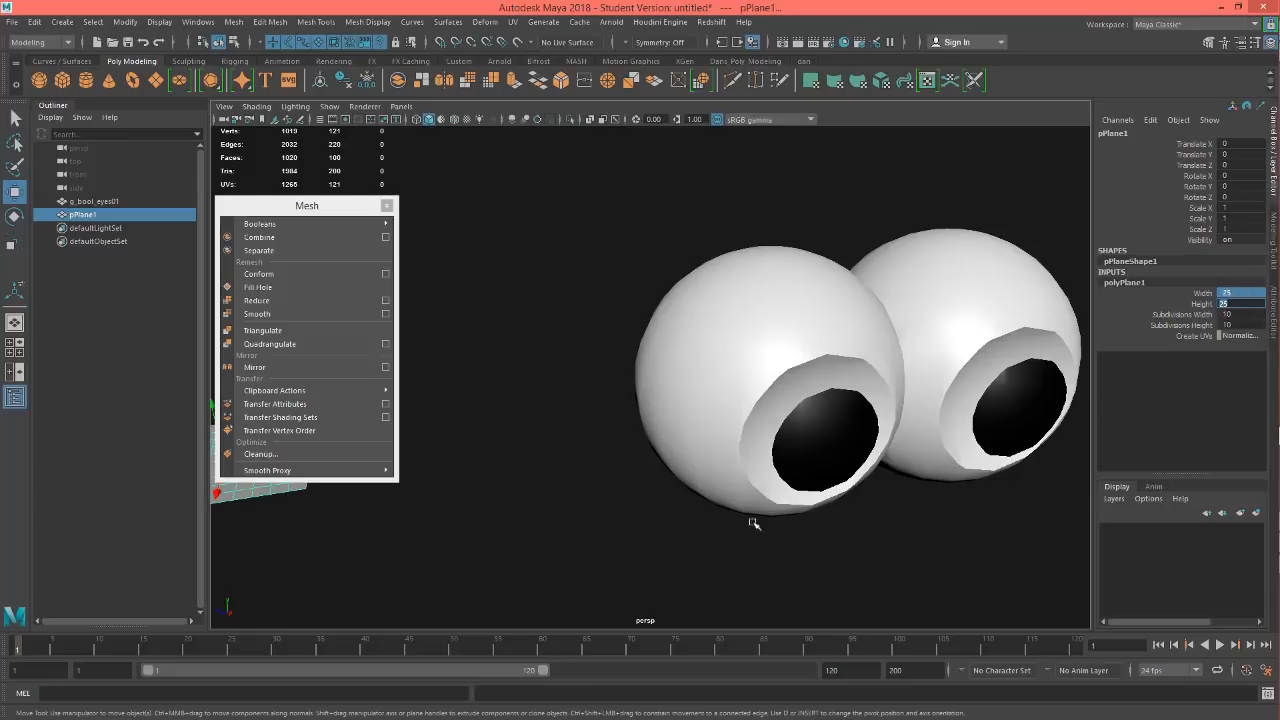
Step: Move the plane above the nearer eye, to about 30.76 in Translate Y and -92.69 in Translate Z
{"action": "key", "text": "a"}
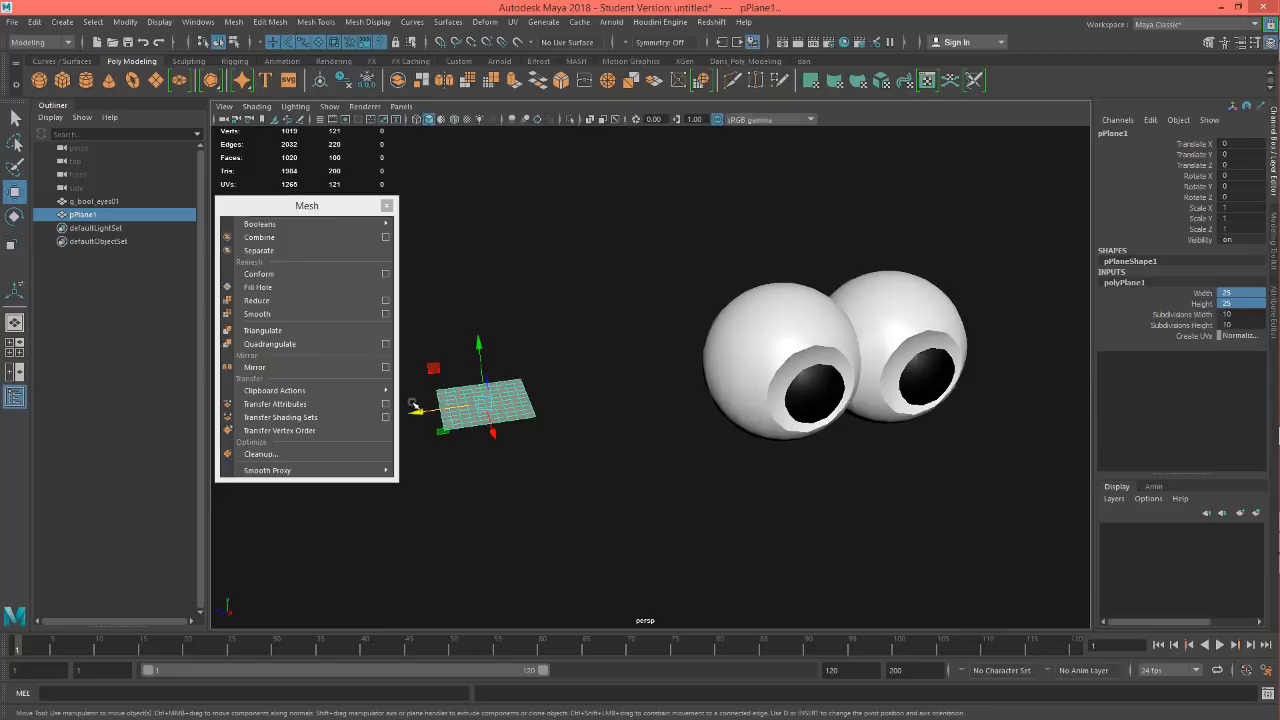
{"action": "left_click_drag", "start_coordinate": [428, 410], "coordinate": [758, 377]}
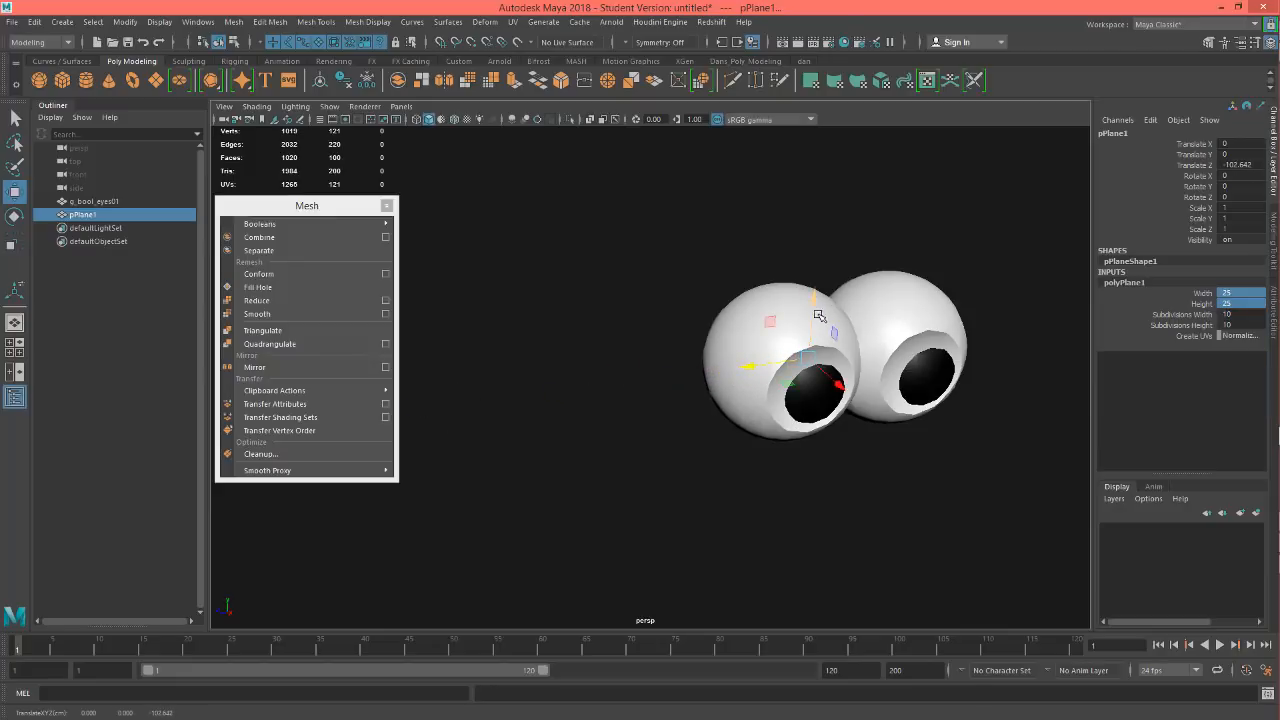
{"action": "mouse_move", "coordinate": [851, 398]}
{"action": "right_mouse_down"}
{"action": "mouse_move", "coordinate": [870, 457]}
{"action": "mouse_move", "coordinate": [840, 377]}
{"action": "right_mouse_up"}
{"action": "key", "text": "space"}
{"action": "left_click_drag", "start_coordinate": [845, 378], "coordinate": [848, 411]}
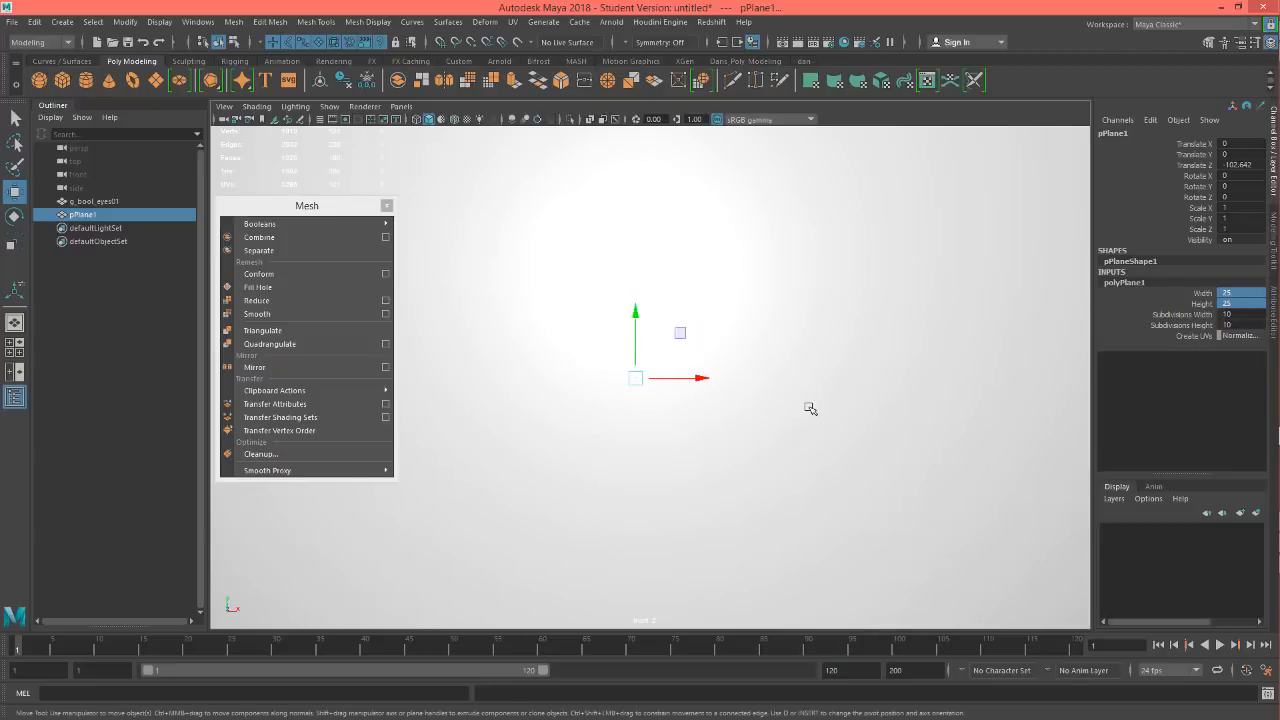
{"action": "scroll", "coordinate": [809, 402], "scroll_direction": "down", "scroll_amount": 15}
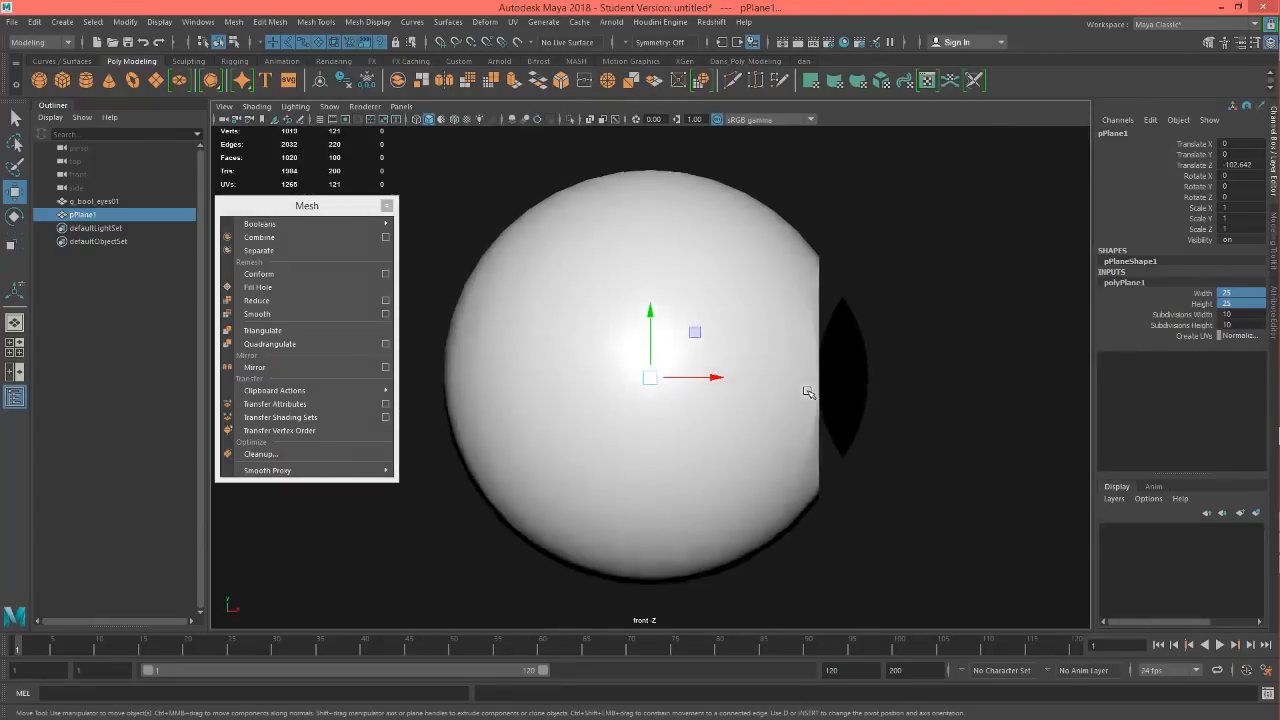
{"action": "key", "text": "space"}
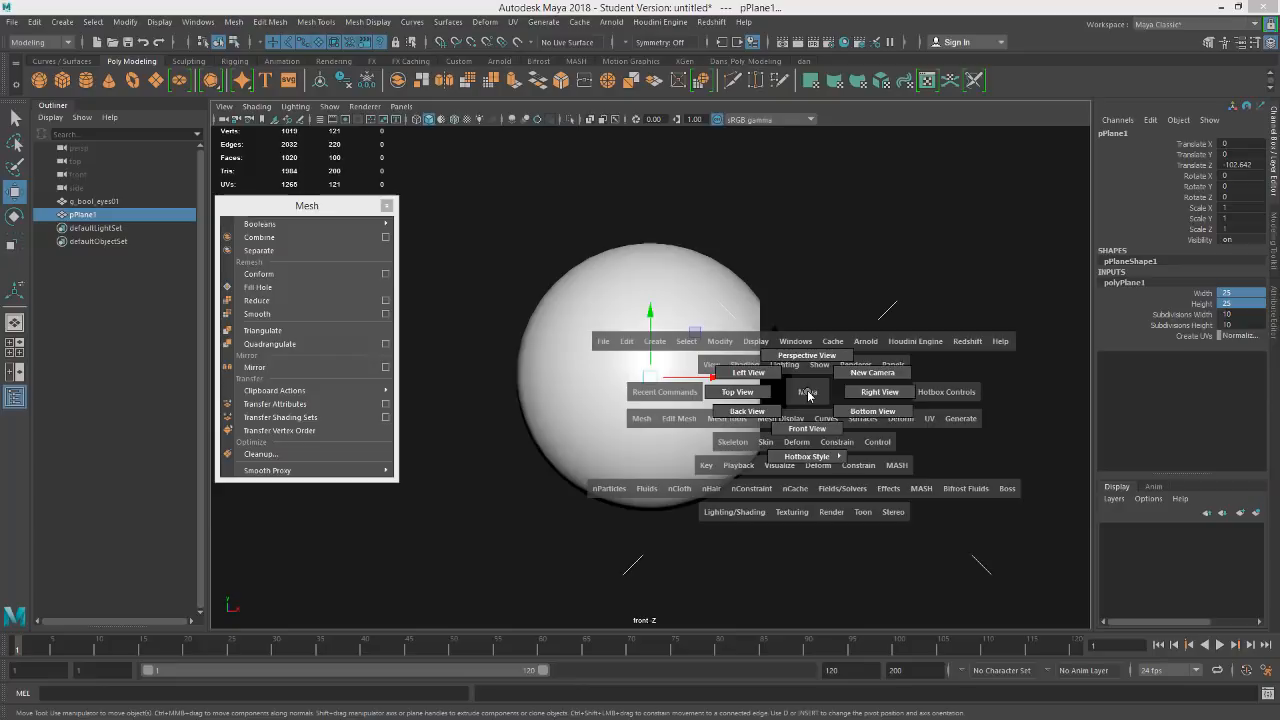
{"action": "left_click_drag", "start_coordinate": [808, 395], "coordinate": [873, 392]}
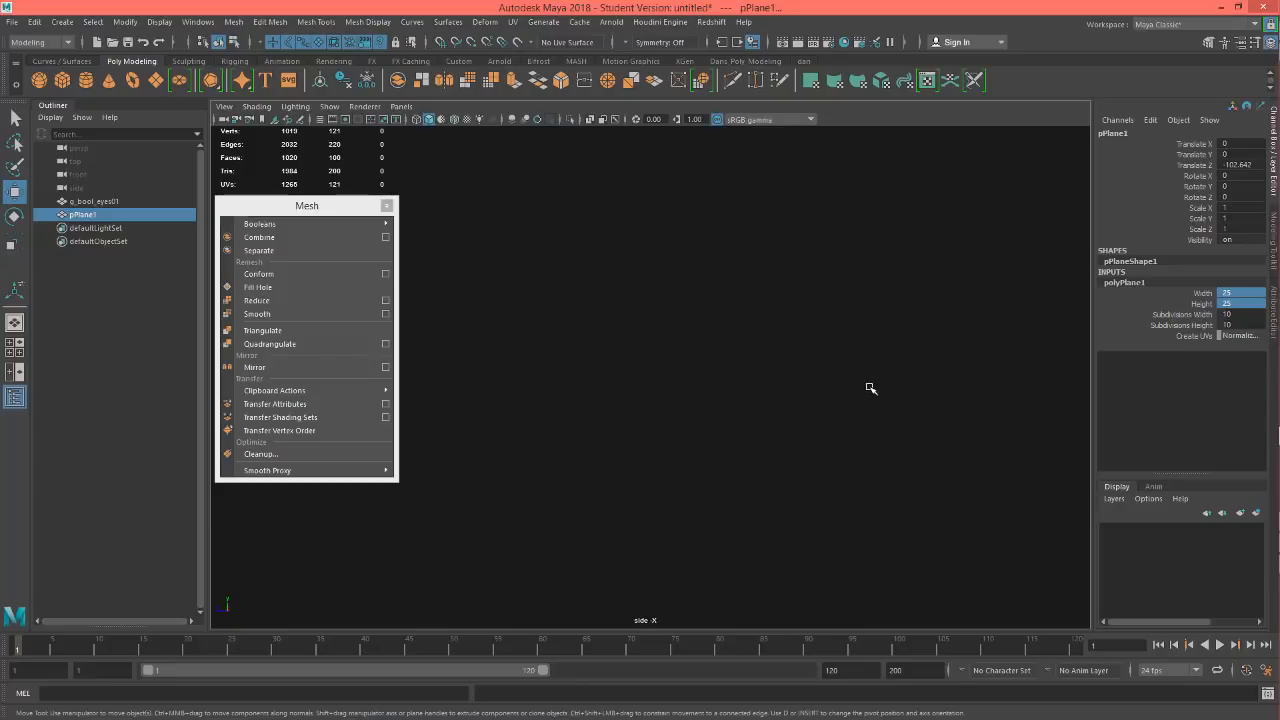
{"action": "scroll", "coordinate": [860, 390], "scroll_direction": "down", "scroll_amount": 10}
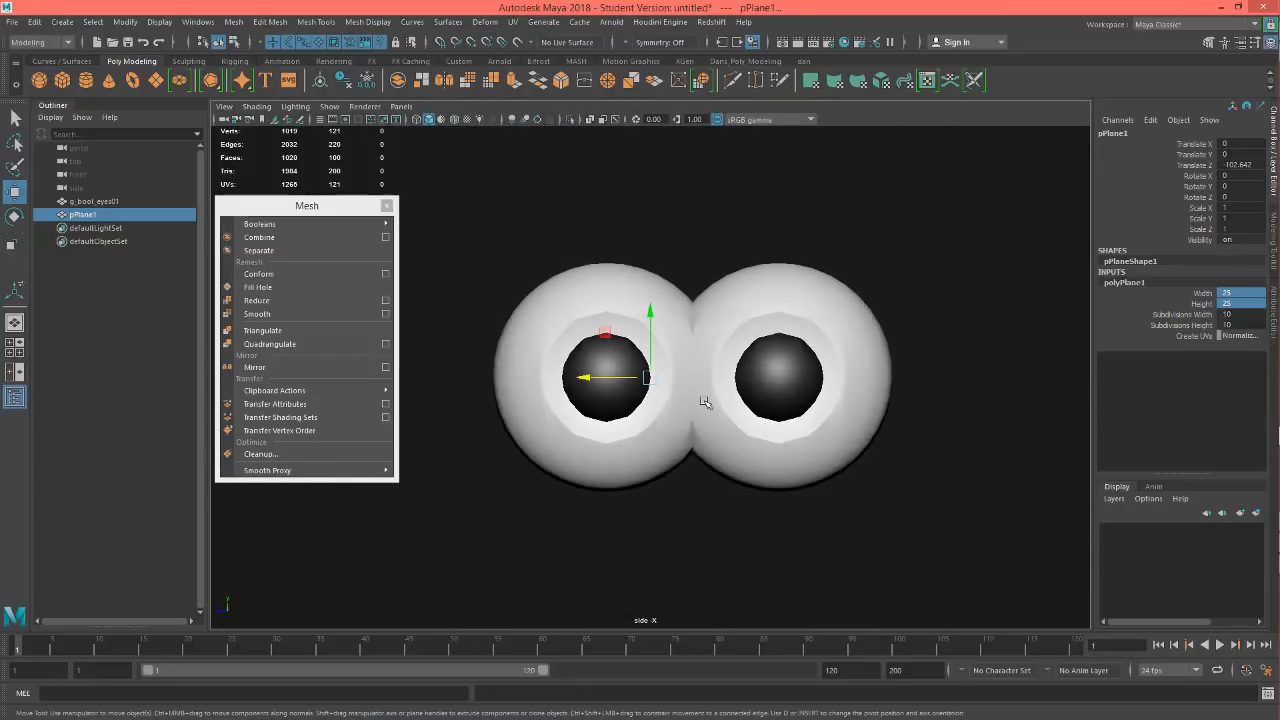
{"action": "scroll", "coordinate": [705, 402], "scroll_direction": "up", "scroll_amount": 4}
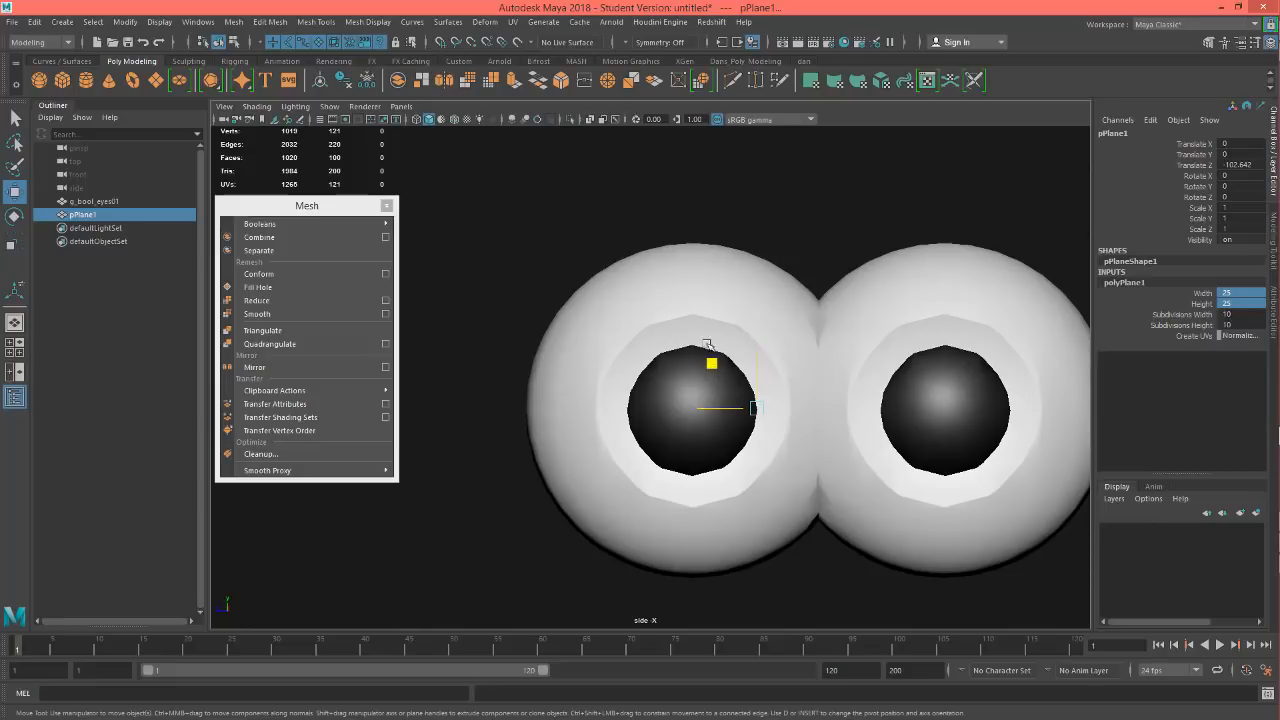
{"action": "left_click_drag", "start_coordinate": [707, 345], "coordinate": [648, 160]}
{"action": "key", "text": "space"}
{"action": "left_click_drag", "start_coordinate": [750, 232], "coordinate": [749, 203]}
{"action": "left_click_drag", "start_coordinate": [769, 366], "coordinate": [782, 388], "text": "alt"}
{"action": "scroll", "coordinate": [782, 388], "scroll_direction": "up", "scroll_amount": 4}
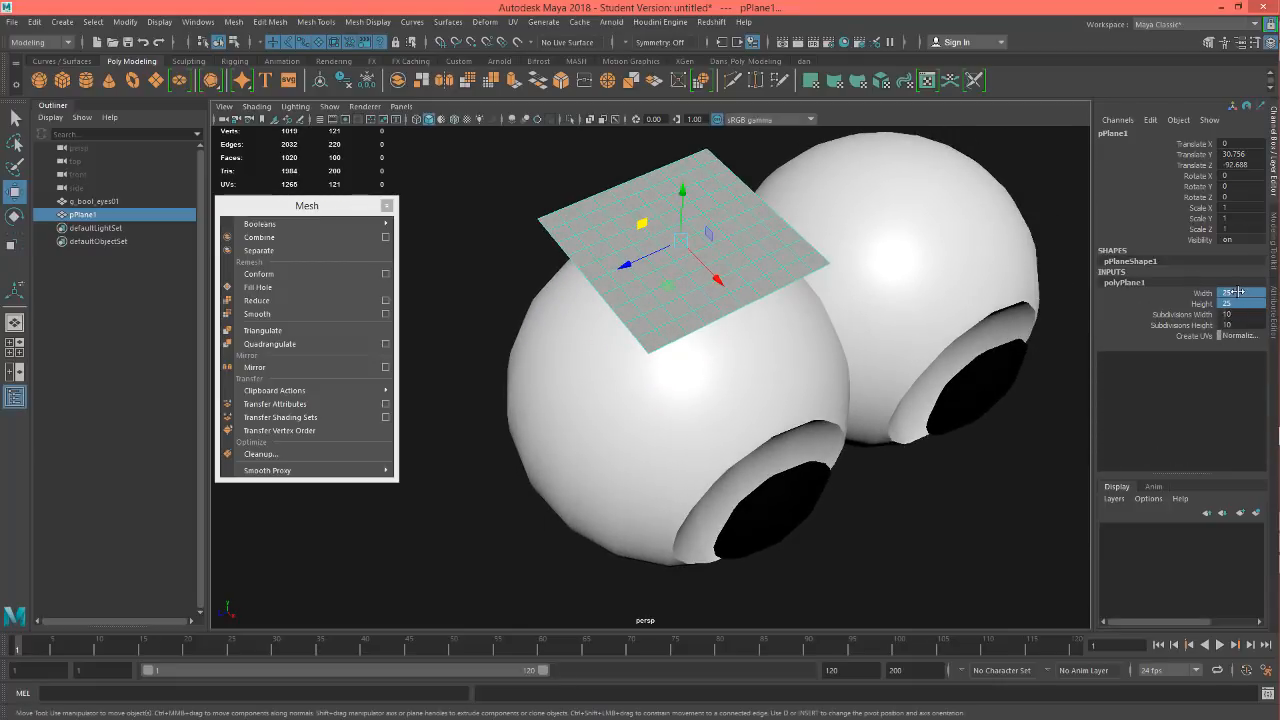
Step: Set the plane's width to 5 and its width subdivisions to 1
{"action": "double_click", "coordinate": [1238, 292]}
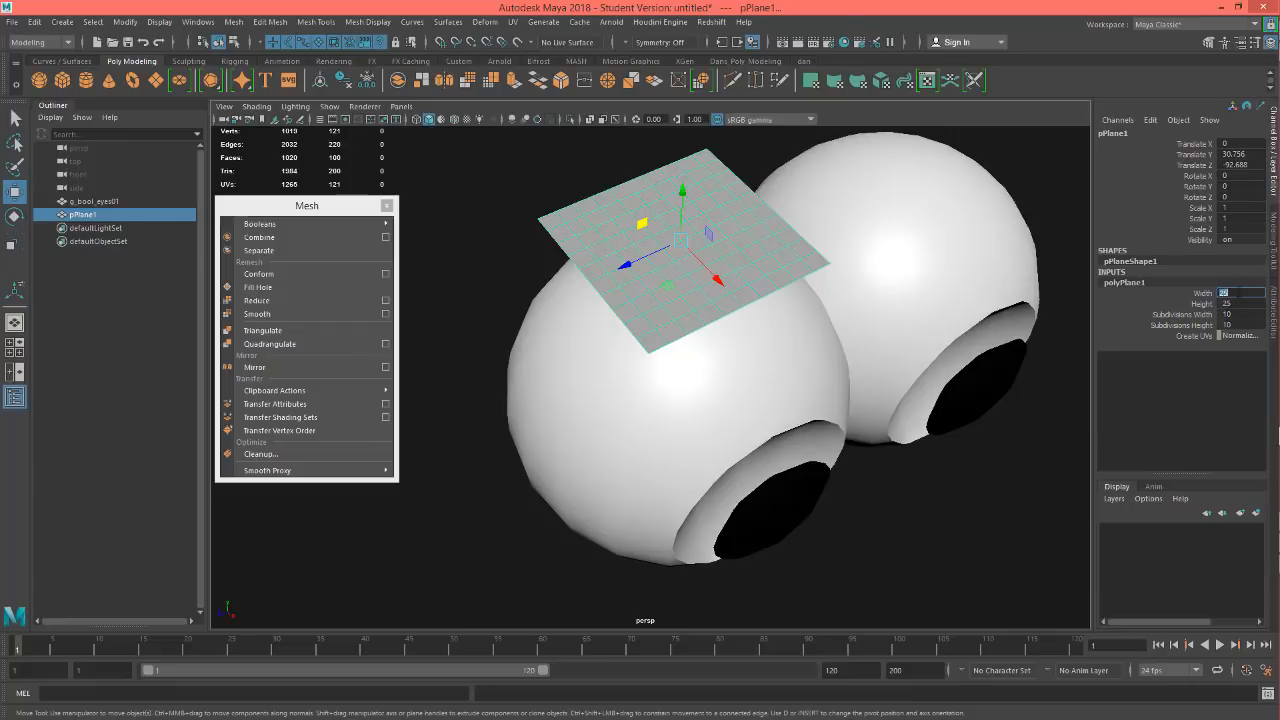
{"action": "type", "text": "5"}
{"action": "key", "text": "Return"}
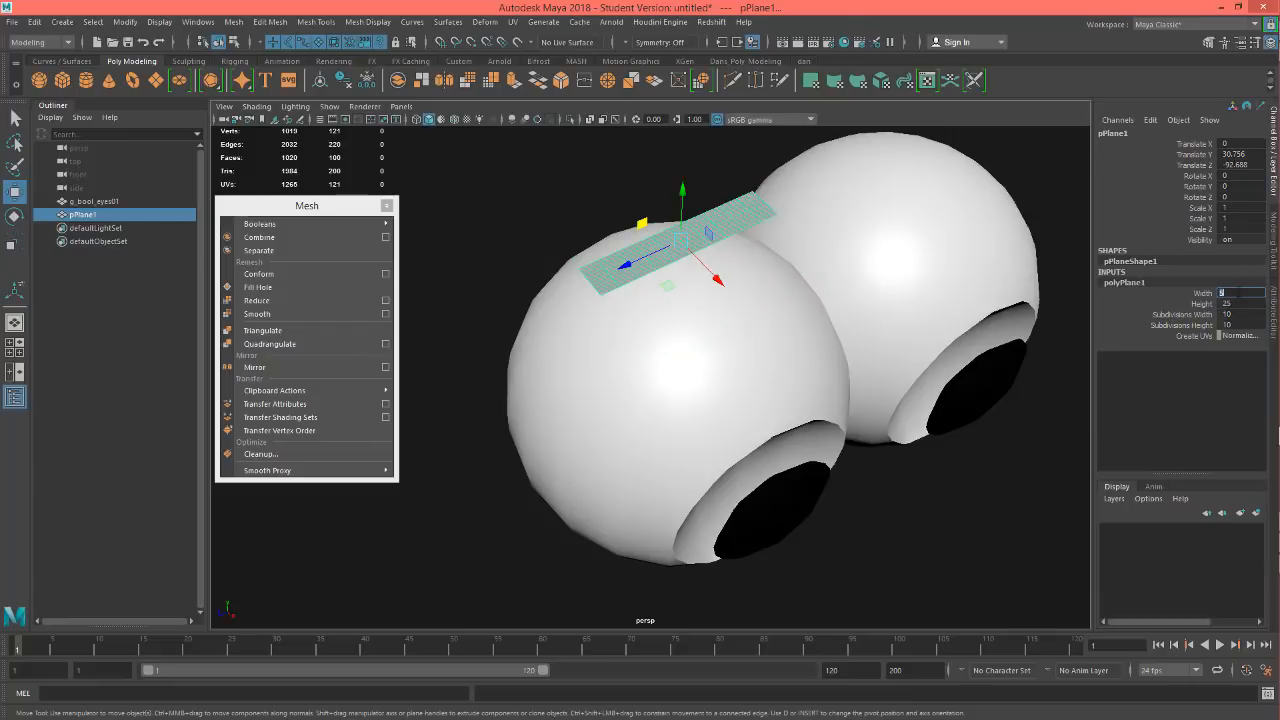
{"action": "double_click", "coordinate": [1237, 314]}
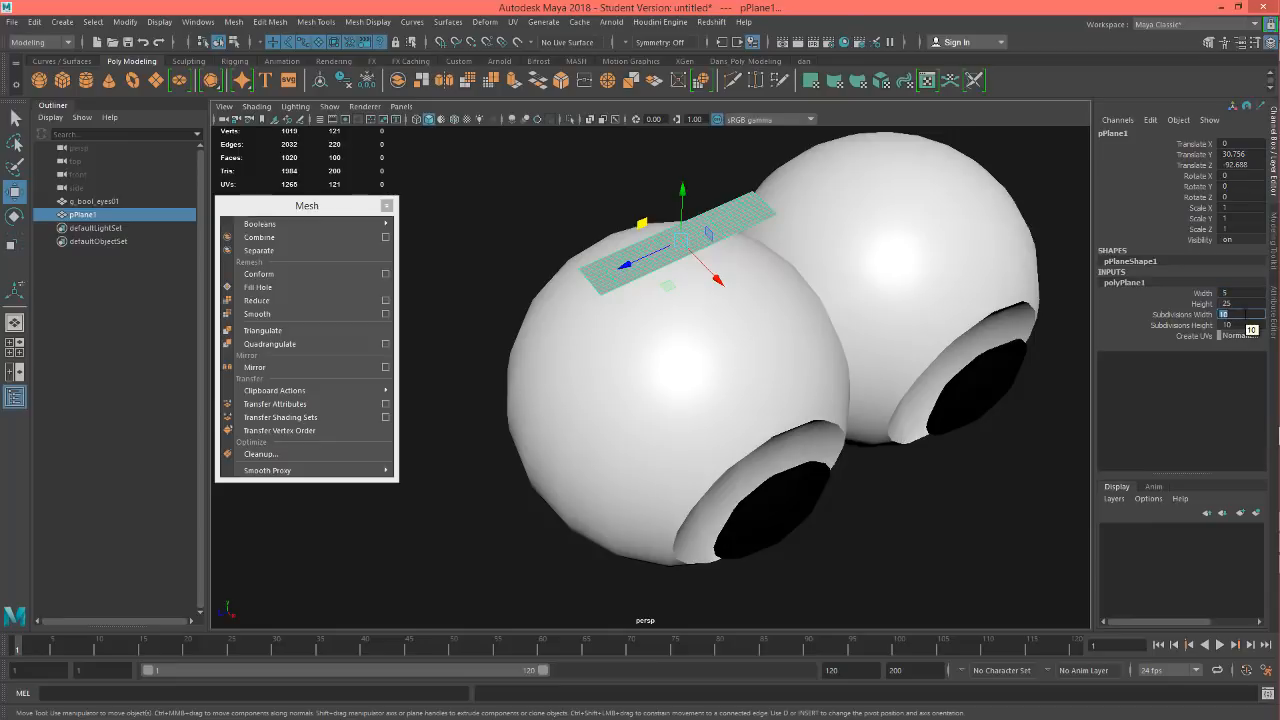
{"action": "type", "text": "2"}
{"action": "key", "text": "Return"}
Step: Lower the plane to just above the nearer eye, at about 26.71 in Translate Y
{"action": "left_click_drag", "start_coordinate": [849, 363], "coordinate": [808, 343], "text": "alt"}
{"action": "middle_click_drag", "start_coordinate": [716, 329], "coordinate": [722, 359], "text": "alt"}
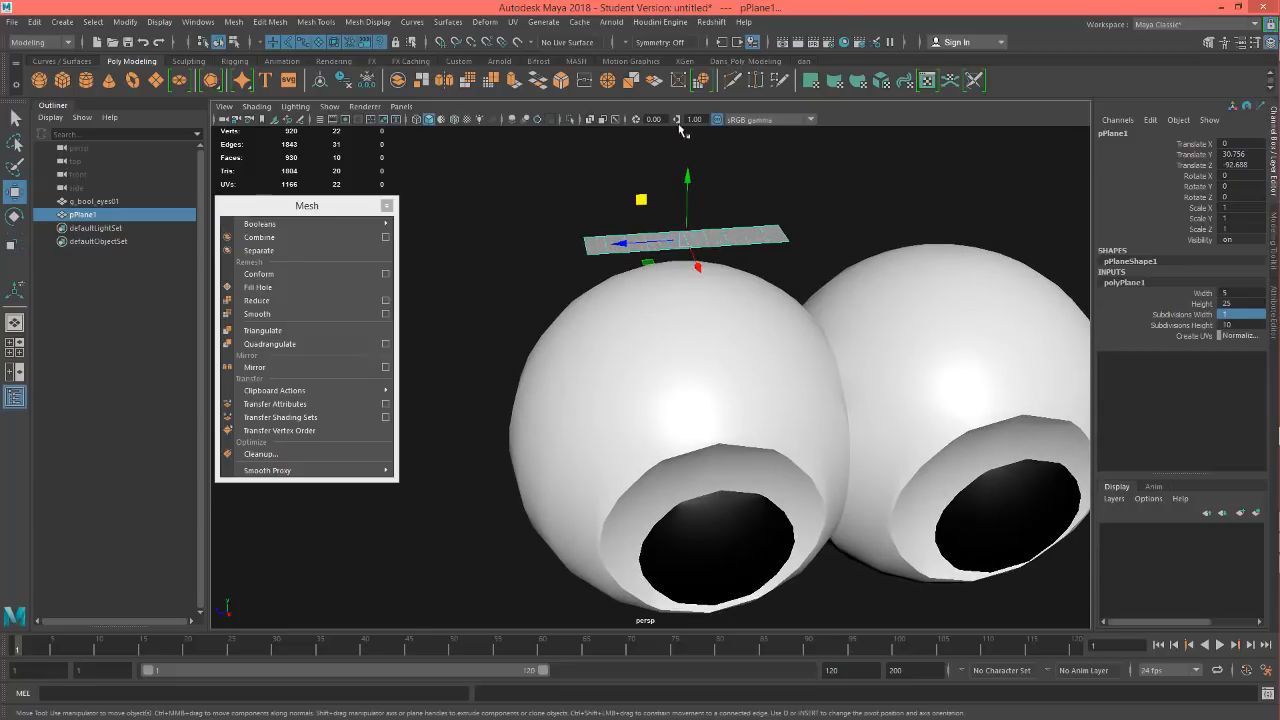
{"action": "left_click_drag", "start_coordinate": [687, 178], "coordinate": [687, 207]}
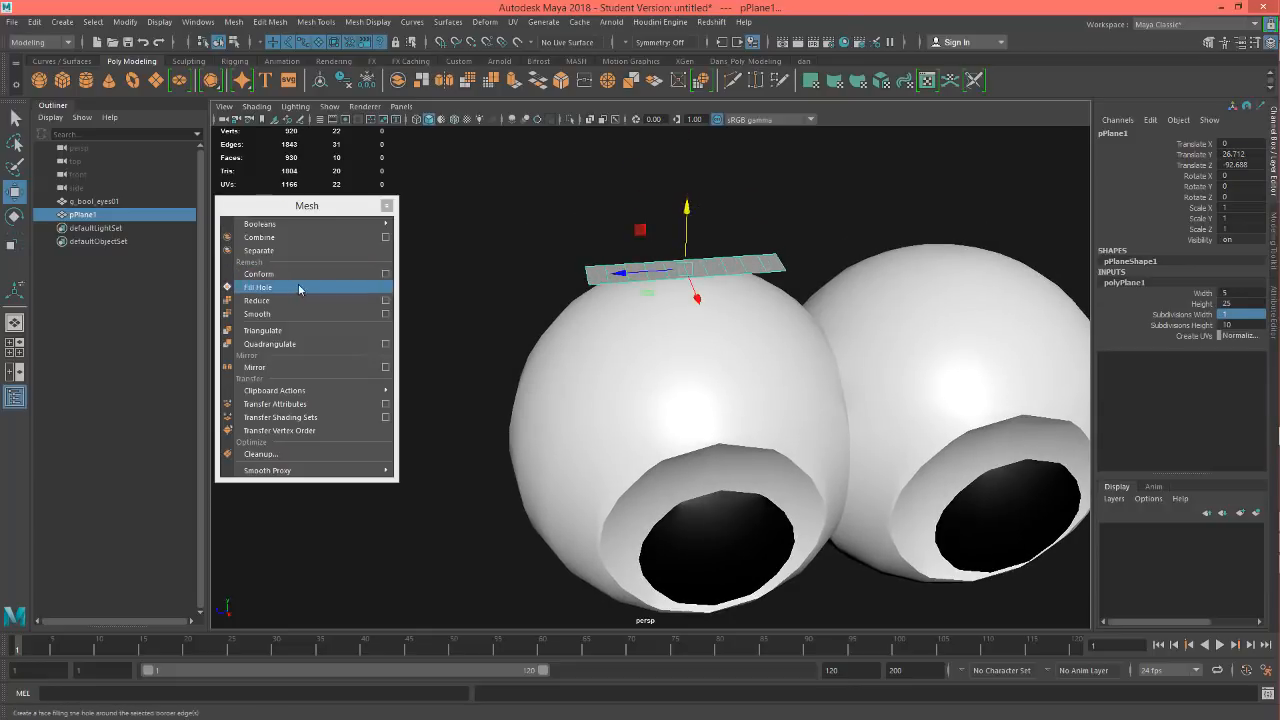
Step: Select g_bool_eyes01 and make it a live surface
{"action": "left_click_drag", "start_coordinate": [549, 375], "coordinate": [734, 351], "text": "alt"}
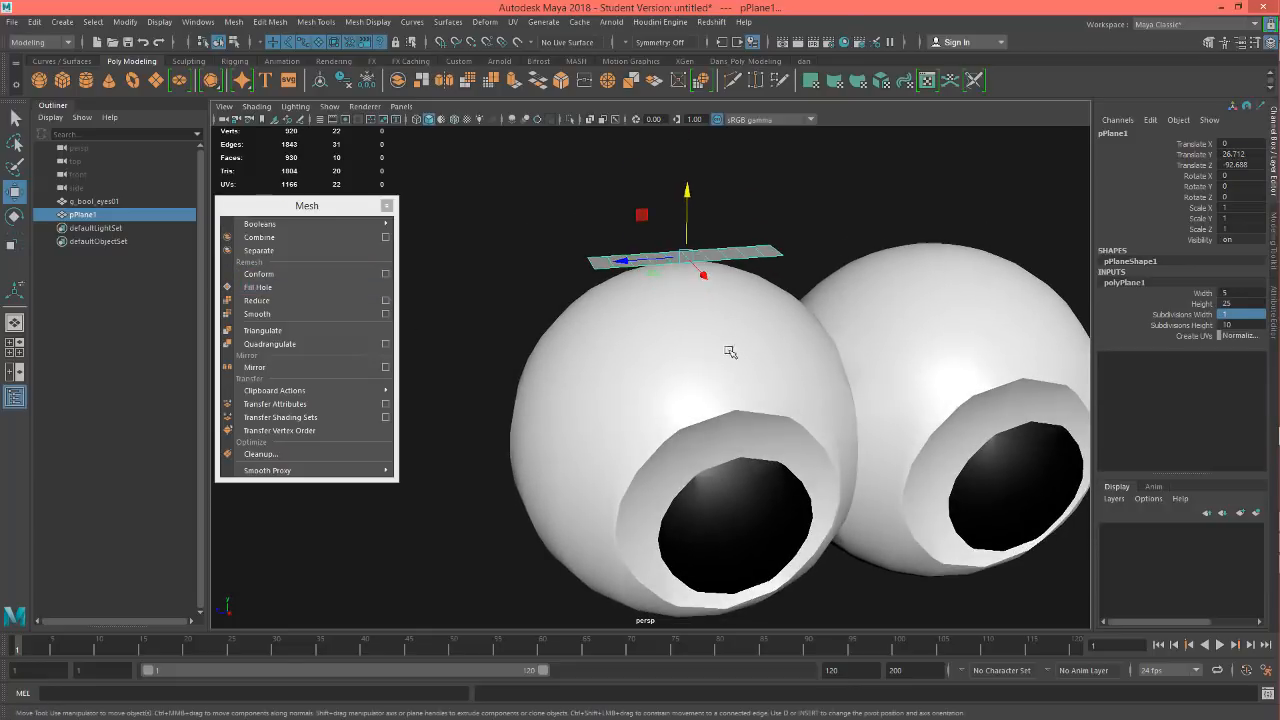
{"action": "left_click", "coordinate": [704, 352]}
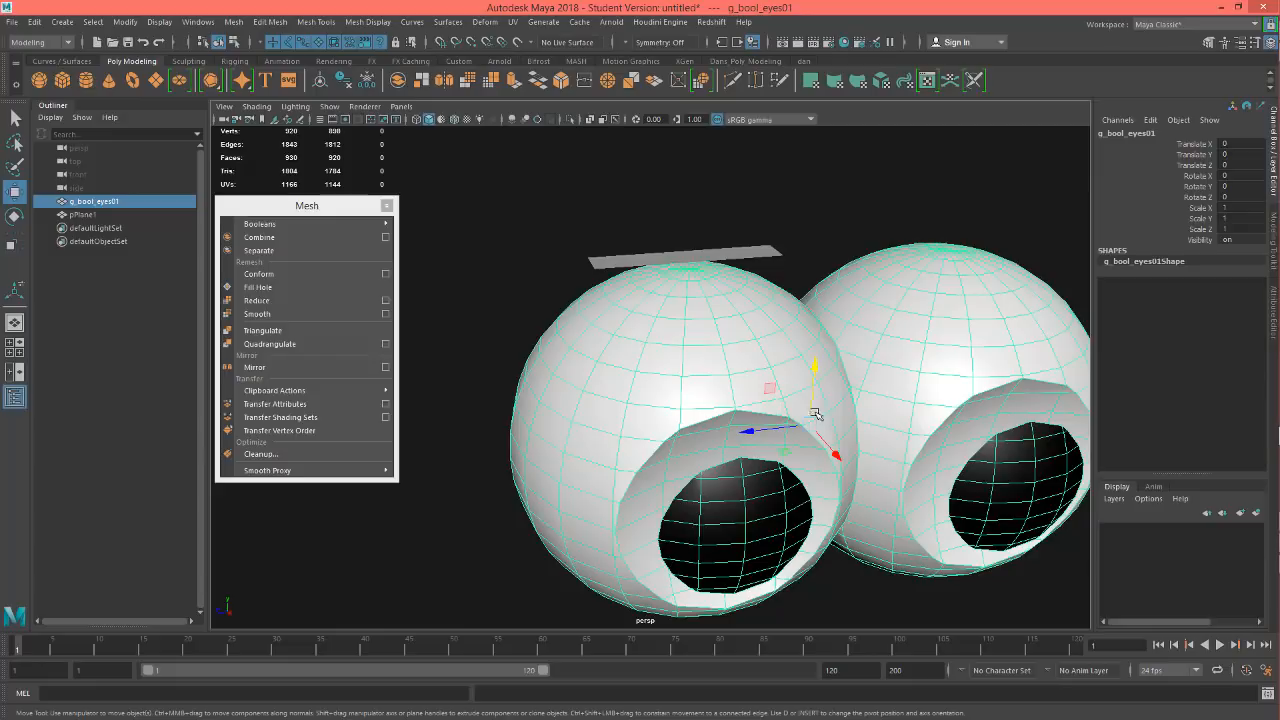
{"action": "left_click_drag", "start_coordinate": [815, 413], "coordinate": [701, 316], "text": "alt"}
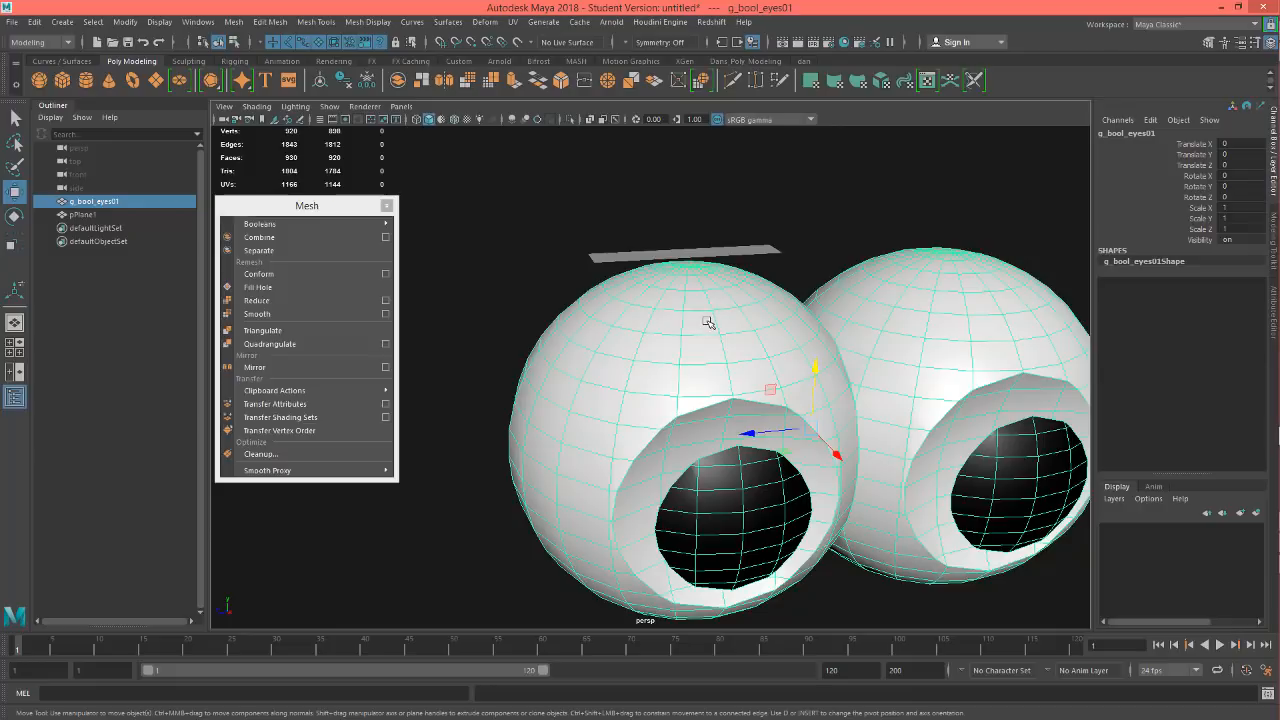
{"action": "left_click_drag", "start_coordinate": [708, 322], "coordinate": [758, 313], "text": "alt"}
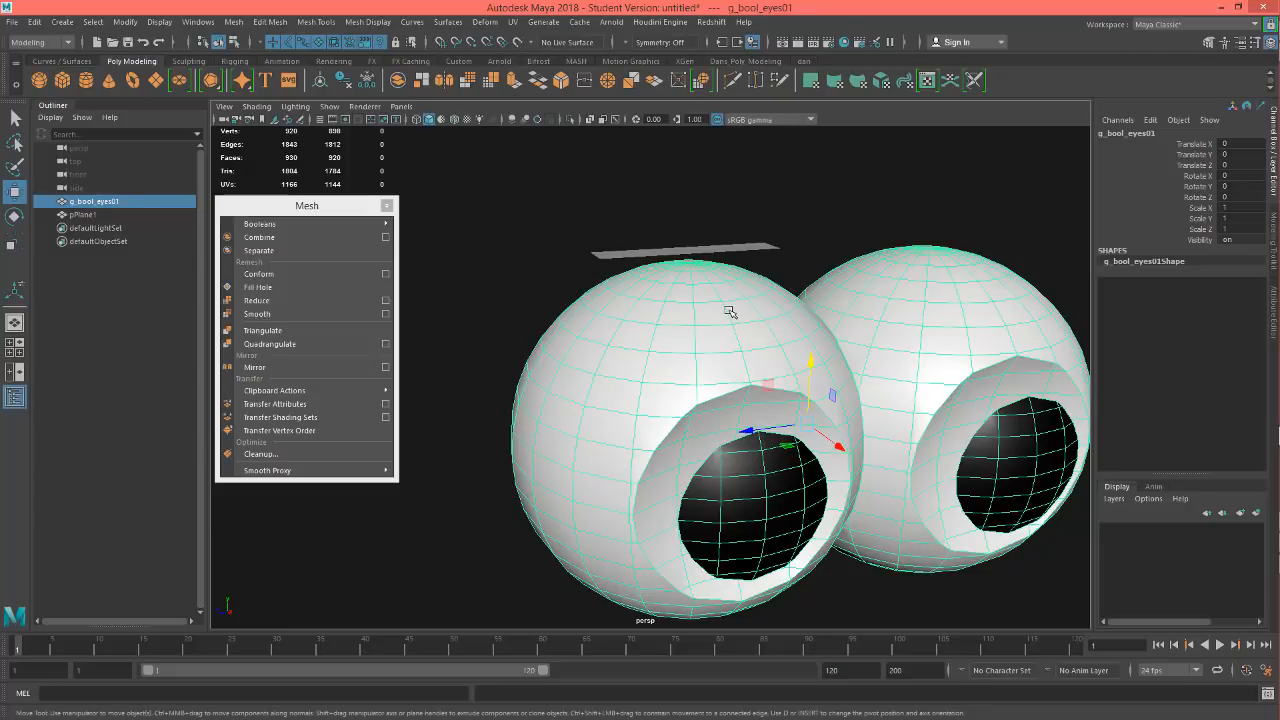
{"action": "left_click", "coordinate": [518, 44]}
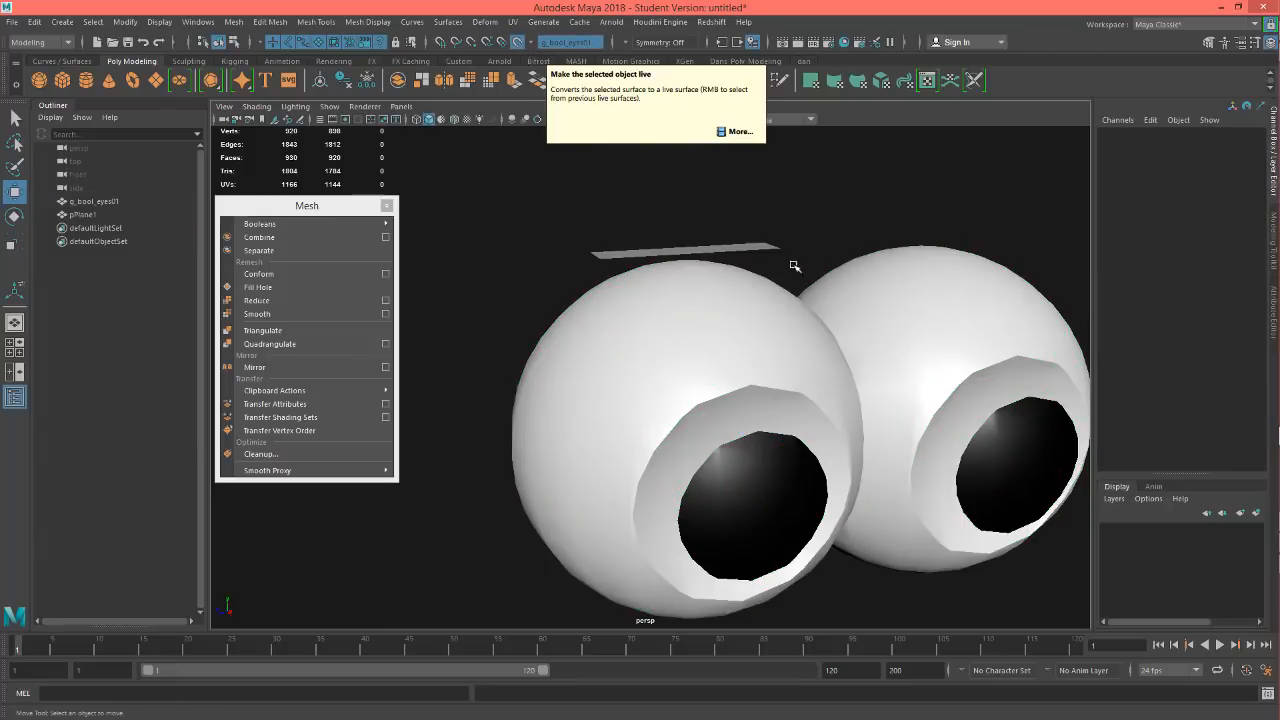
Step: Conform the narrow plane to the live eye surface and delete the plane's construction history
{"action": "left_click", "coordinate": [710, 250]}
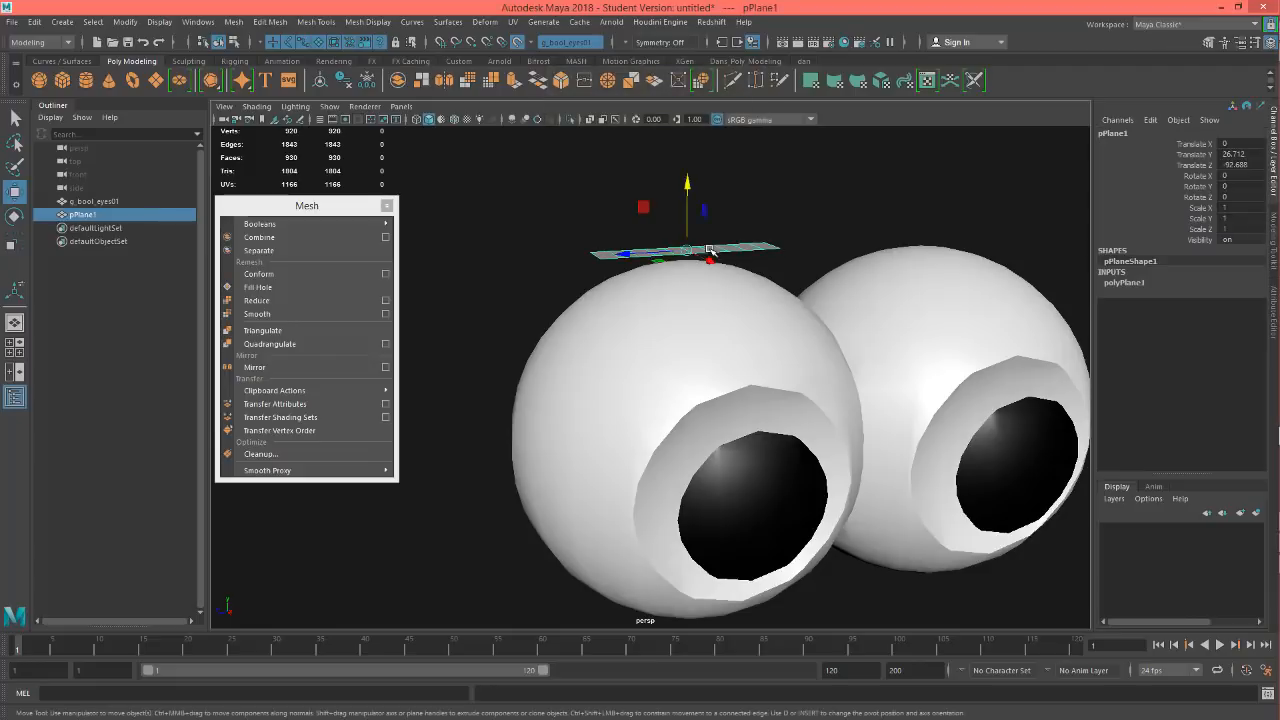
{"action": "left_click", "coordinate": [279, 288]}
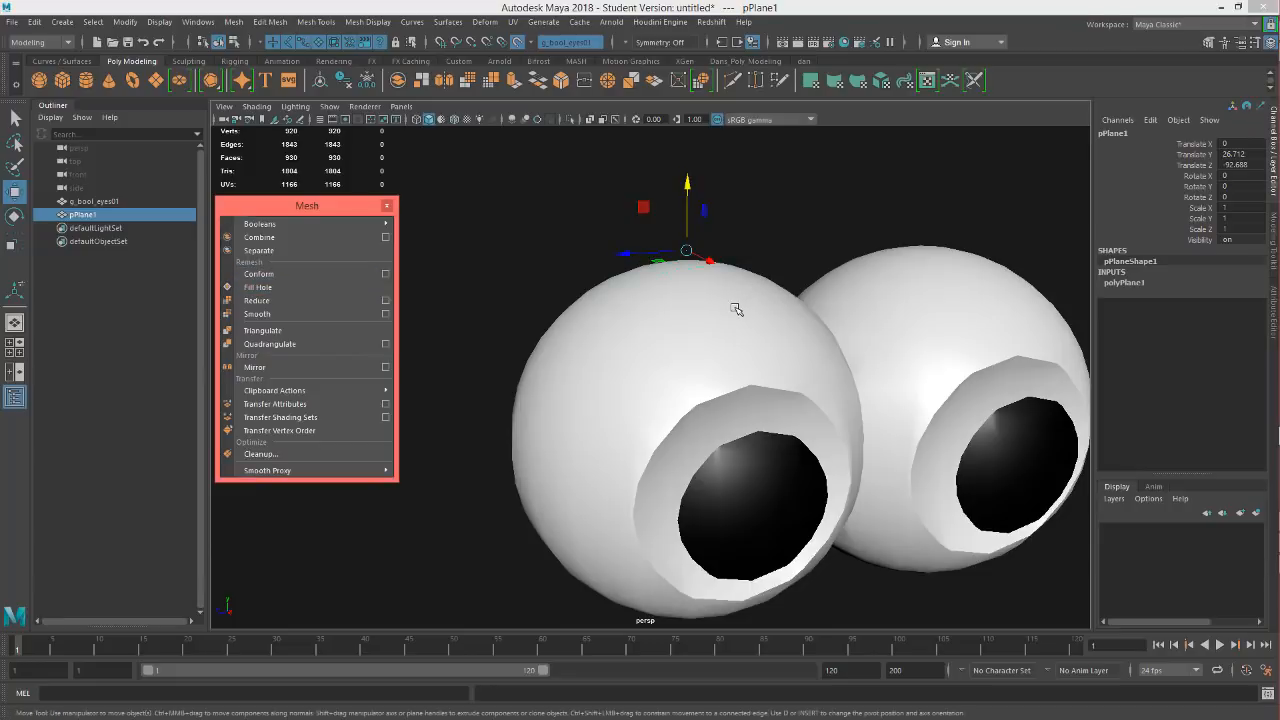
{"action": "left_click", "coordinate": [347, 85]}
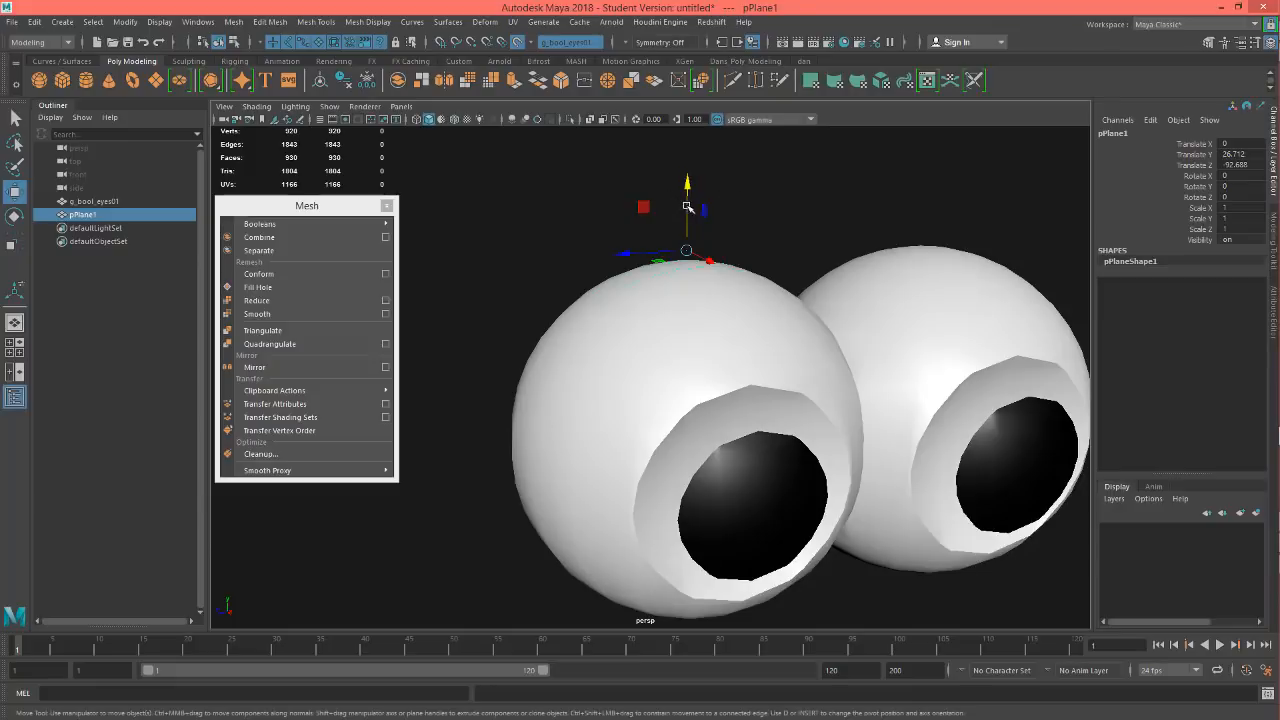
Step: Raise the conformed plane above the nearer eye, to about 32.47 in Translate Y
{"action": "left_click_drag", "start_coordinate": [687, 206], "coordinate": [688, 152]}
{"action": "left_click_drag", "start_coordinate": [760, 230], "coordinate": [806, 270], "text": "alt"}
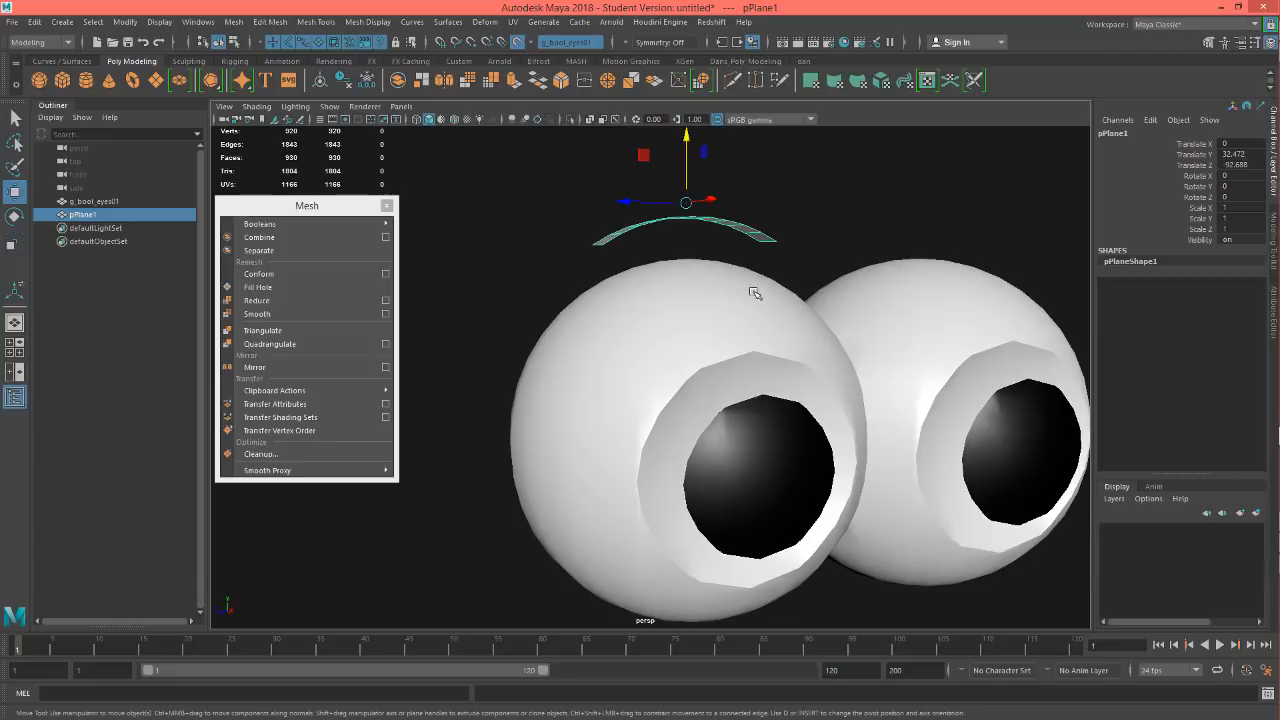
{"action": "left_click_drag", "start_coordinate": [779, 308], "coordinate": [754, 295], "text": "alt"}
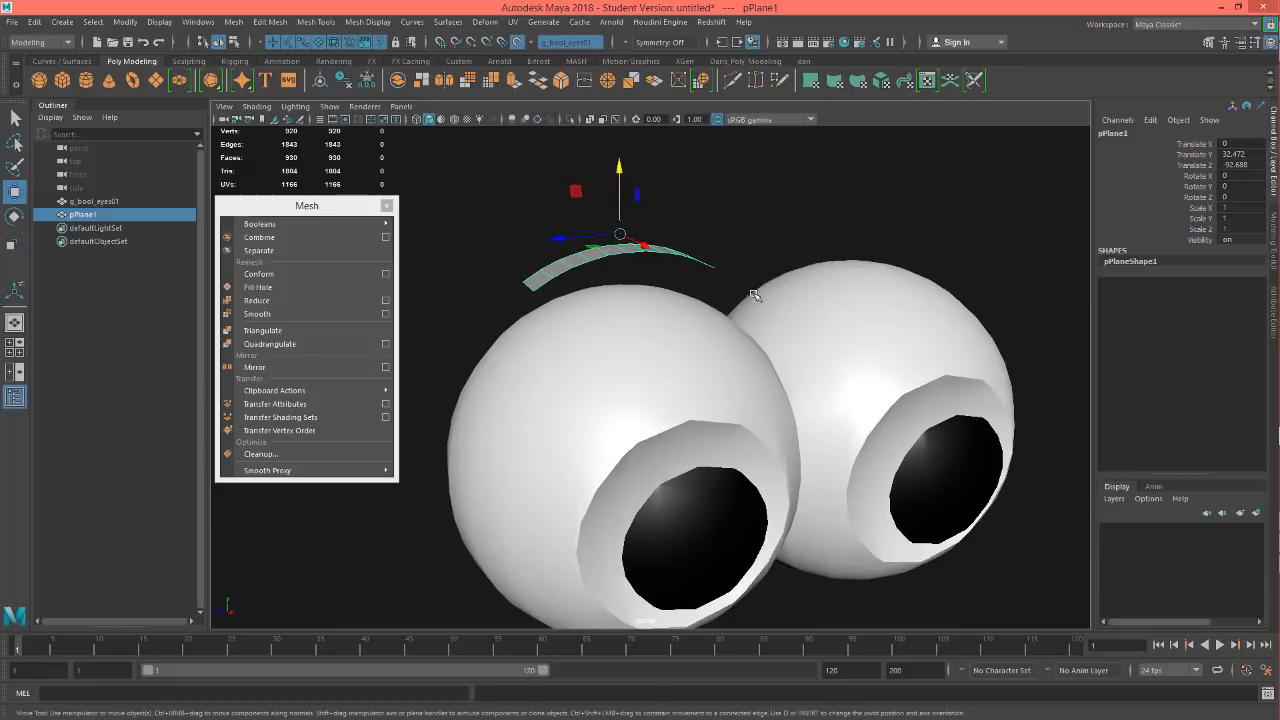
{"action": "left_click_drag", "start_coordinate": [555, 327], "coordinate": [553, 322], "text": "alt"}
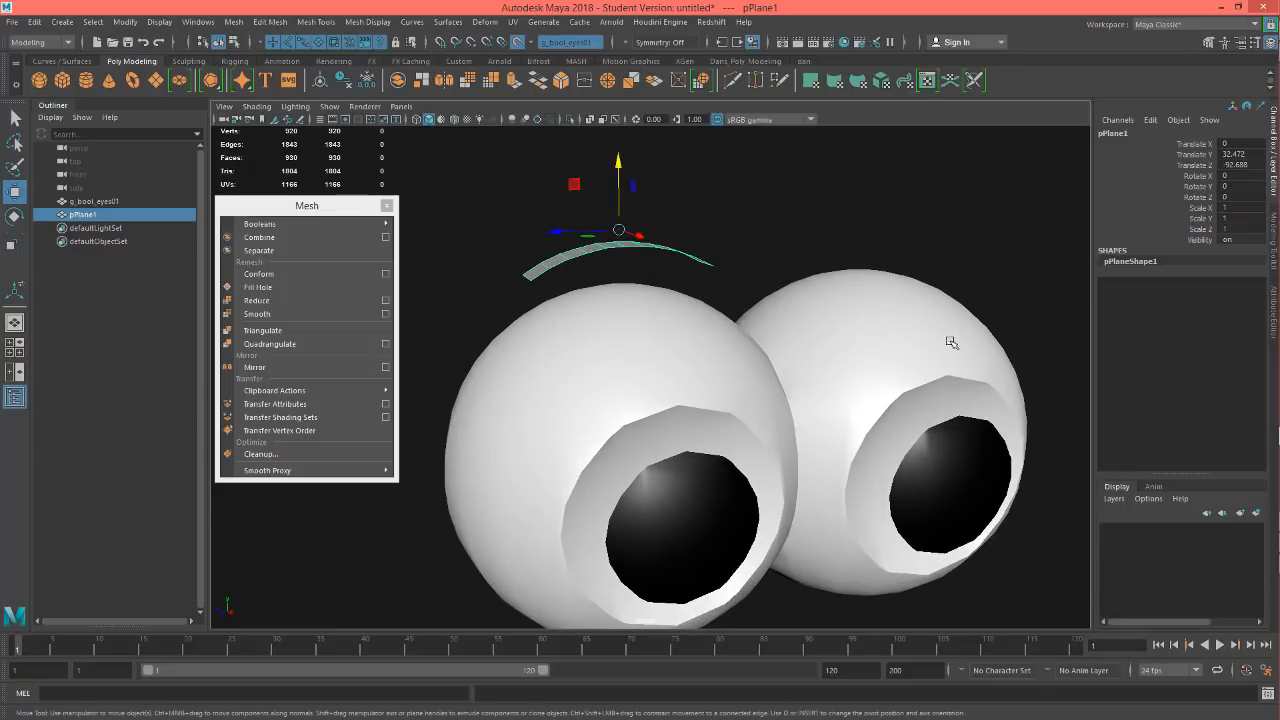
{"action": "left_click_drag", "start_coordinate": [877, 307], "coordinate": [807, 359], "text": "alt"}
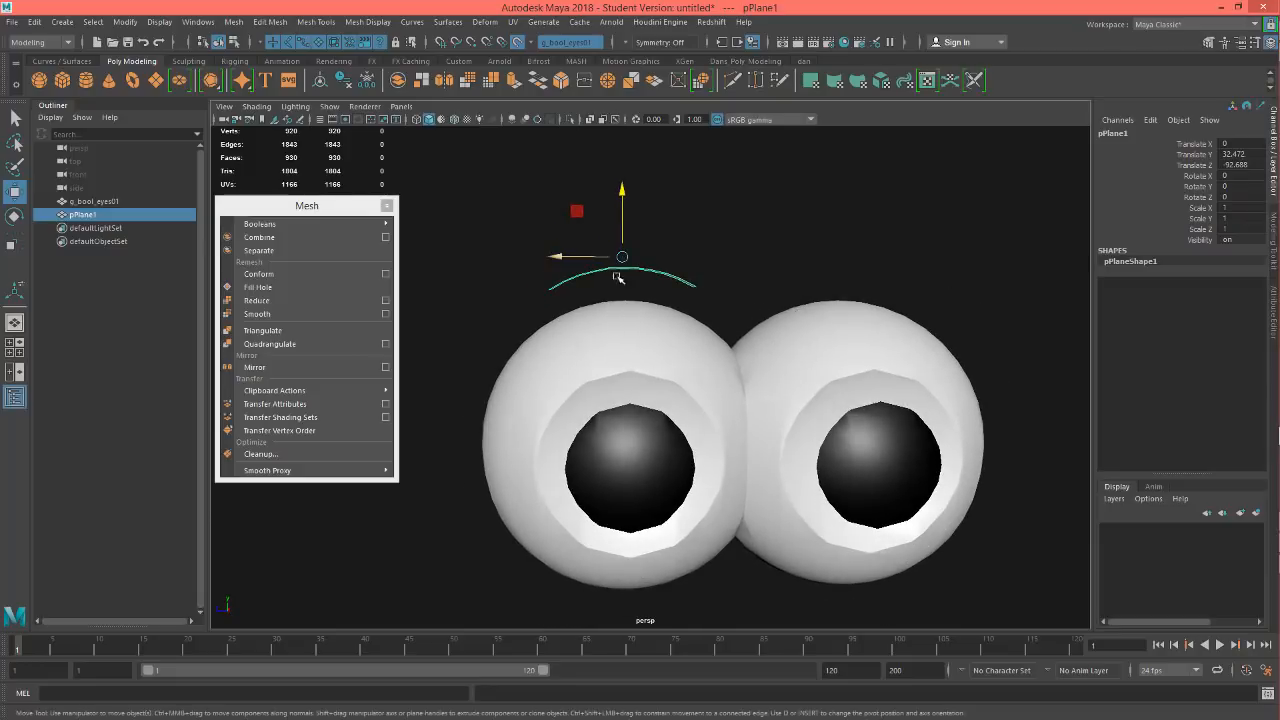
{"action": "left_click_drag", "start_coordinate": [617, 277], "coordinate": [568, 299], "text": "alt"}
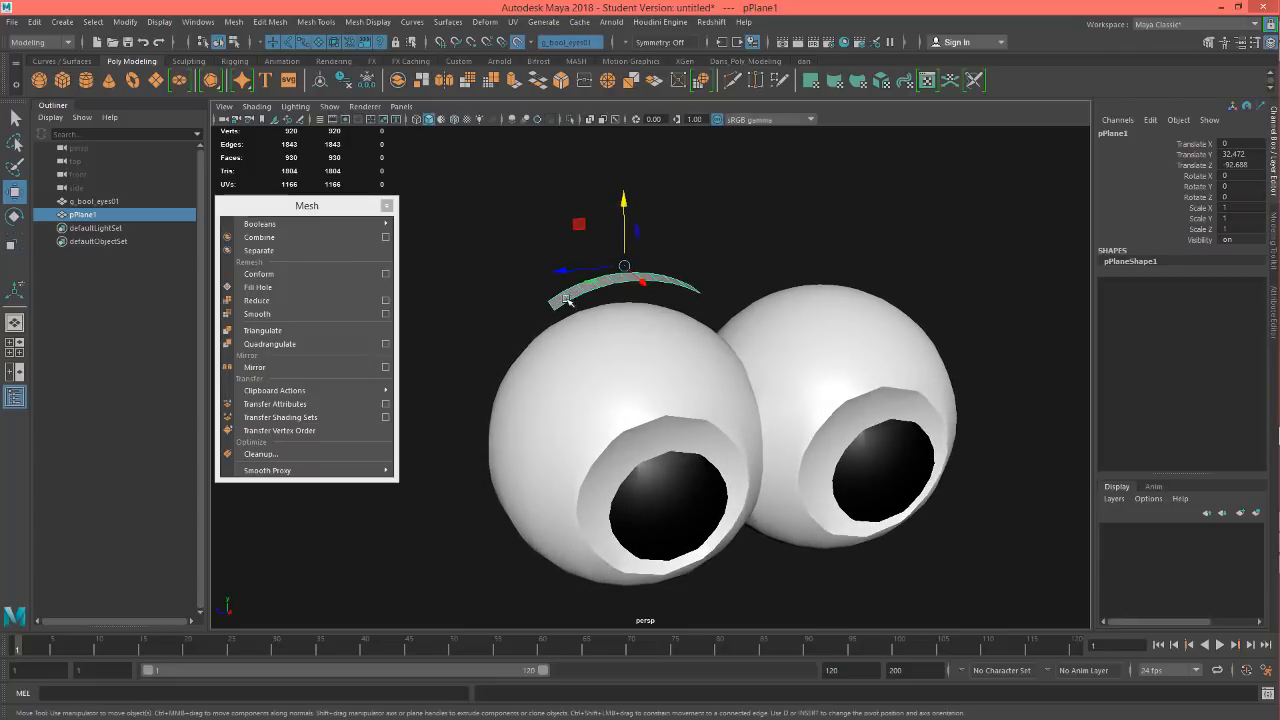
Step: Select all faces of the curved plane and check the Transform Constraint setting in the Modeling Toolkit
{"action": "right_click_drag", "start_coordinate": [567, 300], "coordinate": [612, 316]}
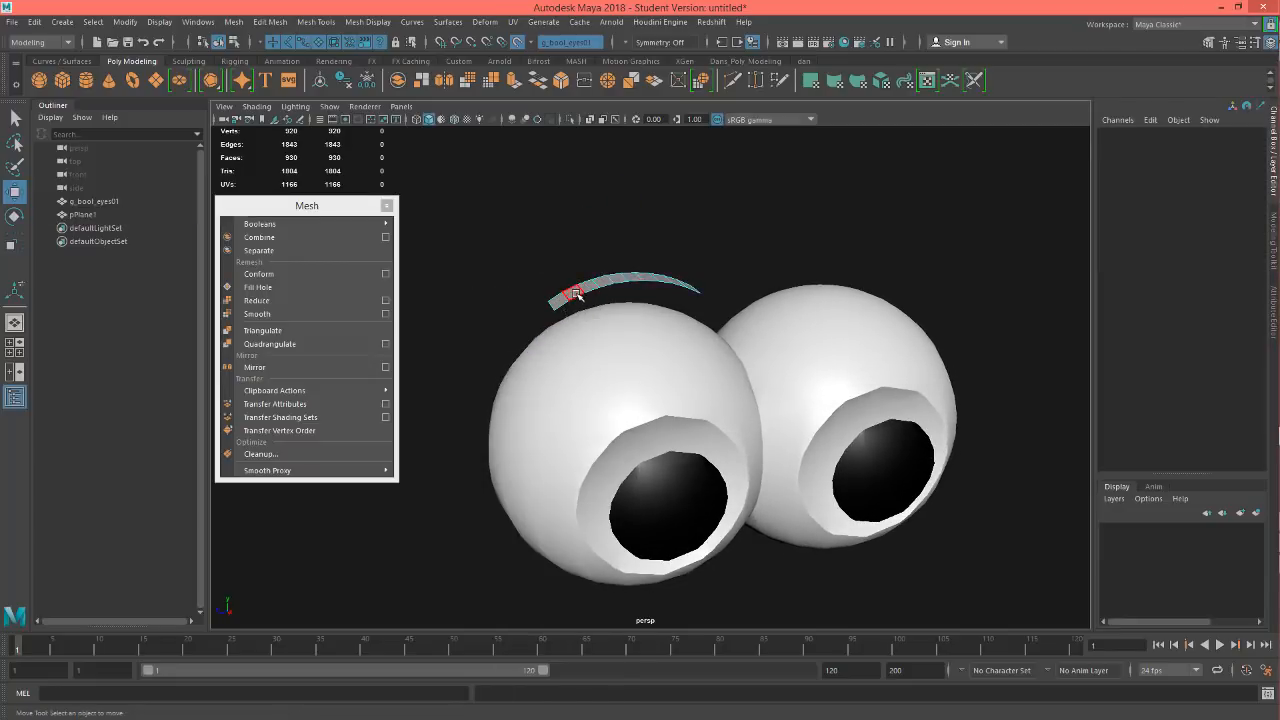
{"action": "double_click", "coordinate": [577, 294]}
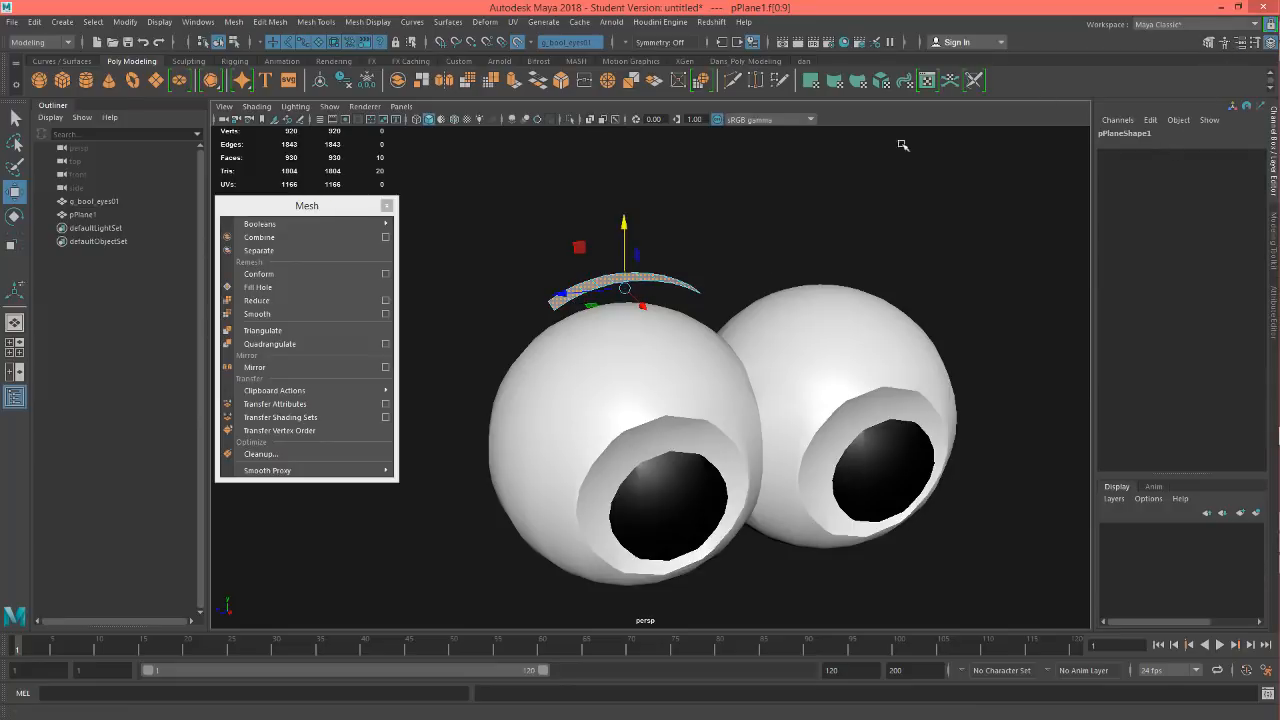
{"action": "left_click", "coordinate": [1206, 42]}
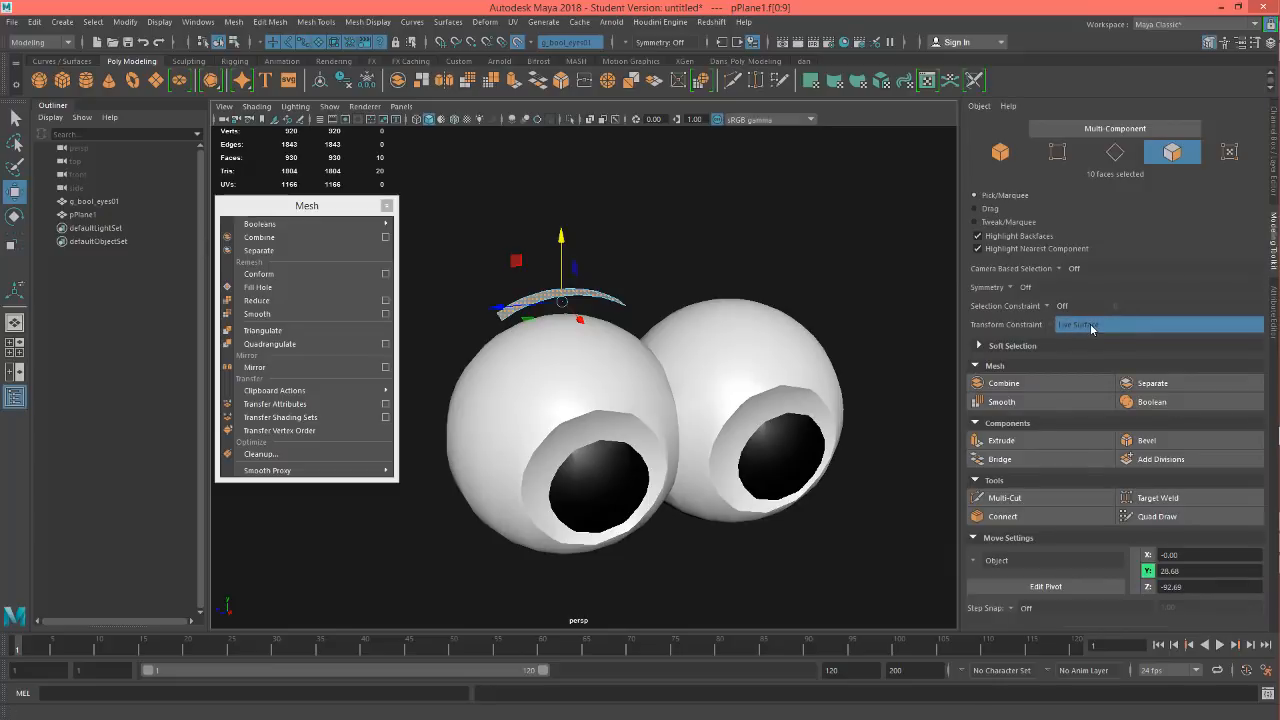
{"action": "middle_click_drag", "start_coordinate": [711, 242], "coordinate": [762, 254], "text": "alt"}
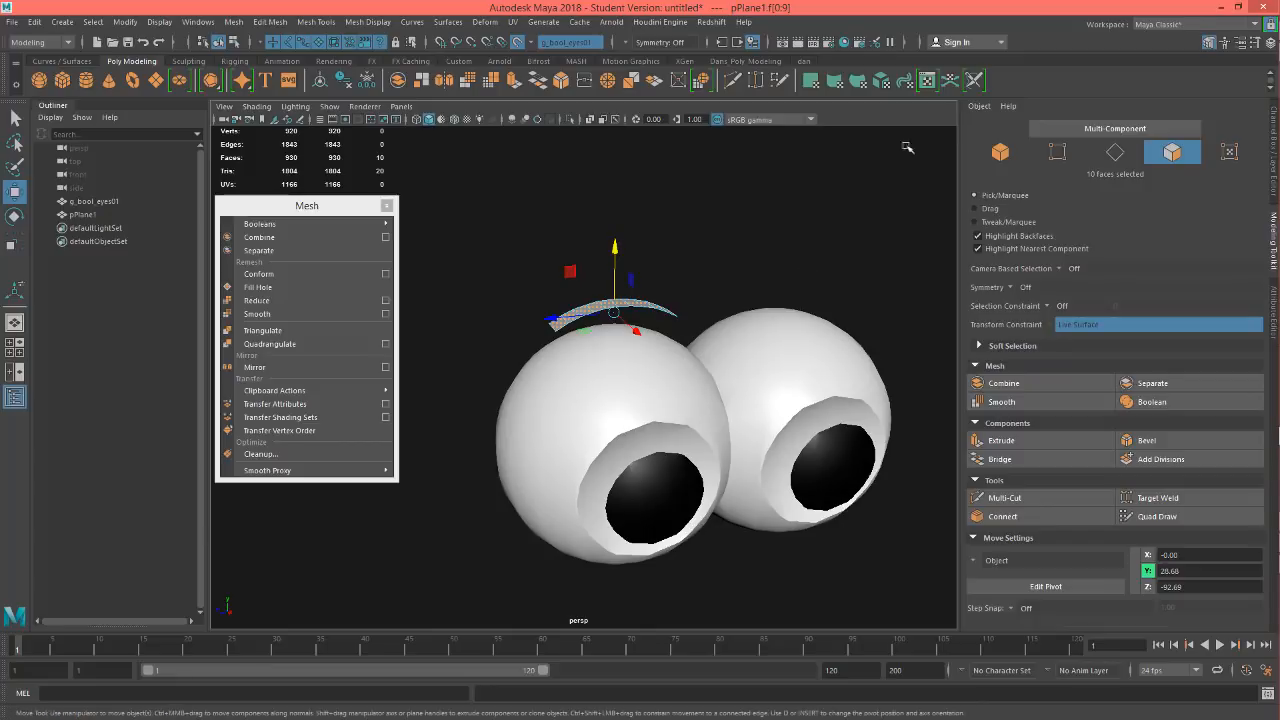
{"action": "left_click", "coordinate": [1256, 42]}
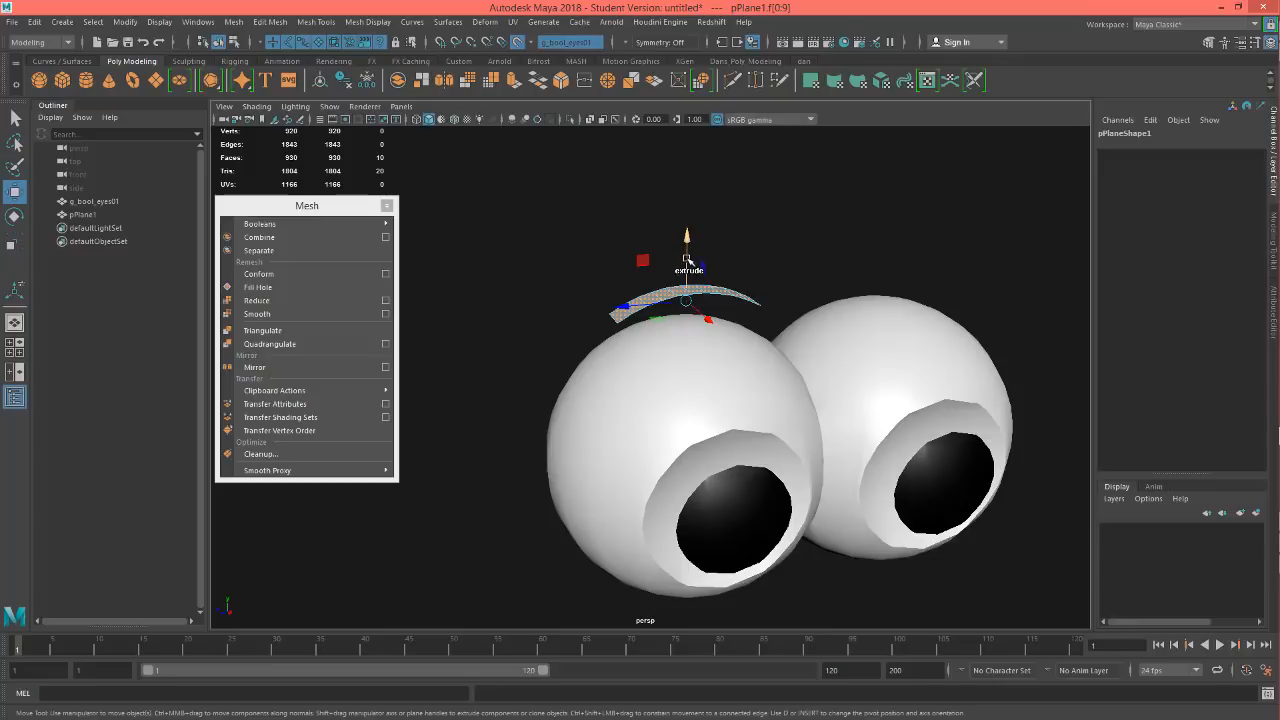
Step: Try to extrude the plane's faces vertically while the eye mesh is still live
{"action": "left_click_drag", "start_coordinate": [687, 259], "coordinate": [686, 187], "text": "shift"}
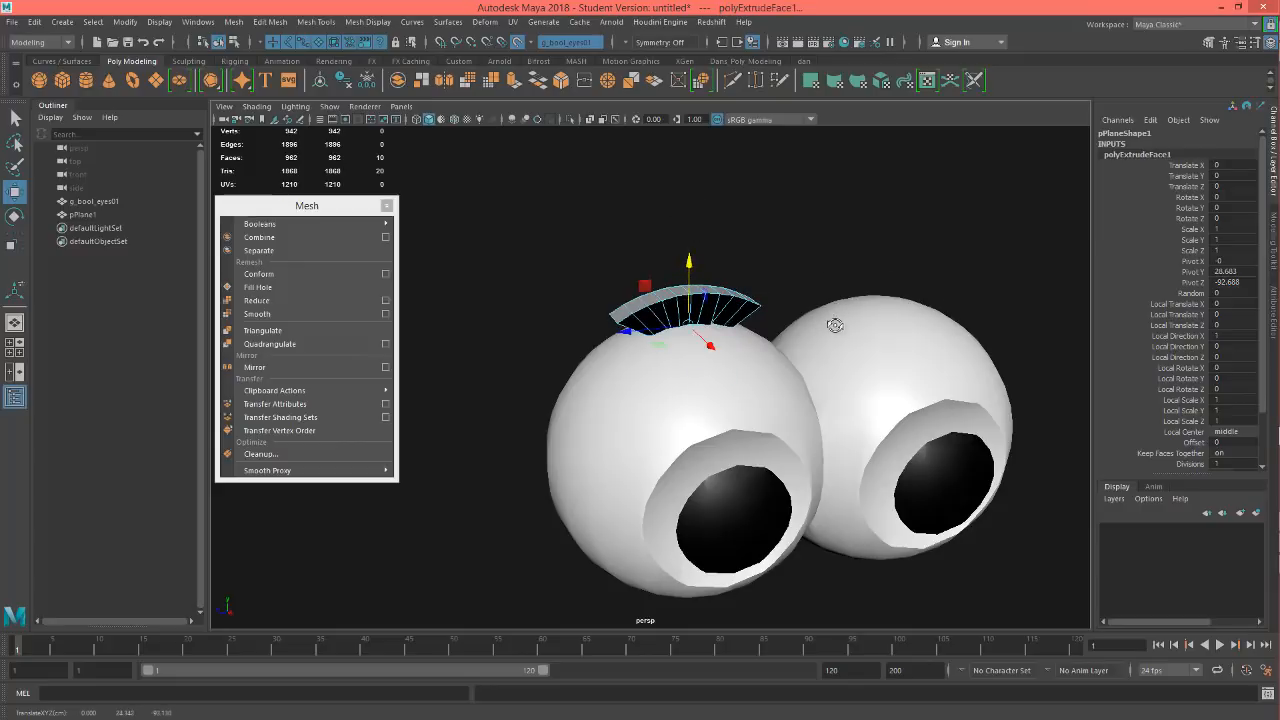
{"action": "left_click_drag", "start_coordinate": [834, 325], "coordinate": [800, 289], "text": "alt"}
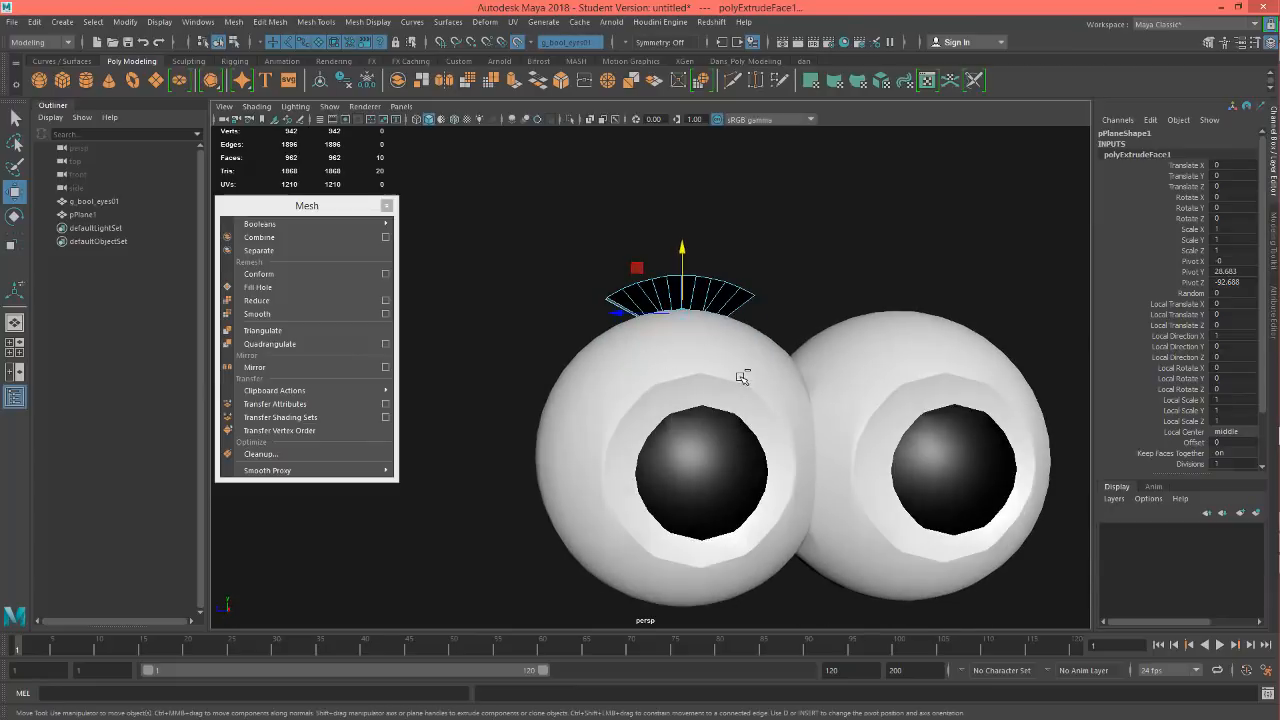
{"action": "key", "text": "ctrl+z"}
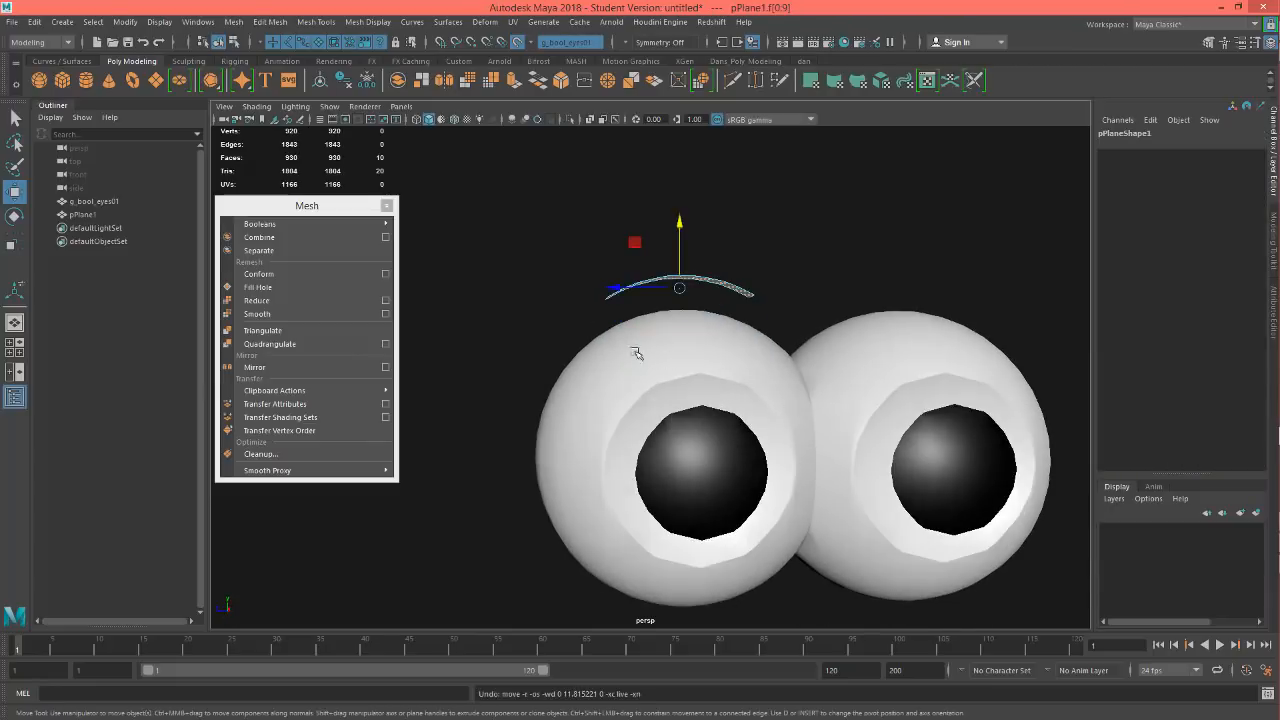
Step: Turn off the live surface and extrude the plane's faces upward into a thick eyebrow strip
{"action": "left_click", "coordinate": [517, 42]}
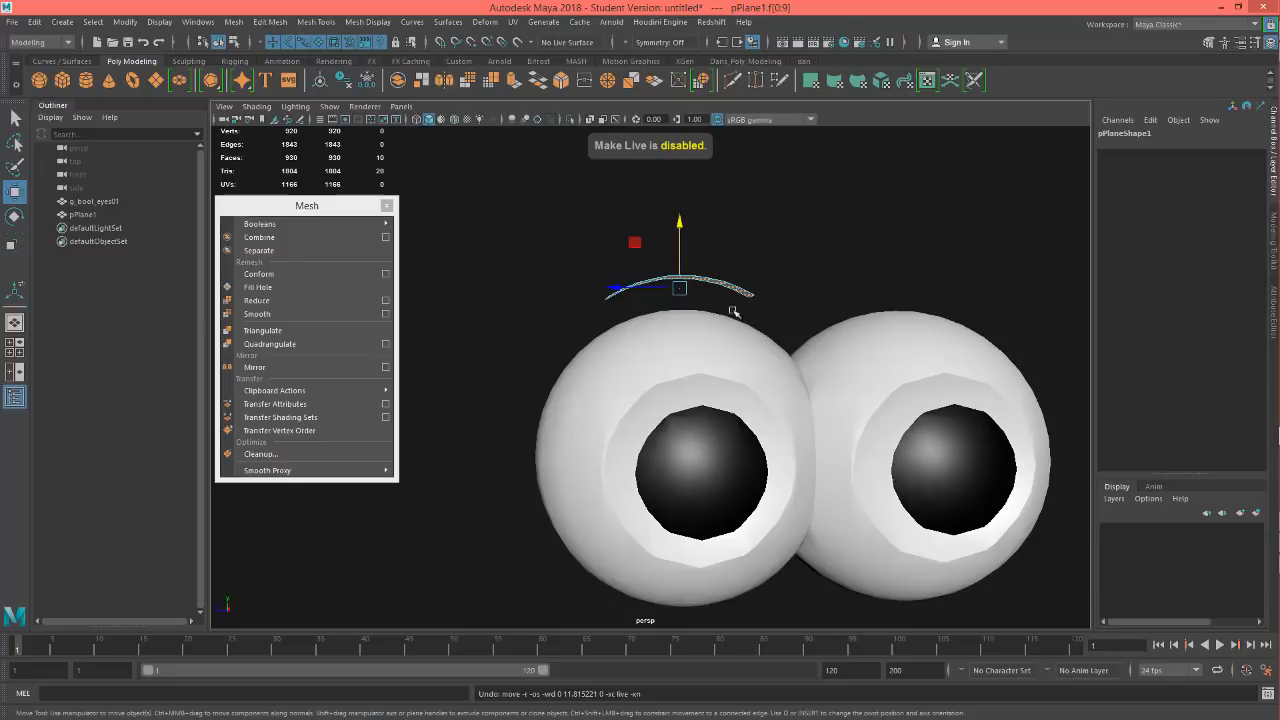
{"action": "mouse_move", "coordinate": [754, 266]}
{"action": "left_mouse_down", "text": "alt"}
{"action": "mouse_move", "coordinate": [654, 257]}
{"action": "mouse_move", "coordinate": [829, 229]}
{"action": "mouse_move", "coordinate": [768, 252]}
{"action": "left_mouse_up", "text": "alt"}
{"action": "key", "text": "ctrl+e"}
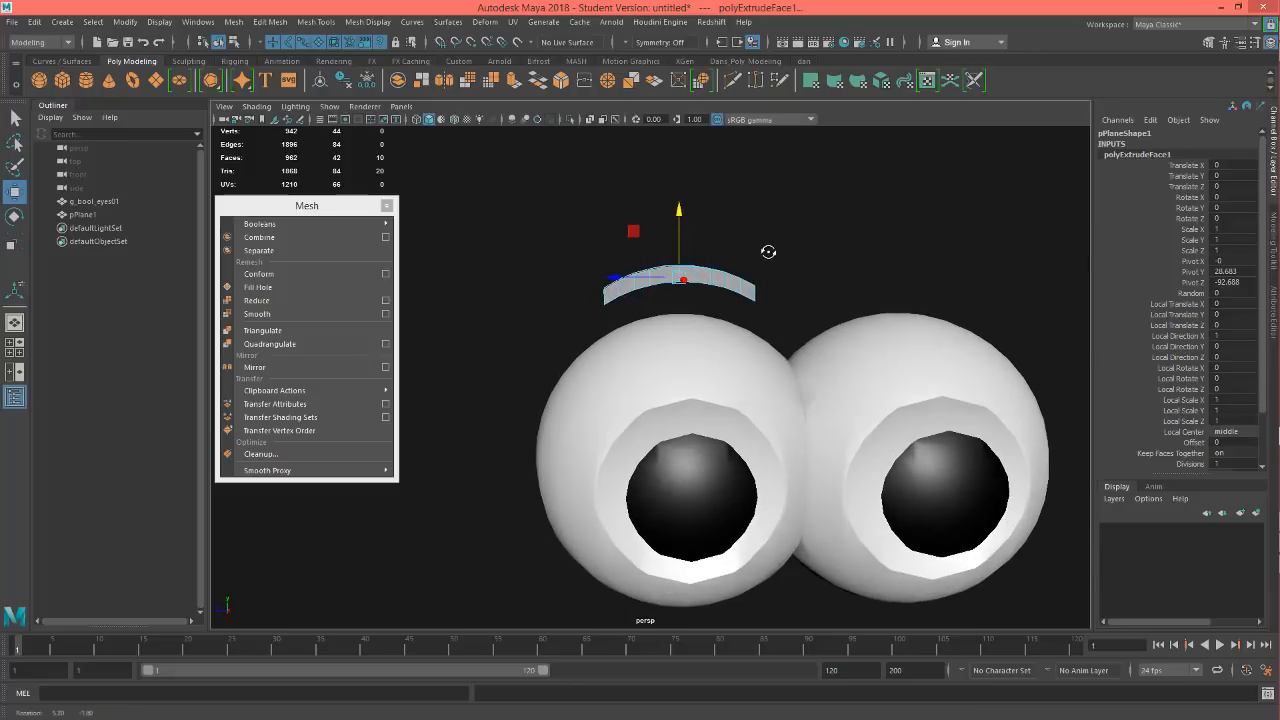
{"action": "double_click", "coordinate": [733, 285]}
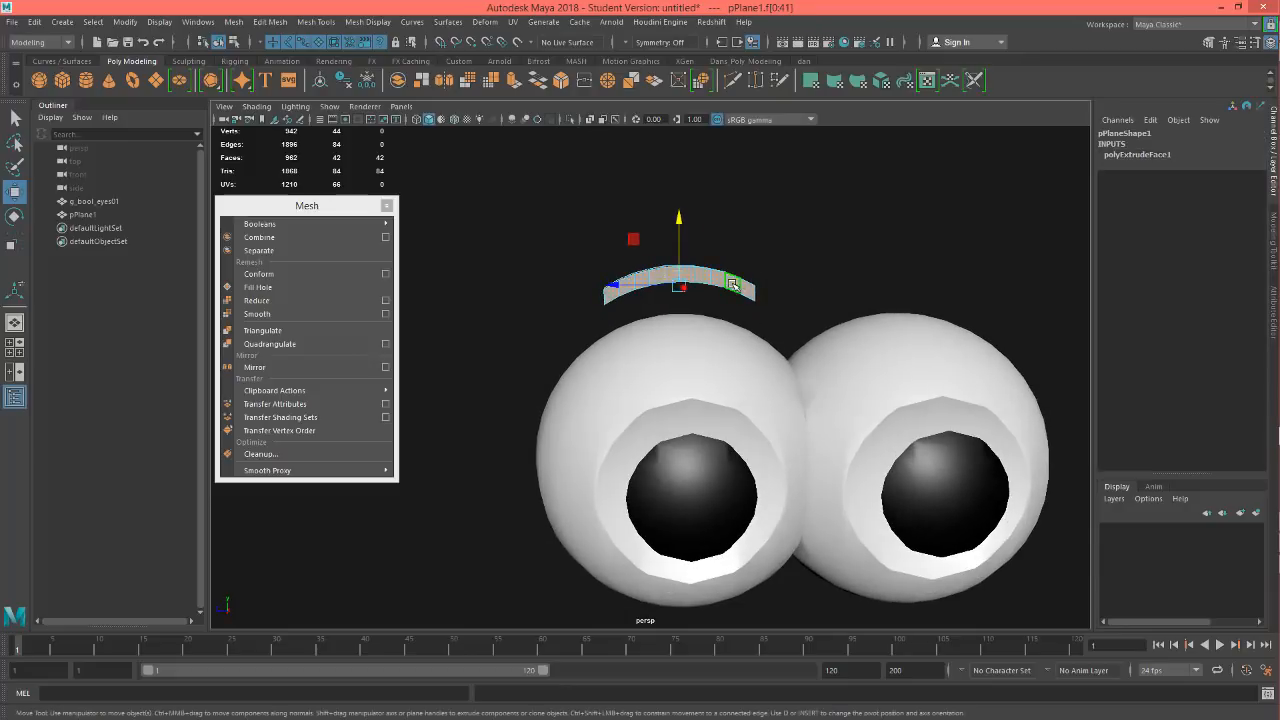
{"action": "left_click", "coordinate": [778, 260]}
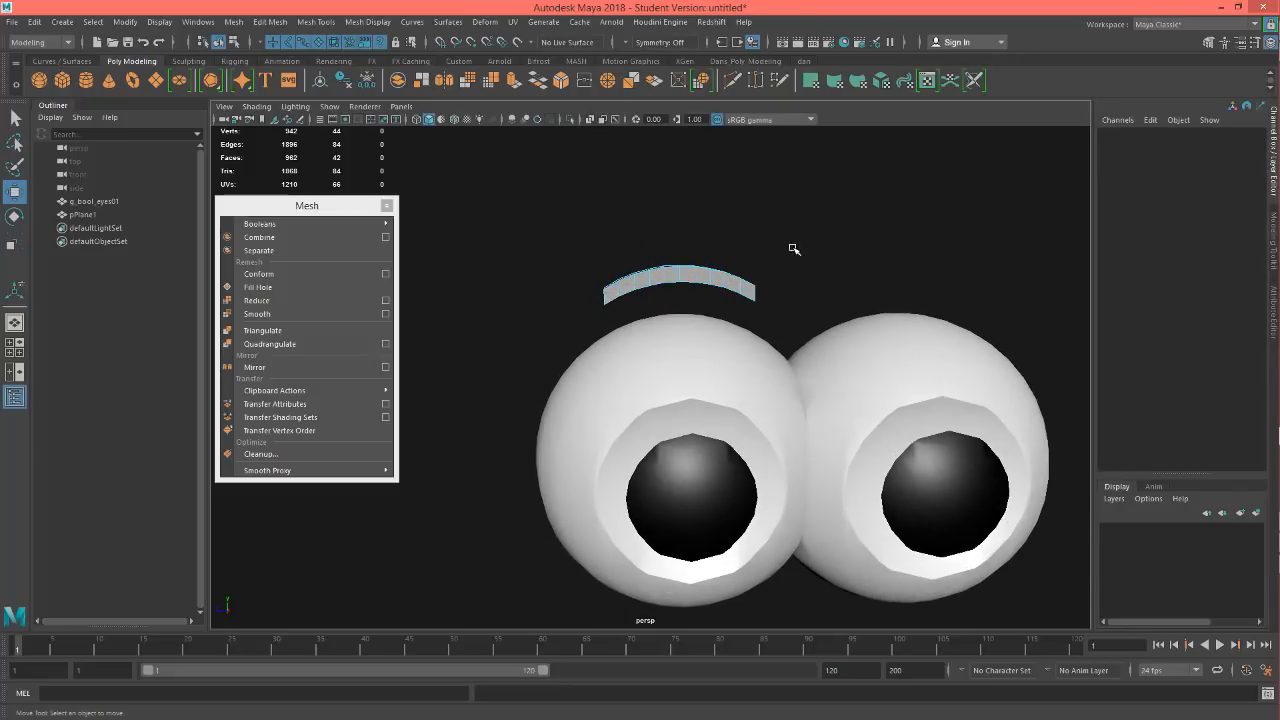
Step: Duplicate the eyebrow and move the copy above the second eye, to about -129.93 in Translate Z
{"action": "left_click_drag", "start_coordinate": [805, 243], "coordinate": [762, 256], "text": "alt"}
{"action": "right_click_drag", "start_coordinate": [677, 277], "coordinate": [677, 279]}
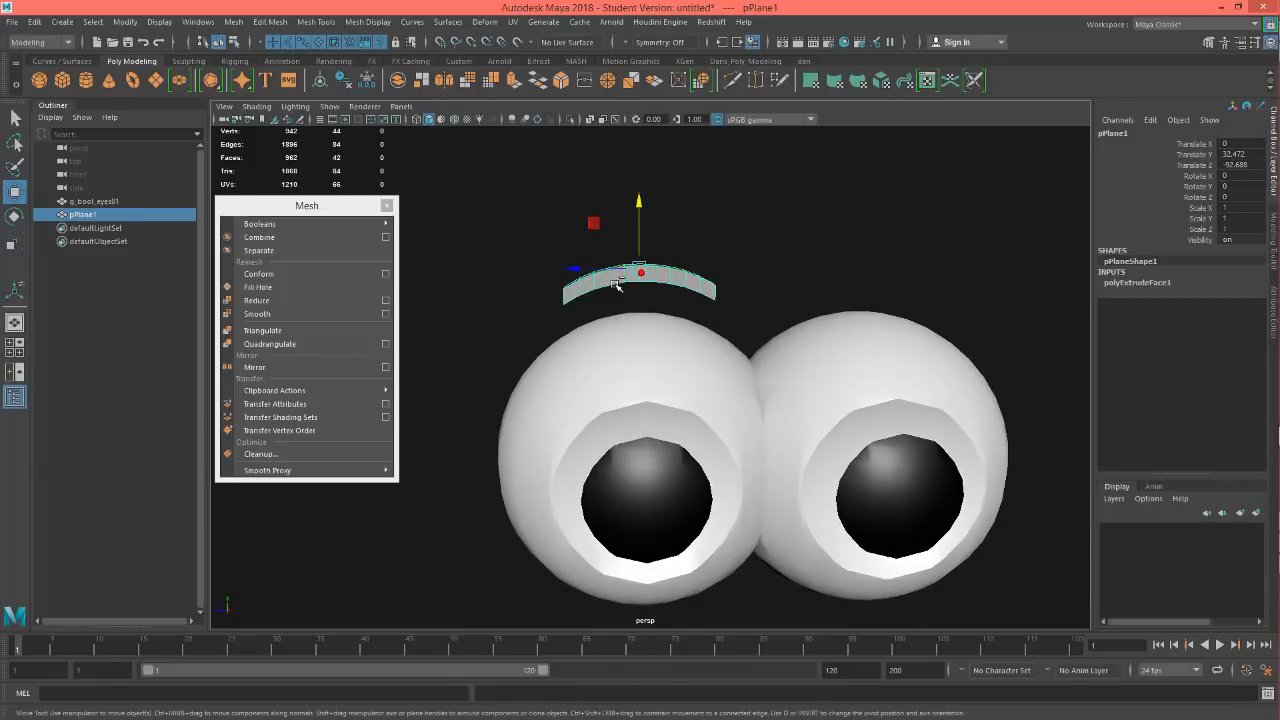
{"action": "key", "text": "ctrl+d"}
{"action": "left_click_drag", "start_coordinate": [617, 284], "coordinate": [862, 274]}
{"action": "key", "text": "space"}
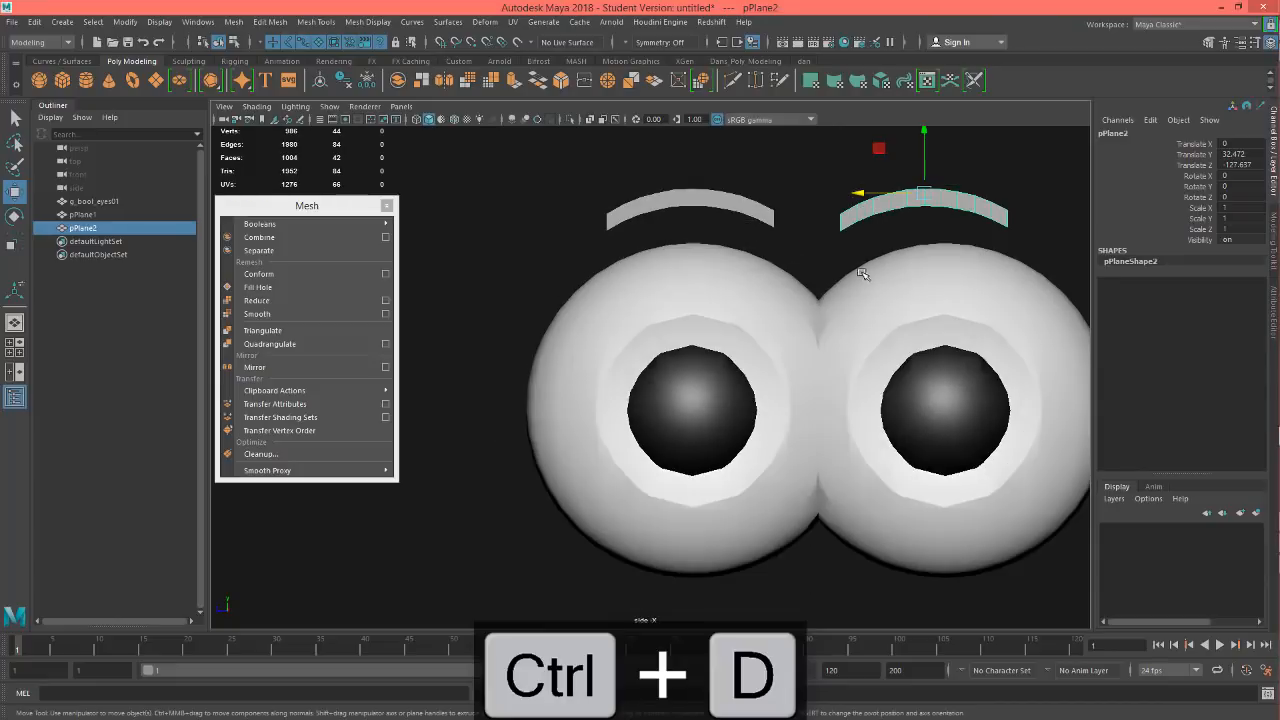
{"action": "left_click_drag", "start_coordinate": [855, 212], "coordinate": [870, 213]}
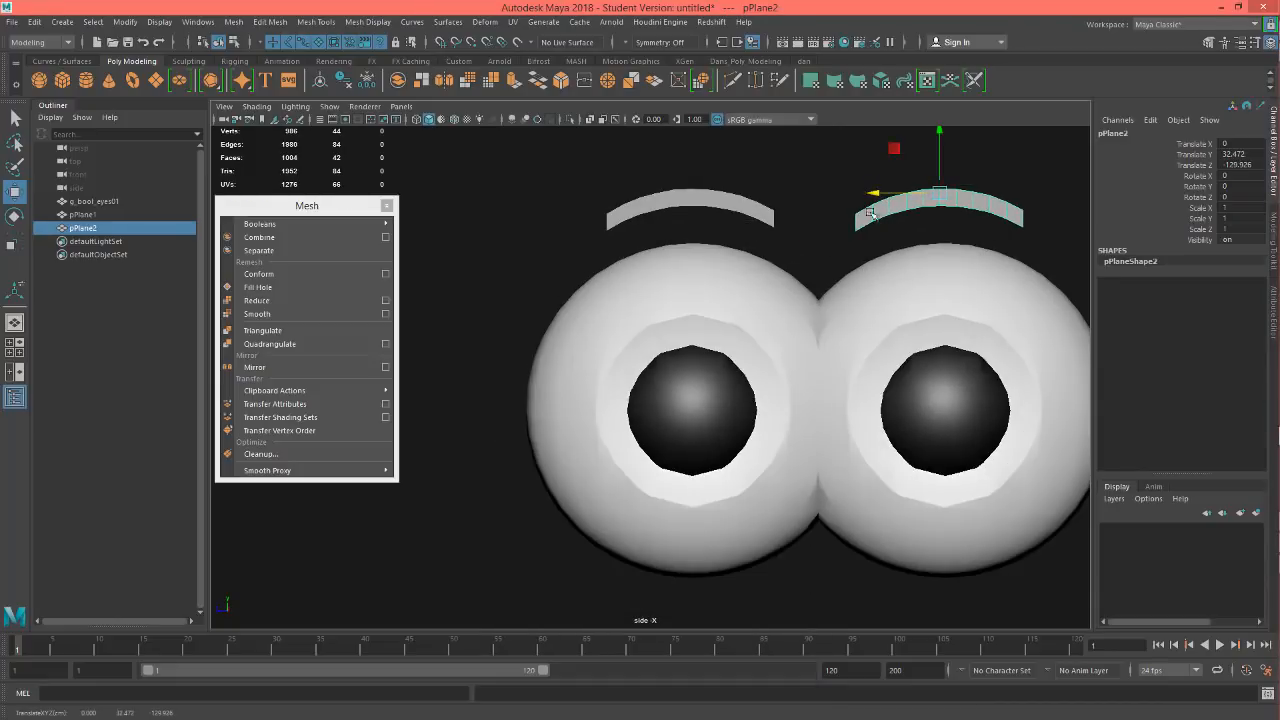
Step: Select both eyebrows and assign them the existing material m_pupil
{"action": "left_click", "coordinate": [720, 200], "text": "shift"}
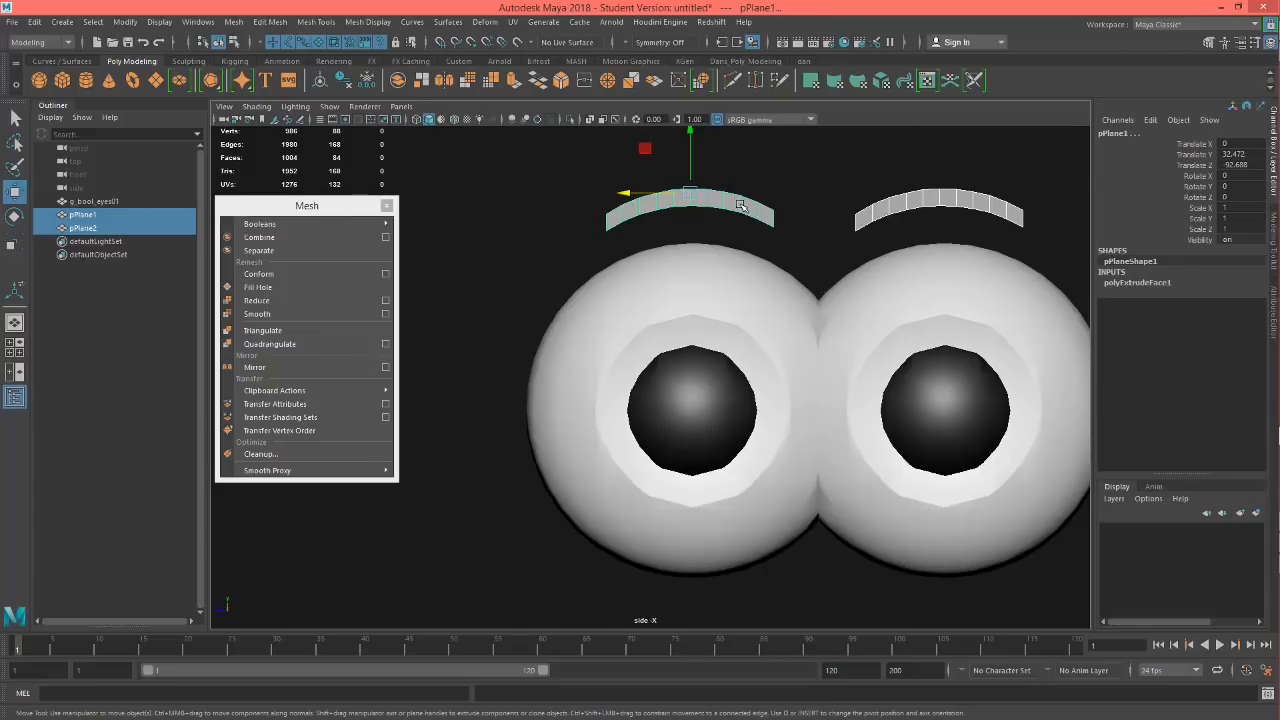
{"action": "right_click", "coordinate": [741, 205]}
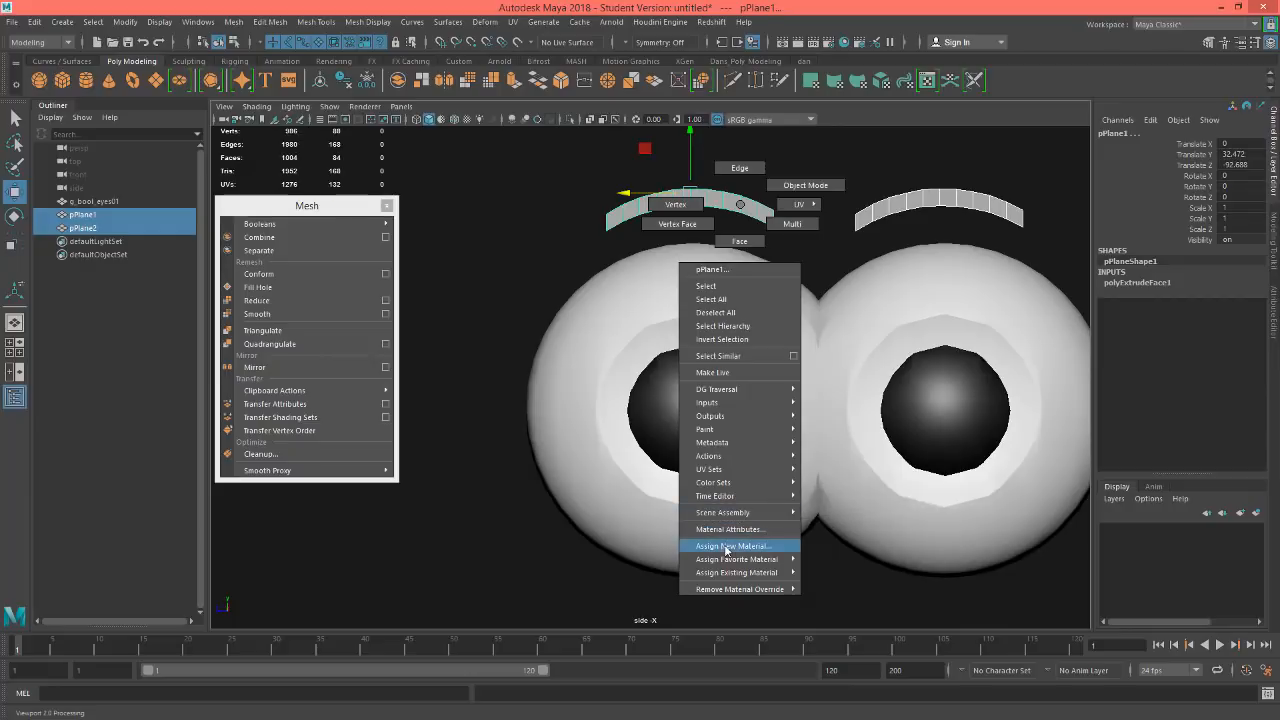
{"action": "mouse_move", "coordinate": [727, 560]}
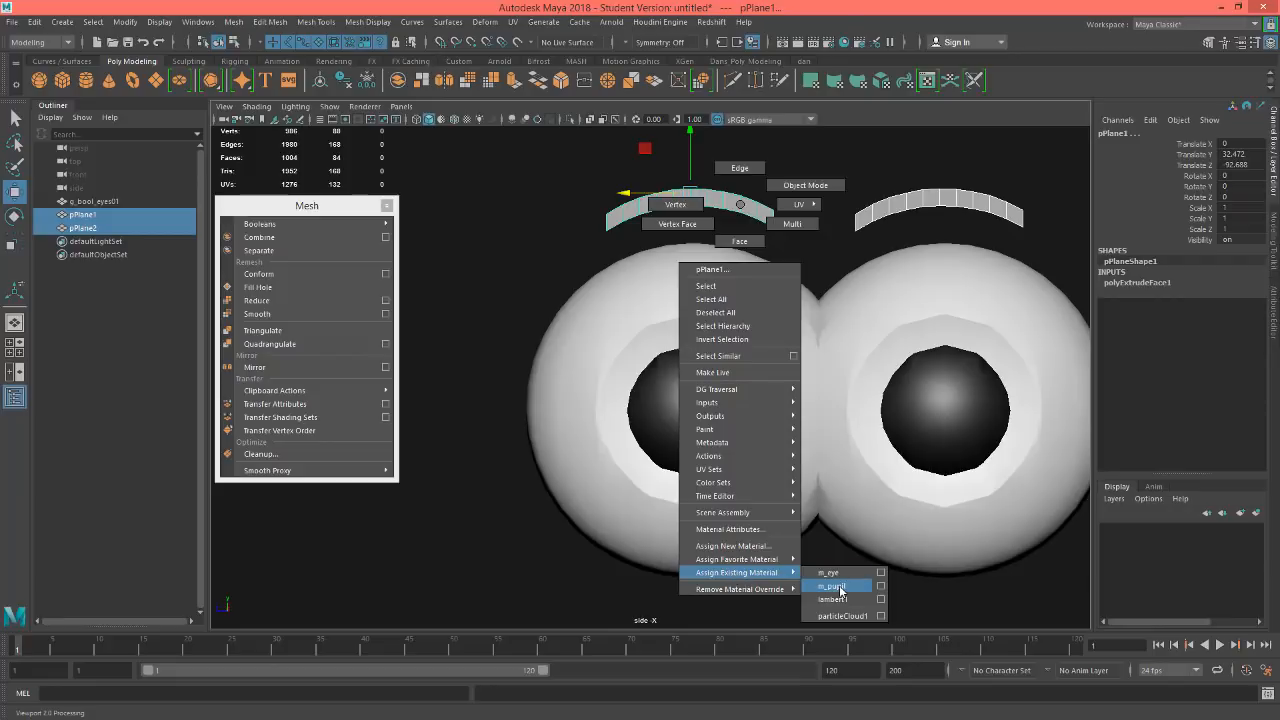
{"action": "left_click", "coordinate": [835, 587]}
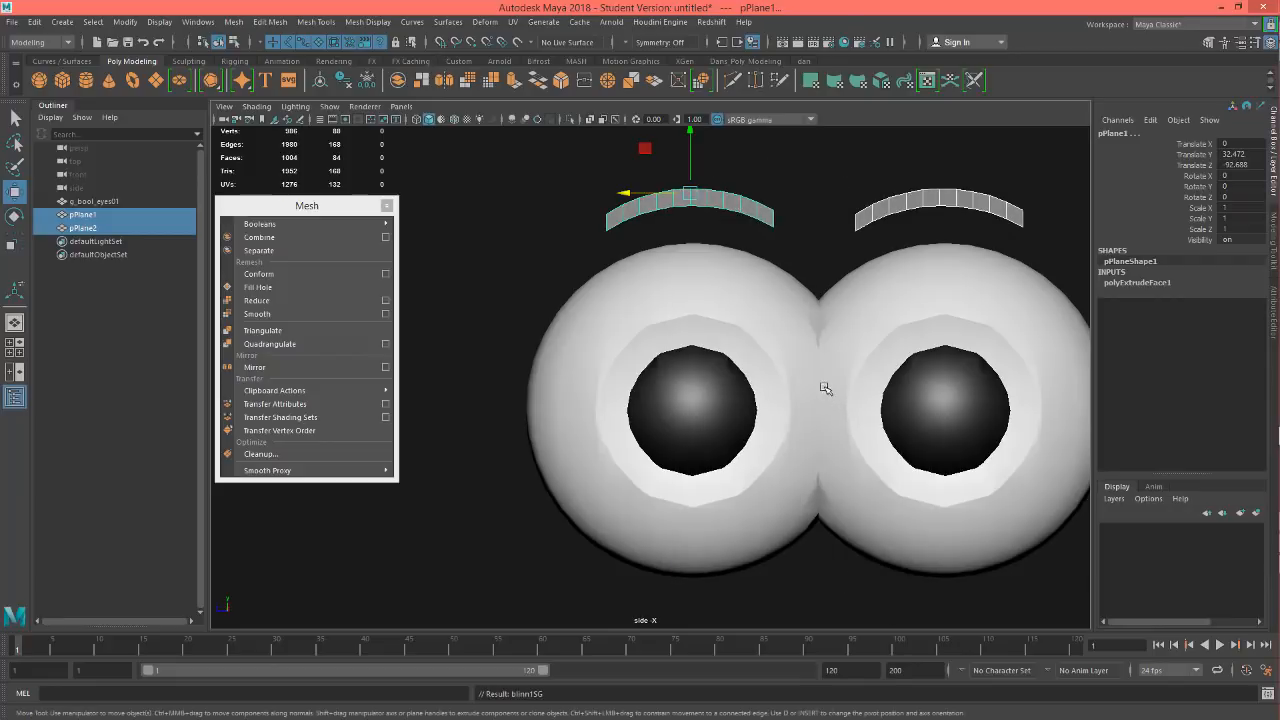
Step: Examine the shaded eyebrows above both eyes from several angles in the perspective view
{"action": "key", "text": "space"}
{"action": "left_click_drag", "start_coordinate": [808, 198], "coordinate": [831, 164]}
{"action": "left_click_drag", "start_coordinate": [783, 247], "coordinate": [761, 329], "text": "alt"}
{"action": "left_click", "coordinate": [786, 204]}
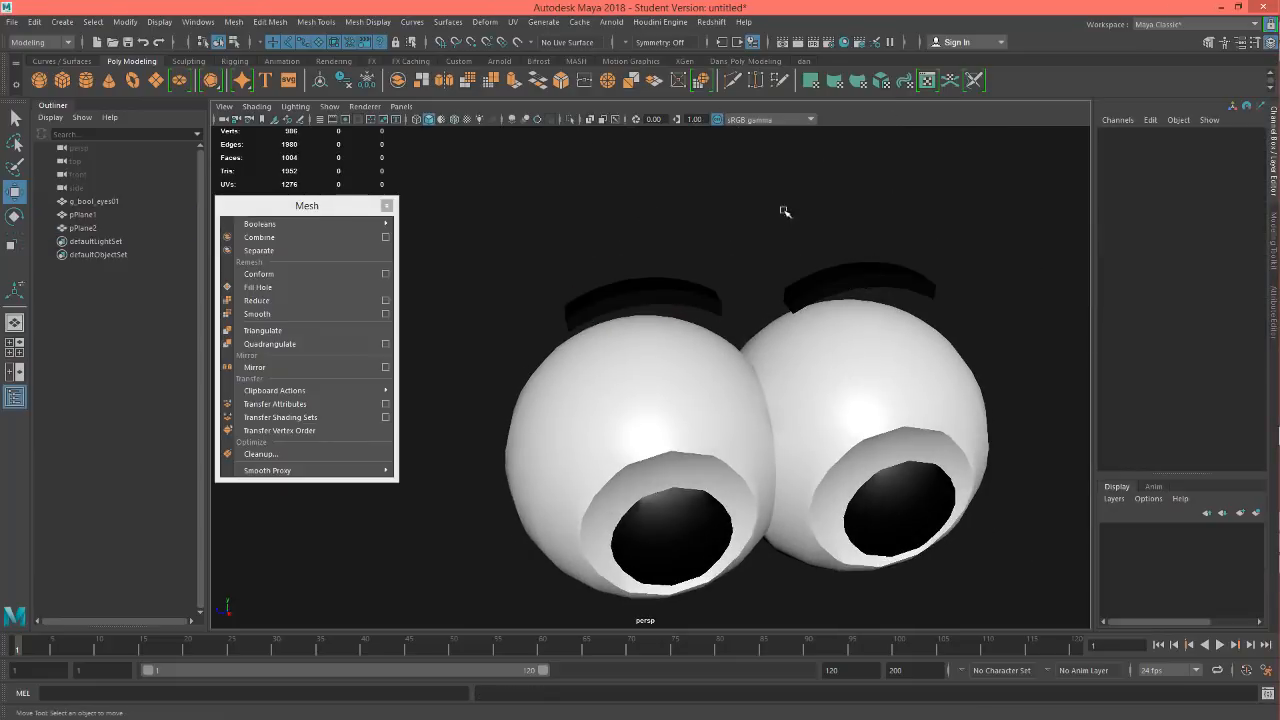
{"action": "left_click_drag", "start_coordinate": [790, 232], "coordinate": [787, 202], "text": "alt"}
{"action": "right_click_drag", "start_coordinate": [787, 202], "coordinate": [707, 237], "text": "alt"}
{"action": "left_click_drag", "start_coordinate": [707, 237], "coordinate": [800, 240], "text": "alt"}
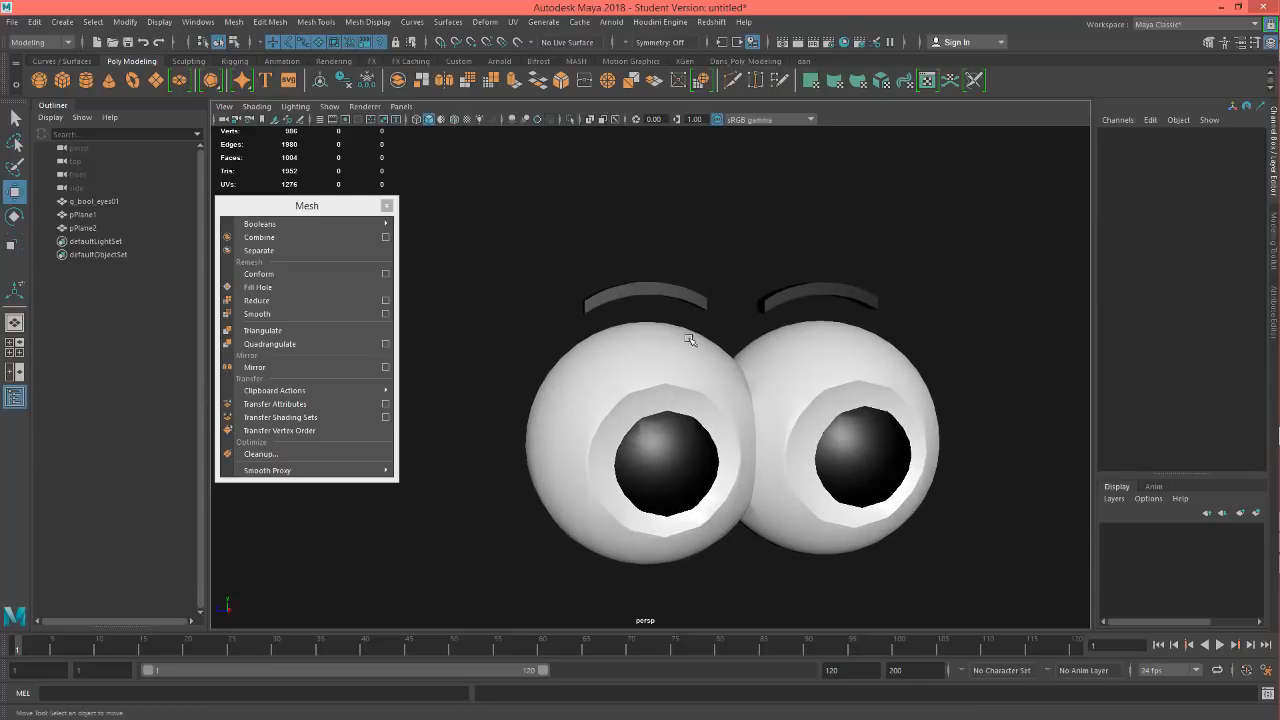
{"action": "left_click_drag", "start_coordinate": [677, 280], "coordinate": [620, 395], "text": "alt"}
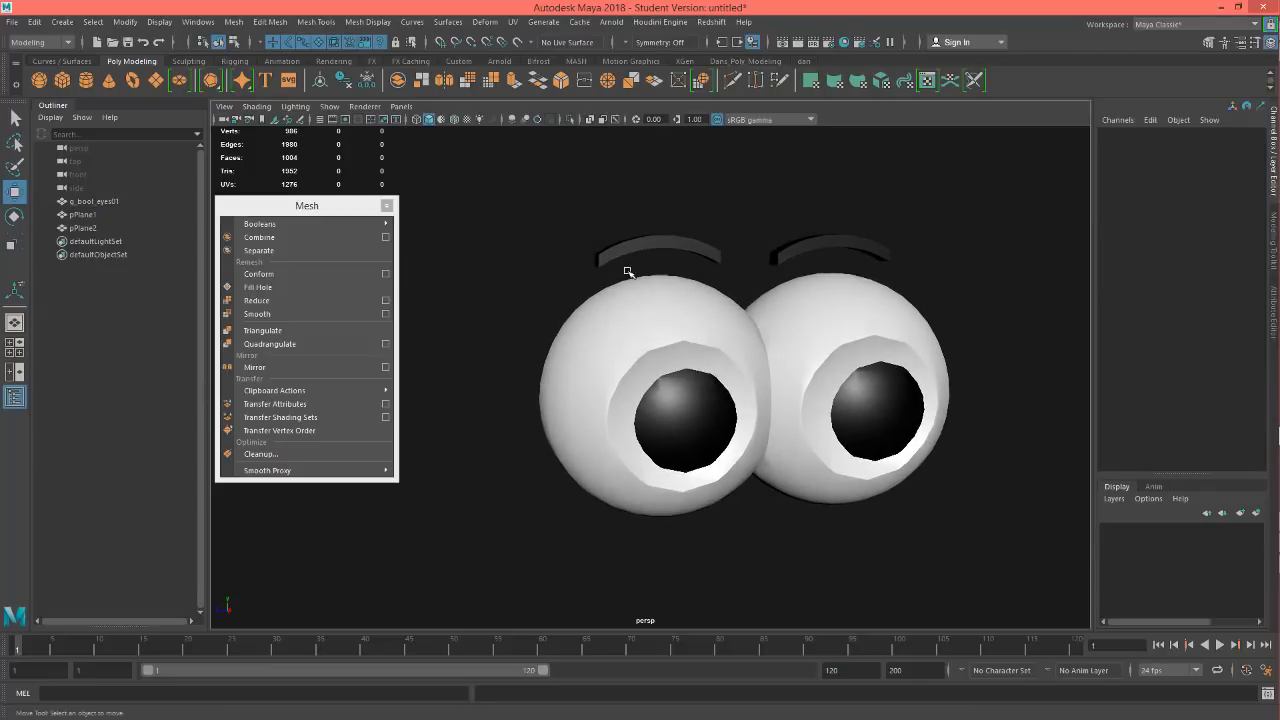
Step: Create a polygon torus beside the eyes and scale it uniformly to about 20.99
{"action": "middle_click_drag", "start_coordinate": [556, 312], "coordinate": [713, 250], "text": "alt"}
{"action": "scroll", "coordinate": [657, 314], "scroll_direction": "down", "scroll_amount": 3}
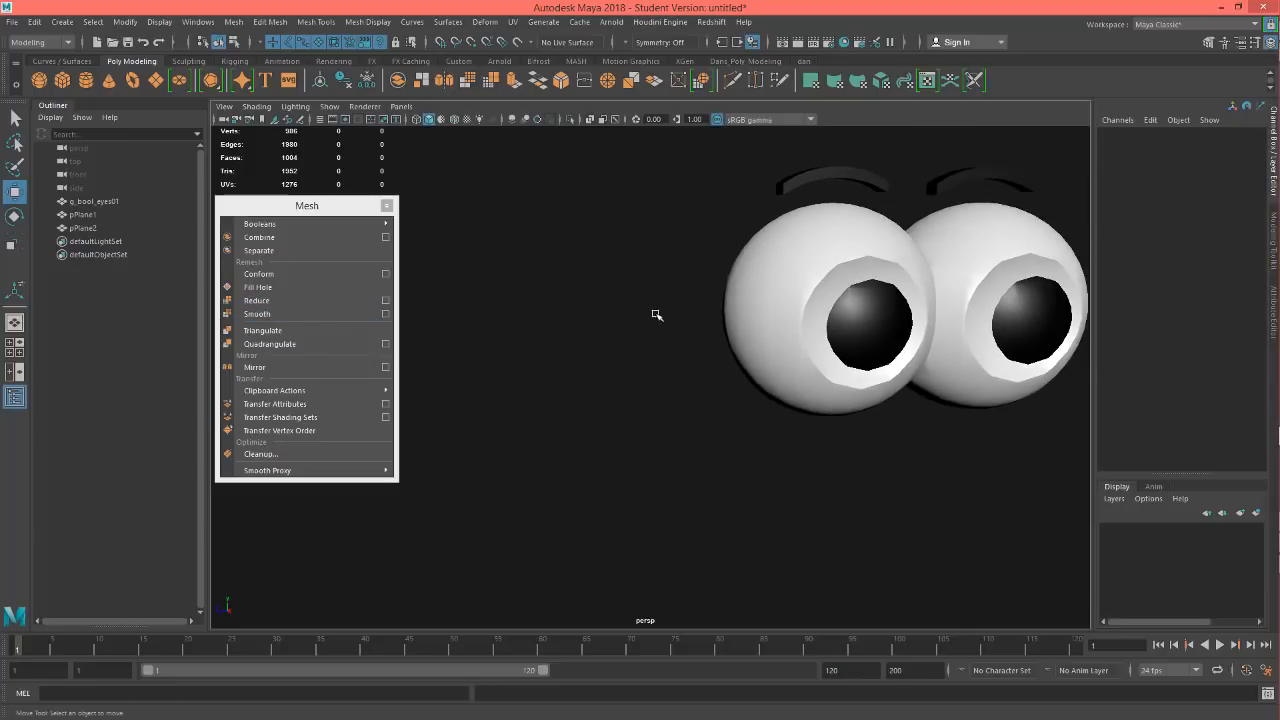
{"action": "scroll", "coordinate": [583, 271], "scroll_direction": "up", "scroll_amount": 5}
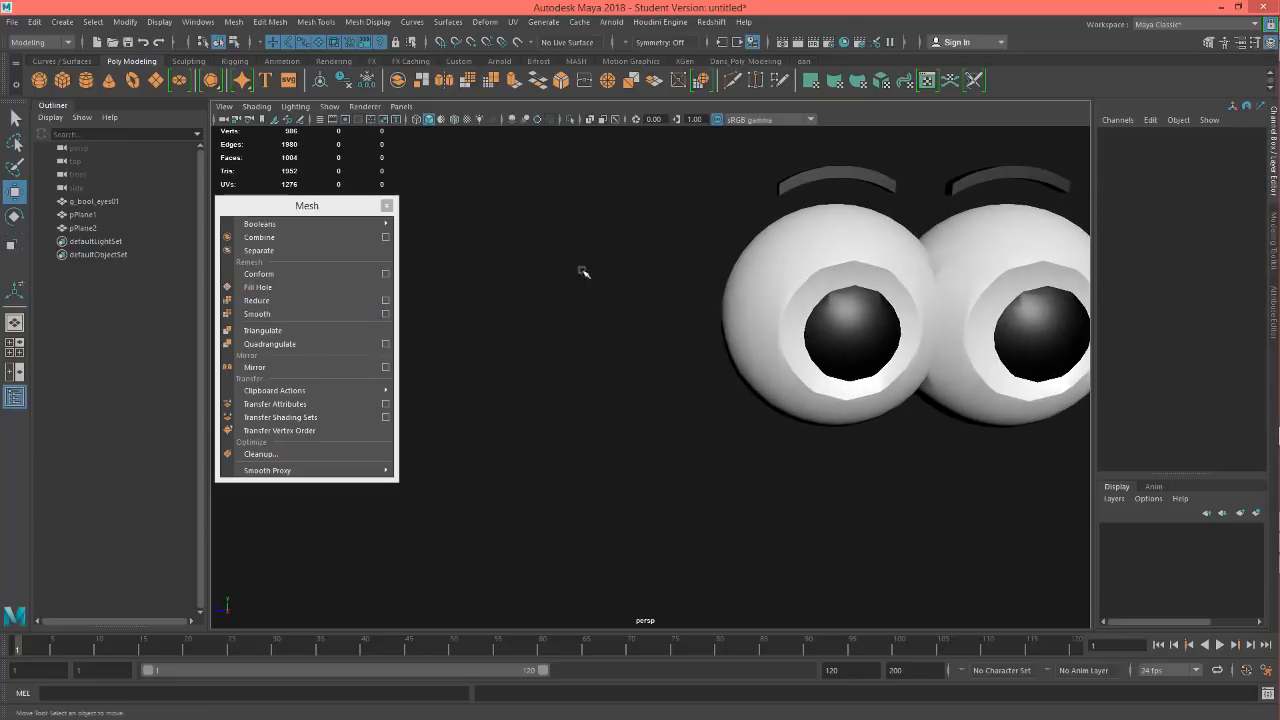
{"action": "left_click", "coordinate": [132, 80]}
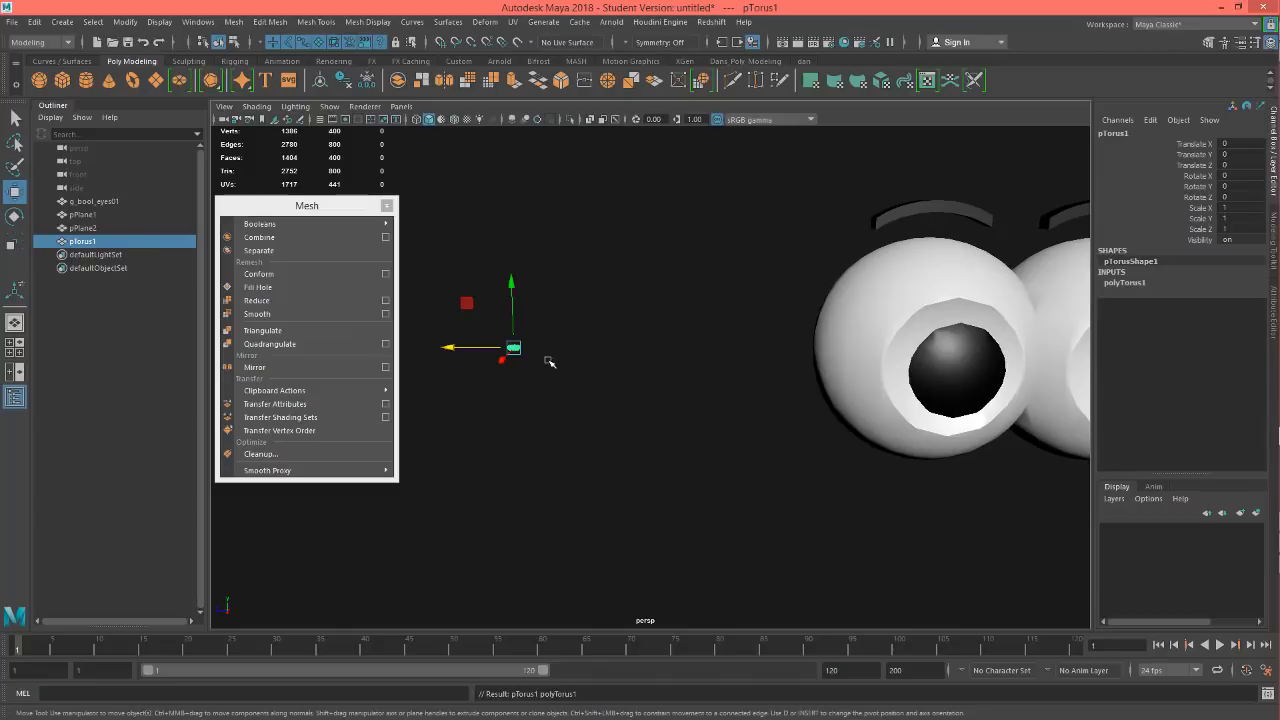
{"action": "key", "text": "r"}
{"action": "left_click_drag", "start_coordinate": [514, 347], "coordinate": [657, 256]}
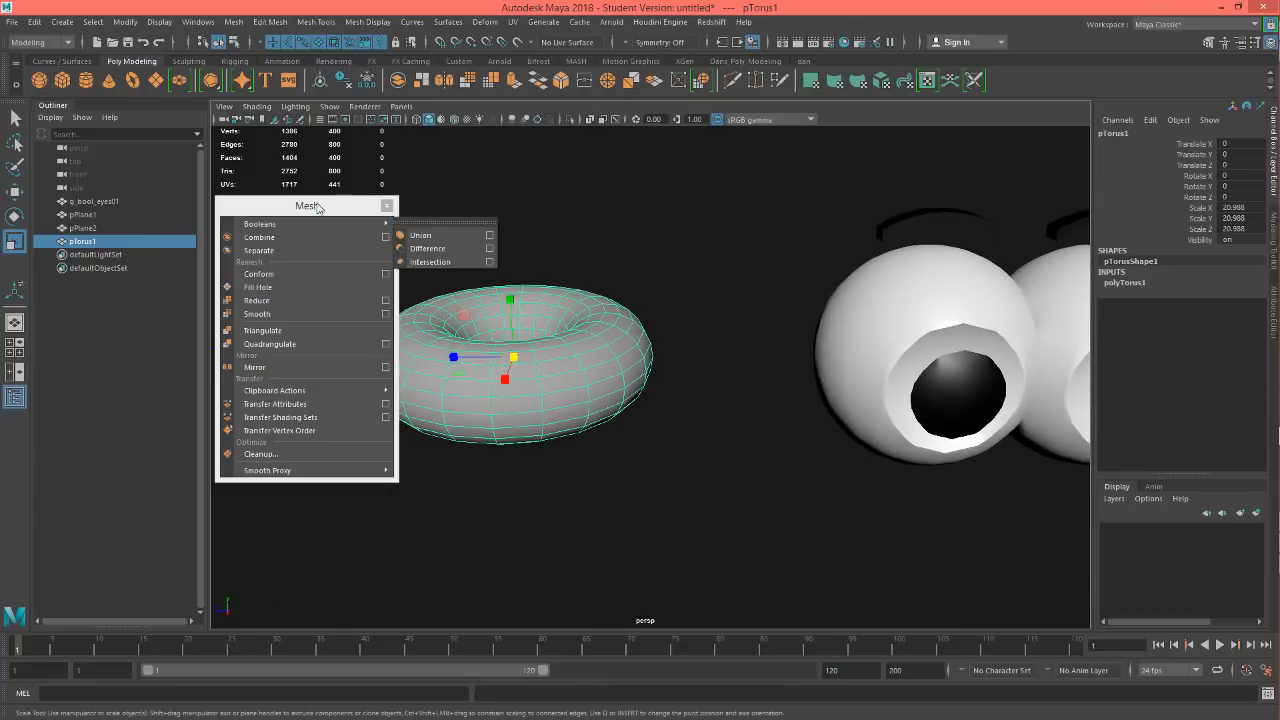
Step: Move the floating Mesh menu clear of the polygon statistics and locate the Poly Count option among the heads-up displays
{"action": "left_click", "coordinate": [318, 207]}
{"action": "left_click_drag", "start_coordinate": [320, 205], "coordinate": [324, 241]}
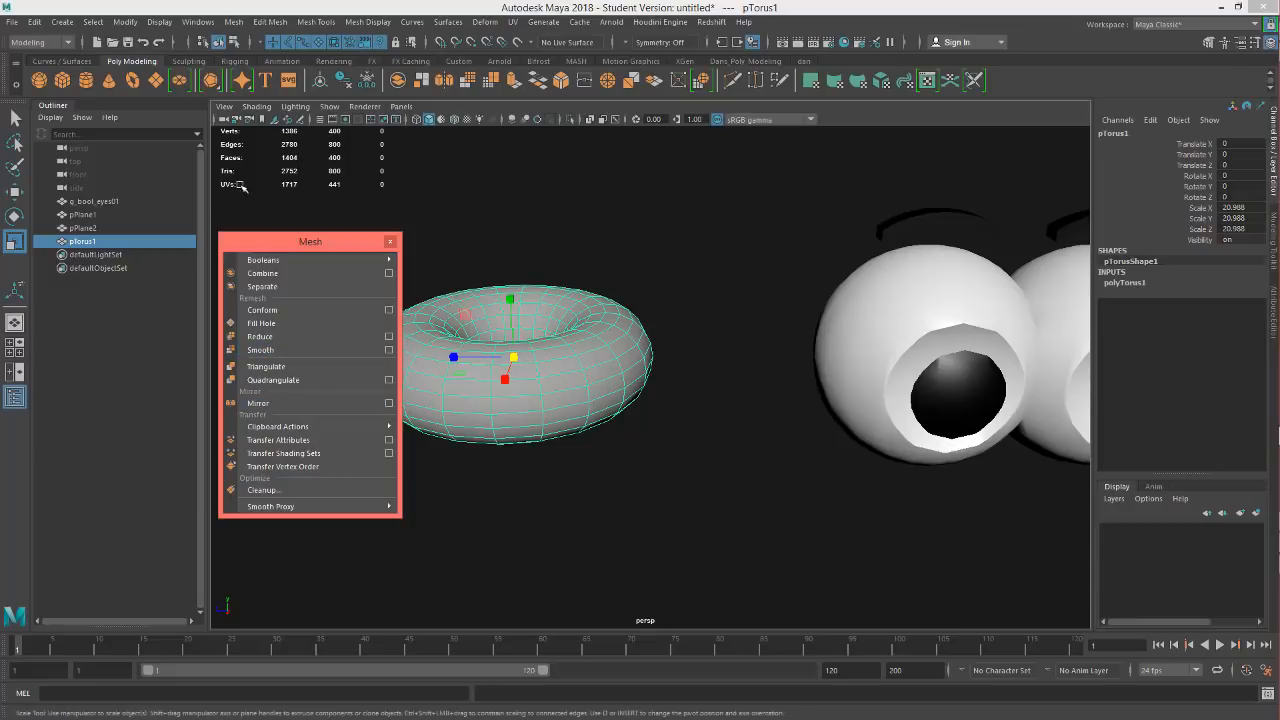
{"action": "left_click", "coordinate": [159, 23]}
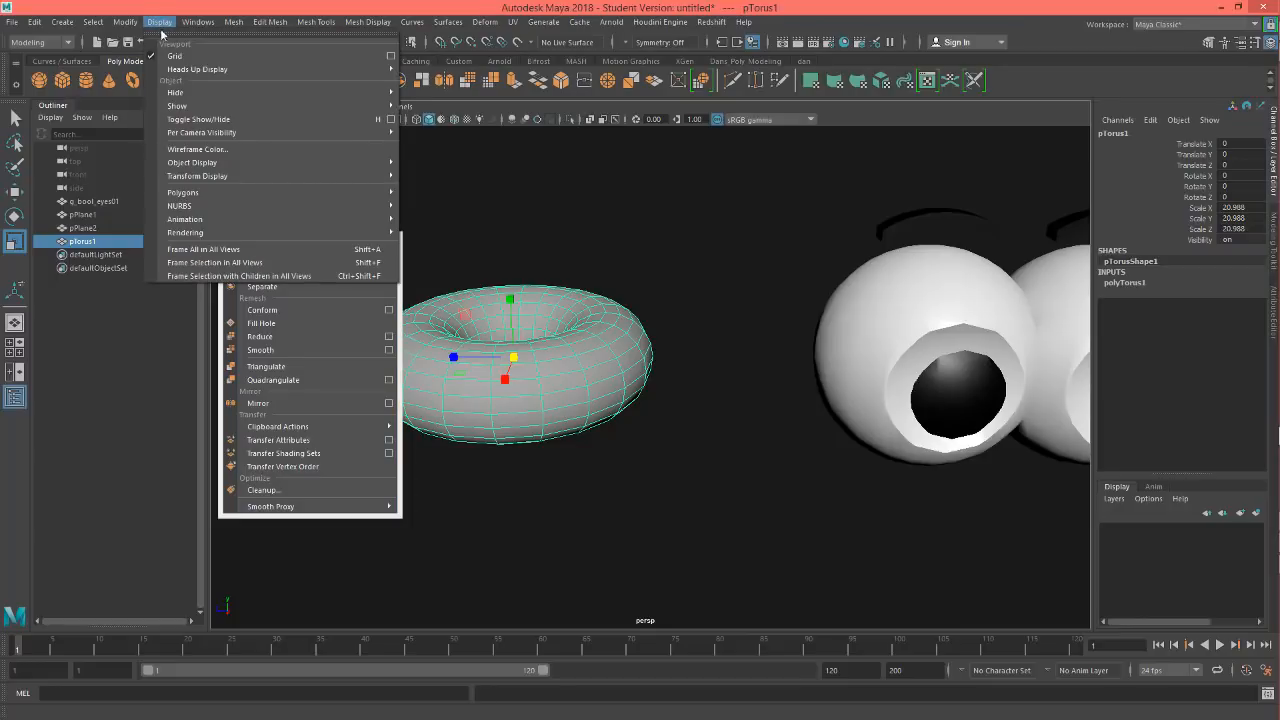
{"action": "mouse_move", "coordinate": [185, 70]}
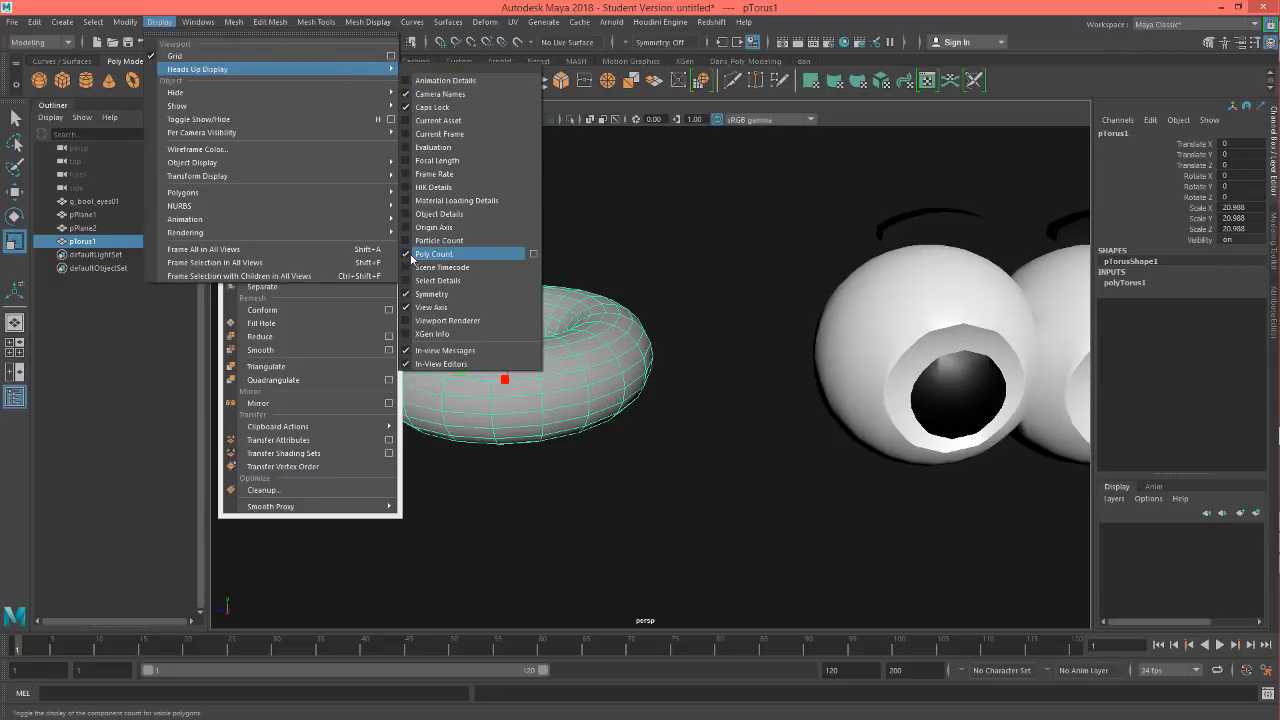
{"action": "left_click", "coordinate": [734, 220]}
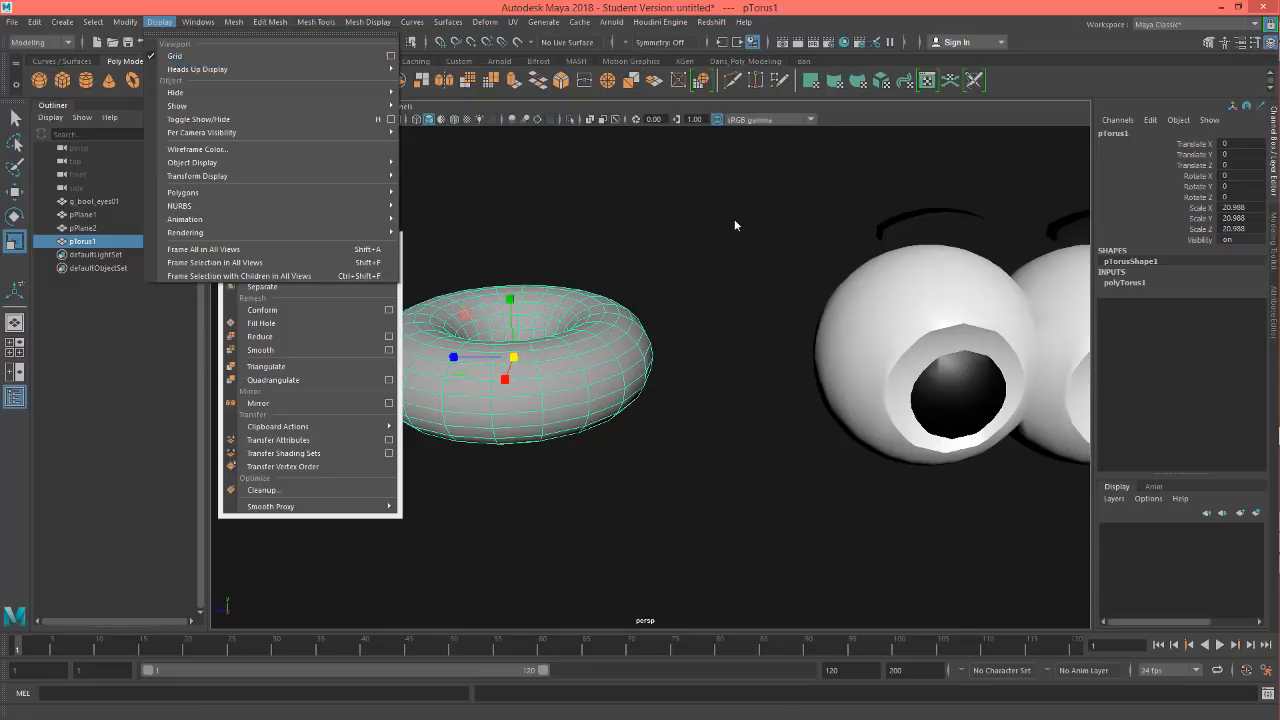
Step: Open the Reduce options for the selected torus and reset them to their default settings
{"action": "left_click", "coordinate": [565, 371]}
{"action": "middle_click_drag", "start_coordinate": [578, 360], "coordinate": [629, 353], "text": "alt"}
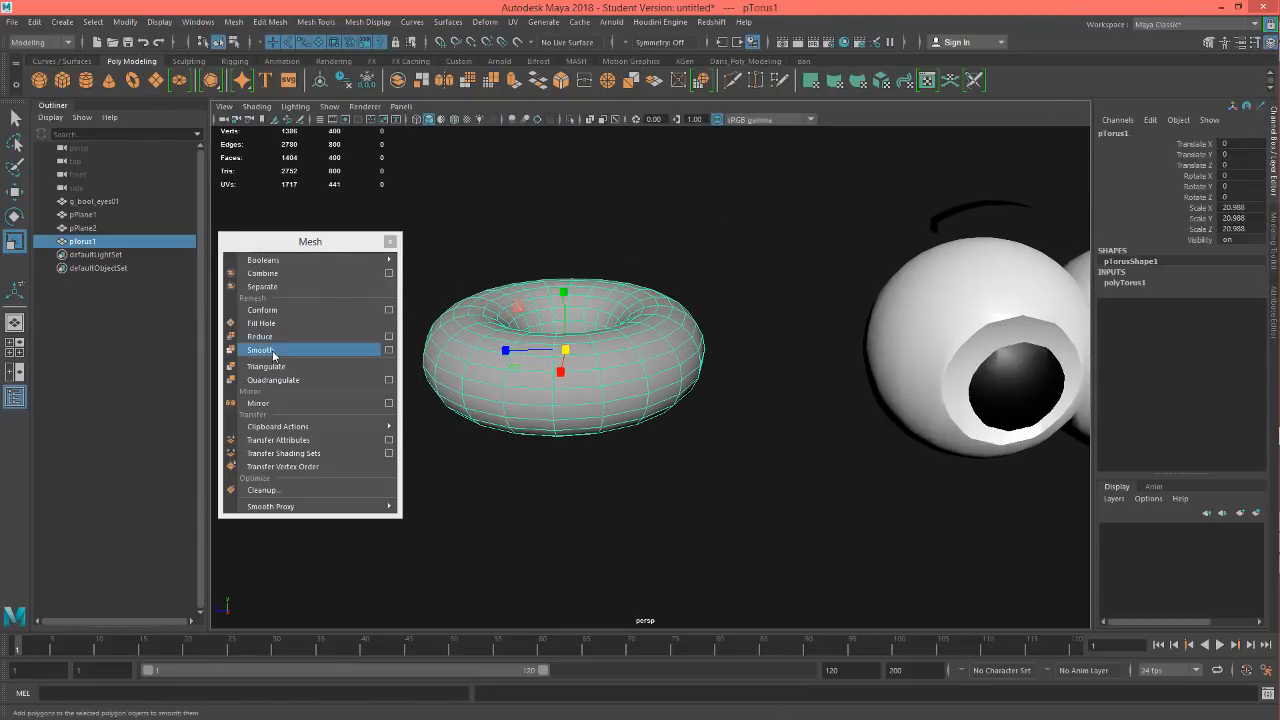
{"action": "left_click", "coordinate": [389, 336]}
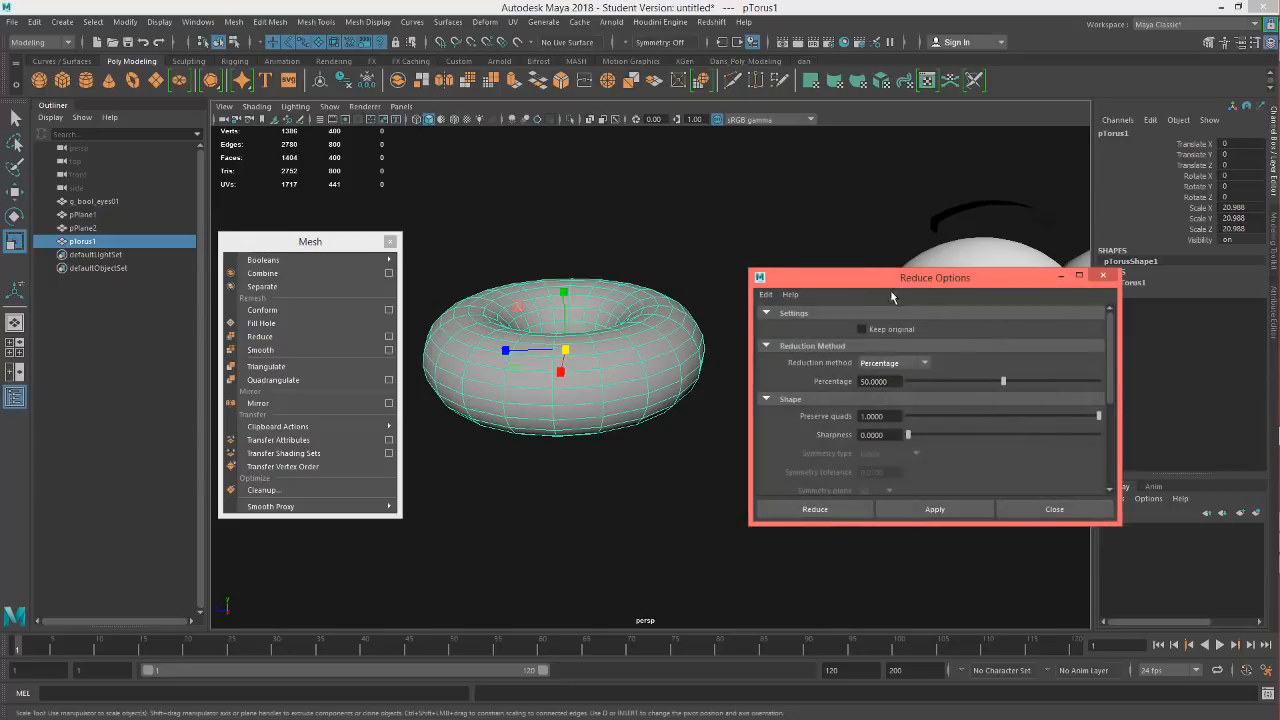
{"action": "left_click_drag", "start_coordinate": [869, 280], "coordinate": [864, 172]}
{"action": "left_click", "coordinate": [761, 187]}
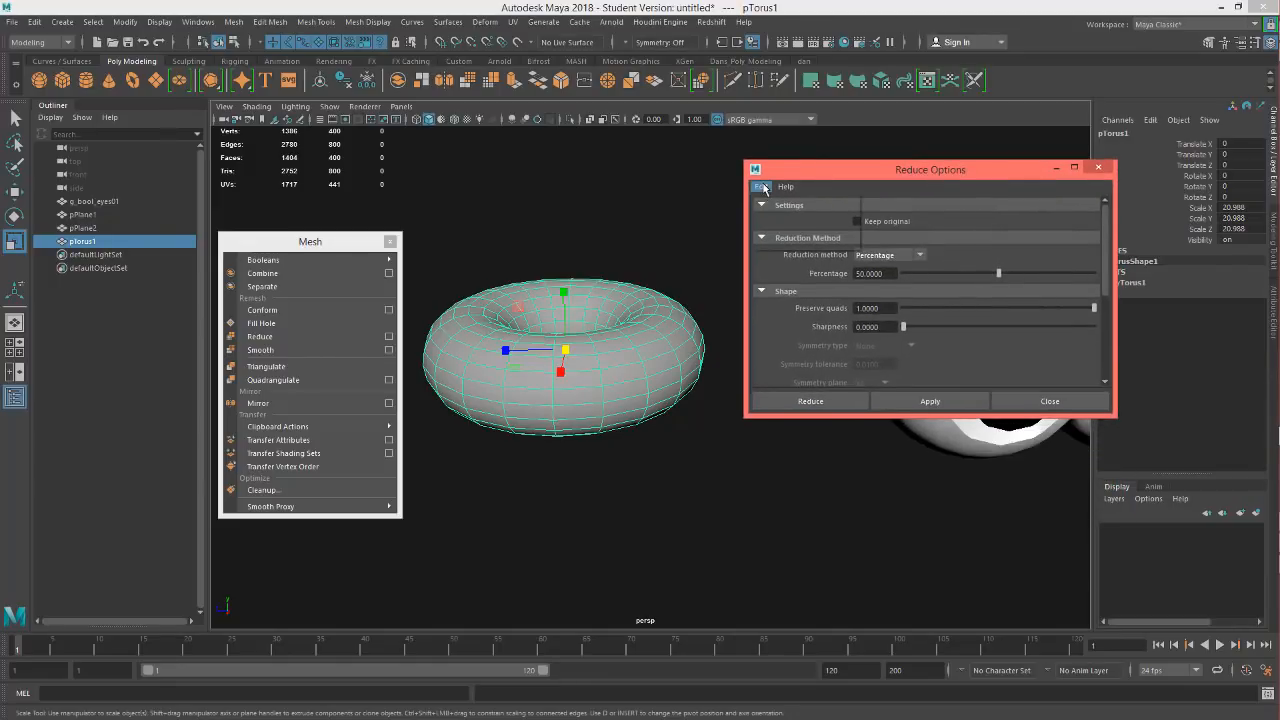
{"action": "left_click", "coordinate": [790, 213]}
{"action": "left_click_drag", "start_coordinate": [652, 391], "coordinate": [653, 393], "text": "alt"}
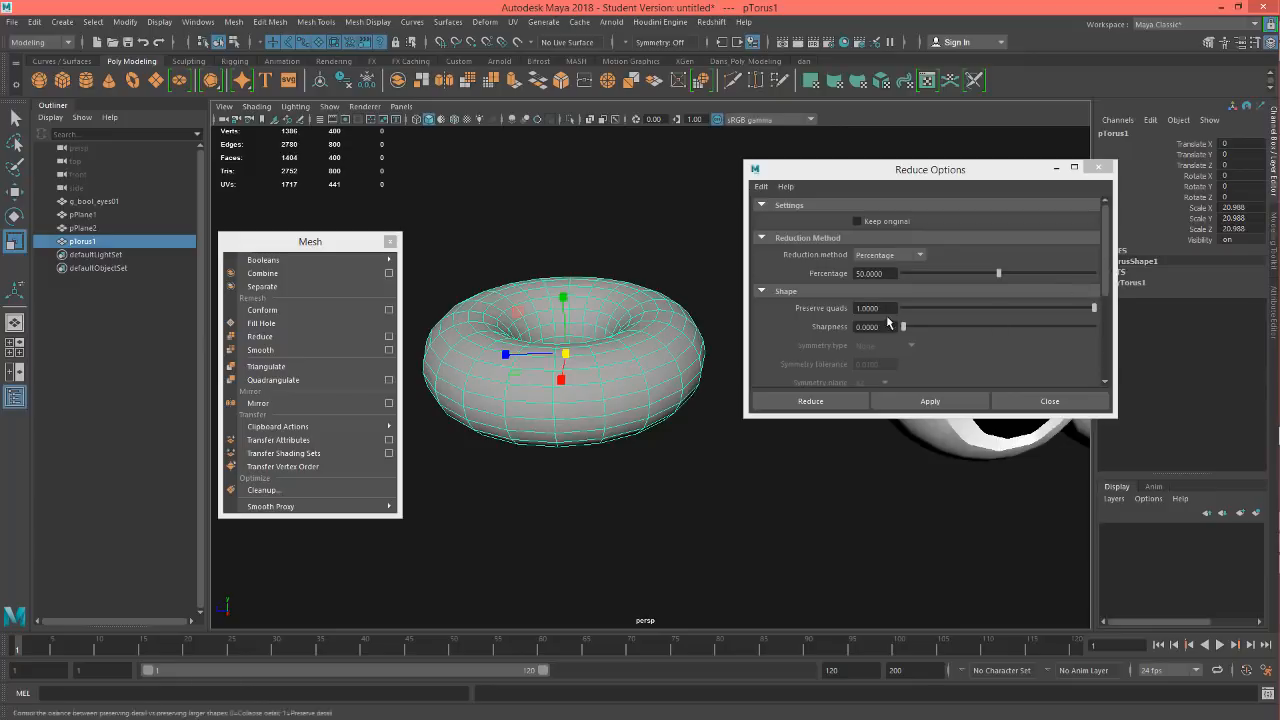
Step: Turn off all feature preservation in the Reduce options: mesh, UV, color and material borders, hard edges and crease edges
{"action": "left_click_drag", "start_coordinate": [1108, 253], "coordinate": [1106, 338]}
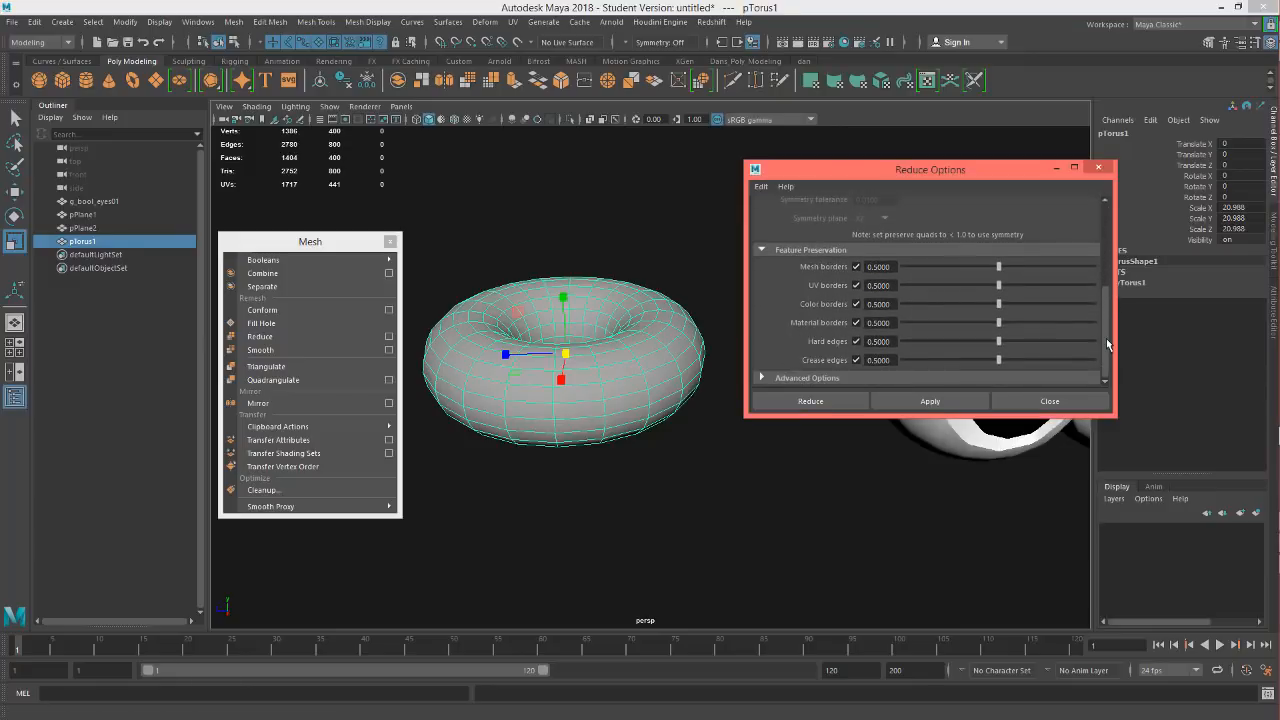
{"action": "left_click", "coordinate": [856, 266]}
{"action": "left_click", "coordinate": [856, 285]}
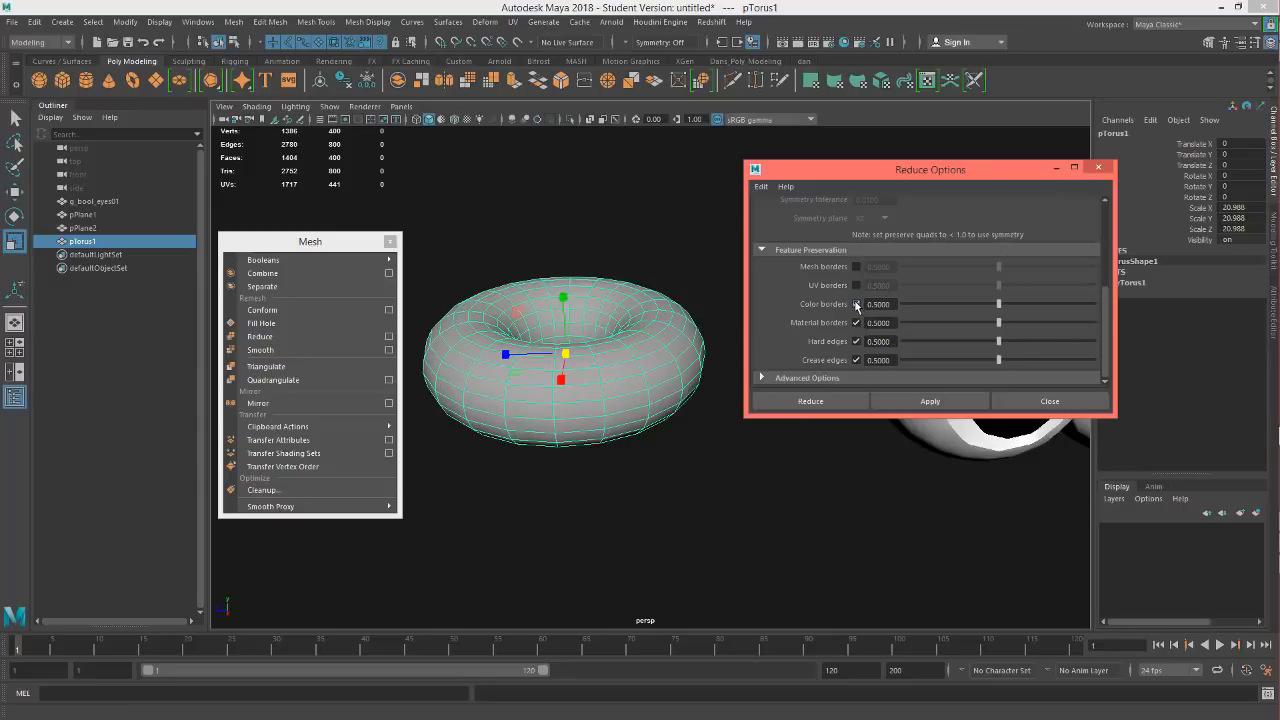
{"action": "left_click", "coordinate": [856, 304]}
{"action": "left_click", "coordinate": [856, 322]}
{"action": "left_click", "coordinate": [856, 341]}
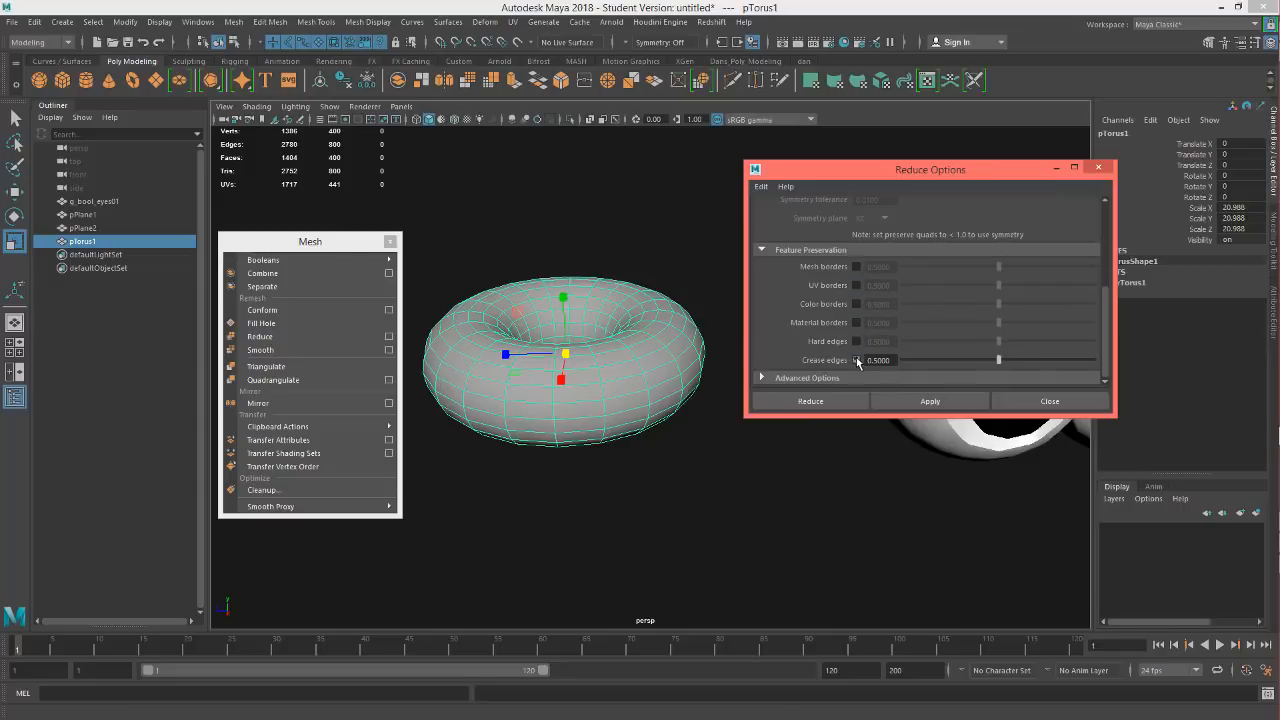
{"action": "left_click", "coordinate": [856, 360]}
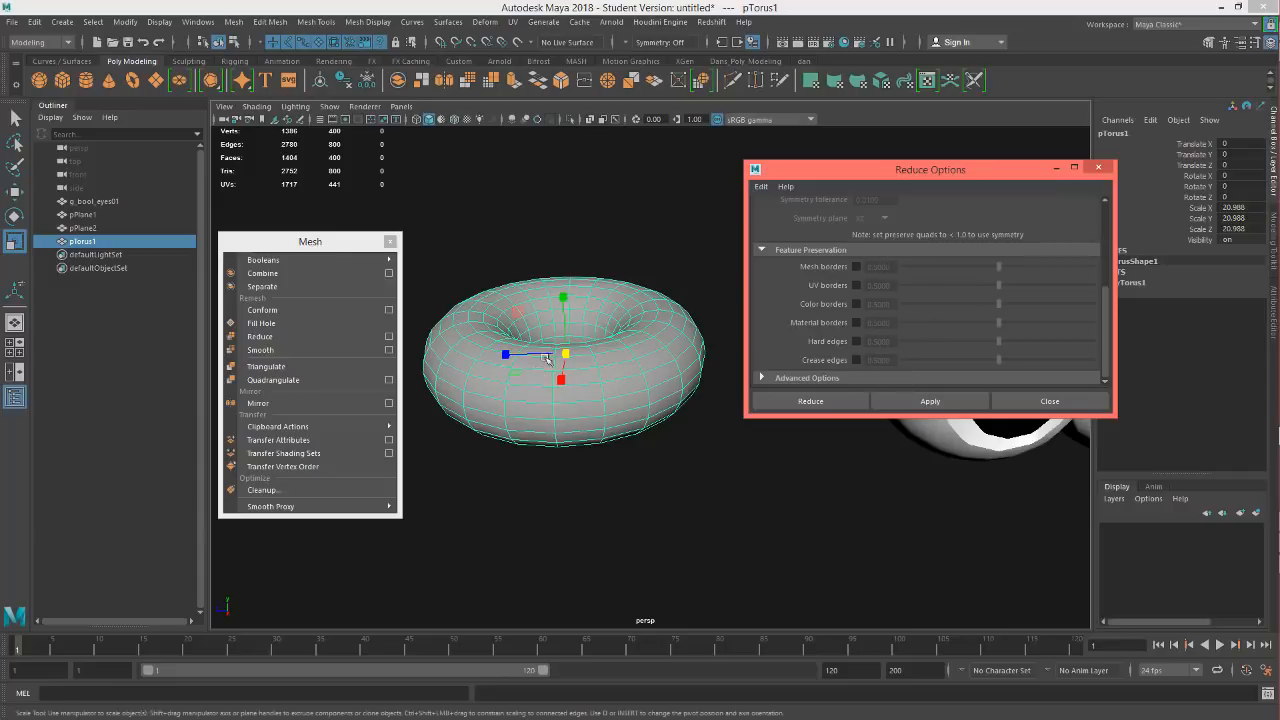
Step: Apply Reduce to the torus at 50 percent and inspect the lighter mesh from several angles
{"action": "left_click_drag", "start_coordinate": [606, 403], "coordinate": [600, 404], "text": "alt"}
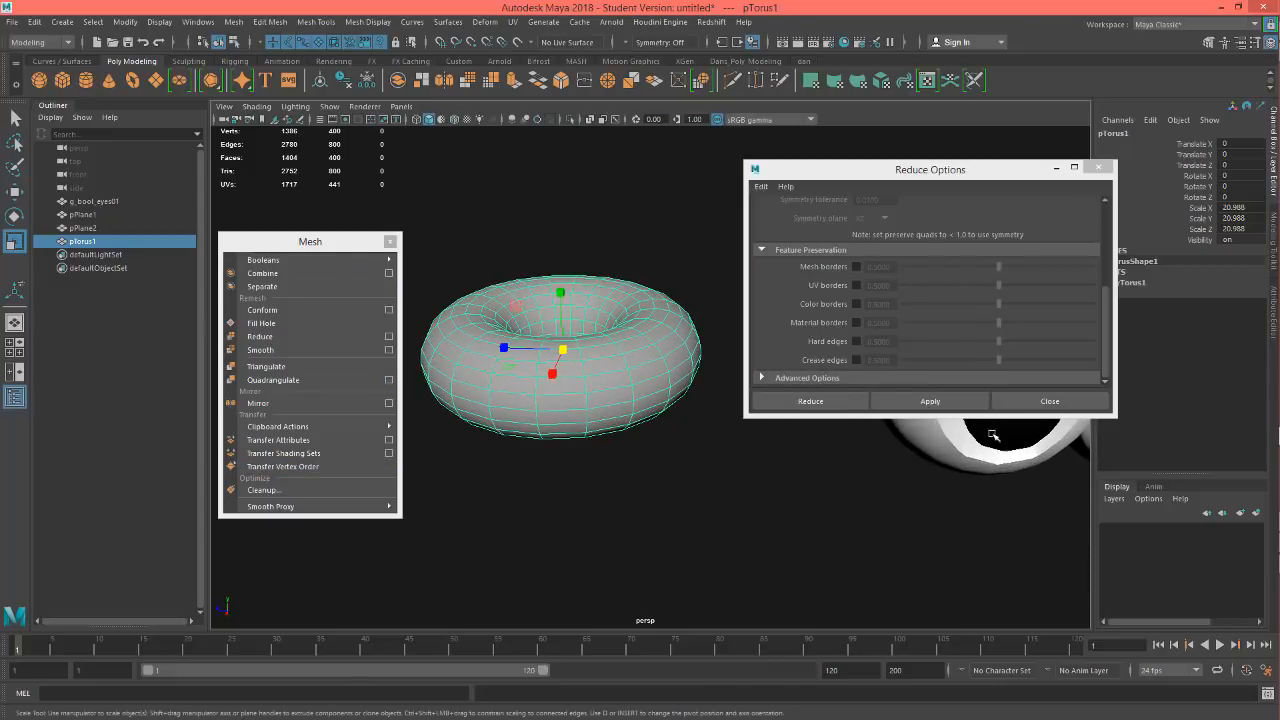
{"action": "left_click", "coordinate": [915, 398]}
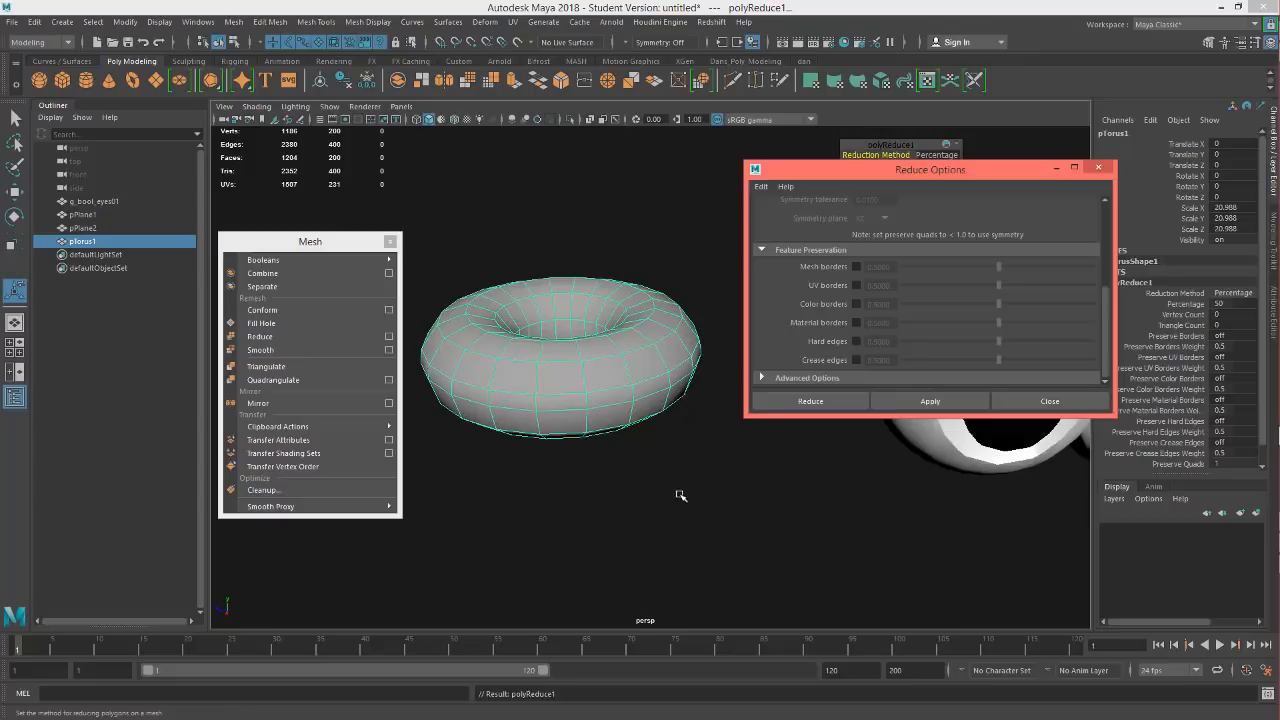
{"action": "mouse_move", "coordinate": [680, 495]}
{"action": "left_mouse_down", "text": "alt"}
{"action": "mouse_move", "coordinate": [680, 416]}
{"action": "mouse_move", "coordinate": [672, 434]}
{"action": "mouse_move", "coordinate": [691, 501]}
{"action": "left_mouse_up", "text": "alt"}
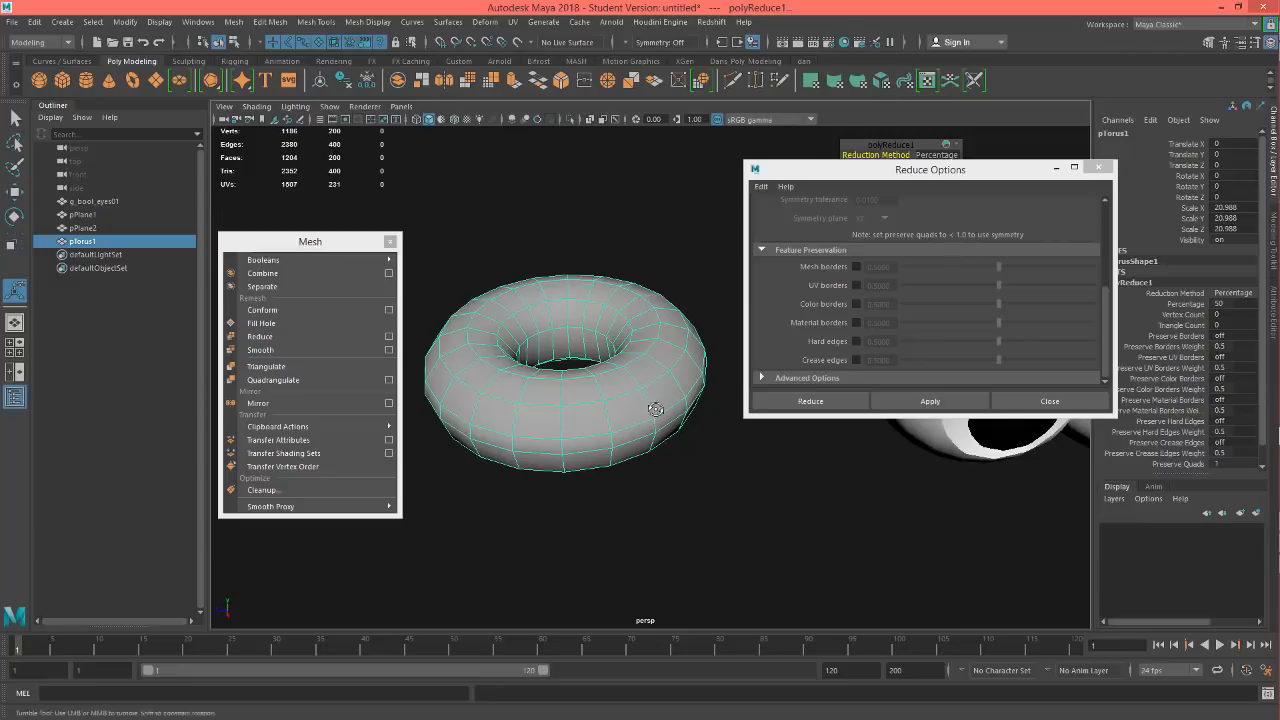
{"action": "left_click_drag", "start_coordinate": [657, 408], "coordinate": [674, 452], "text": "alt"}
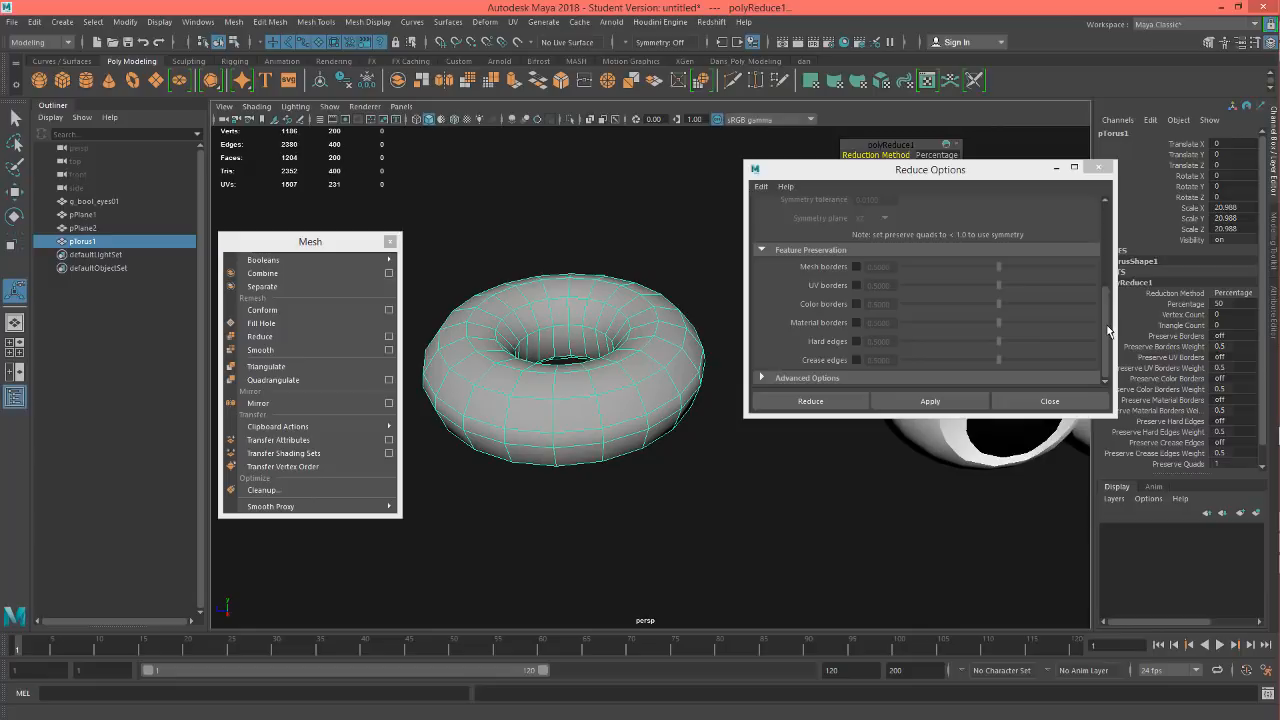
{"action": "mouse_move", "coordinate": [1108, 331]}
{"action": "left_mouse_down"}
{"action": "mouse_move", "coordinate": [1109, 300]}
{"action": "mouse_move", "coordinate": [1111, 334]}
{"action": "left_mouse_up"}
{"action": "left_click_drag", "start_coordinate": [677, 477], "coordinate": [601, 438], "text": "alt"}
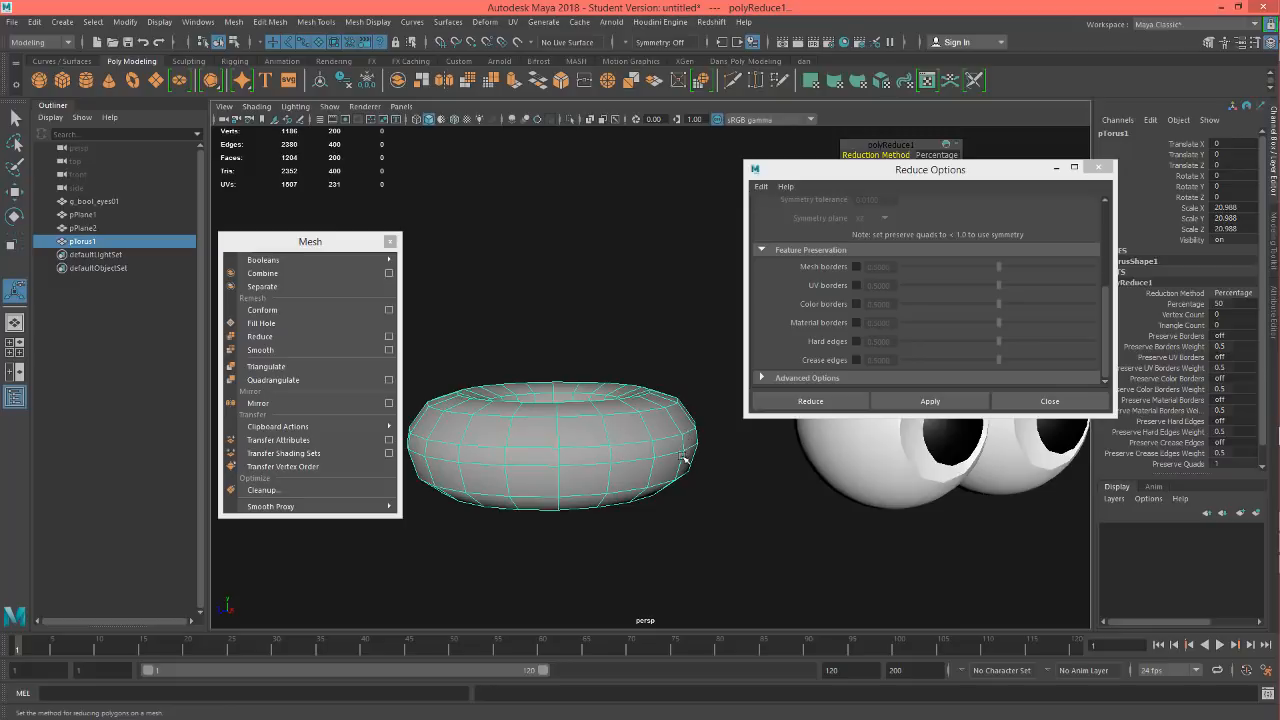
Step: Select the horizontal edge loop around the torus's outer side and slide it upward with the Slide Edge tool
{"action": "right_click_drag", "start_coordinate": [674, 322], "coordinate": [668, 288]}
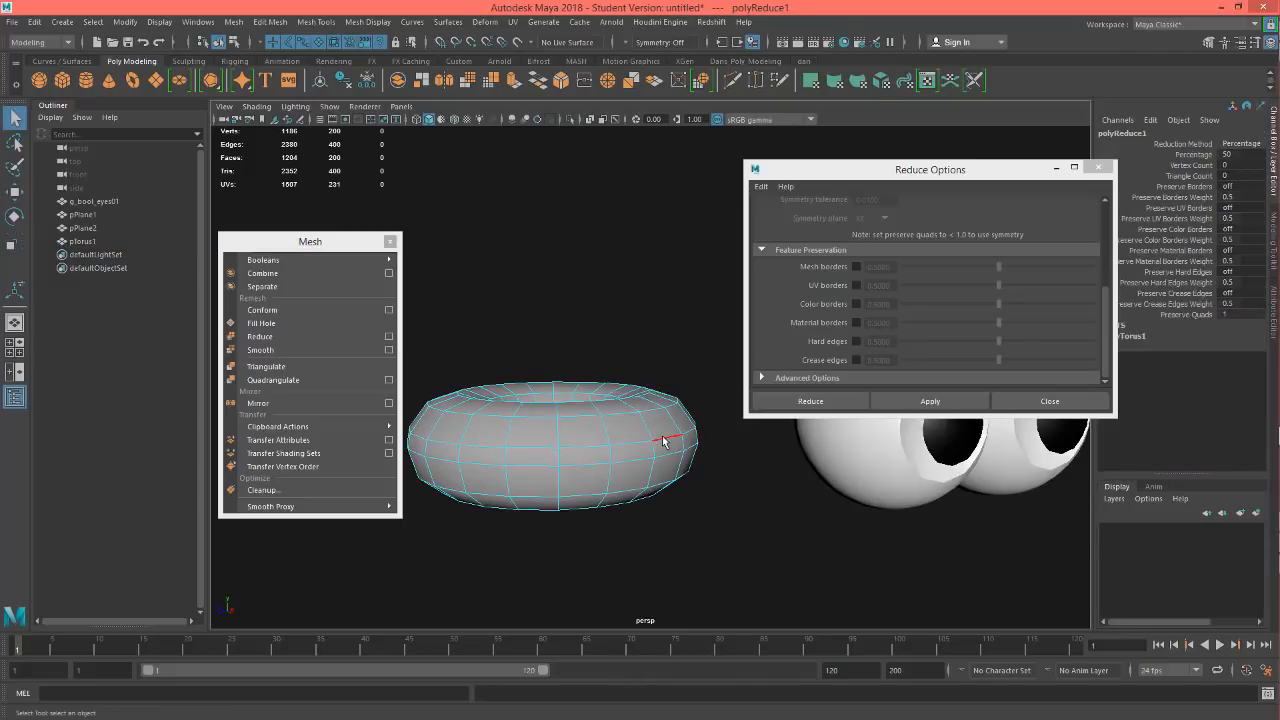
{"action": "double_click", "coordinate": [663, 440]}
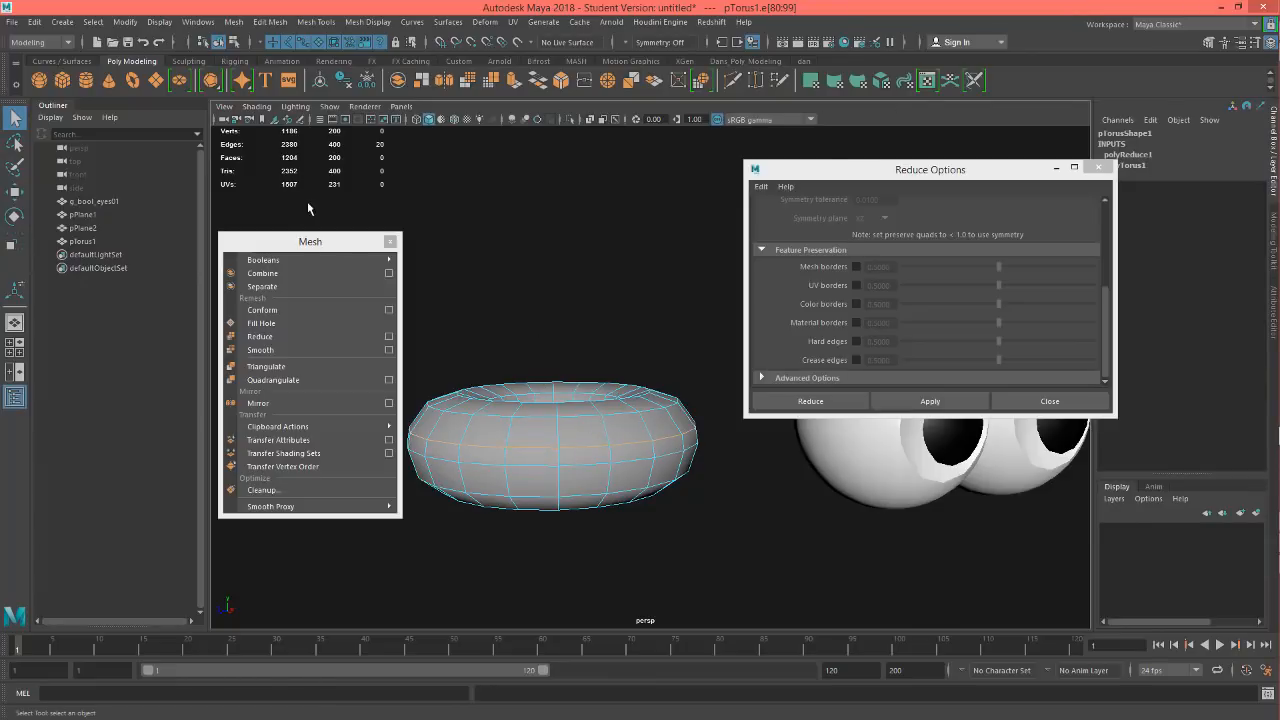
{"action": "left_click", "coordinate": [318, 22]}
{"action": "mouse_move", "coordinate": [374, 24]}
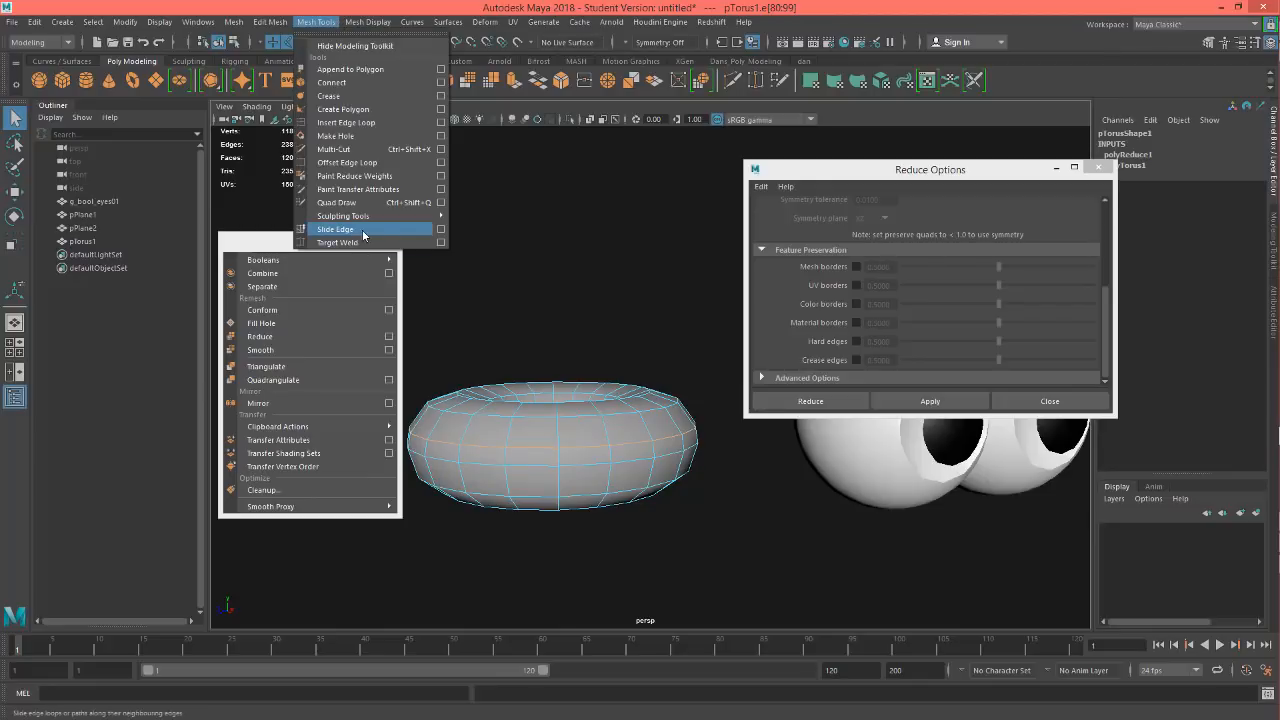
{"action": "left_click", "coordinate": [363, 232]}
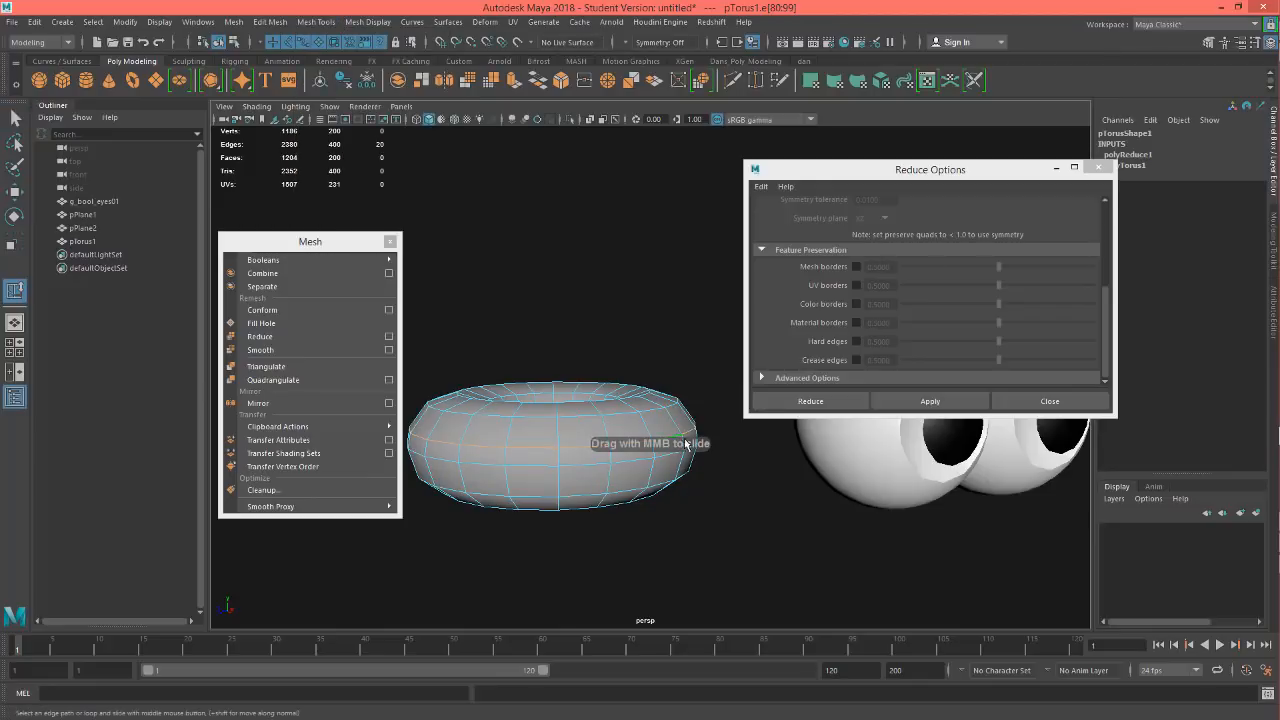
{"action": "middle_click_drag", "start_coordinate": [680, 431], "coordinate": [663, 421]}
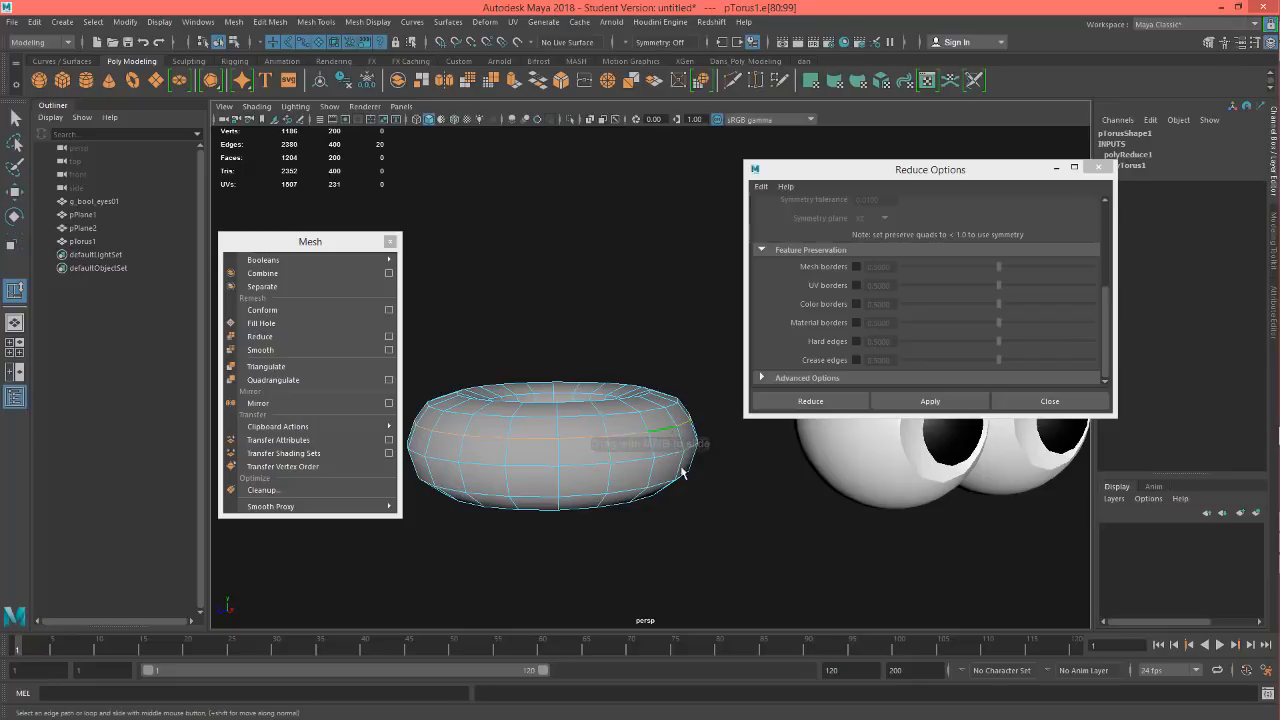
{"action": "mouse_move", "coordinate": [688, 494]}
{"action": "left_mouse_down", "text": "alt"}
{"action": "mouse_move", "coordinate": [657, 486]}
{"action": "mouse_move", "coordinate": [686, 496]}
{"action": "left_mouse_up", "text": "alt"}
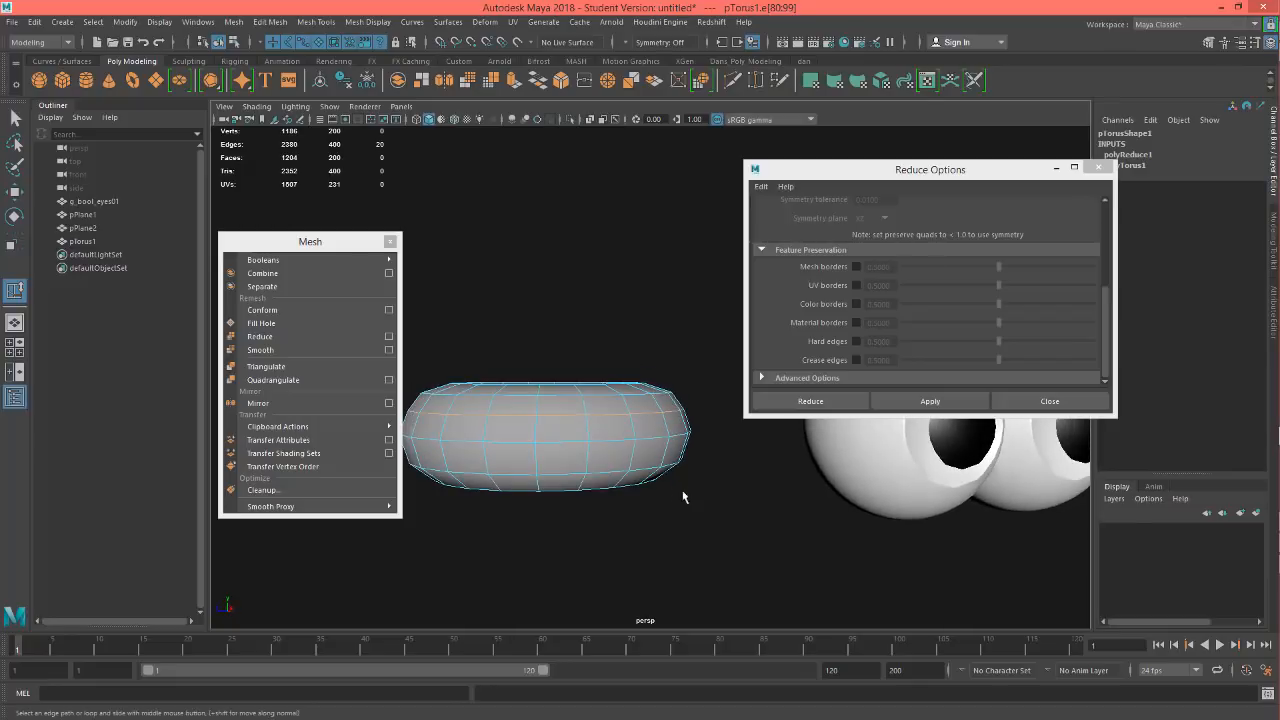
Step: Close the Reduce options, set the Modeling Toolkit's transform constraint to Edge Slide and slide the next lower outer edge loop of the torus downward
{"action": "left_click", "coordinate": [1210, 42]}
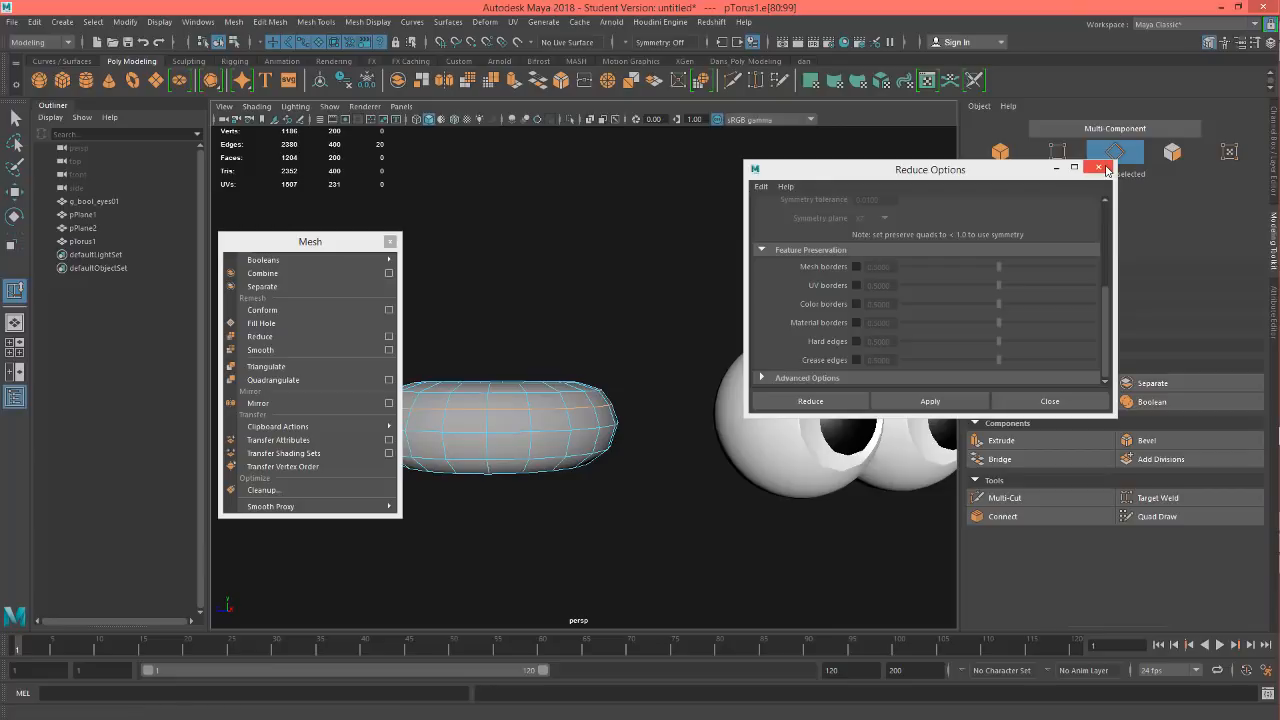
{"action": "left_click", "coordinate": [1099, 167]}
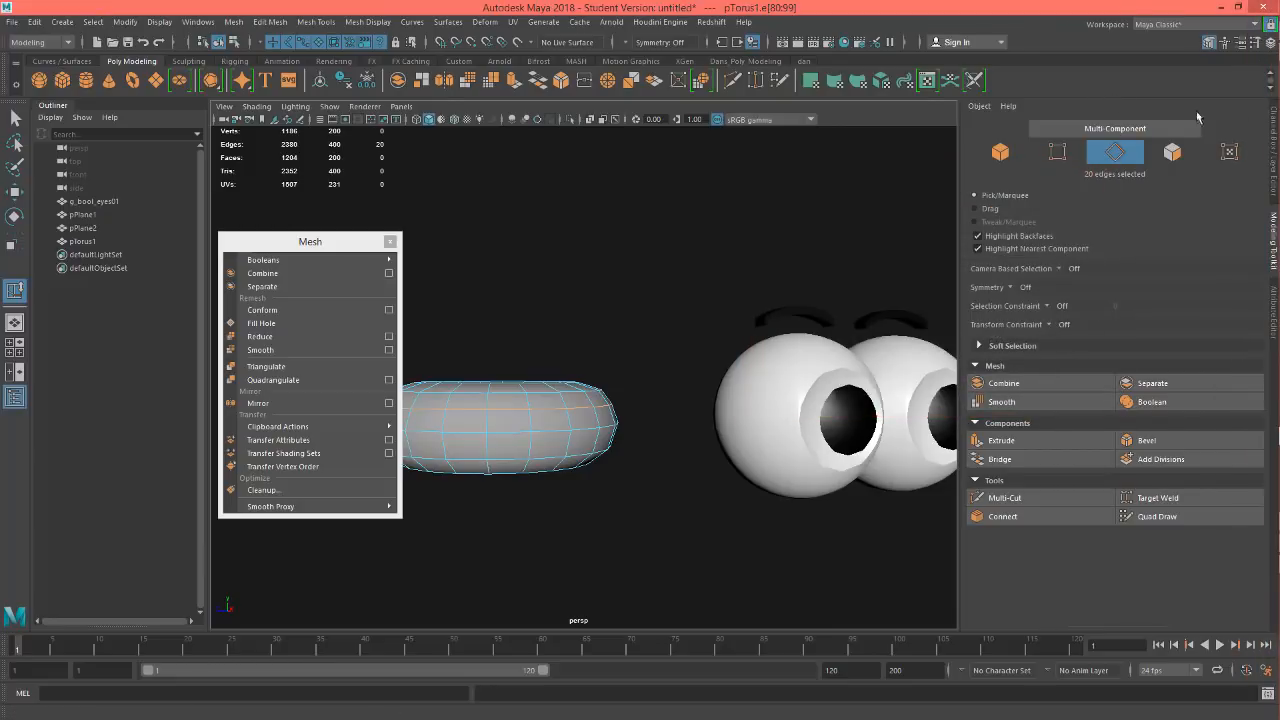
{"action": "left_click", "coordinate": [1050, 325]}
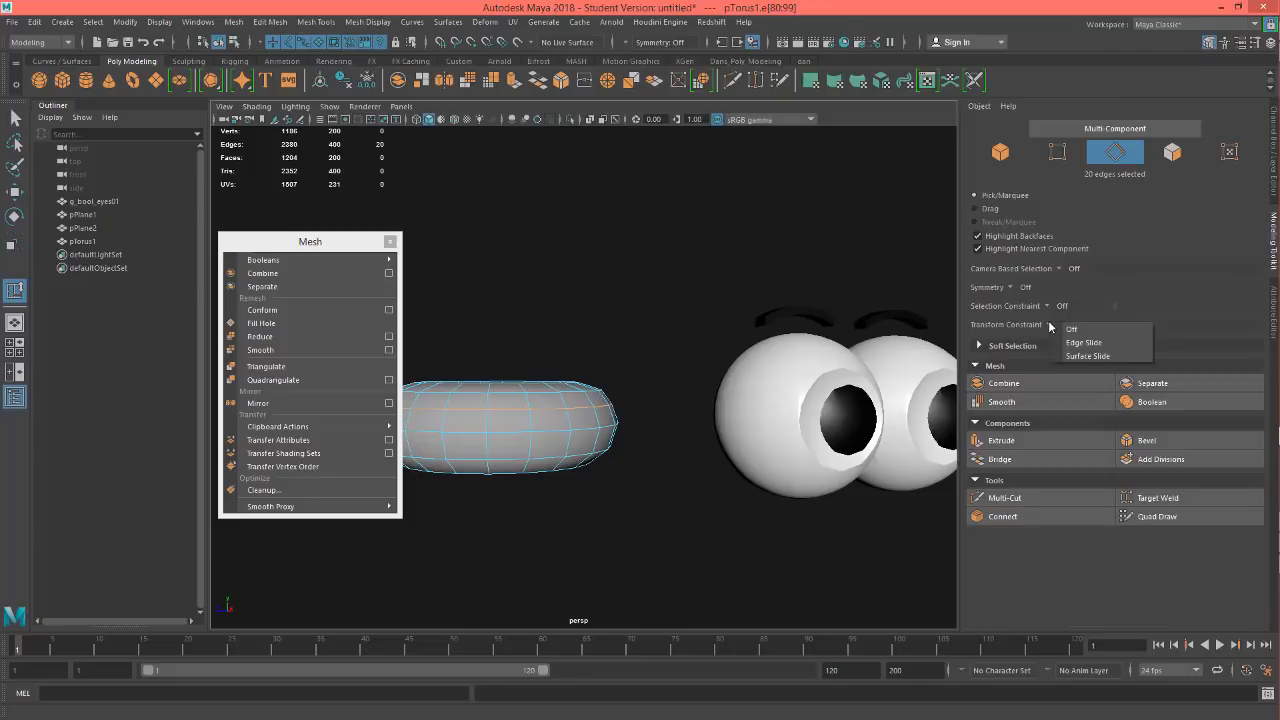
{"action": "left_click", "coordinate": [1094, 343]}
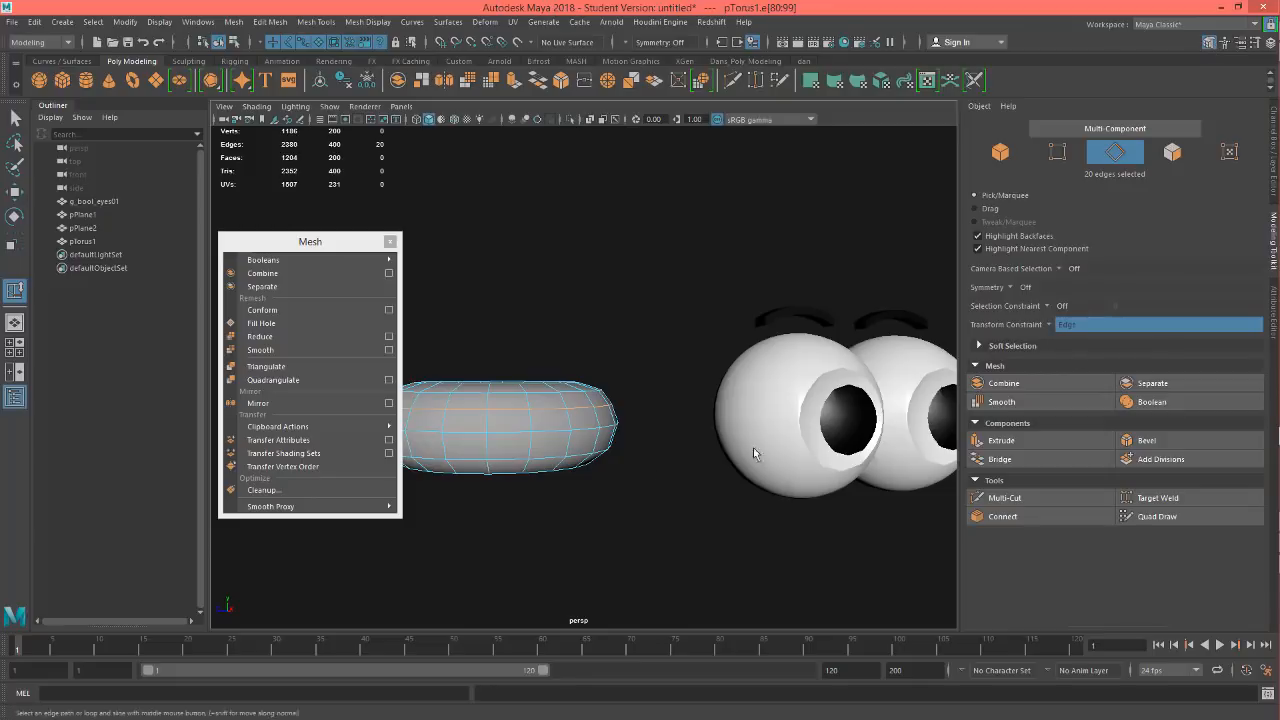
{"action": "double_click", "coordinate": [578, 431]}
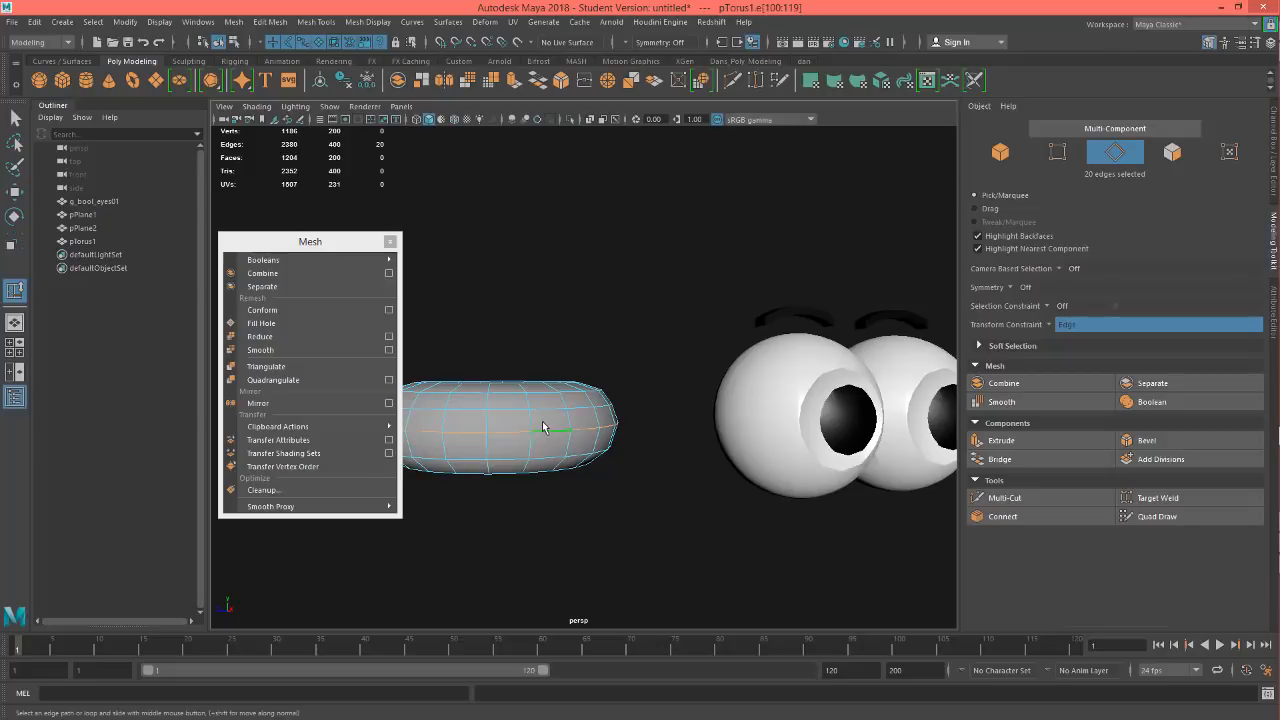
{"action": "key", "text": "w"}
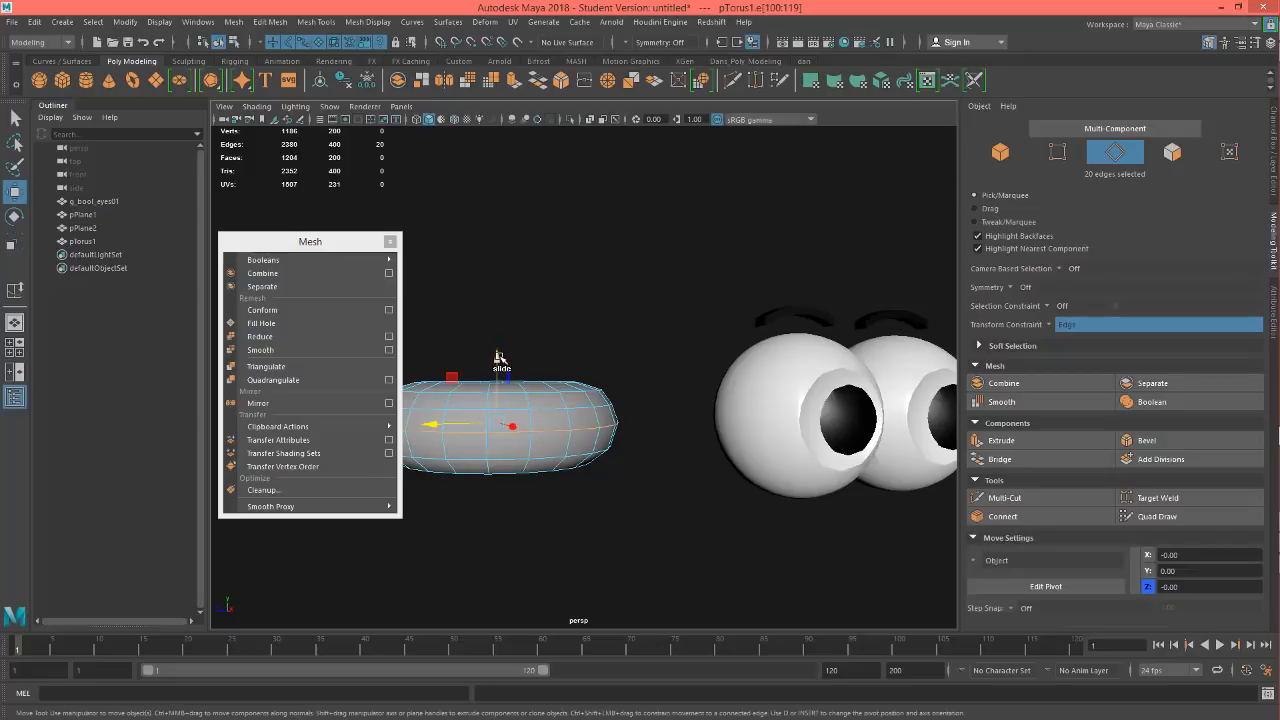
{"action": "left_click_drag", "start_coordinate": [499, 356], "coordinate": [683, 390], "text": "ctrl+shift"}
{"action": "right_click_drag", "start_coordinate": [683, 390], "coordinate": [681, 508], "text": "alt"}
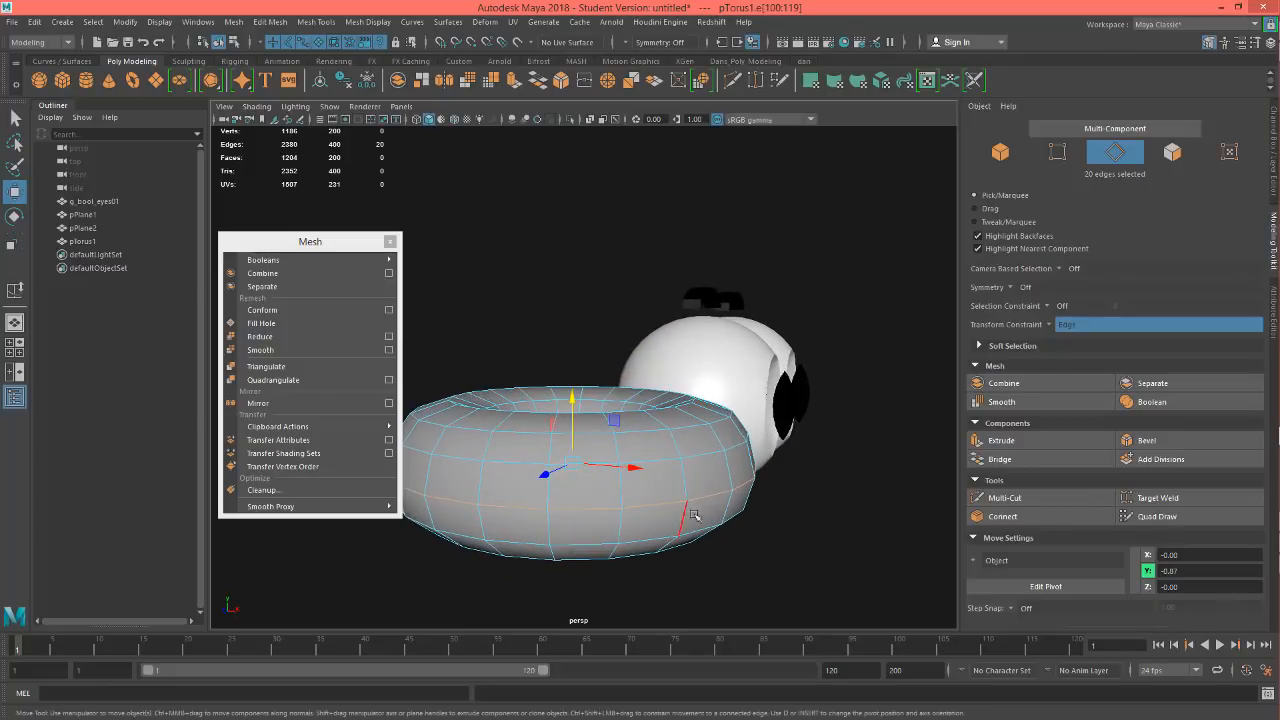
Step: Try moving a single outer vertex of the torus along X with the transform constraint set to Surface Slide
{"action": "left_click", "coordinate": [1058, 326]}
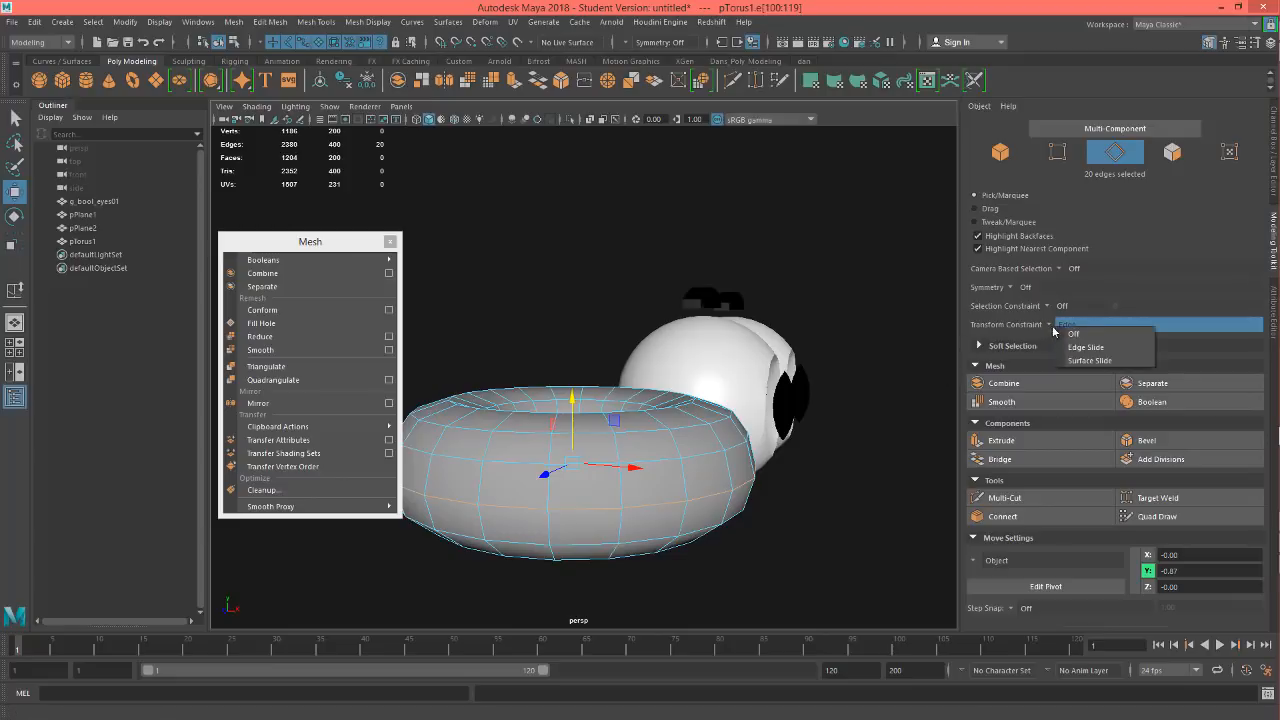
{"action": "left_click", "coordinate": [1090, 364]}
{"action": "right_click_drag", "start_coordinate": [683, 463], "coordinate": [626, 323]}
{"action": "left_click", "coordinate": [679, 459]}
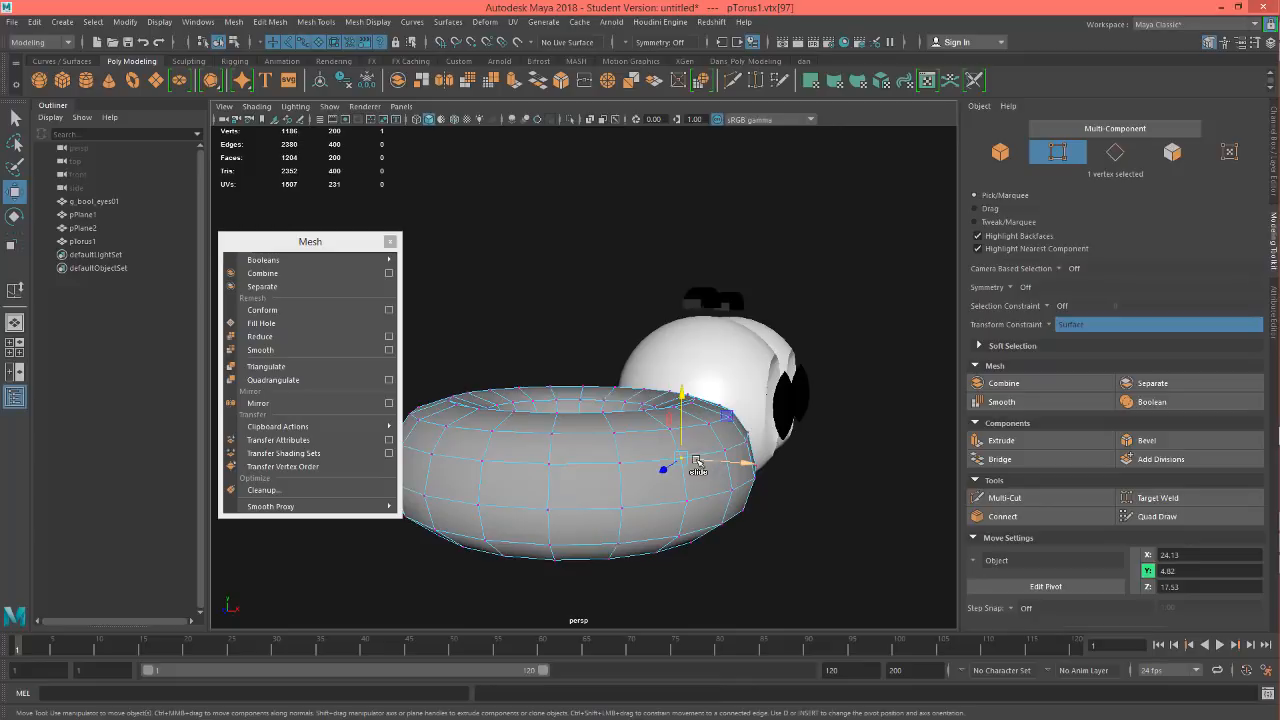
{"action": "mouse_move", "coordinate": [714, 466]}
{"action": "left_mouse_down"}
{"action": "mouse_move", "coordinate": [753, 476]}
{"action": "mouse_move", "coordinate": [740, 456]}
{"action": "mouse_move", "coordinate": [742, 484]}
{"action": "mouse_move", "coordinate": [745, 468]}
{"action": "mouse_move", "coordinate": [733, 485]}
{"action": "mouse_move", "coordinate": [726, 476]}
{"action": "left_mouse_up"}
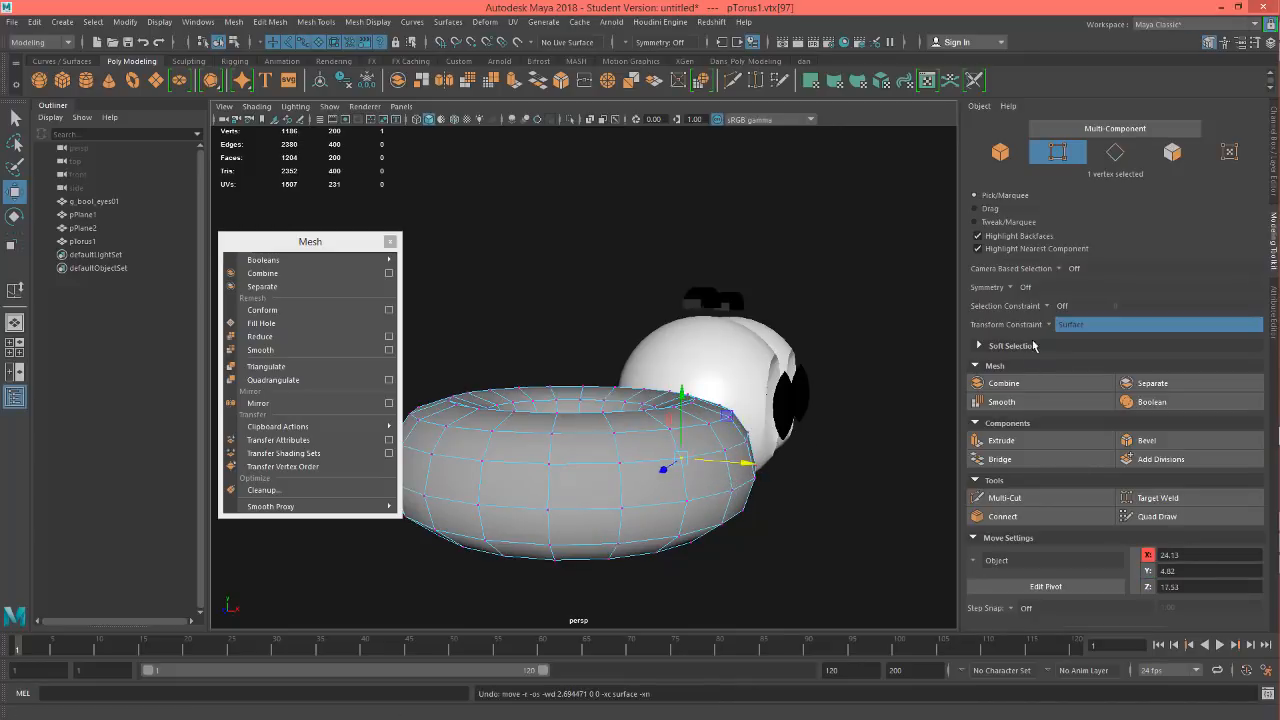
Step: Try sliding the same torus vertex along its vertical edge with the transform constraint set to Edge Slide
{"action": "left_click", "coordinate": [1049, 328]}
{"action": "left_click", "coordinate": [1076, 346]}
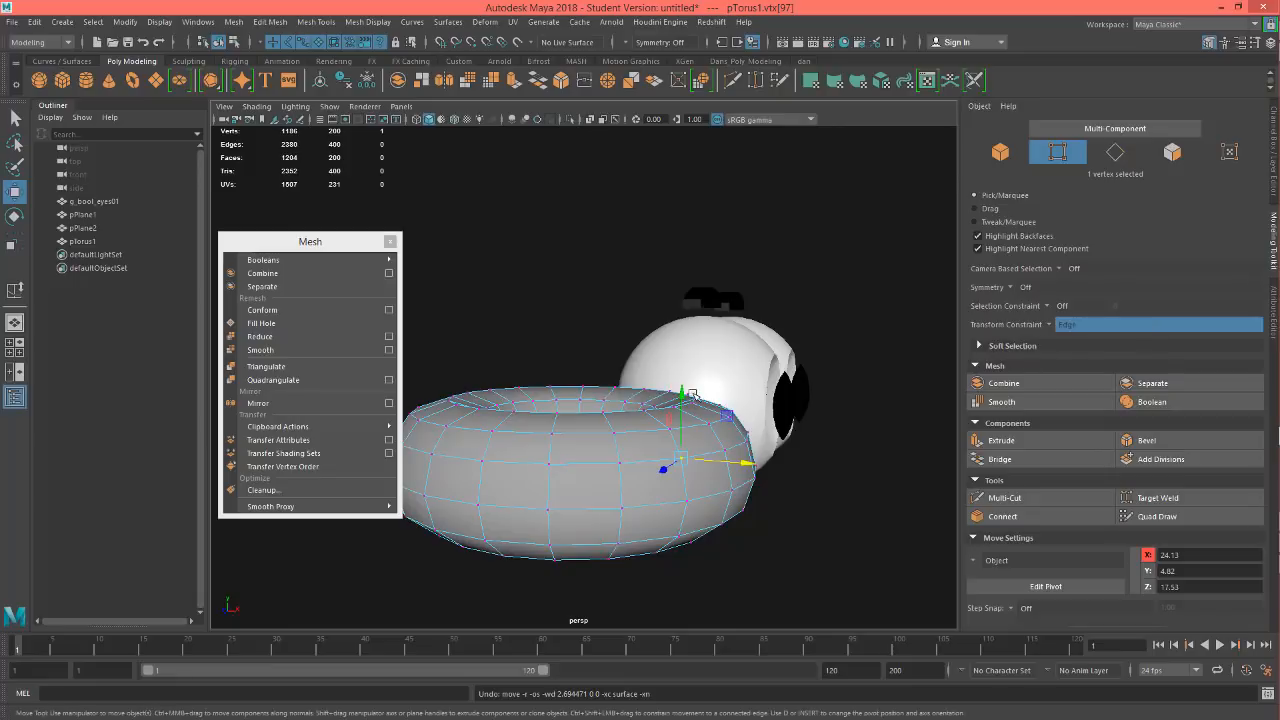
{"action": "left_click_drag", "start_coordinate": [683, 432], "coordinate": [681, 412]}
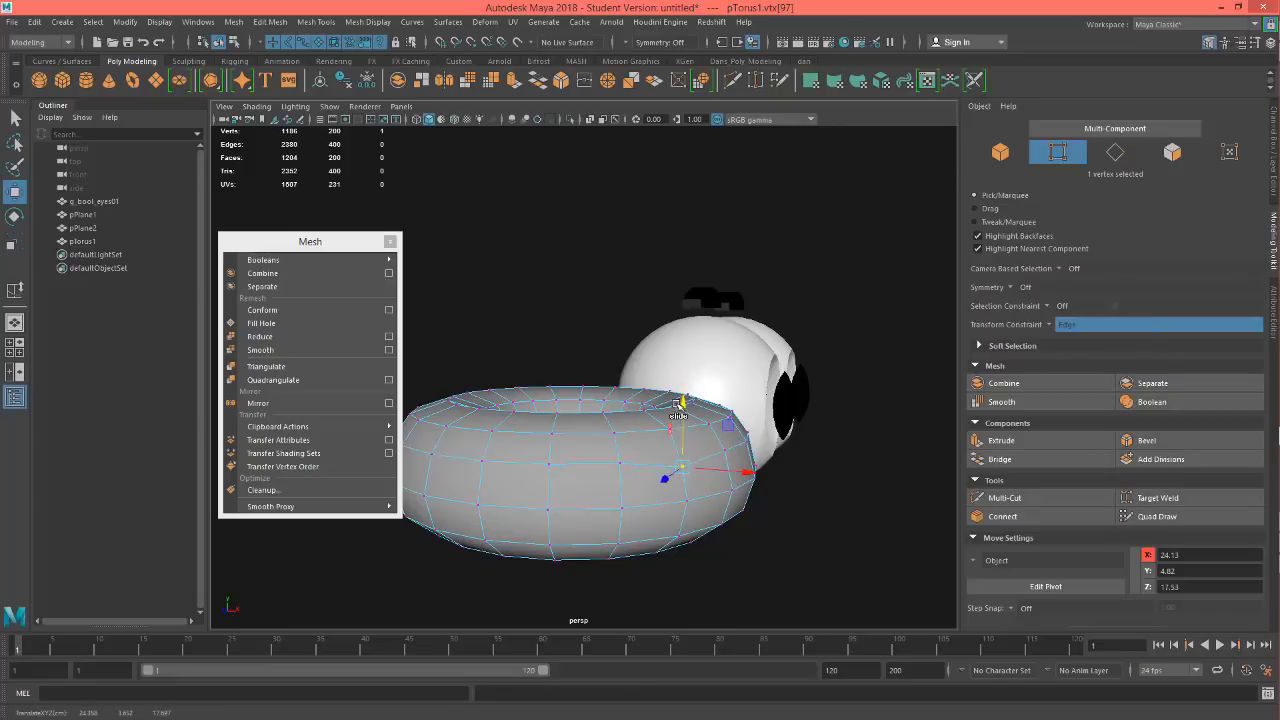
{"action": "left_click_drag", "start_coordinate": [704, 568], "coordinate": [668, 538], "text": "alt"}
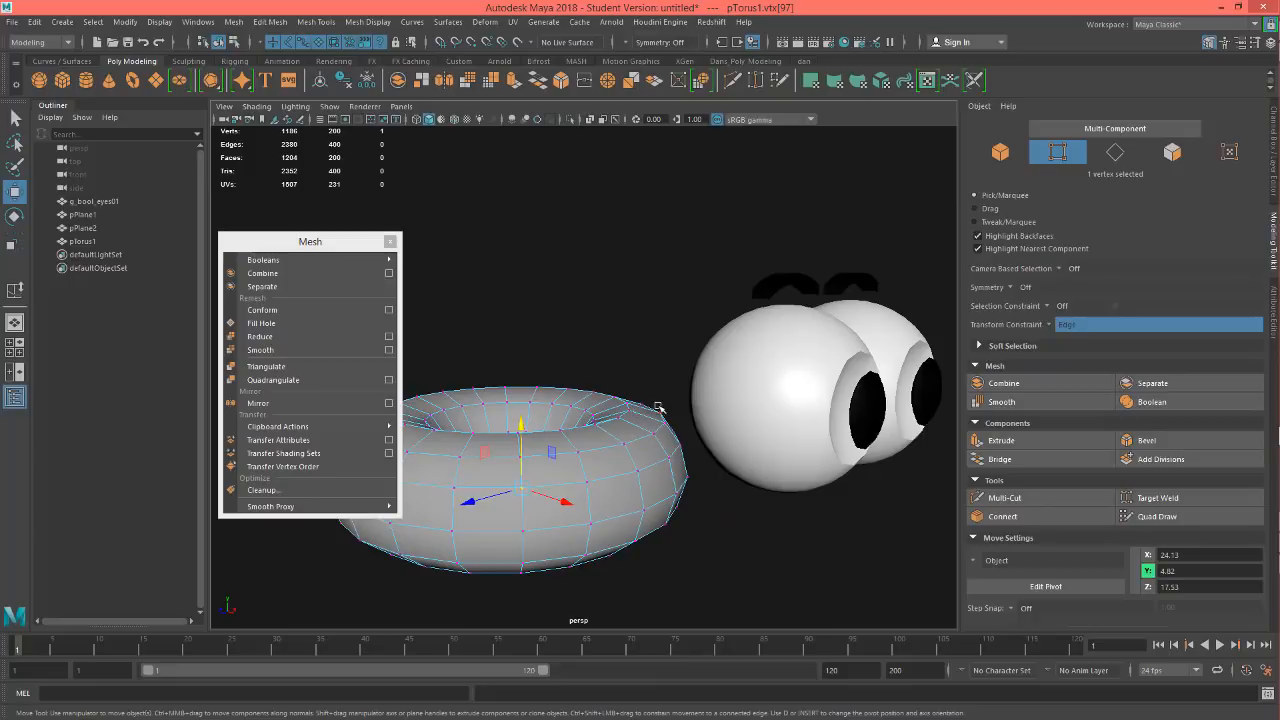
Step: Return the torus to object mode and move it in front of the cartoon eyes, to about X 35.6 and Z -110.2
{"action": "left_click_drag", "start_coordinate": [658, 408], "coordinate": [725, 445], "text": "alt"}
{"action": "right_click_drag", "start_coordinate": [676, 406], "coordinate": [678, 300]}
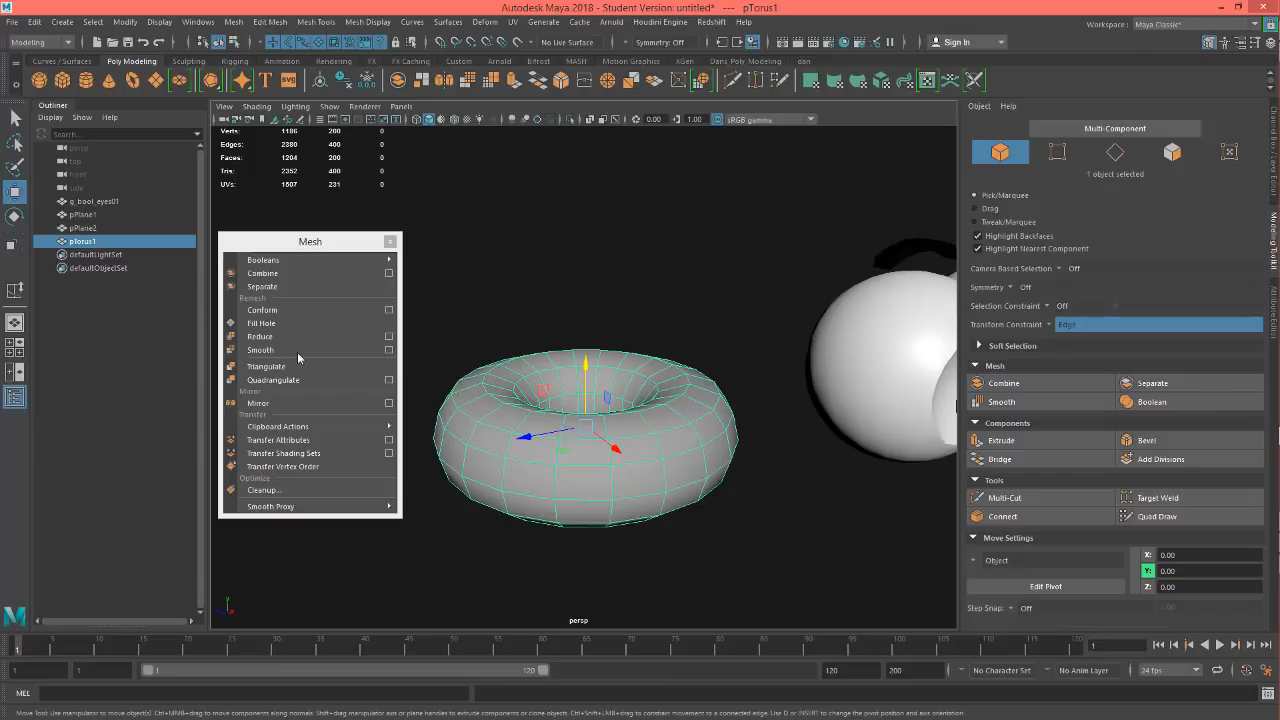
{"action": "left_click_drag", "start_coordinate": [573, 362], "coordinate": [643, 376], "text": "alt"}
{"action": "middle_click_drag", "start_coordinate": [643, 383], "coordinate": [698, 378], "text": "alt"}
{"action": "left_click_drag", "start_coordinate": [698, 378], "coordinate": [680, 412], "text": "alt"}
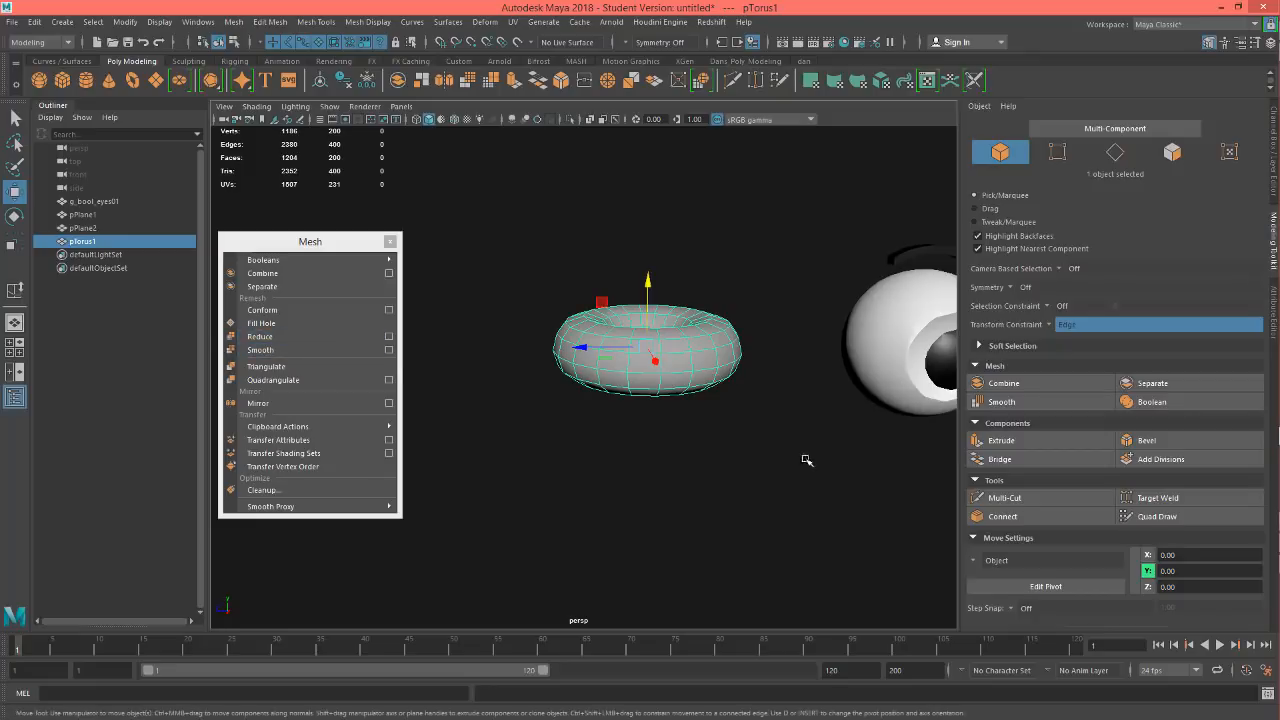
{"action": "left_click_drag", "start_coordinate": [619, 429], "coordinate": [765, 405], "text": "alt"}
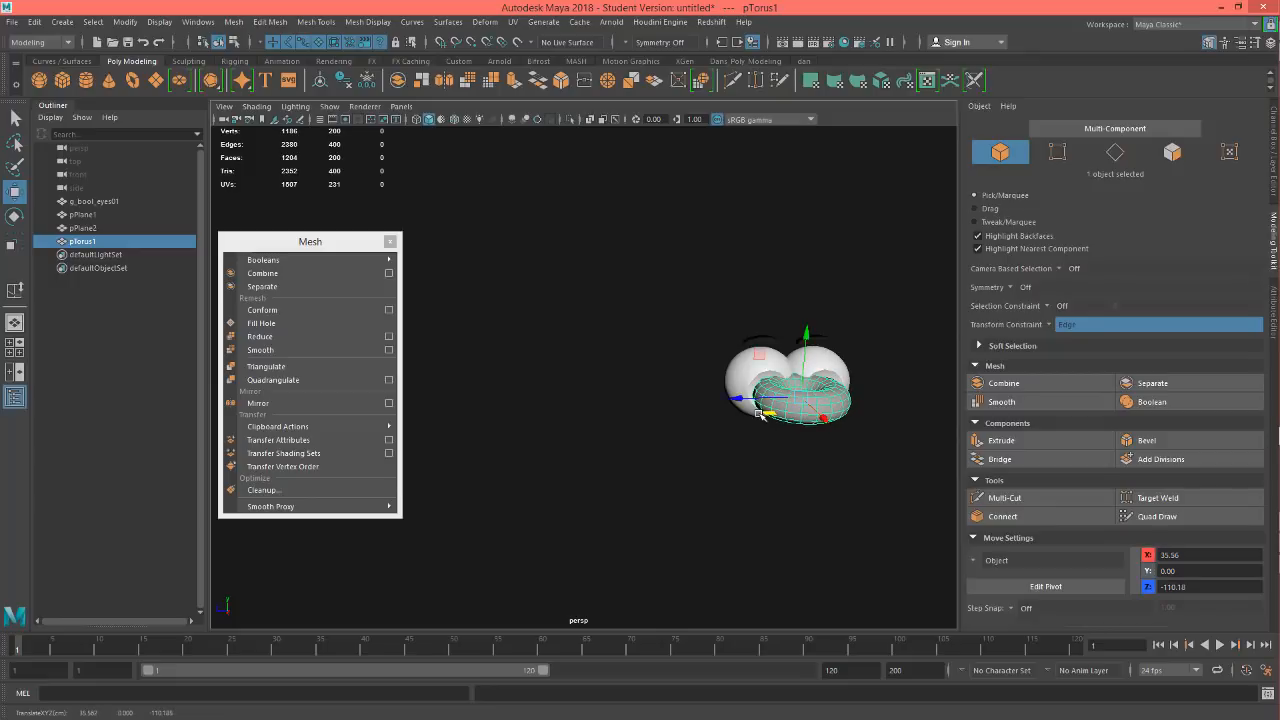
Step: Rotate the torus upright to face the same way as the eyes, with Rotate Z set to 90
{"action": "key", "text": "e"}
{"action": "left_click_drag", "start_coordinate": [824, 376], "coordinate": [830, 454]}
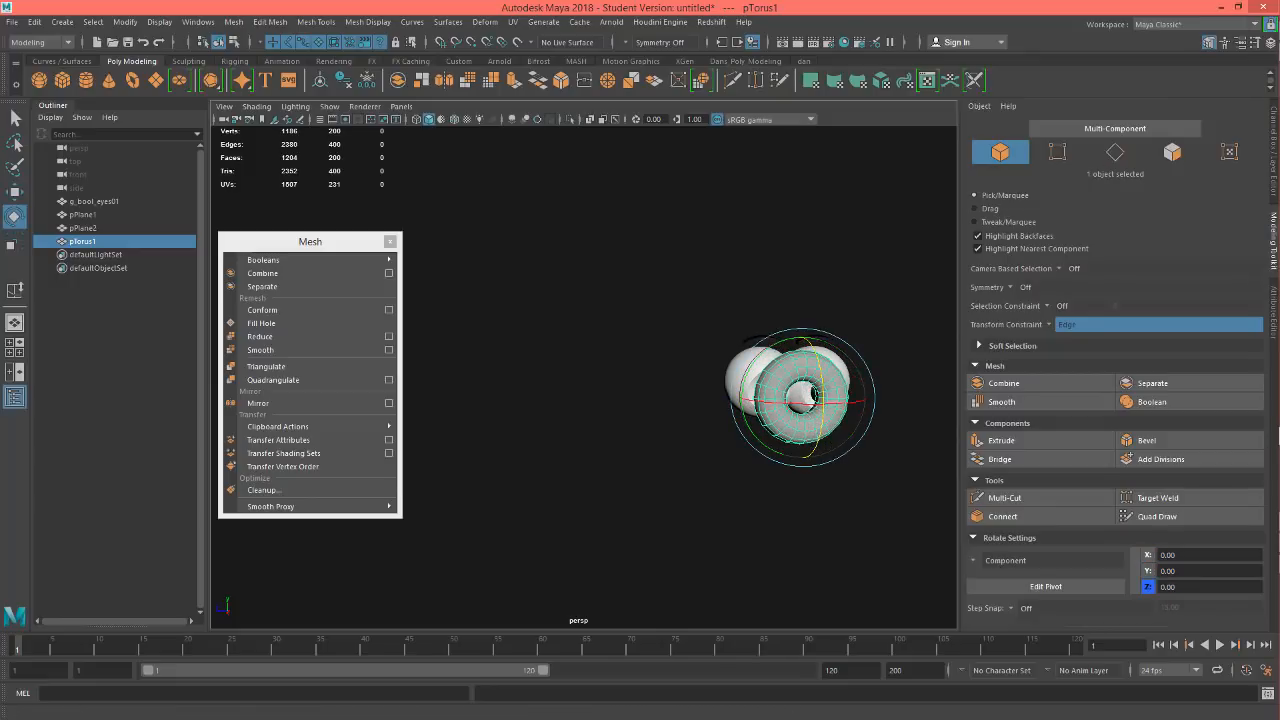
{"action": "left_click", "coordinate": [1256, 43]}
{"action": "left_click", "coordinate": [1237, 196]}
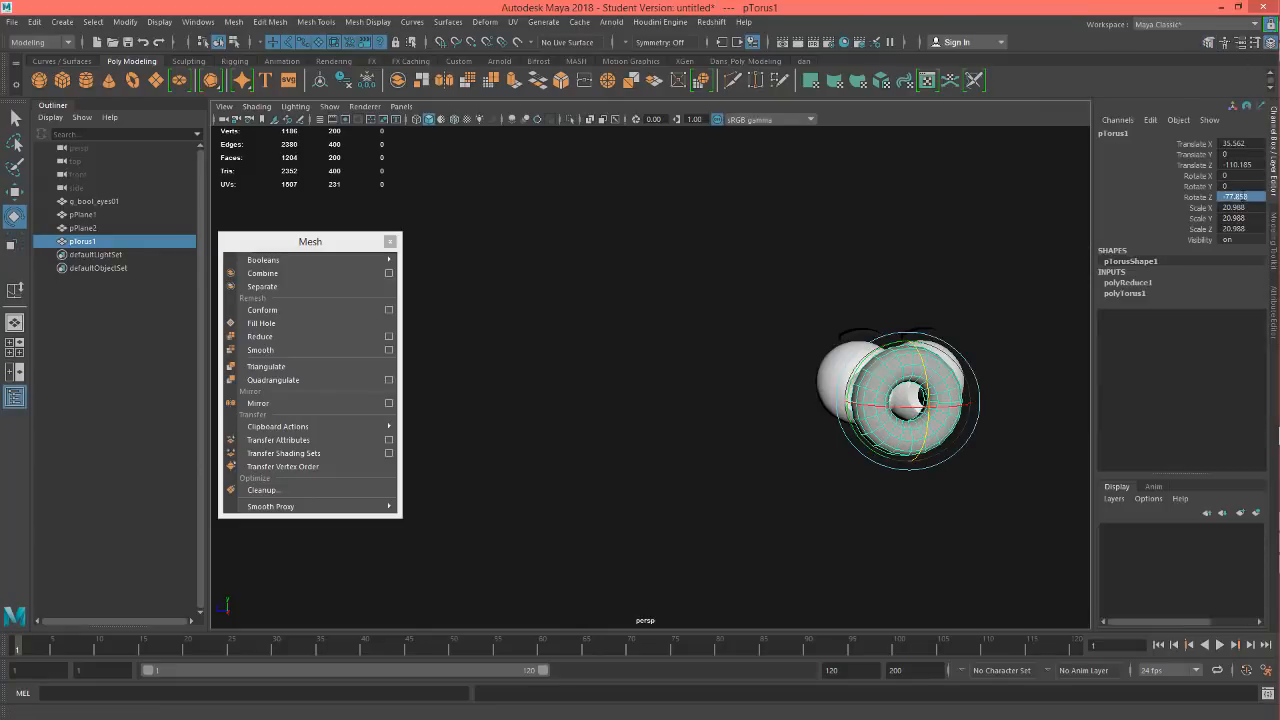
{"action": "double_click", "coordinate": [1237, 196]}
{"action": "key", "text": "Return"}
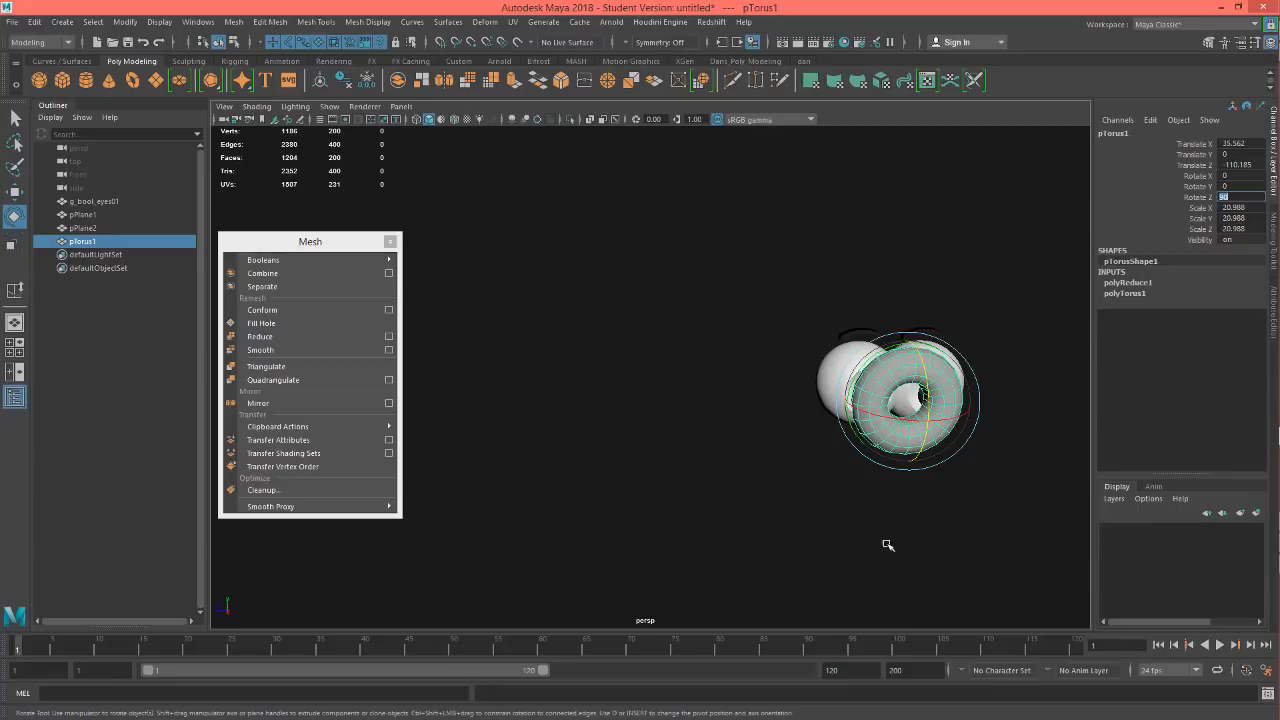
Step: Move the torus down below the eyes and back under them like a mouth, to about X 19 and Y -52.1
{"action": "left_click_drag", "start_coordinate": [940, 550], "coordinate": [884, 403], "text": "alt"}
{"action": "key", "text": "w"}
{"action": "left_click_drag", "start_coordinate": [870, 337], "coordinate": [895, 470]}
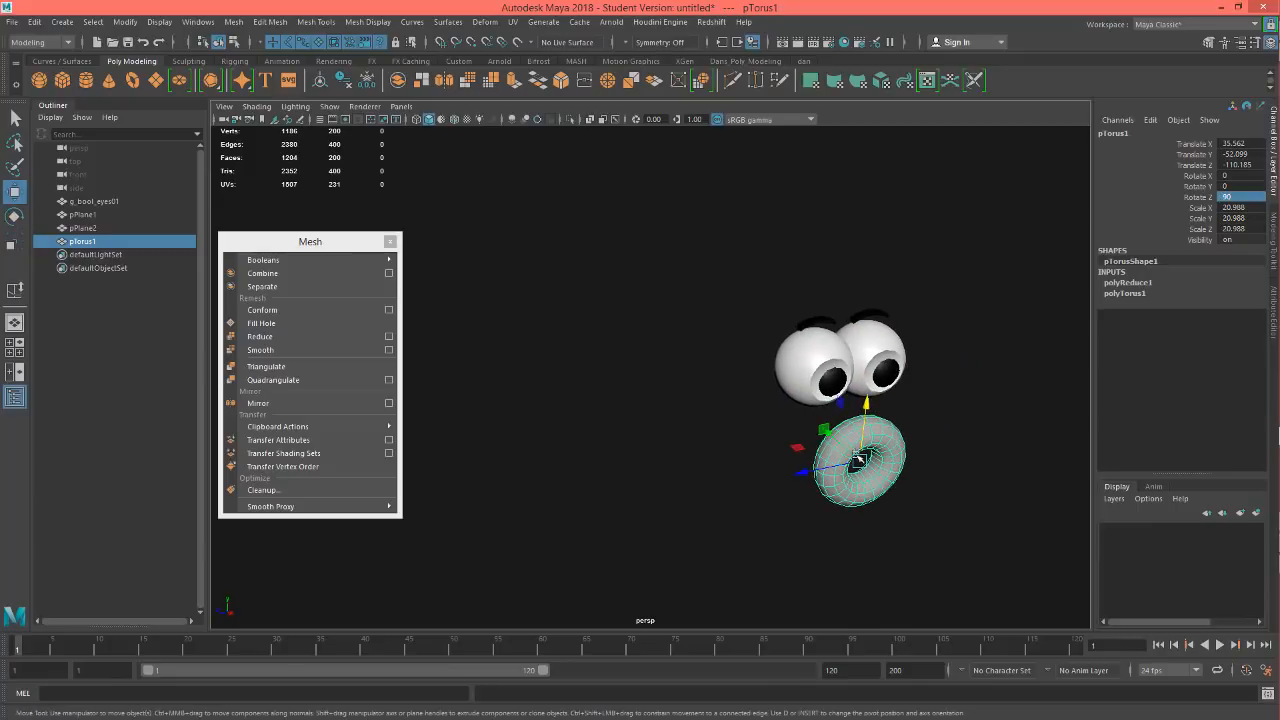
{"action": "left_click_drag", "start_coordinate": [750, 439], "coordinate": [762, 410], "text": "alt"}
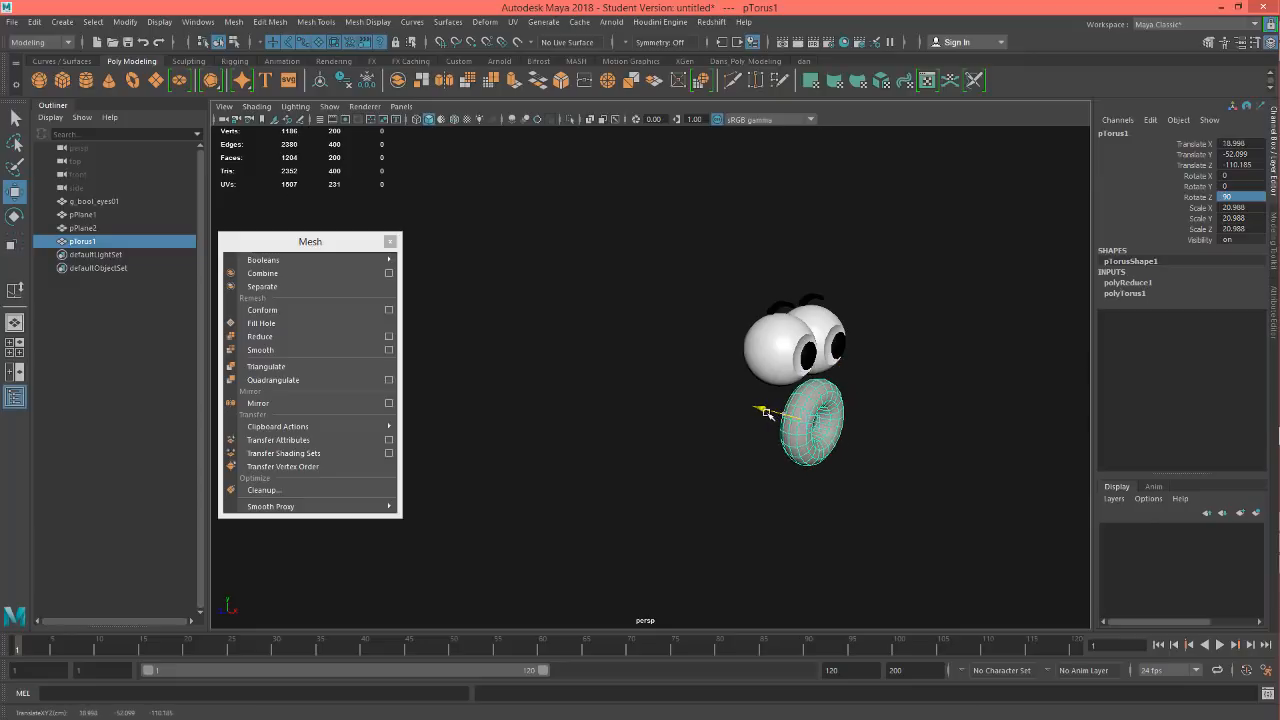
{"action": "left_click_drag", "start_coordinate": [937, 453], "coordinate": [838, 459], "text": "alt"}
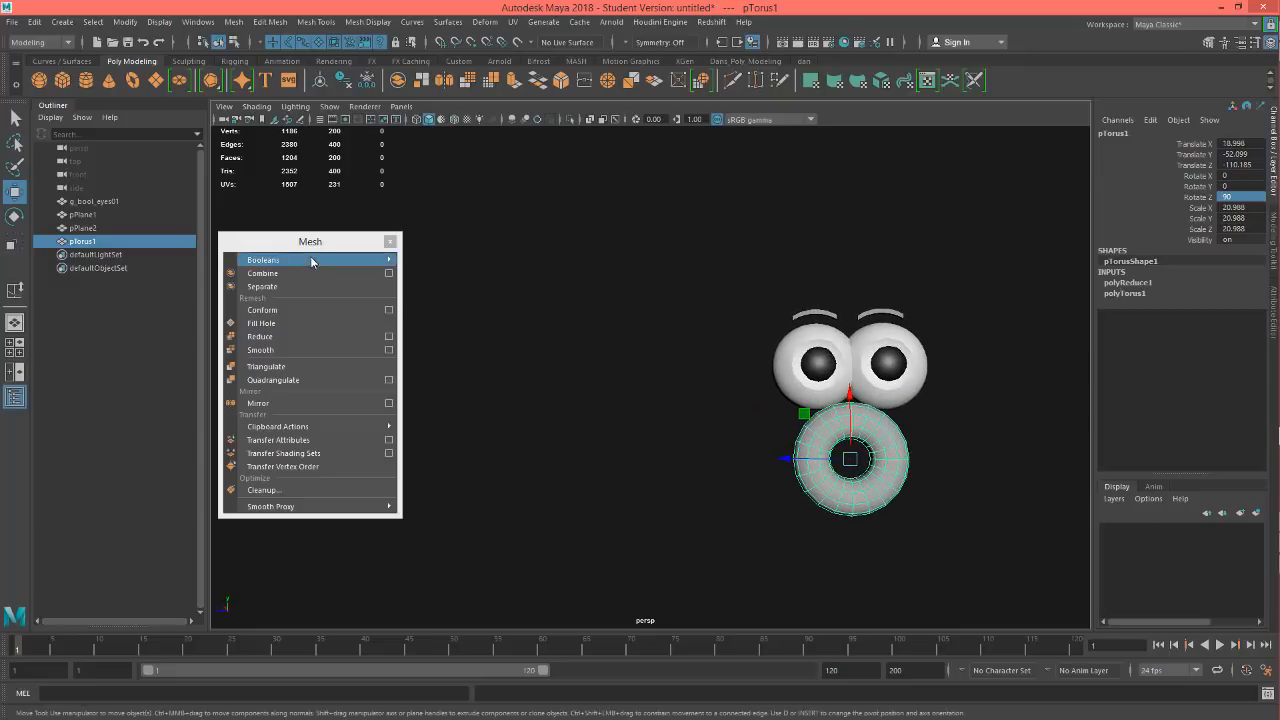
Step: Assign a new Blinn material to the torus and name it m_lips
{"action": "right_click_drag", "start_coordinate": [830, 485], "coordinate": [815, 662]}
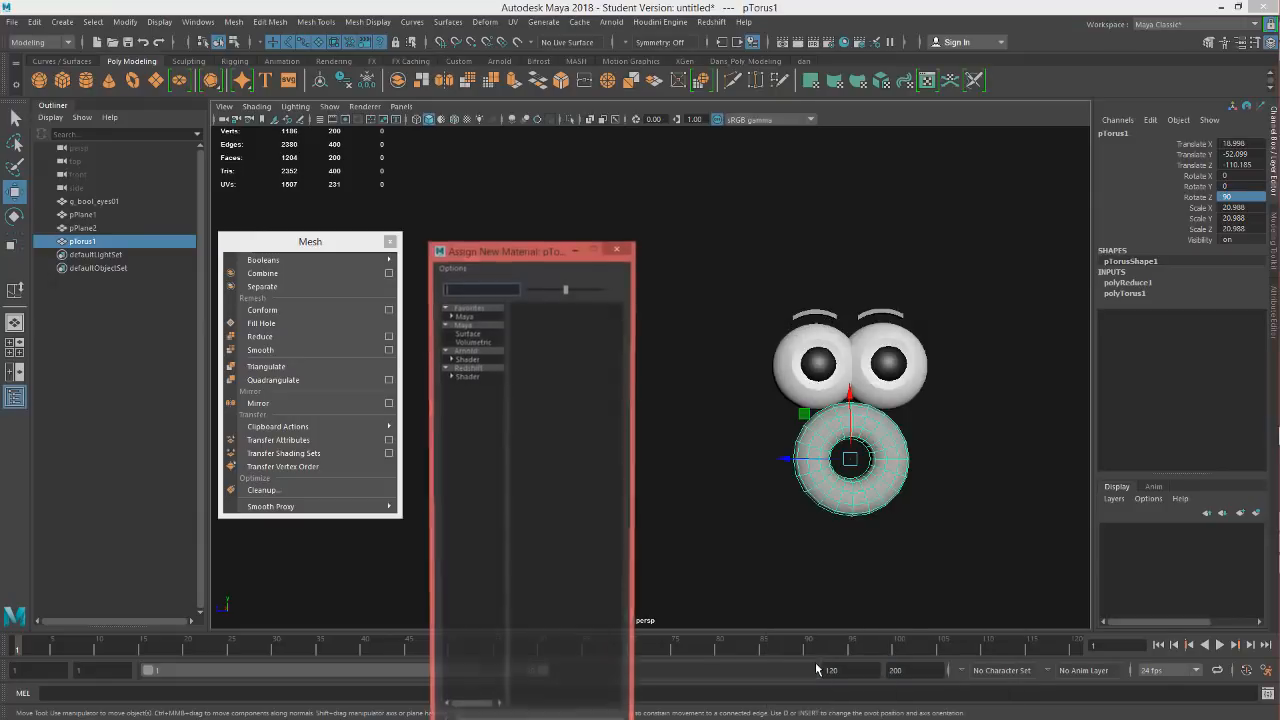
{"action": "left_click_drag", "start_coordinate": [531, 253], "coordinate": [541, 210]}
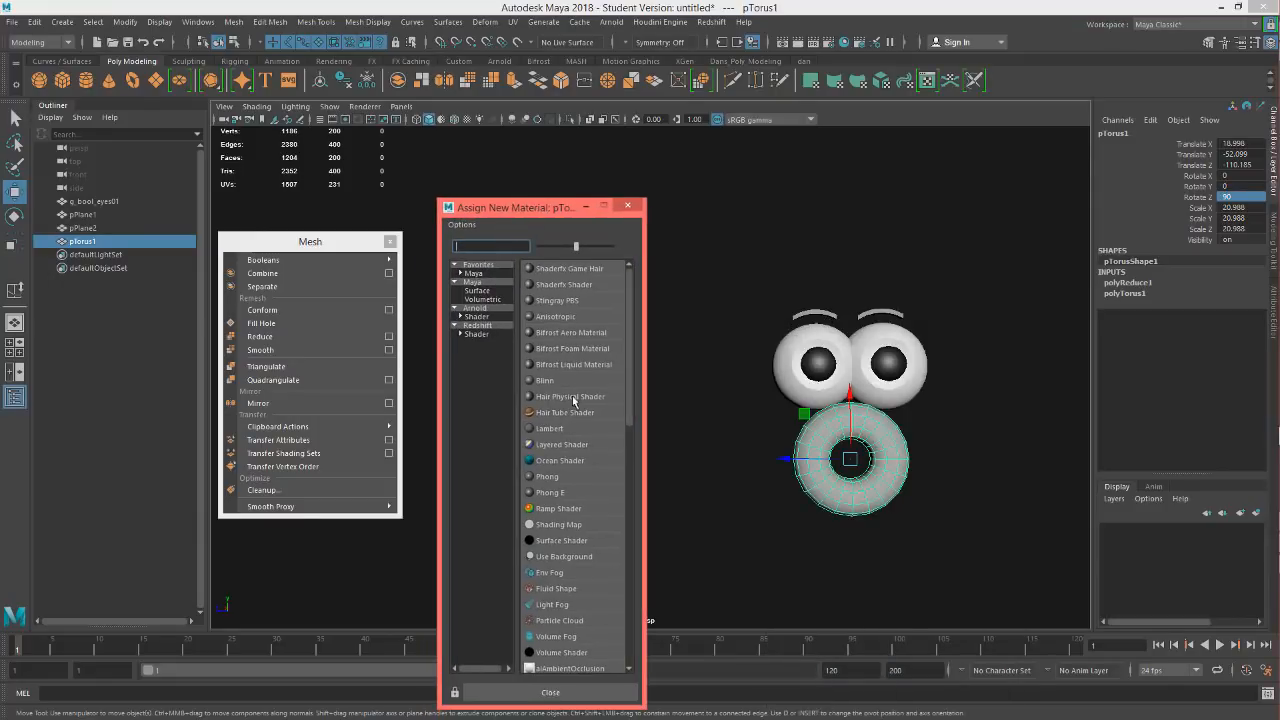
{"action": "left_click", "coordinate": [545, 381]}
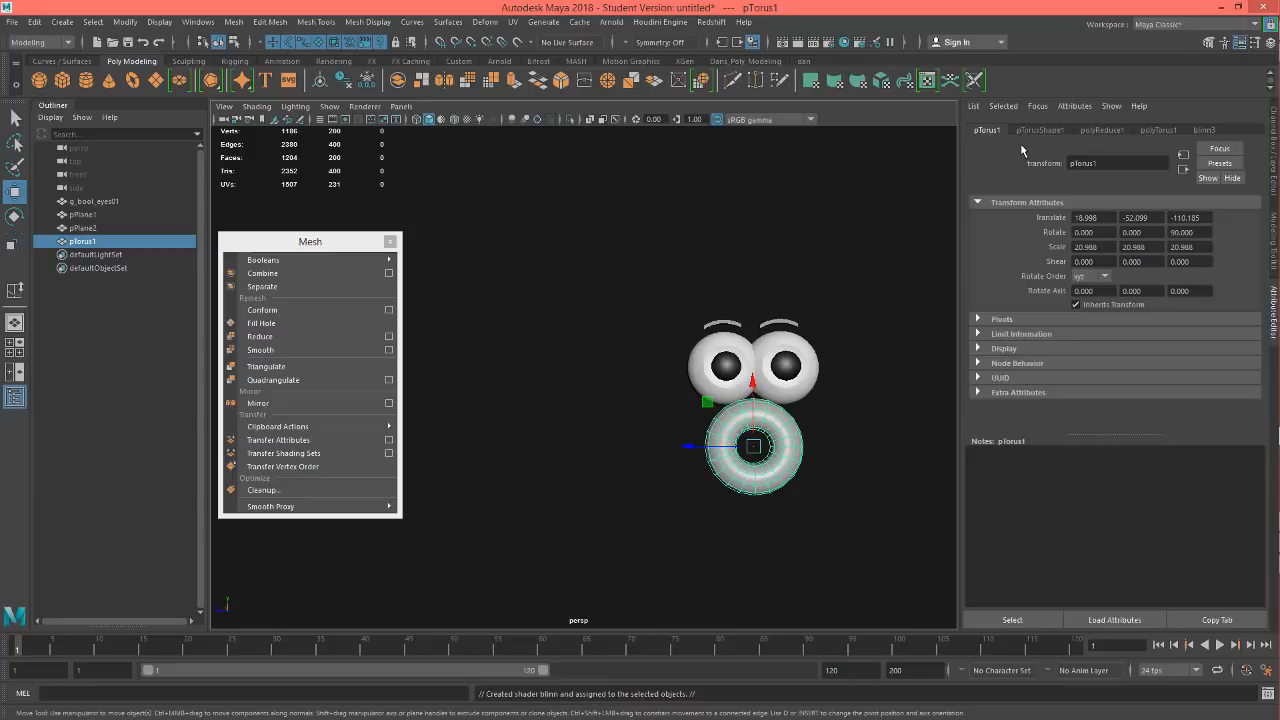
{"action": "left_click", "coordinate": [1205, 130]}
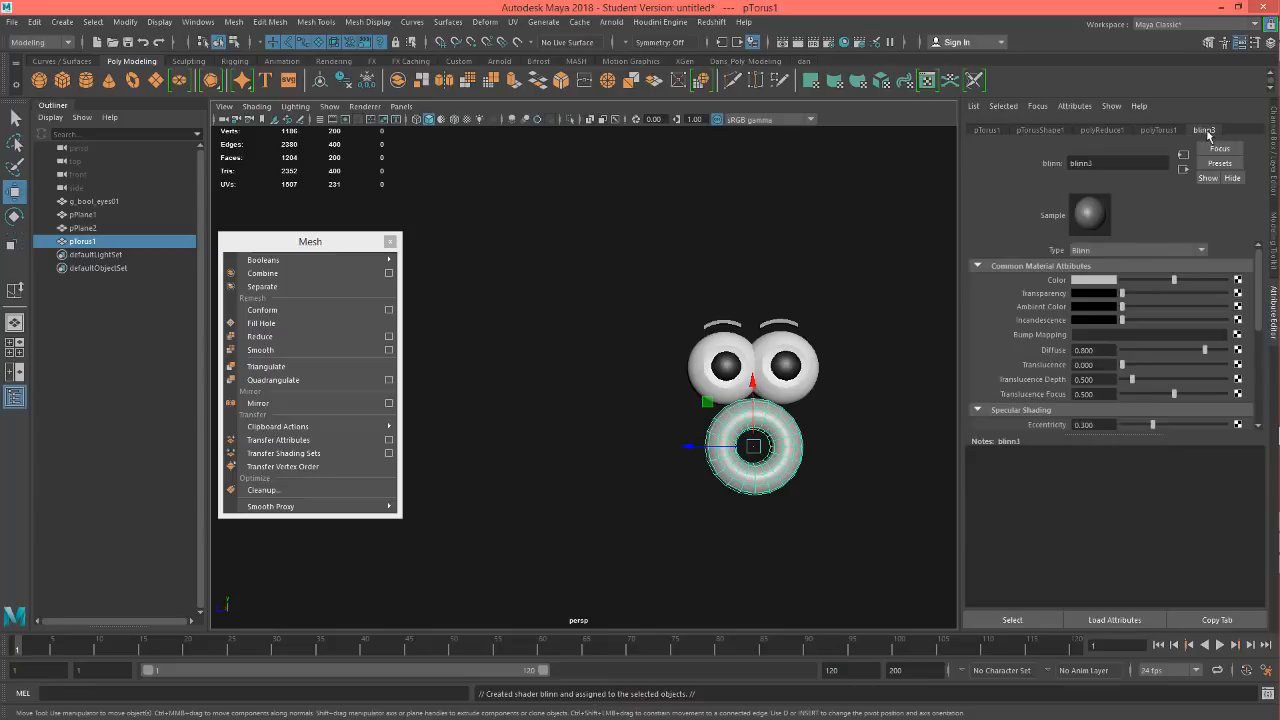
{"action": "double_click", "coordinate": [1090, 163]}
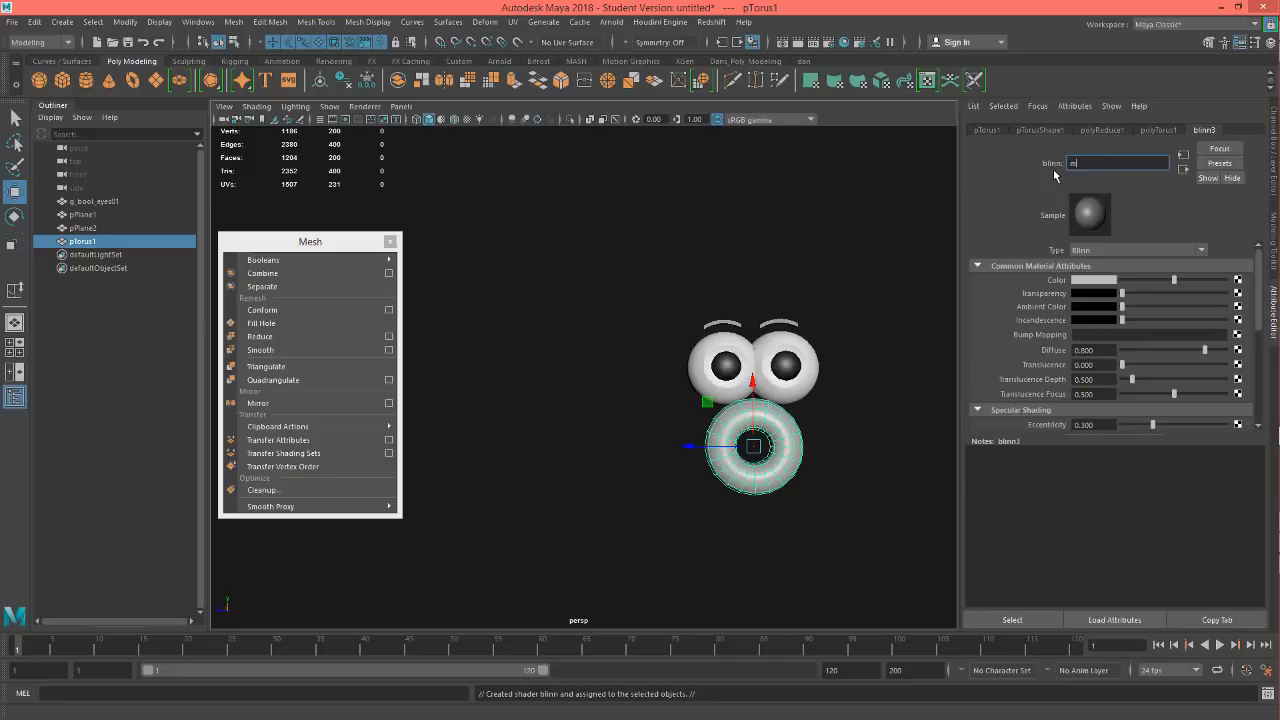
{"action": "type", "text": "m_lips"}
{"action": "key", "text": "Return"}
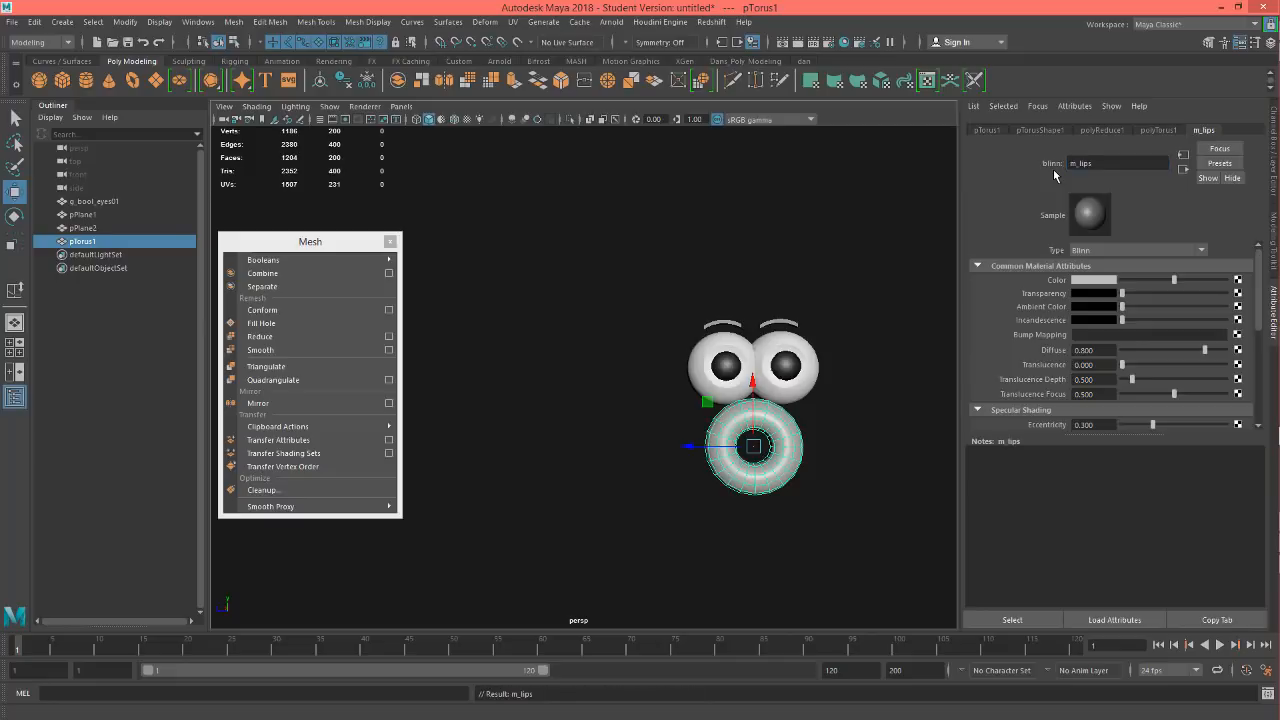
Step: Set the m_lips material's color to red and display the viewport shaded with textures
{"action": "left_click", "coordinate": [1100, 280]}
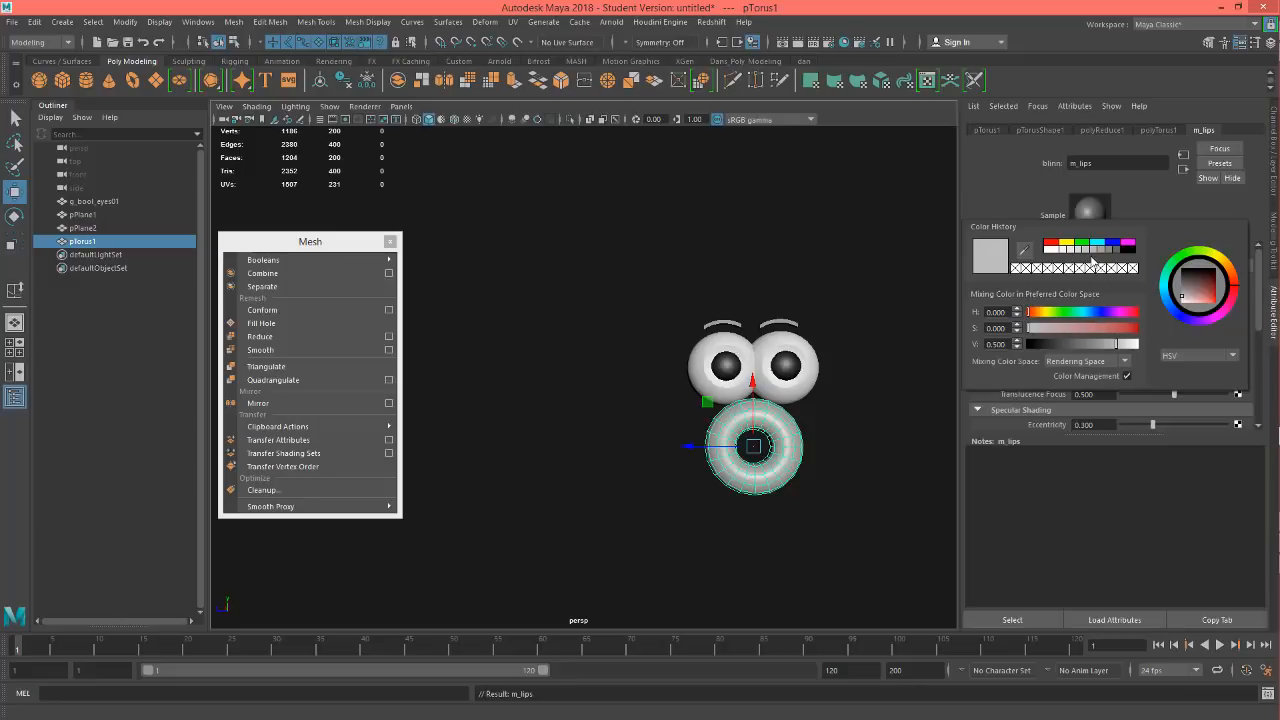
{"action": "left_click", "coordinate": [1050, 246]}
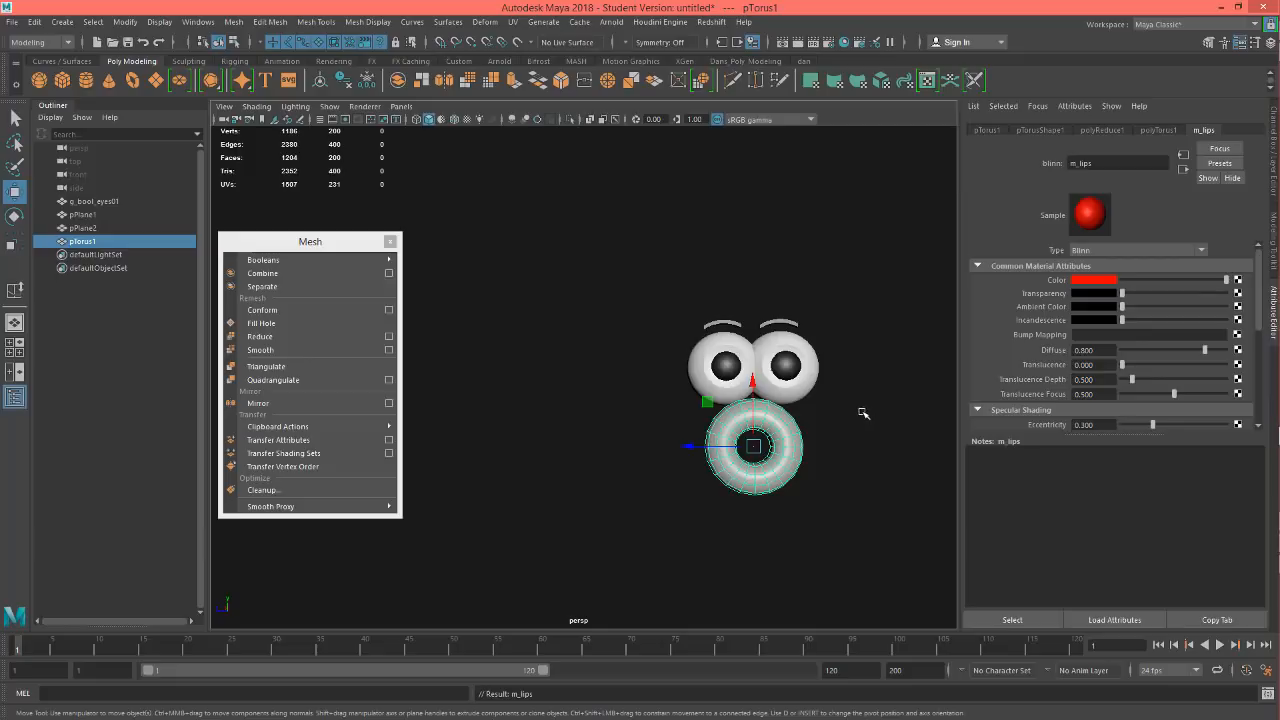
{"action": "left_click_drag", "start_coordinate": [865, 429], "coordinate": [866, 427], "text": "alt"}
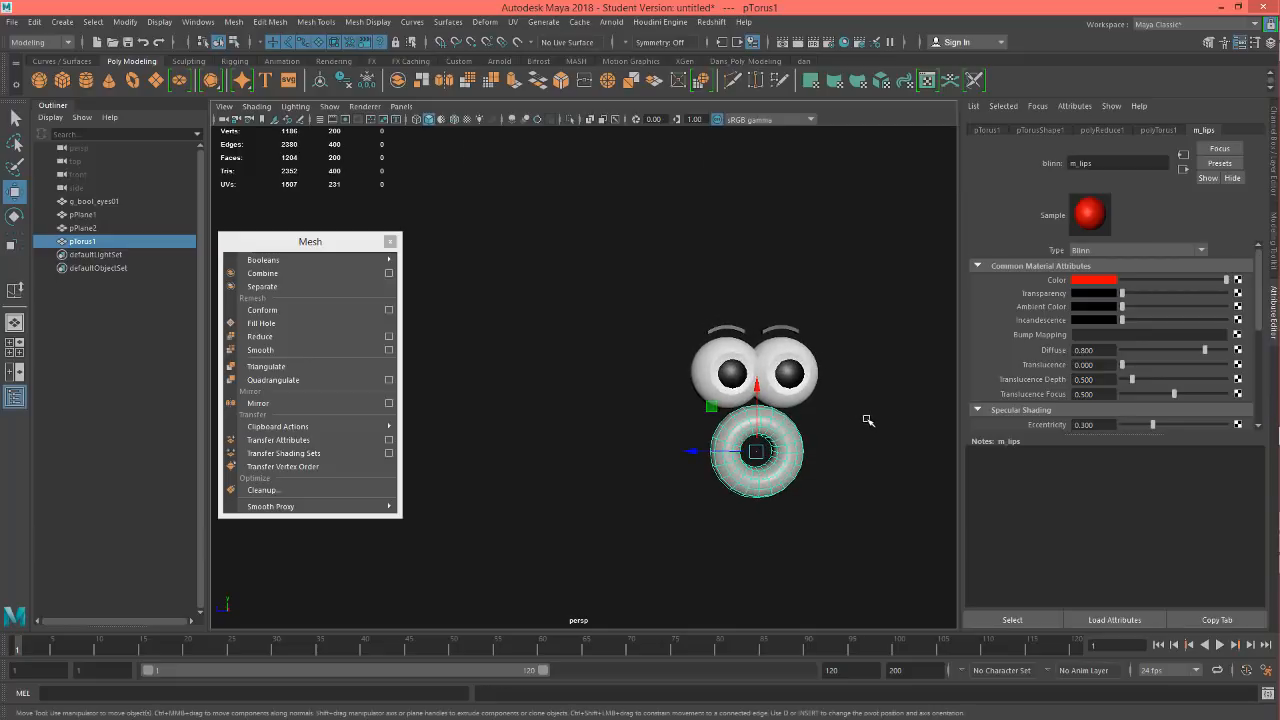
{"action": "key", "text": "6"}
{"action": "right_click_drag", "start_coordinate": [809, 413], "coordinate": [909, 383], "text": "alt"}
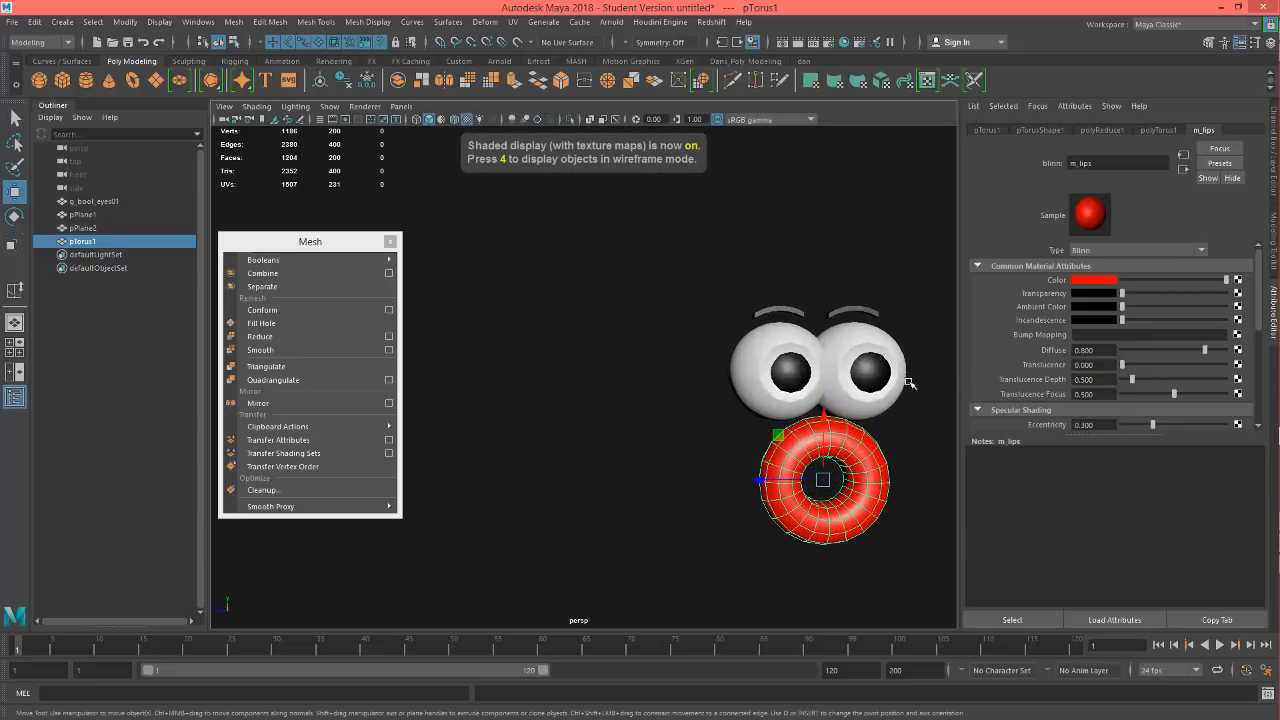
{"action": "middle_click_drag", "start_coordinate": [909, 383], "coordinate": [837, 360], "text": "alt"}
{"action": "mouse_move", "coordinate": [832, 410]}
{"action": "left_mouse_down", "text": "alt"}
{"action": "mouse_move", "coordinate": [813, 397]}
{"action": "mouse_move", "coordinate": [808, 414]}
{"action": "left_mouse_up", "text": "alt"}
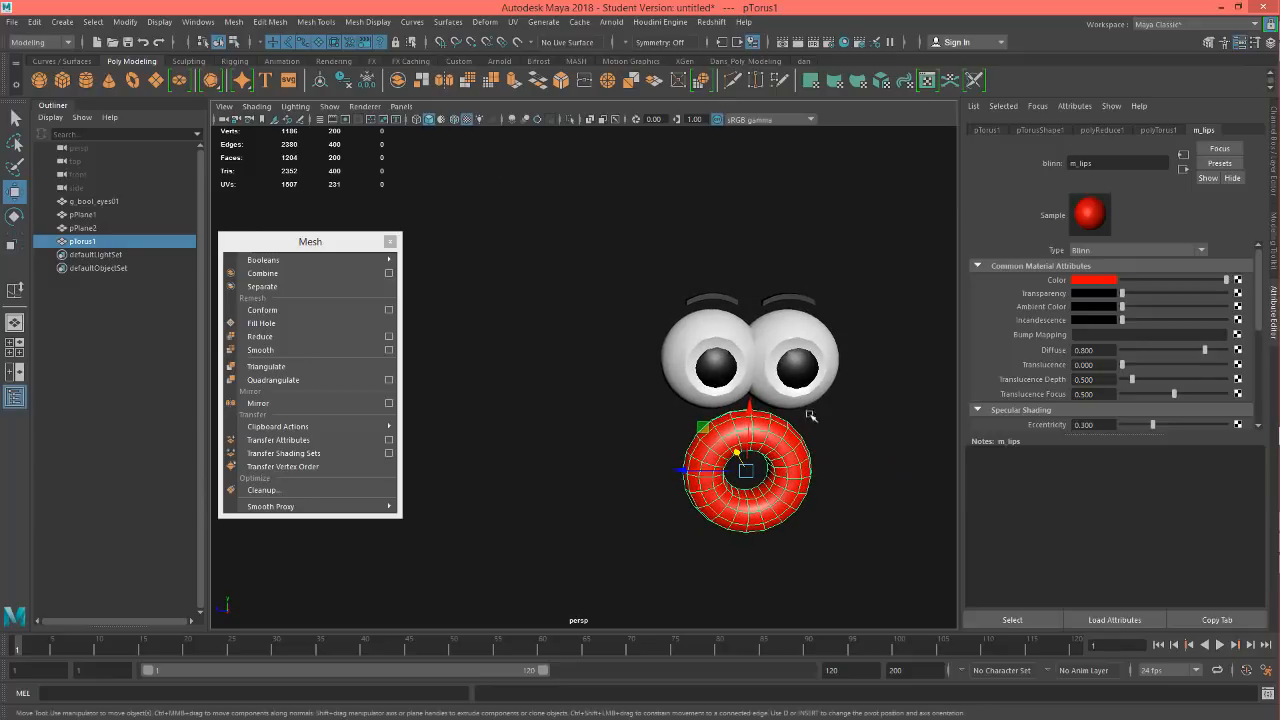
{"action": "left_click_drag", "start_coordinate": [800, 476], "coordinate": [790, 419], "text": "alt"}
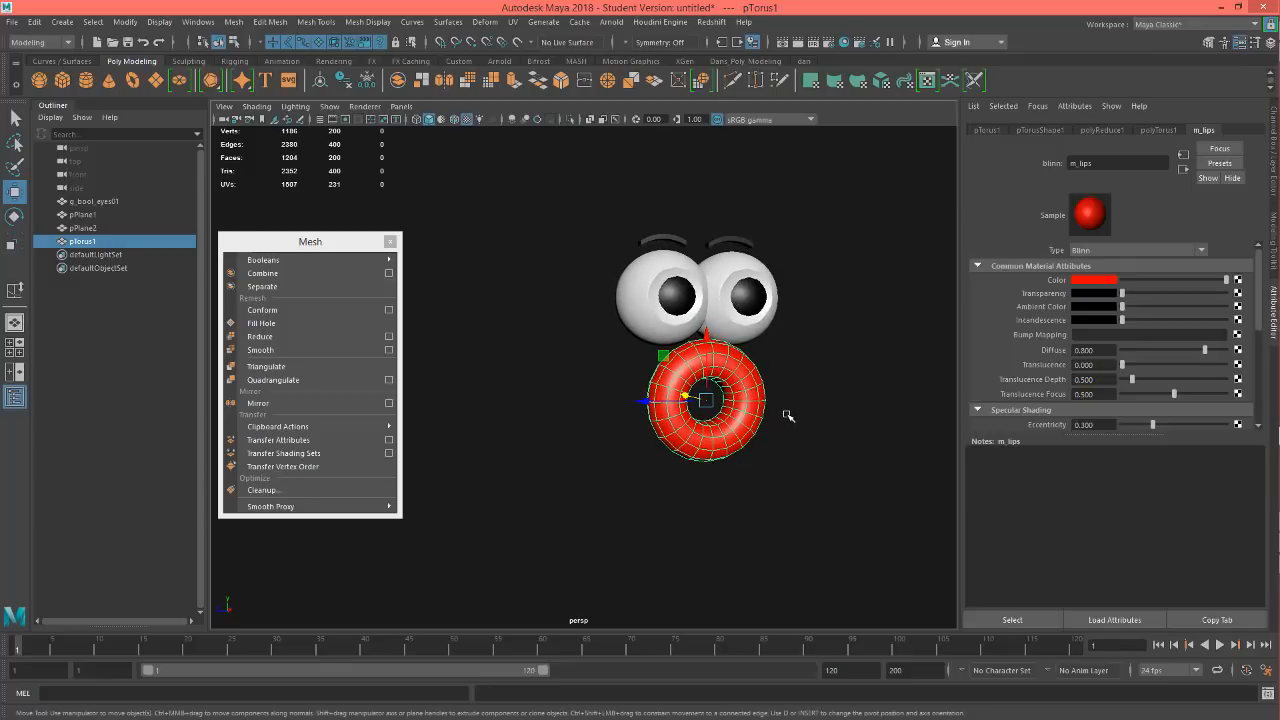
{"action": "key", "text": "5"}
{"action": "key", "text": "6"}
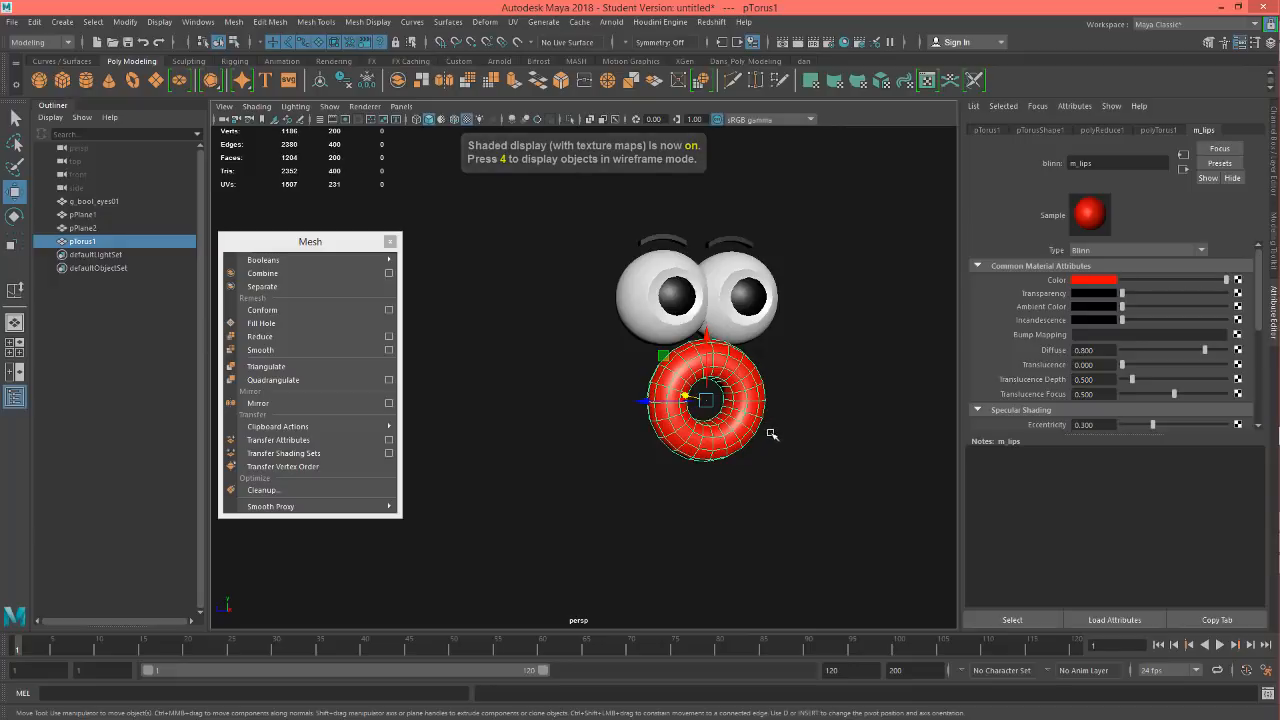
Step: Flatten the torus vertically into a lip shape by scaling its X axis to about 13, and deselect it
{"action": "left_click_drag", "start_coordinate": [777, 437], "coordinate": [765, 435], "text": "alt"}
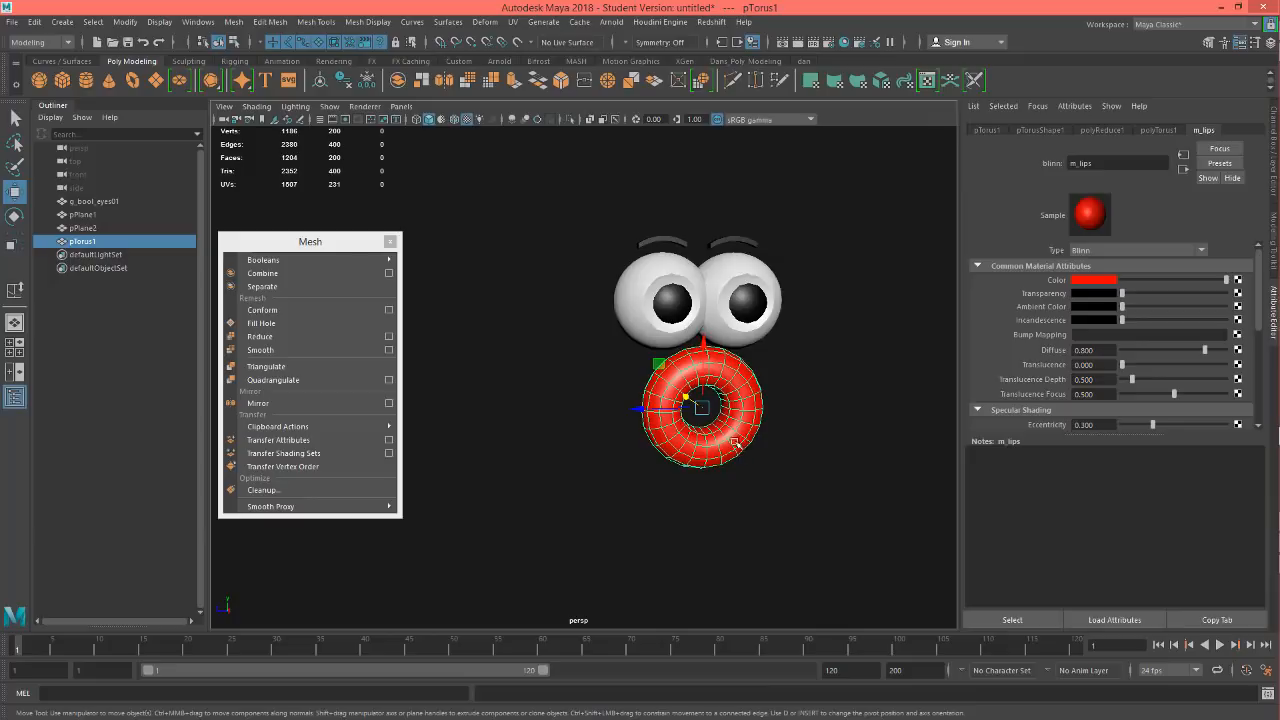
{"action": "key", "text": "r"}
{"action": "left_click_drag", "start_coordinate": [703, 348], "coordinate": [704, 369]}
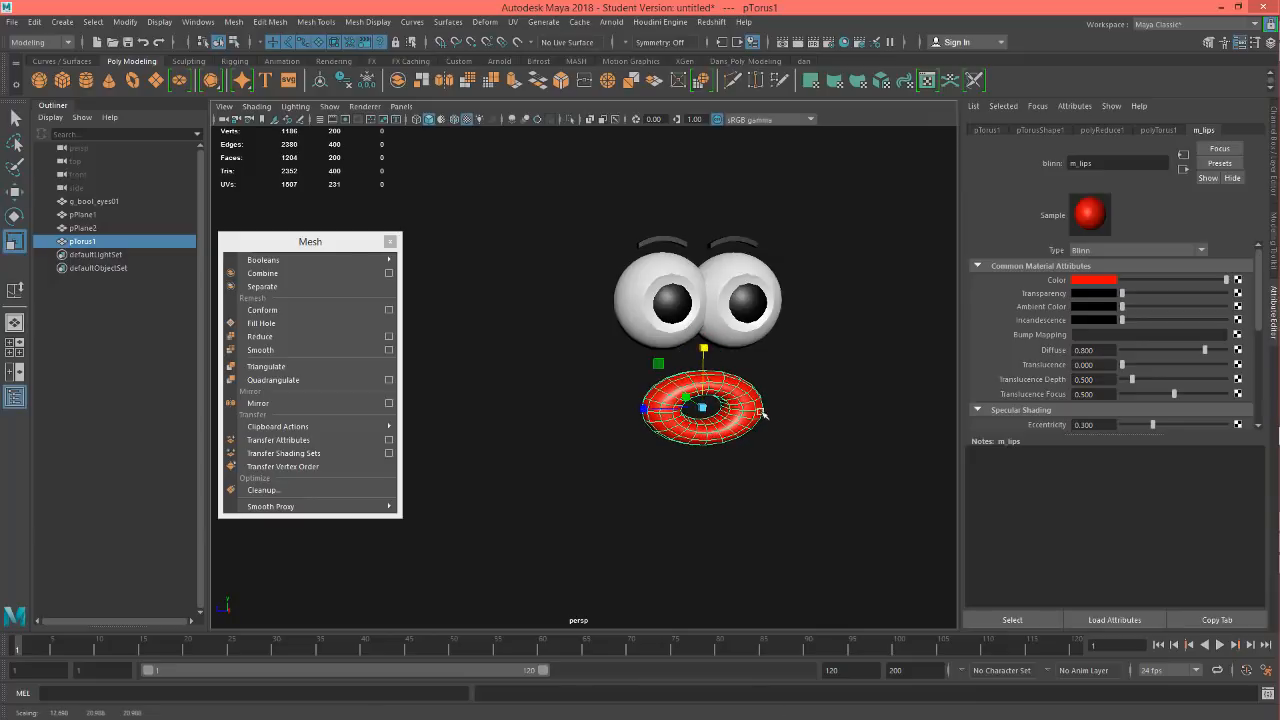
{"action": "left_click_drag", "start_coordinate": [810, 426], "coordinate": [799, 417], "text": "alt"}
{"action": "left_click_drag", "start_coordinate": [611, 417], "coordinate": [674, 405], "text": "alt"}
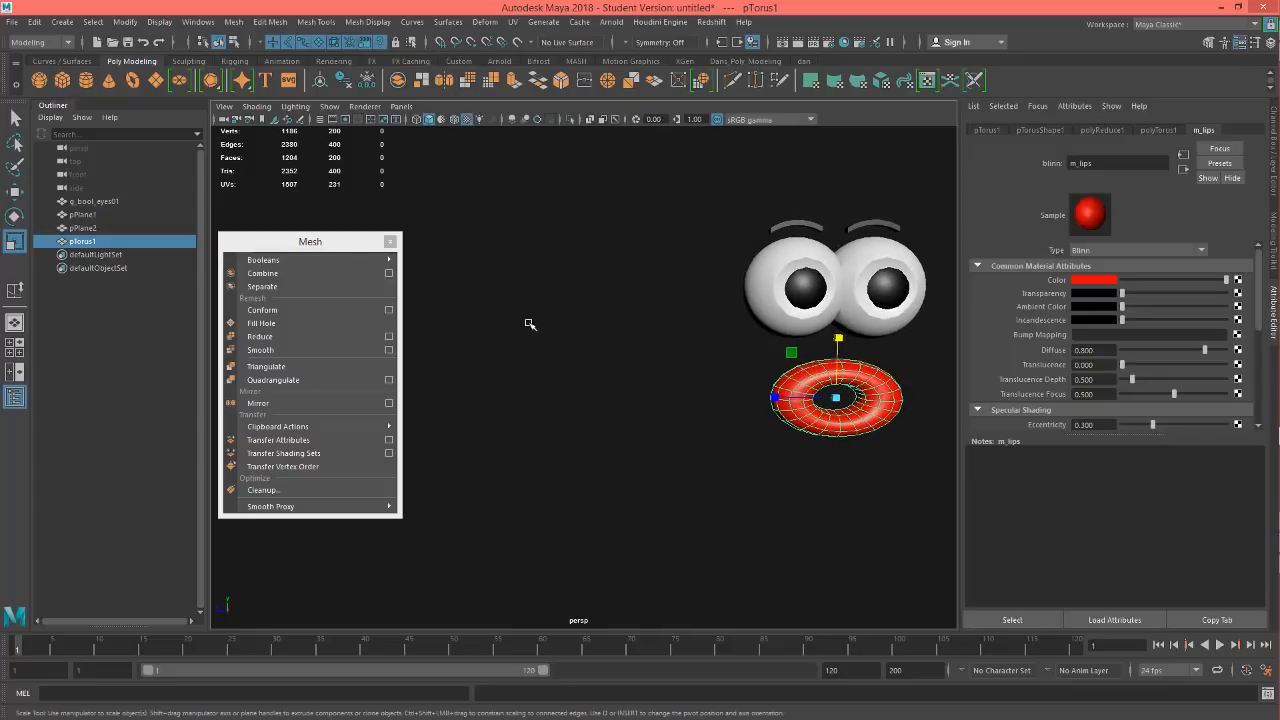
{"action": "left_click", "coordinate": [585, 330]}
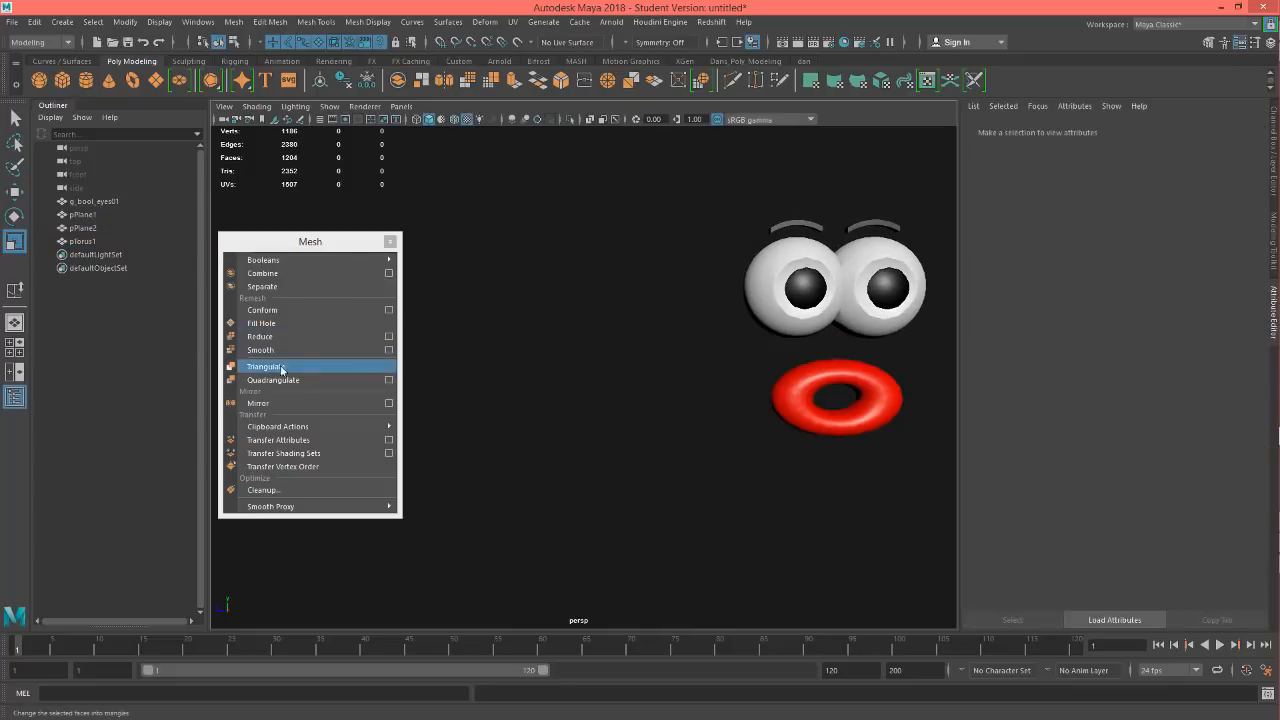
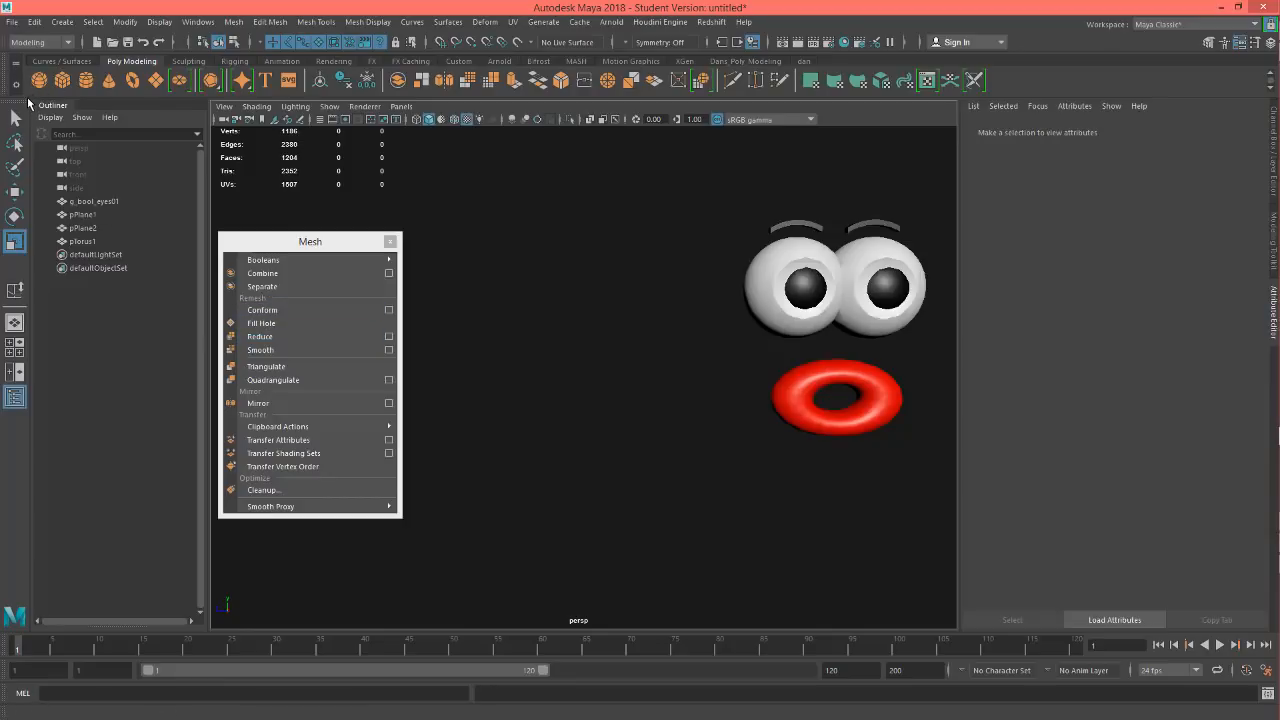
Step: Create a polygon cube at the origin with its width, height and depth set to 50
{"action": "left_click", "coordinate": [60, 85]}
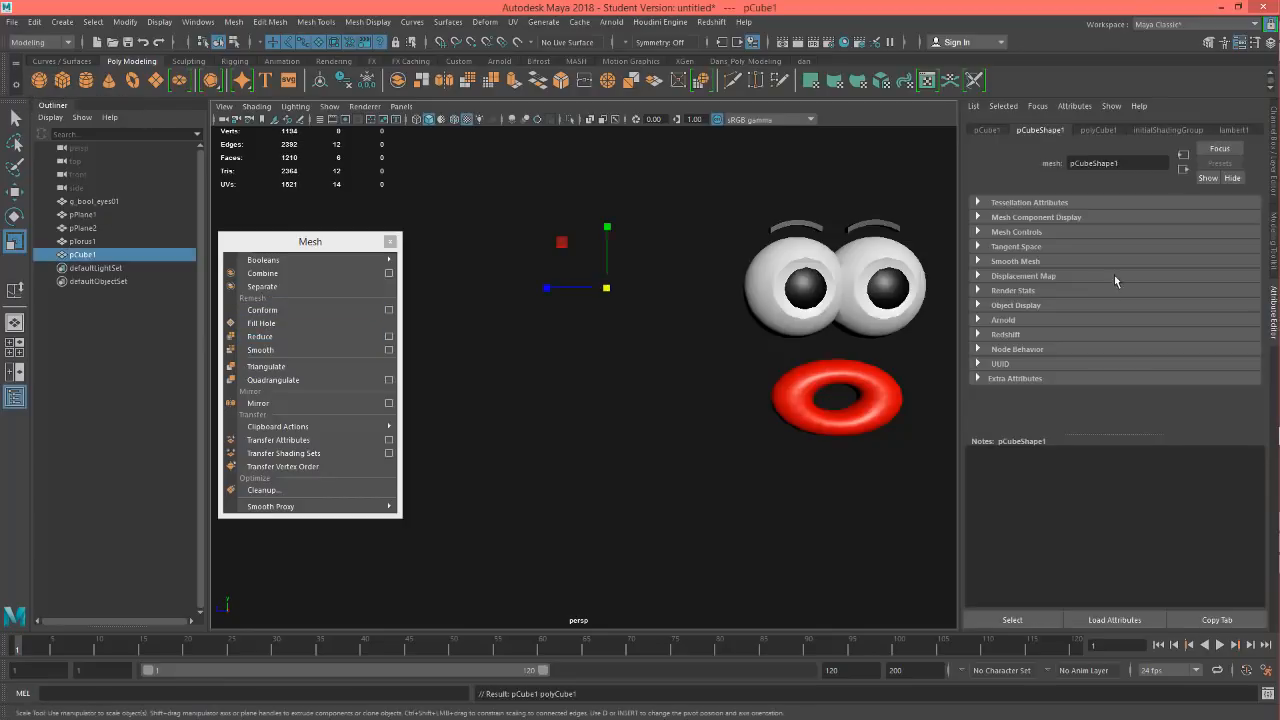
{"action": "left_click", "coordinate": [1272, 166]}
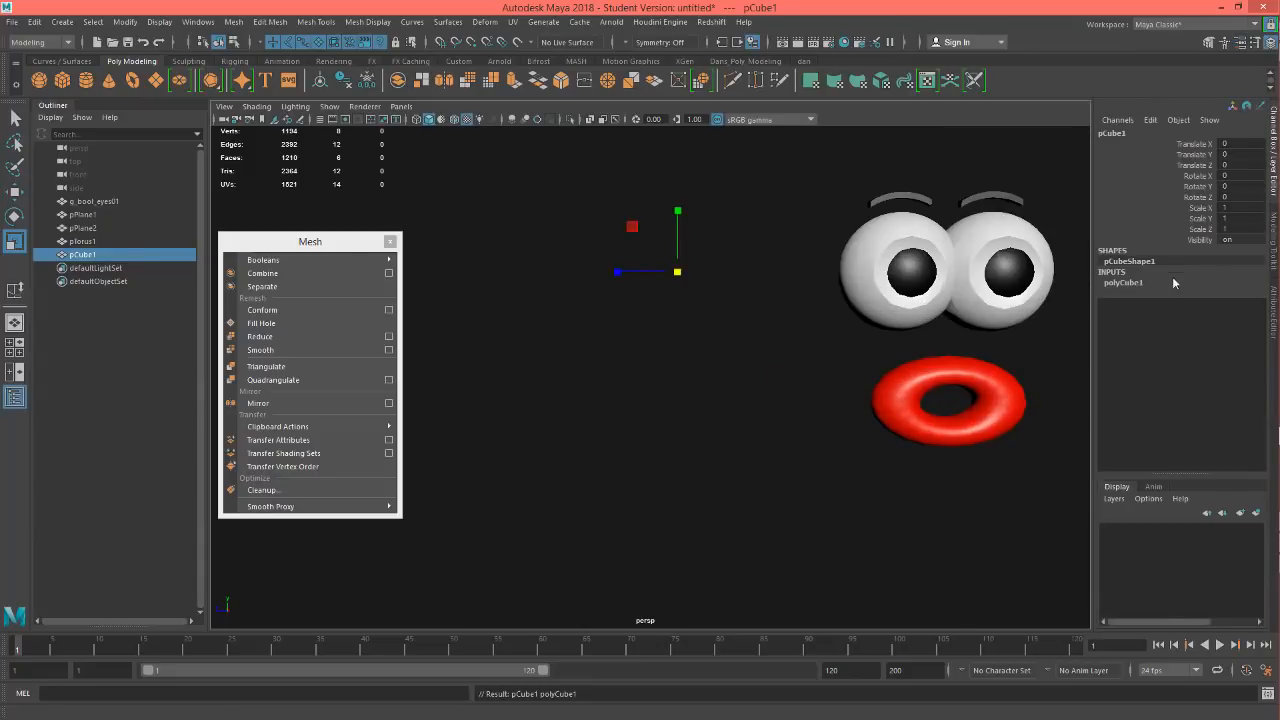
{"action": "left_click", "coordinate": [1138, 283]}
{"action": "left_click_drag", "start_coordinate": [1228, 292], "coordinate": [1234, 316]}
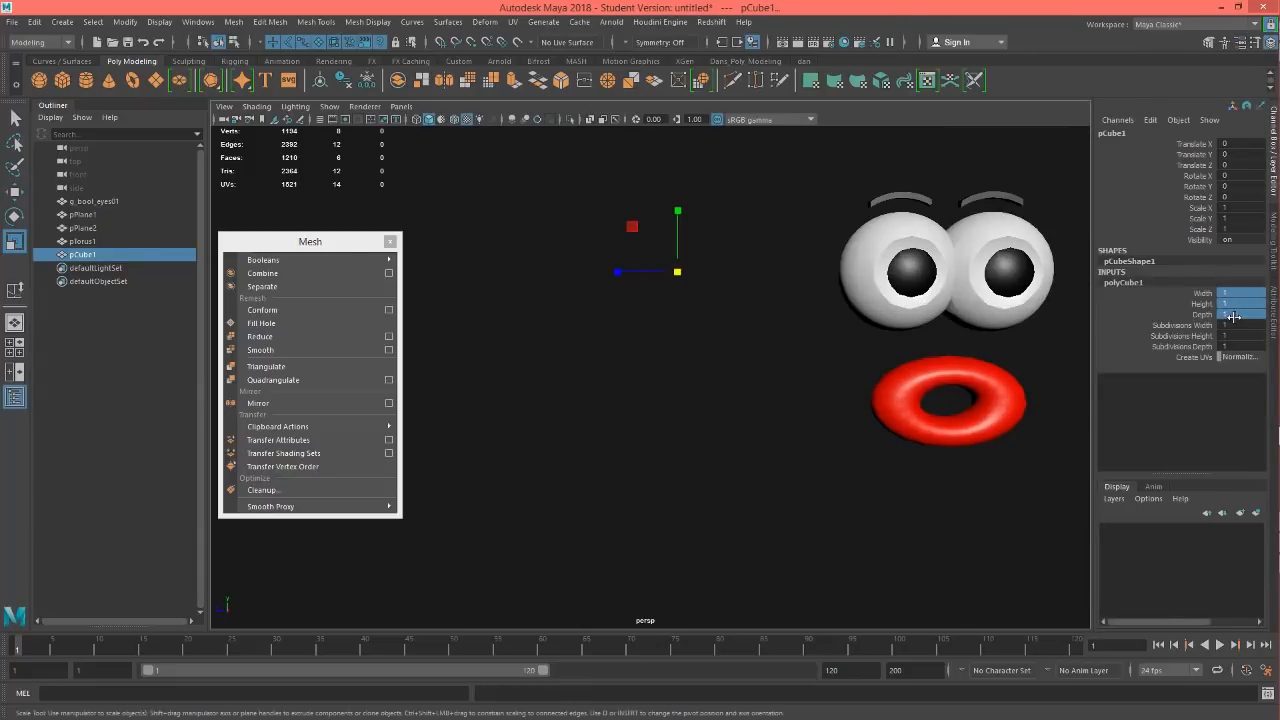
{"action": "left_click", "coordinate": [1234, 316]}
{"action": "key", "text": "Return"}
{"action": "mouse_move", "coordinate": [740, 384]}
{"action": "left_mouse_down", "text": "alt"}
{"action": "mouse_move", "coordinate": [731, 414]}
{"action": "mouse_move", "coordinate": [735, 404]}
{"action": "left_mouse_up", "text": "alt"}
{"action": "middle_click_drag", "start_coordinate": [735, 404], "coordinate": [706, 440], "text": "alt"}
{"action": "left_click_drag", "start_coordinate": [706, 440], "coordinate": [734, 450], "text": "alt"}
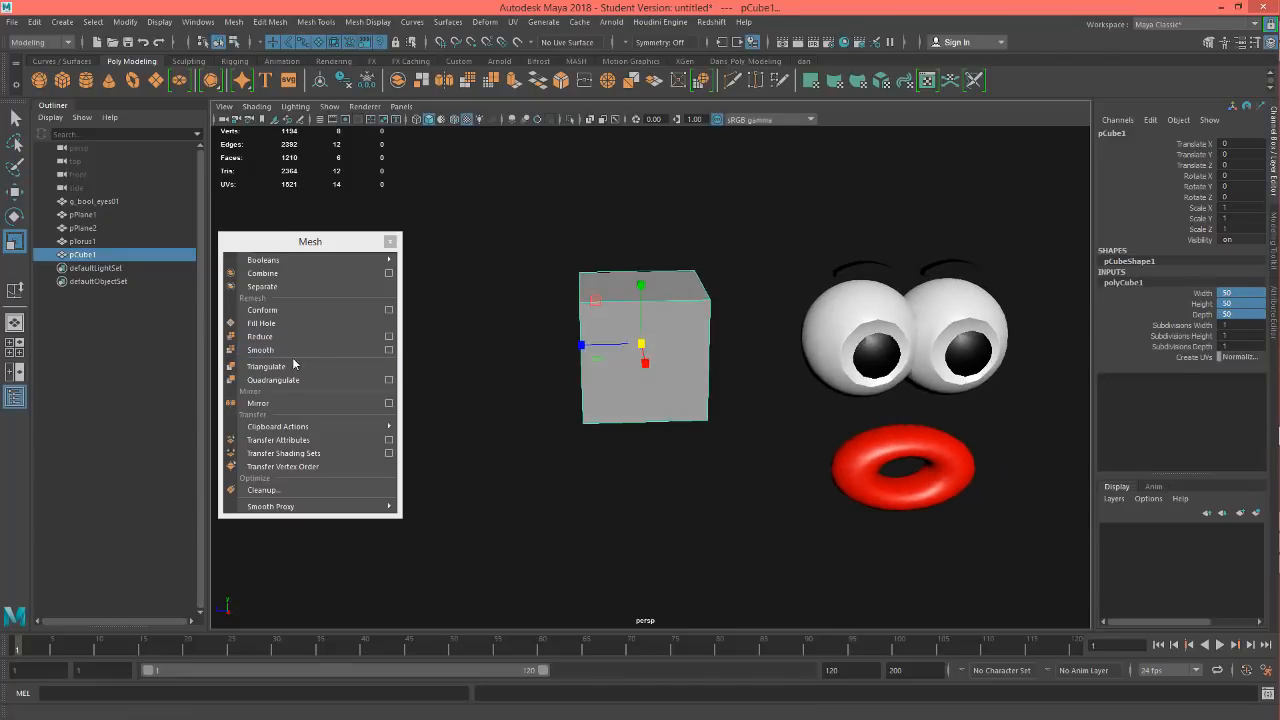
Step: Apply Smooth to the cube with one division and inspect the rounded mesh from several angles
{"action": "left_click", "coordinate": [262, 350]}
{"action": "left_click_drag", "start_coordinate": [571, 394], "coordinate": [712, 366], "text": "alt"}
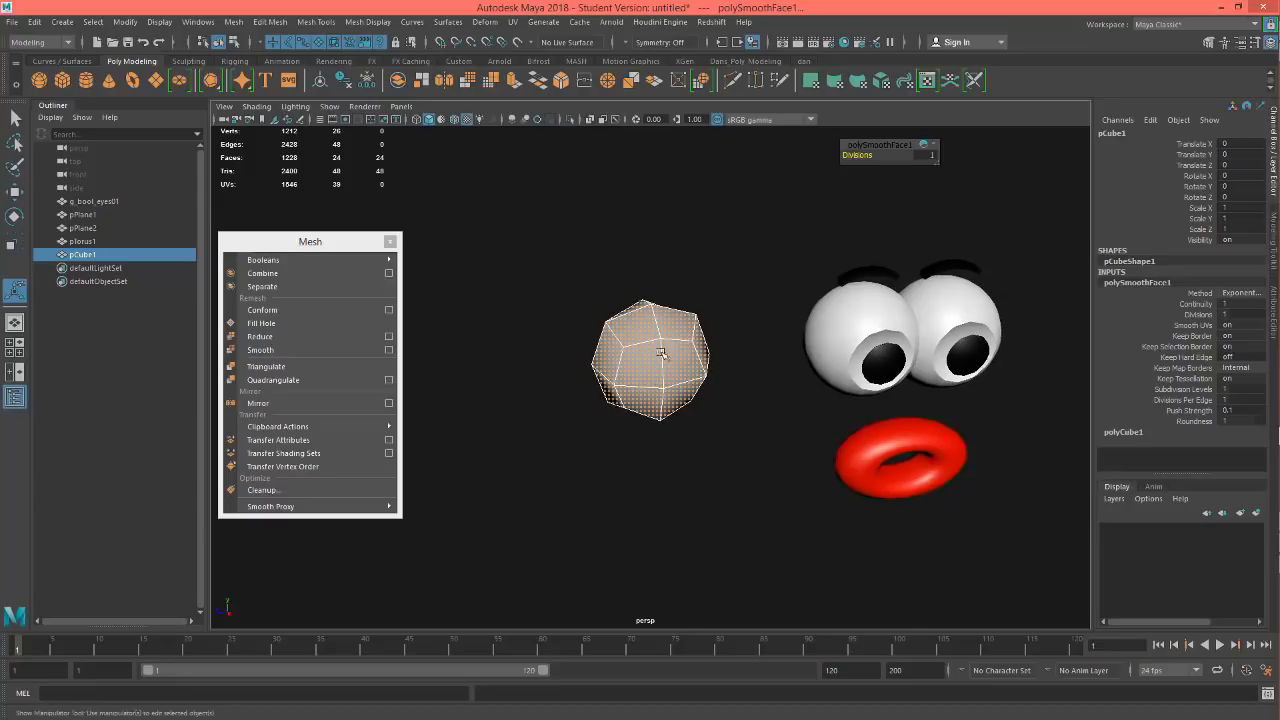
{"action": "left_click_drag", "start_coordinate": [658, 329], "coordinate": [674, 382], "text": "alt"}
{"action": "right_click_drag", "start_coordinate": [680, 384], "coordinate": [690, 418], "text": "alt"}
Step: Undo and redo the cube's smoothing to compare the original and smoothed shapes
{"action": "key", "text": "ctrl+z"}
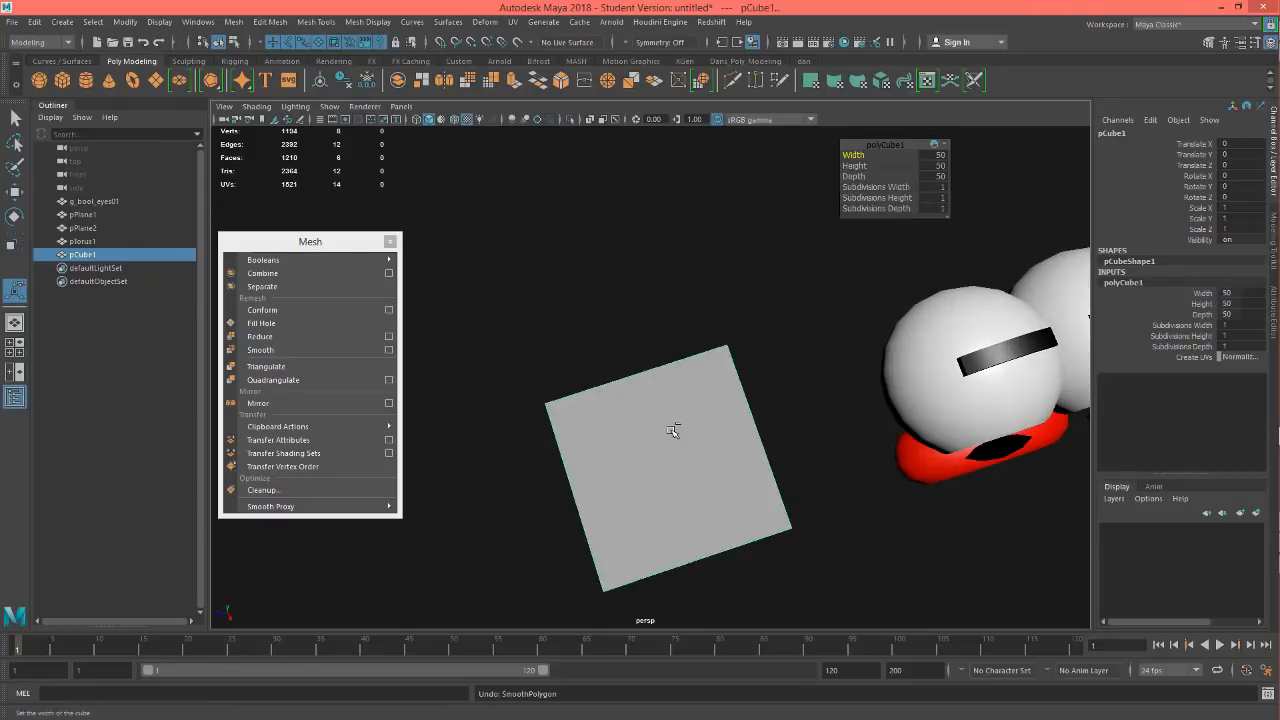
{"action": "left_click", "coordinate": [161, 41]}
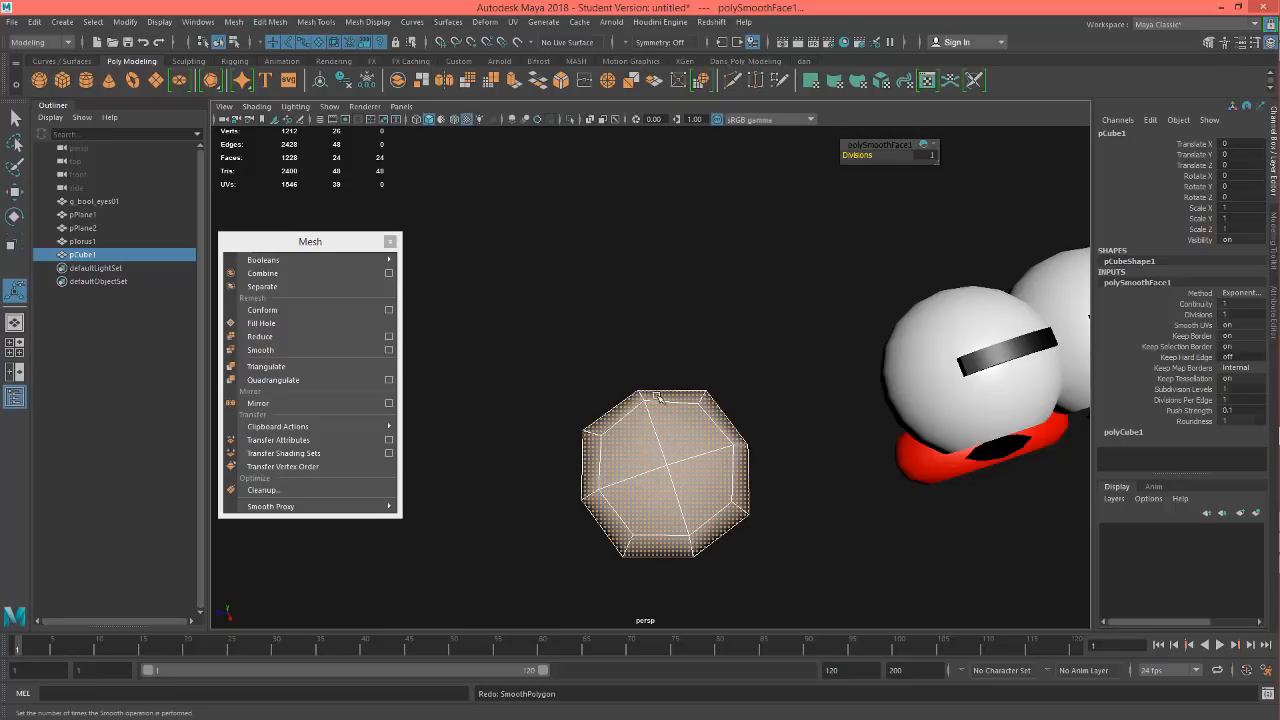
{"action": "left_click_drag", "start_coordinate": [752, 458], "coordinate": [619, 346], "text": "alt"}
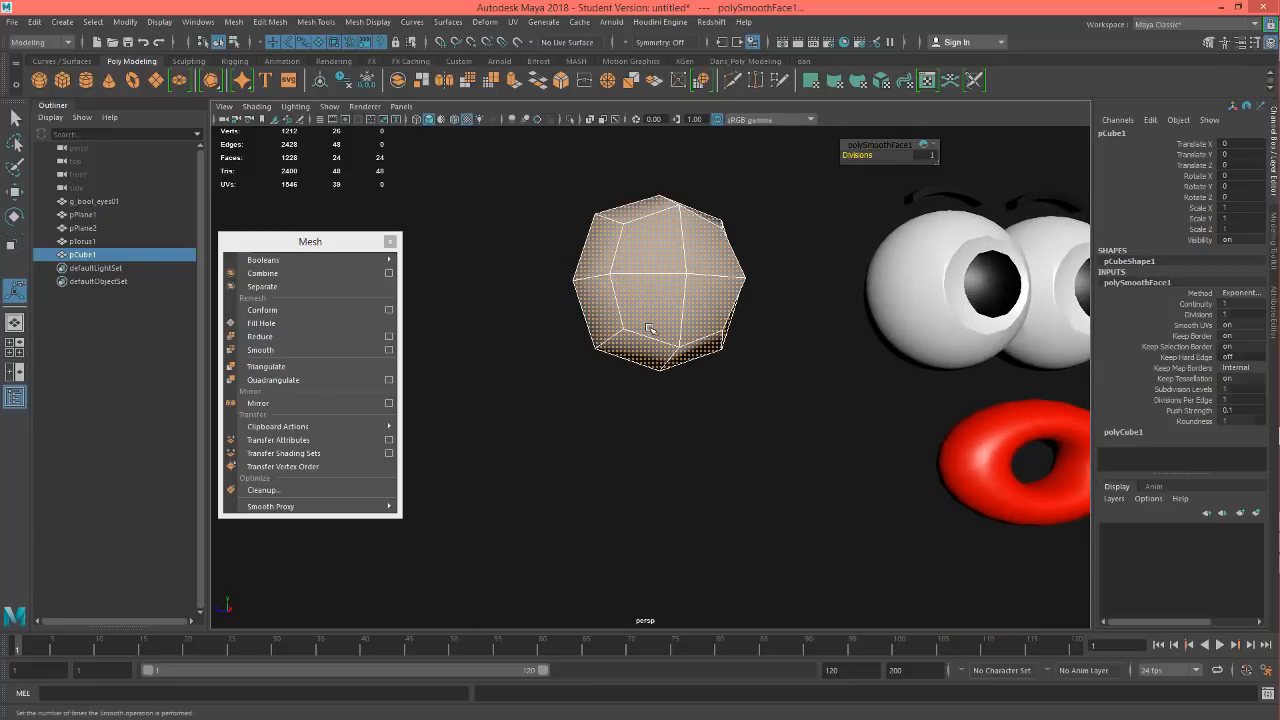
Step: Toggle the cube's smooth mesh preview on and off, including the cage-plus-smooth display, to compare it with the actual mesh
{"action": "left_click_drag", "start_coordinate": [668, 343], "coordinate": [670, 387], "text": "alt"}
{"action": "mouse_move", "coordinate": [662, 398]}
{"action": "left_mouse_down", "text": "alt"}
{"action": "mouse_move", "coordinate": [748, 391]}
{"action": "mouse_move", "coordinate": [667, 382]}
{"action": "left_mouse_up", "text": "alt"}
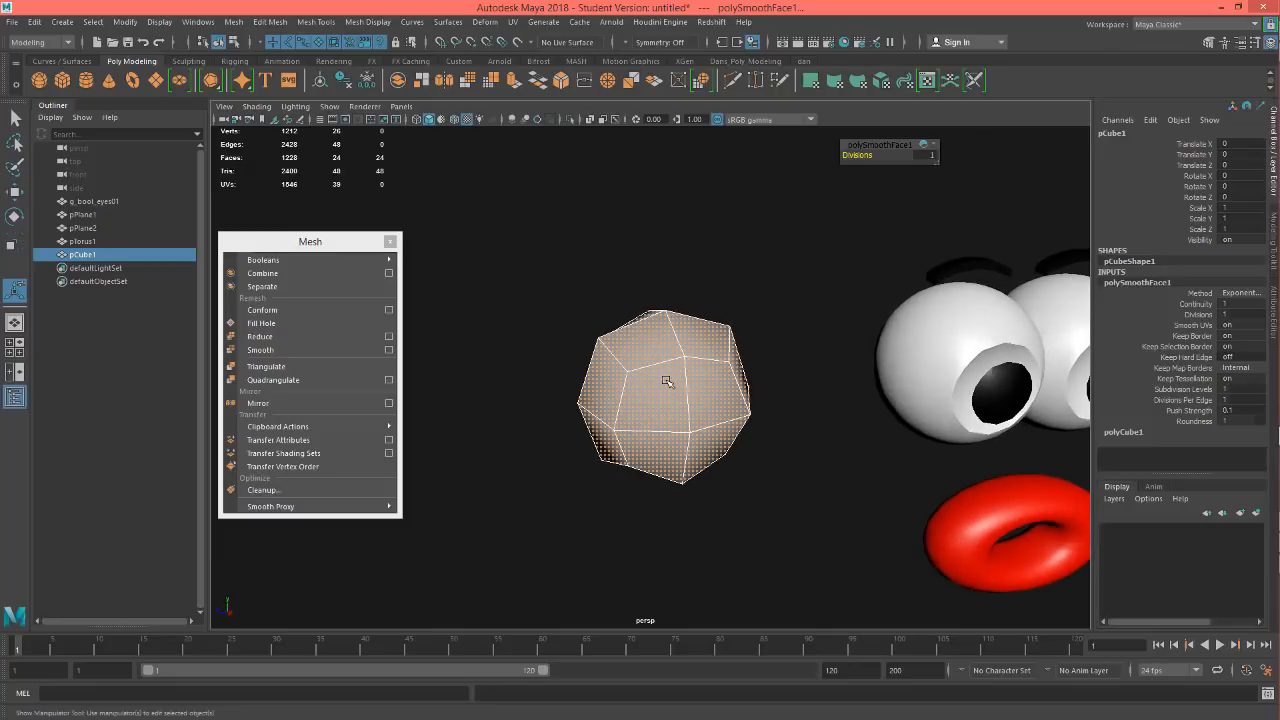
{"action": "key", "text": "3"}
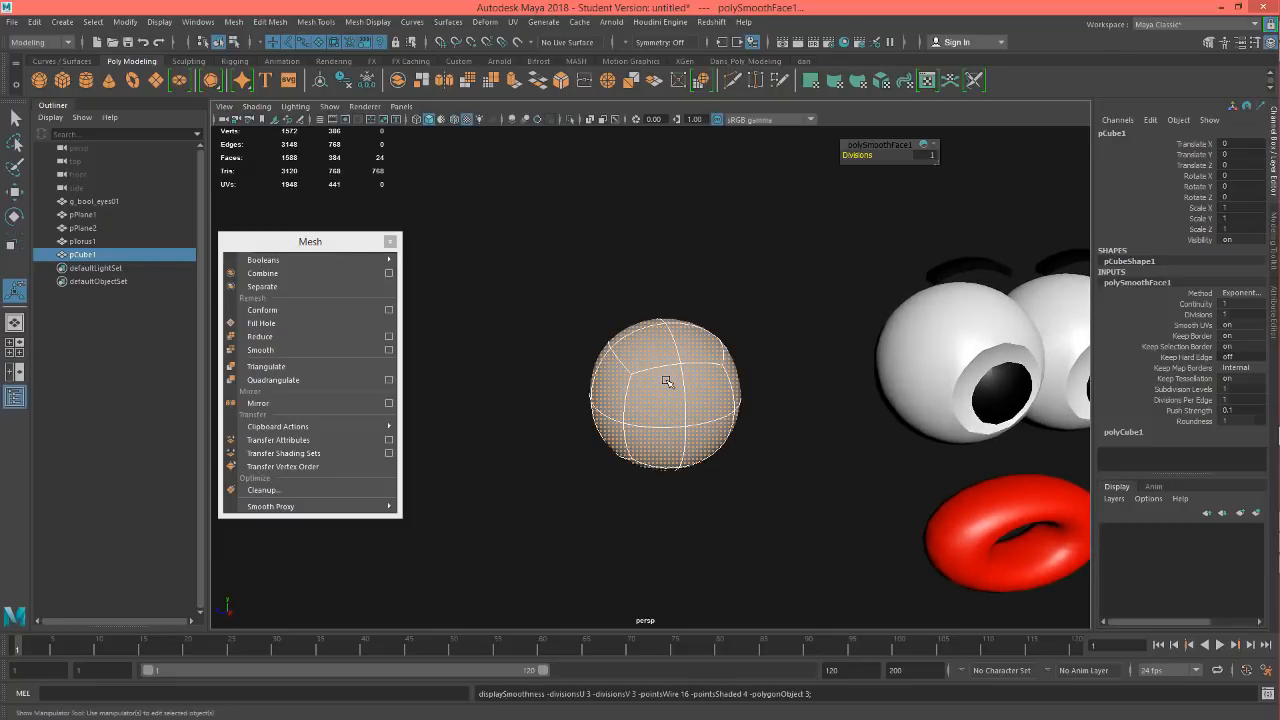
{"action": "key", "text": "1"}
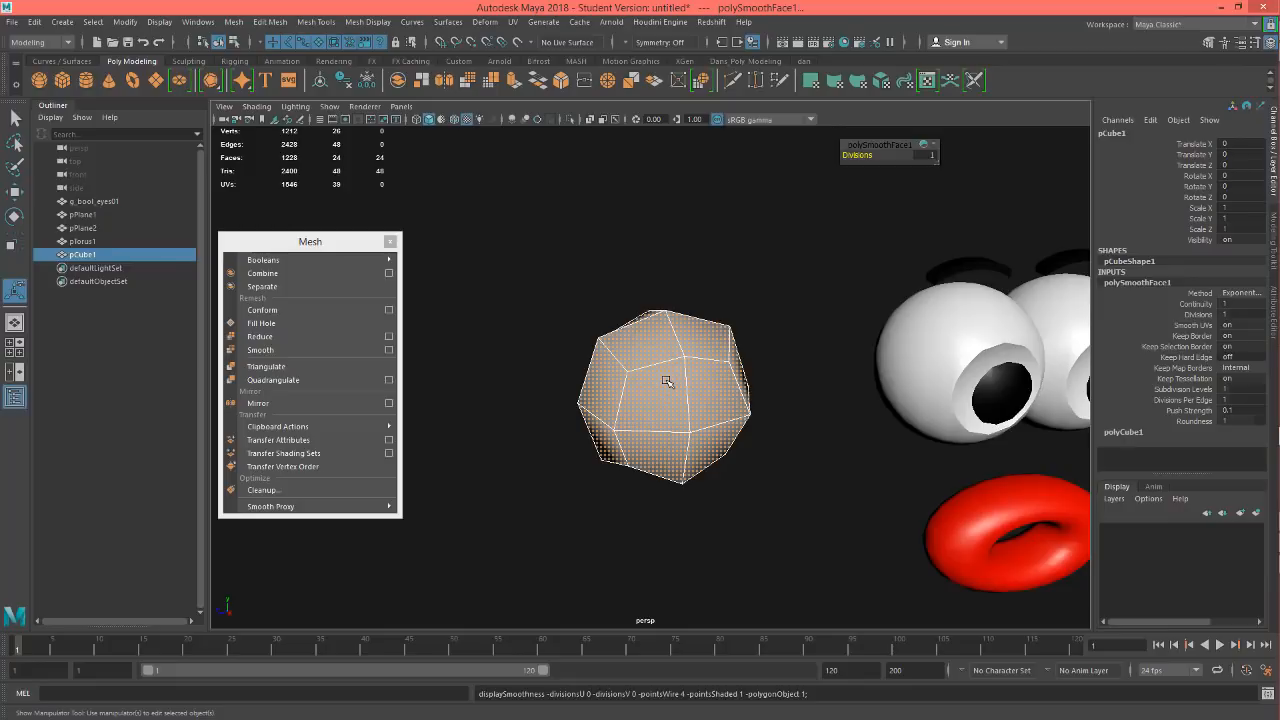
{"action": "key", "text": "3"}
{"action": "key", "text": "1"}
{"action": "key", "text": "3"}
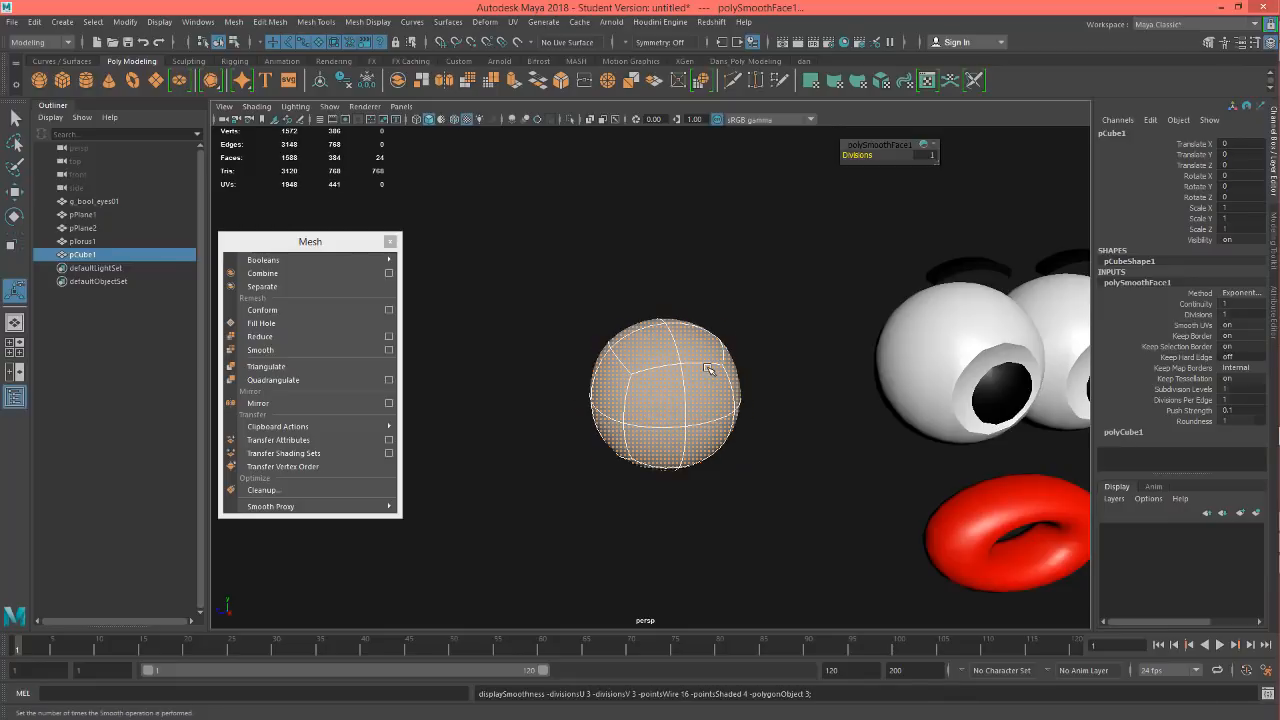
{"action": "key", "text": "1"}
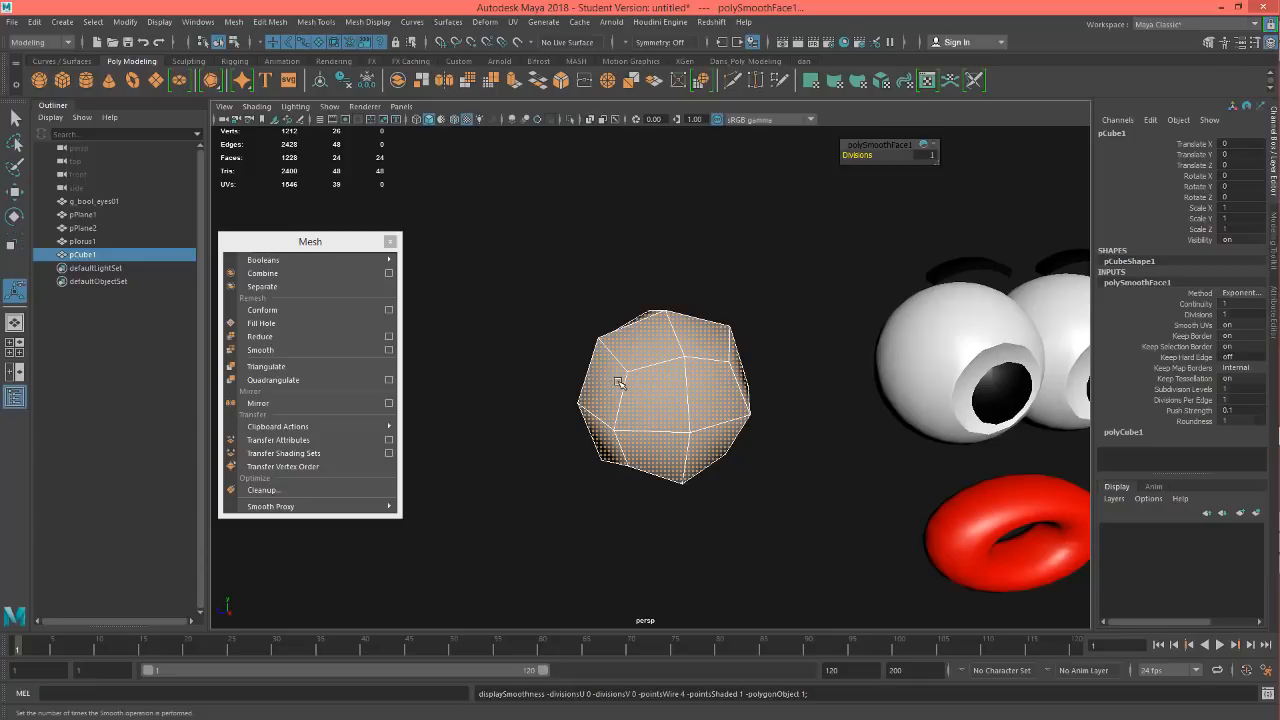
{"action": "key", "text": "2"}
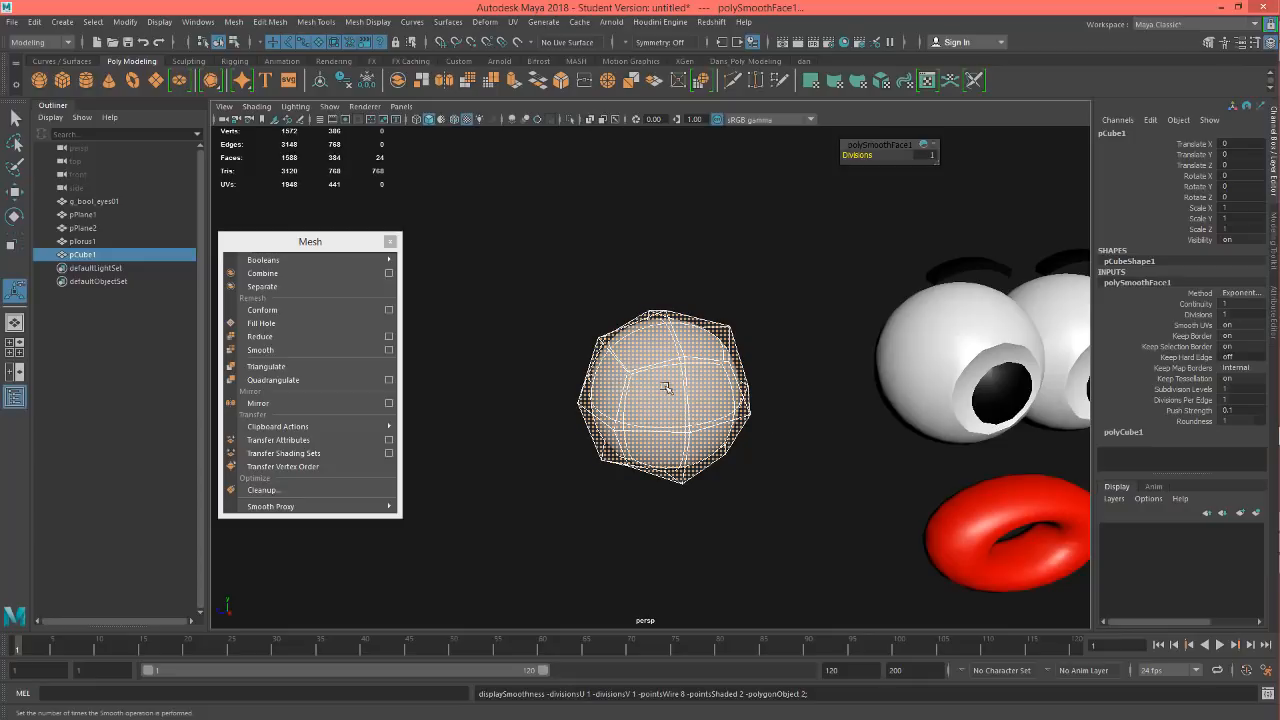
{"action": "key", "text": "1"}
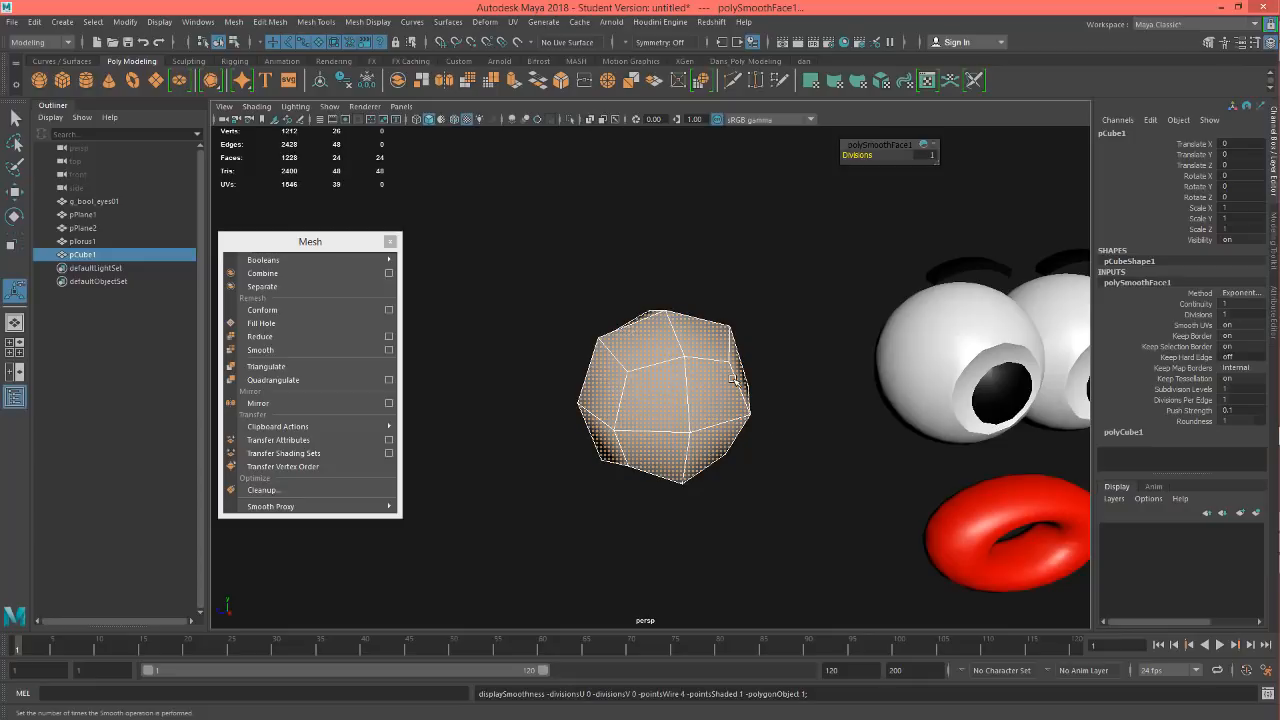
{"action": "left_click_drag", "start_coordinate": [698, 410], "coordinate": [732, 409], "text": "alt"}
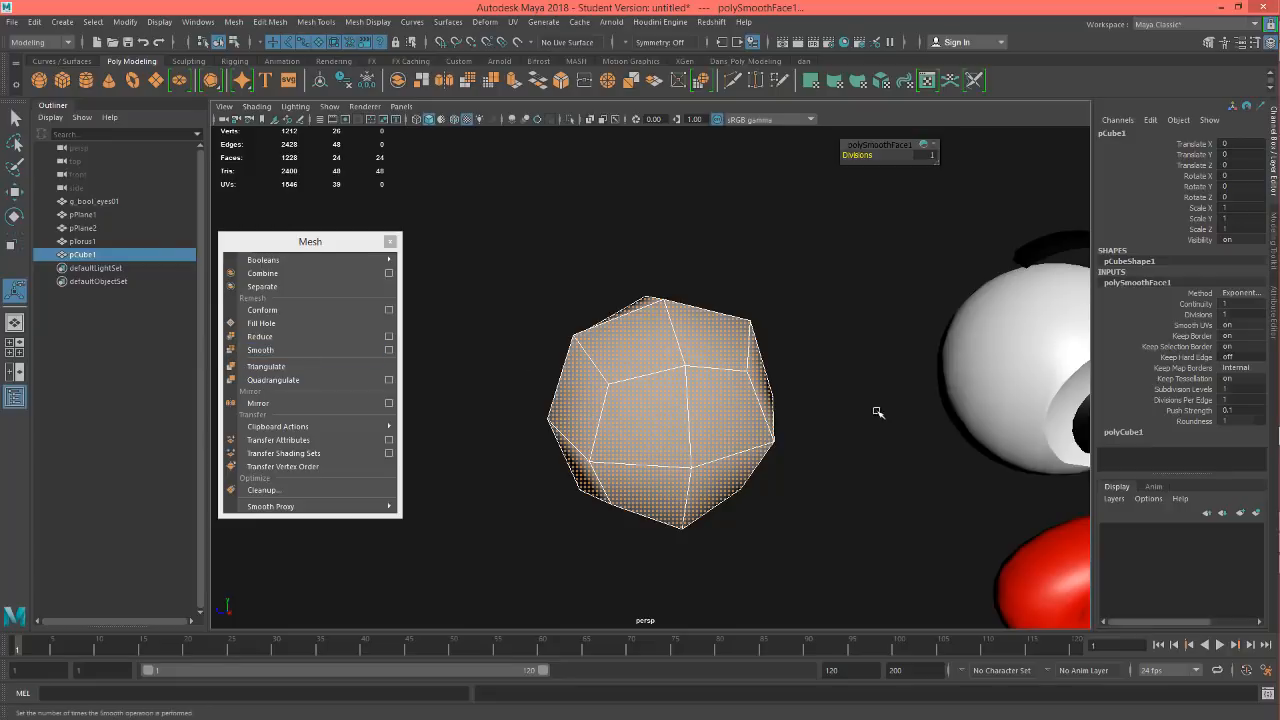
Step: Select the eyes mesh and switch it to face selection for a close view of the eyeball's upper pole
{"action": "left_click", "coordinate": [1006, 337]}
{"action": "left_click_drag", "start_coordinate": [1006, 337], "coordinate": [700, 377], "text": "alt"}
{"action": "right_click_drag", "start_coordinate": [700, 377], "coordinate": [1047, 433], "text": "alt"}
{"action": "left_click_drag", "start_coordinate": [928, 428], "coordinate": [863, 360], "text": "alt"}
{"action": "right_click", "coordinate": [856, 323]}
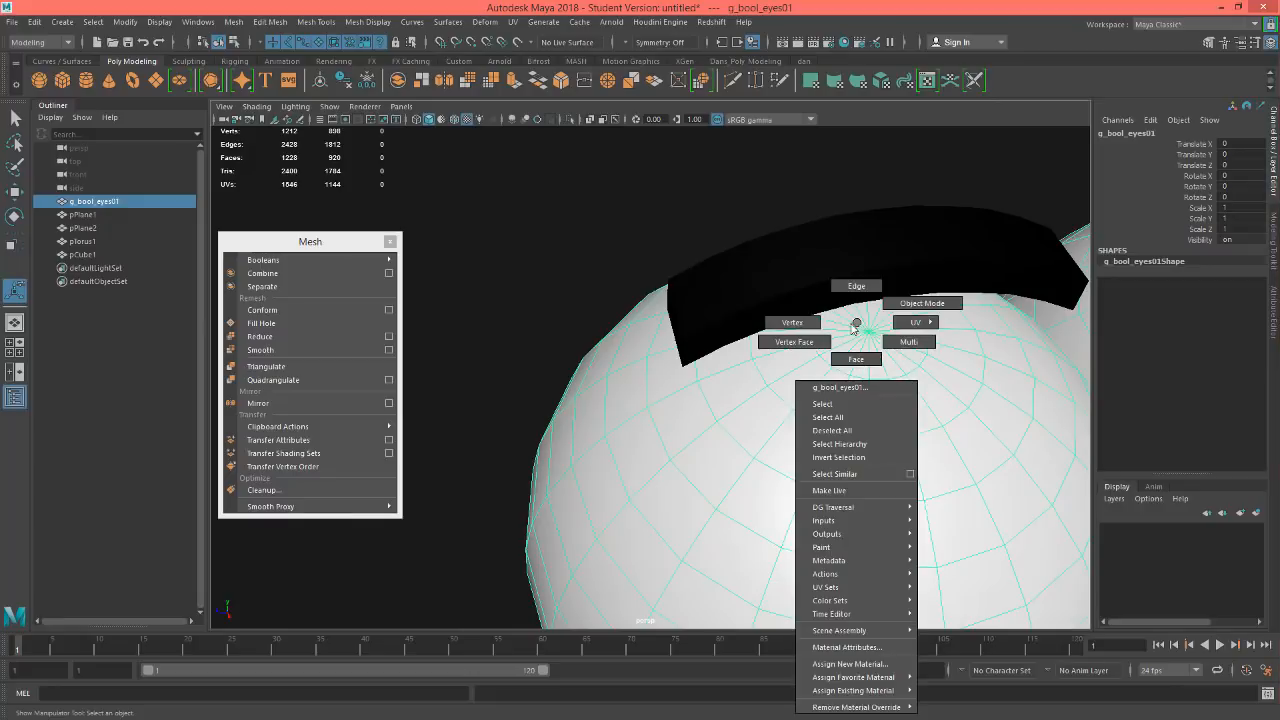
{"action": "left_click", "coordinate": [856, 359]}
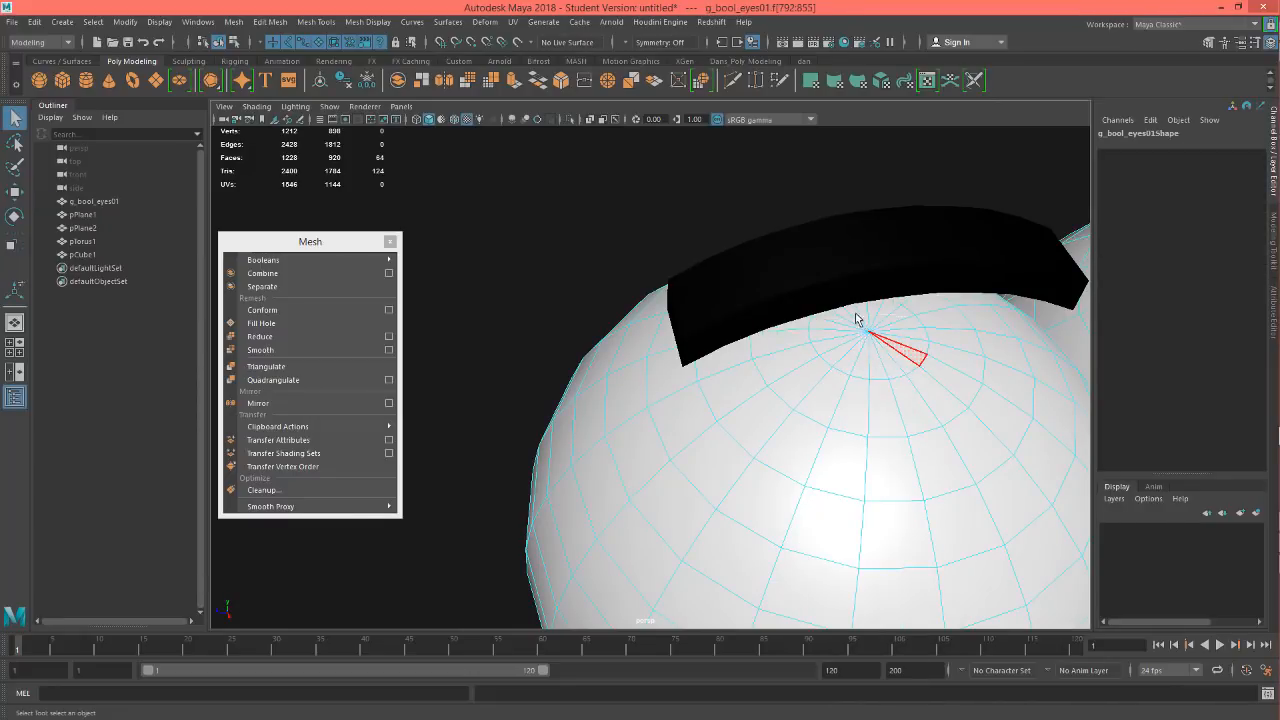
Step: Select the triangular faces around the eyeball's upper pole and narrow the selection to one triangle to examine the pole's topology
{"action": "left_click_drag", "start_coordinate": [856, 319], "coordinate": [850, 316]}
{"action": "left_click_drag", "start_coordinate": [952, 396], "coordinate": [916, 393], "text": "alt"}
{"action": "key", "text": "f"}
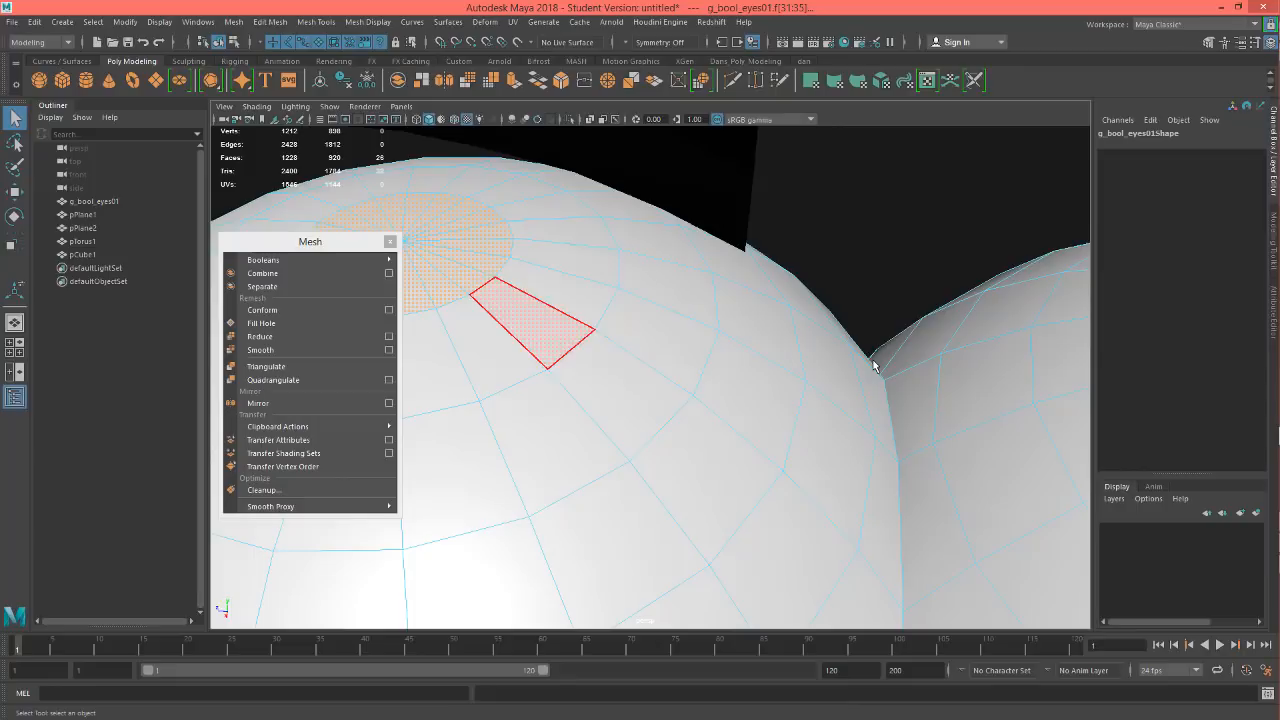
{"action": "left_click_drag", "start_coordinate": [654, 363], "coordinate": [828, 370], "text": "alt"}
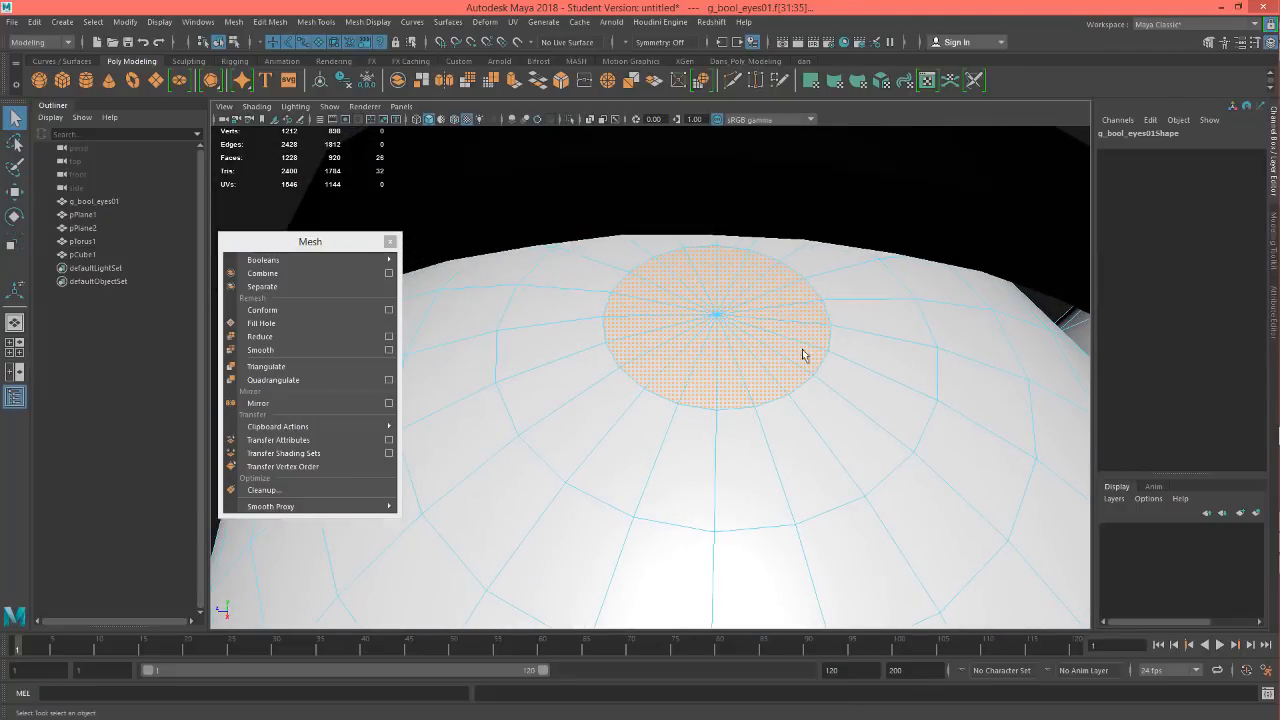
{"action": "left_click", "coordinate": [782, 352]}
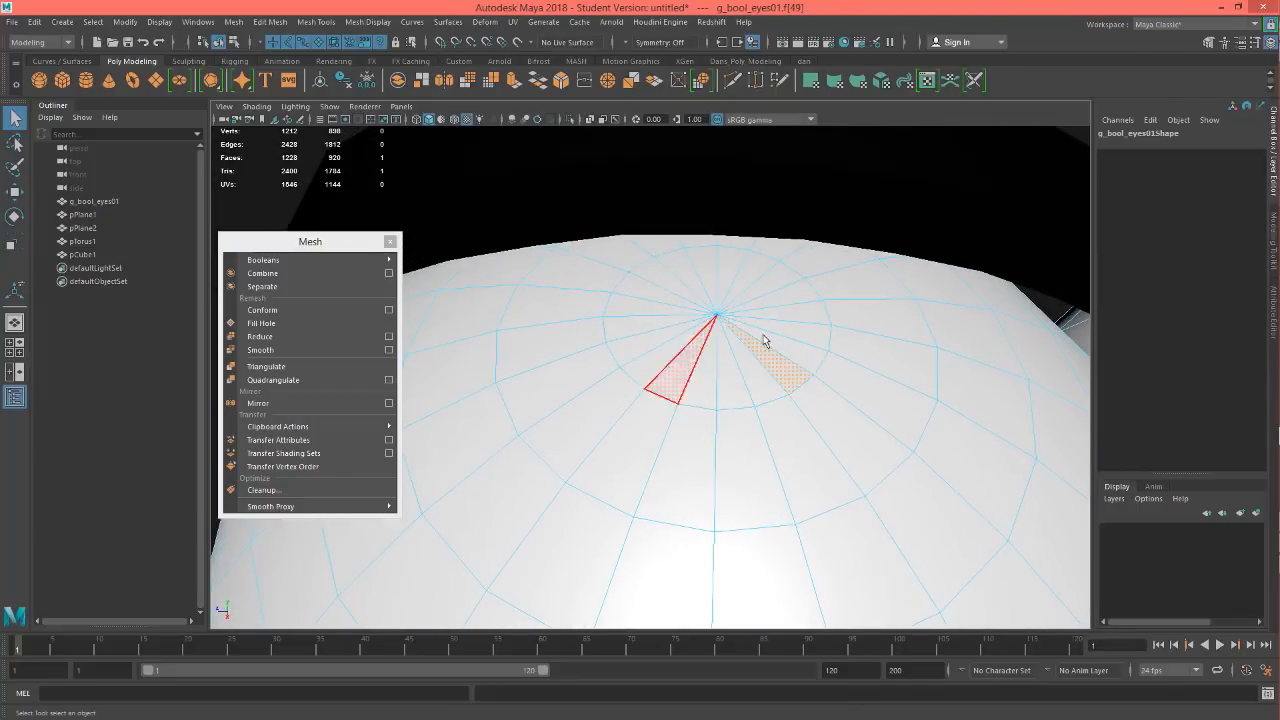
Step: Select the smoothed cube in object mode and apply Smooth to it two more times, with one division each
{"action": "scroll", "coordinate": [631, 357], "scroll_direction": "down", "scroll_amount": 5}
{"action": "scroll", "coordinate": [519, 432], "scroll_direction": "down", "scroll_amount": 2}
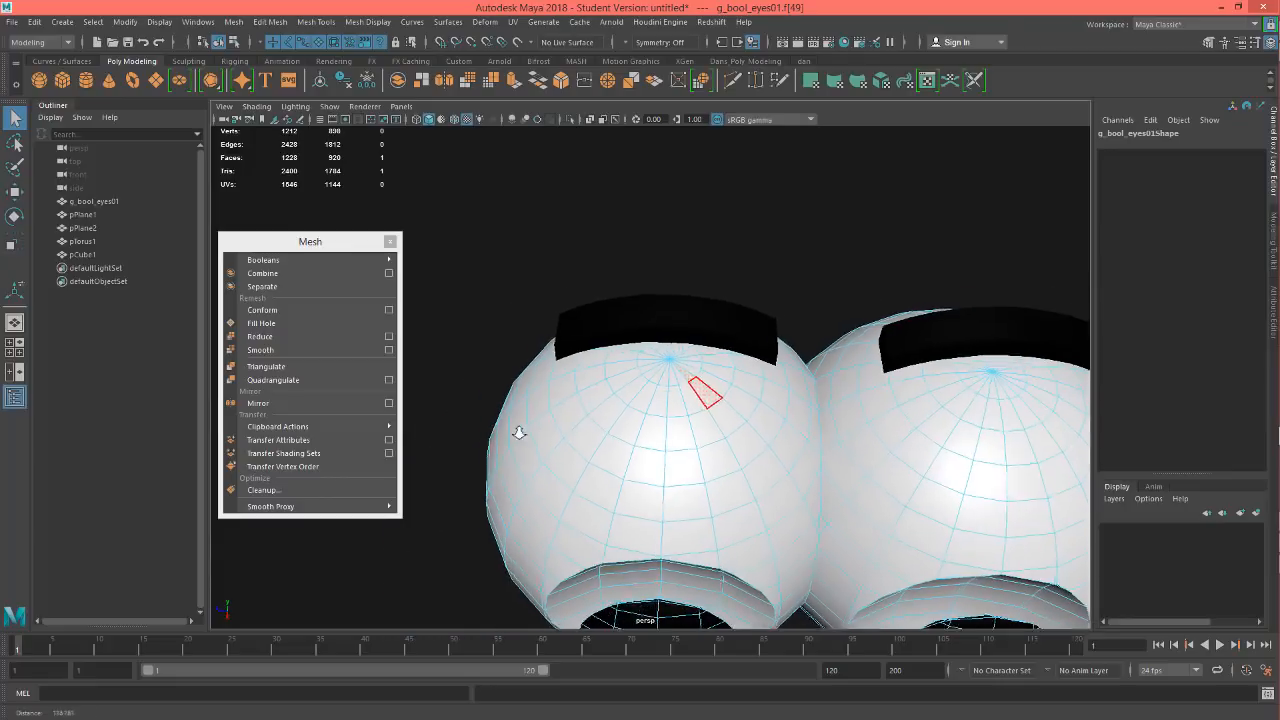
{"action": "right_click_drag", "start_coordinate": [519, 432], "coordinate": [502, 433], "text": "alt"}
{"action": "middle_click_drag", "start_coordinate": [684, 430], "coordinate": [899, 436], "text": "alt"}
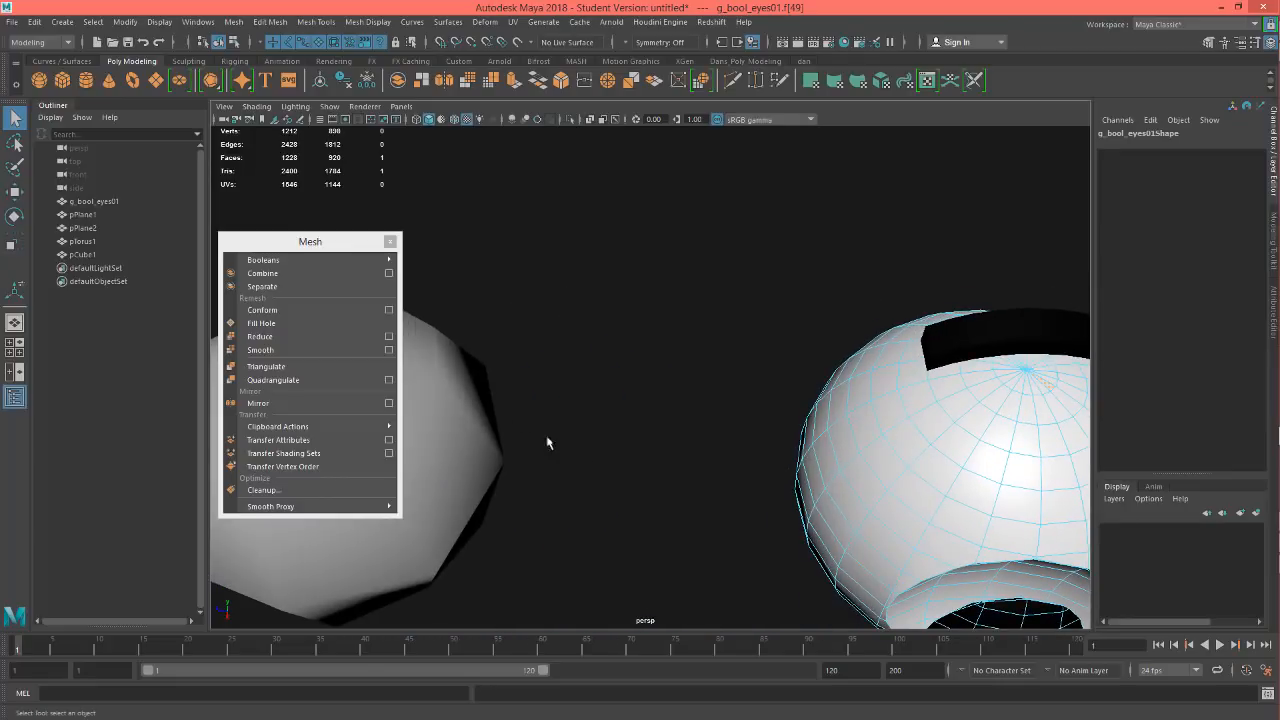
{"action": "left_click_drag", "start_coordinate": [548, 442], "coordinate": [749, 411], "text": "alt"}
{"action": "left_click_drag", "start_coordinate": [808, 446], "coordinate": [509, 399], "text": "alt"}
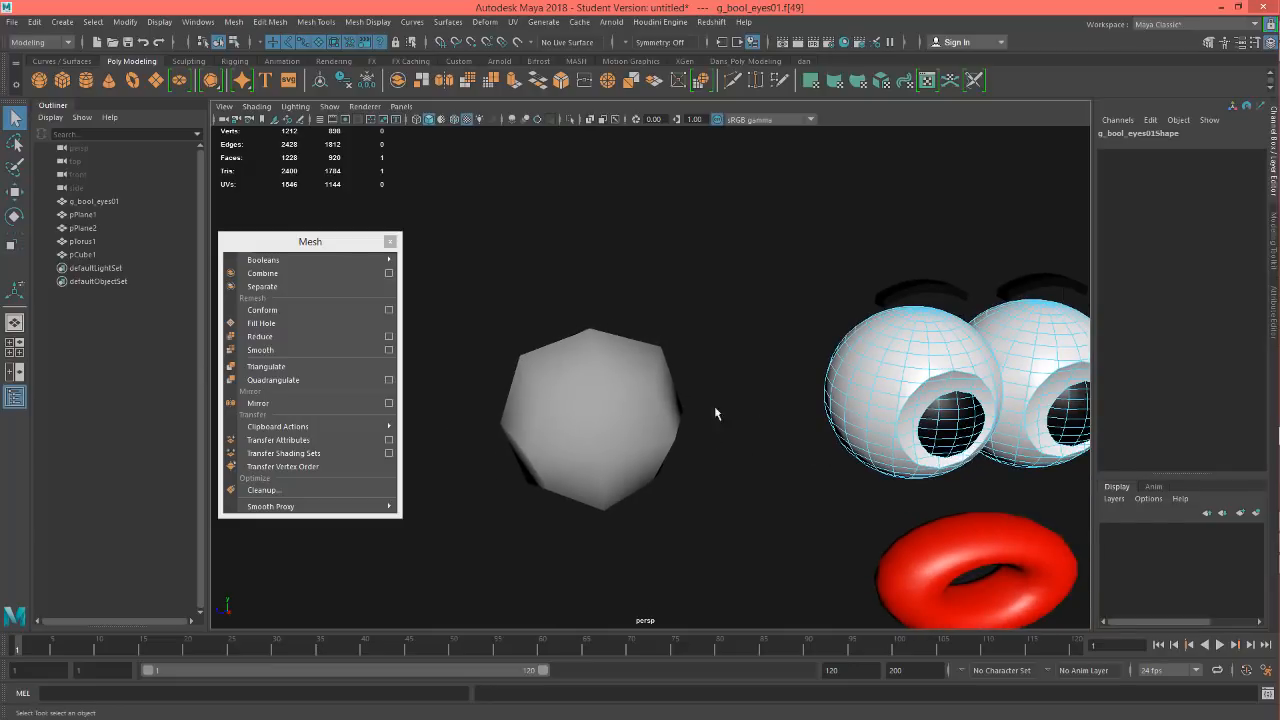
{"action": "left_click_drag", "start_coordinate": [700, 391], "coordinate": [808, 423], "text": "alt"}
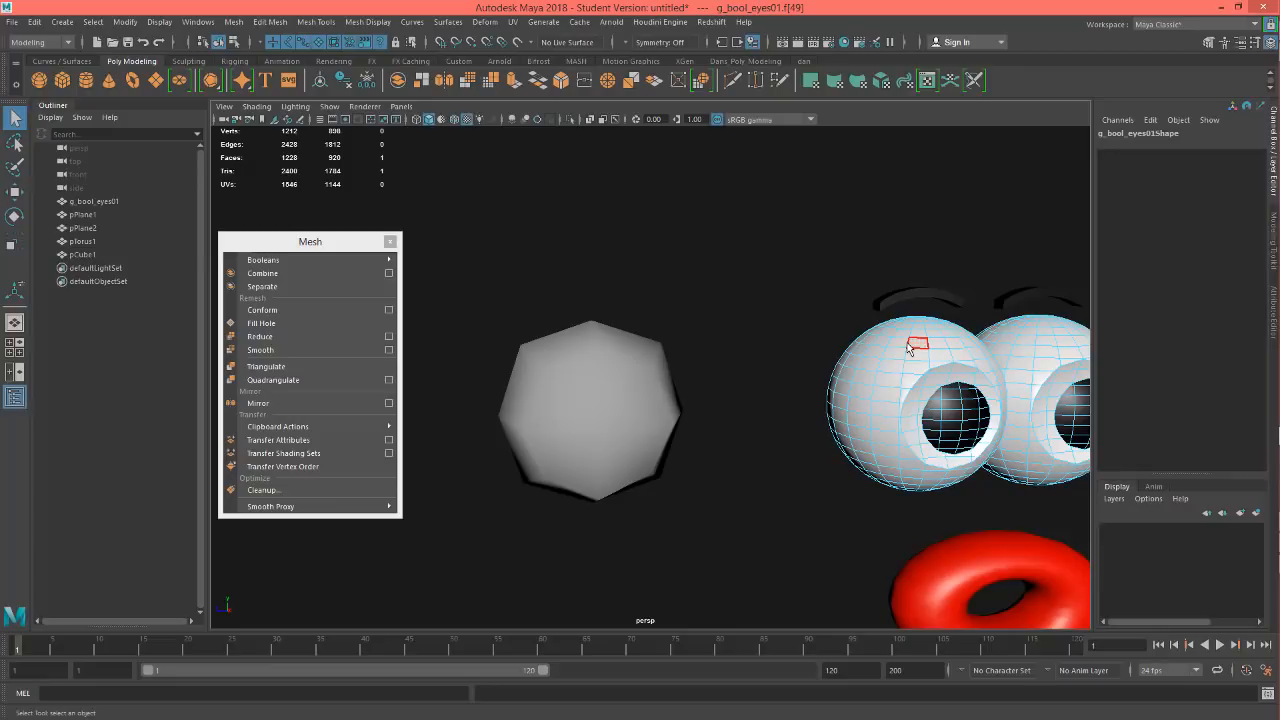
{"action": "key", "text": "F8"}
{"action": "left_click", "coordinate": [596, 378]}
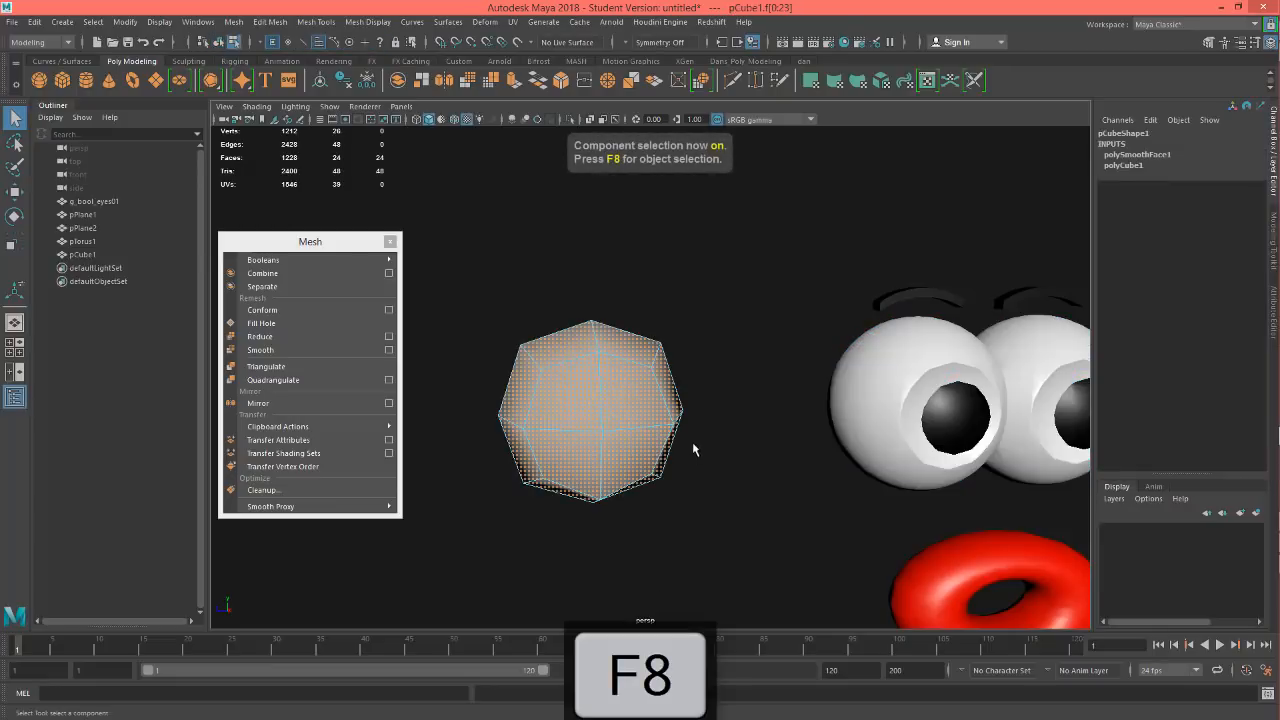
{"action": "left_click_drag", "start_coordinate": [692, 443], "coordinate": [621, 398], "text": "alt"}
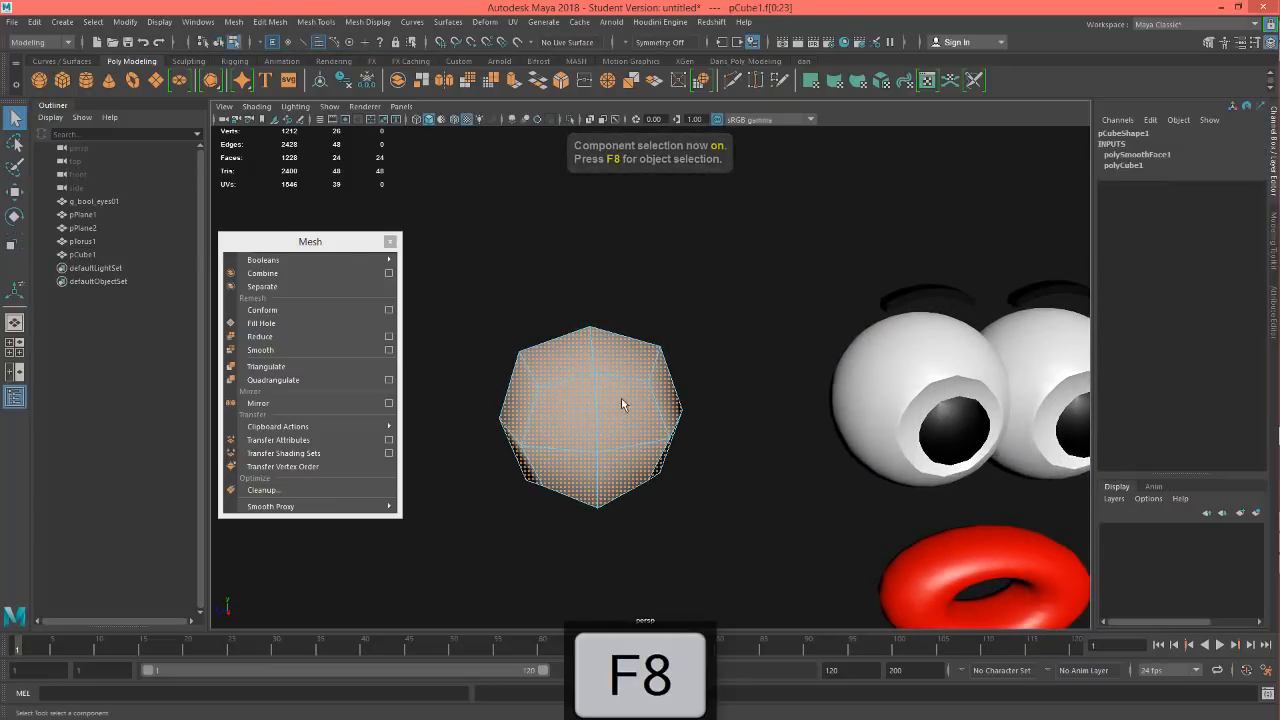
{"action": "right_click_drag", "start_coordinate": [652, 371], "coordinate": [712, 306]}
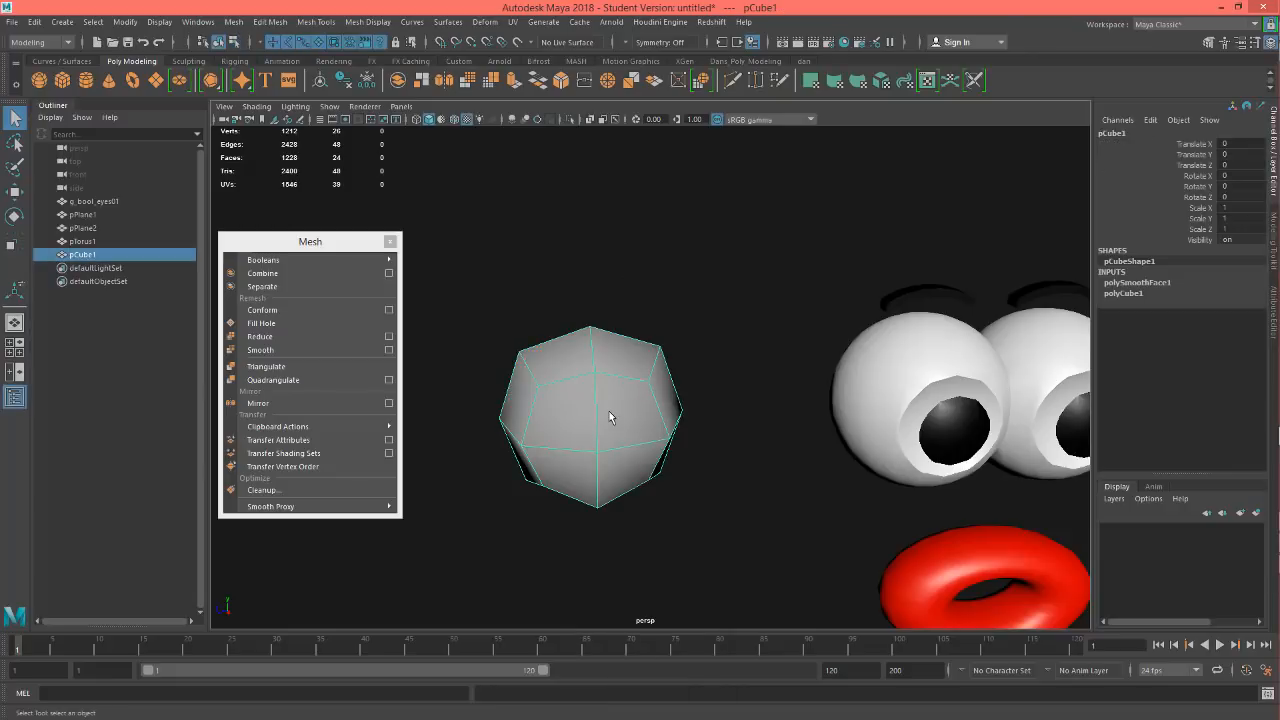
{"action": "left_click", "coordinate": [282, 349]}
{"action": "left_click", "coordinate": [285, 348]}
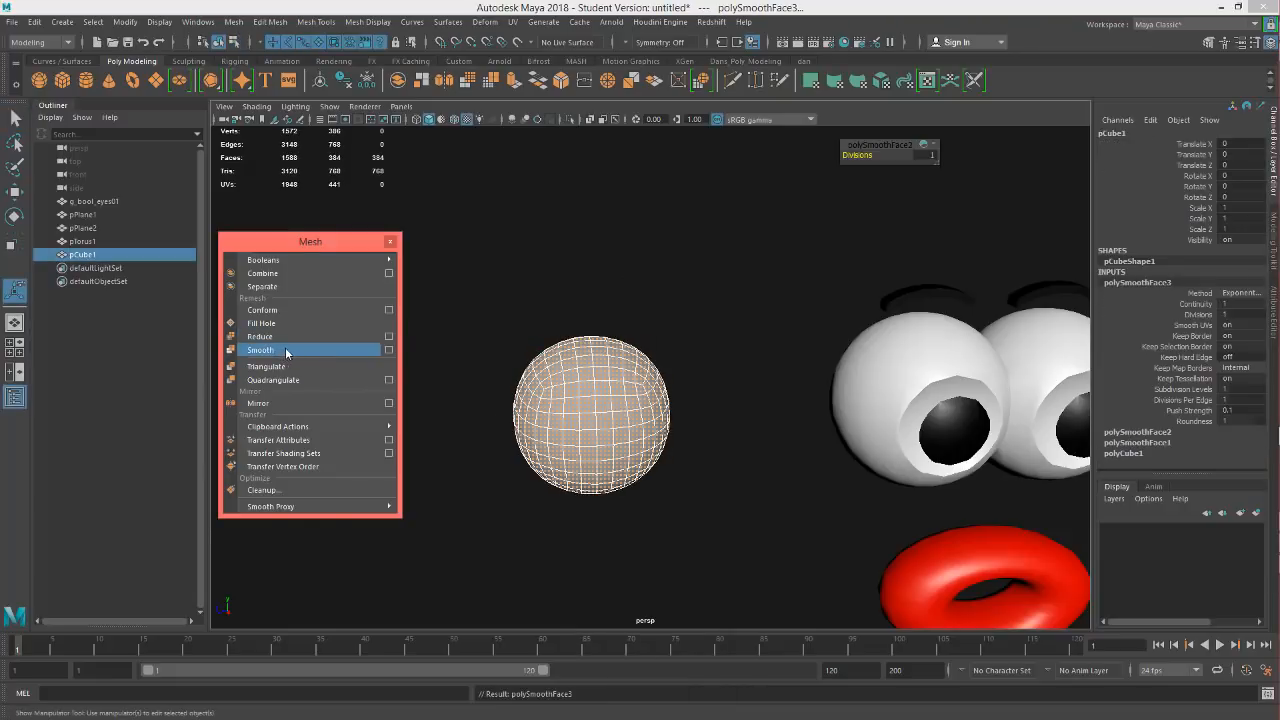
Step: Create a polygon sphere and set its radius to 25
{"action": "left_click_drag", "start_coordinate": [620, 388], "coordinate": [803, 423], "text": "alt"}
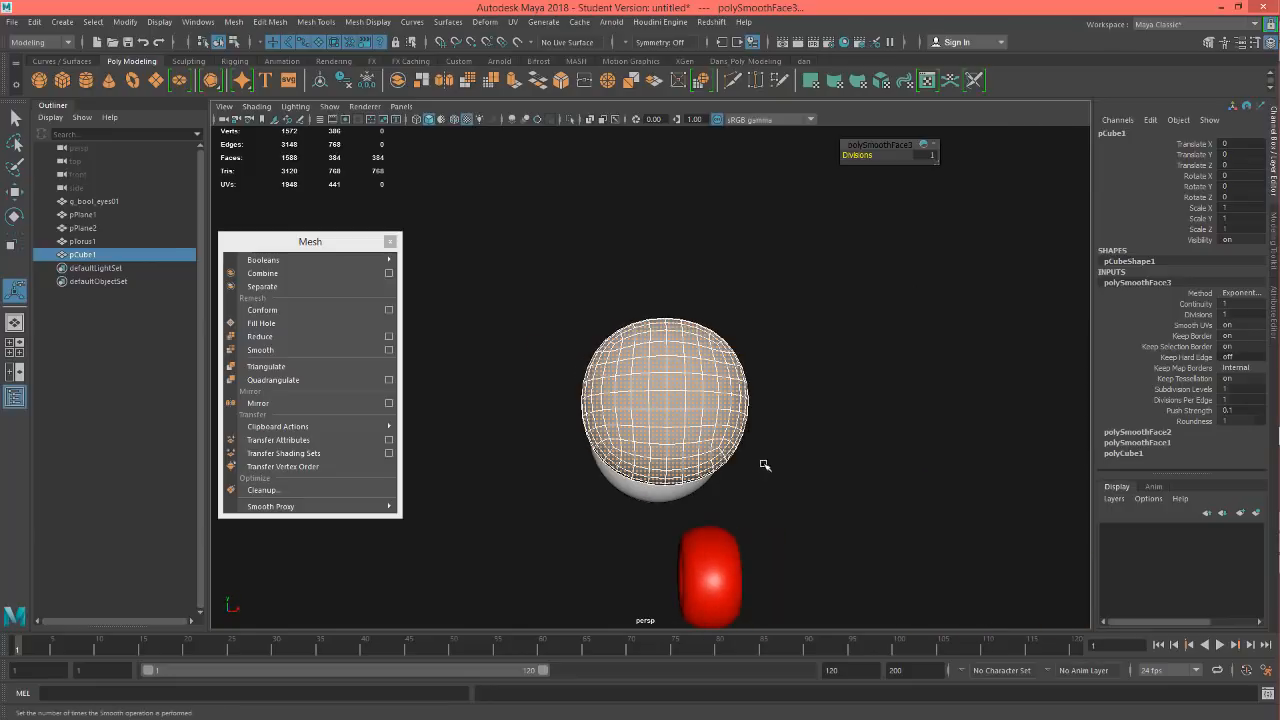
{"action": "left_click_drag", "start_coordinate": [766, 463], "coordinate": [903, 374], "text": "alt"}
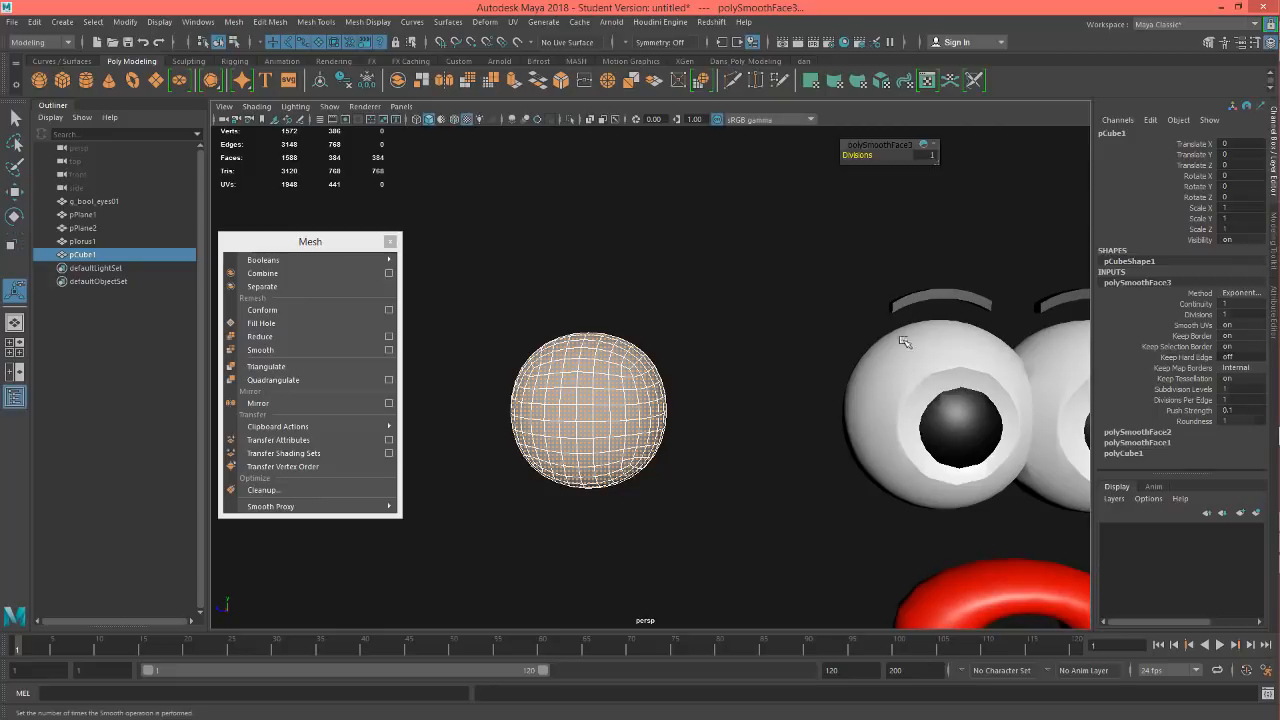
{"action": "left_click", "coordinate": [38, 80]}
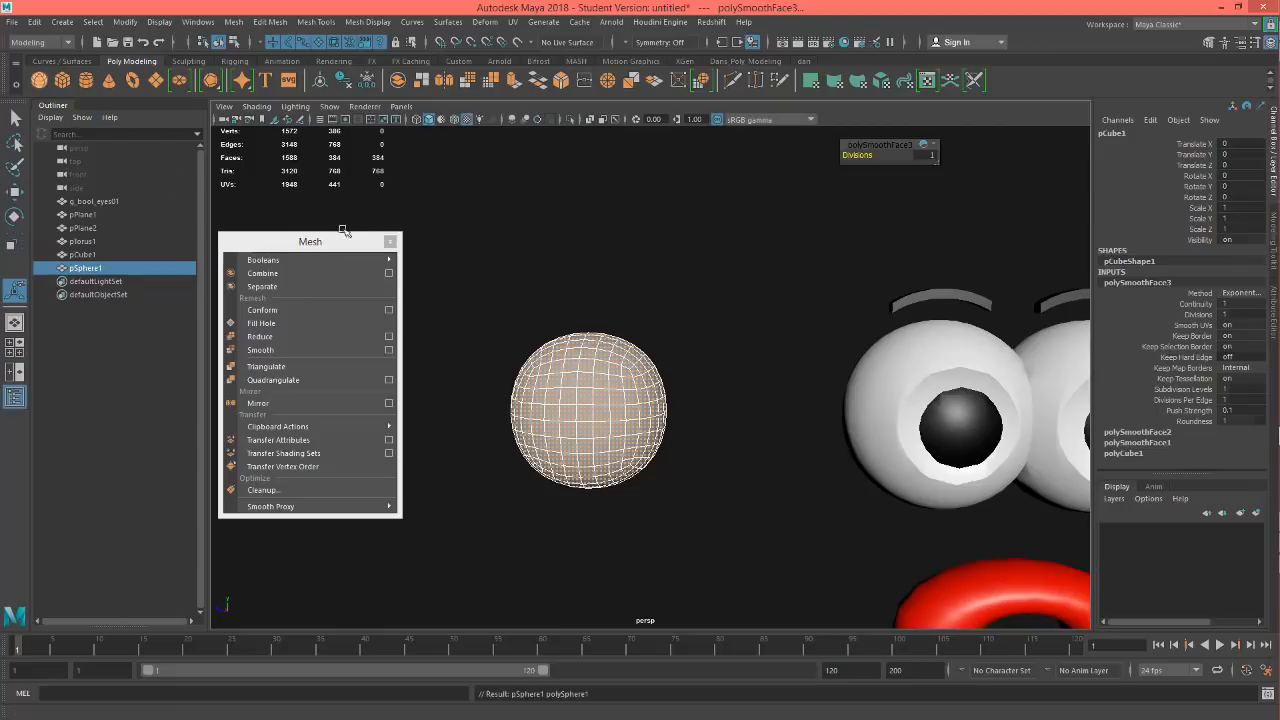
{"action": "left_click", "coordinate": [1112, 284]}
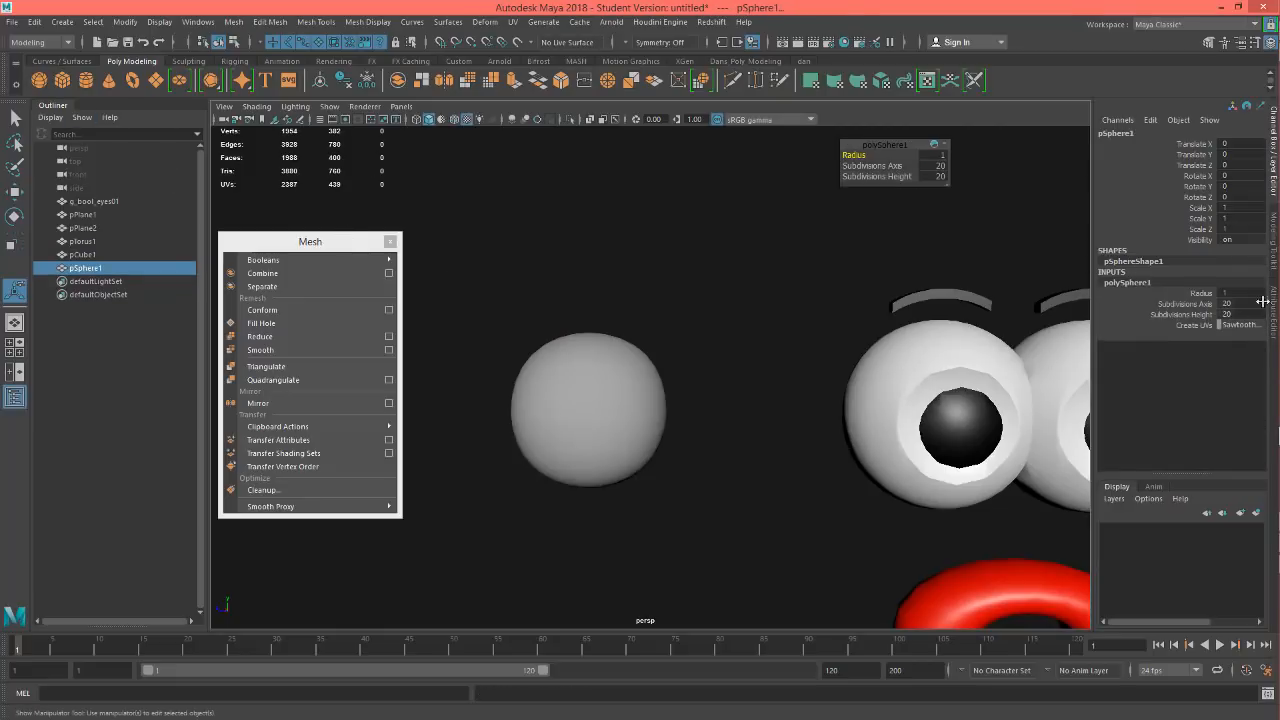
{"action": "left_click", "coordinate": [1222, 293]}
{"action": "key", "text": "Return"}
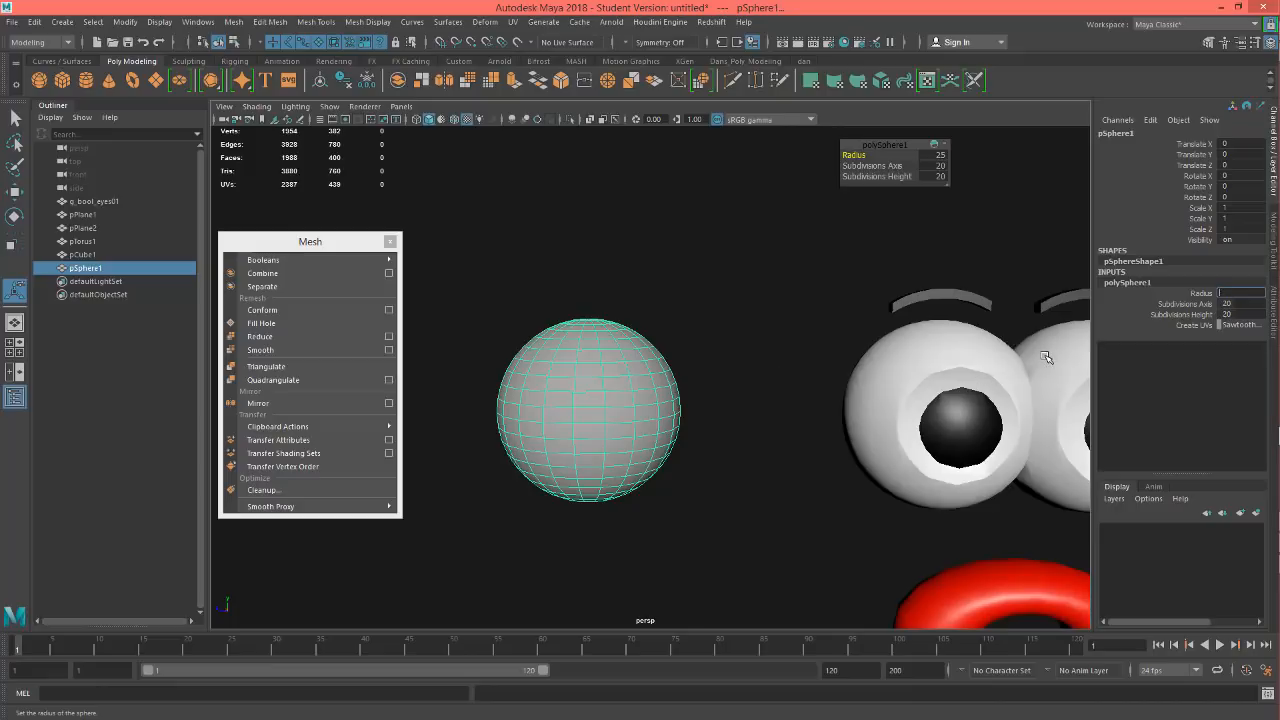
{"action": "left_click", "coordinate": [790, 489]}
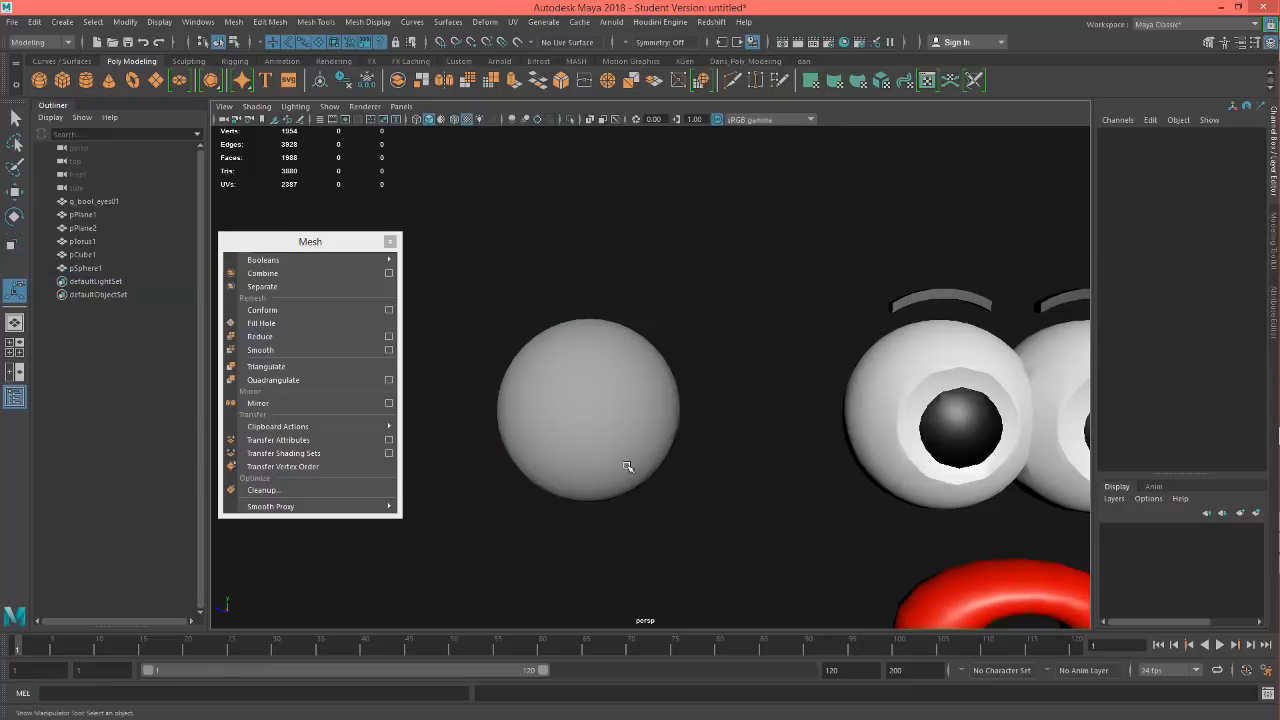
Step: Scale the smoothed cube pCube1 uniformly to about 1.13 so it approaches the size of the new sphere
{"action": "left_click", "coordinate": [84, 257]}
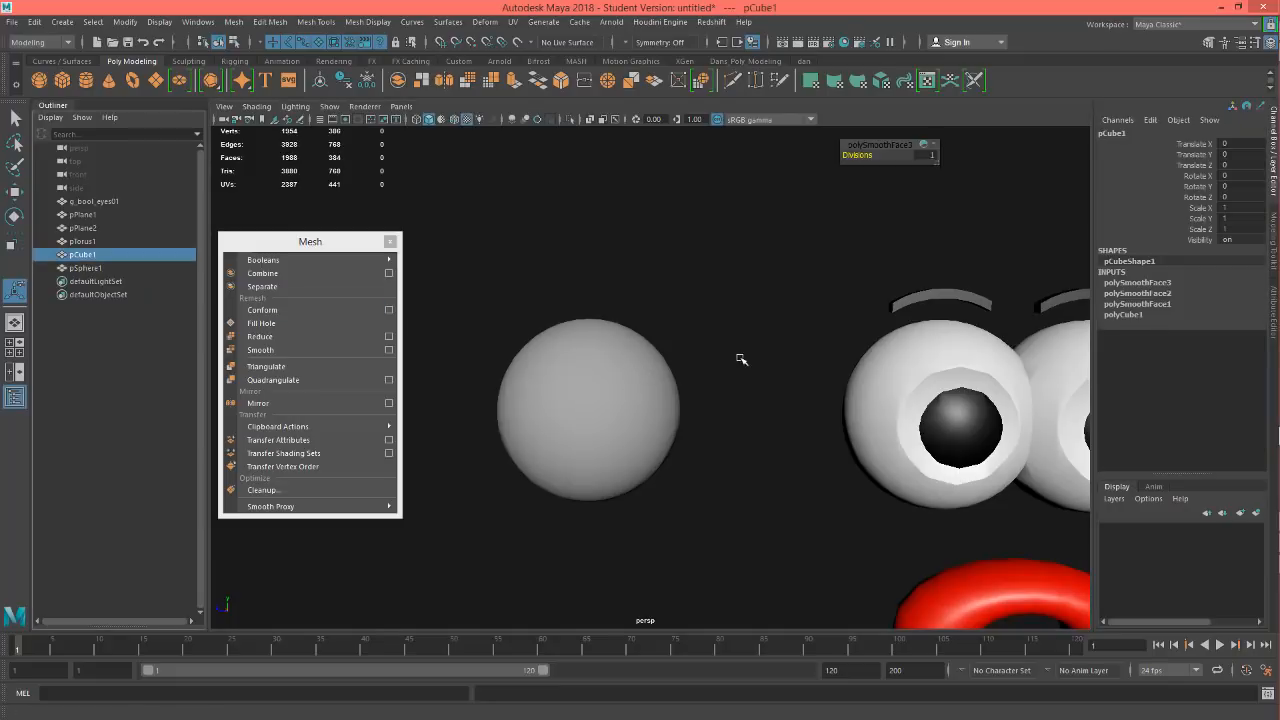
{"action": "key", "text": "r"}
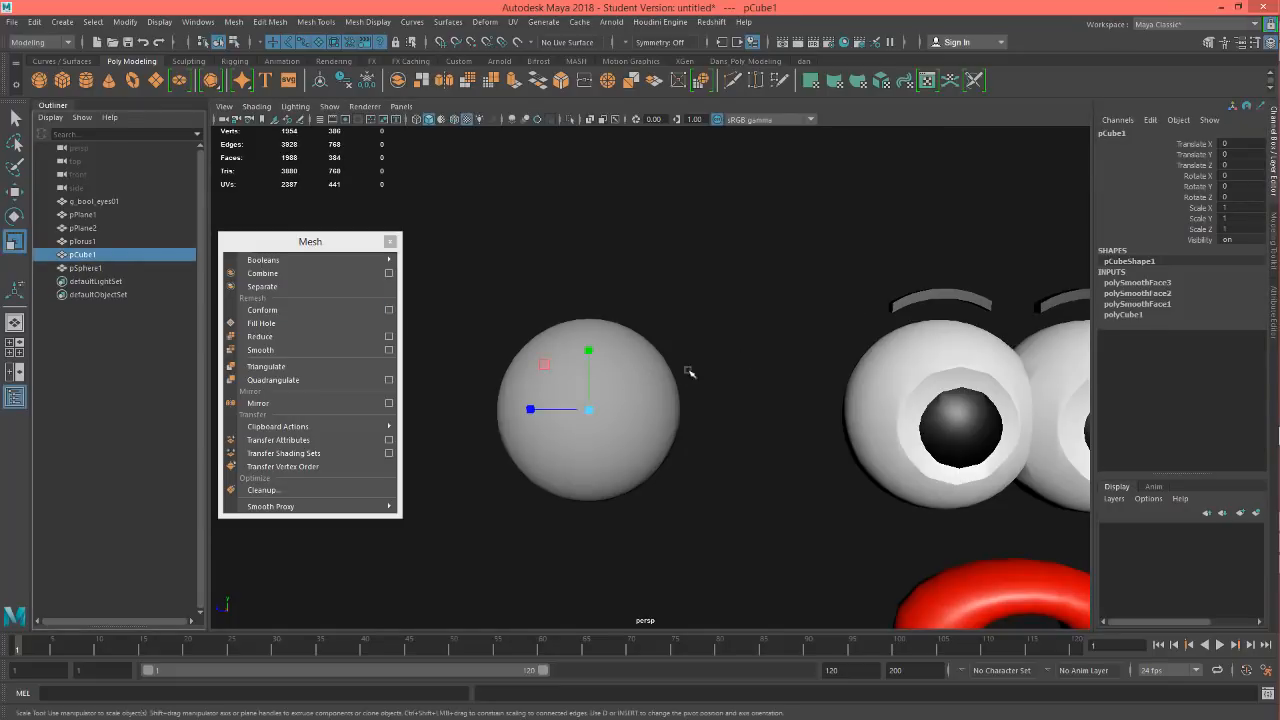
{"action": "left_click_drag", "start_coordinate": [590, 413], "coordinate": [607, 412]}
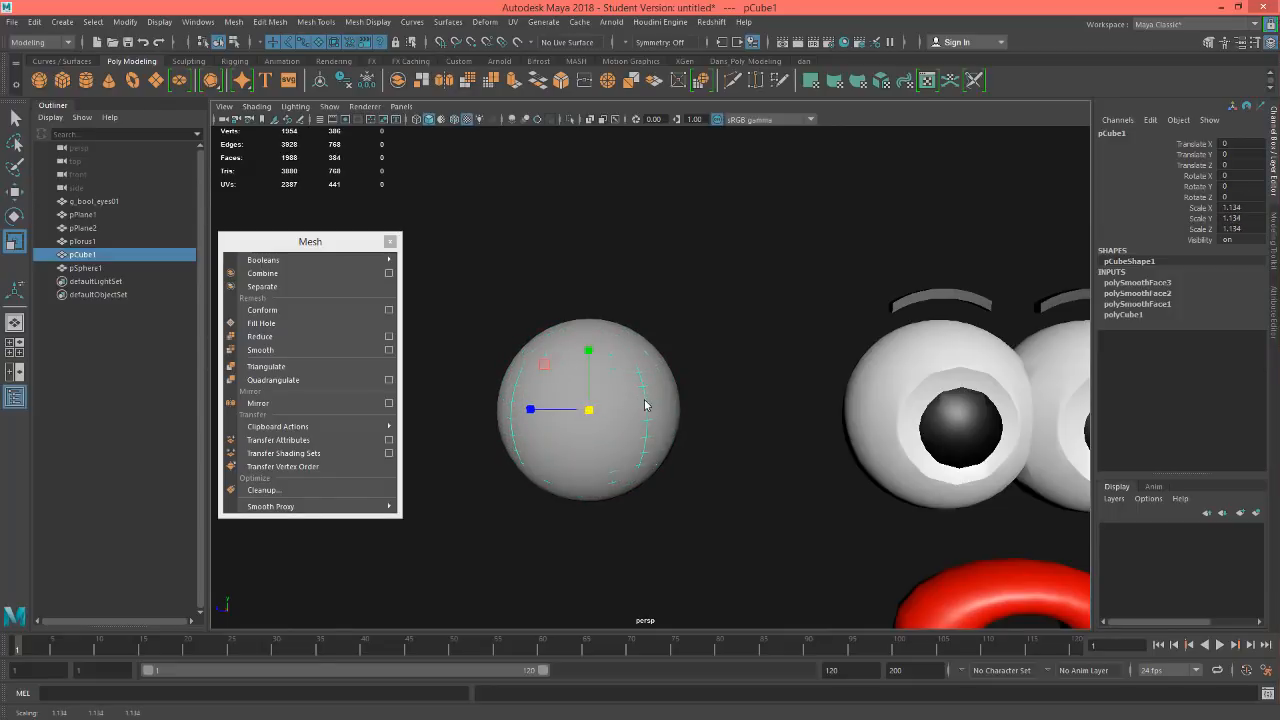
{"action": "right_click_drag", "start_coordinate": [645, 403], "coordinate": [650, 362]}
{"action": "left_click", "coordinate": [645, 398]}
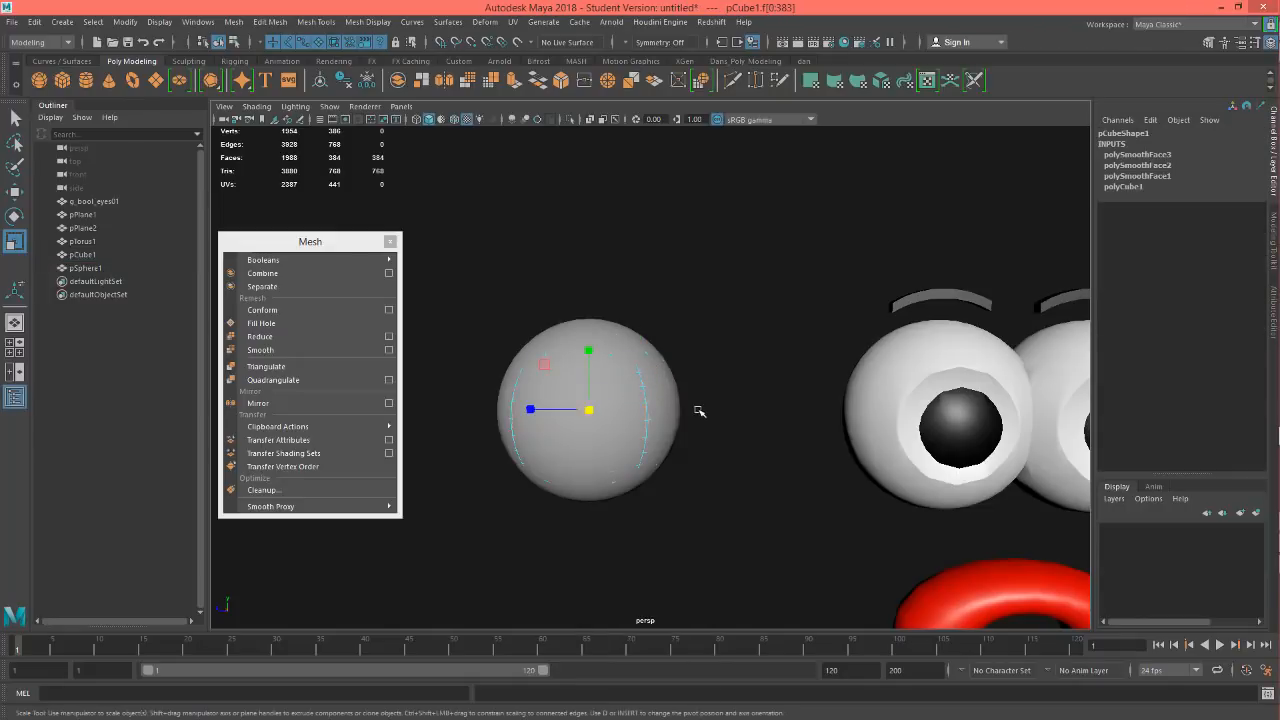
{"action": "left_click_drag", "start_coordinate": [664, 450], "coordinate": [675, 293], "text": "alt"}
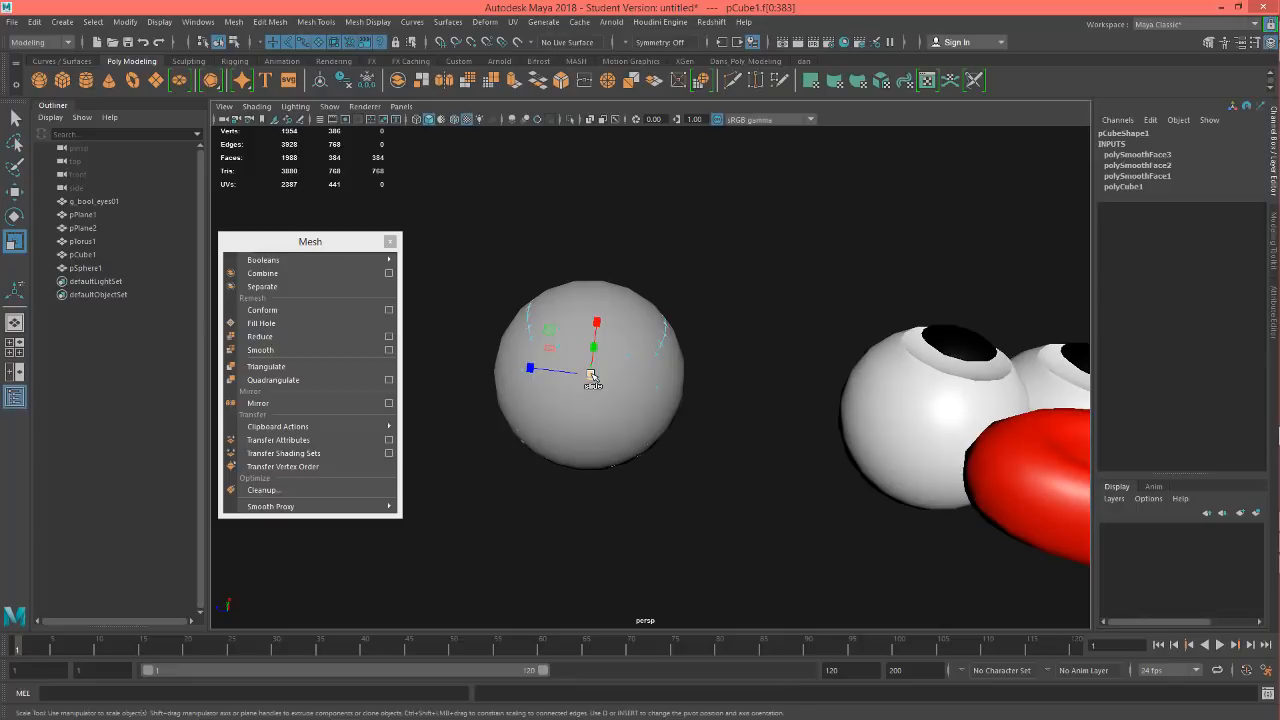
{"action": "left_click_drag", "start_coordinate": [592, 376], "coordinate": [596, 379]}
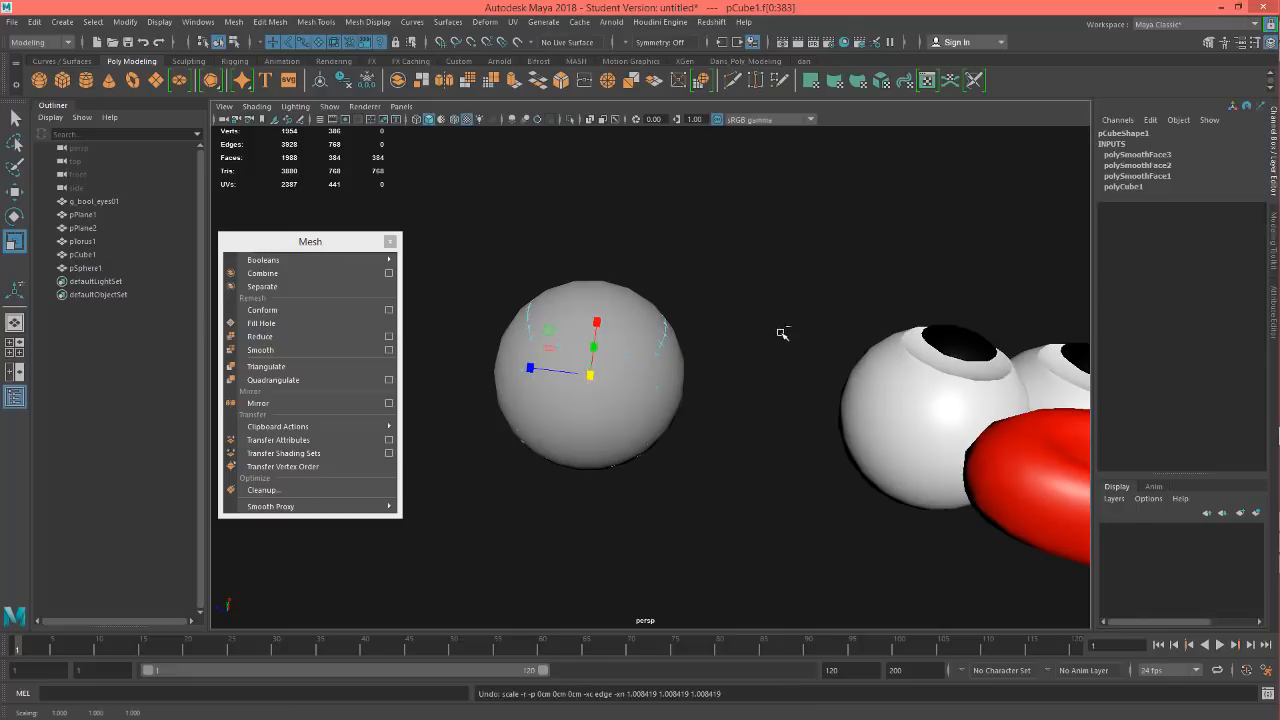
{"action": "left_click", "coordinate": [1209, 42]}
{"action": "left_click", "coordinate": [1047, 327]}
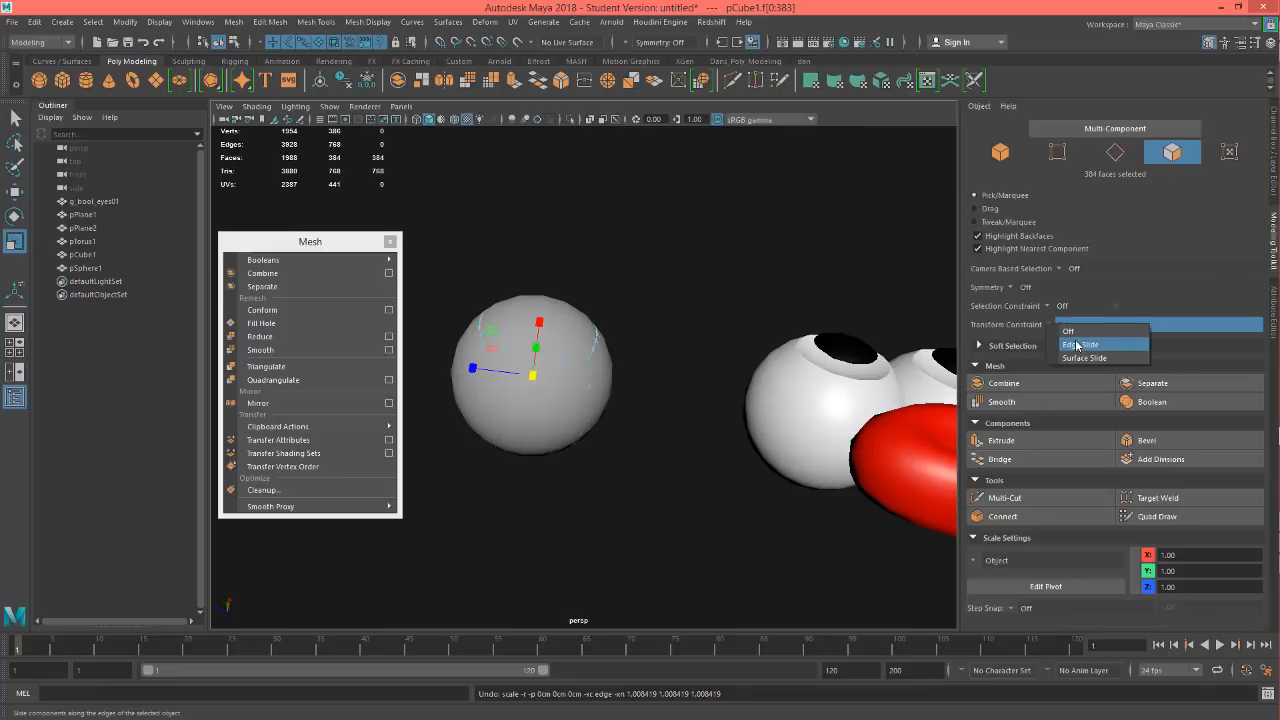
{"action": "left_click", "coordinate": [1068, 334]}
{"action": "left_click_drag", "start_coordinate": [723, 278], "coordinate": [721, 299], "text": "alt"}
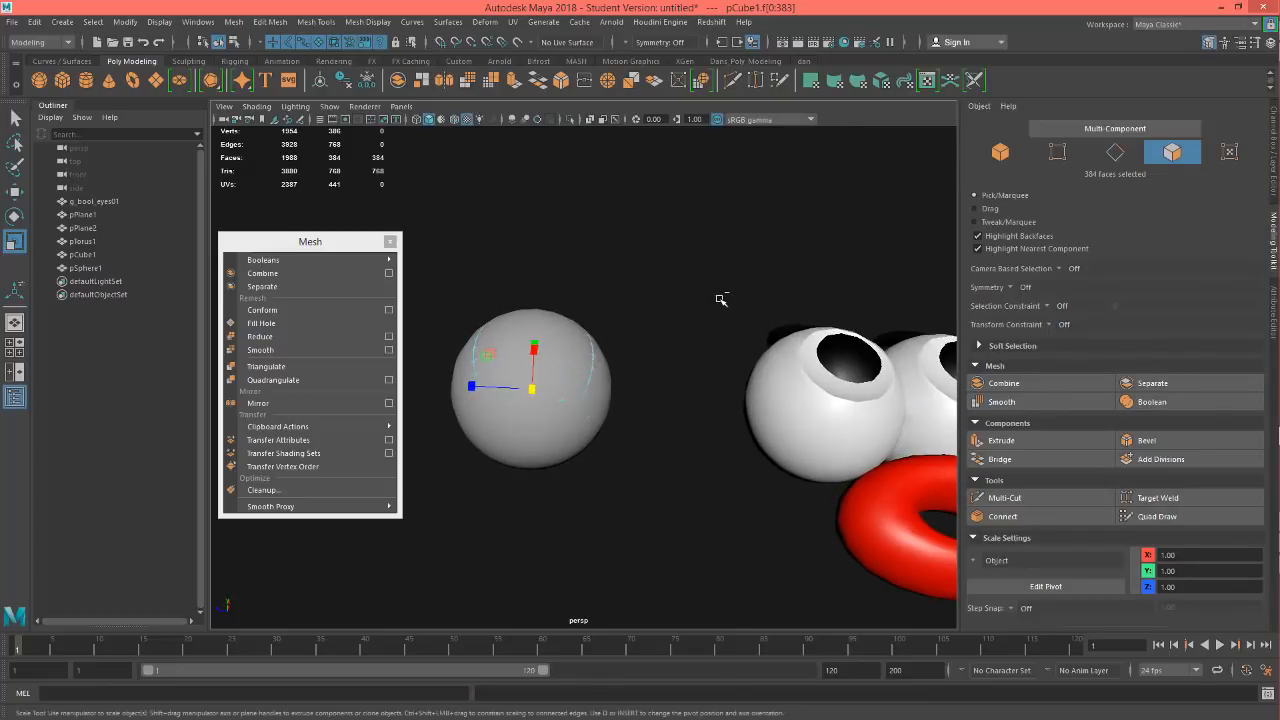
{"action": "key", "text": "ctrl+z"}
{"action": "key", "text": "ctrl+z"}
{"action": "key", "text": "ctrl+z"}
{"action": "key", "text": "ctrl+z"}
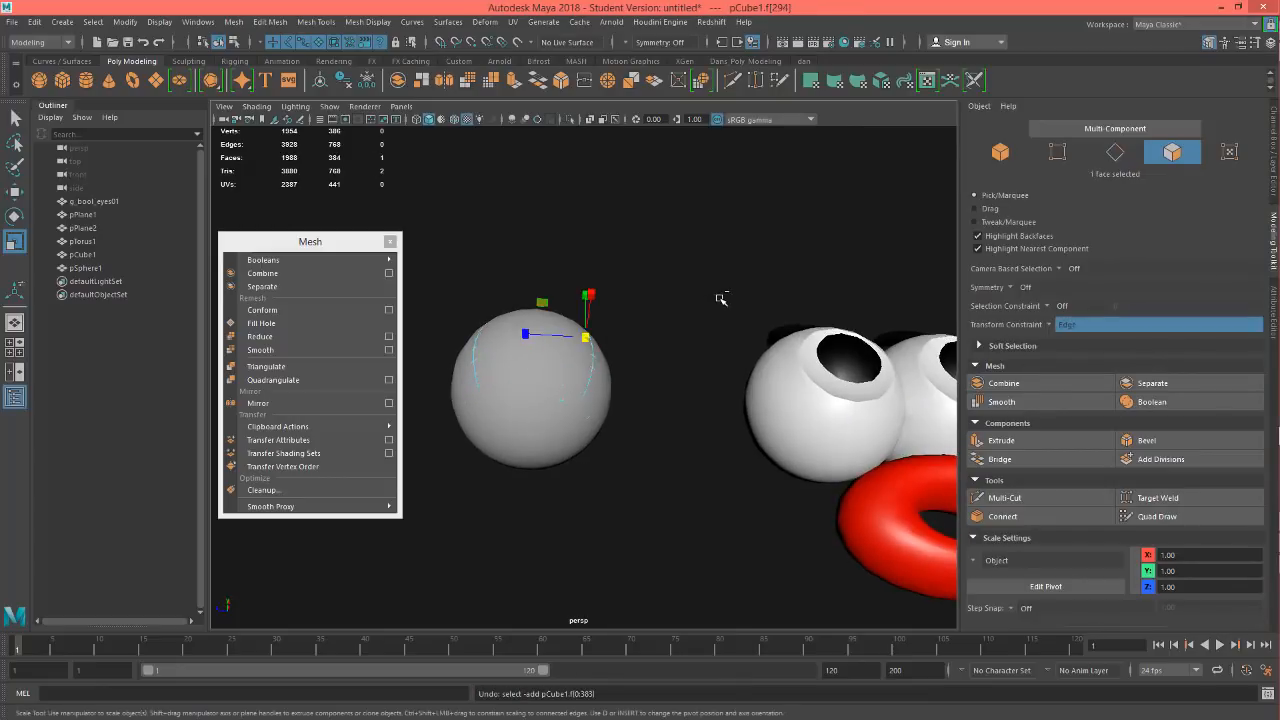
{"action": "key", "text": "ctrl+z"}
Step: Turn off the transform constraint and select all faces of pCube1 in wireframe display
{"action": "left_click", "coordinate": [1060, 325]}
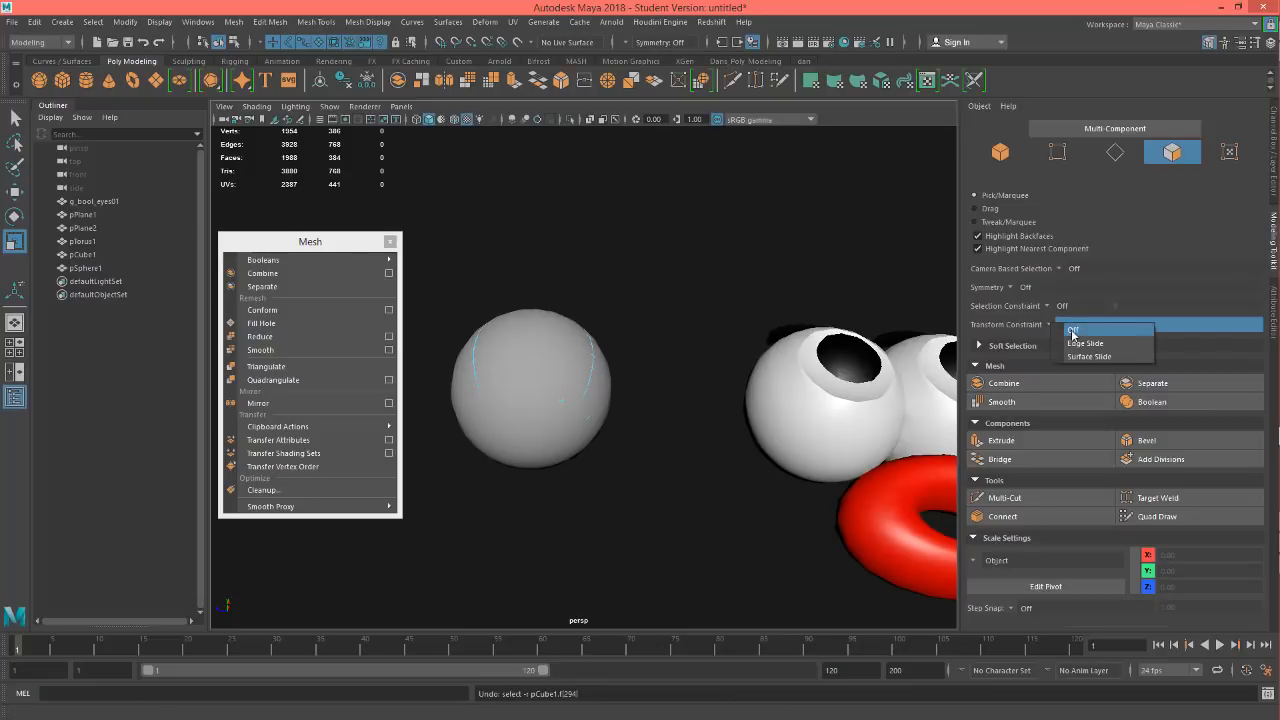
{"action": "left_click", "coordinate": [1078, 336]}
{"action": "key", "text": "4"}
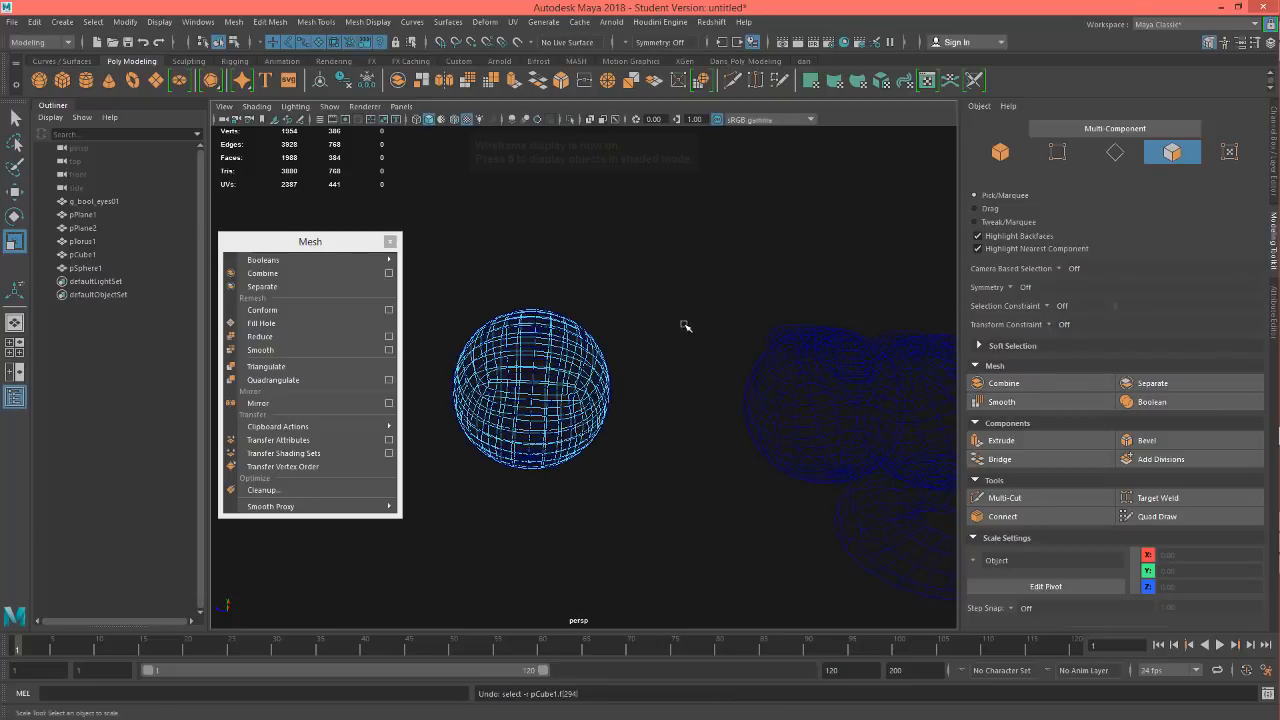
{"action": "left_click_drag", "start_coordinate": [650, 319], "coordinate": [650, 396], "text": "alt"}
{"action": "left_click", "coordinate": [594, 407]}
{"action": "double_click", "coordinate": [593, 407]}
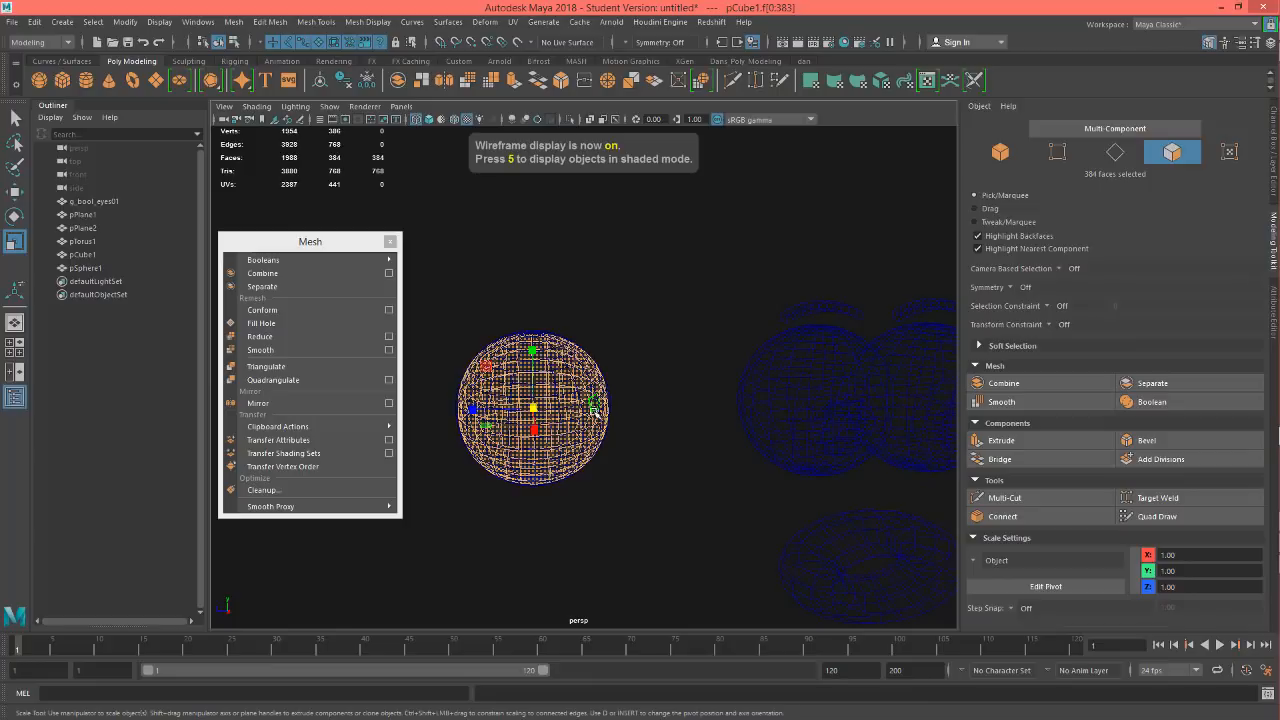
Step: Scale the selected pCube1 faces uniformly to nearly match the sphere's size, checking the fit in shaded display
{"action": "left_click_drag", "start_coordinate": [533, 407], "coordinate": [536, 407]}
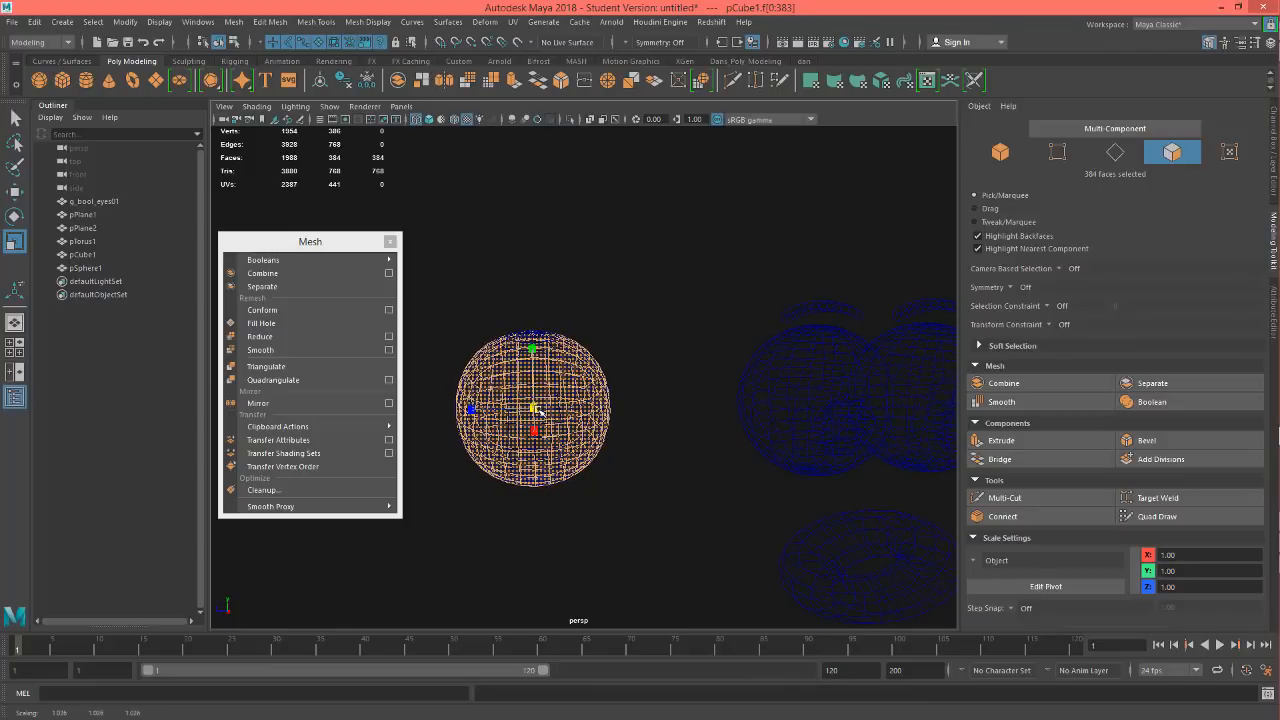
{"action": "key", "text": "5"}
{"action": "left_click_drag", "start_coordinate": [656, 414], "coordinate": [587, 412], "text": "alt"}
{"action": "middle_click_drag", "start_coordinate": [606, 385], "coordinate": [643, 374], "text": "alt"}
{"action": "scroll", "coordinate": [697, 374], "scroll_direction": "up", "scroll_amount": 4}
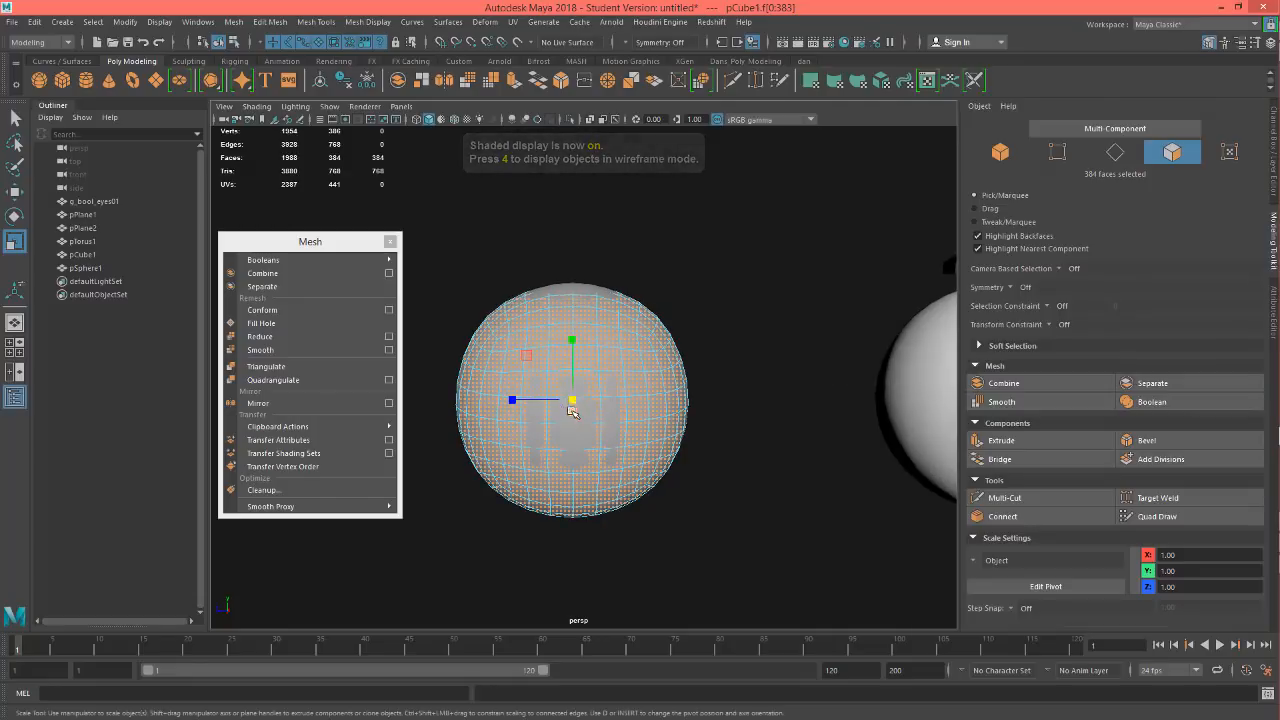
{"action": "left_click_drag", "start_coordinate": [574, 402], "coordinate": [572, 401]}
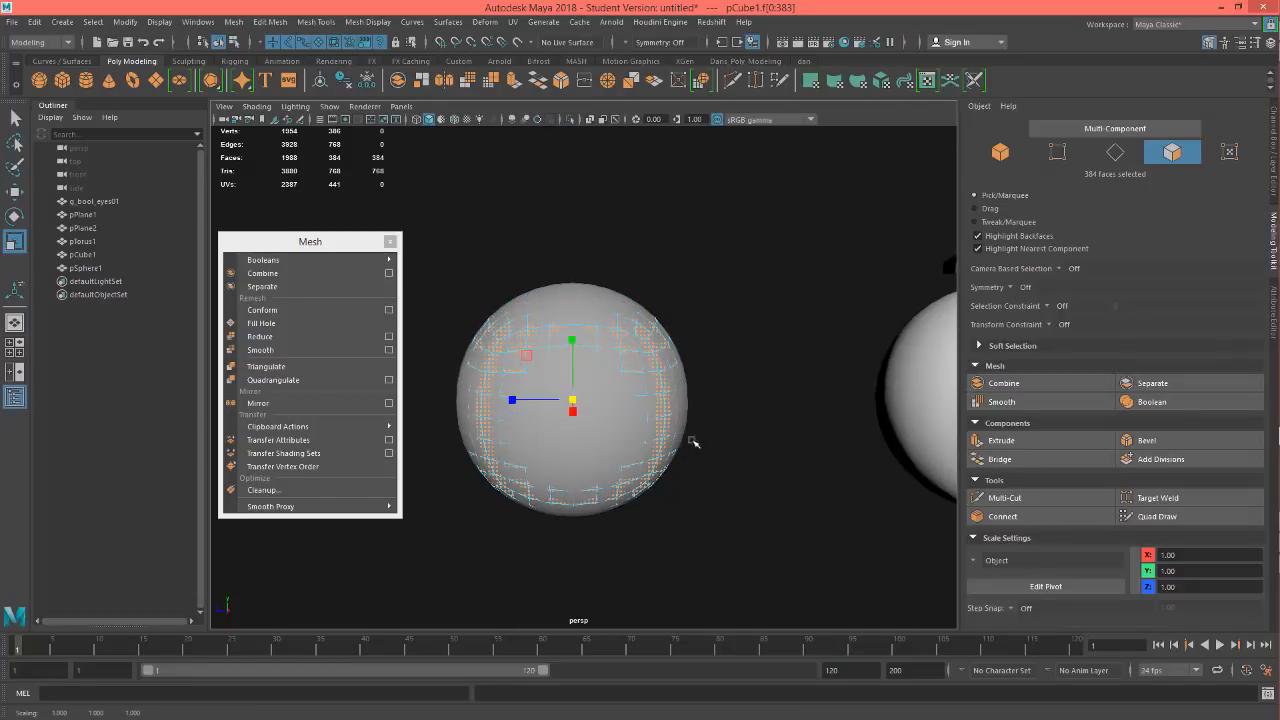
Step: Make pSphere1 a live surface and conform pCube1 to it
{"action": "left_click_drag", "start_coordinate": [729, 443], "coordinate": [752, 373], "text": "alt"}
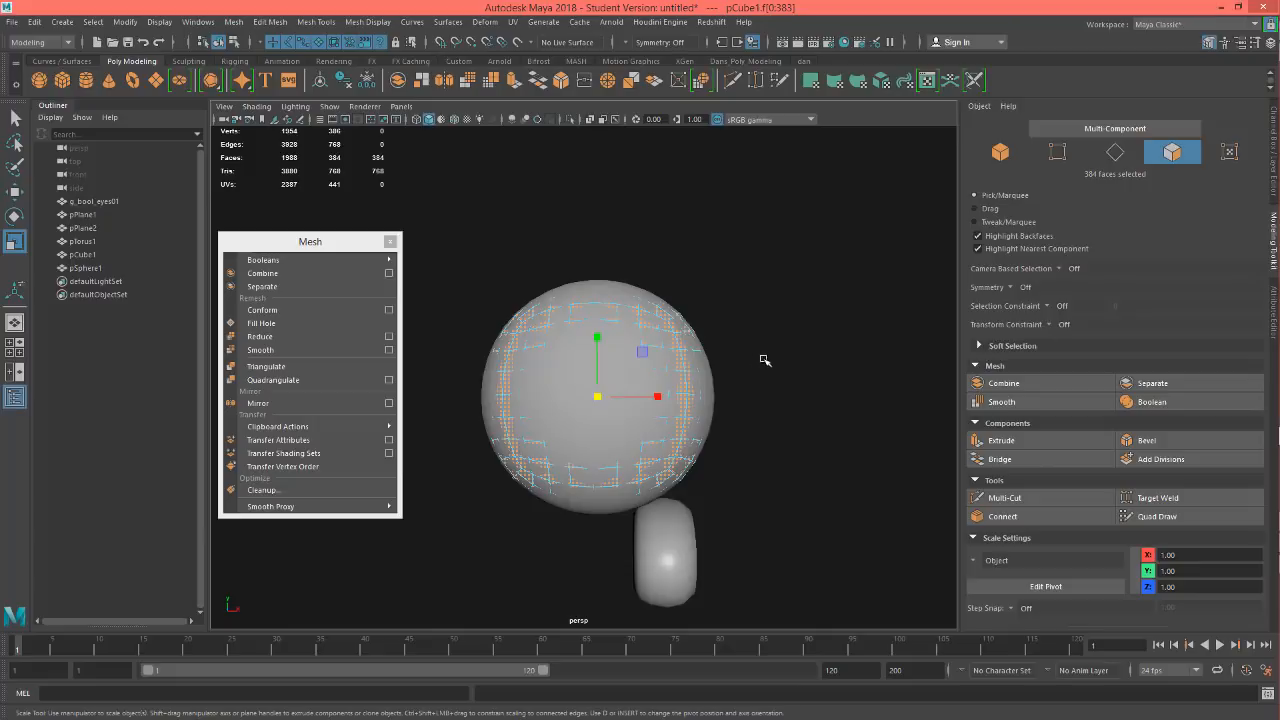
{"action": "left_click_drag", "start_coordinate": [764, 359], "coordinate": [632, 340], "text": "alt"}
{"action": "right_click_drag", "start_coordinate": [665, 362], "coordinate": [643, 400], "text": "alt"}
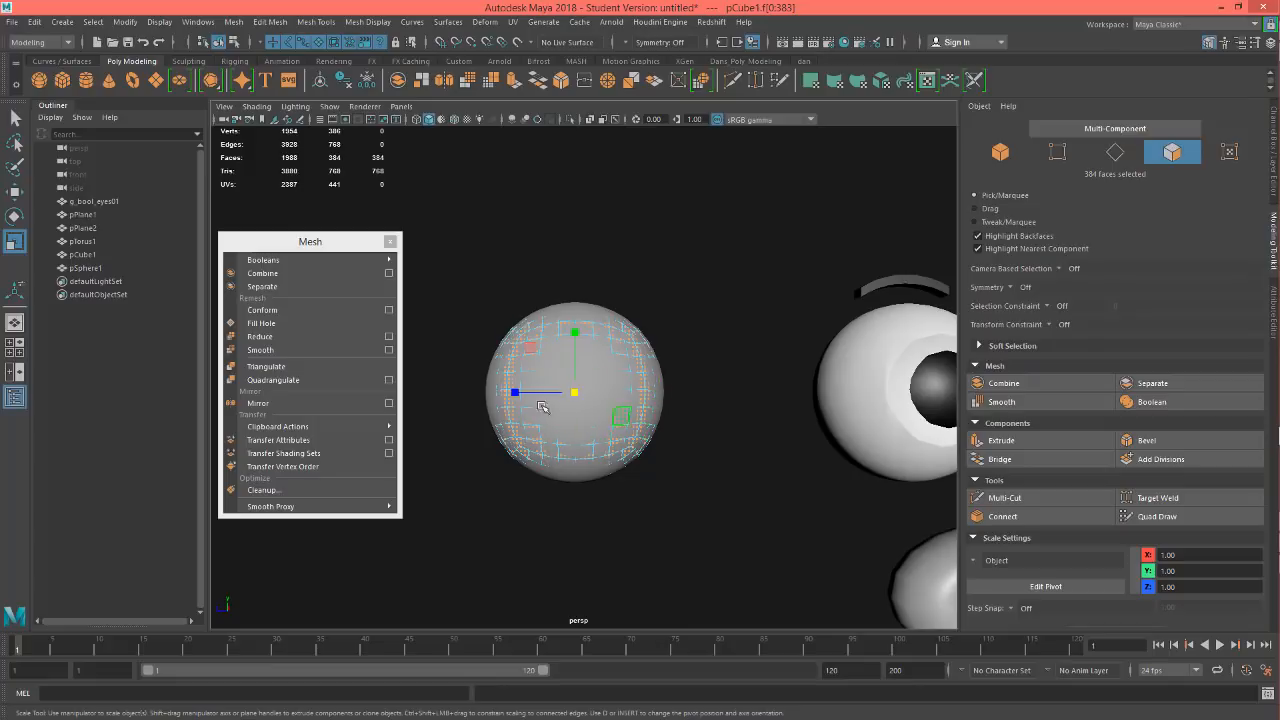
{"action": "left_click_drag", "start_coordinate": [700, 420], "coordinate": [703, 430], "text": "alt"}
{"action": "left_click_drag", "start_coordinate": [716, 336], "coordinate": [711, 434], "text": "alt"}
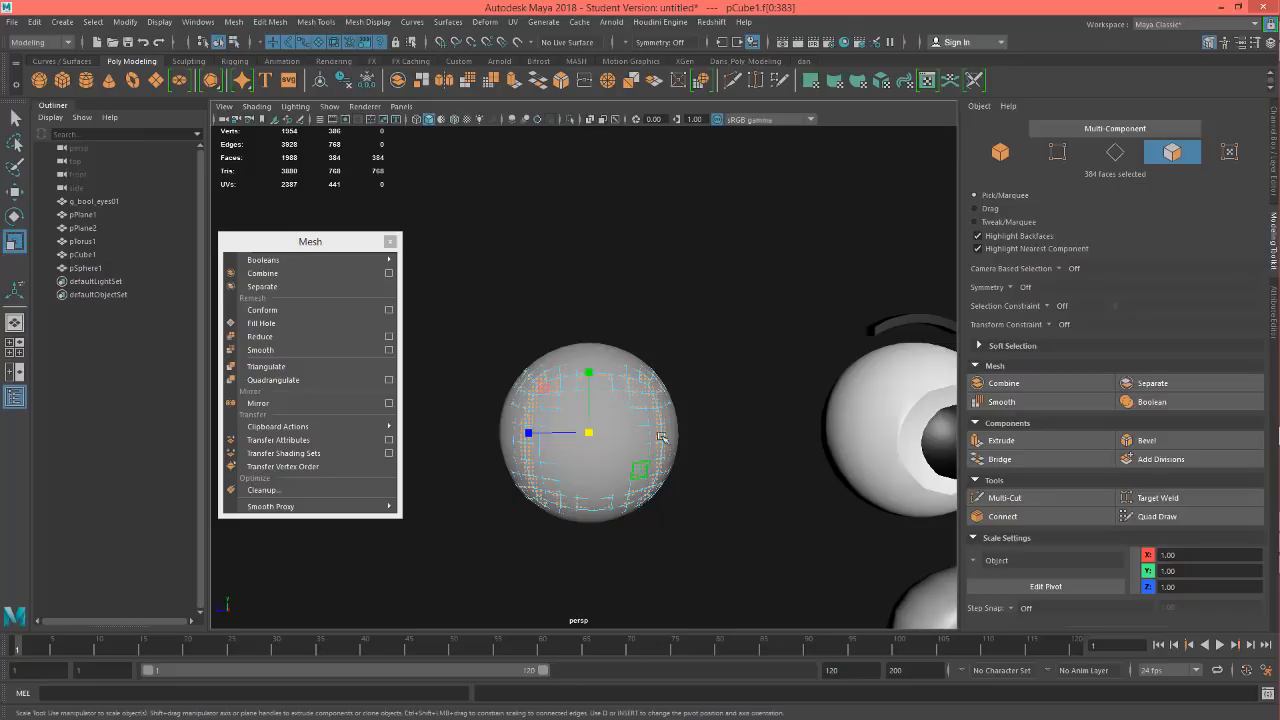
{"action": "left_click", "coordinate": [86, 267]}
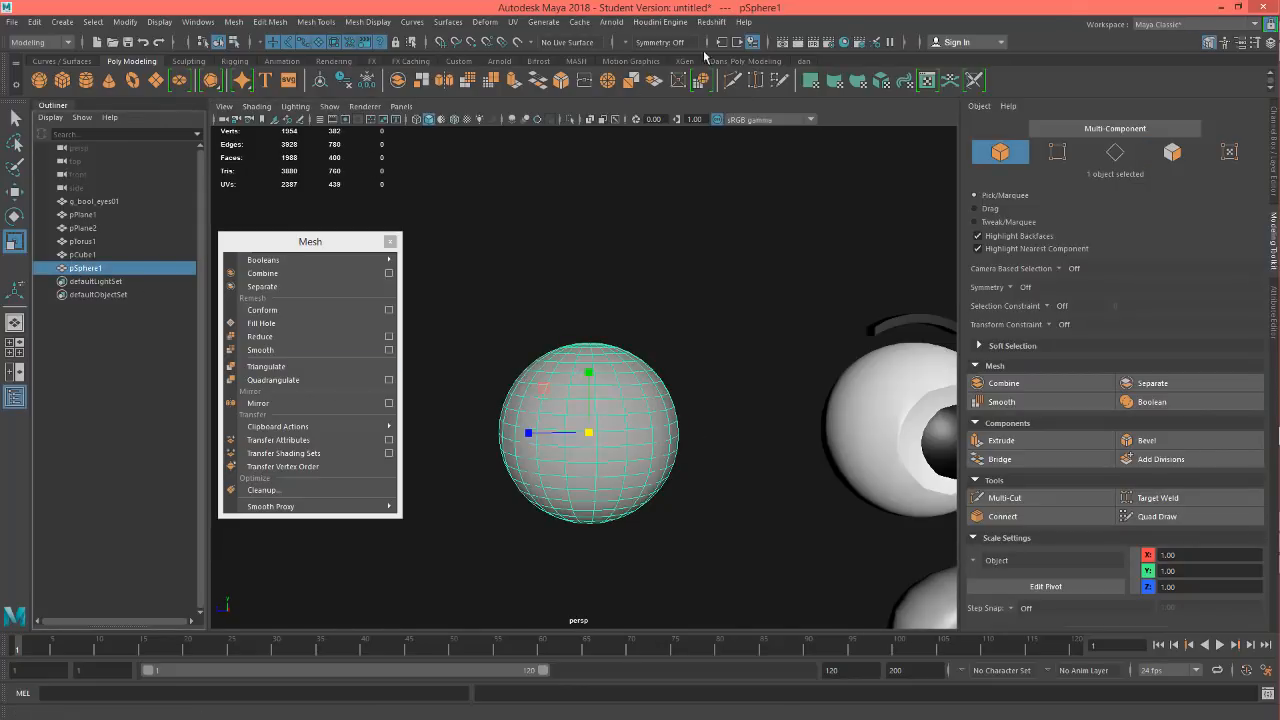
{"action": "left_click", "coordinate": [517, 43]}
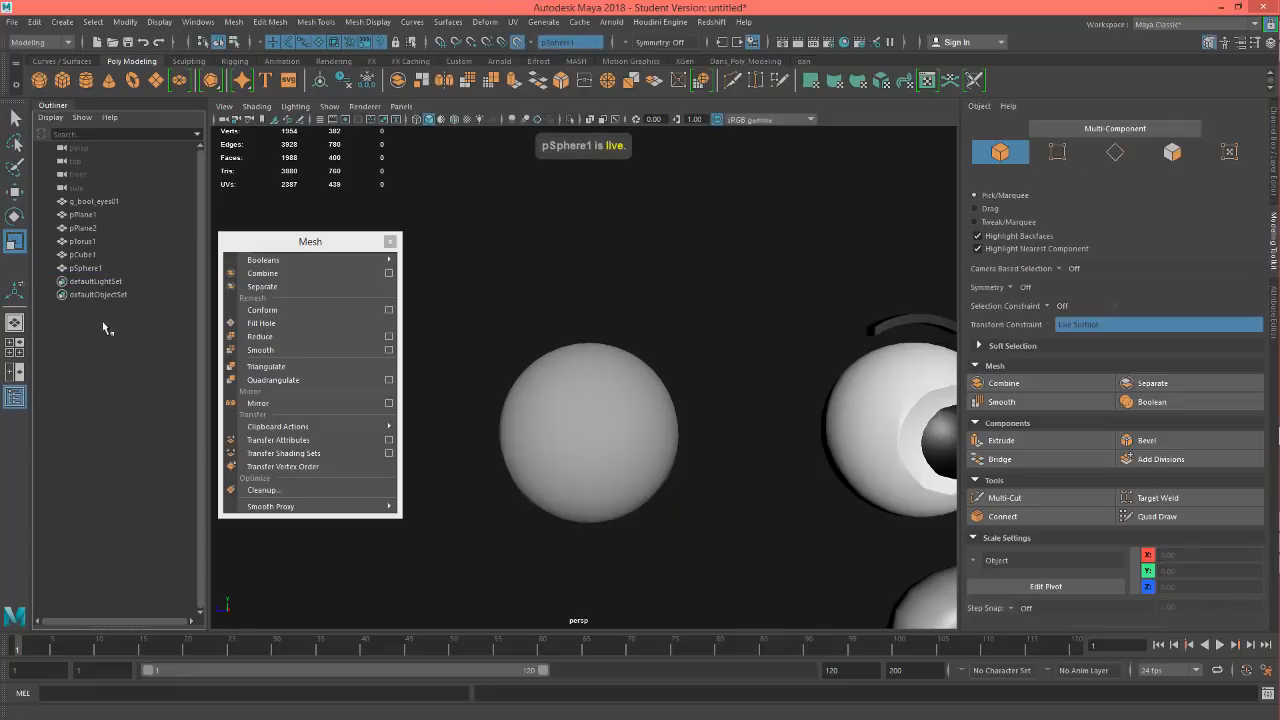
{"action": "left_click", "coordinate": [85, 254]}
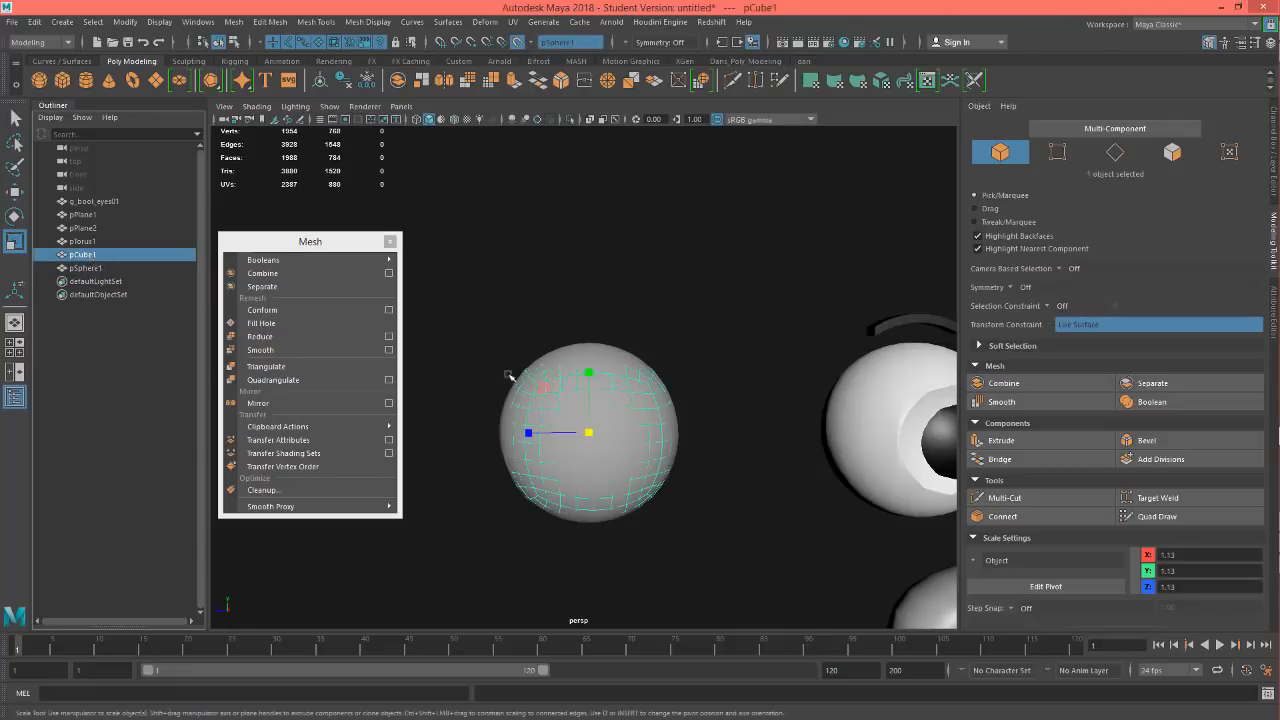
{"action": "left_click", "coordinate": [262, 310]}
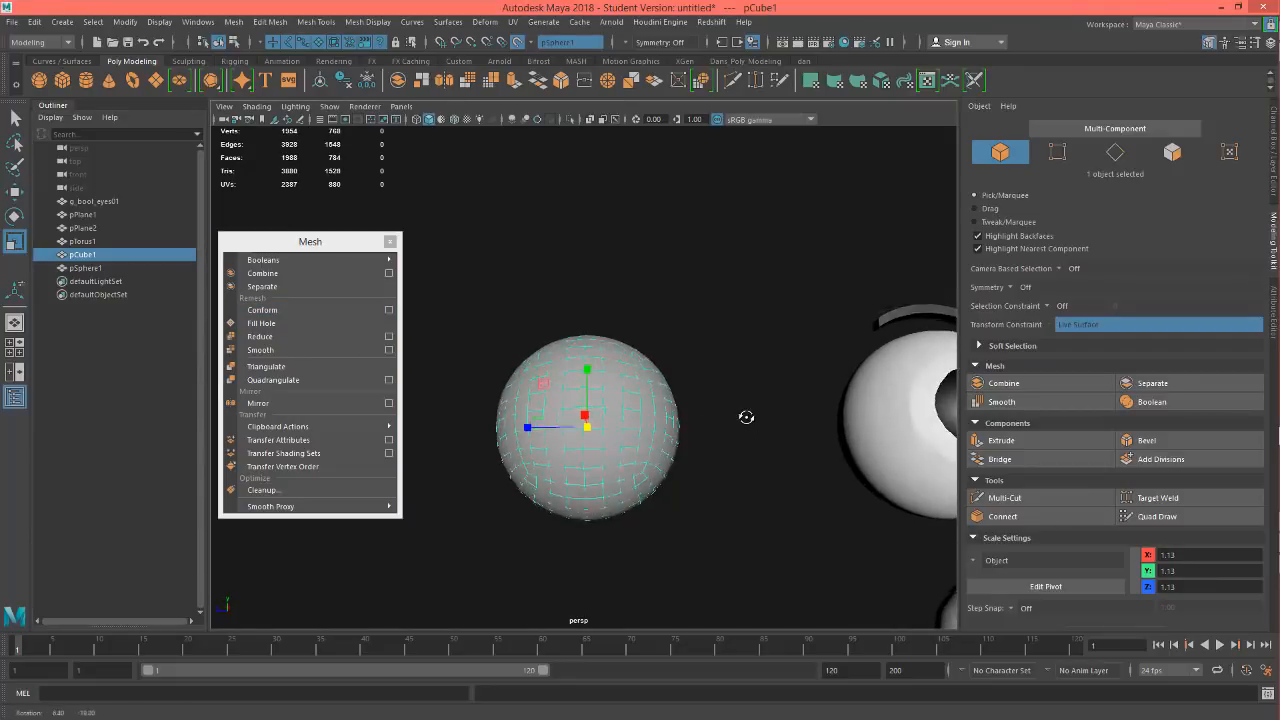
Step: Move the conformed pCube1 up about 56.2 units in Y, clear of the sphere
{"action": "scroll", "coordinate": [766, 420], "scroll_direction": "up", "scroll_amount": 4}
{"action": "scroll", "coordinate": [686, 424], "scroll_direction": "down", "scroll_amount": 3}
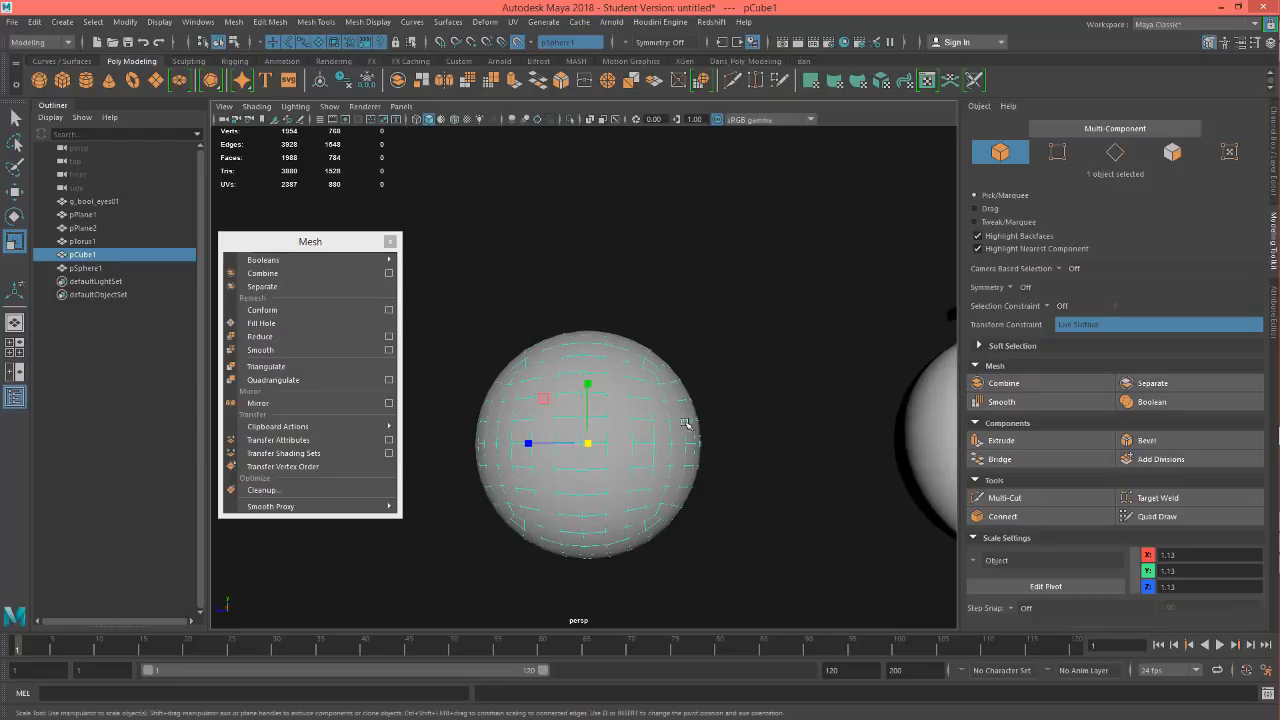
{"action": "left_click_drag", "start_coordinate": [793, 369], "coordinate": [726, 360], "text": "alt"}
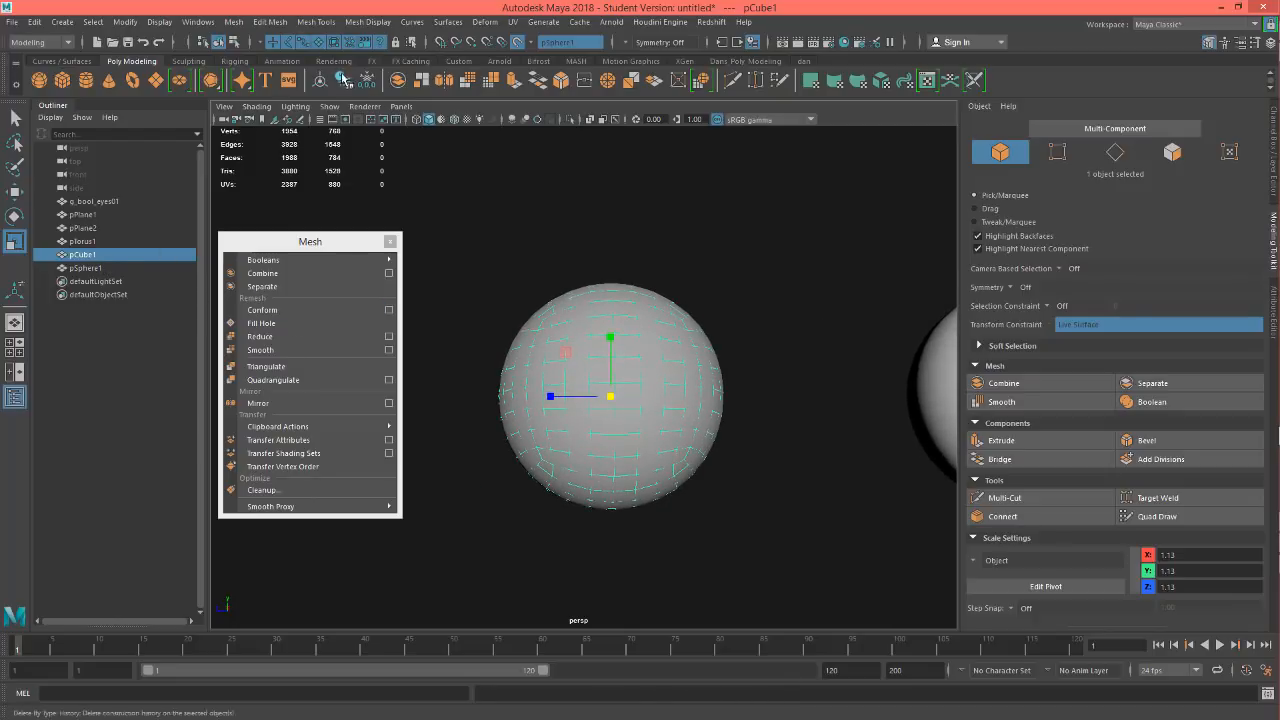
{"action": "key", "text": "w"}
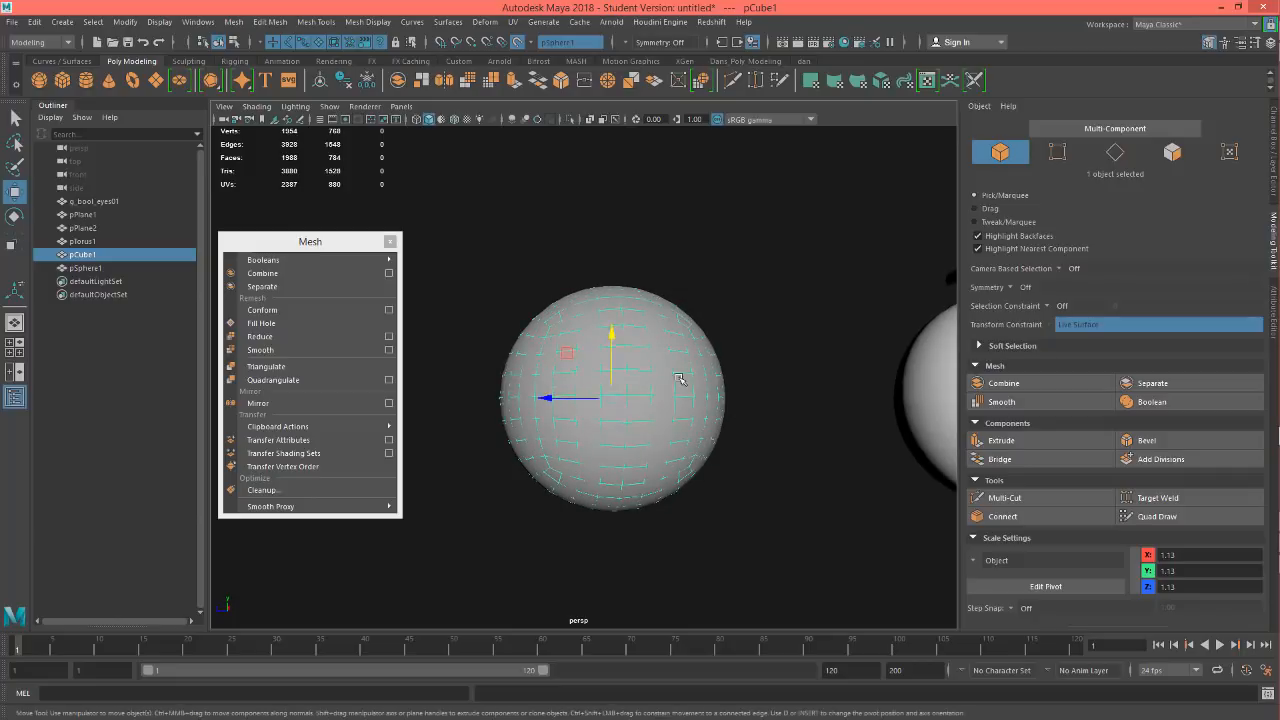
{"action": "left_click_drag", "start_coordinate": [611, 336], "coordinate": [594, 94]}
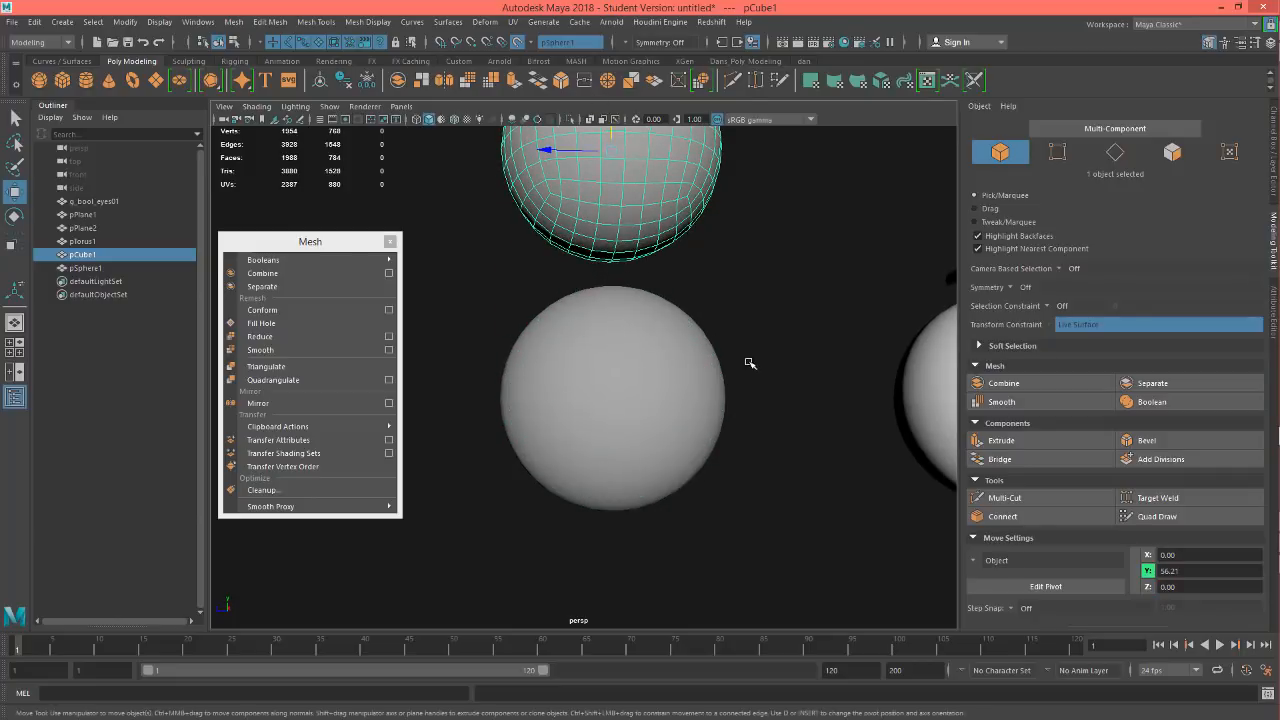
{"action": "scroll", "coordinate": [602, 367], "scroll_direction": "down", "scroll_amount": 5}
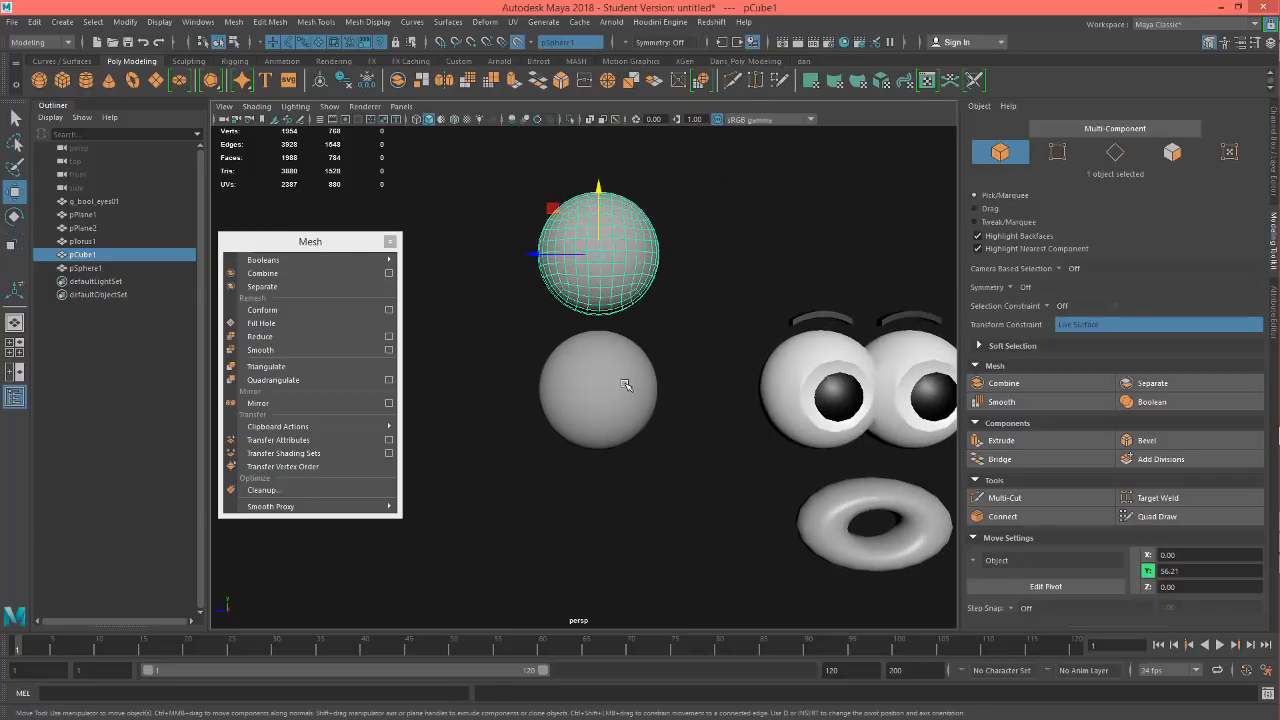
Step: Disable the live surface and select pSphere1 together with pCube1
{"action": "left_click", "coordinate": [517, 42]}
{"action": "left_click", "coordinate": [612, 381], "text": "shift"}
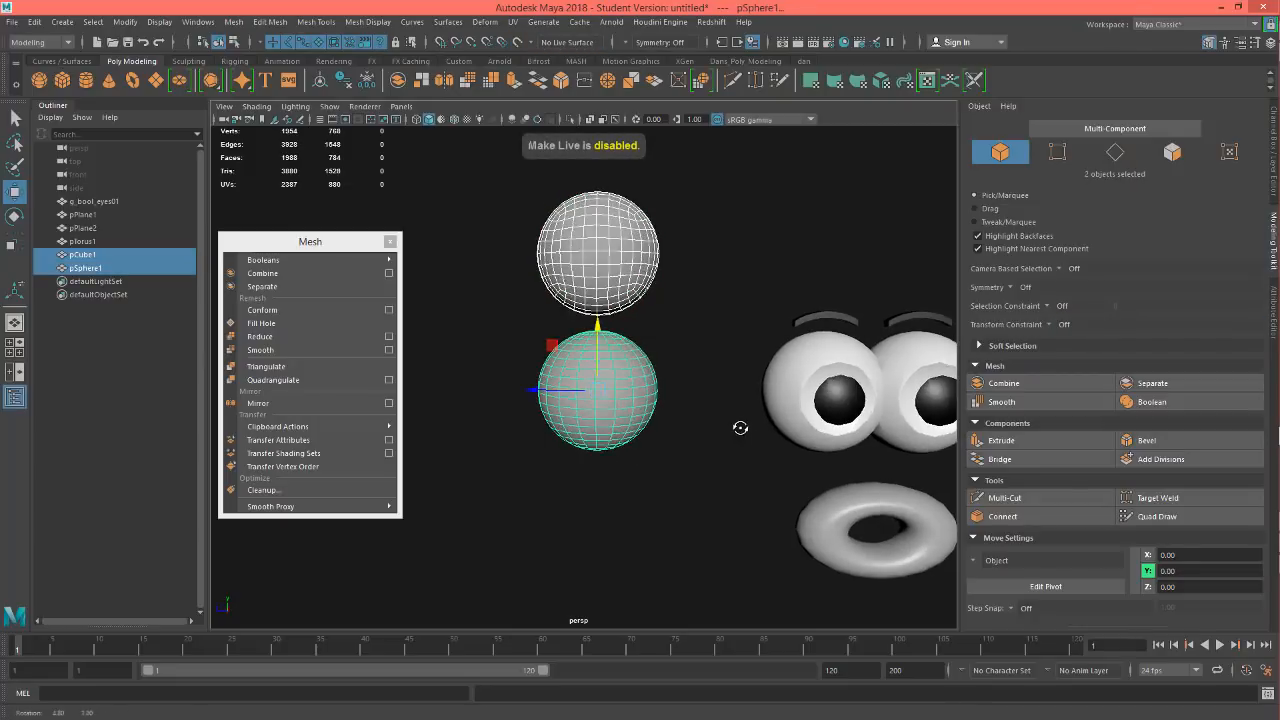
{"action": "left_click_drag", "start_coordinate": [734, 429], "coordinate": [697, 452], "text": "alt"}
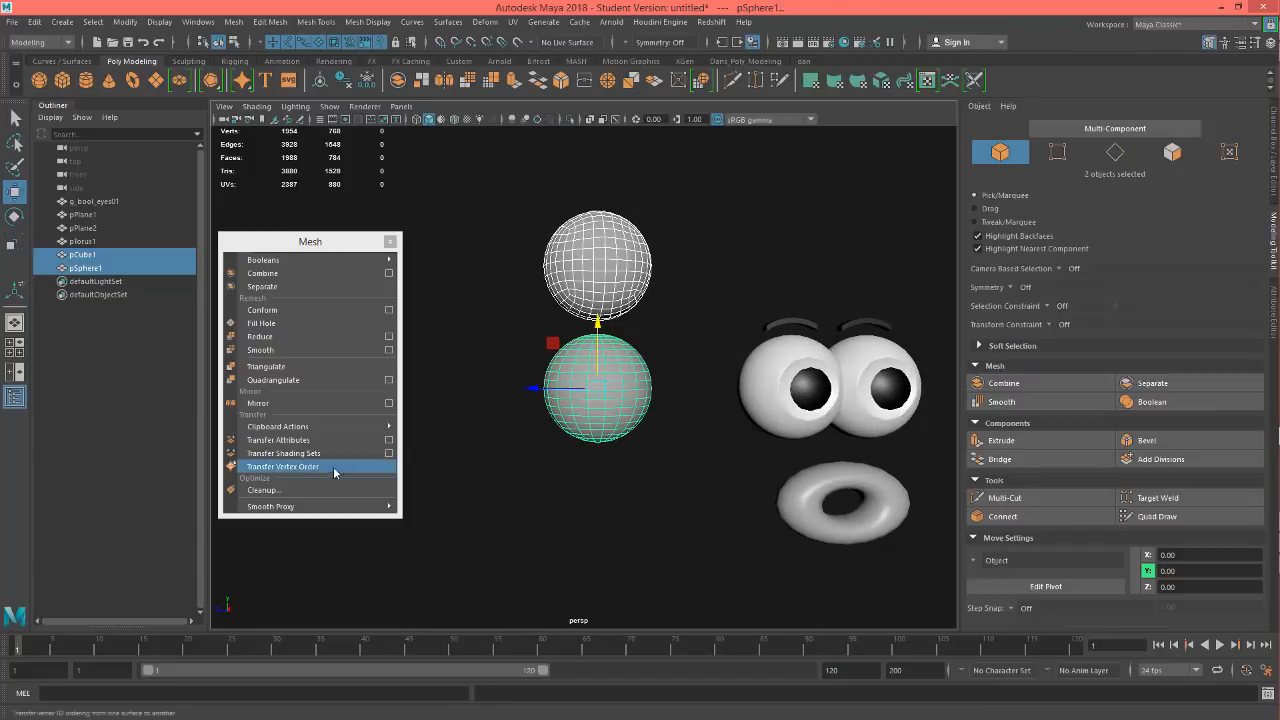
Step: Triangulate the selected pCube1 and pSphere1 and bring both meshes into view
{"action": "right_click_drag", "start_coordinate": [563, 463], "coordinate": [828, 447], "text": "alt"}
{"action": "left_click", "coordinate": [297, 366]}
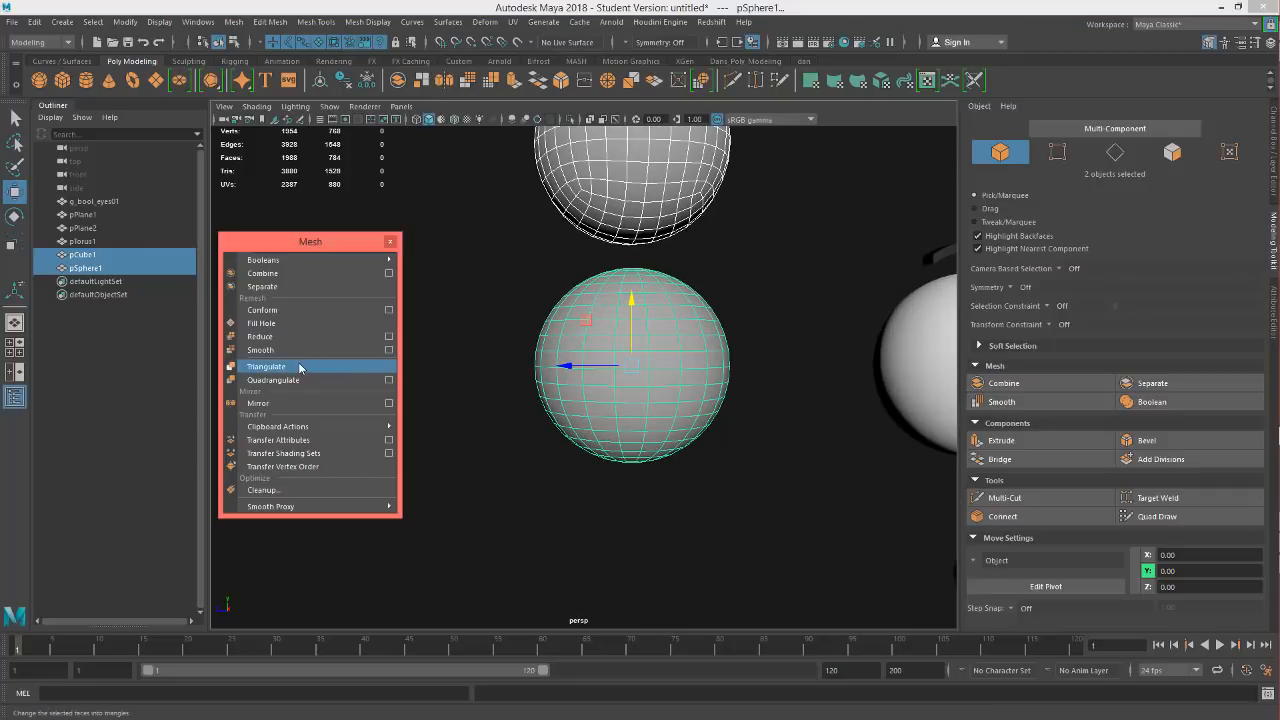
{"action": "left_click_drag", "start_coordinate": [690, 464], "coordinate": [681, 395], "text": "alt"}
{"action": "right_click_drag", "start_coordinate": [681, 395], "coordinate": [632, 417], "text": "alt"}
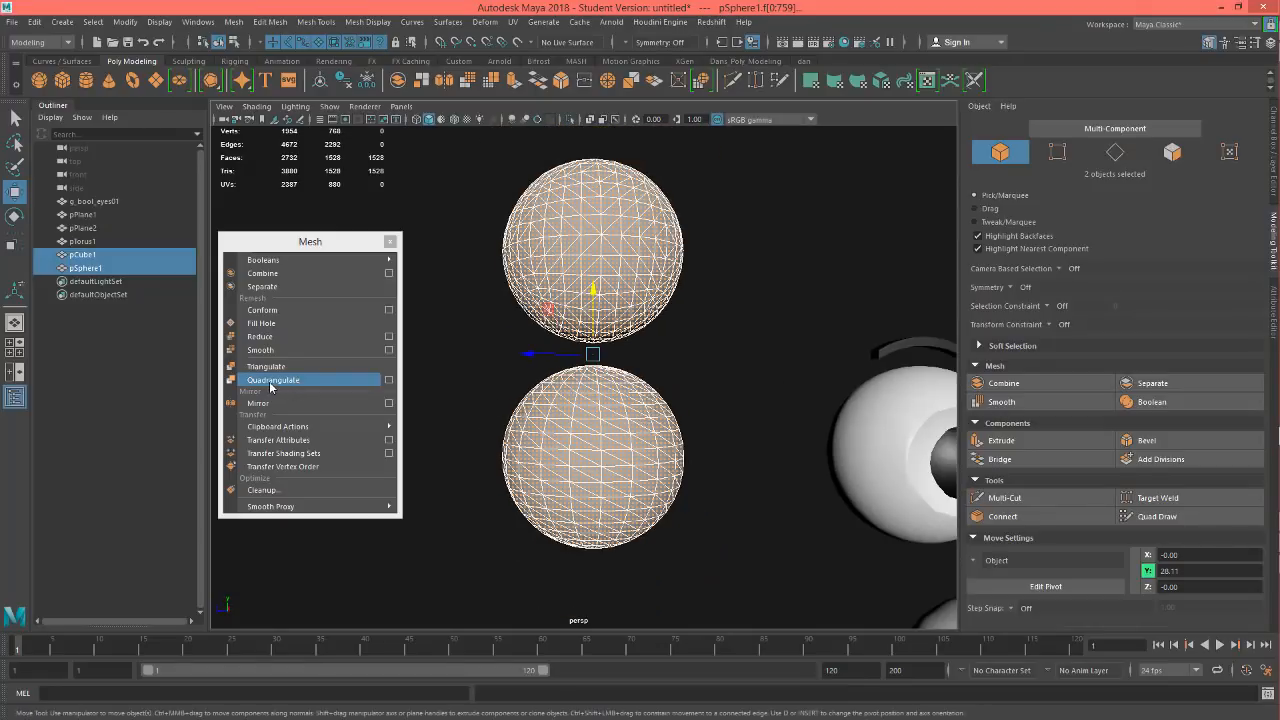
Step: Quadrangulate the triangulated pCube1 and pSphere1 meshes
{"action": "left_click", "coordinate": [272, 381]}
{"action": "mouse_move", "coordinate": [686, 398]}
{"action": "left_mouse_down", "text": "alt"}
{"action": "mouse_move", "coordinate": [680, 457]}
{"action": "mouse_move", "coordinate": [690, 403]}
{"action": "left_mouse_up", "text": "alt"}
{"action": "left_click_drag", "start_coordinate": [719, 367], "coordinate": [754, 413], "text": "alt"}
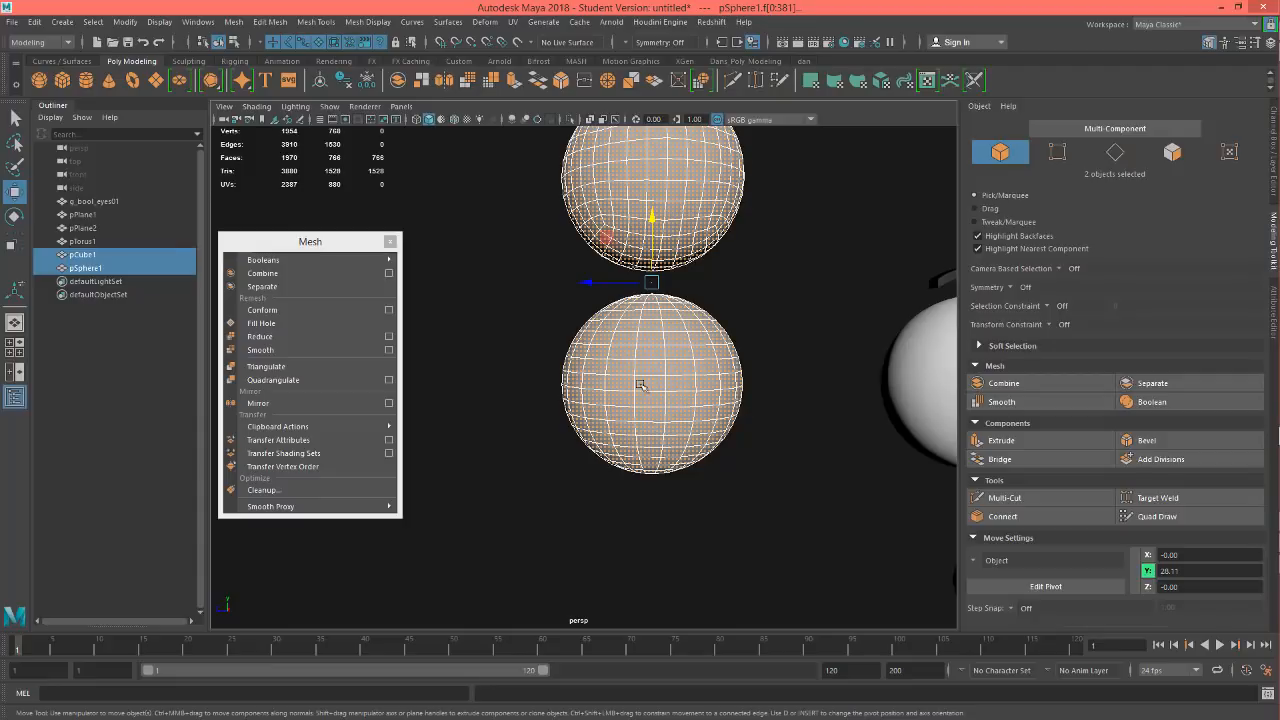
{"action": "middle_click_drag", "start_coordinate": [810, 463], "coordinate": [578, 454], "text": "alt"}
Step: Select g_bool_eyes01 and triangulate its faces
{"action": "left_click", "coordinate": [812, 427]}
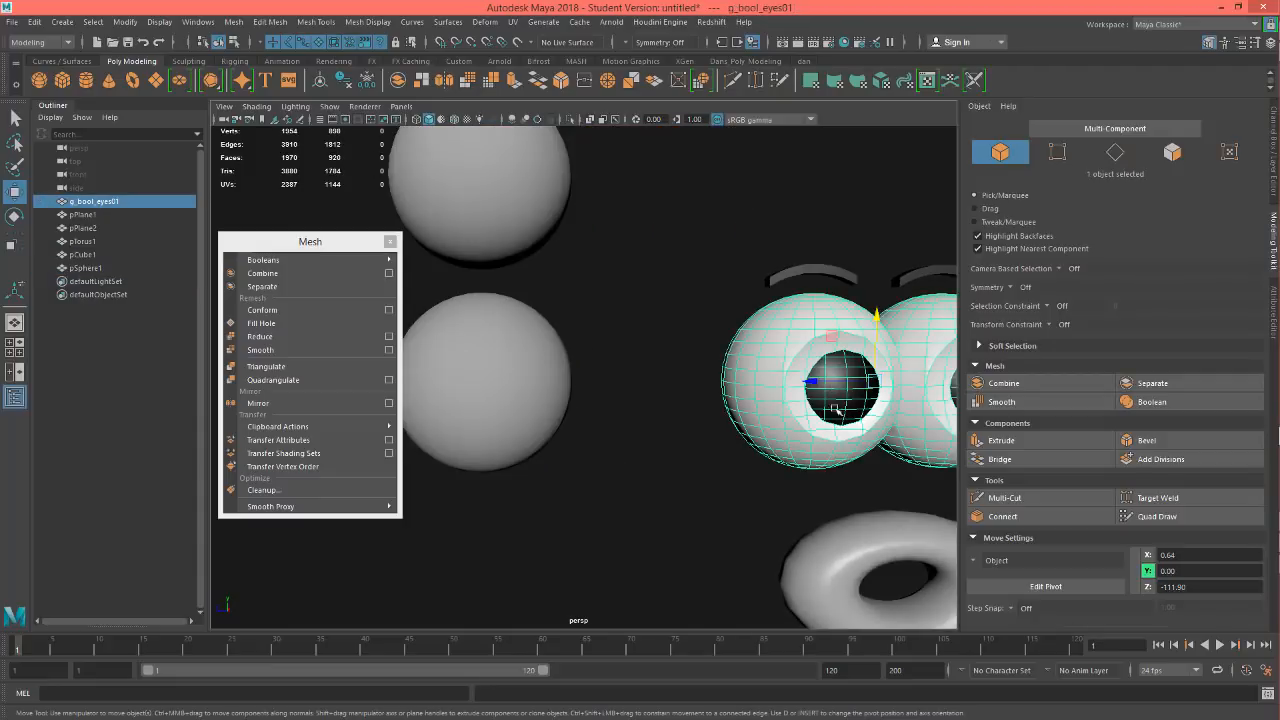
{"action": "key", "text": "f"}
{"action": "scroll", "coordinate": [646, 400], "scroll_direction": "up", "scroll_amount": 5}
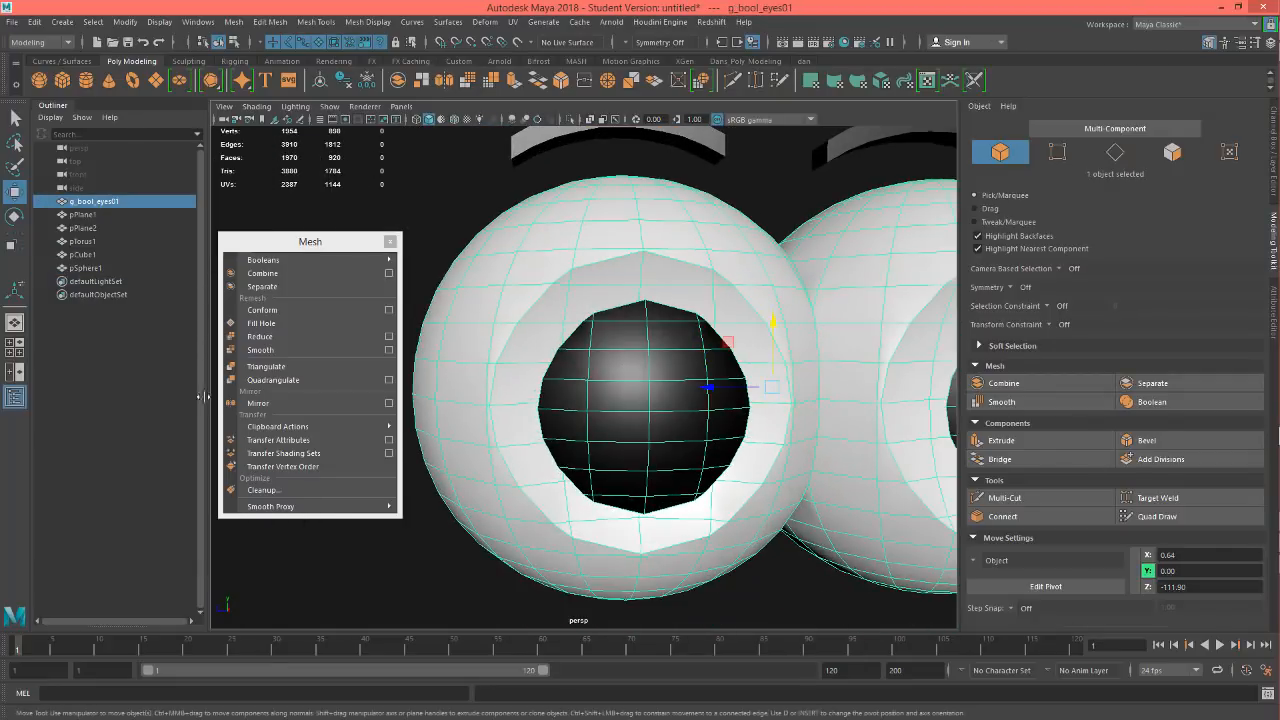
{"action": "left_click", "coordinate": [282, 367]}
{"action": "mouse_move", "coordinate": [625, 410]}
{"action": "left_mouse_down", "text": "alt"}
{"action": "mouse_move", "coordinate": [646, 525]}
{"action": "mouse_move", "coordinate": [637, 425]}
{"action": "left_mouse_up", "text": "alt"}
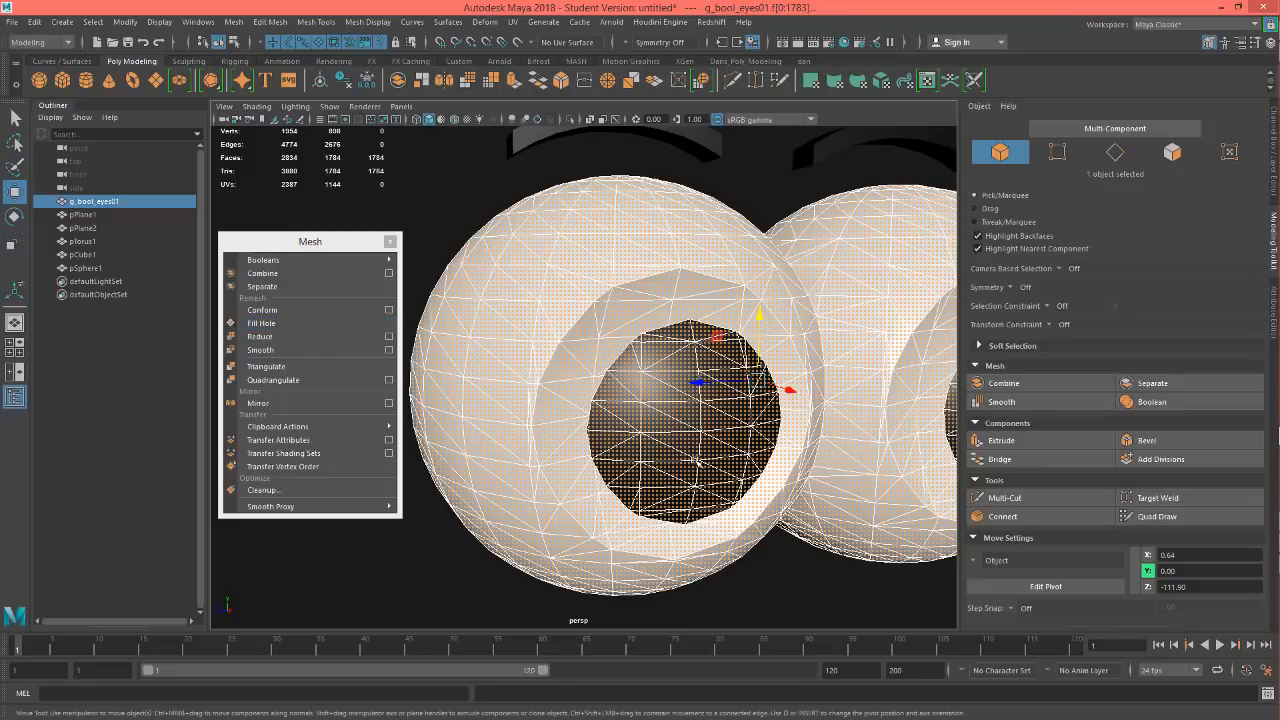
{"action": "left_click_drag", "start_coordinate": [698, 464], "coordinate": [667, 420], "text": "alt"}
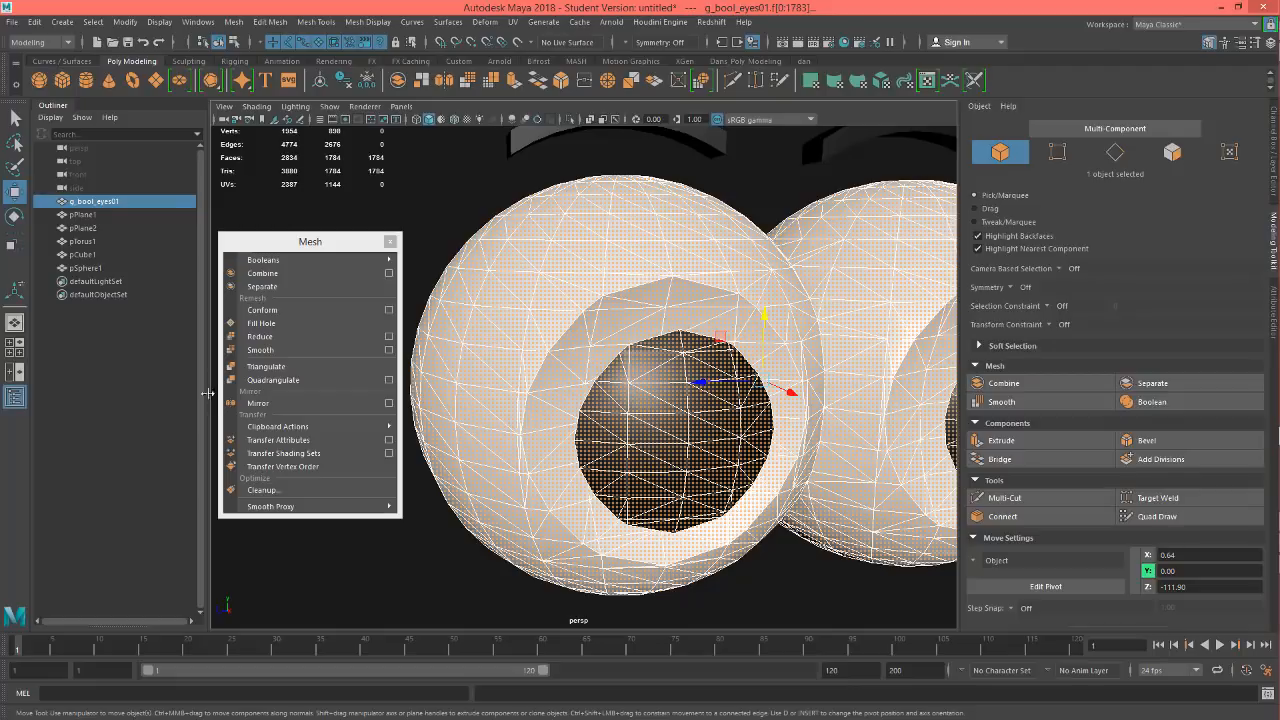
Step: Quadrangulate g_bool_eyes01 and reselect it as an object to show its wireframe
{"action": "left_click", "coordinate": [276, 380]}
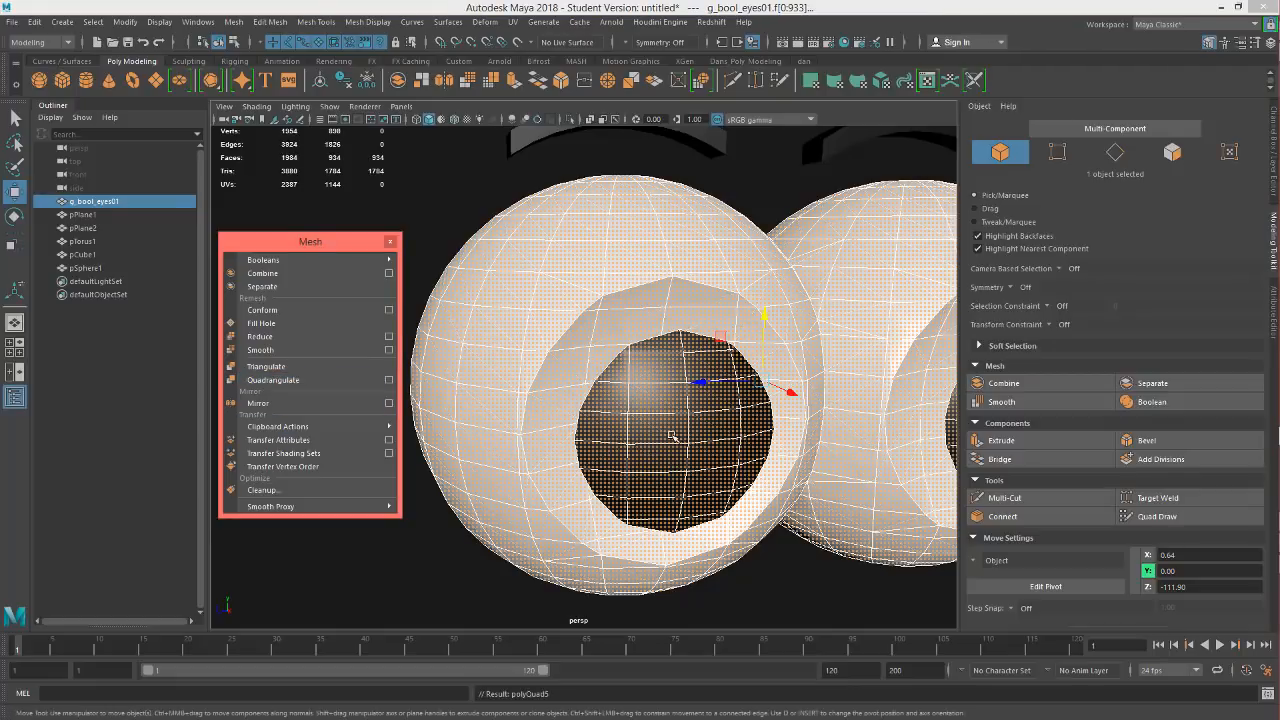
{"action": "left_click_drag", "start_coordinate": [674, 467], "coordinate": [630, 360], "text": "alt"}
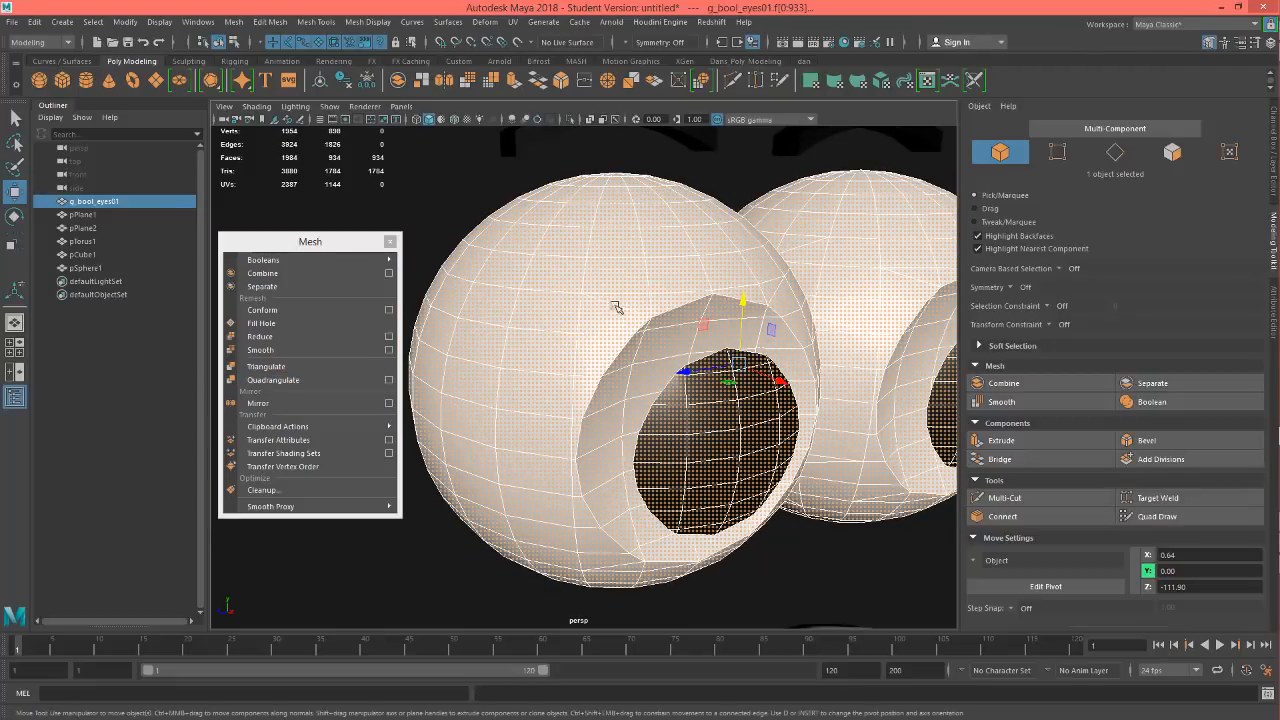
{"action": "left_click", "coordinate": [482, 194]}
{"action": "left_click", "coordinate": [658, 308]}
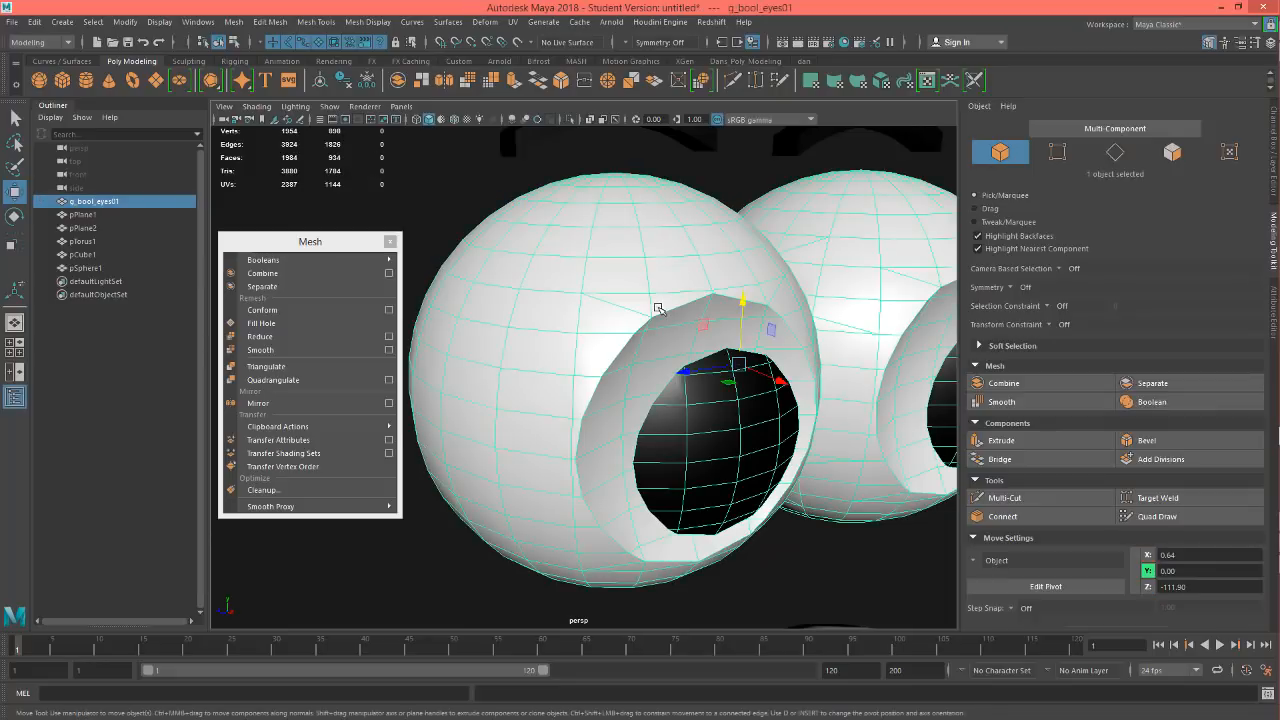
Step: Examine the edge flow of g_bool_eyes01 around the cut-out rims of the eye openings
{"action": "scroll", "coordinate": [660, 316], "scroll_direction": "up", "scroll_amount": 5}
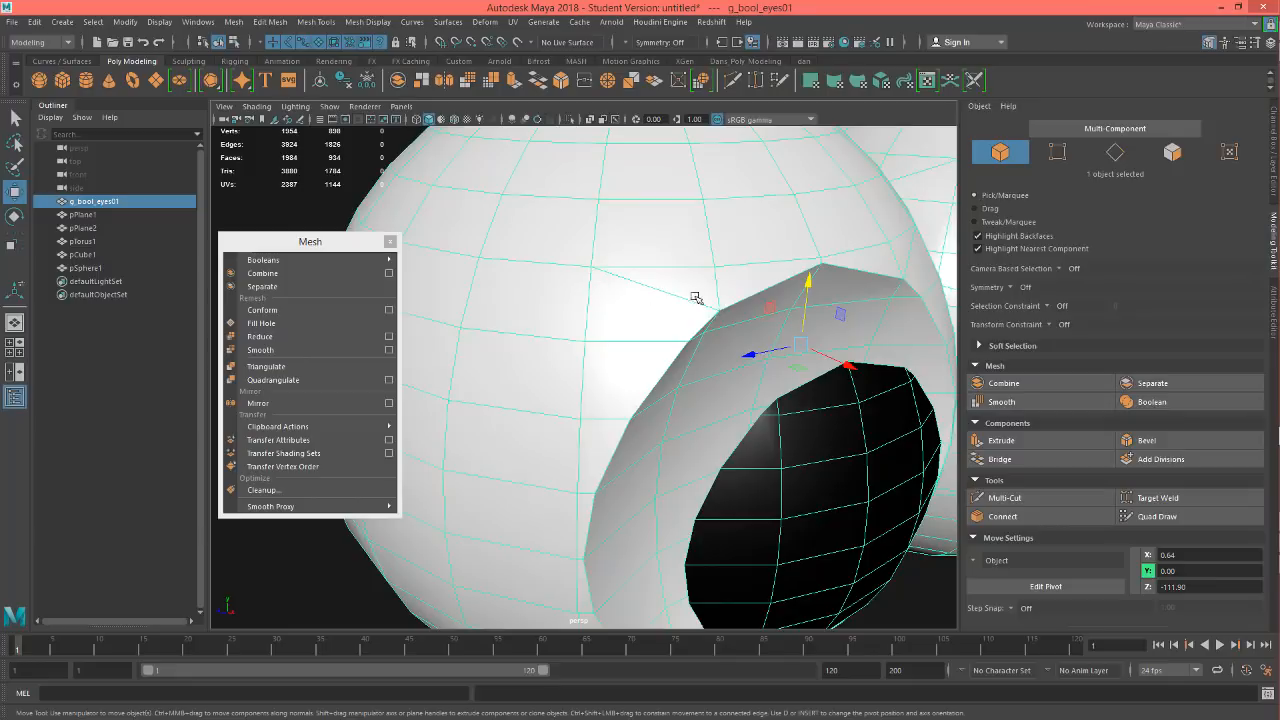
{"action": "left_click_drag", "start_coordinate": [714, 307], "coordinate": [664, 319], "text": "alt"}
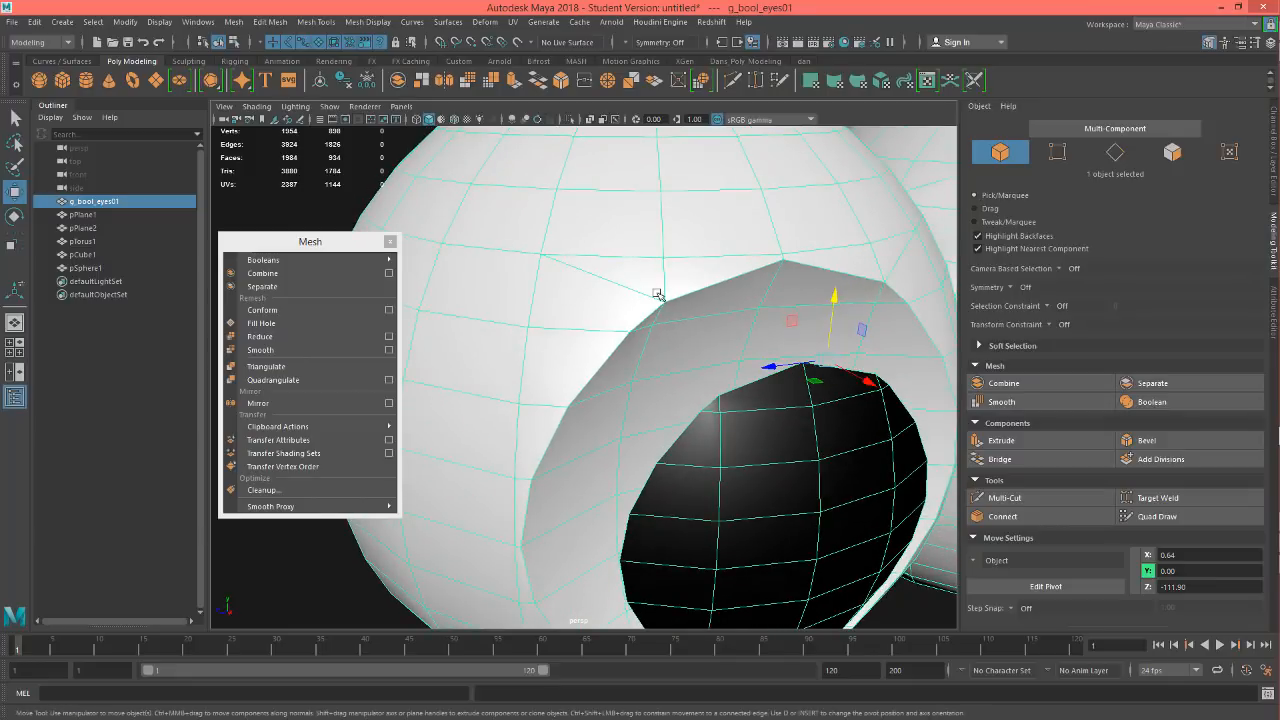
{"action": "left_click_drag", "start_coordinate": [758, 292], "coordinate": [795, 311], "text": "alt"}
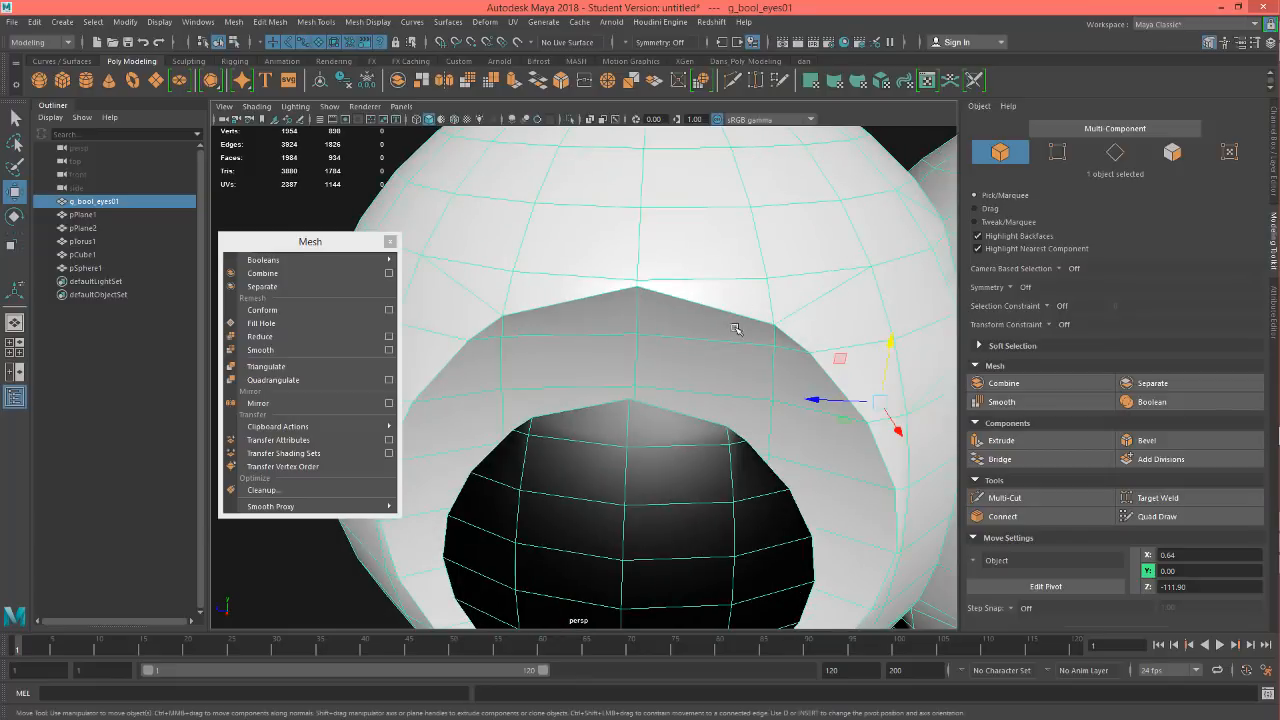
{"action": "left_click_drag", "start_coordinate": [528, 311], "coordinate": [704, 528], "text": "alt"}
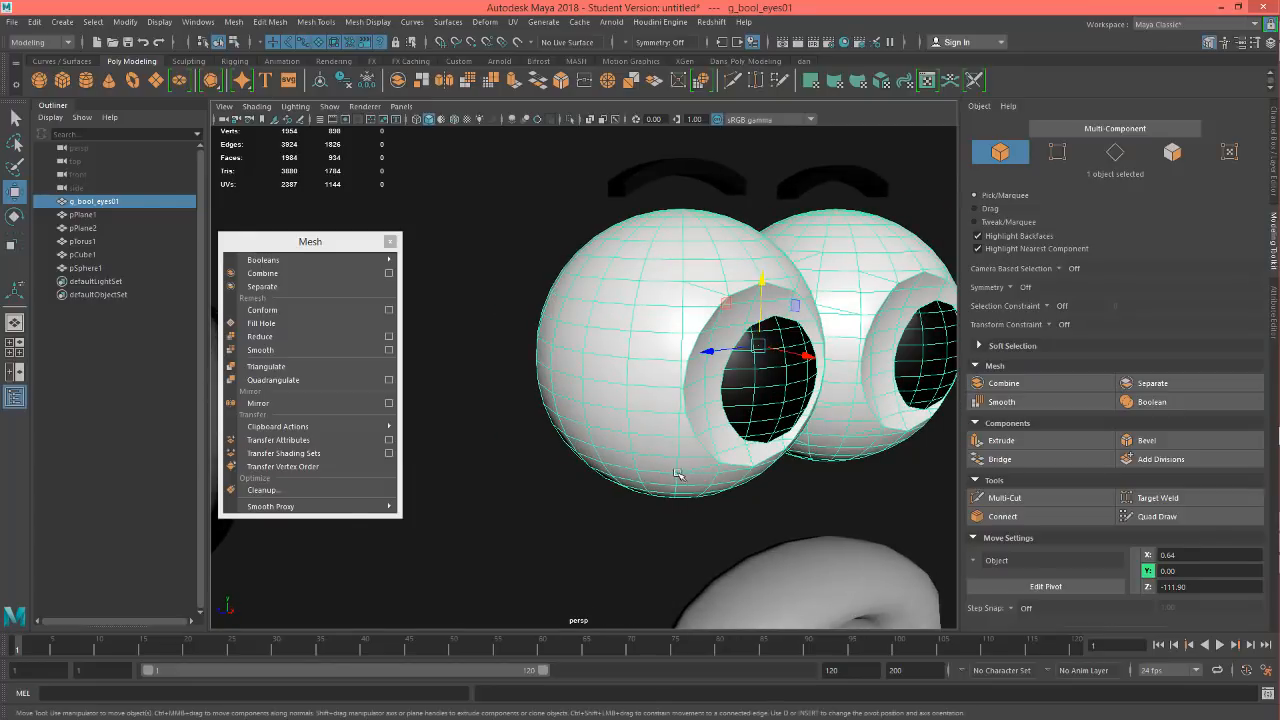
{"action": "middle_click_drag", "start_coordinate": [716, 516], "coordinate": [717, 434], "text": "alt"}
{"action": "right_click_drag", "start_coordinate": [717, 434], "coordinate": [640, 452], "text": "alt"}
{"action": "mouse_move", "coordinate": [640, 452]}
{"action": "left_mouse_down", "text": "alt"}
{"action": "mouse_move", "coordinate": [600, 457]}
{"action": "mouse_move", "coordinate": [644, 466]}
{"action": "mouse_move", "coordinate": [809, 446]}
{"action": "mouse_move", "coordinate": [766, 406]}
{"action": "mouse_move", "coordinate": [742, 473]}
{"action": "mouse_move", "coordinate": [650, 466]}
{"action": "left_mouse_up", "text": "alt"}
Step: Frame pSphere1 in the side view and delete the faces forming its bottom cap
{"action": "left_click", "coordinate": [641, 342]}
{"action": "left_click_drag", "start_coordinate": [754, 474], "coordinate": [466, 483], "text": "alt"}
{"action": "key", "text": "space"}
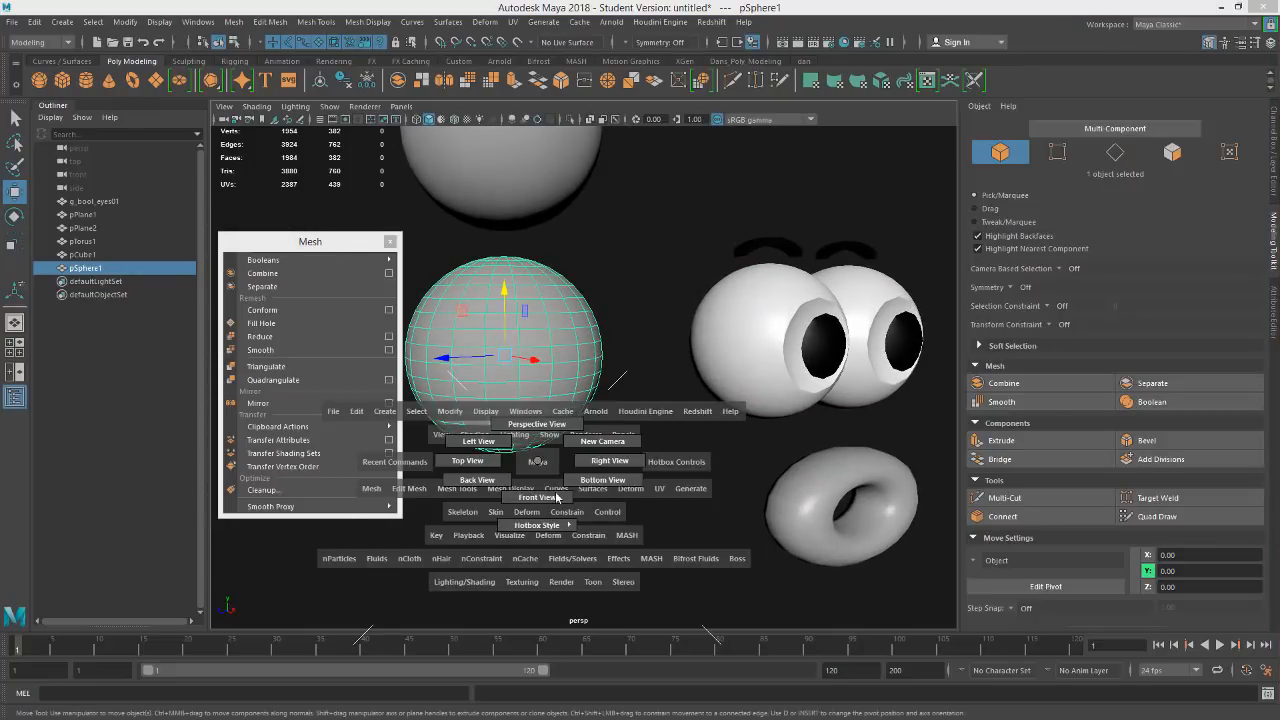
{"action": "left_click", "coordinate": [612, 460]}
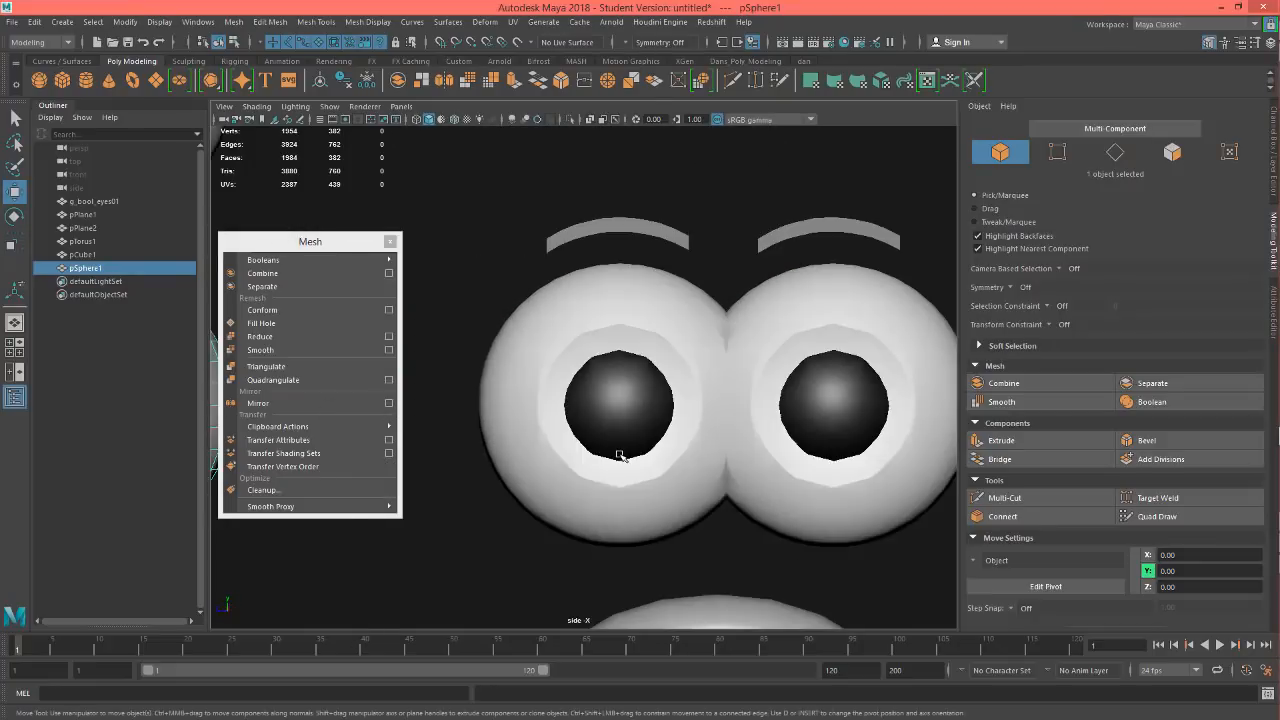
{"action": "key", "text": "f"}
{"action": "scroll", "coordinate": [618, 455], "scroll_direction": "down", "scroll_amount": 6}
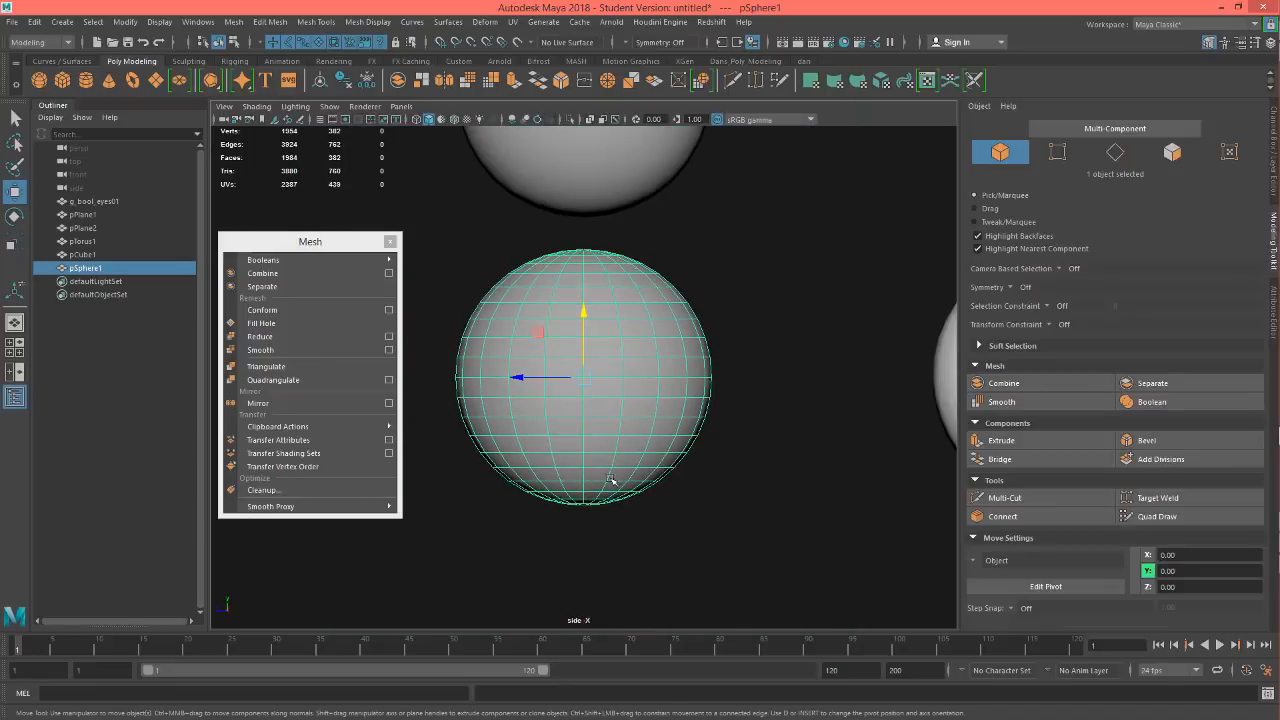
{"action": "right_click_drag", "start_coordinate": [612, 480], "coordinate": [612, 366]}
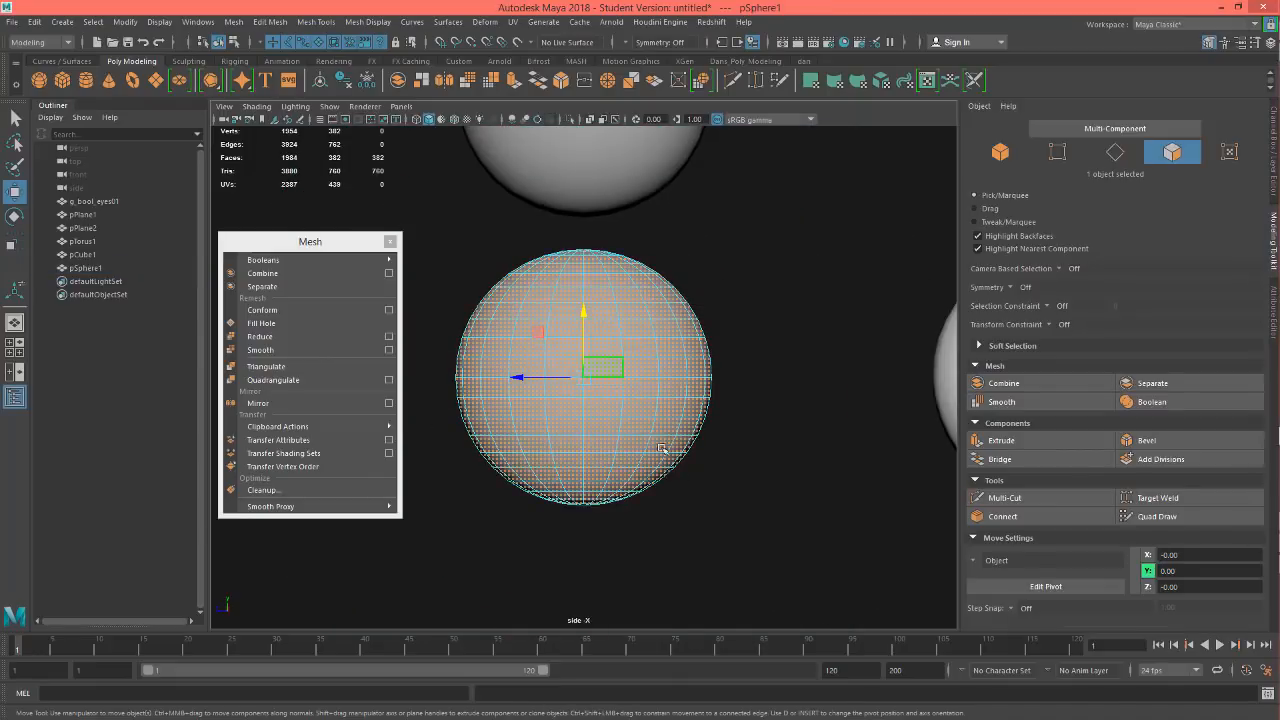
{"action": "left_click", "coordinate": [745, 558]}
{"action": "left_click_drag", "start_coordinate": [743, 563], "coordinate": [409, 462]}
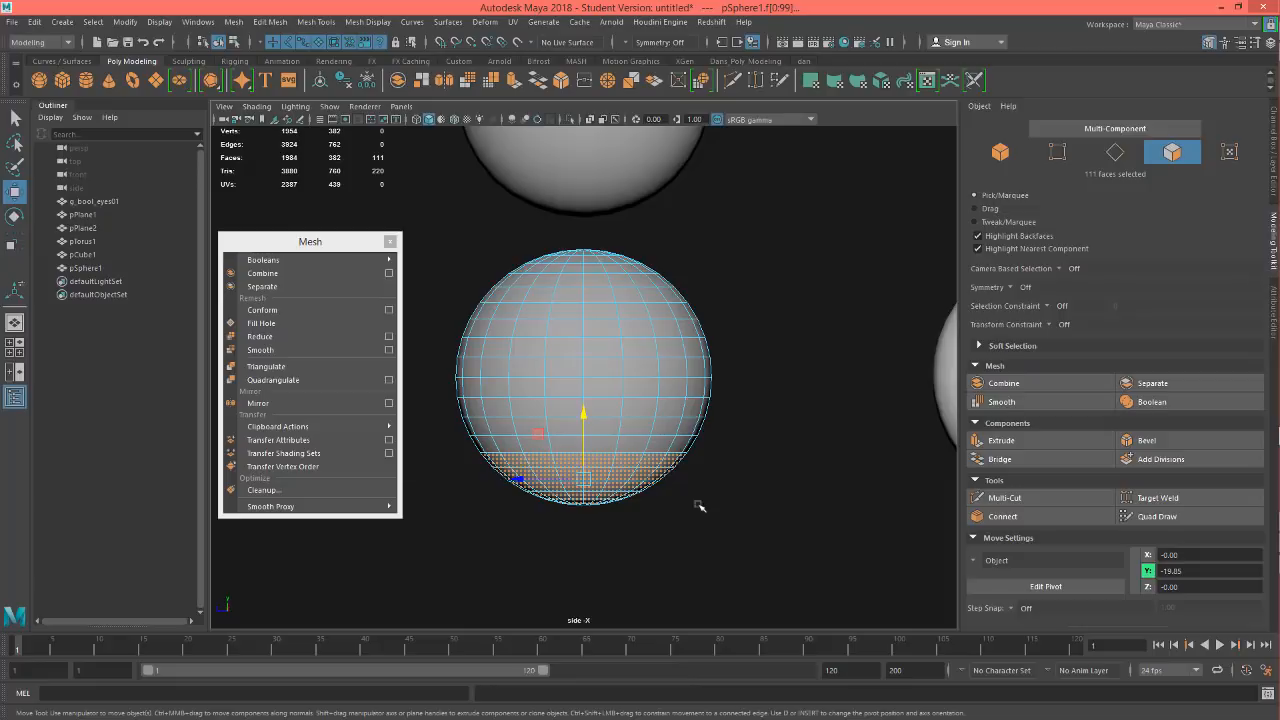
{"action": "key", "text": "Delete"}
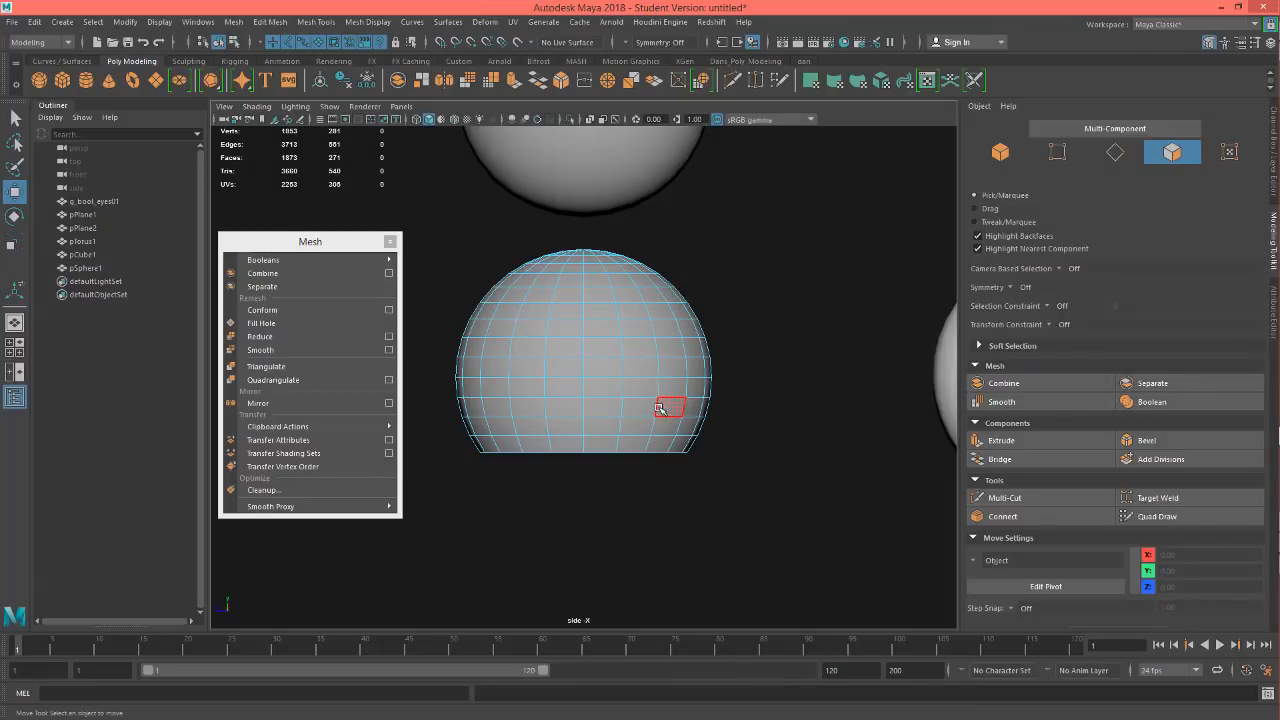
Step: Select the border edge loop around pSphere1's open bottom, return to perspective and fill the hole
{"action": "right_click", "coordinate": [659, 322]}
{"action": "right_click_drag", "start_coordinate": [666, 345], "coordinate": [666, 298]}
{"action": "double_click", "coordinate": [603, 455]}
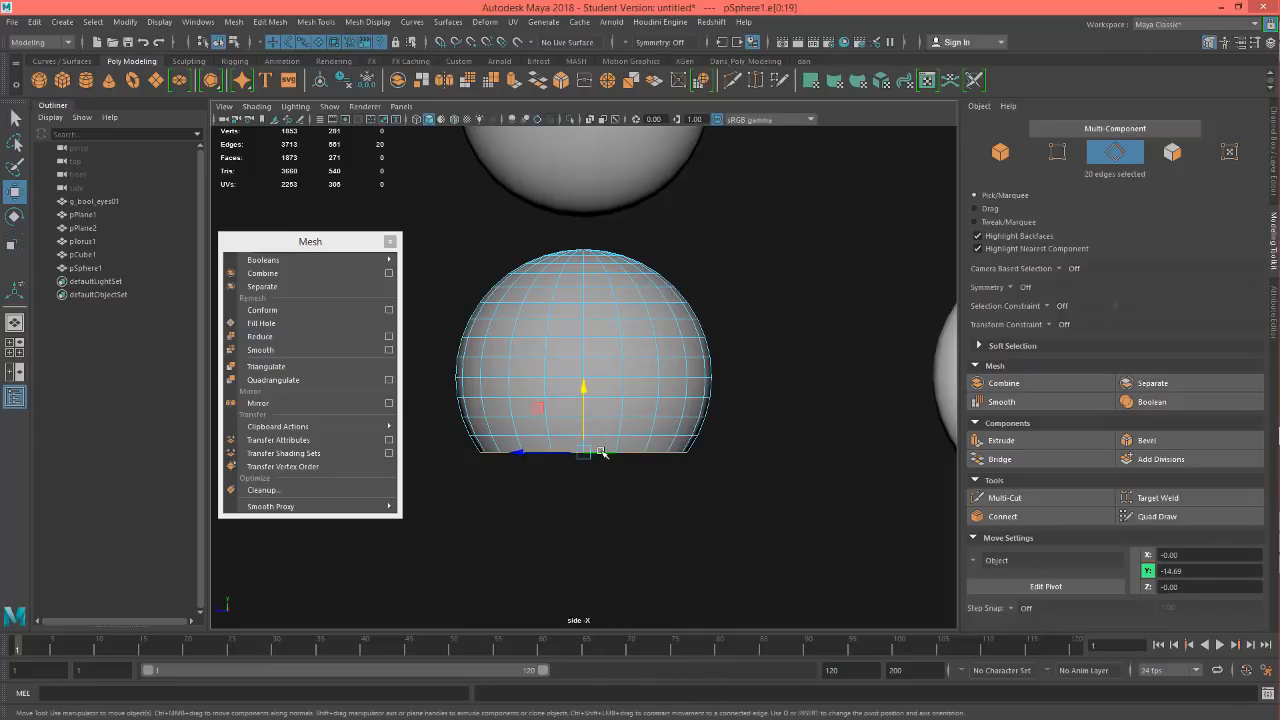
{"action": "key", "text": "space"}
{"action": "left_click_drag", "start_coordinate": [602, 418], "coordinate": [607, 412]}
{"action": "middle_click_drag", "start_coordinate": [714, 417], "coordinate": [744, 417], "text": "alt"}
{"action": "mouse_move", "coordinate": [744, 417]}
{"action": "left_mouse_down", "text": "alt"}
{"action": "mouse_move", "coordinate": [723, 417]}
{"action": "mouse_move", "coordinate": [737, 419]}
{"action": "left_mouse_up", "text": "alt"}
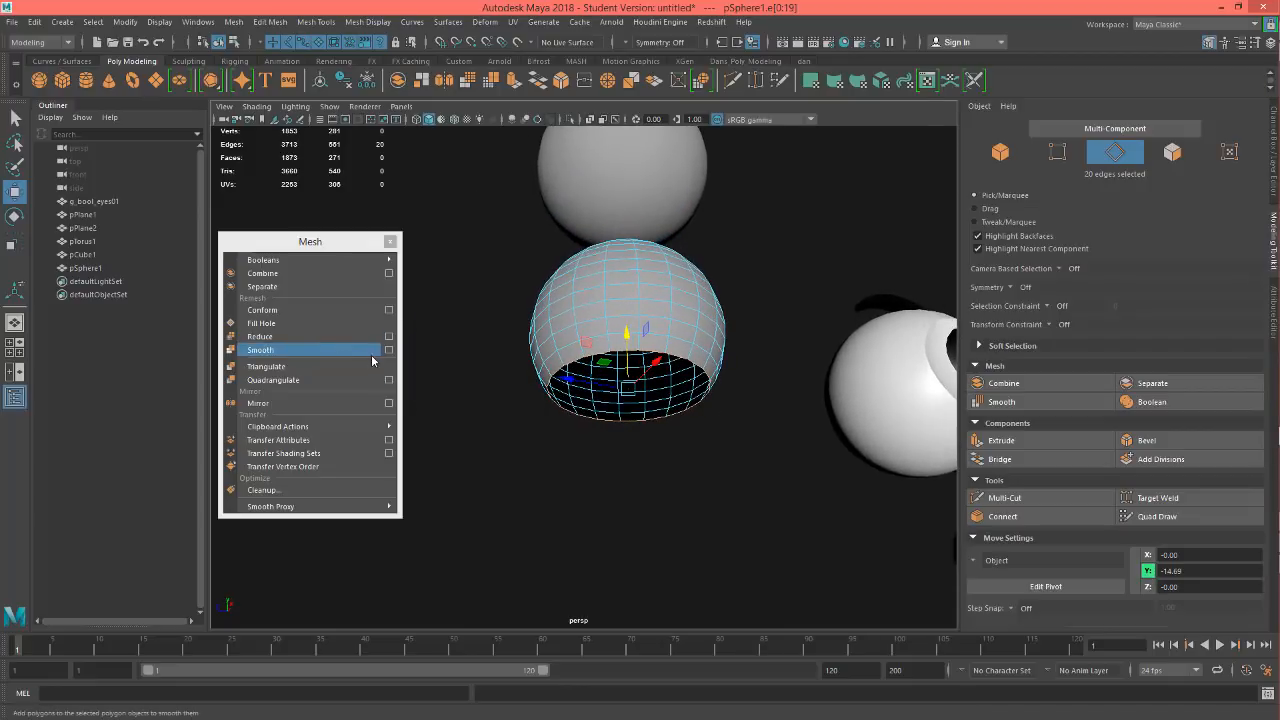
{"action": "left_click", "coordinate": [316, 321]}
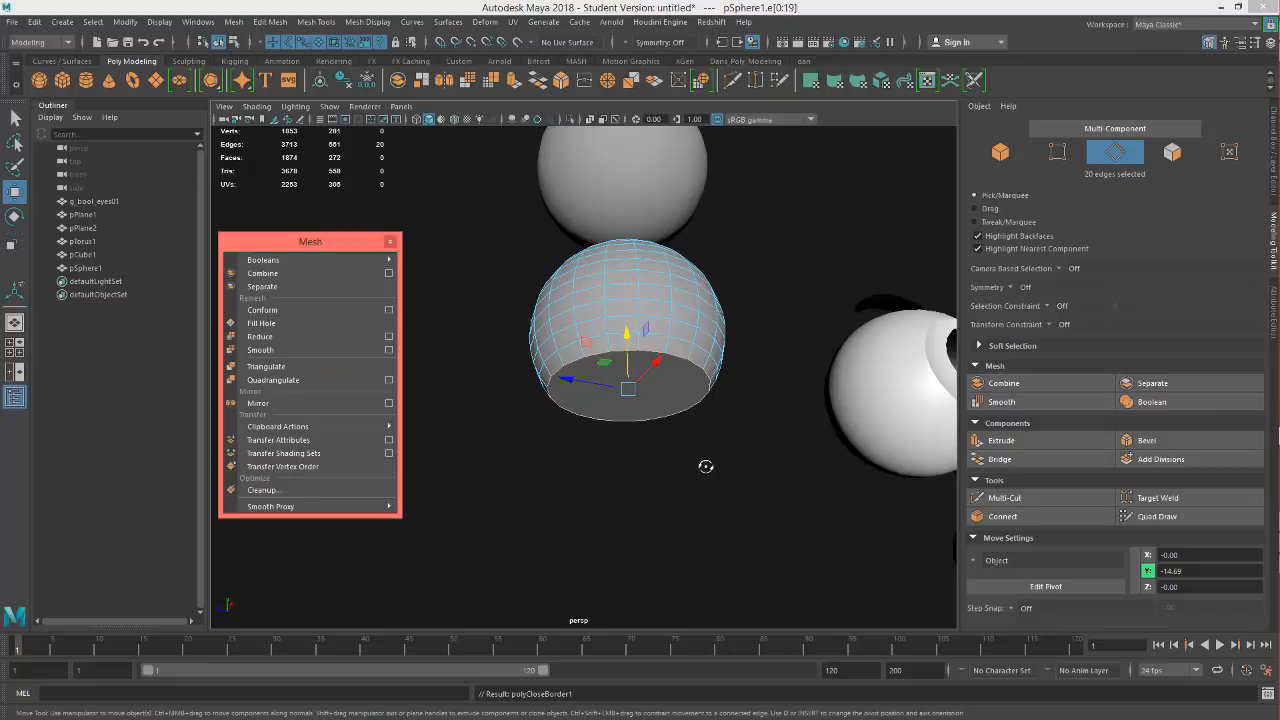
{"action": "left_click_drag", "start_coordinate": [703, 466], "coordinate": [814, 437], "text": "alt"}
{"action": "left_click_drag", "start_coordinate": [752, 521], "coordinate": [755, 547], "text": "alt"}
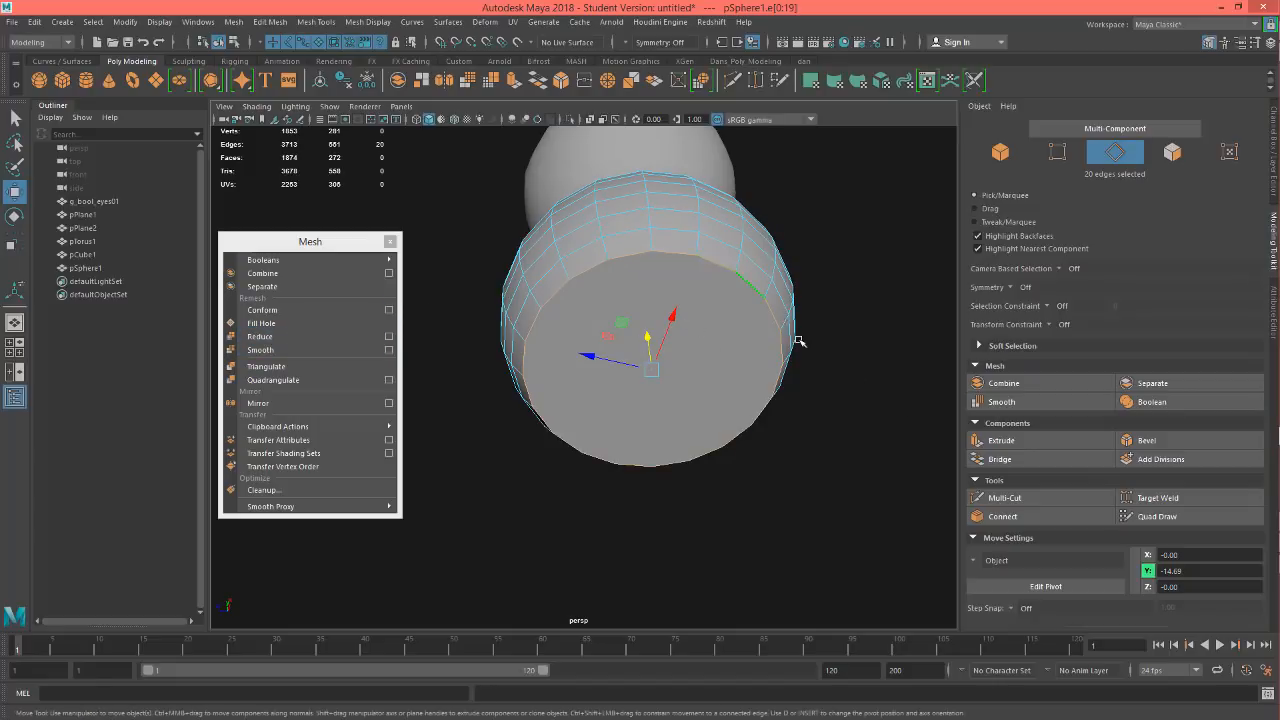
{"action": "left_click_drag", "start_coordinate": [800, 341], "coordinate": [744, 455], "text": "alt"}
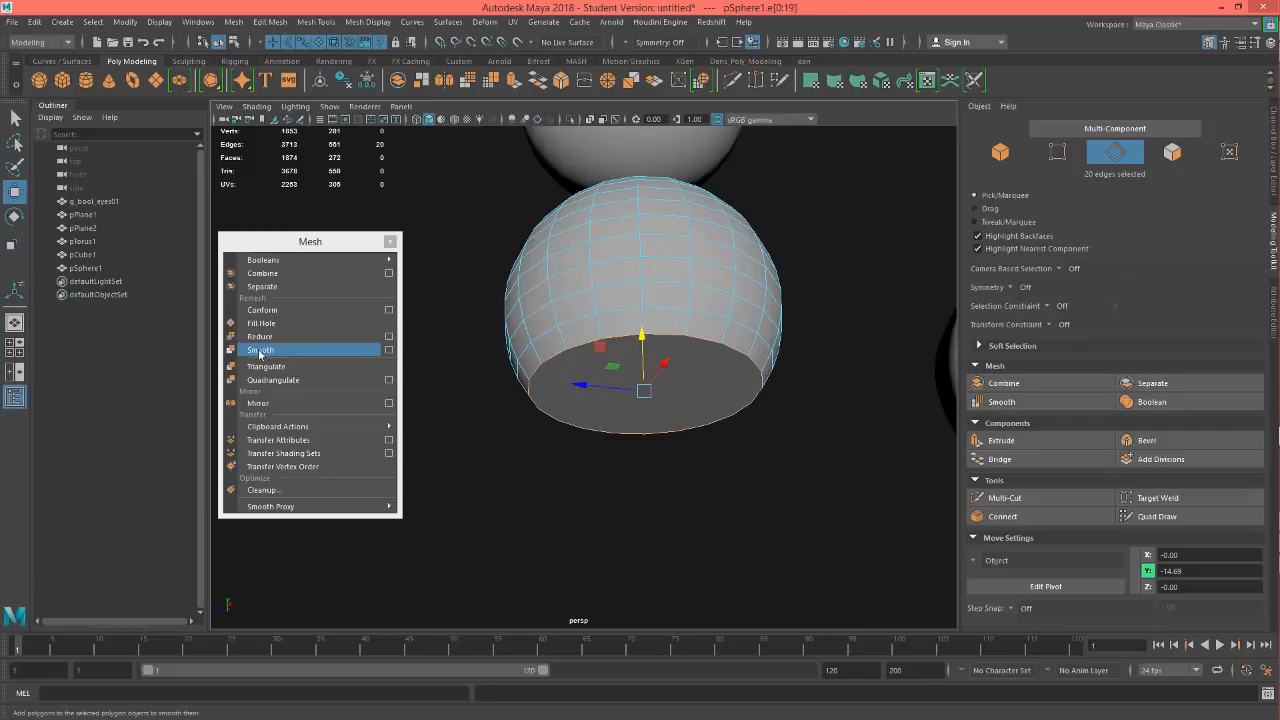
{"action": "mouse_move", "coordinate": [395, 426]}
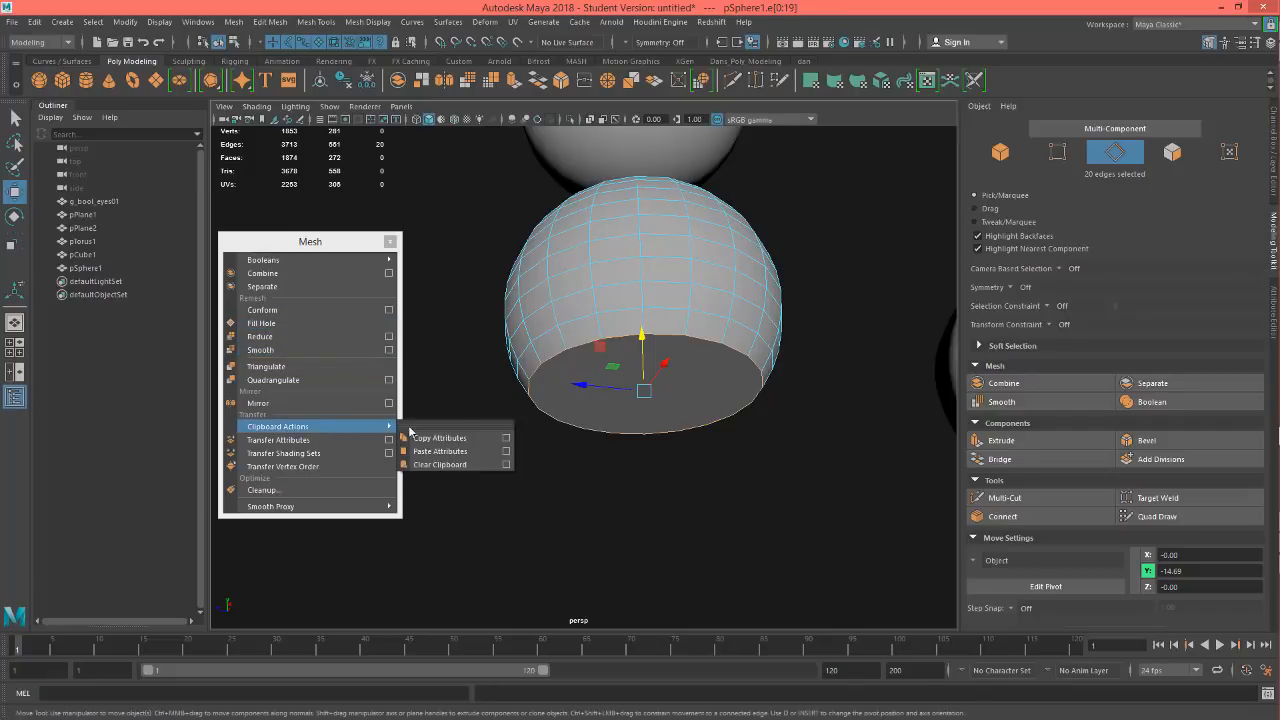
{"action": "left_click_drag", "start_coordinate": [663, 471], "coordinate": [657, 400], "text": "alt"}
{"action": "mouse_move", "coordinate": [701, 322]}
{"action": "right_mouse_down"}
{"action": "mouse_move", "coordinate": [705, 390]}
{"action": "mouse_move", "coordinate": [703, 320]}
{"action": "right_mouse_up"}
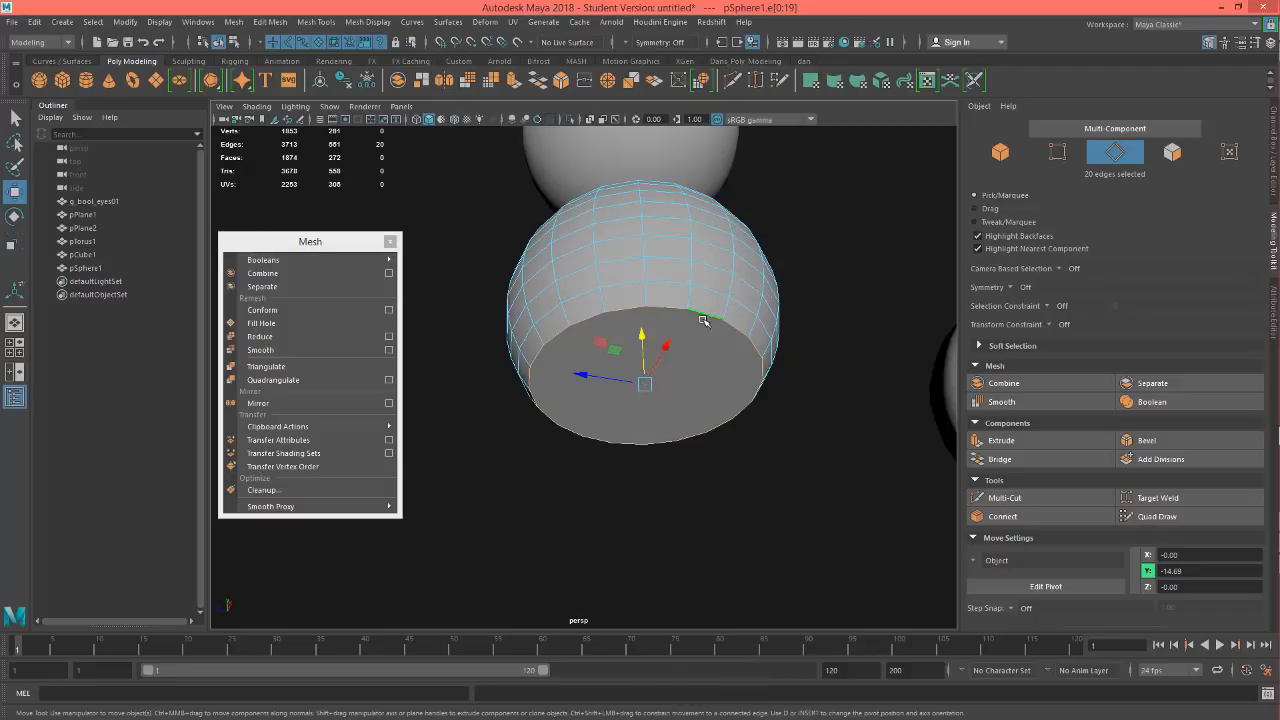
Step: Return pSphere1 to object mode and rotate it roughly a quarter turn about Z, with its flat side facing backward
{"action": "left_click_drag", "start_coordinate": [703, 320], "coordinate": [775, 480], "text": "alt"}
{"action": "right_click_drag", "start_coordinate": [775, 480], "coordinate": [623, 466], "text": "alt"}
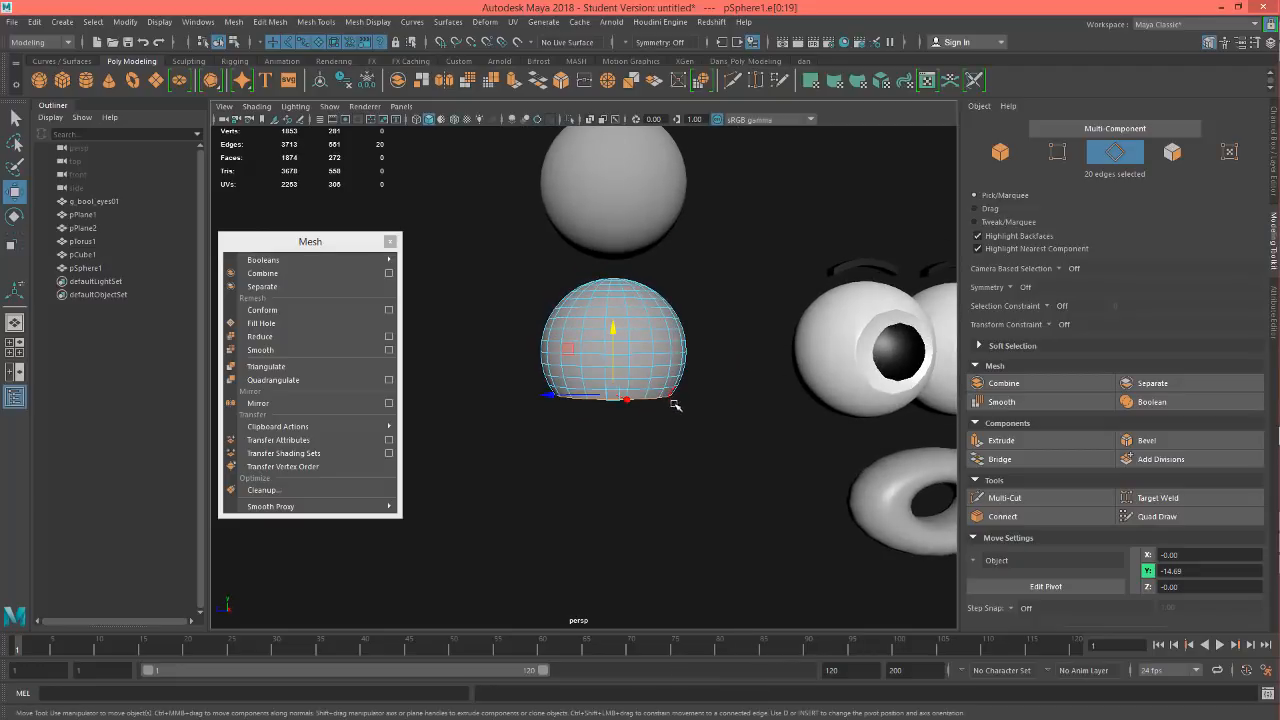
{"action": "middle_click_drag", "start_coordinate": [676, 405], "coordinate": [636, 438], "text": "alt"}
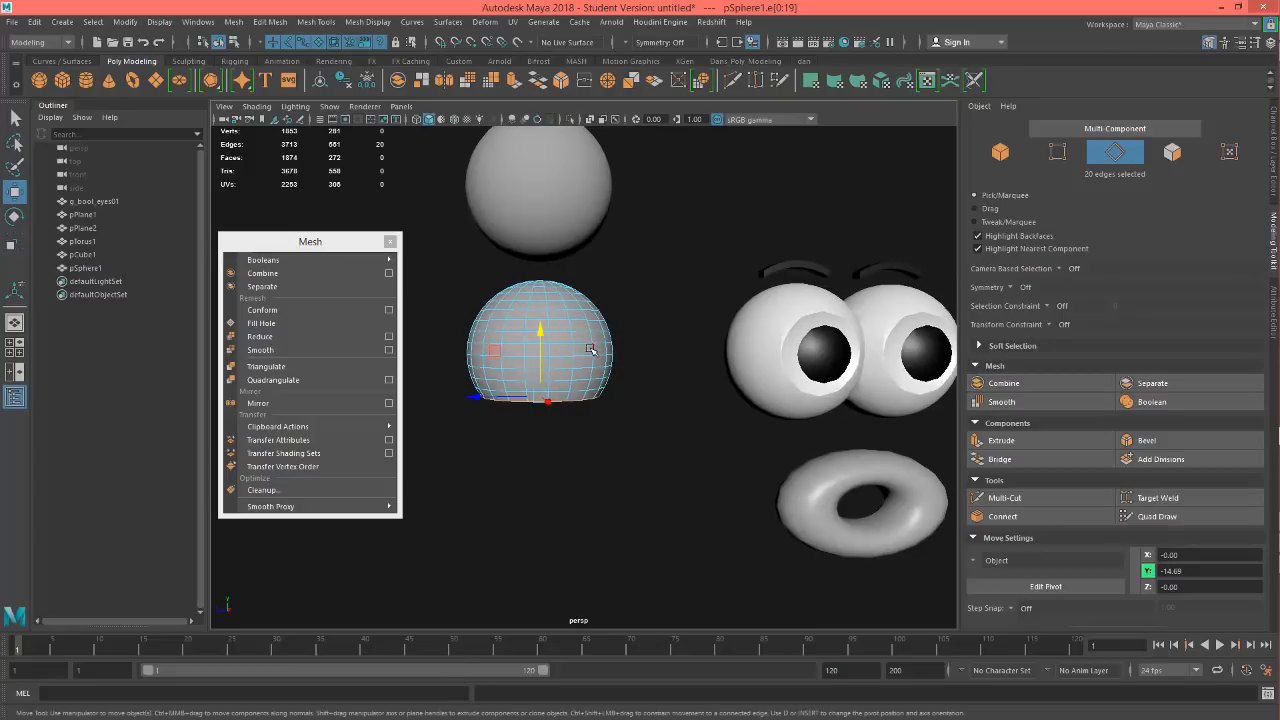
{"action": "right_click_drag", "start_coordinate": [590, 322], "coordinate": [643, 303]}
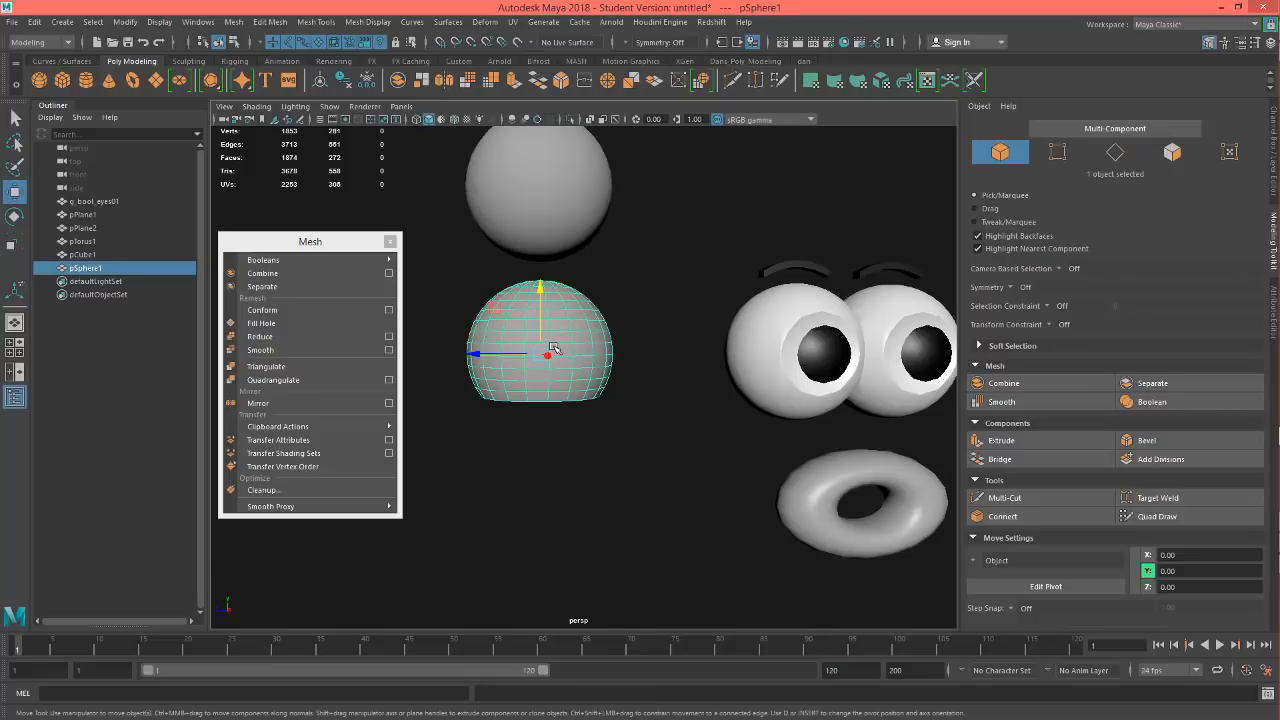
{"action": "key", "text": "e"}
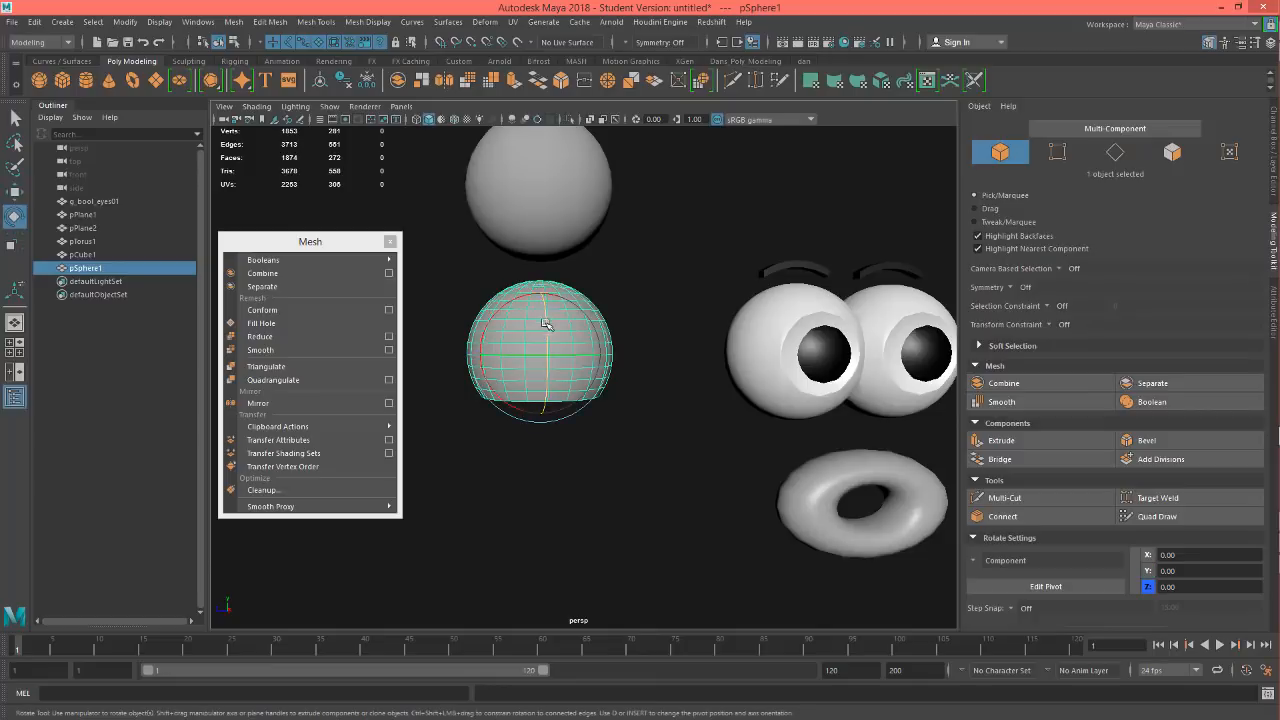
{"action": "left_click_drag", "start_coordinate": [548, 323], "coordinate": [544, 408]}
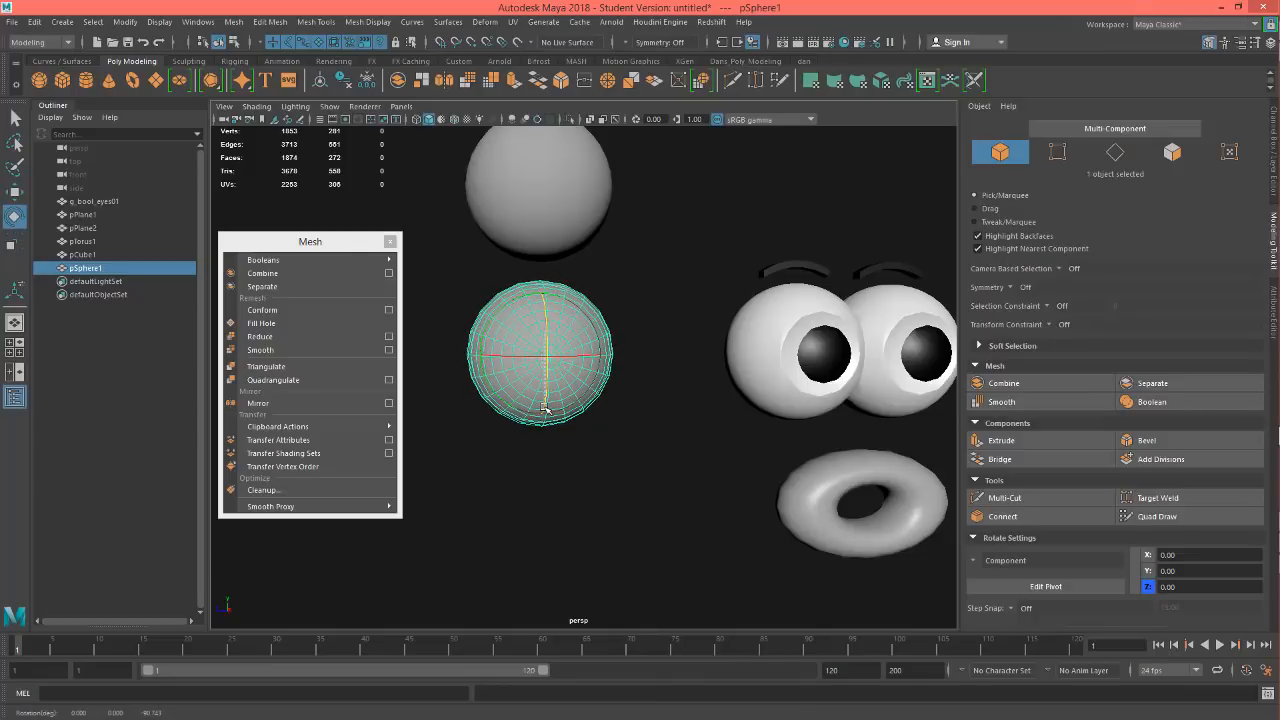
Step: Scale pSphere1 uniformly to about 0.55 and move it between the eyes and the torus as a nose
{"action": "key", "text": "r"}
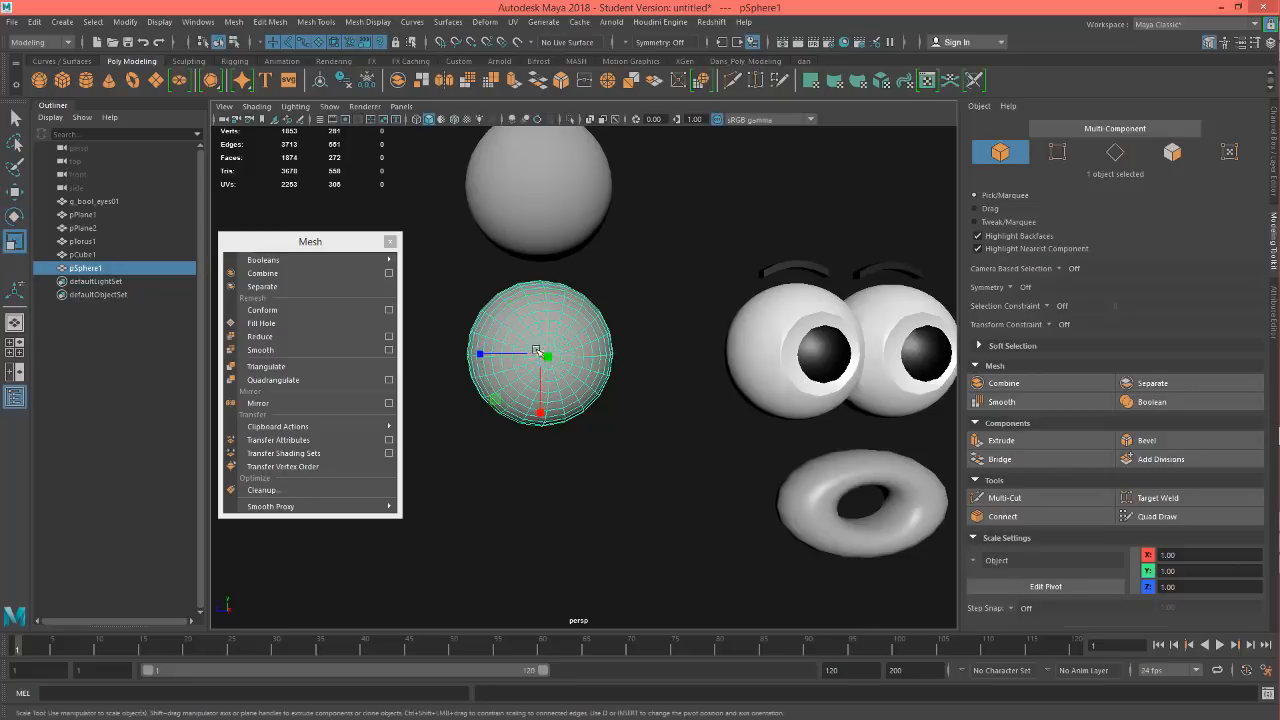
{"action": "left_click_drag", "start_coordinate": [536, 353], "coordinate": [486, 354]}
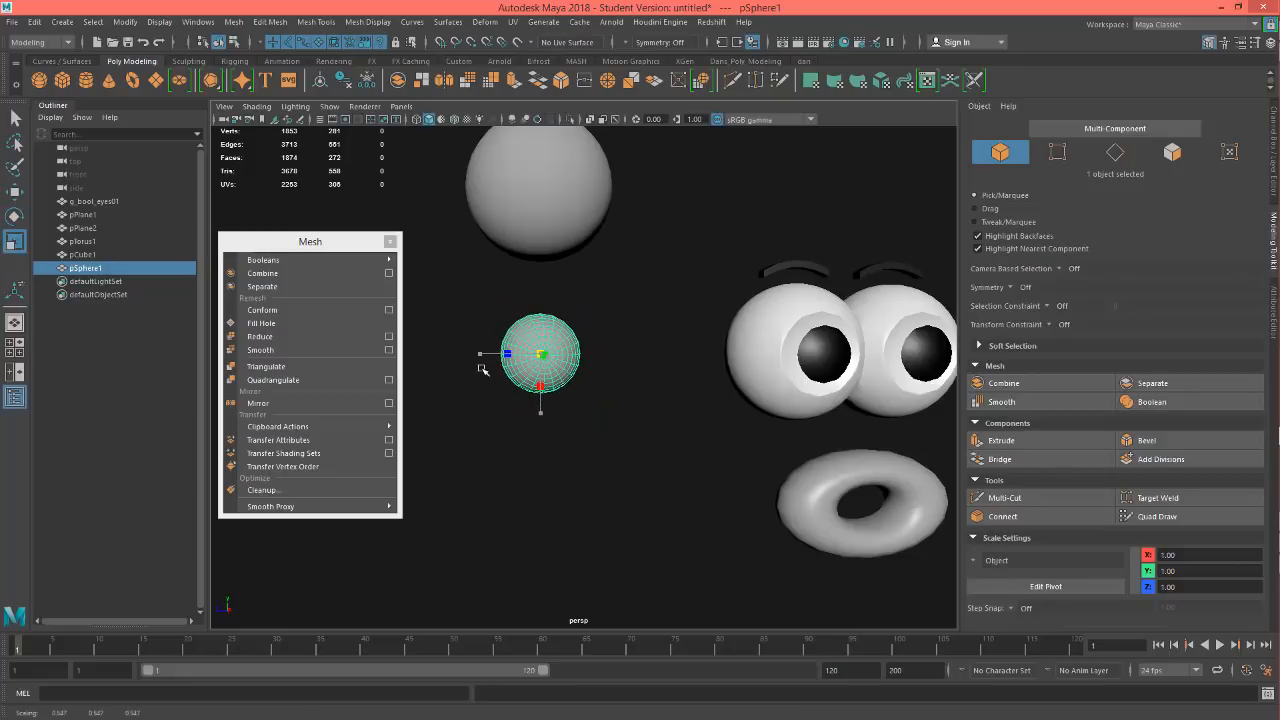
{"action": "key", "text": "w"}
{"action": "middle_click_drag", "start_coordinate": [497, 402], "coordinate": [800, 473]}
{"action": "left_click_drag", "start_coordinate": [872, 436], "coordinate": [913, 463]}
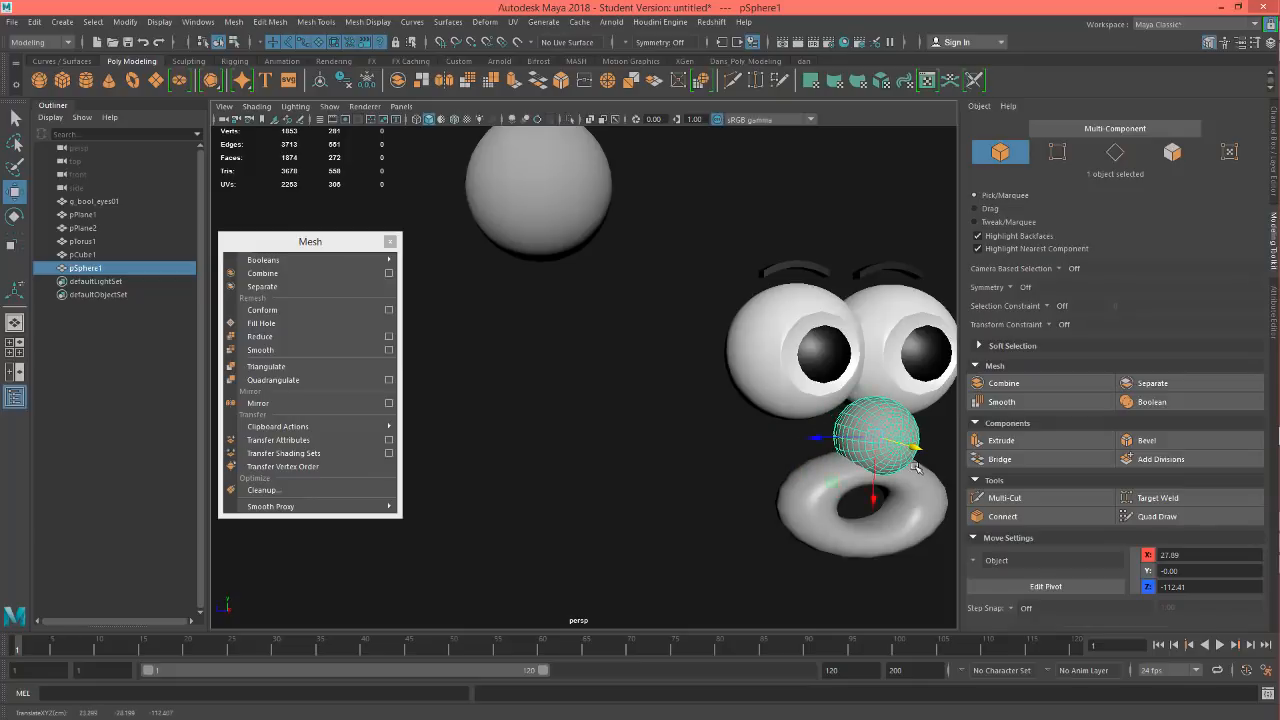
Step: Move pSphere1 into place as the nose, centred under the eyes at about X 19.3, Y 23.7, Z -111.1
{"action": "middle_click_drag", "start_coordinate": [941, 492], "coordinate": [778, 496], "text": "alt"}
{"action": "left_click_drag", "start_coordinate": [715, 504], "coordinate": [713, 484]}
{"action": "left_click_drag", "start_coordinate": [796, 445], "coordinate": [647, 416], "text": "alt"}
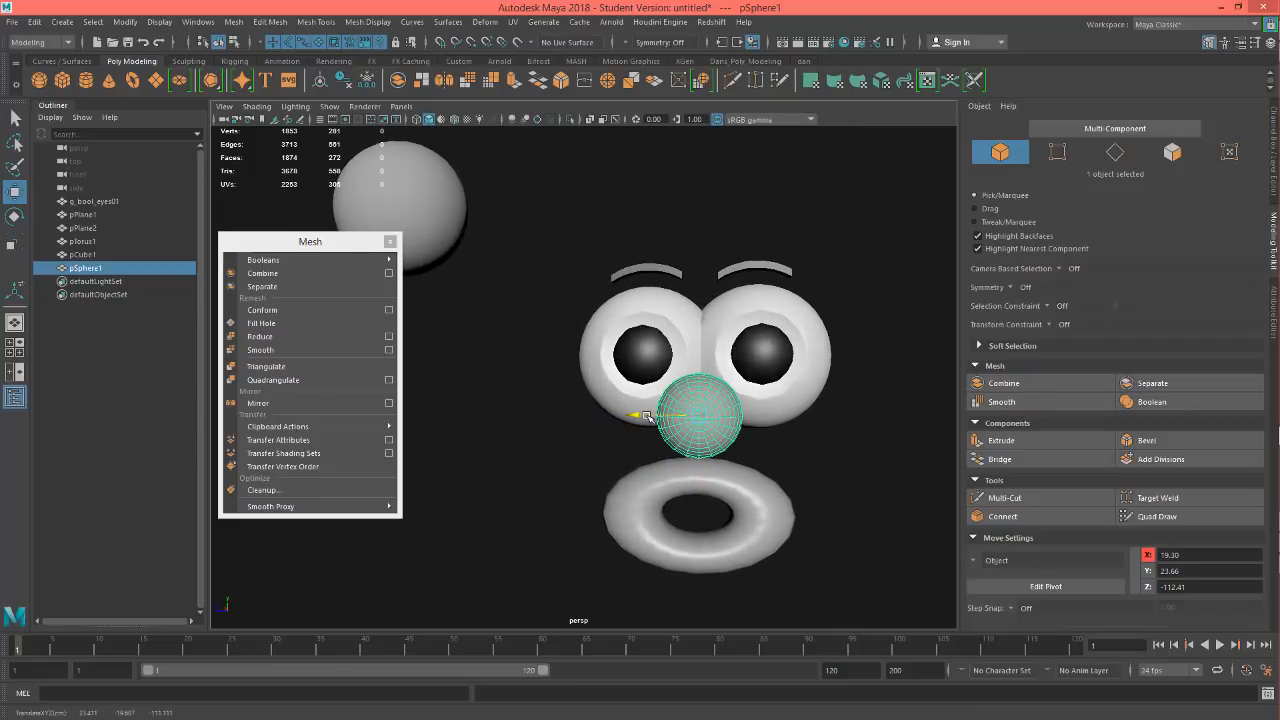
Step: Assign the existing m_lips material to the nose sphere and deselect it
{"action": "right_click", "coordinate": [717, 433]}
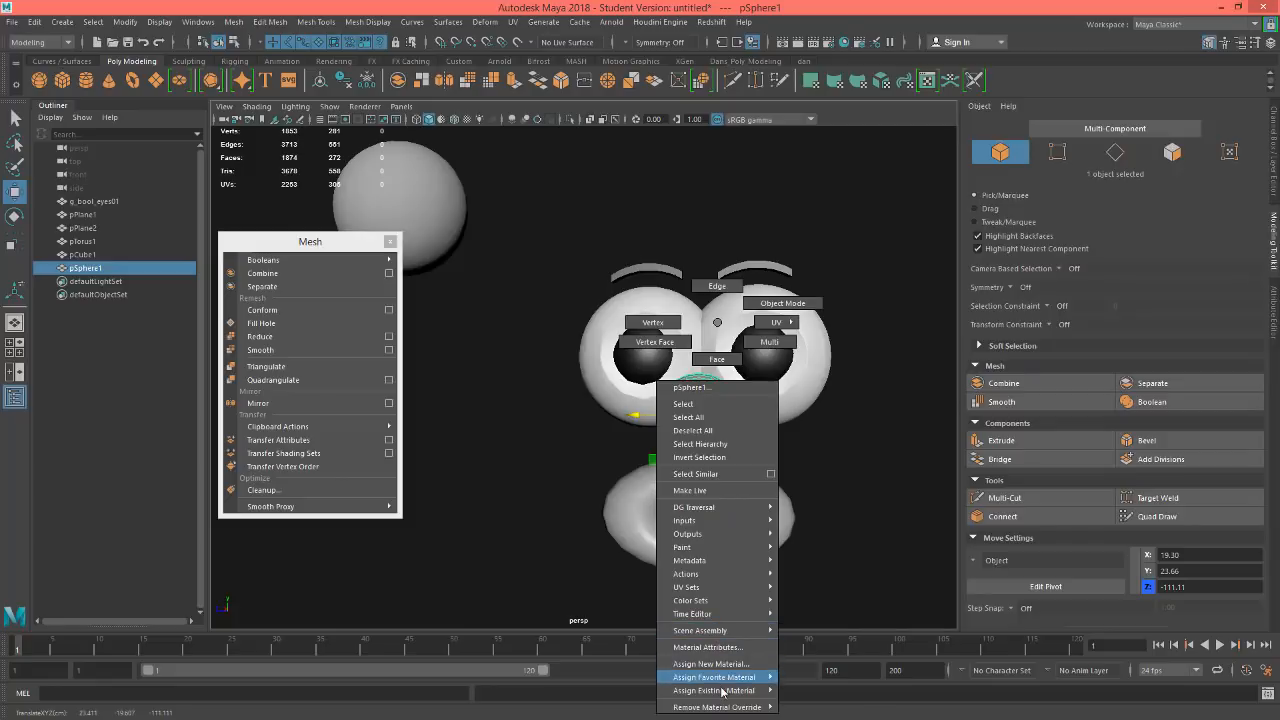
{"action": "mouse_move", "coordinate": [722, 690]}
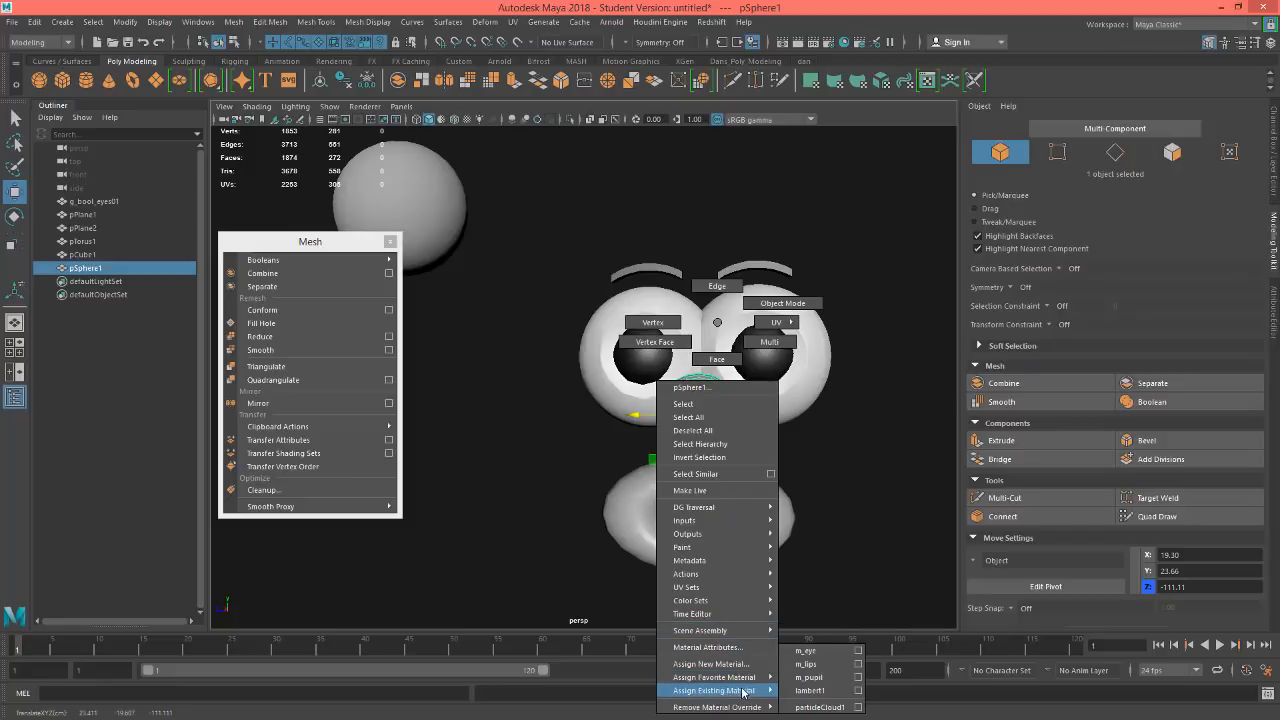
{"action": "left_click", "coordinate": [822, 666]}
{"action": "left_click_drag", "start_coordinate": [849, 471], "coordinate": [806, 480], "text": "alt"}
{"action": "left_click", "coordinate": [828, 467]}
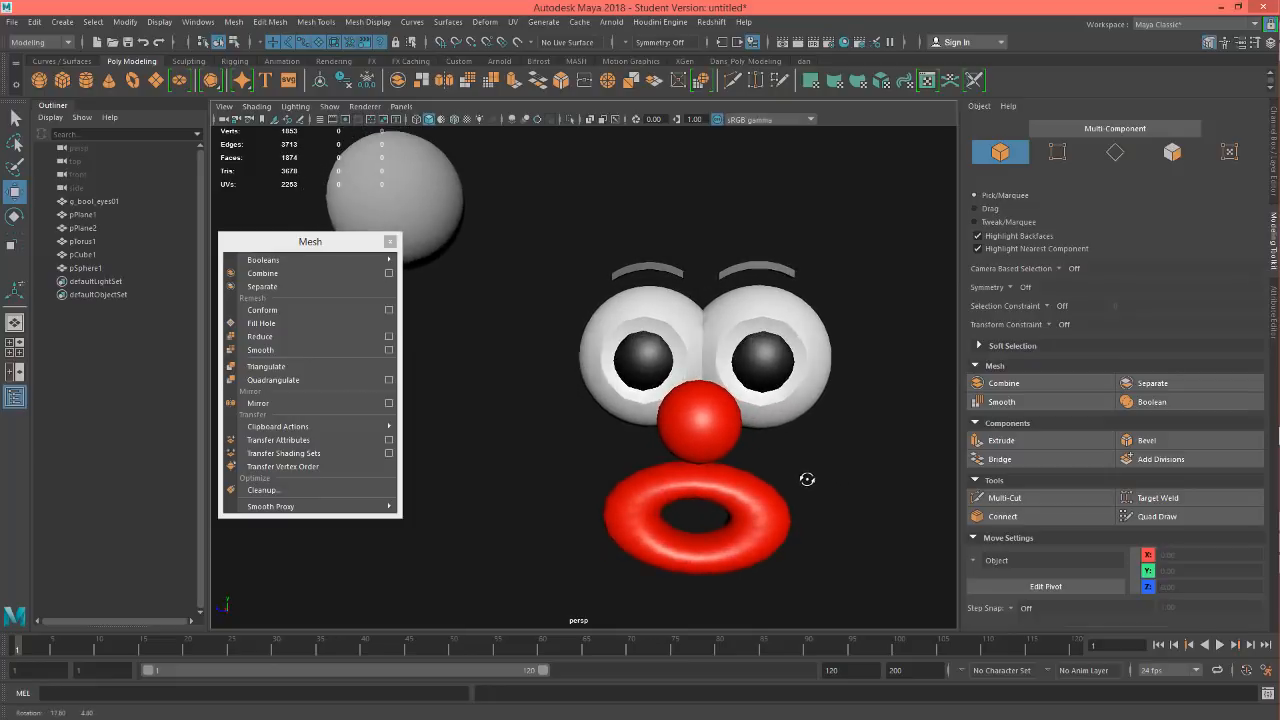
Step: Scale pCube1 uniformly to about 3.9 and move it behind the eyes, nose and mouth as the head
{"action": "right_click_drag", "start_coordinate": [804, 479], "coordinate": [713, 469], "text": "alt"}
{"action": "left_click_drag", "start_coordinate": [751, 466], "coordinate": [766, 457], "text": "alt"}
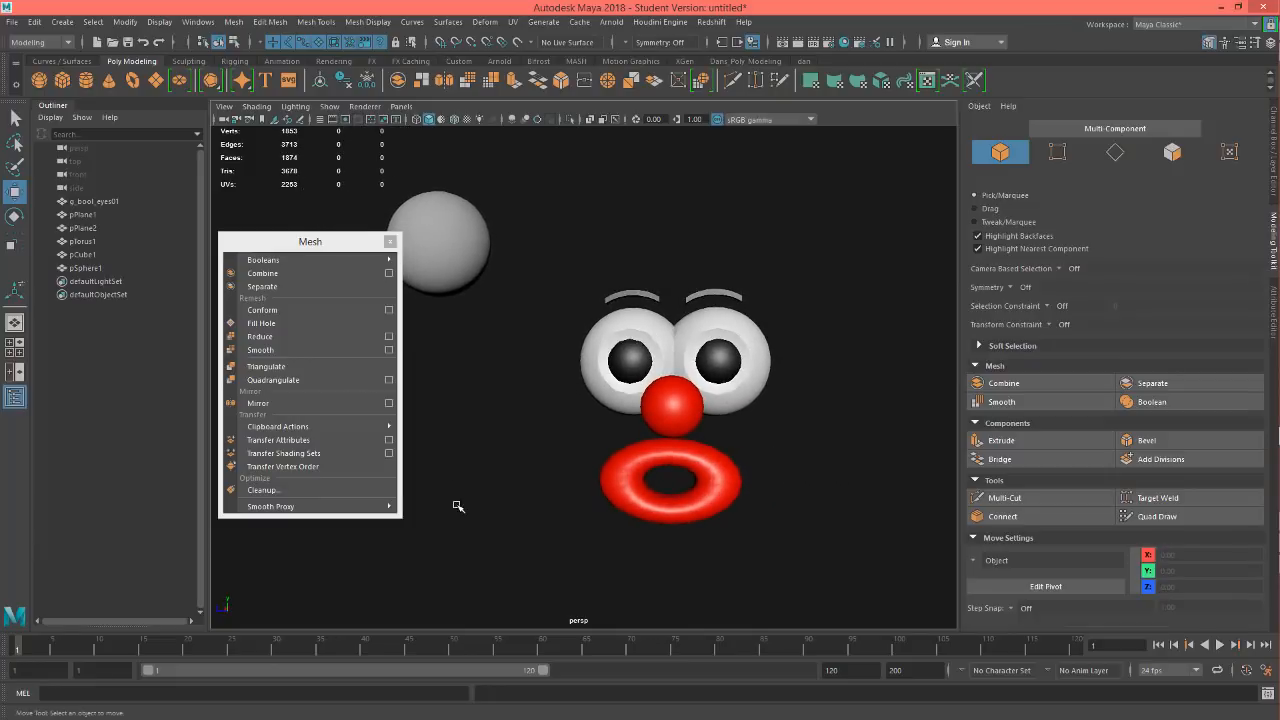
{"action": "left_click_drag", "start_coordinate": [516, 454], "coordinate": [557, 455], "text": "alt"}
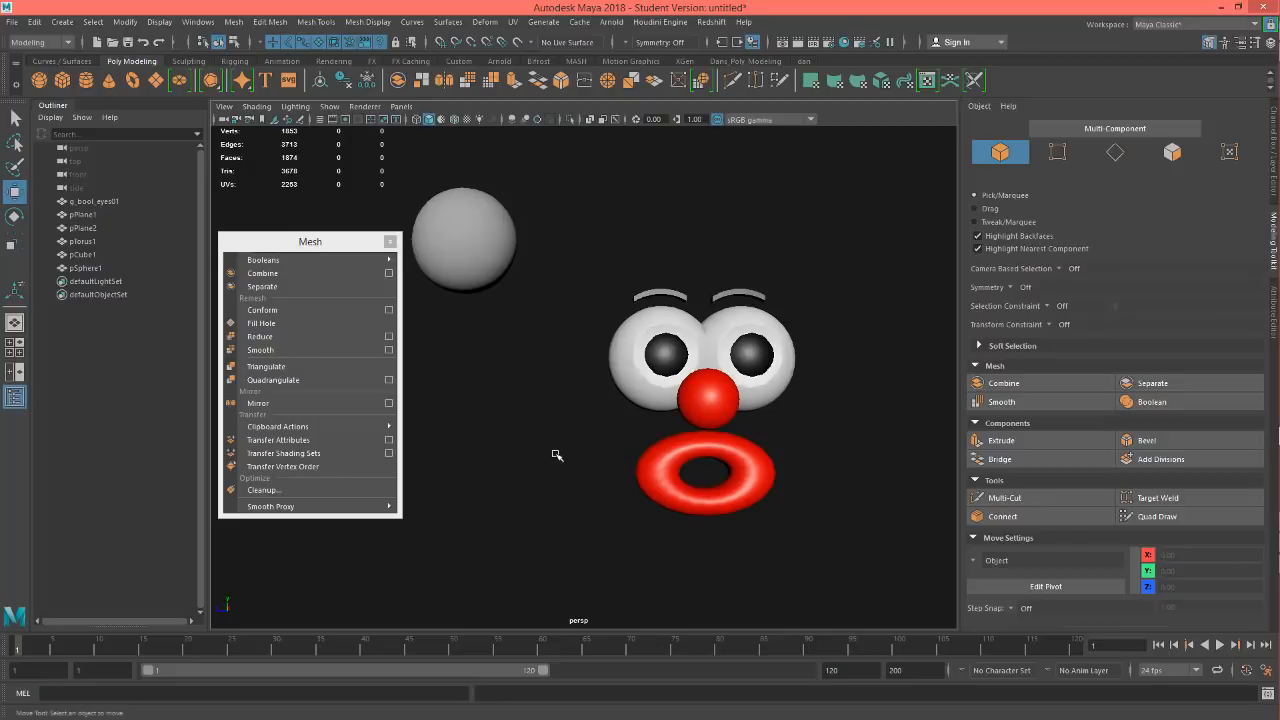
{"action": "middle_click_drag", "start_coordinate": [443, 378], "coordinate": [567, 297], "text": "alt"}
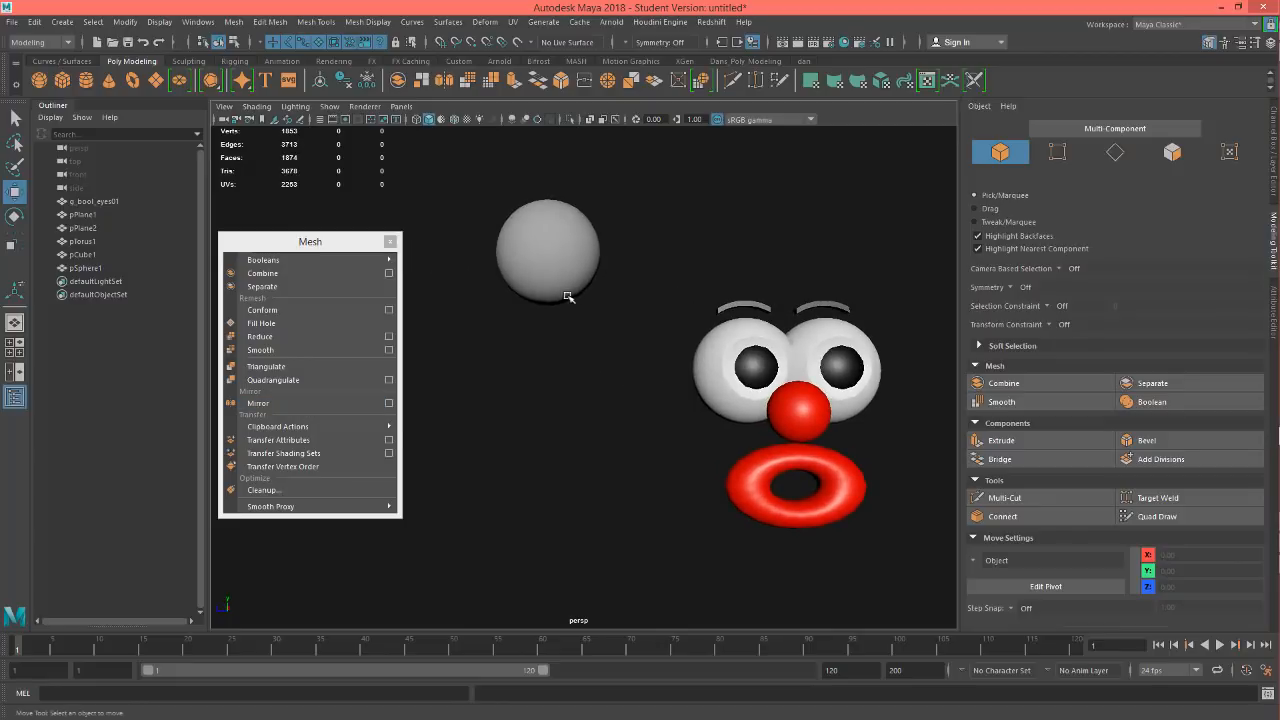
{"action": "middle_click_drag", "start_coordinate": [637, 381], "coordinate": [557, 424], "text": "alt"}
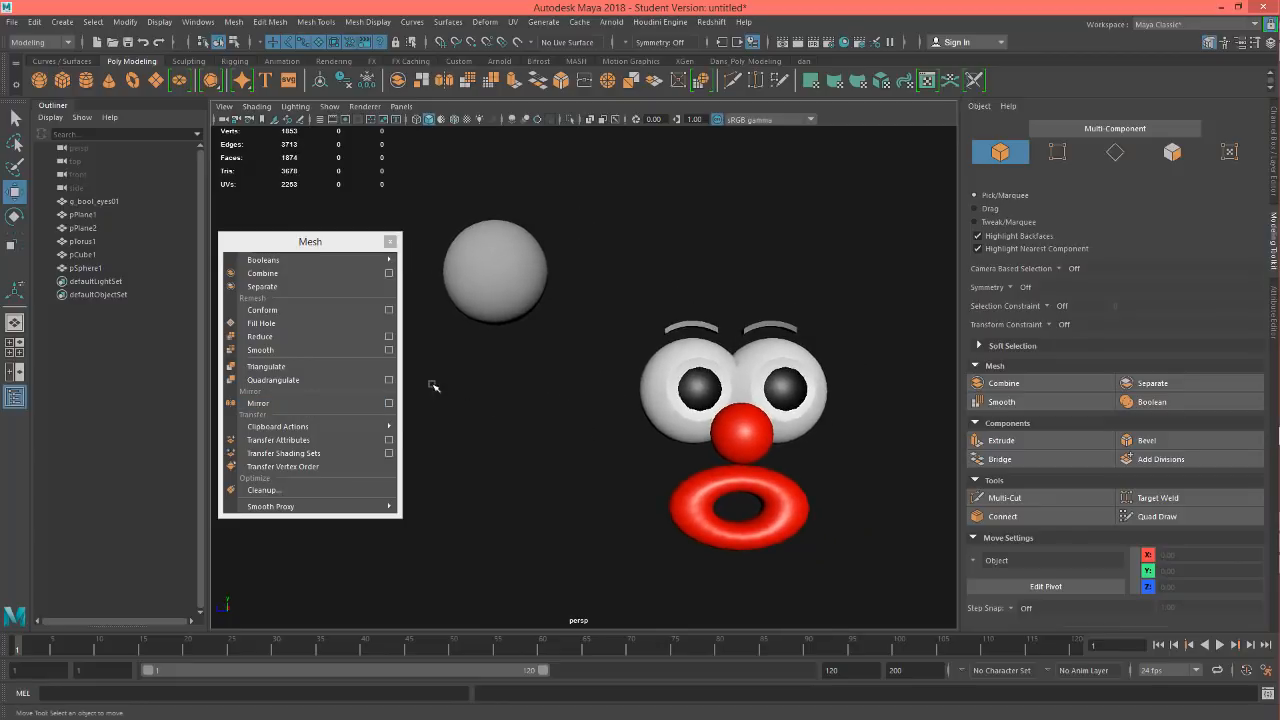
{"action": "left_click", "coordinate": [500, 273]}
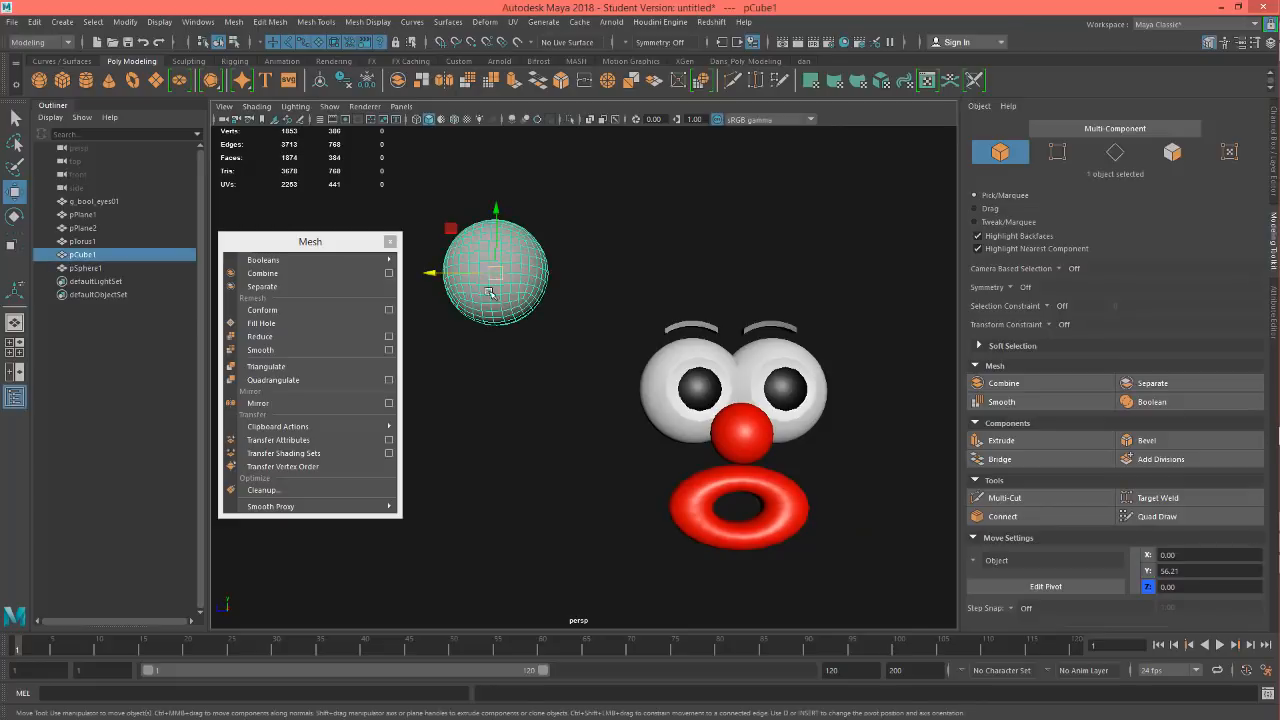
{"action": "left_click_drag", "start_coordinate": [489, 292], "coordinate": [495, 348], "text": "alt"}
{"action": "key", "text": "r"}
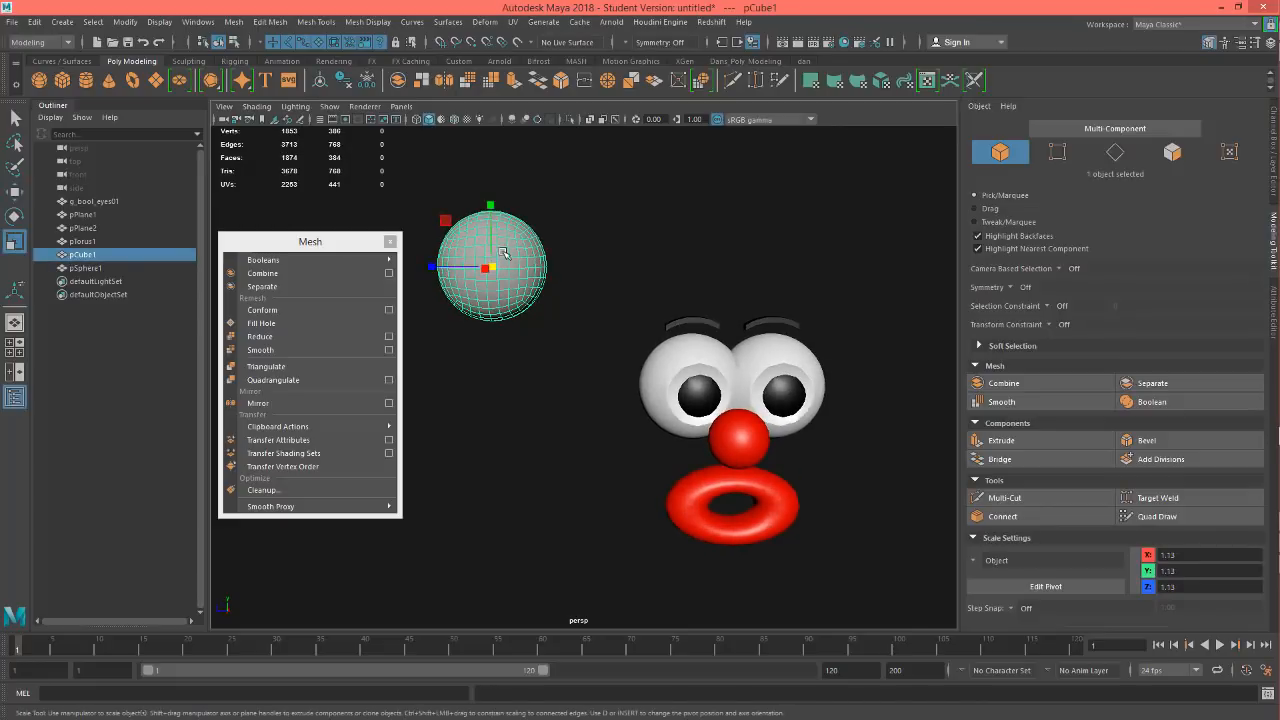
{"action": "left_click_drag", "start_coordinate": [497, 268], "coordinate": [726, 206]}
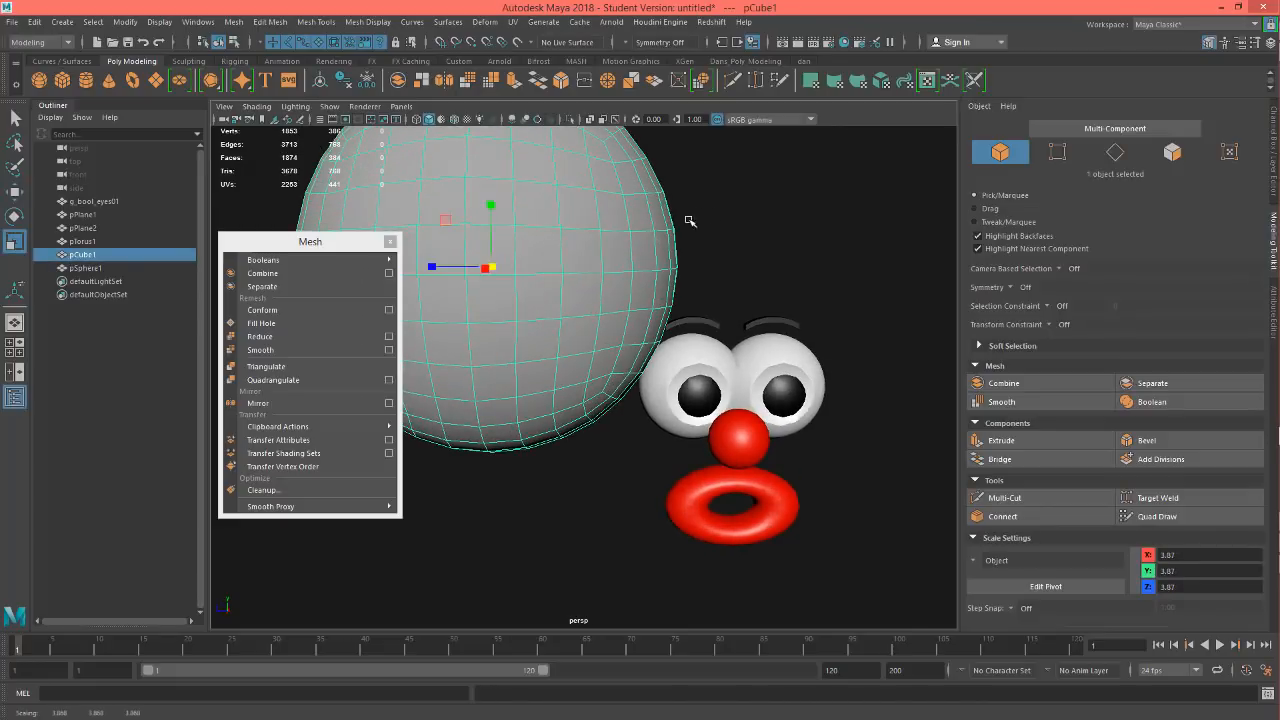
{"action": "key", "text": "w"}
{"action": "left_click_drag", "start_coordinate": [446, 220], "coordinate": [666, 387]}
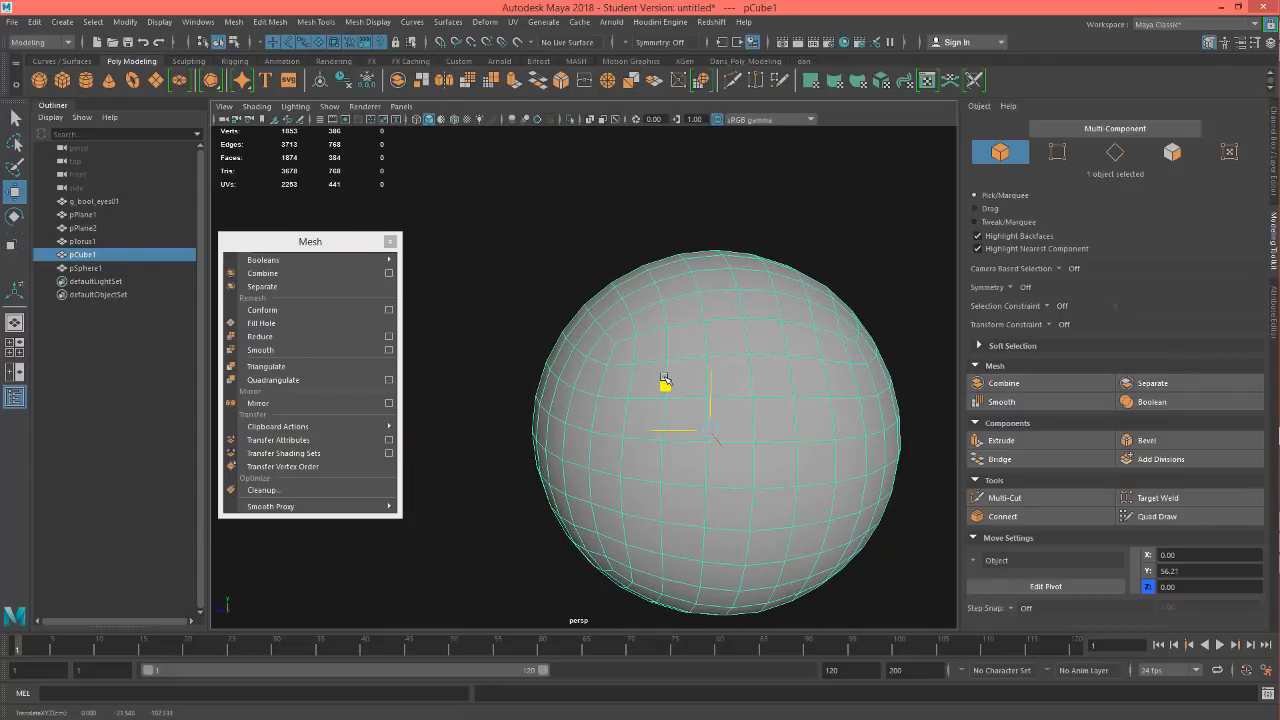
{"action": "left_click_drag", "start_coordinate": [720, 448], "coordinate": [713, 412]}
Step: Select the mouth torus pTorus1 and adjust its depth so it sits against the front of the head
{"action": "left_click_drag", "start_coordinate": [818, 462], "coordinate": [649, 485], "text": "alt"}
{"action": "left_click", "coordinate": [724, 516]}
{"action": "left_click_drag", "start_coordinate": [806, 473], "coordinate": [737, 478], "text": "alt"}
{"action": "middle_click_drag", "start_coordinate": [801, 435], "coordinate": [760, 421], "text": "alt"}
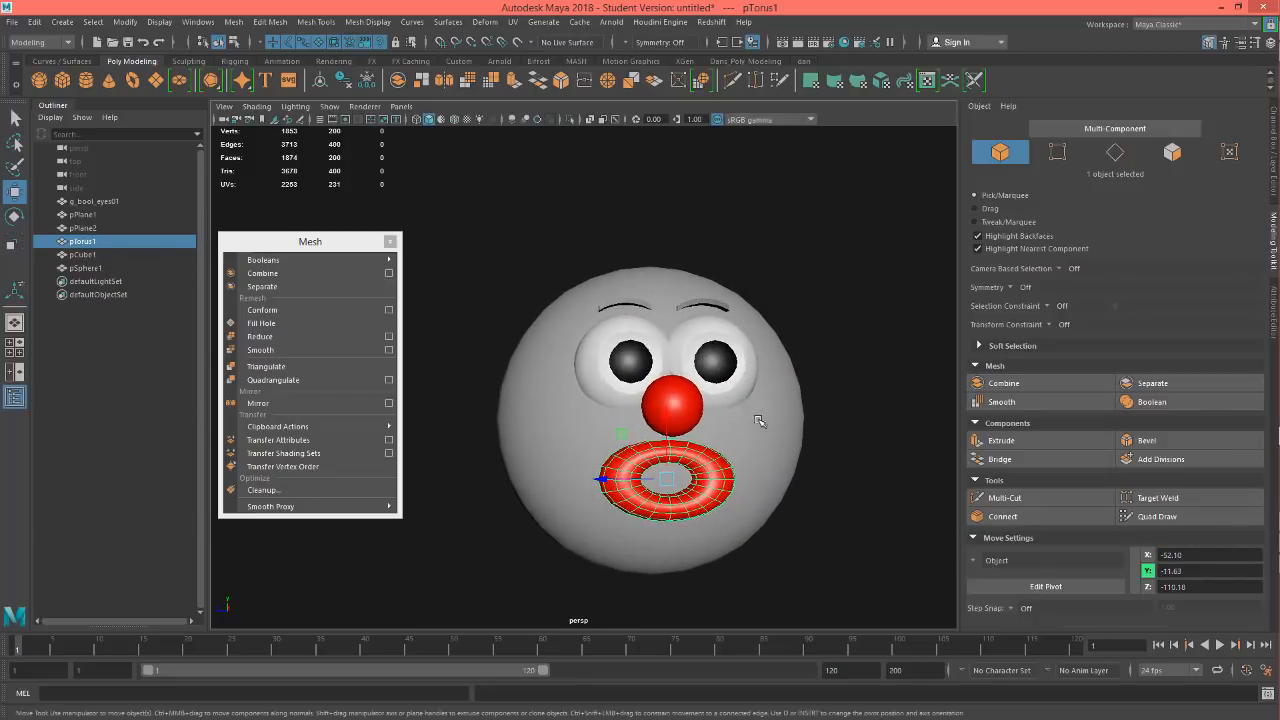
Step: Examine the assembled clown face from several angles, checking how the eyes, nose and mouth sit on the head
{"action": "left_click_drag", "start_coordinate": [760, 421], "coordinate": [740, 430], "text": "alt"}
{"action": "right_click_drag", "start_coordinate": [740, 430], "coordinate": [818, 421], "text": "alt"}
{"action": "left_click_drag", "start_coordinate": [813, 429], "coordinate": [807, 421], "text": "alt"}
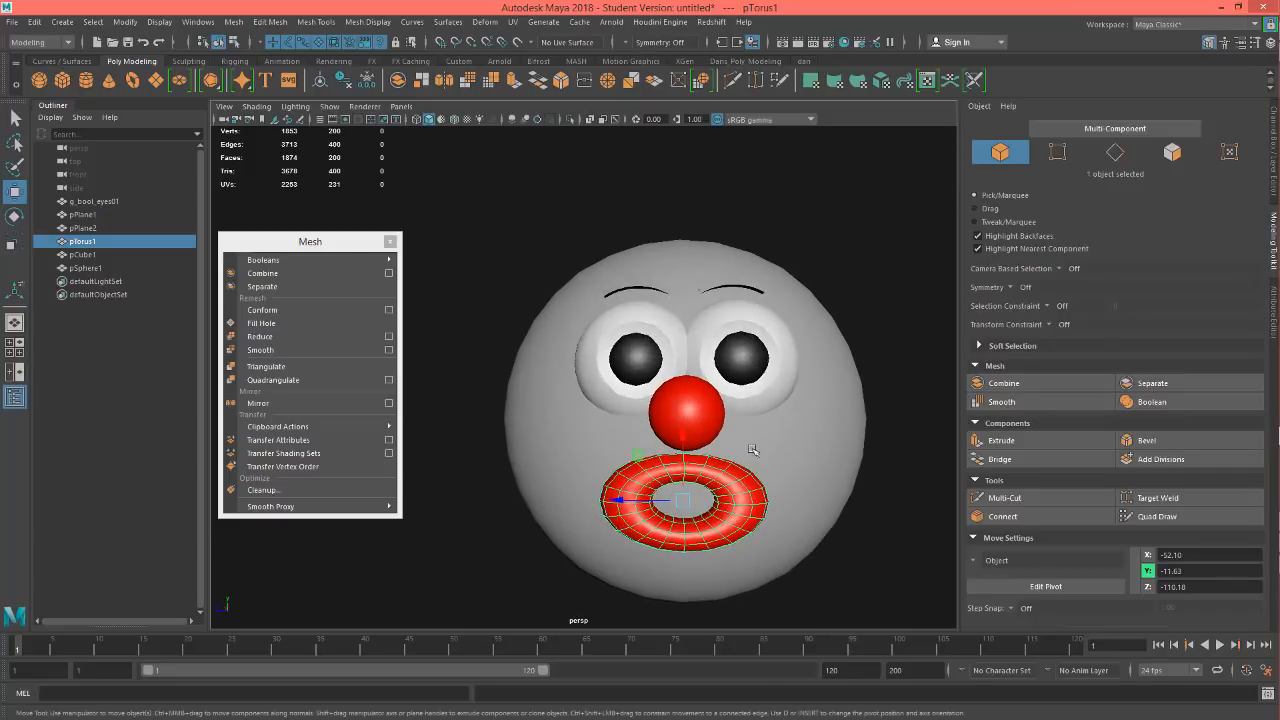
{"action": "middle_click_drag", "start_coordinate": [827, 357], "coordinate": [840, 329], "text": "alt"}
{"action": "left_click_drag", "start_coordinate": [840, 329], "coordinate": [786, 354], "text": "alt"}
{"action": "middle_click_drag", "start_coordinate": [786, 354], "coordinate": [811, 329], "text": "alt"}
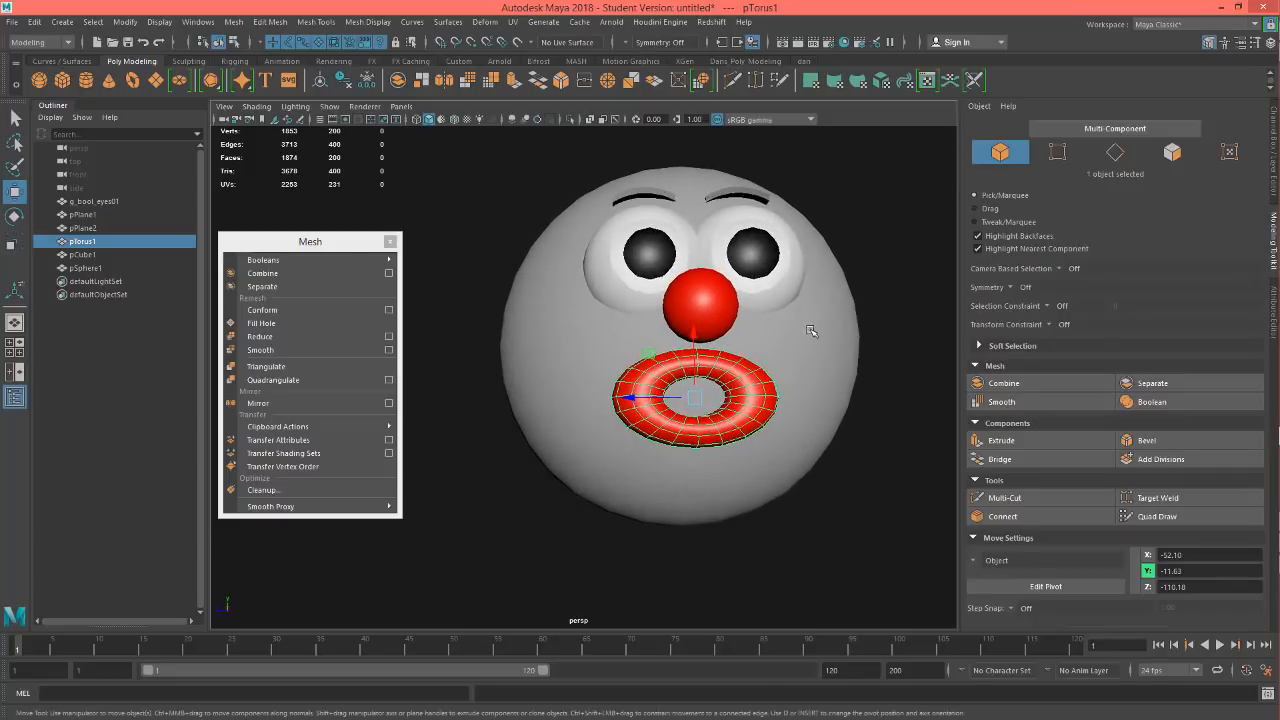
{"action": "left_click_drag", "start_coordinate": [811, 329], "coordinate": [810, 343], "text": "alt"}
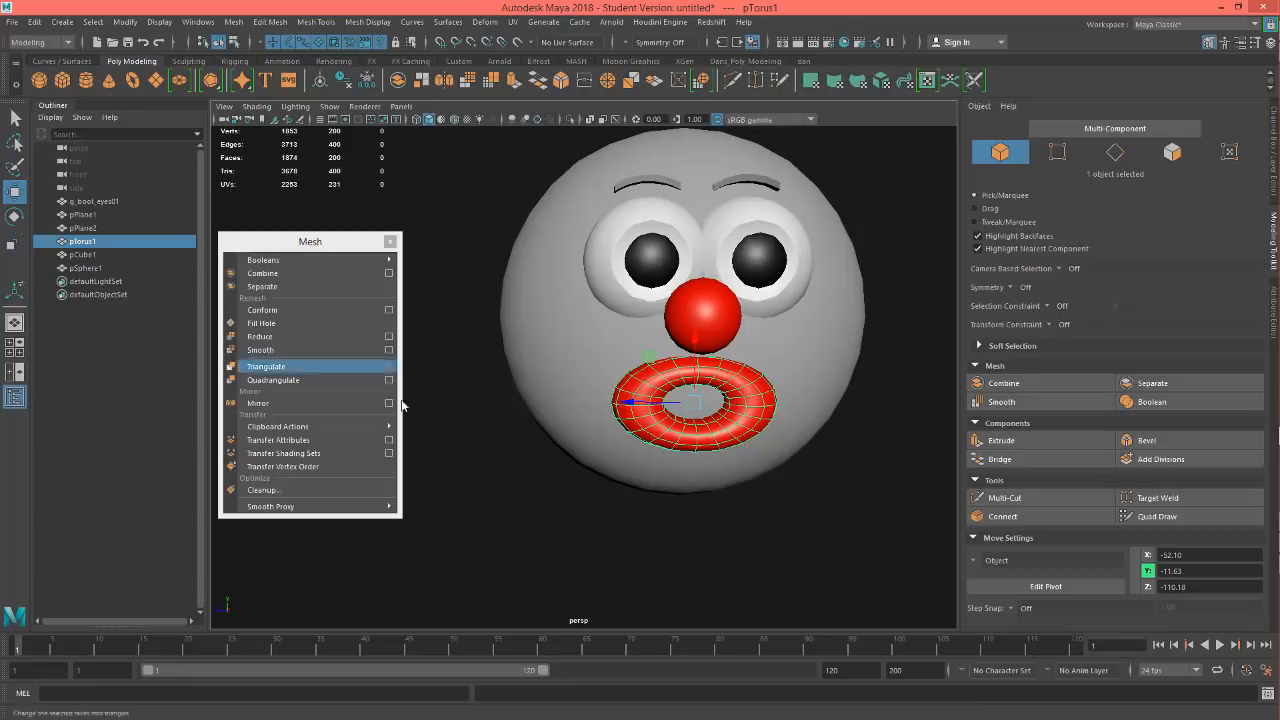
{"action": "middle_click_drag", "start_coordinate": [538, 468], "coordinate": [646, 444], "text": "alt"}
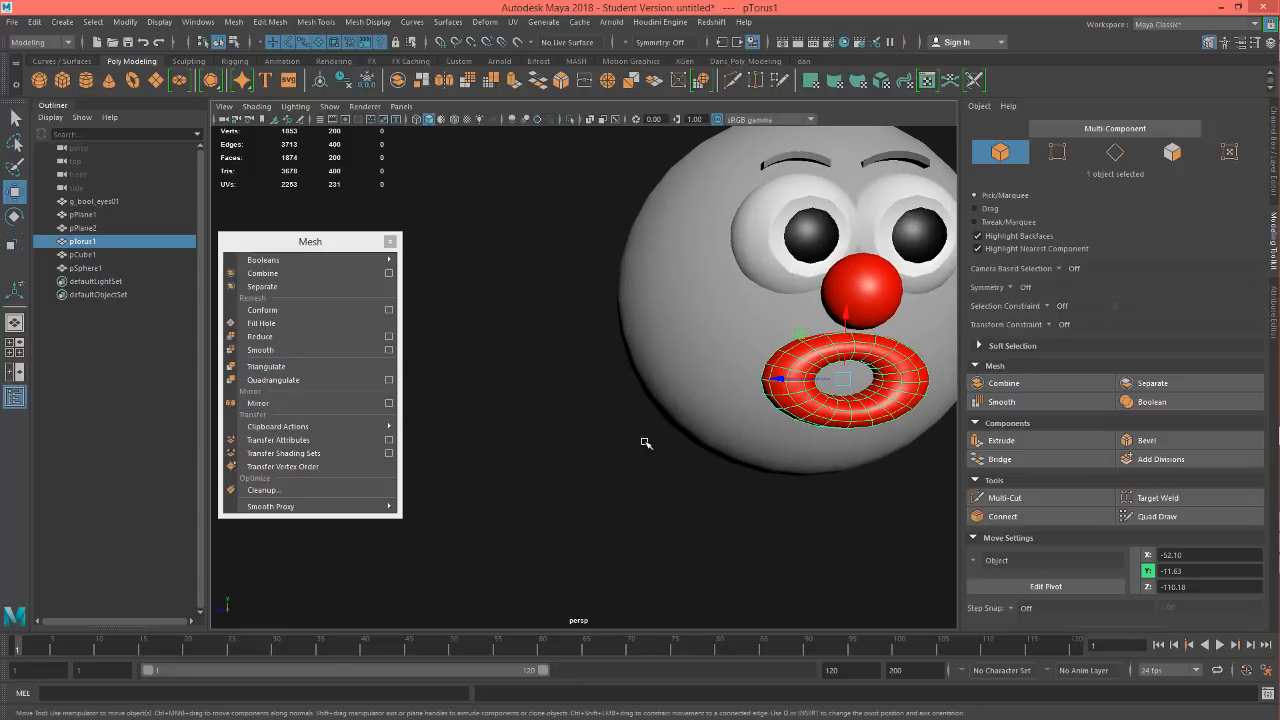
{"action": "right_click_drag", "start_coordinate": [646, 444], "coordinate": [575, 449], "text": "alt"}
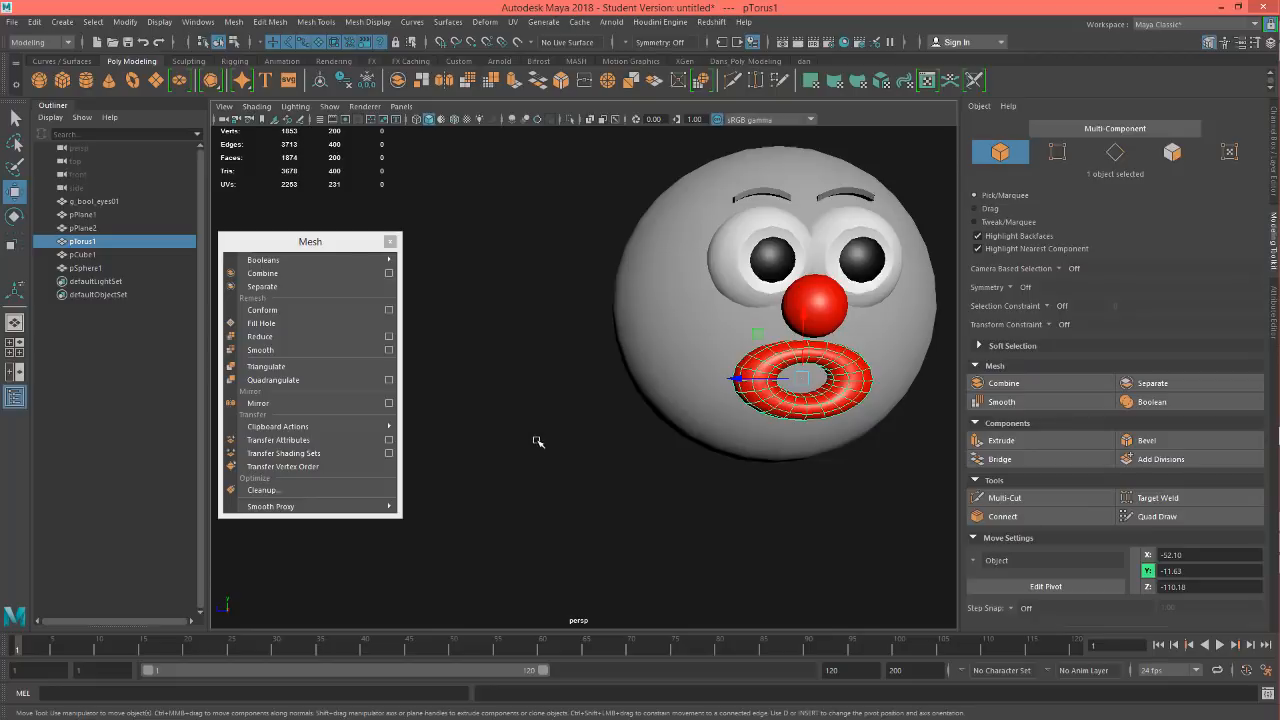
{"action": "middle_click_drag", "start_coordinate": [562, 462], "coordinate": [632, 448], "text": "alt"}
{"action": "right_click_drag", "start_coordinate": [632, 448], "coordinate": [555, 441], "text": "alt"}
{"action": "left_click_drag", "start_coordinate": [583, 449], "coordinate": [577, 447], "text": "alt"}
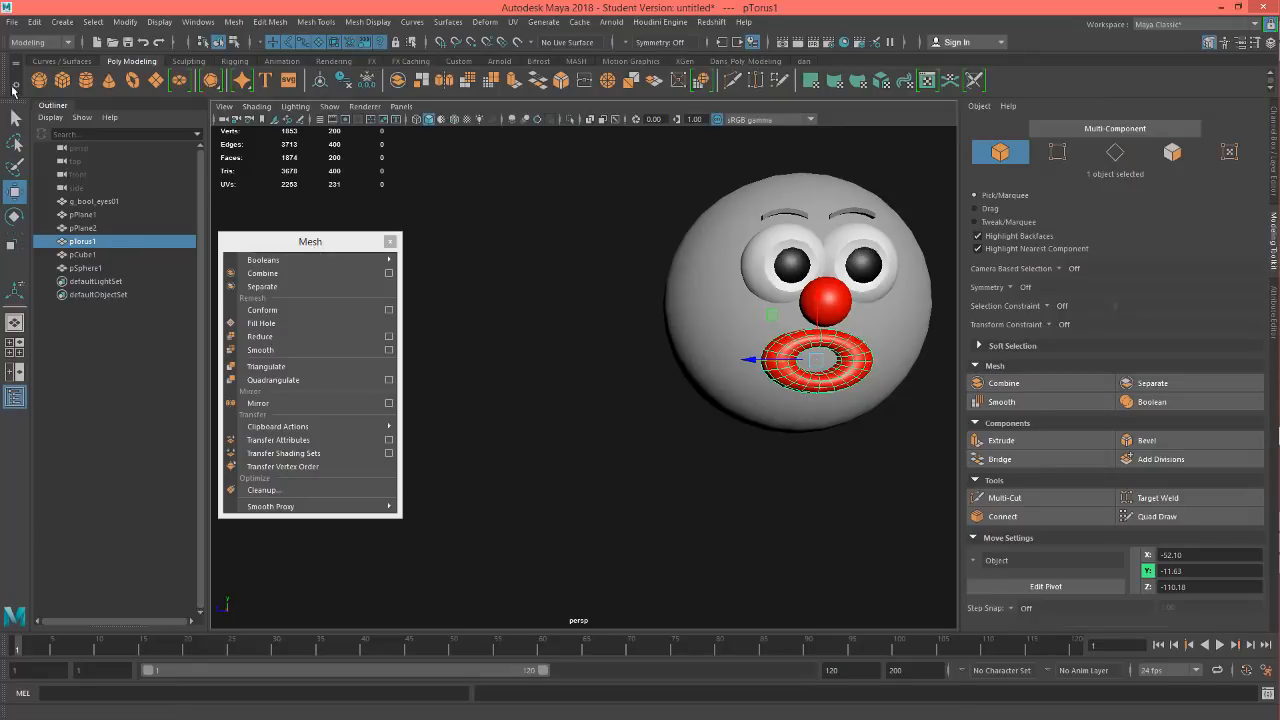
Step: Create a new polygon torus, scale it uniformly to about 27.2 and move it beside the head to about Z 119
{"action": "left_click", "coordinate": [134, 82]}
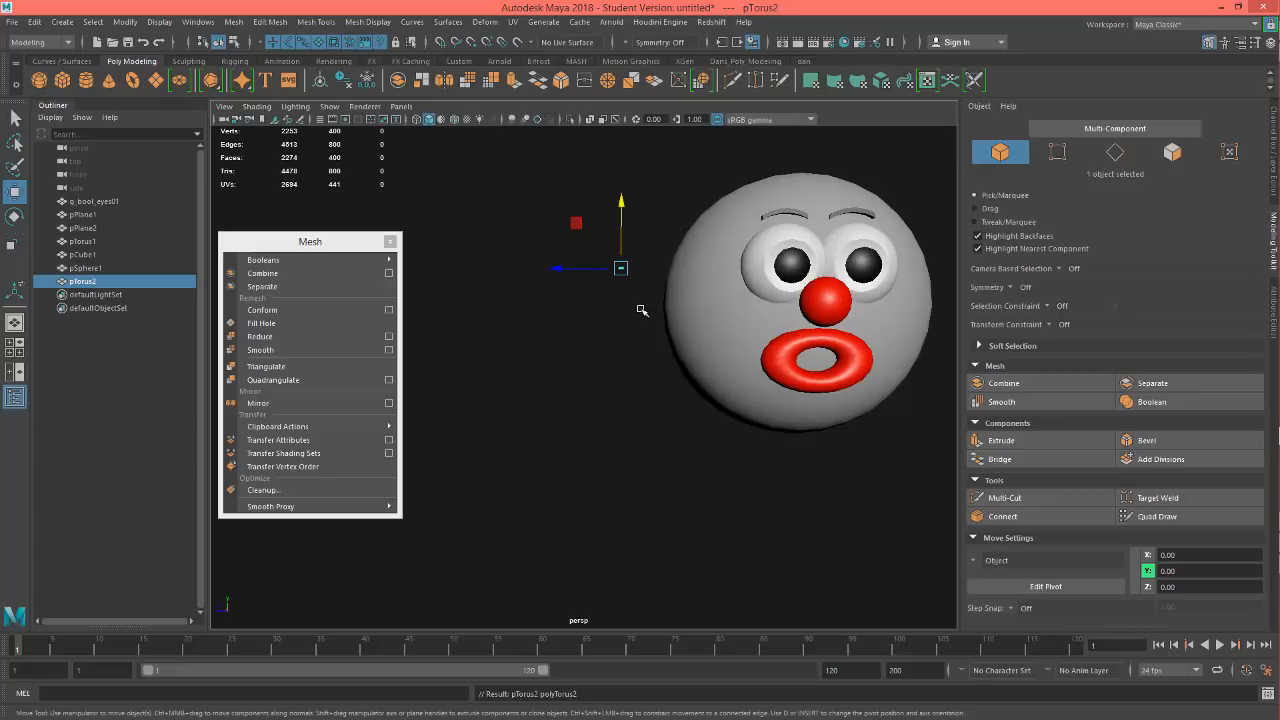
{"action": "key", "text": "r"}
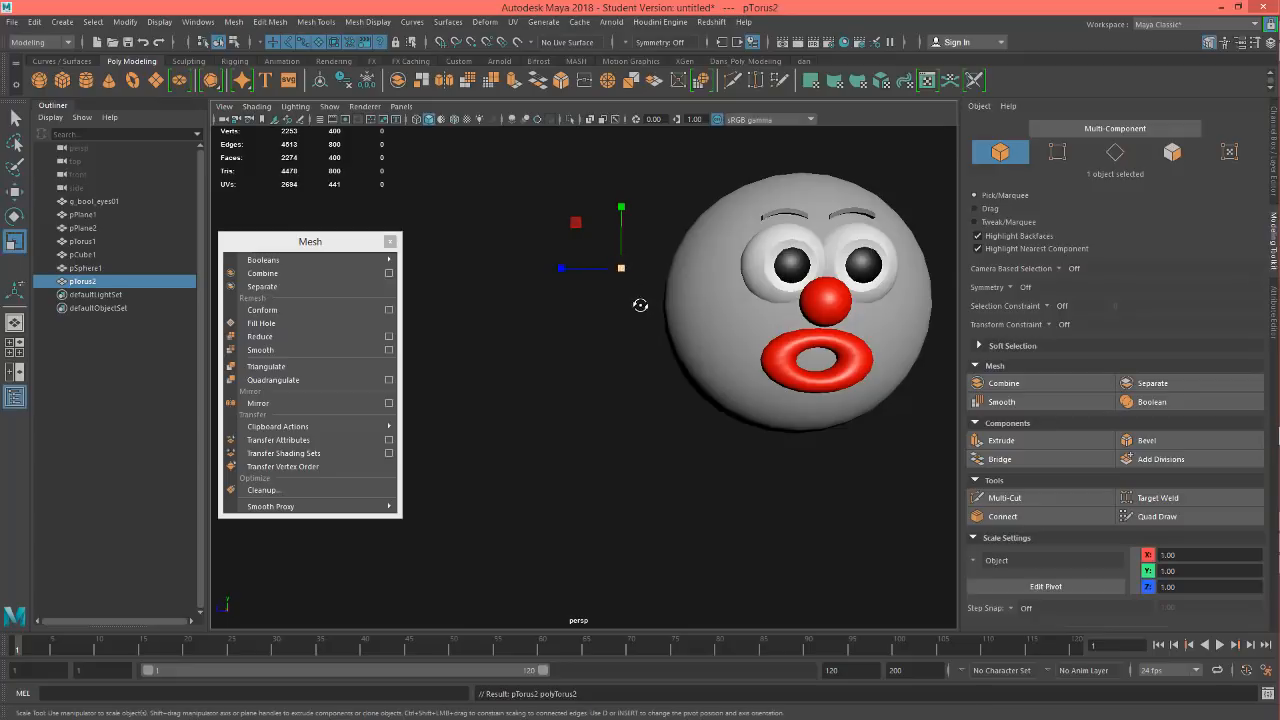
{"action": "scroll", "coordinate": [640, 305], "scroll_direction": "up", "scroll_amount": 2}
{"action": "left_click_drag", "start_coordinate": [621, 268], "coordinate": [706, 237]}
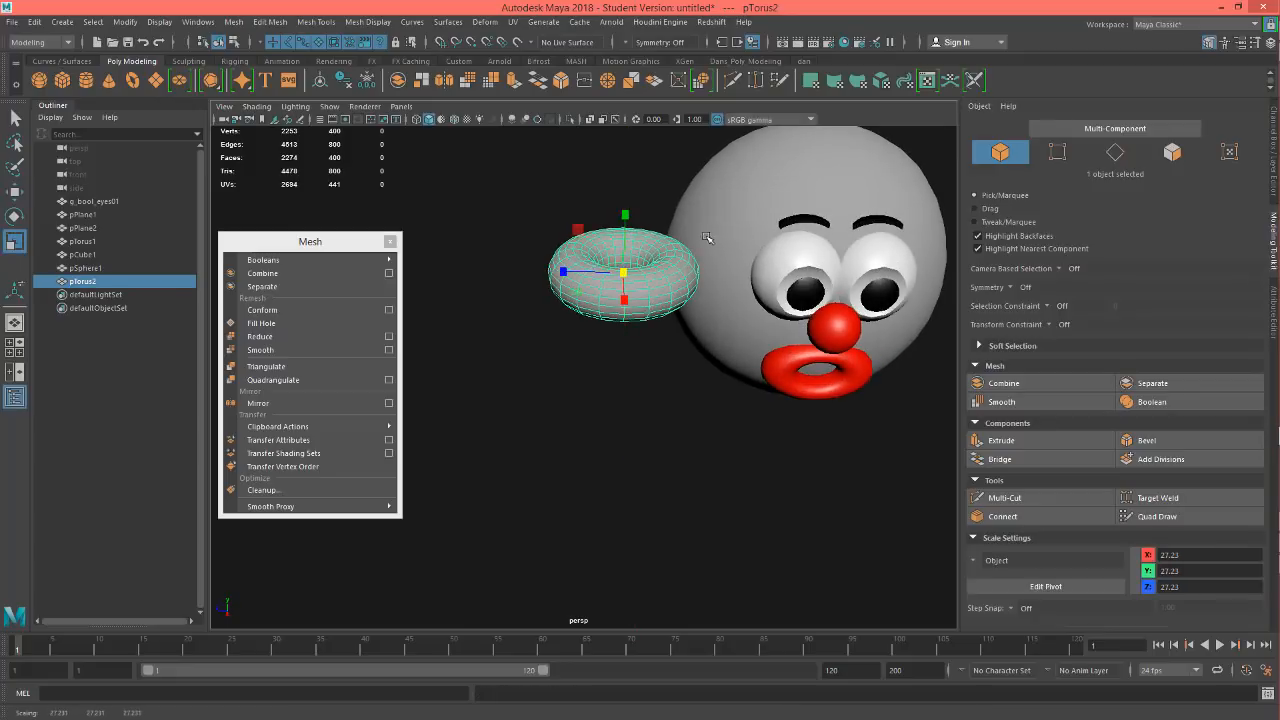
{"action": "scroll", "coordinate": [706, 237], "scroll_direction": "down", "scroll_amount": 3}
{"action": "key", "text": "w"}
{"action": "mouse_move", "coordinate": [543, 323]}
{"action": "left_mouse_down"}
{"action": "mouse_move", "coordinate": [425, 322]}
{"action": "mouse_move", "coordinate": [530, 338]}
{"action": "left_mouse_up"}
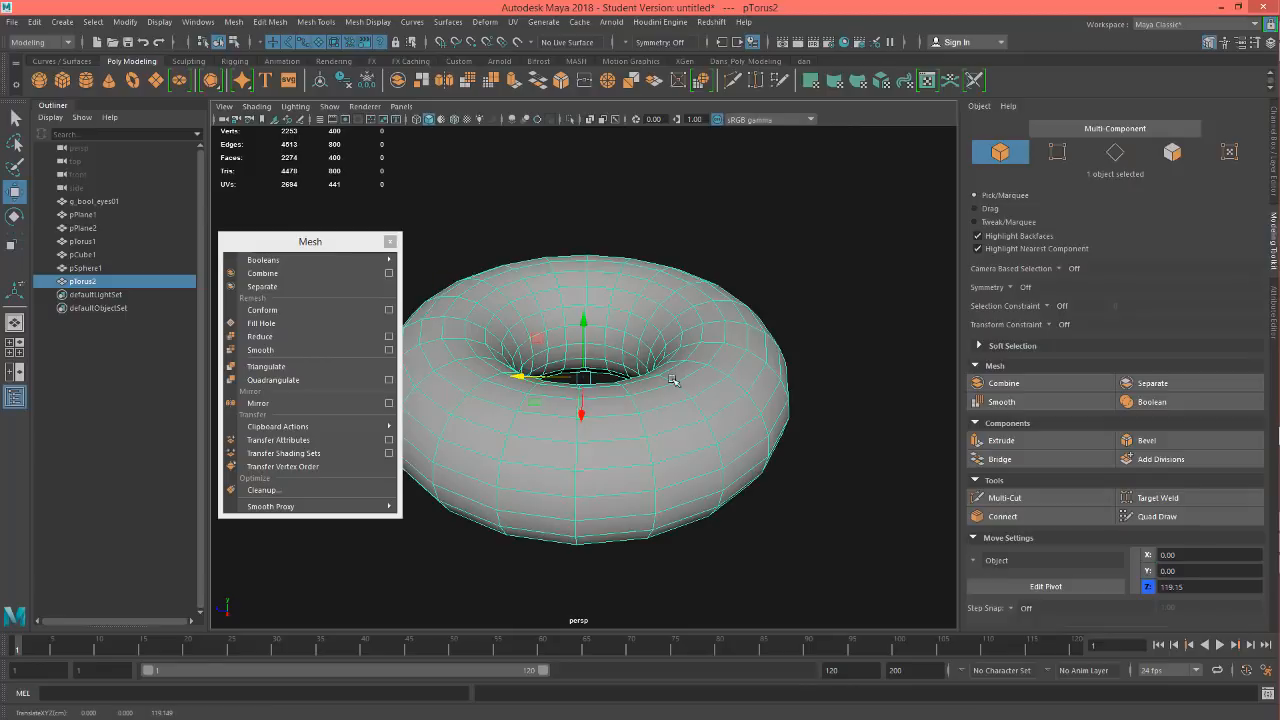
Step: Put the new torus into face selection mode and frame it in the top view
{"action": "left_click_drag", "start_coordinate": [673, 380], "coordinate": [691, 403], "text": "alt"}
{"action": "right_click_drag", "start_coordinate": [691, 403], "coordinate": [653, 414], "text": "alt"}
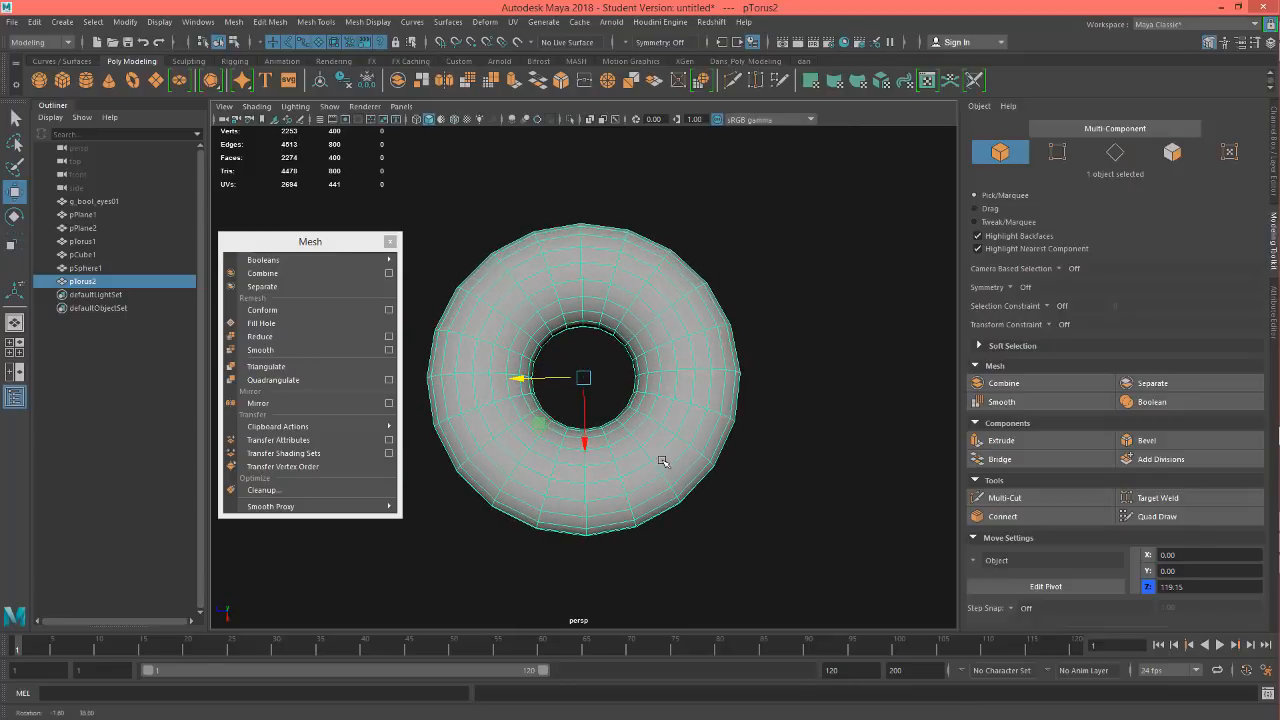
{"action": "left_click_drag", "start_coordinate": [677, 434], "coordinate": [663, 406], "text": "alt"}
{"action": "scroll", "coordinate": [659, 374], "scroll_direction": "down", "scroll_amount": 2}
{"action": "mouse_move", "coordinate": [667, 322]}
{"action": "right_mouse_down"}
{"action": "mouse_move", "coordinate": [667, 363]}
{"action": "mouse_move", "coordinate": [671, 322]}
{"action": "right_mouse_up"}
{"action": "left_click_drag", "start_coordinate": [816, 449], "coordinate": [738, 406], "text": "alt"}
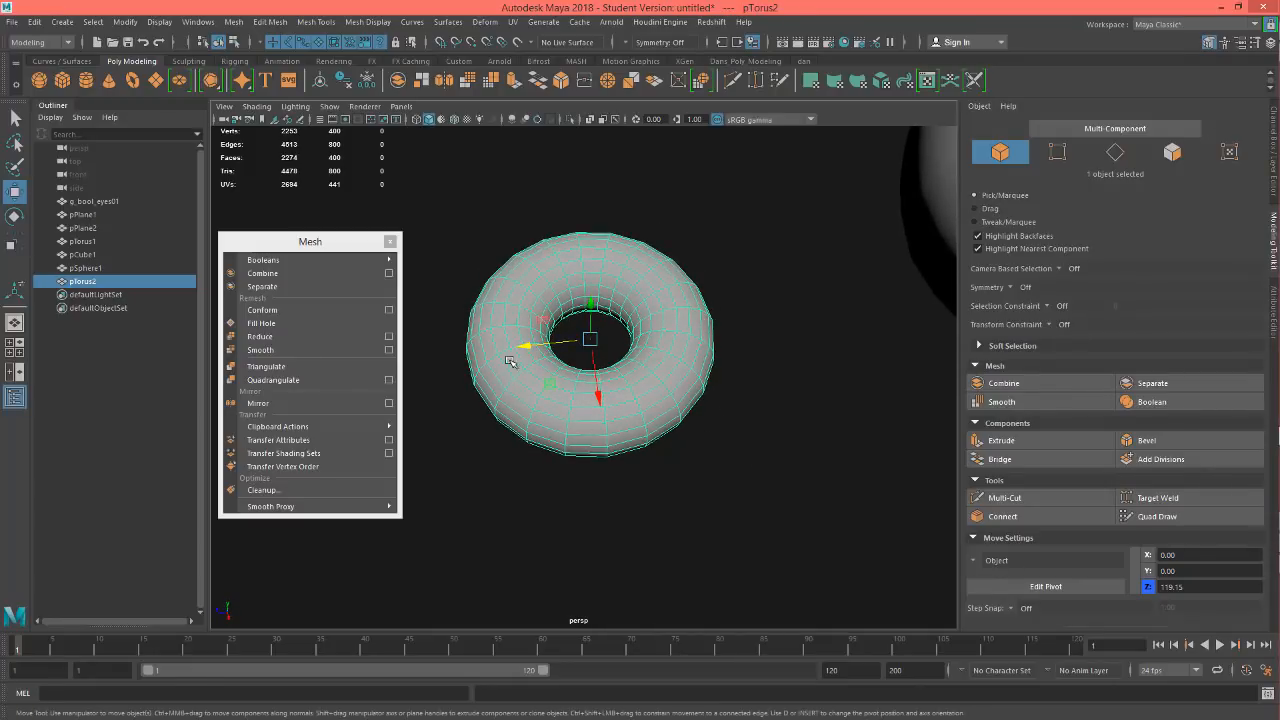
{"action": "mouse_move", "coordinate": [717, 374]}
{"action": "left_mouse_down", "text": "alt"}
{"action": "mouse_move", "coordinate": [714, 340]}
{"action": "mouse_move", "coordinate": [706, 383]}
{"action": "left_mouse_up", "text": "alt"}
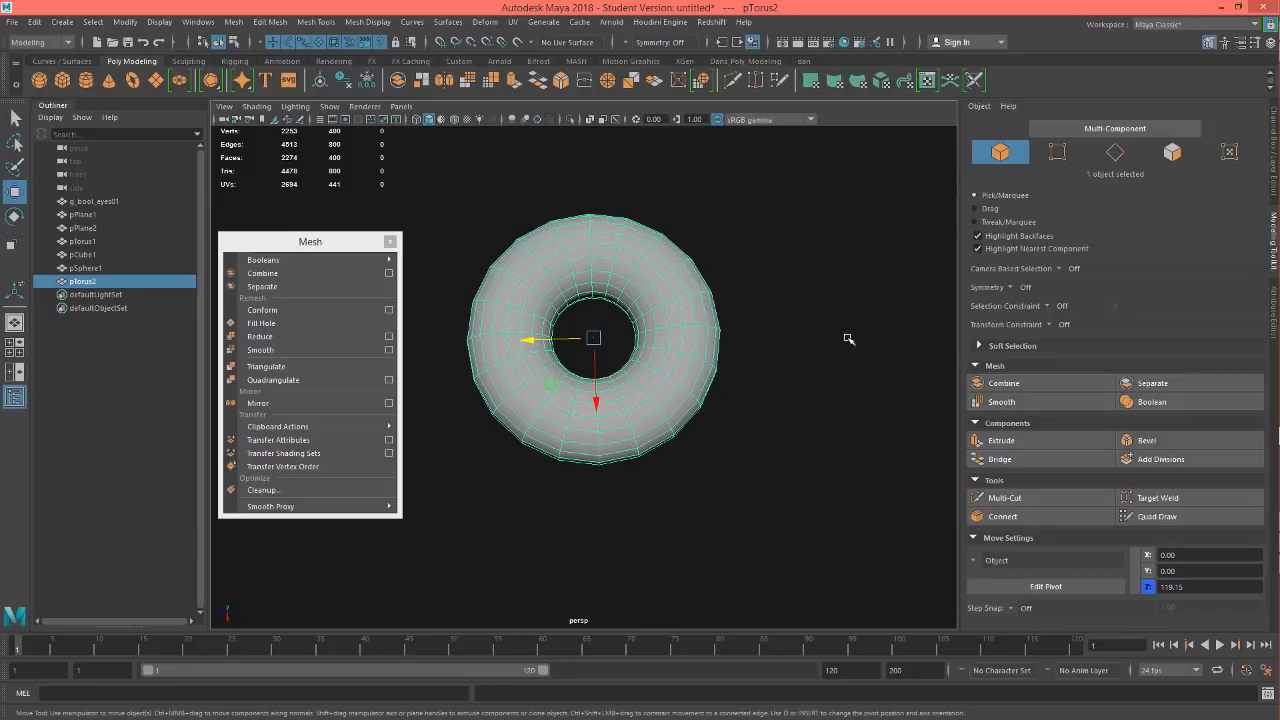
{"action": "right_click_drag", "start_coordinate": [674, 332], "coordinate": [682, 357]}
{"action": "key", "text": "space"}
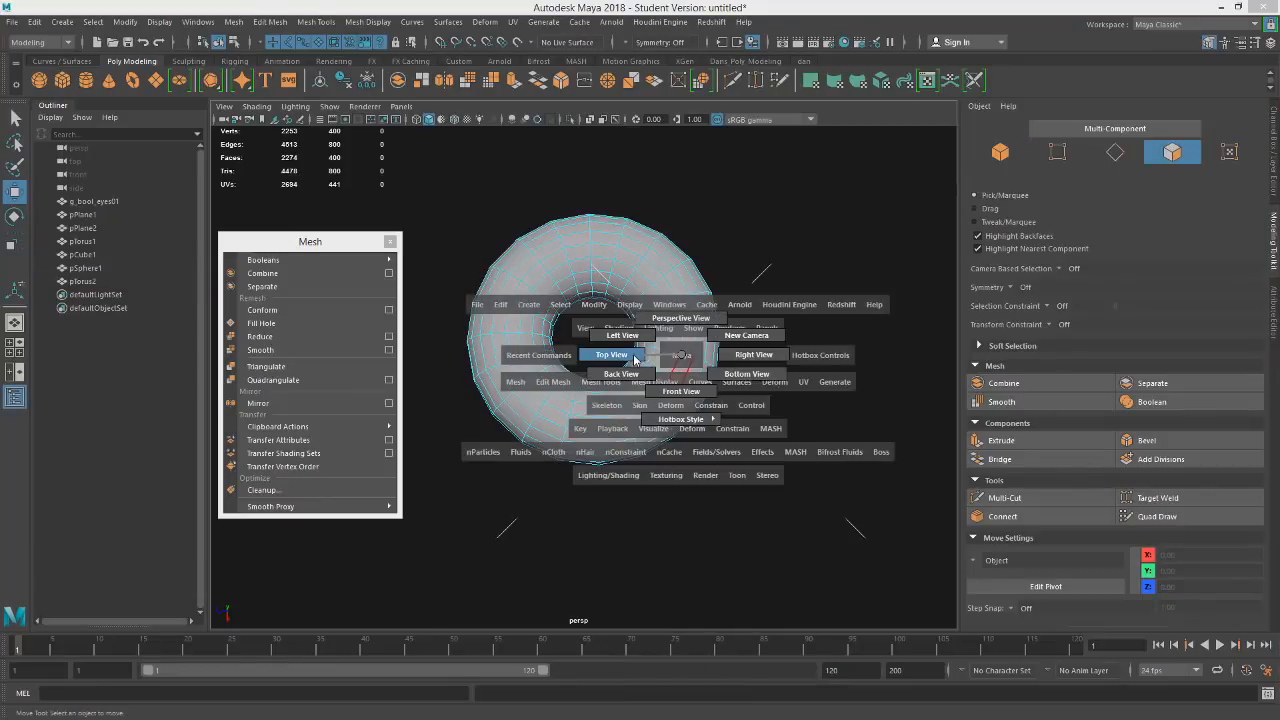
{"action": "left_click_drag", "start_coordinate": [634, 358], "coordinate": [634, 356]}
{"action": "key", "text": "f"}
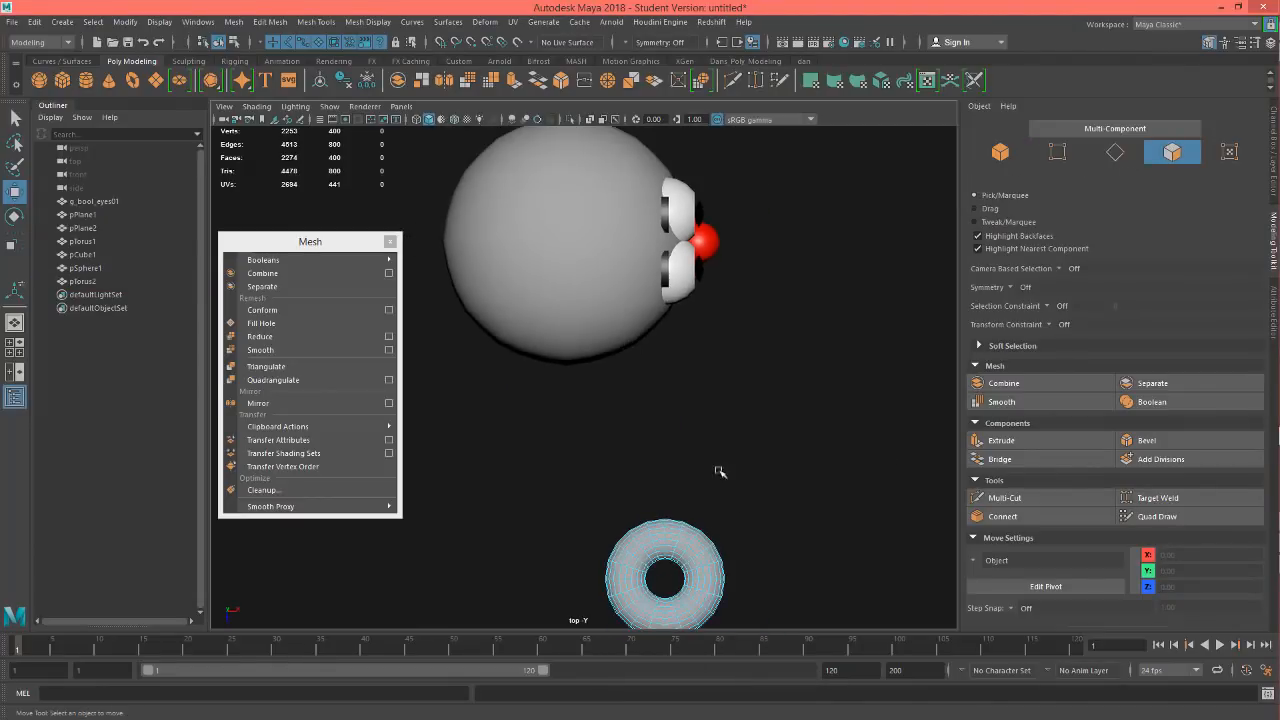
{"action": "middle_click_drag", "start_coordinate": [841, 556], "coordinate": [810, 508], "text": "alt"}
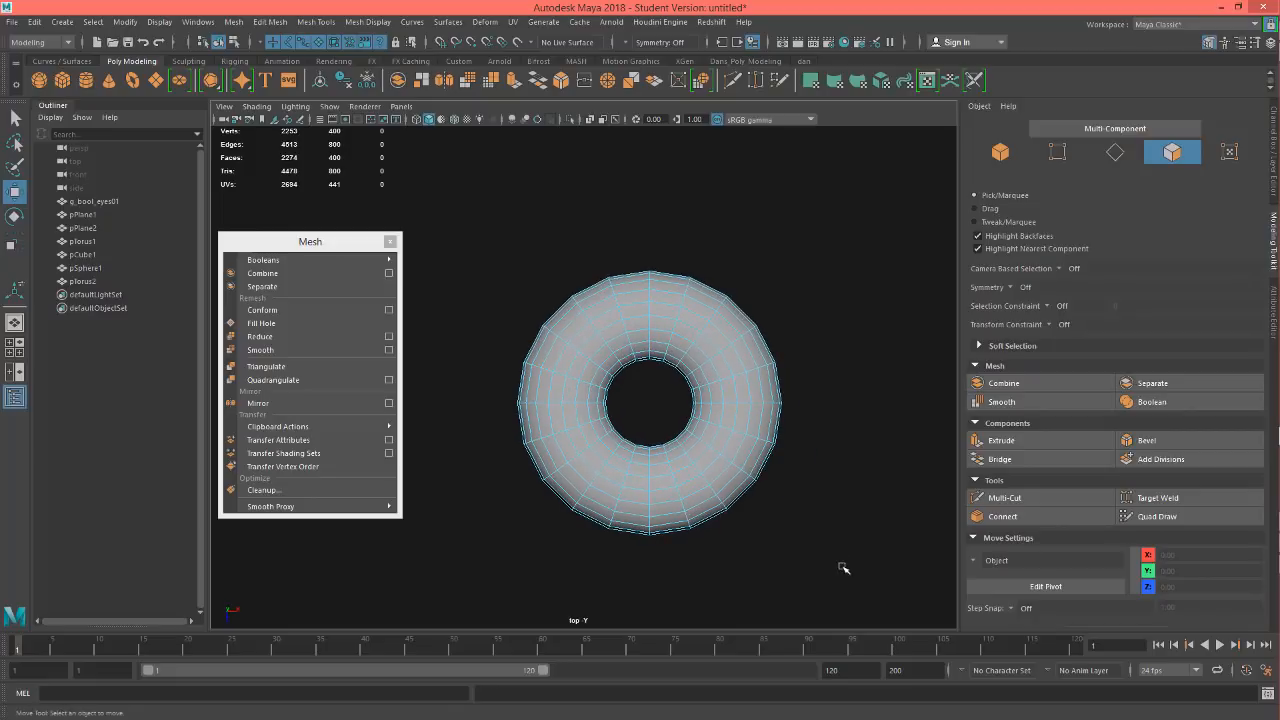
Step: Select all faces in the torus's +X/+Z quarter and extract them into a separate piece
{"action": "left_click_drag", "start_coordinate": [860, 586], "coordinate": [657, 409]}
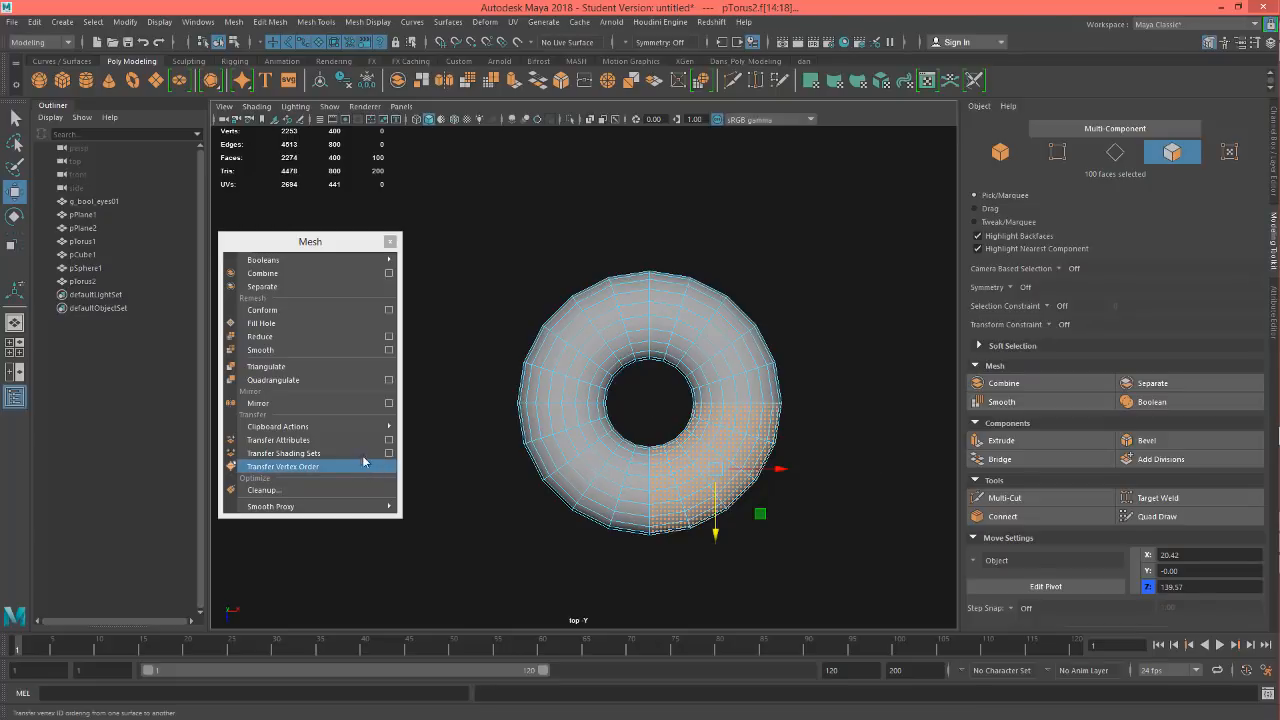
{"action": "left_click", "coordinate": [271, 23]}
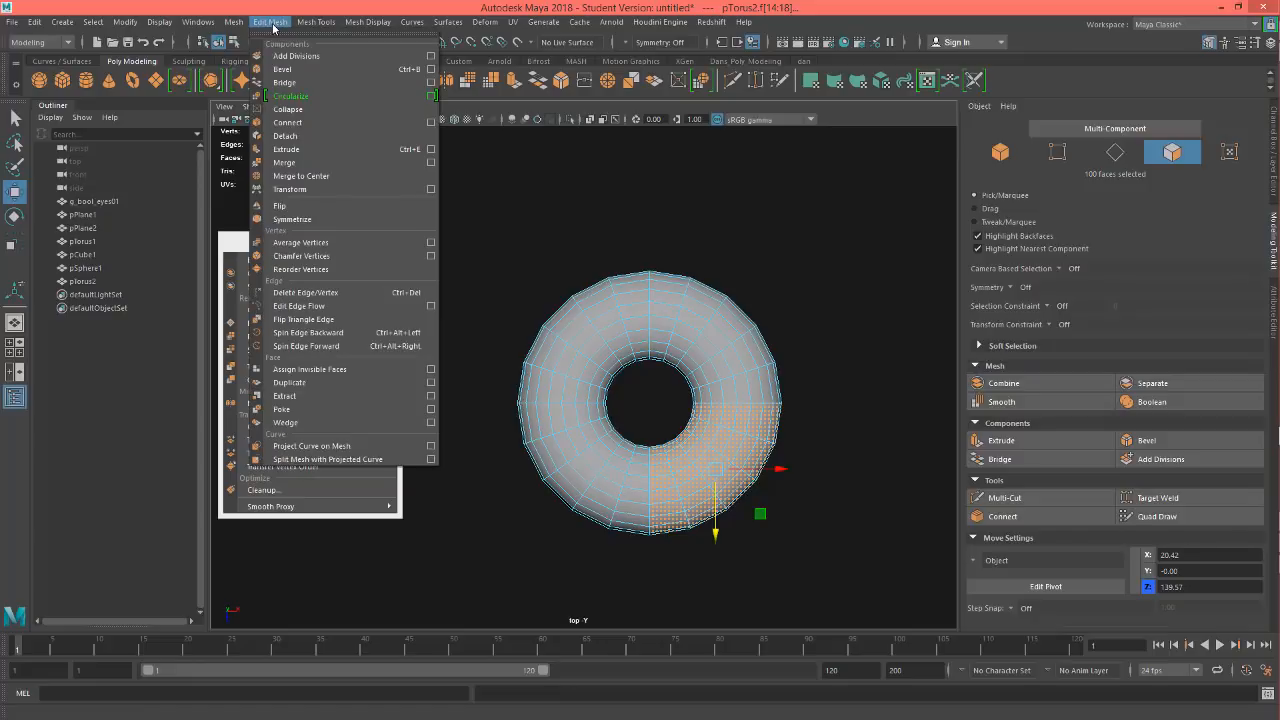
{"action": "left_click", "coordinate": [285, 396]}
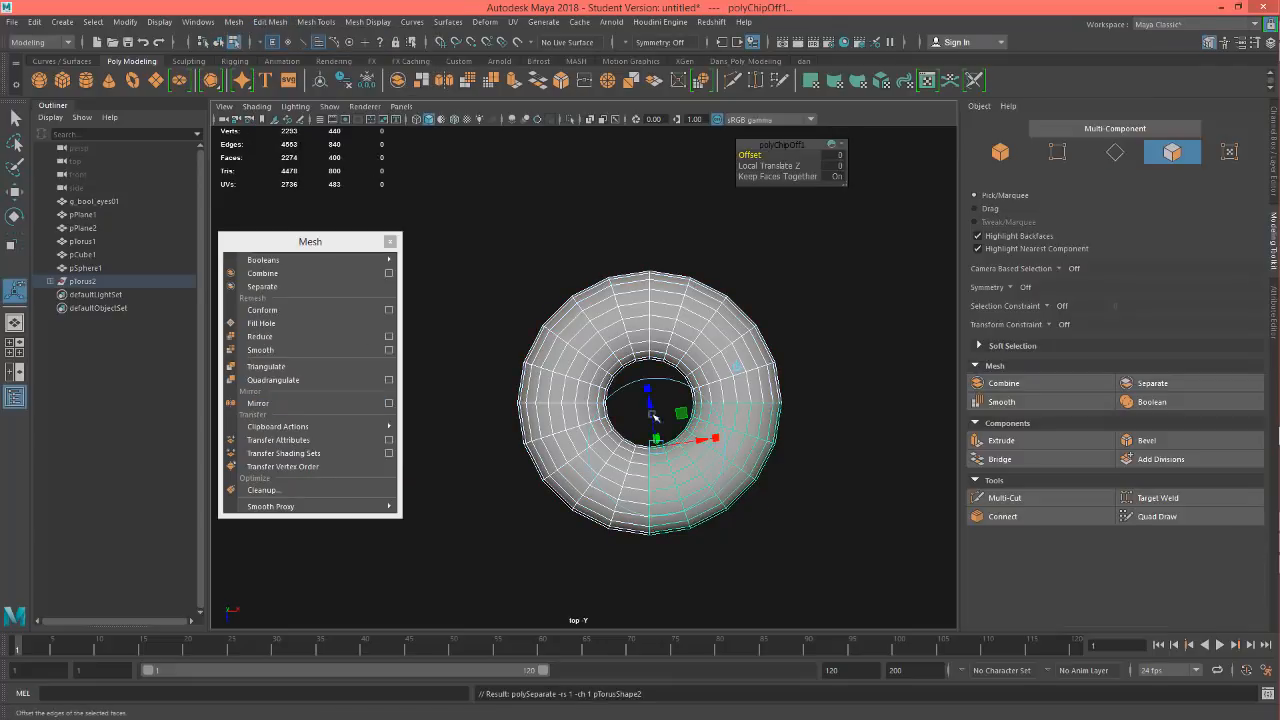
Step: Try offsetting the extracted faces with the manipulator in local and world orientation, undoing each move
{"action": "left_click_drag", "start_coordinate": [649, 413], "coordinate": [649, 376]}
{"action": "key", "text": "ctrl+z"}
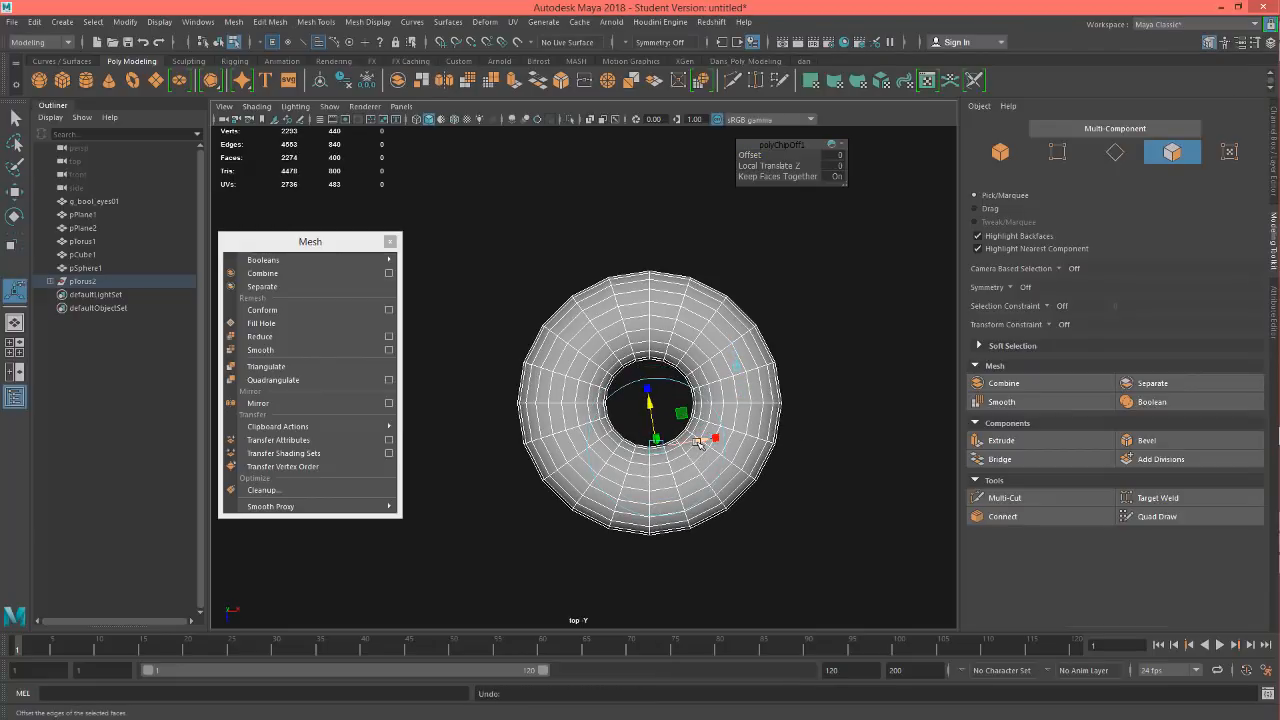
{"action": "left_click", "coordinate": [655, 440]}
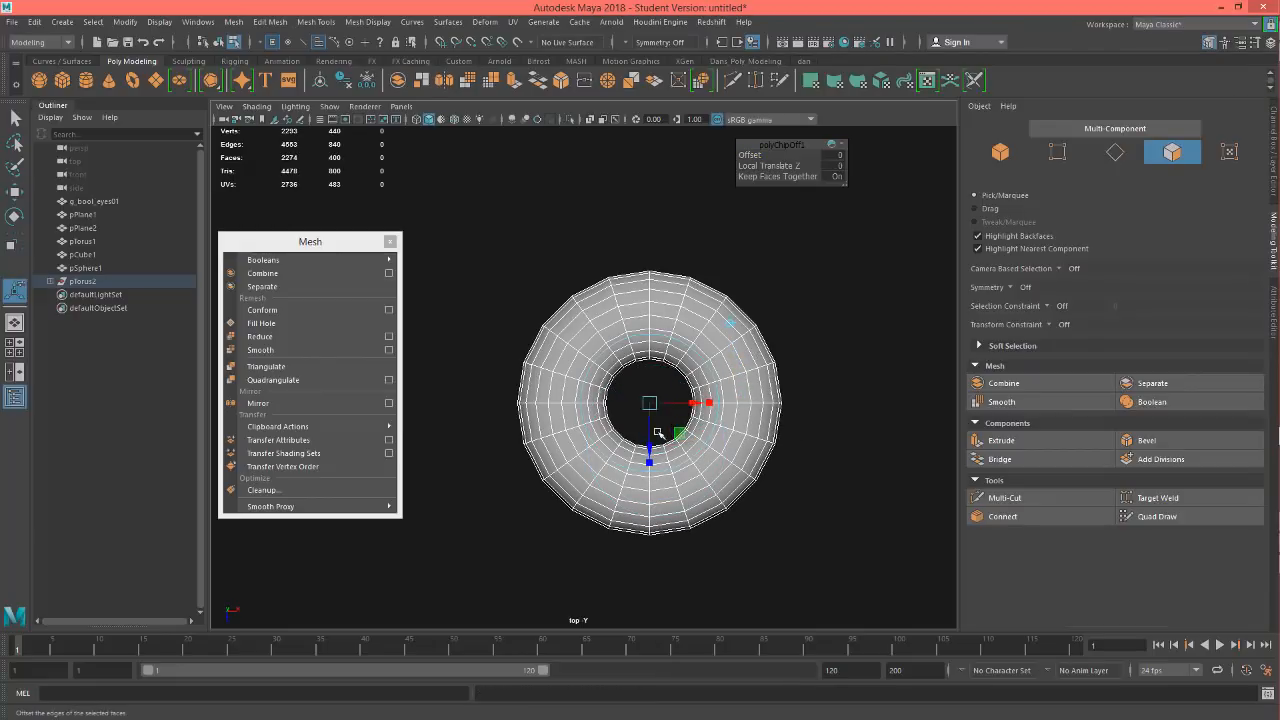
{"action": "left_click_drag", "start_coordinate": [650, 446], "coordinate": [651, 506]}
{"action": "key", "text": "ctrl+z"}
Step: Return to object mode with the Move tool and select the remaining three-quarter piece of the torus
{"action": "key", "text": "w"}
{"action": "right_click_drag", "start_coordinate": [745, 362], "coordinate": [810, 300]}
{"action": "left_click", "coordinate": [680, 318]}
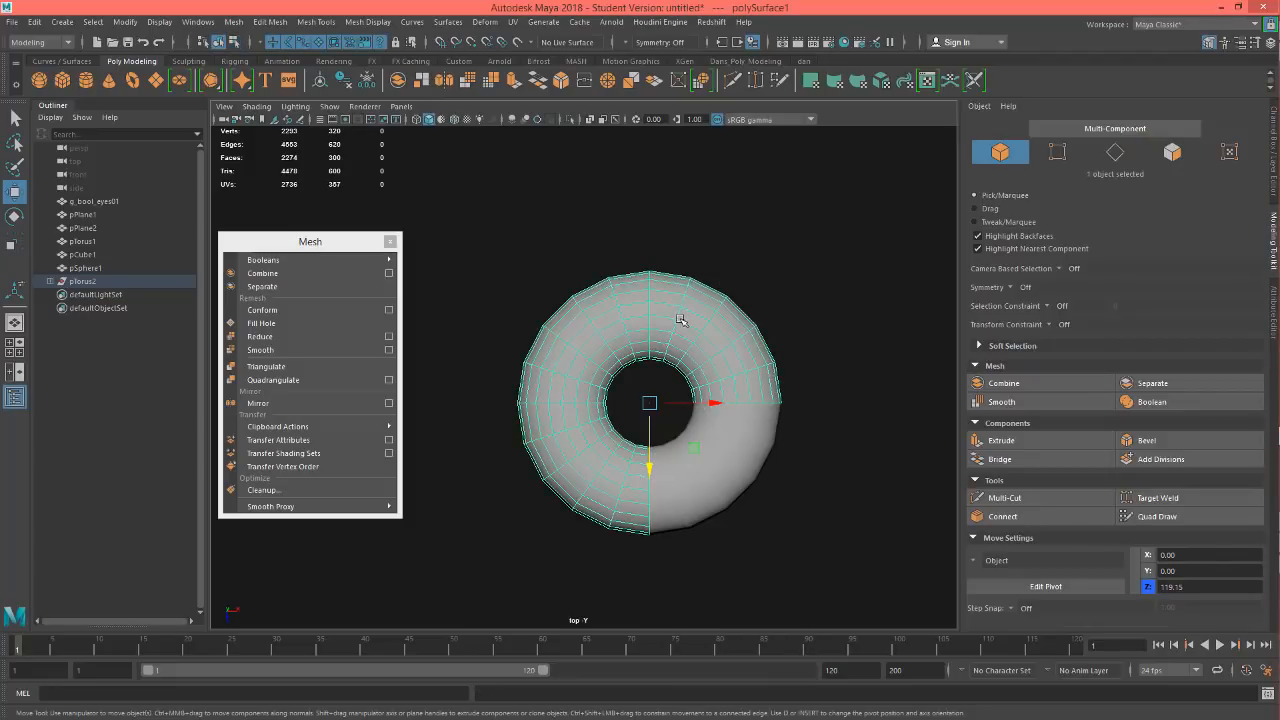
Step: Delete the three-quarter piece of the torus, keeping only the extracted quarter piece selected
{"action": "left_click", "coordinate": [724, 476]}
{"action": "left_click", "coordinate": [718, 318]}
{"action": "key", "text": "Delete"}
{"action": "left_click", "coordinate": [680, 452]}
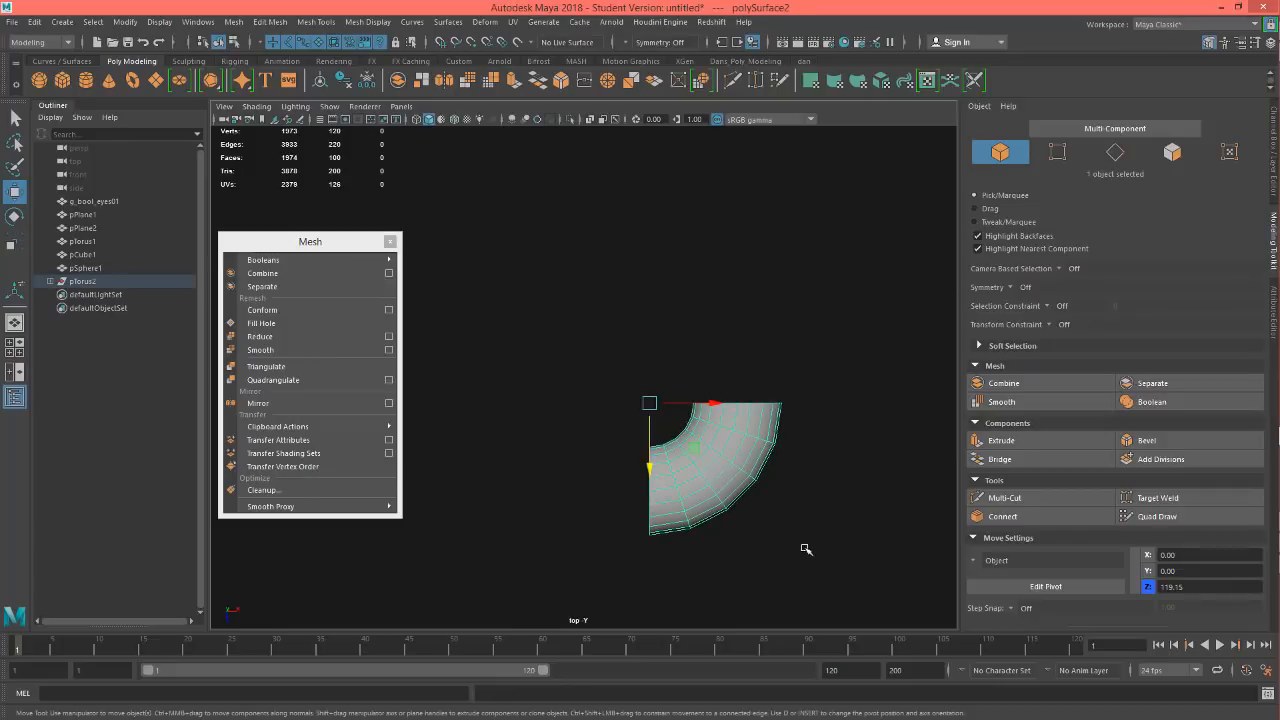
Step: Open the Mirror options for the quarter piece and reset them to their default settings
{"action": "left_click", "coordinate": [388, 403]}
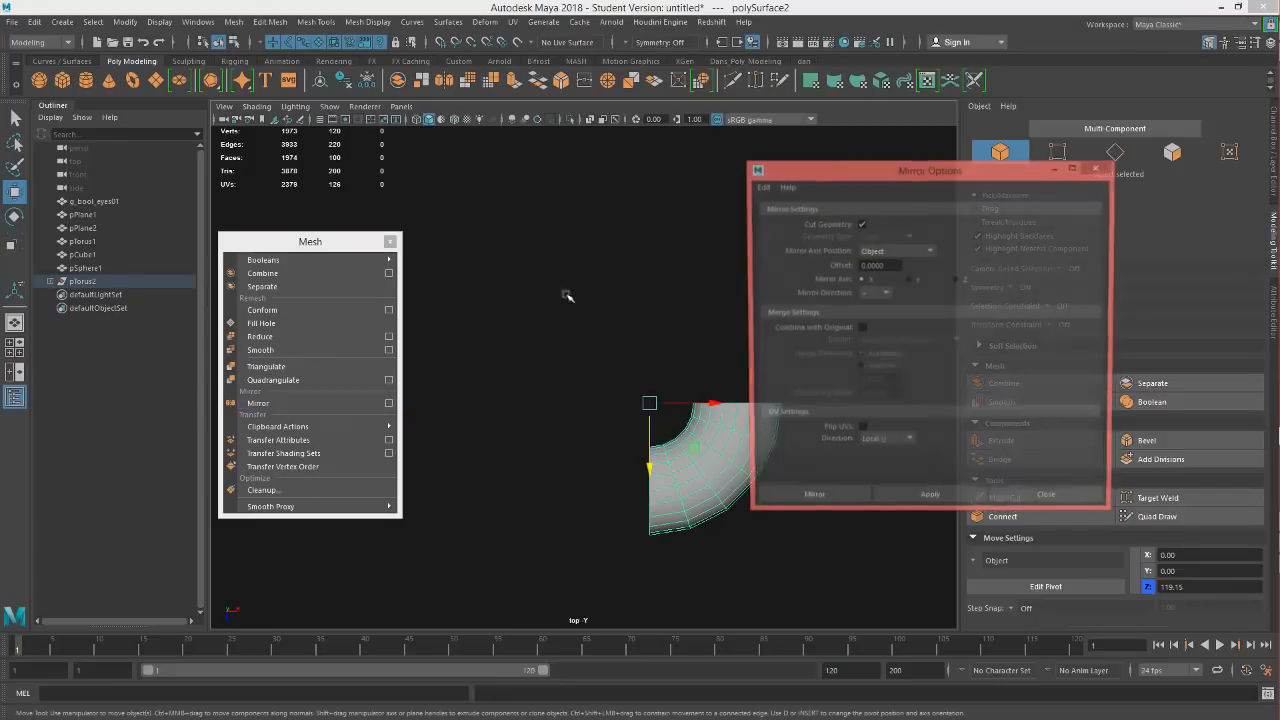
{"action": "left_click_drag", "start_coordinate": [944, 170], "coordinate": [1038, 167]}
{"action": "left_click", "coordinate": [855, 184]}
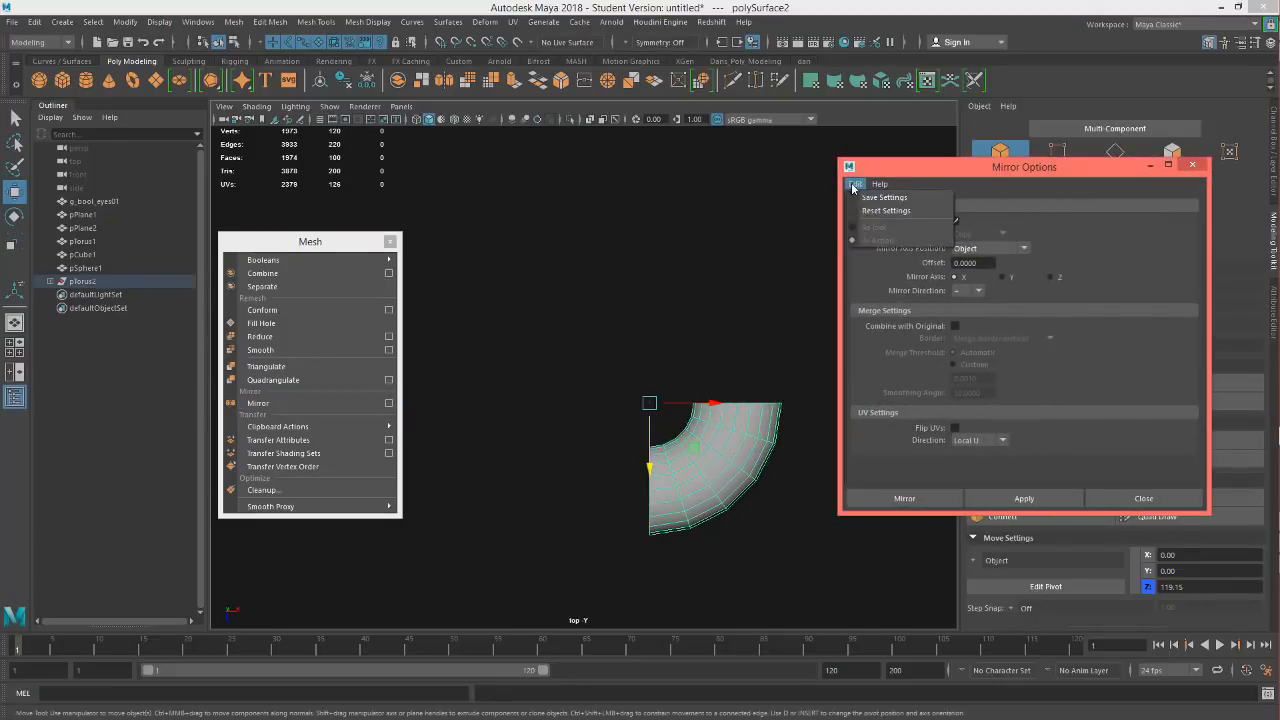
{"action": "left_click", "coordinate": [868, 211]}
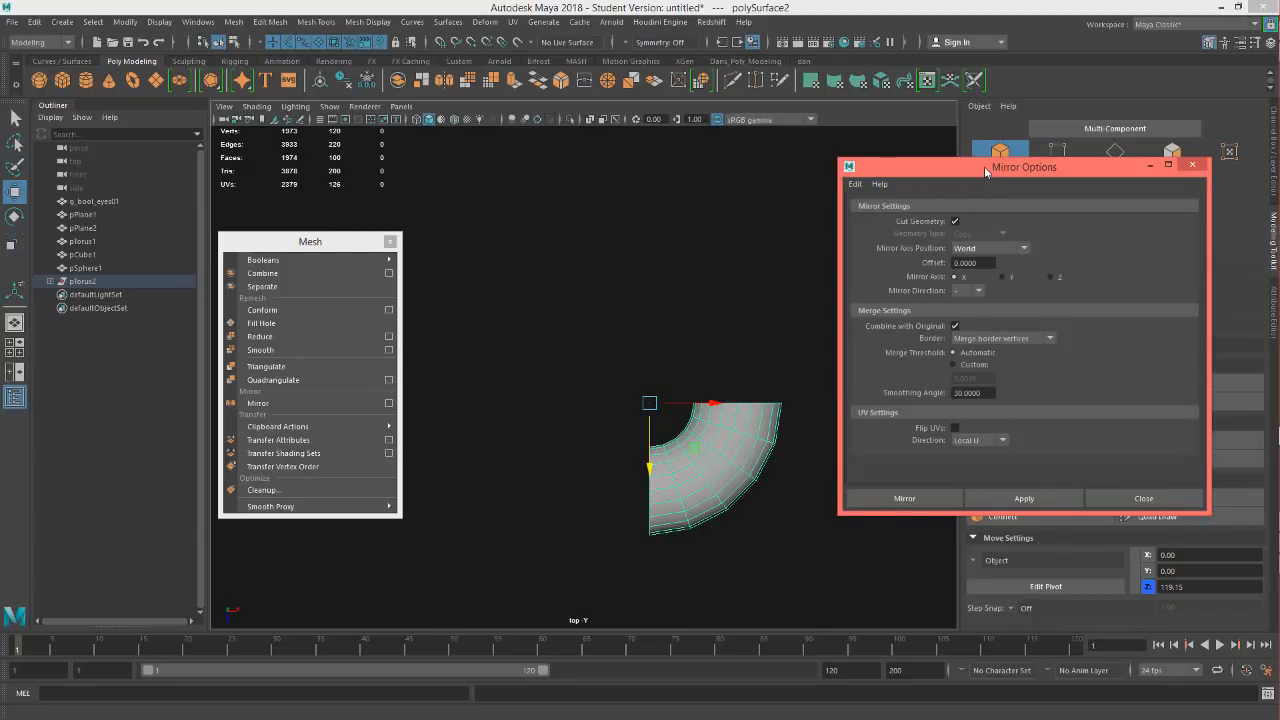
{"action": "left_click_drag", "start_coordinate": [984, 166], "coordinate": [1050, 161]}
Step: Examine the quarter piece's X and Z manipulator axes in the perspective view to decide which axis to mirror along
{"action": "middle_click_drag", "start_coordinate": [789, 473], "coordinate": [697, 466], "text": "alt"}
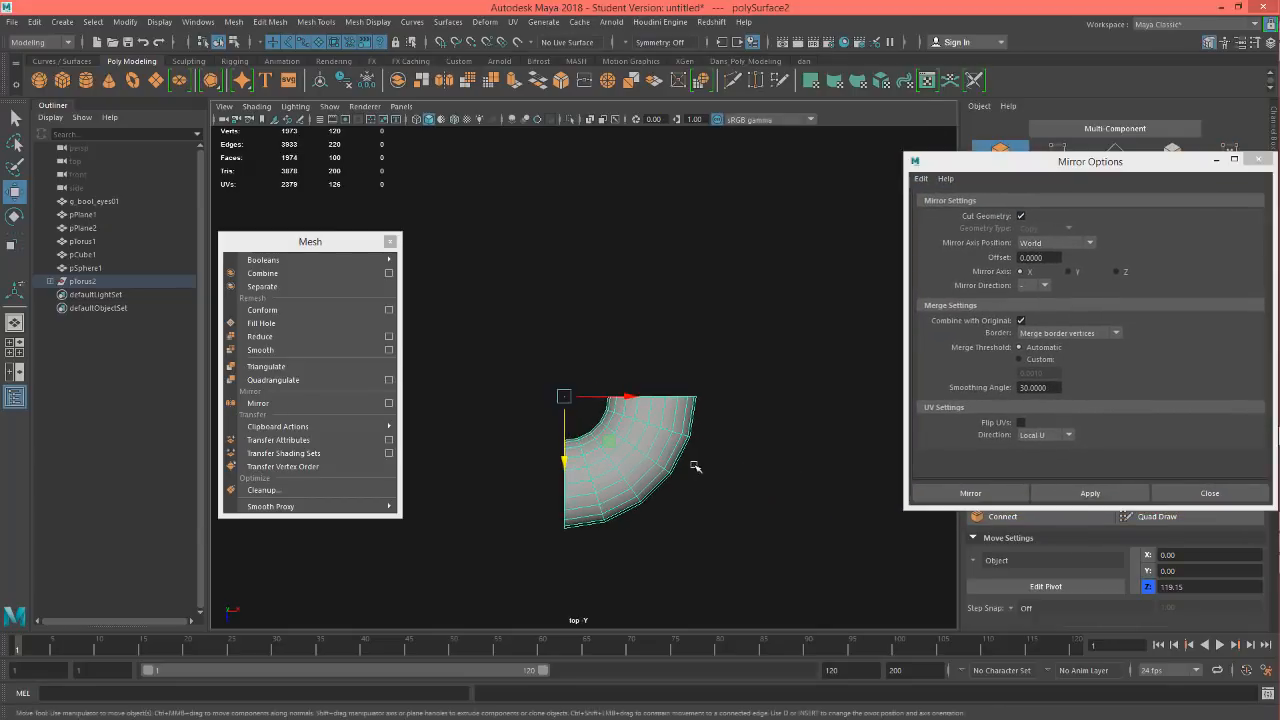
{"action": "right_click_drag", "start_coordinate": [800, 428], "coordinate": [842, 419], "text": "alt"}
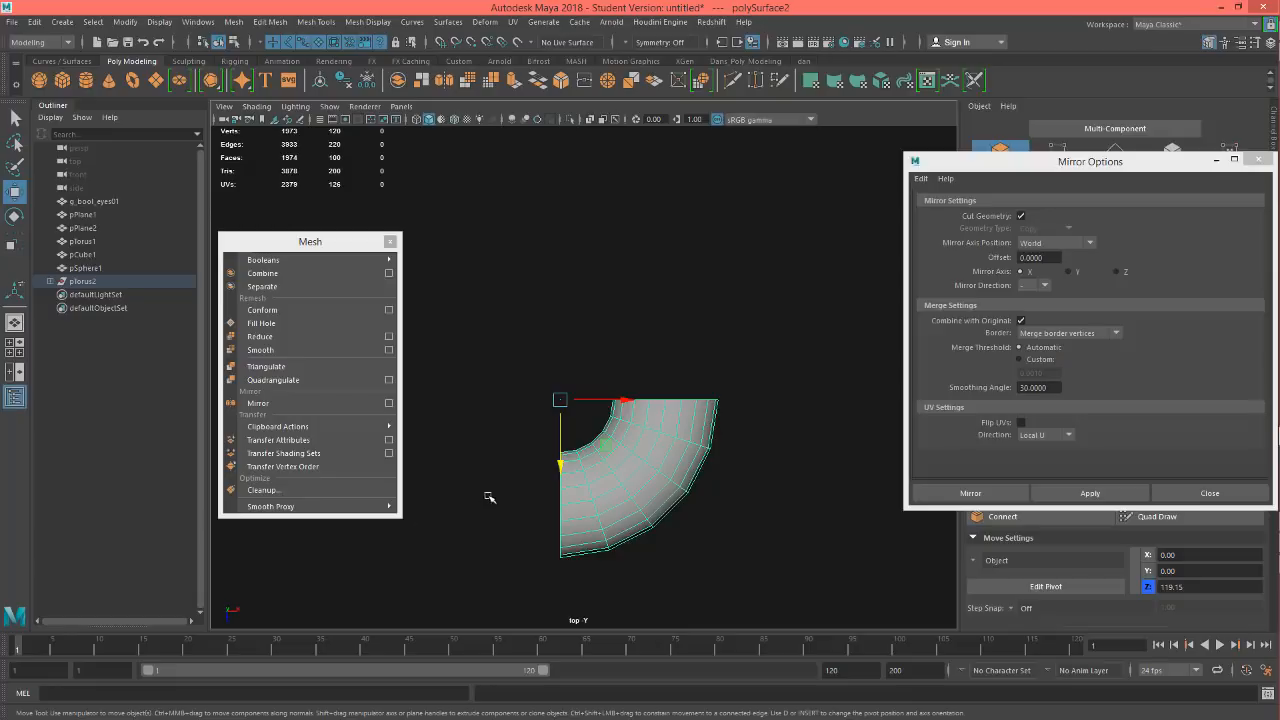
{"action": "key", "text": "space"}
{"action": "left_click_drag", "start_coordinate": [490, 469], "coordinate": [493, 436]}
{"action": "left_click_drag", "start_coordinate": [685, 492], "coordinate": [629, 531], "text": "alt"}
{"action": "left_click", "coordinate": [583, 426]}
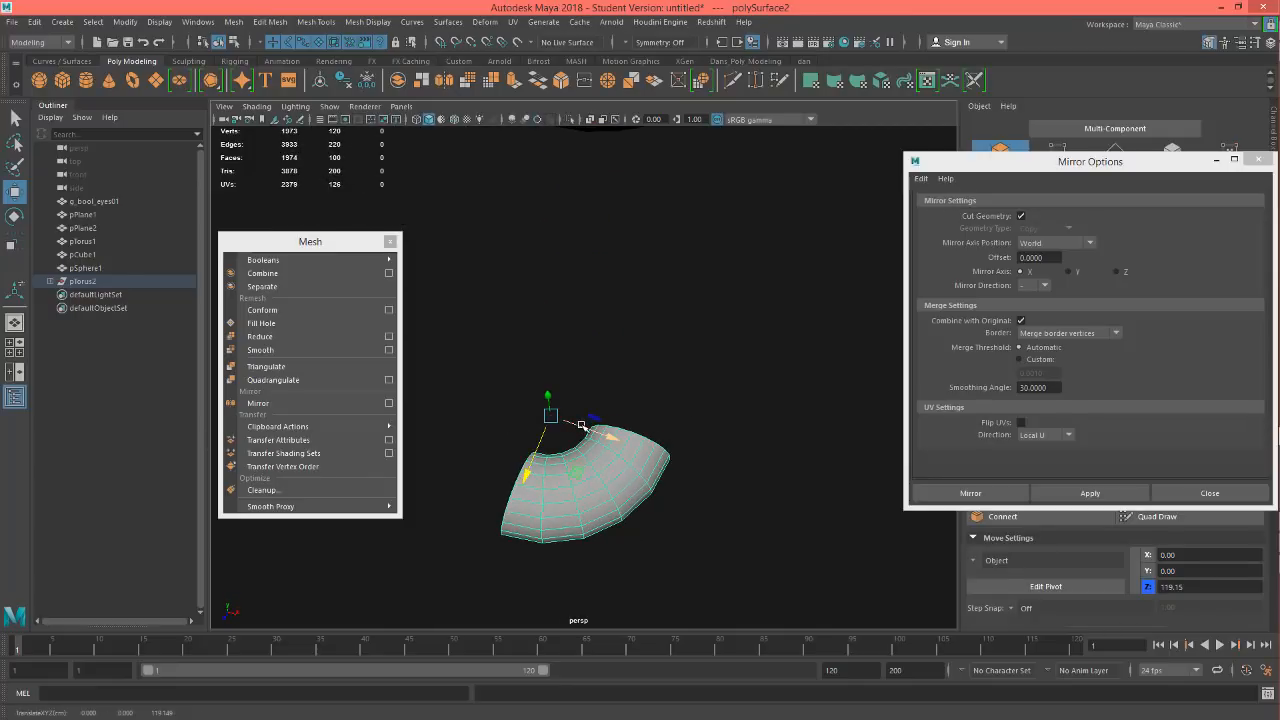
{"action": "left_click", "coordinate": [543, 437]}
{"action": "left_click_drag", "start_coordinate": [660, 467], "coordinate": [592, 448], "text": "alt"}
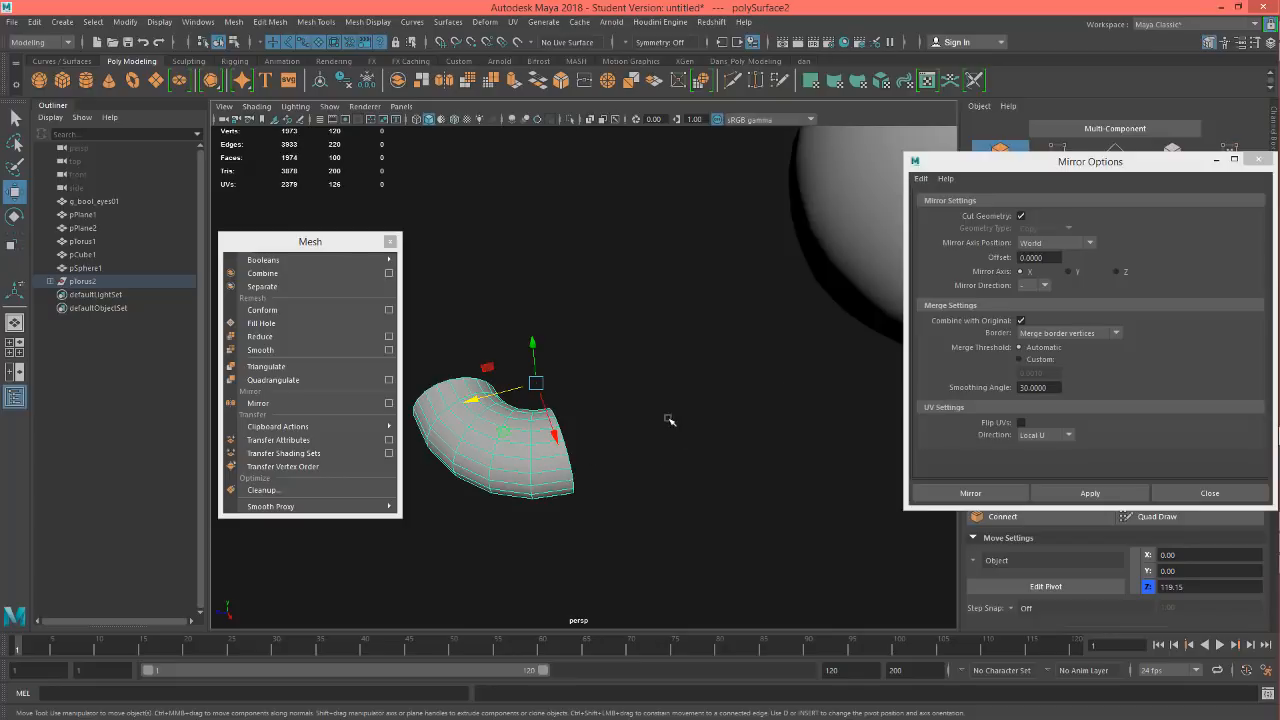
{"action": "left_click_drag", "start_coordinate": [667, 418], "coordinate": [780, 423], "text": "alt"}
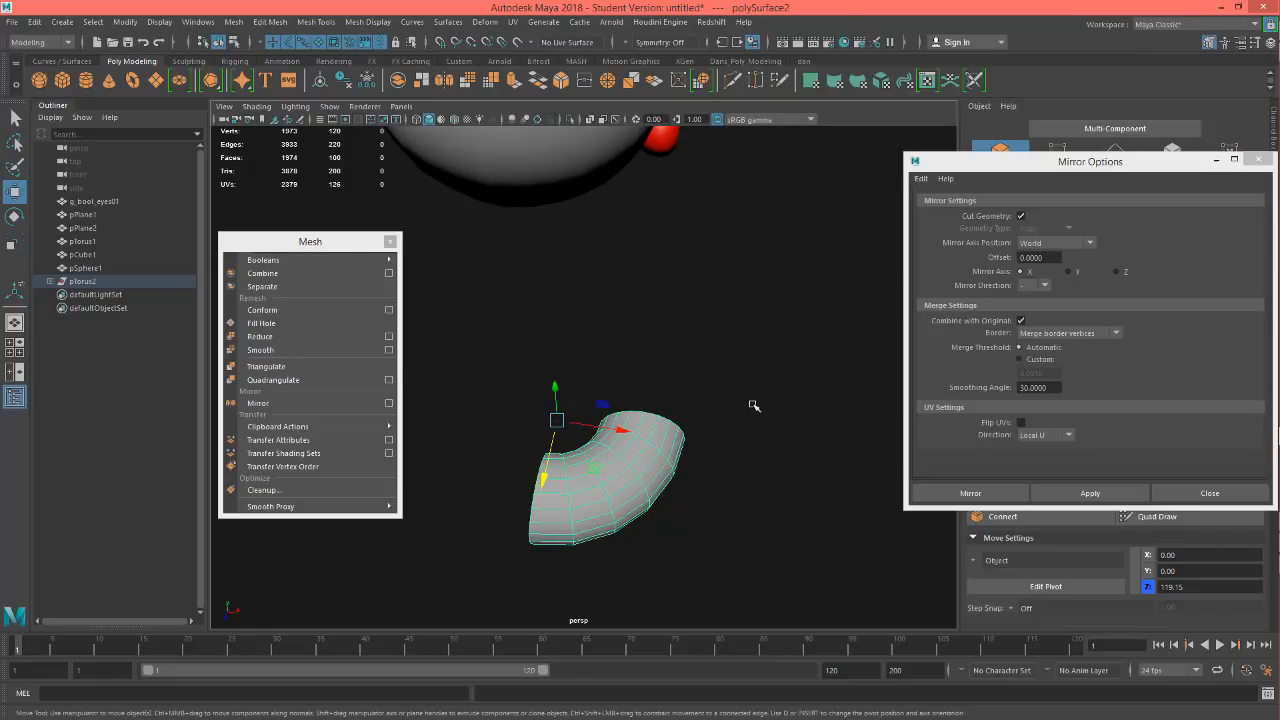
{"action": "left_click_drag", "start_coordinate": [754, 406], "coordinate": [632, 434], "text": "alt"}
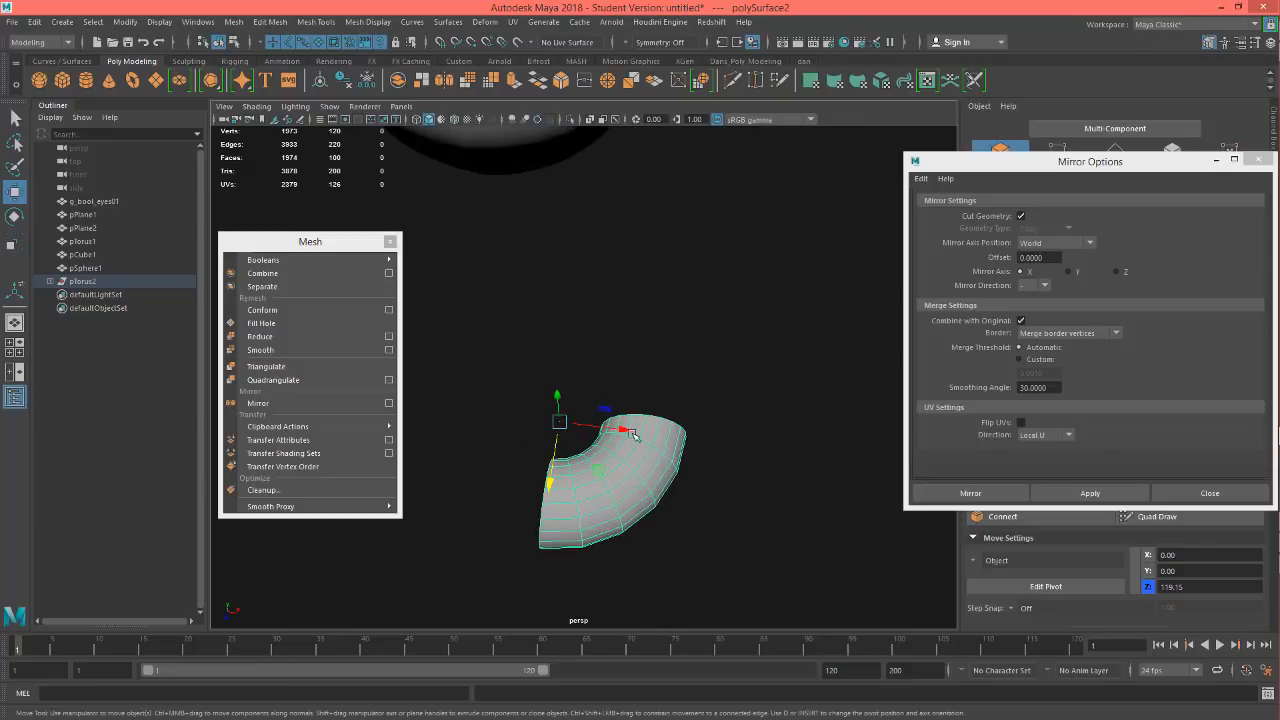
{"action": "left_click_drag", "start_coordinate": [723, 437], "coordinate": [539, 410], "text": "alt"}
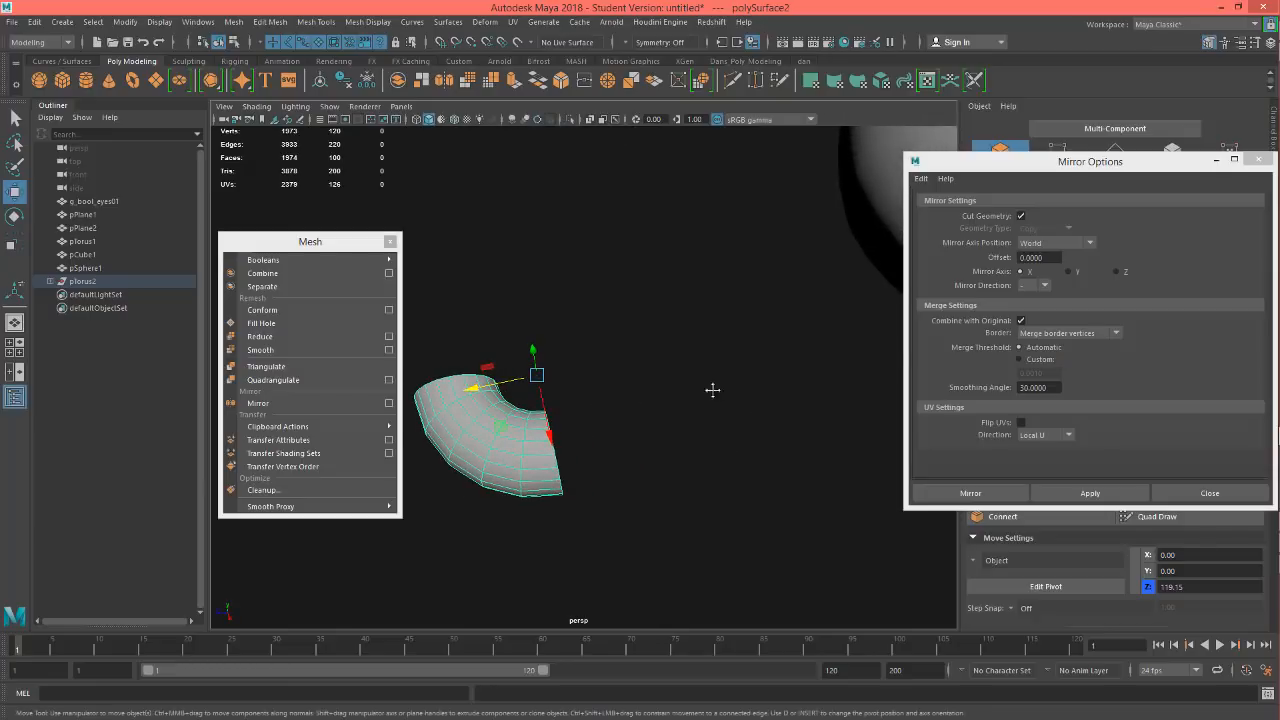
{"action": "middle_click_drag", "start_coordinate": [712, 390], "coordinate": [726, 394], "text": "alt"}
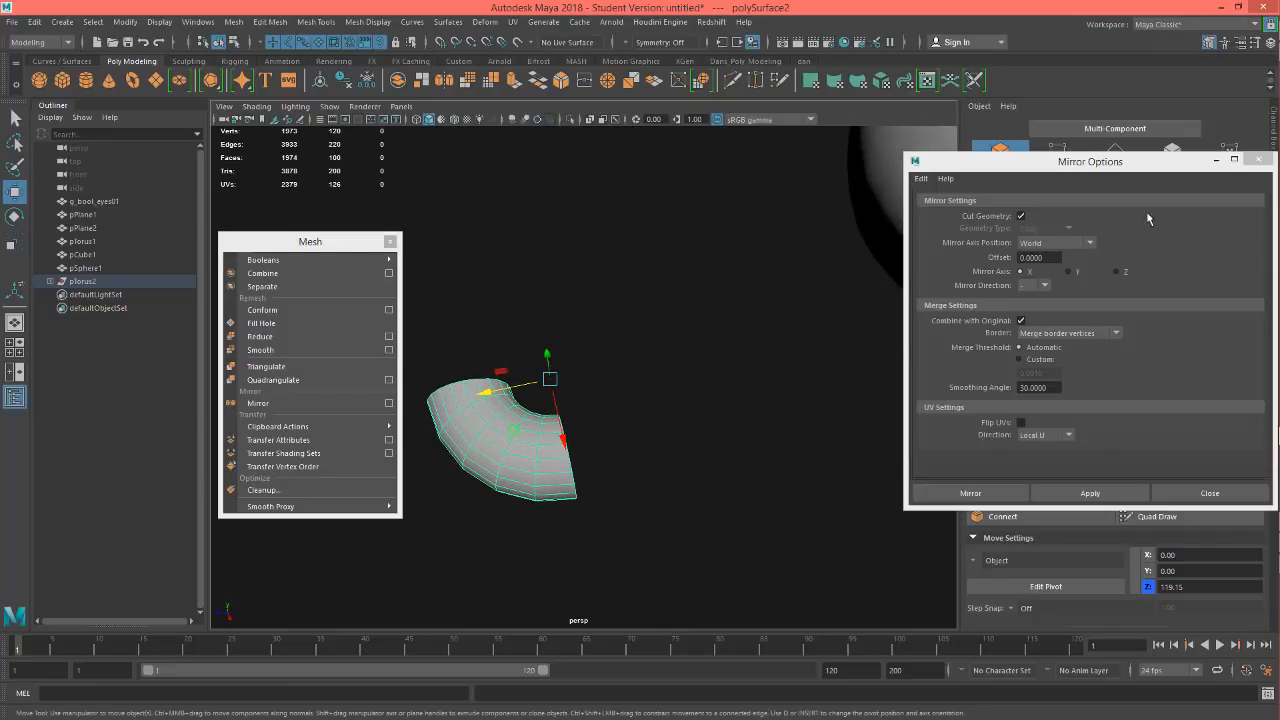
Step: Set the mirror axis to Z with the negative mirror direction
{"action": "left_click", "coordinate": [1119, 273]}
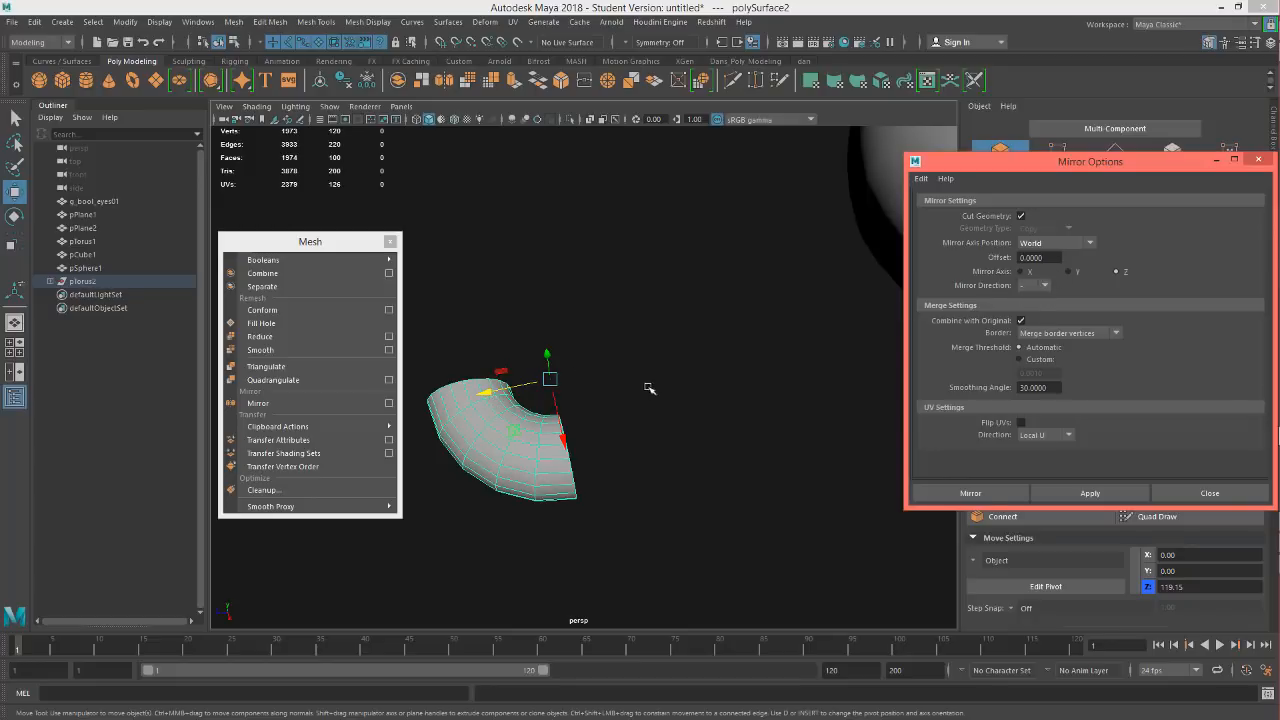
{"action": "middle_click_drag", "start_coordinate": [660, 372], "coordinate": [694, 386]}
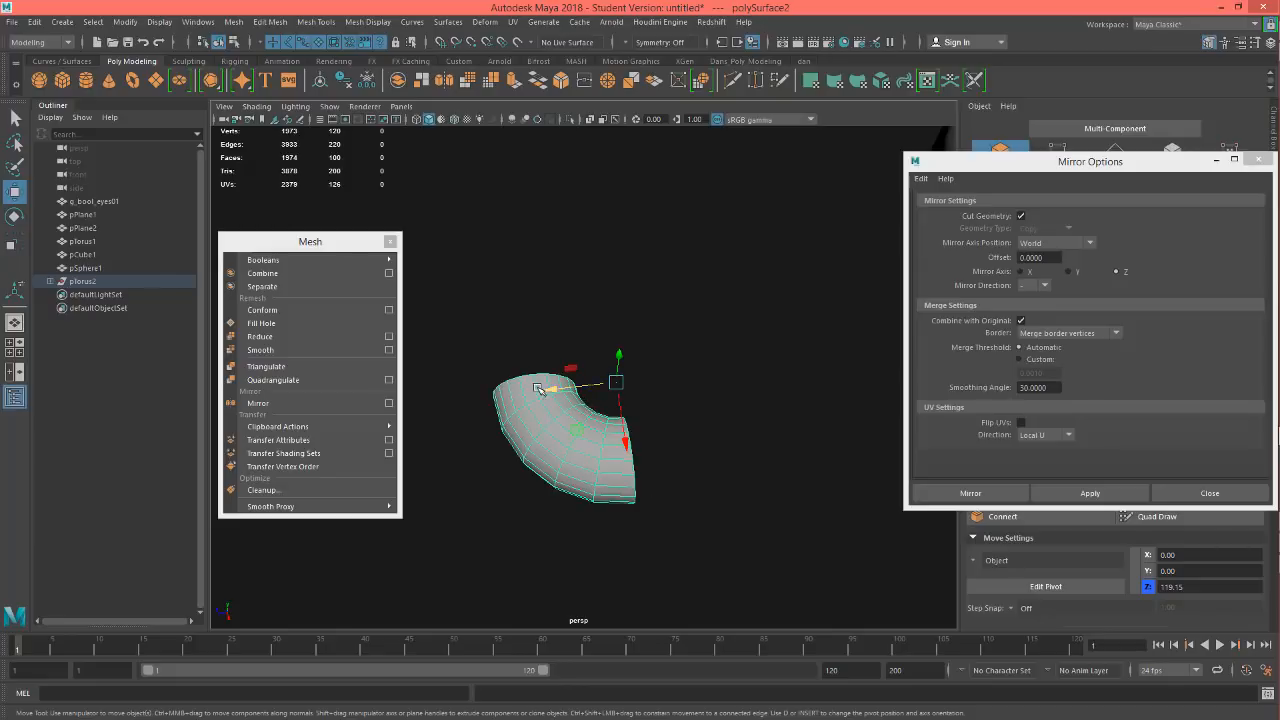
{"action": "left_click", "coordinate": [1046, 286]}
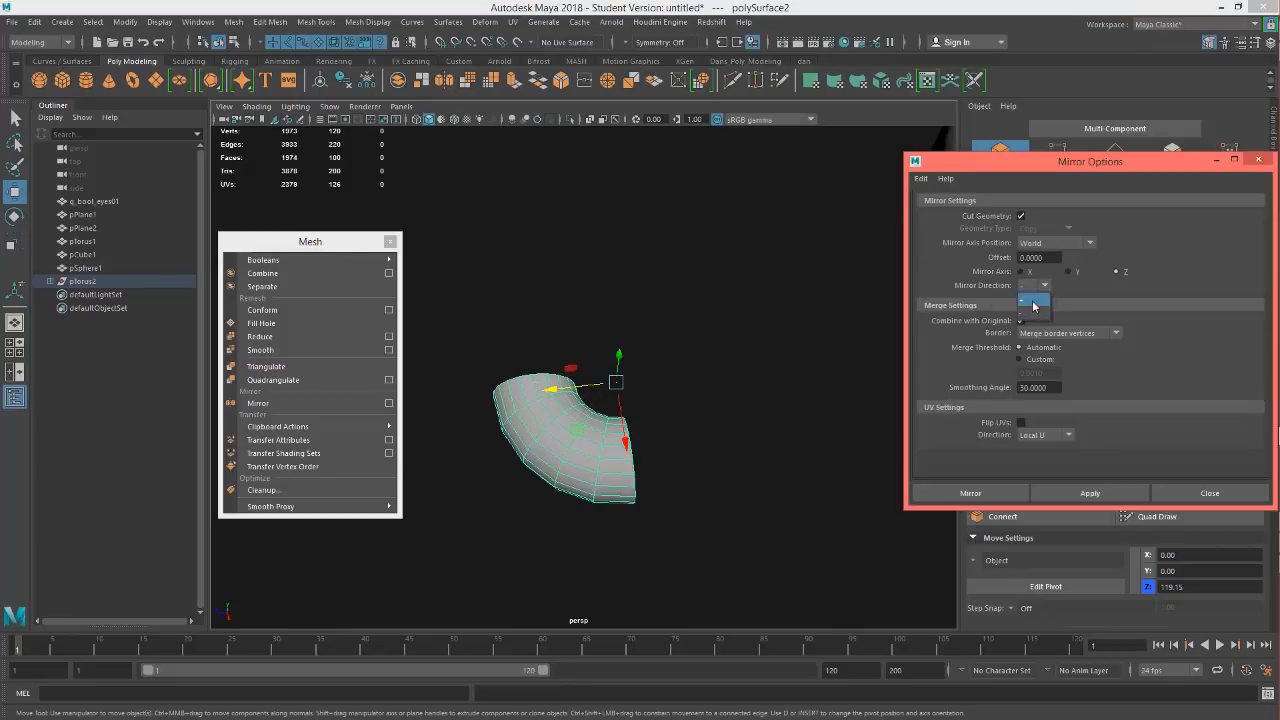
{"action": "left_click", "coordinate": [1045, 290]}
Step: Try mirroring the quarter piece along Z about the World axis position and examine where the copy lands
{"action": "left_click", "coordinate": [1090, 493]}
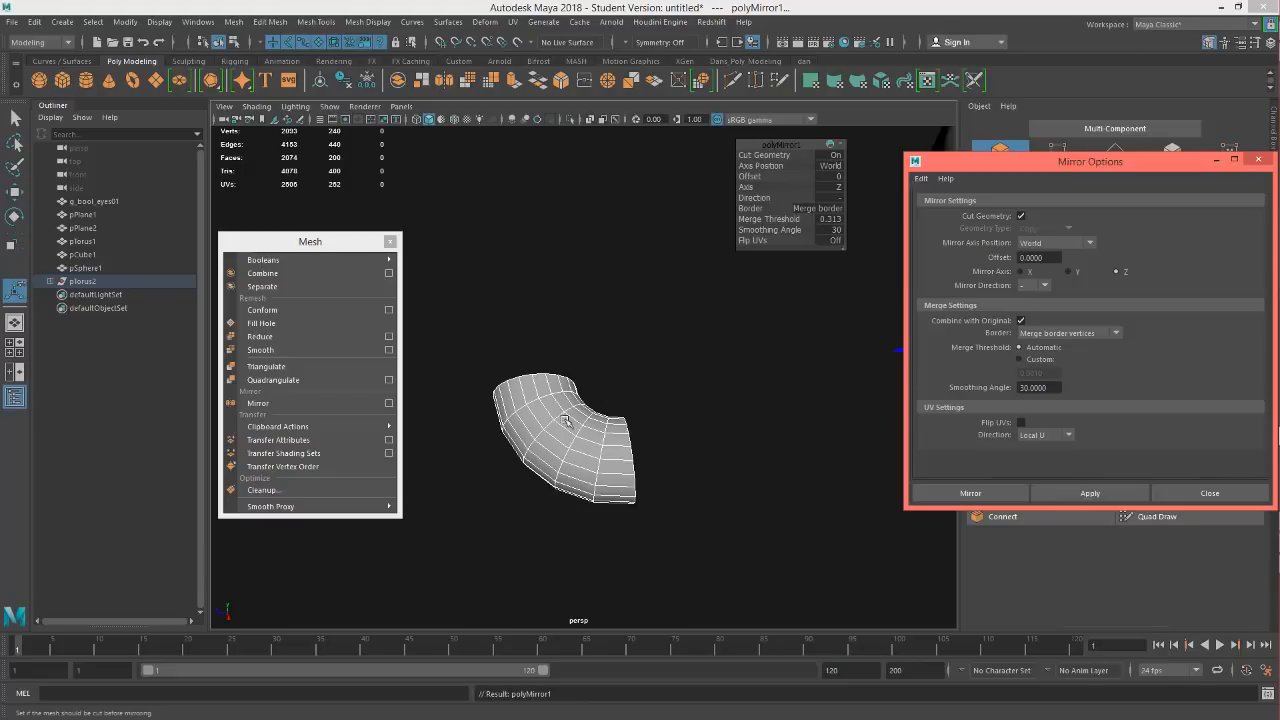
{"action": "right_click_drag", "start_coordinate": [571, 320], "coordinate": [627, 305]}
{"action": "left_click", "coordinate": [589, 432]}
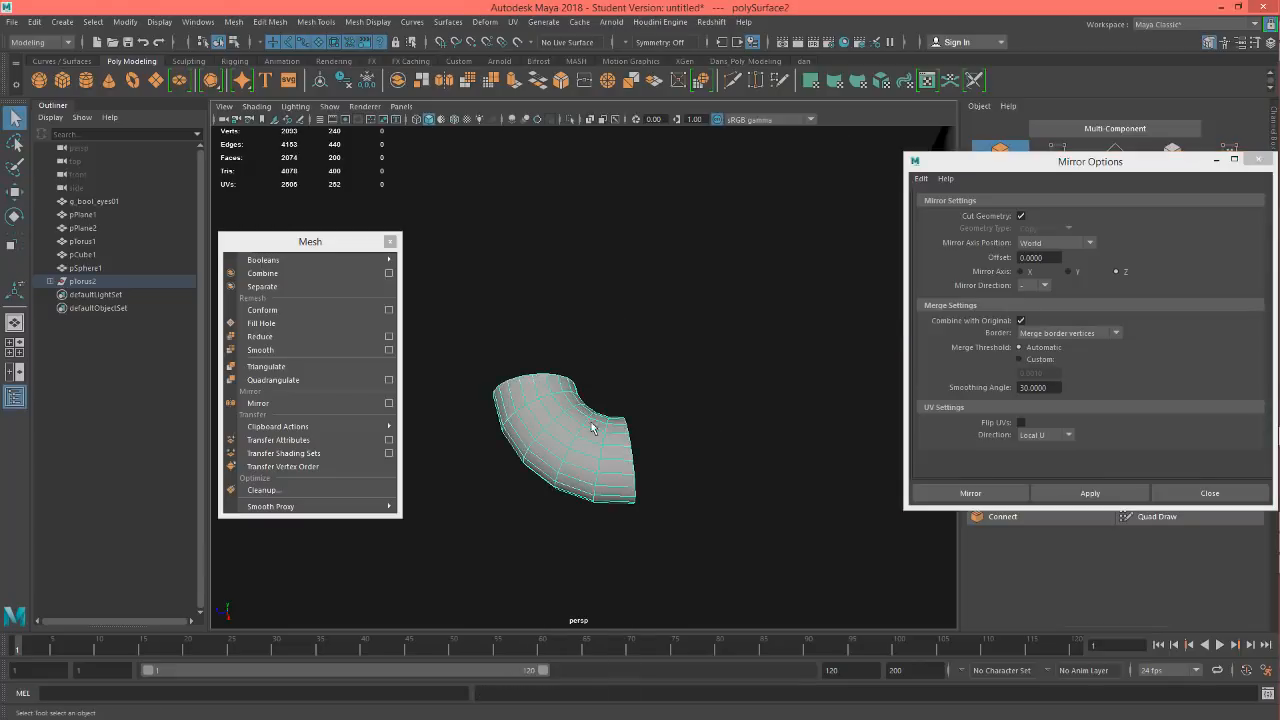
{"action": "scroll", "coordinate": [596, 421], "scroll_direction": "down", "scroll_amount": 5}
{"action": "scroll", "coordinate": [599, 417], "scroll_direction": "up", "scroll_amount": 2}
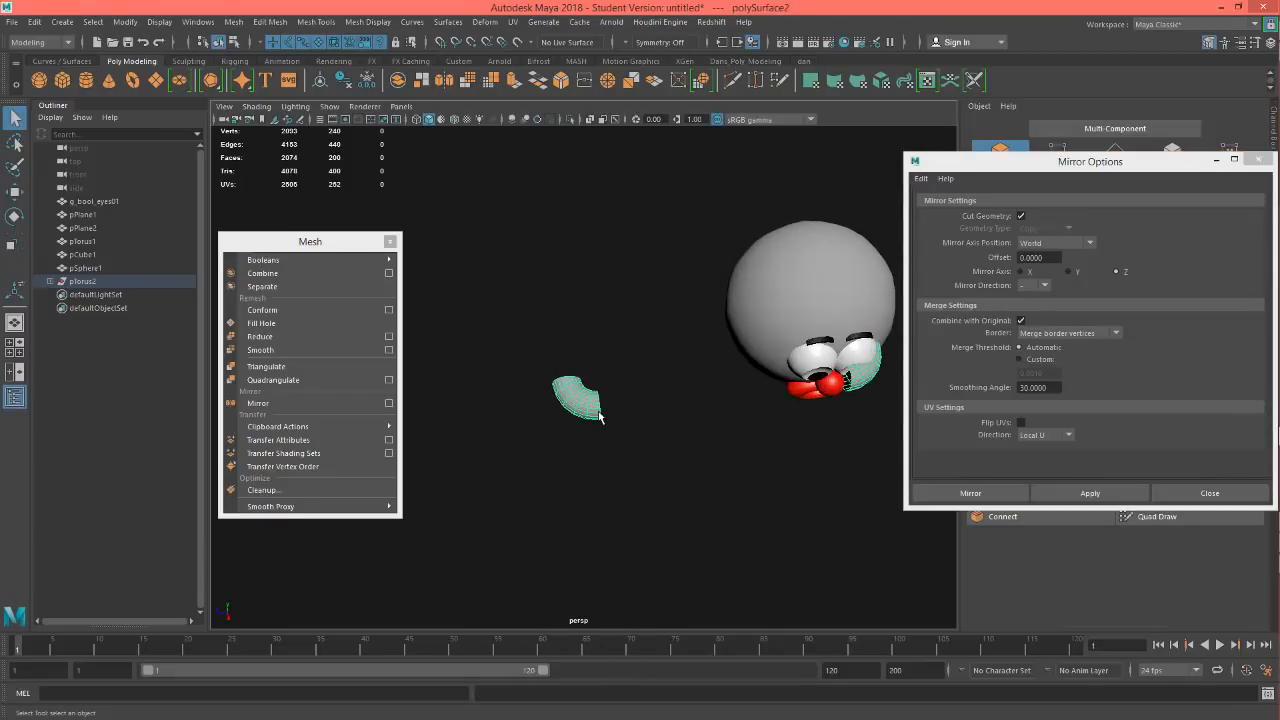
{"action": "middle_click_drag", "start_coordinate": [679, 430], "coordinate": [650, 440], "text": "alt"}
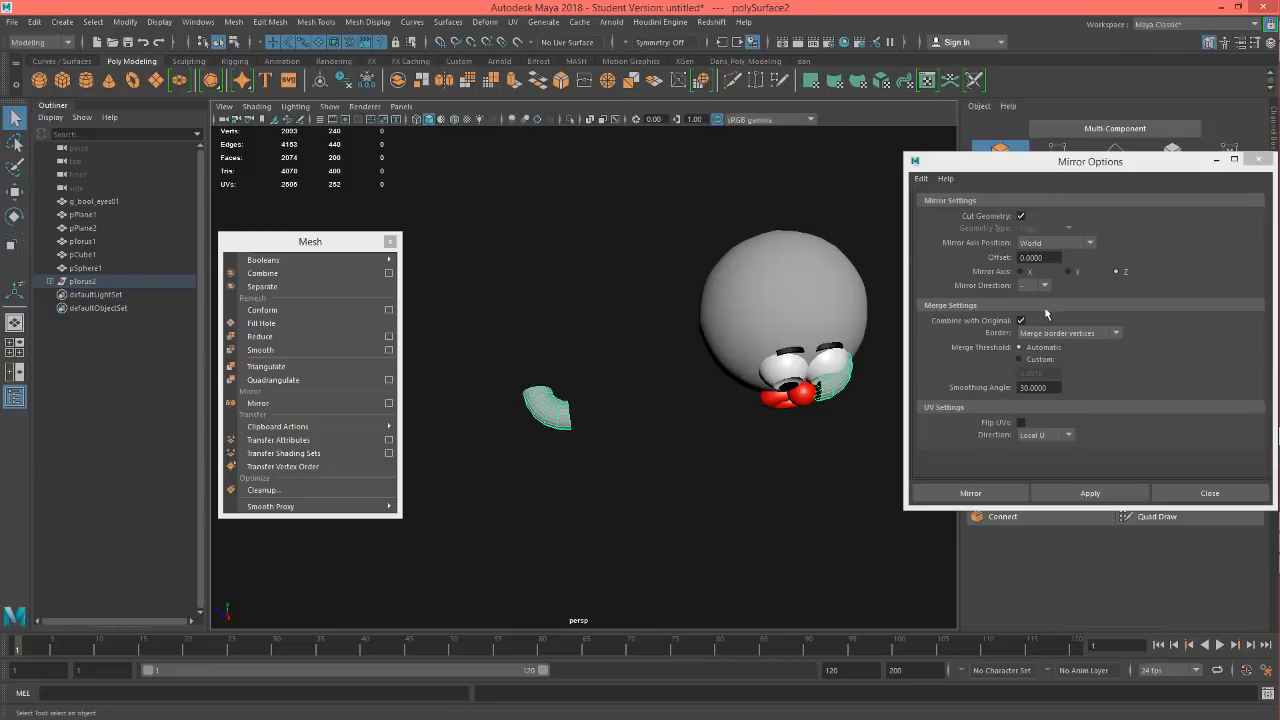
{"action": "middle_click_drag", "start_coordinate": [778, 458], "coordinate": [766, 461], "text": "alt"}
Step: Undo the World-based mirror of the quarter piece
{"action": "key", "text": "ctrl+z"}
{"action": "key", "text": "ctrl+z"}
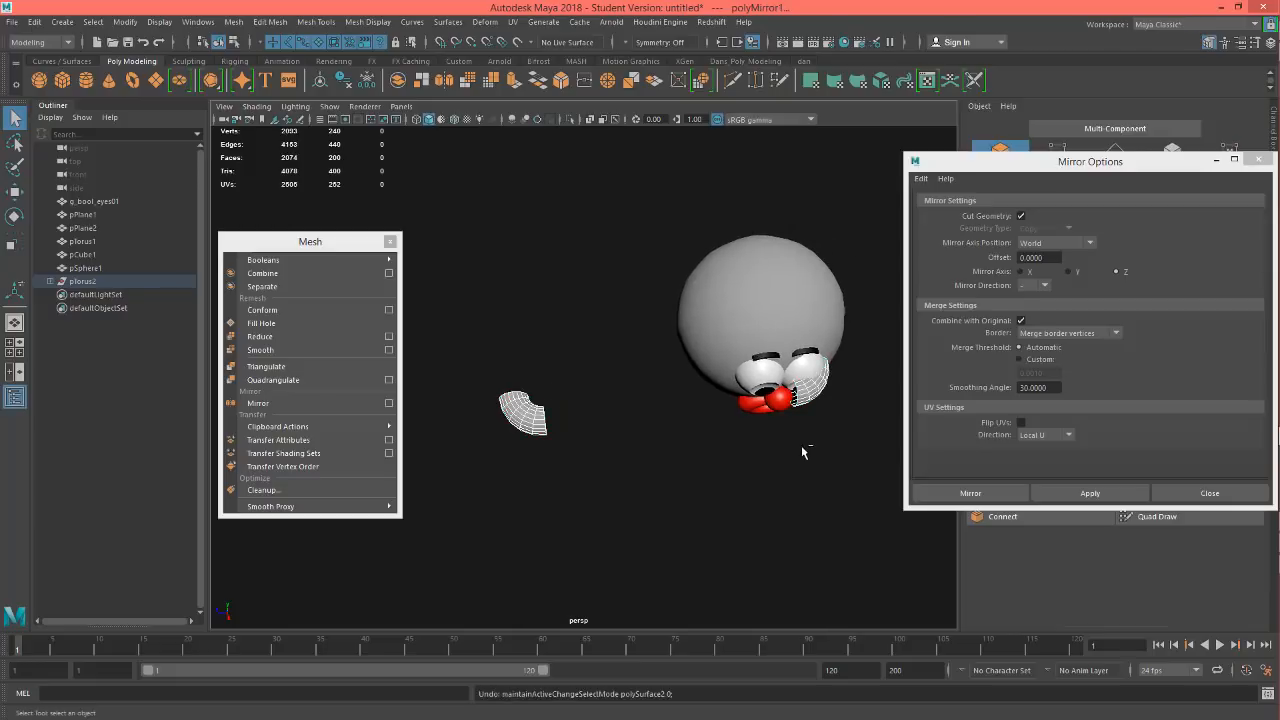
{"action": "key", "text": "ctrl+z"}
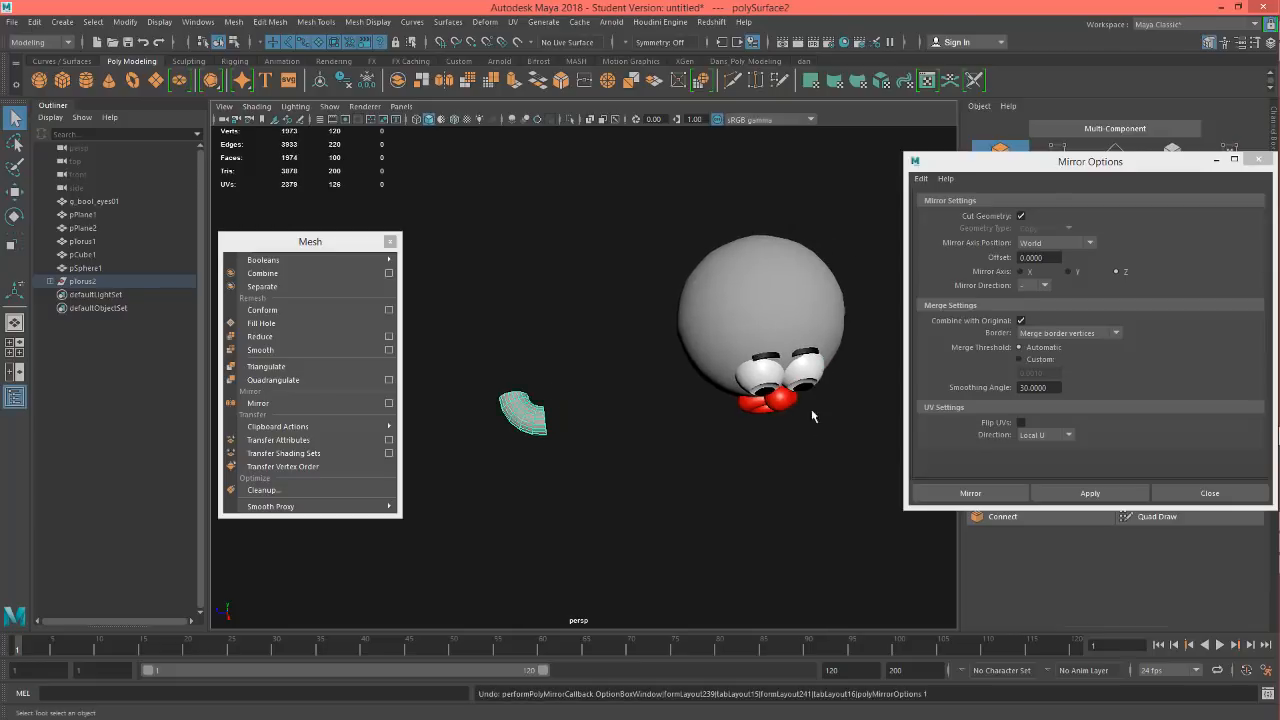
Step: Set the mirror axis position to Object and mirror the quarter piece along Z into a half torus
{"action": "left_click", "coordinate": [1090, 242]}
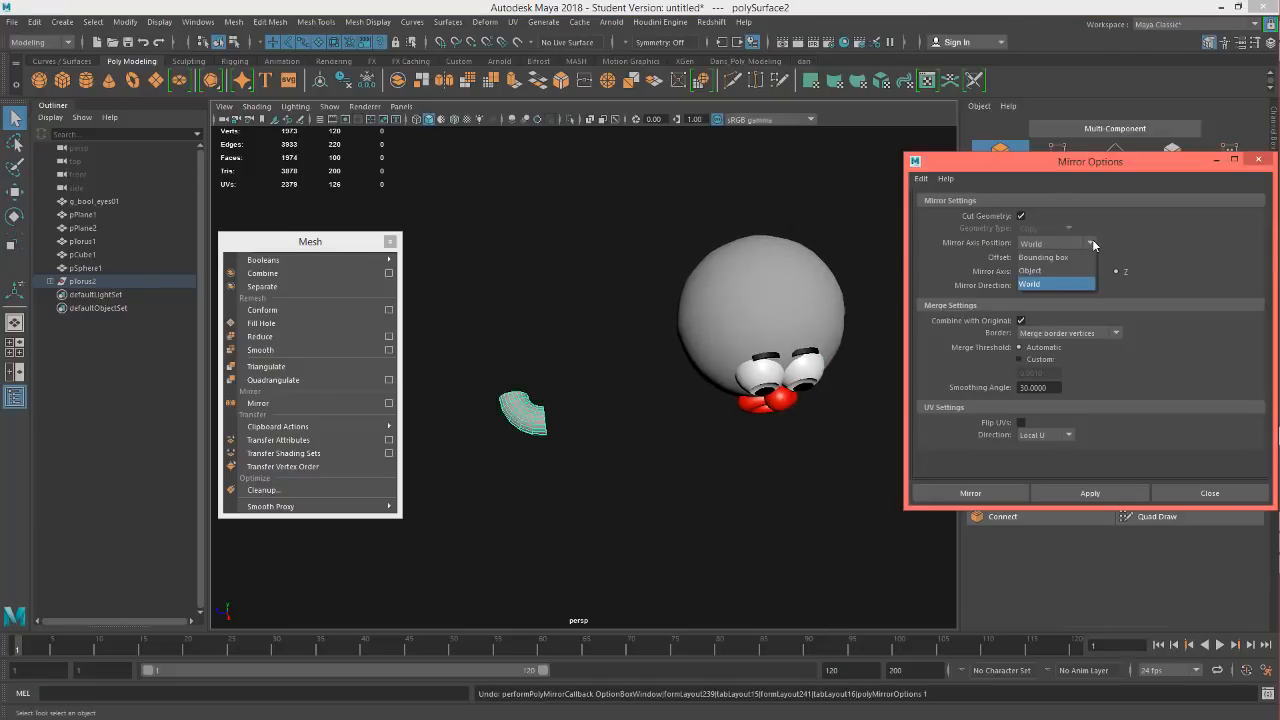
{"action": "left_click", "coordinate": [1045, 272]}
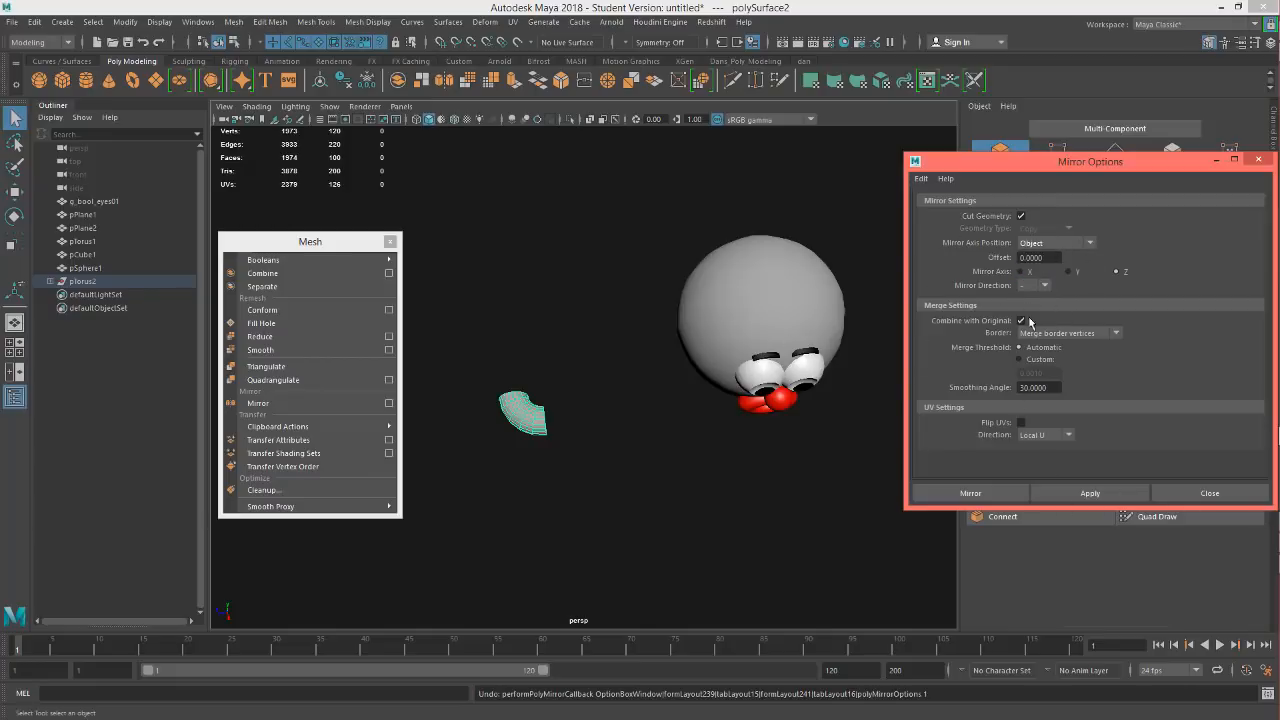
{"action": "left_click", "coordinate": [1100, 493]}
{"action": "right_click_drag", "start_coordinate": [540, 432], "coordinate": [773, 404], "text": "alt"}
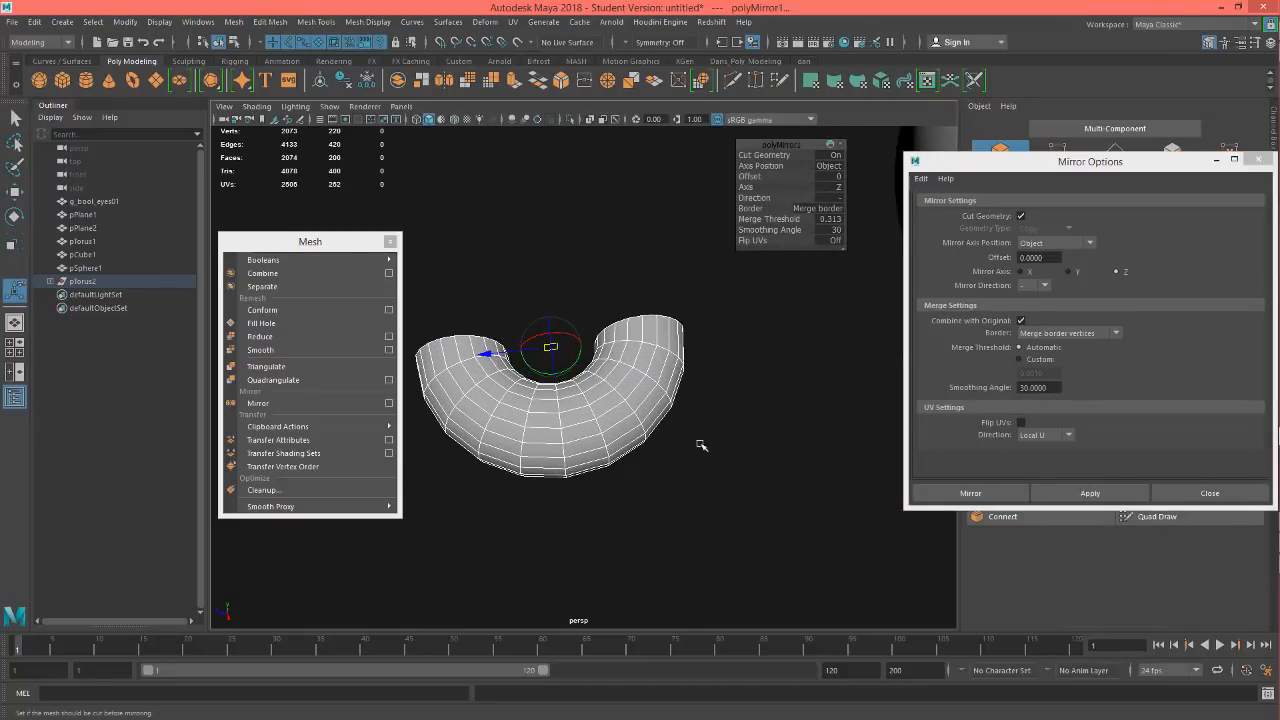
Step: Inspect the mirrored half torus and slide its mirror plane along Z to an offset of about 0.49
{"action": "left_click_drag", "start_coordinate": [701, 445], "coordinate": [766, 436], "text": "alt"}
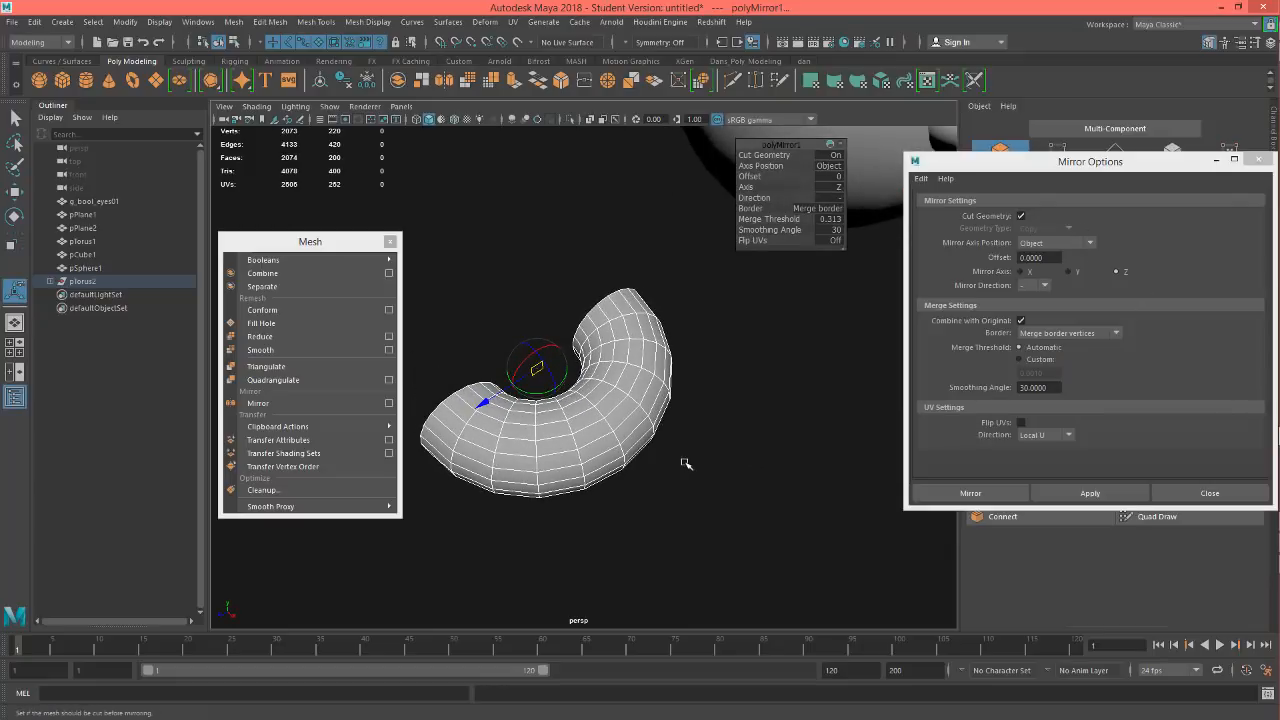
{"action": "left_click_drag", "start_coordinate": [686, 463], "coordinate": [629, 461], "text": "alt"}
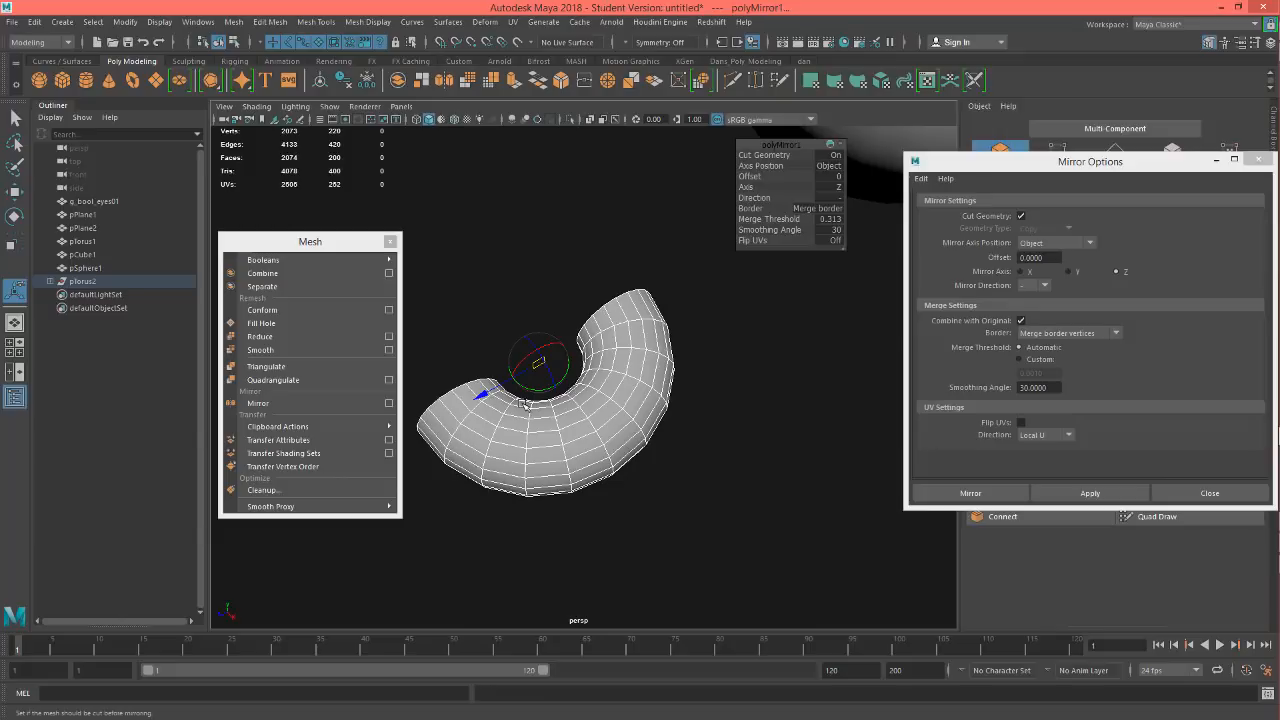
{"action": "left_click_drag", "start_coordinate": [717, 440], "coordinate": [551, 381], "text": "alt"}
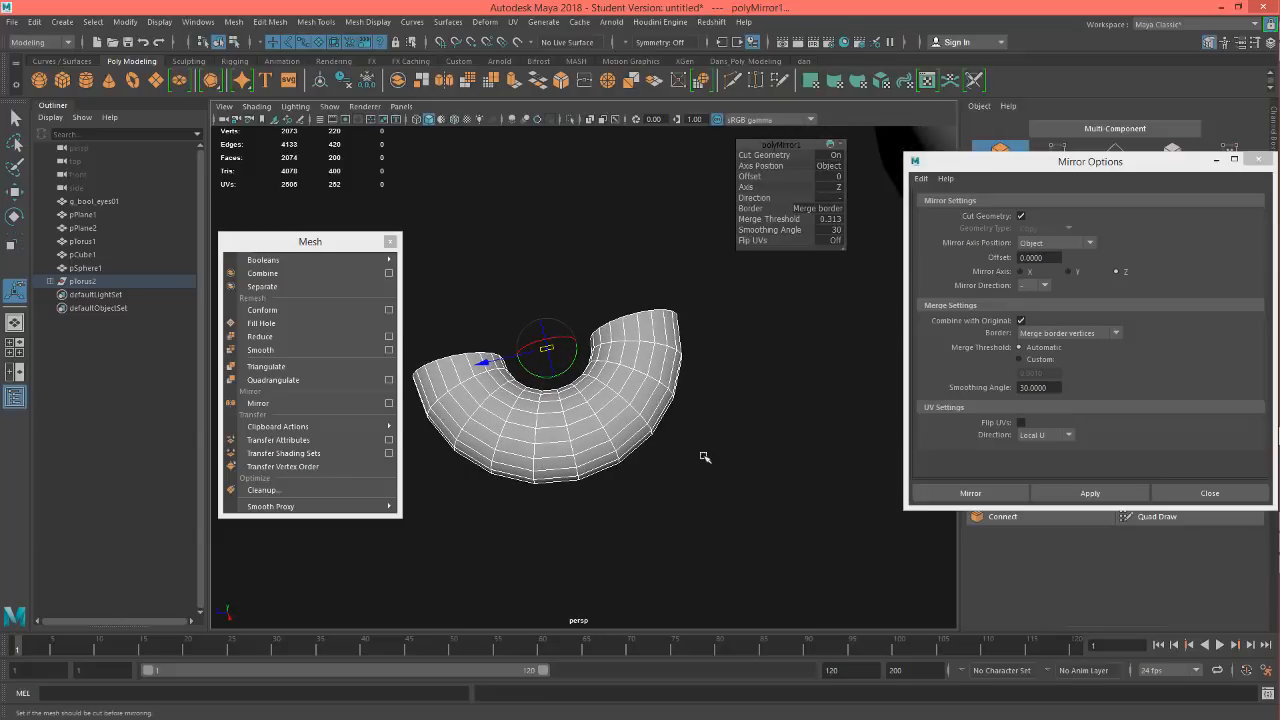
{"action": "left_click_drag", "start_coordinate": [708, 487], "coordinate": [554, 366], "text": "alt"}
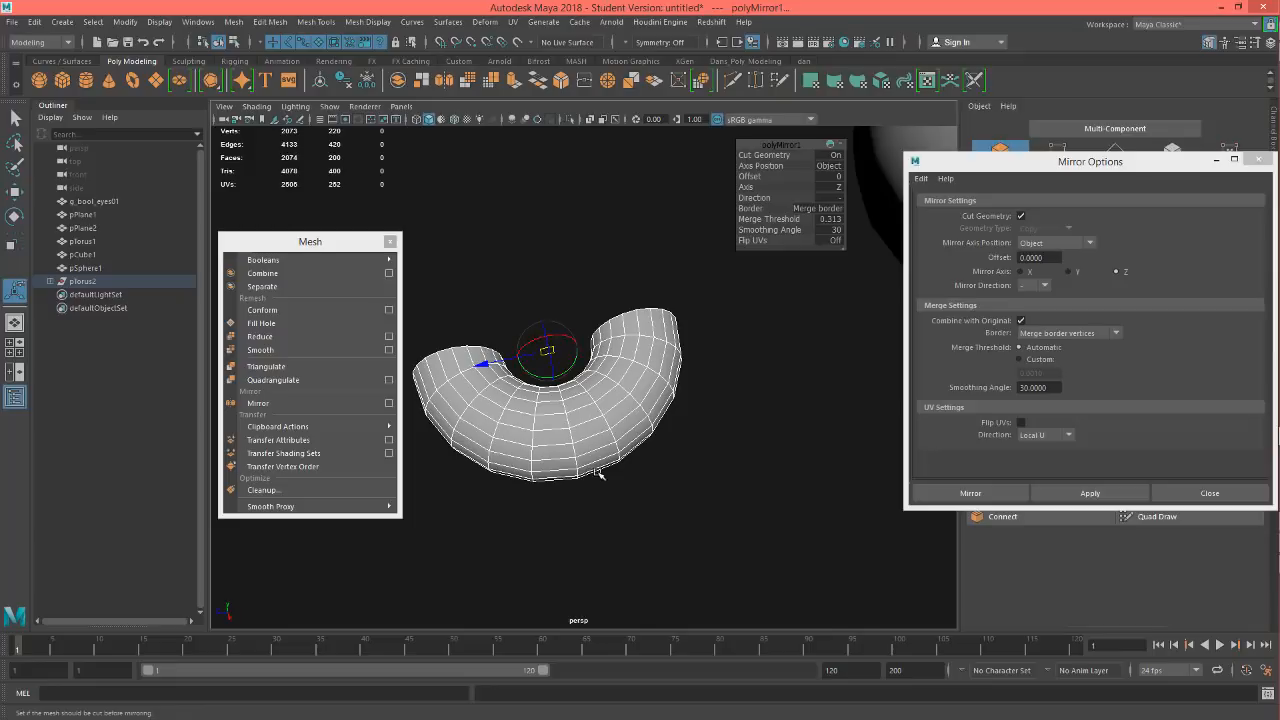
{"action": "left_click_drag", "start_coordinate": [754, 503], "coordinate": [734, 480], "text": "alt"}
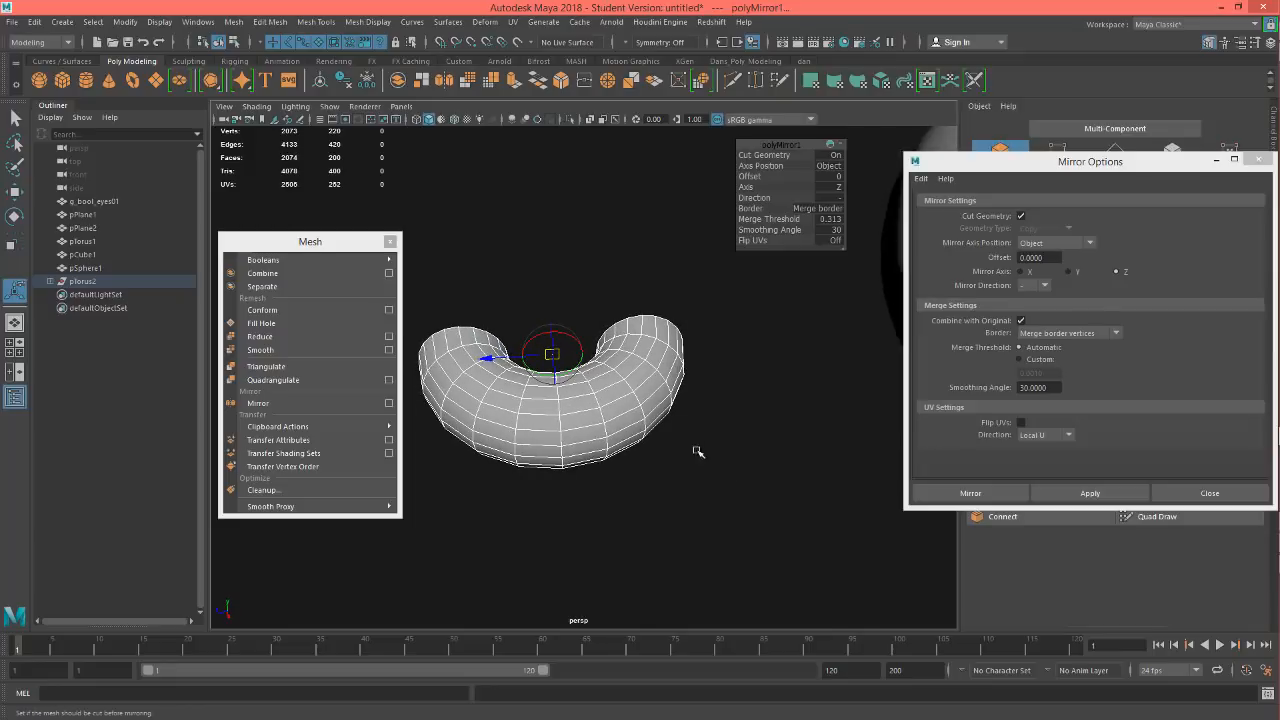
{"action": "left_click_drag", "start_coordinate": [492, 356], "coordinate": [618, 460]}
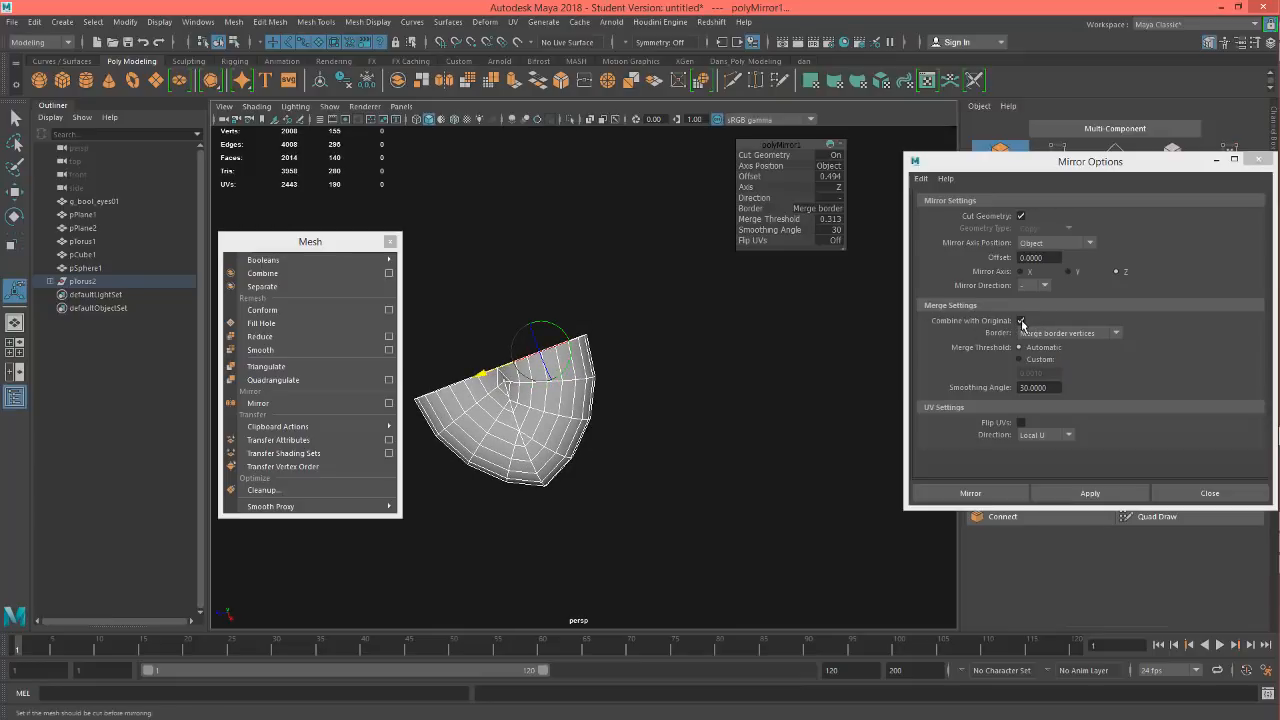
Step: Try the Do not merge borders option, adjust the mirror offset to about 0.42, and set the border back to Merge border vertices
{"action": "left_click", "coordinate": [1117, 335]}
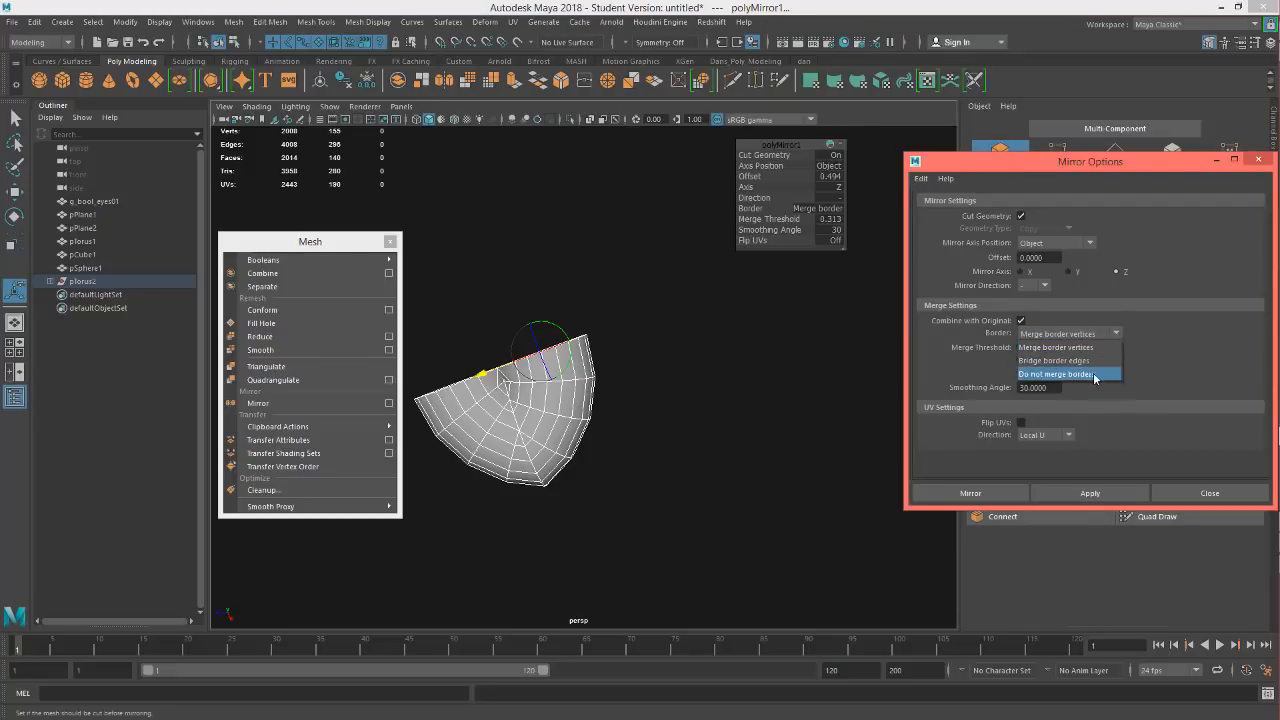
{"action": "left_click", "coordinate": [1098, 376]}
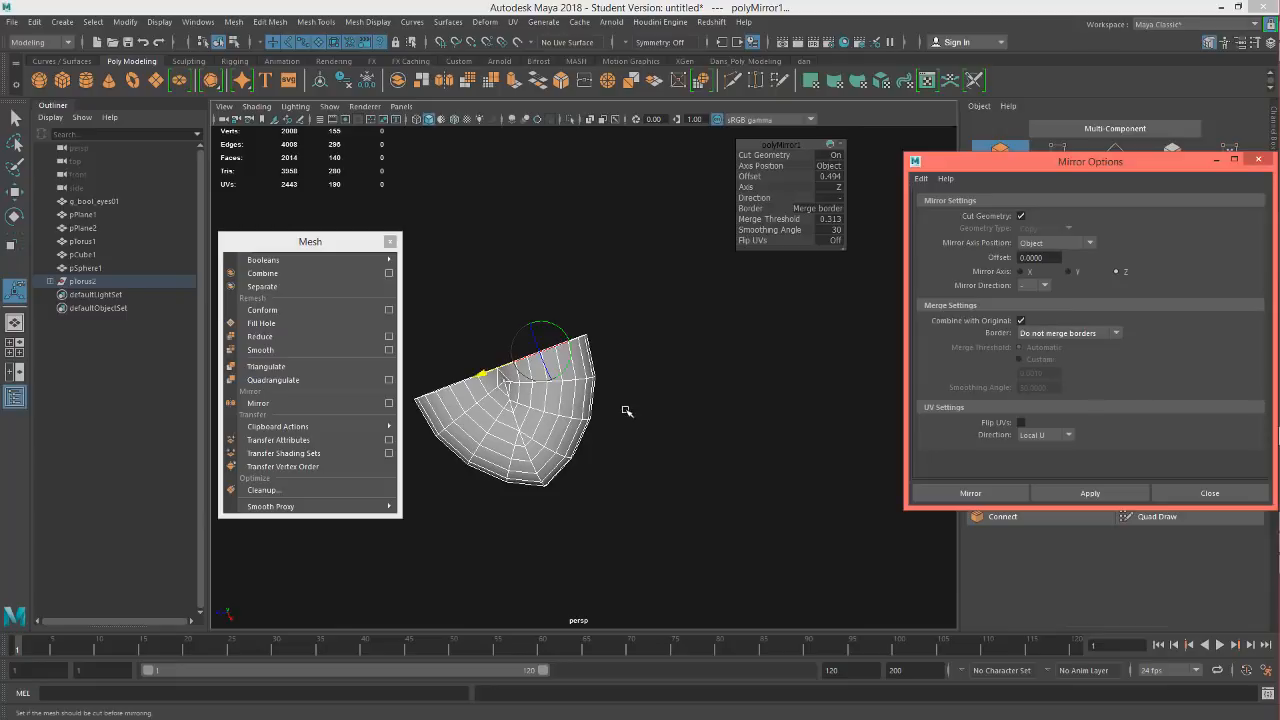
{"action": "left_click_drag", "start_coordinate": [500, 380], "coordinate": [484, 376]}
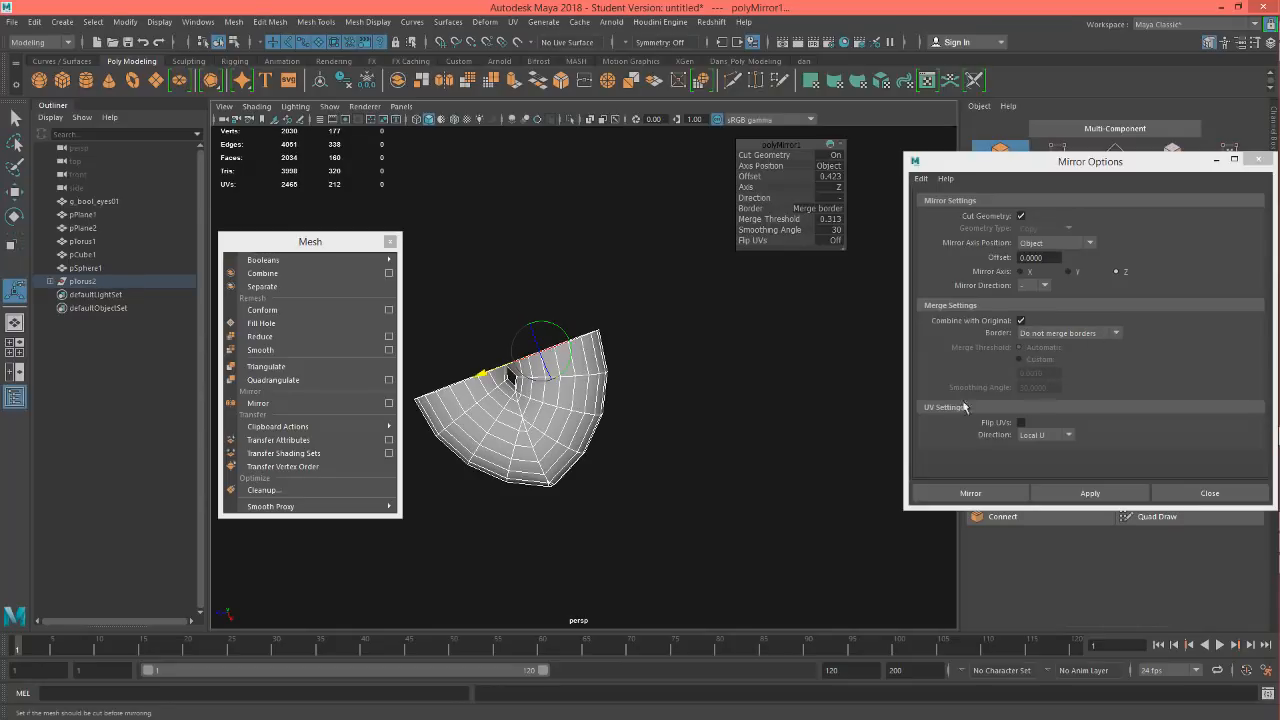
{"action": "left_click_drag", "start_coordinate": [665, 420], "coordinate": [866, 419], "text": "alt"}
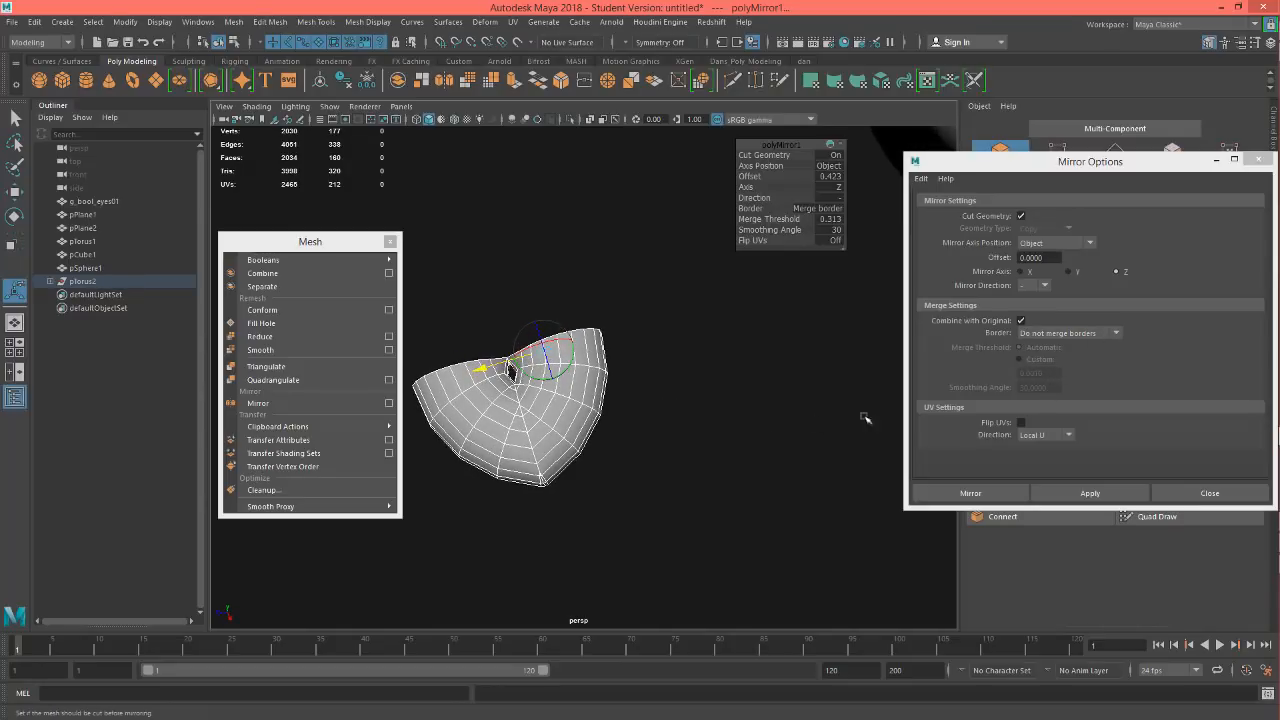
{"action": "left_click", "coordinate": [1107, 341]}
{"action": "left_click", "coordinate": [1108, 342]}
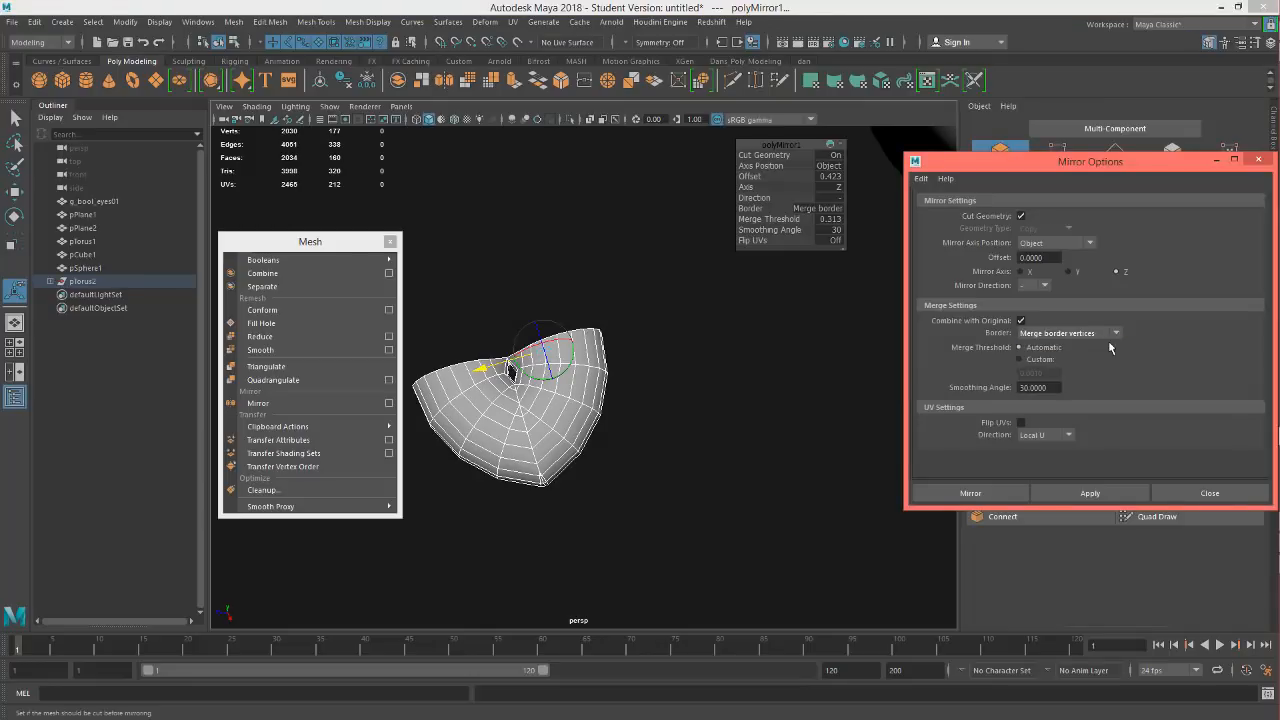
Step: Keep the border option on Merge border vertices and slide the mirror plane along Z to an offset of about -0.15
{"action": "left_click", "coordinate": [1114, 335]}
{"action": "left_click", "coordinate": [1058, 347]}
{"action": "left_click", "coordinate": [1116, 340]}
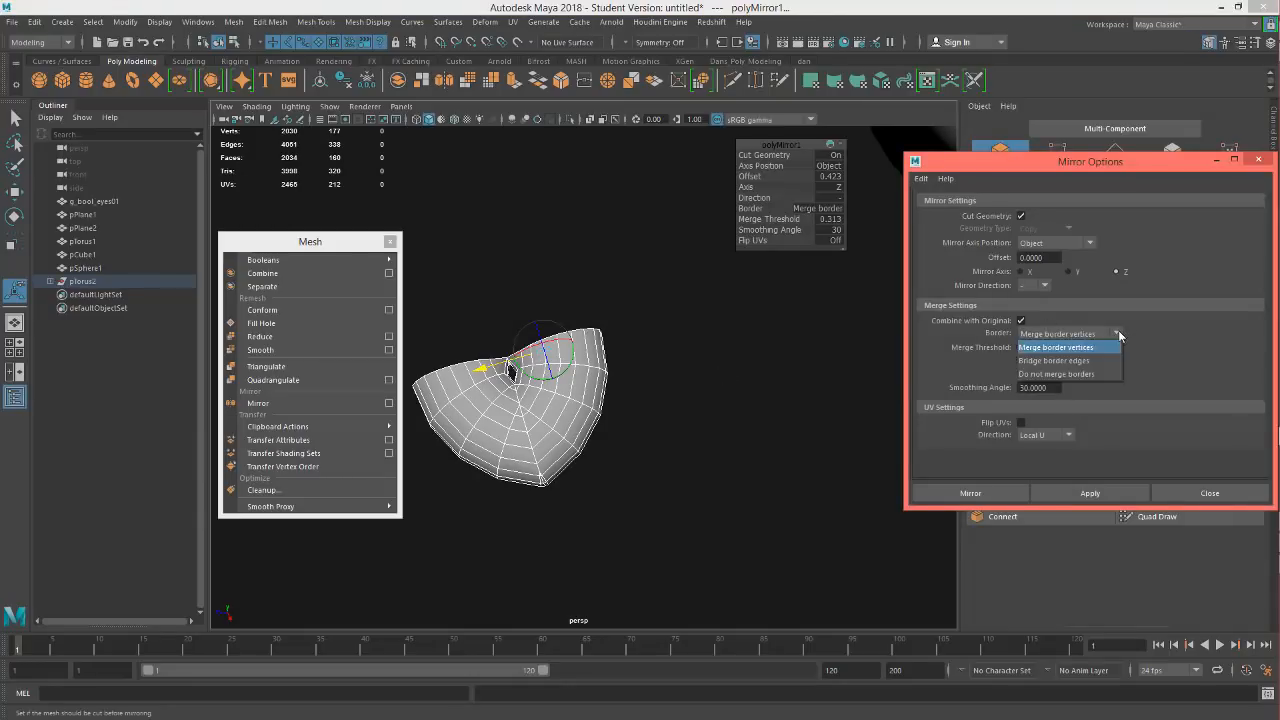
{"action": "left_click", "coordinate": [1117, 335]}
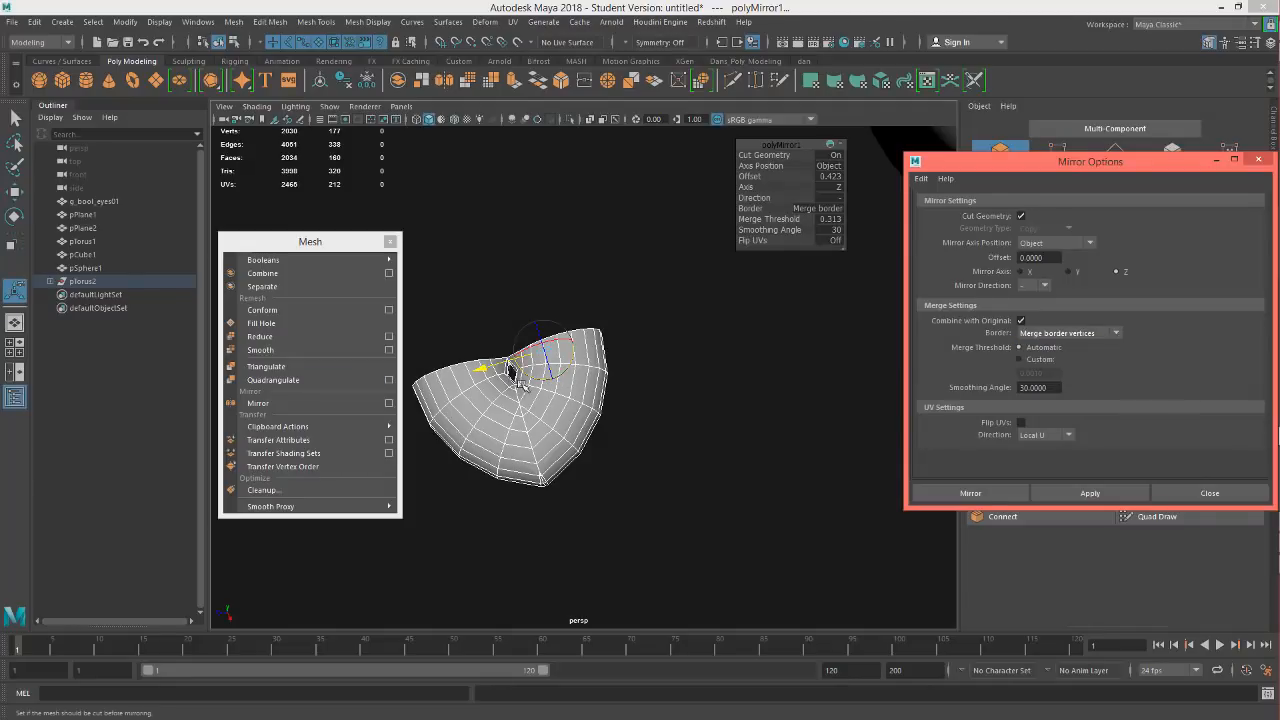
{"action": "left_click_drag", "start_coordinate": [483, 368], "coordinate": [499, 370]}
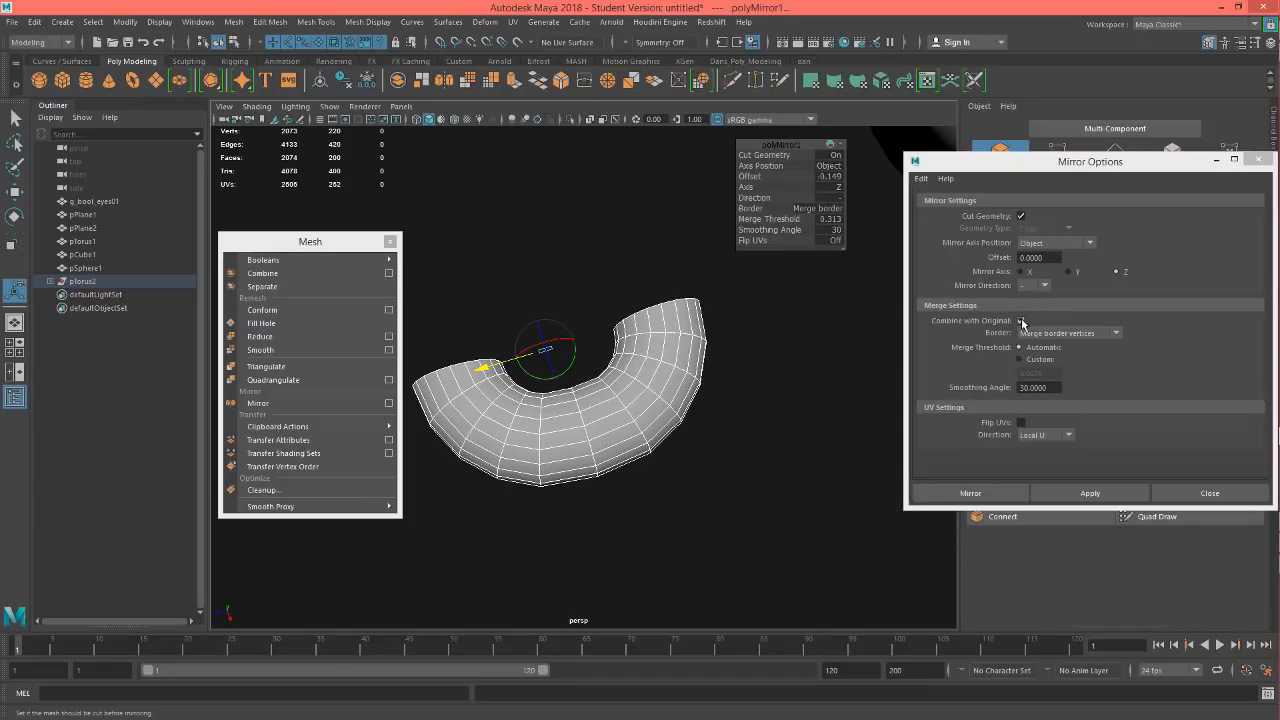
Step: Undo the offset changes and the Z mirror of the quarter torus
{"action": "key", "text": "ctrl+z"}
{"action": "key", "text": "ctrl+z"}
{"action": "key", "text": "ctrl+z"}
{"action": "key", "text": "ctrl+z"}
{"action": "key", "text": "ctrl+z"}
{"action": "key", "text": "ctrl+z"}
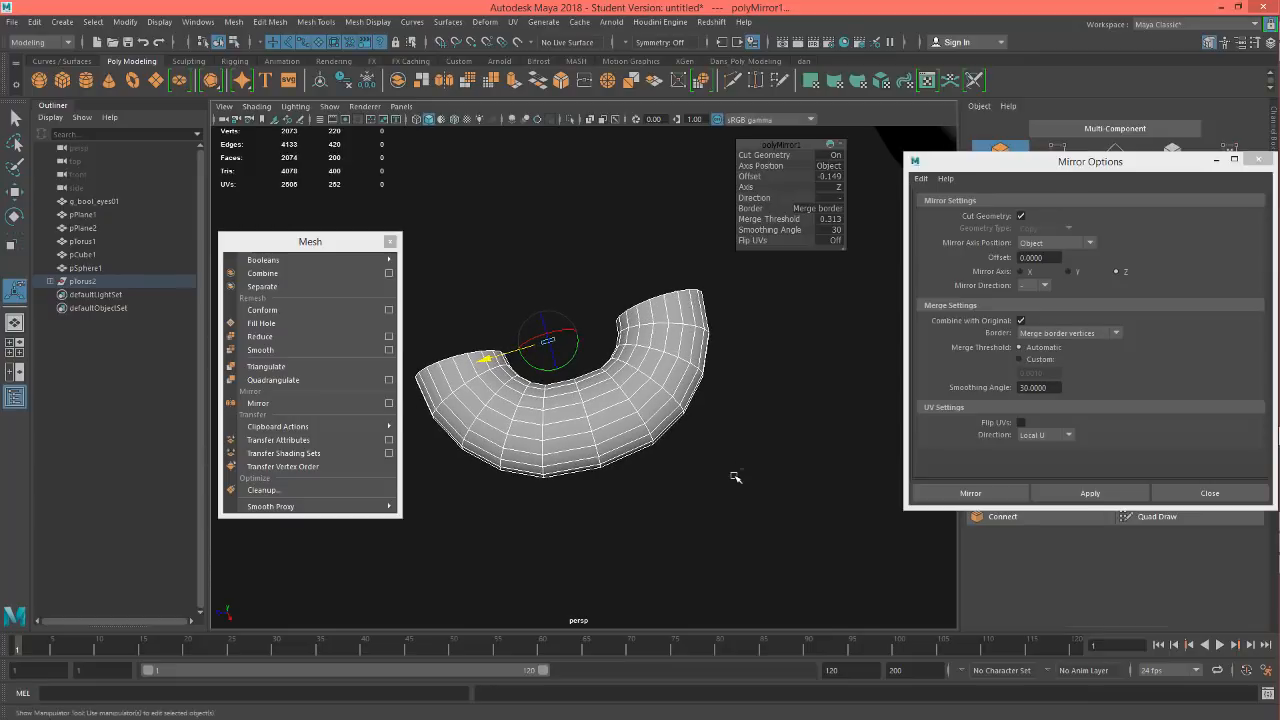
{"action": "key", "text": "ctrl+z"}
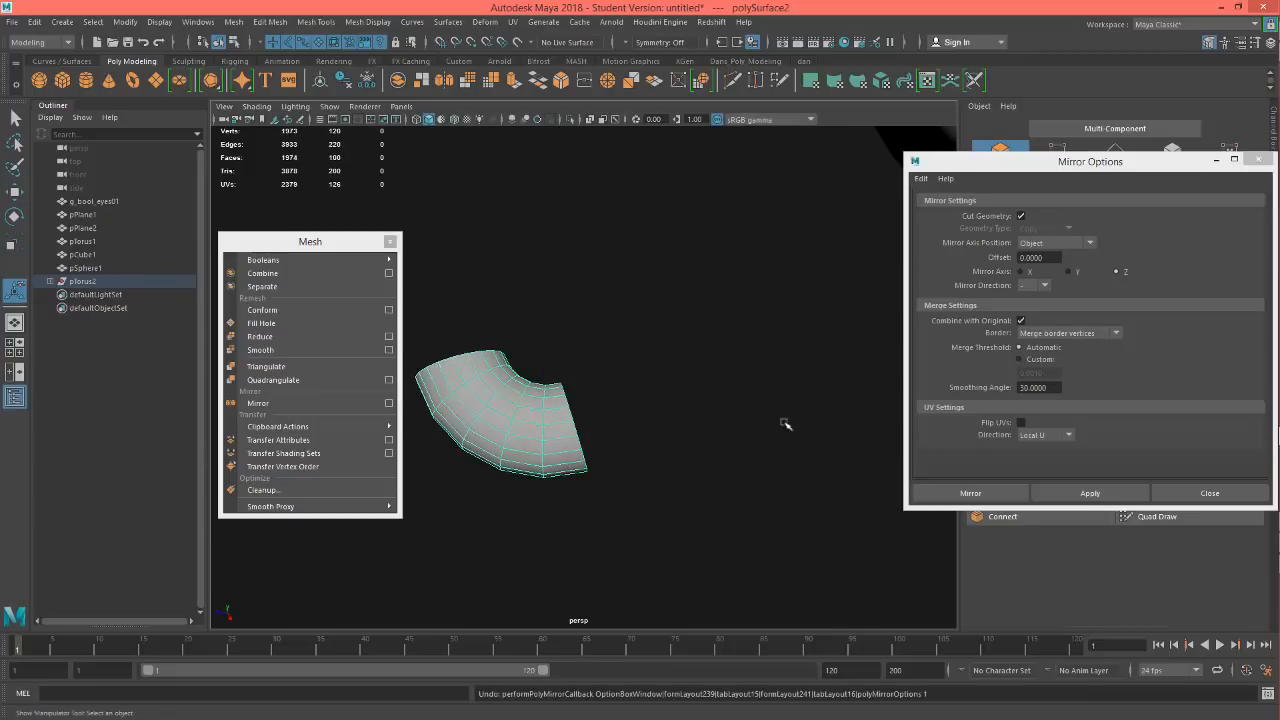
Step: Turn off Combine with Original, mirror the quarter torus along Z, and select each half in turn to check they are separate
{"action": "left_click", "coordinate": [1020, 321]}
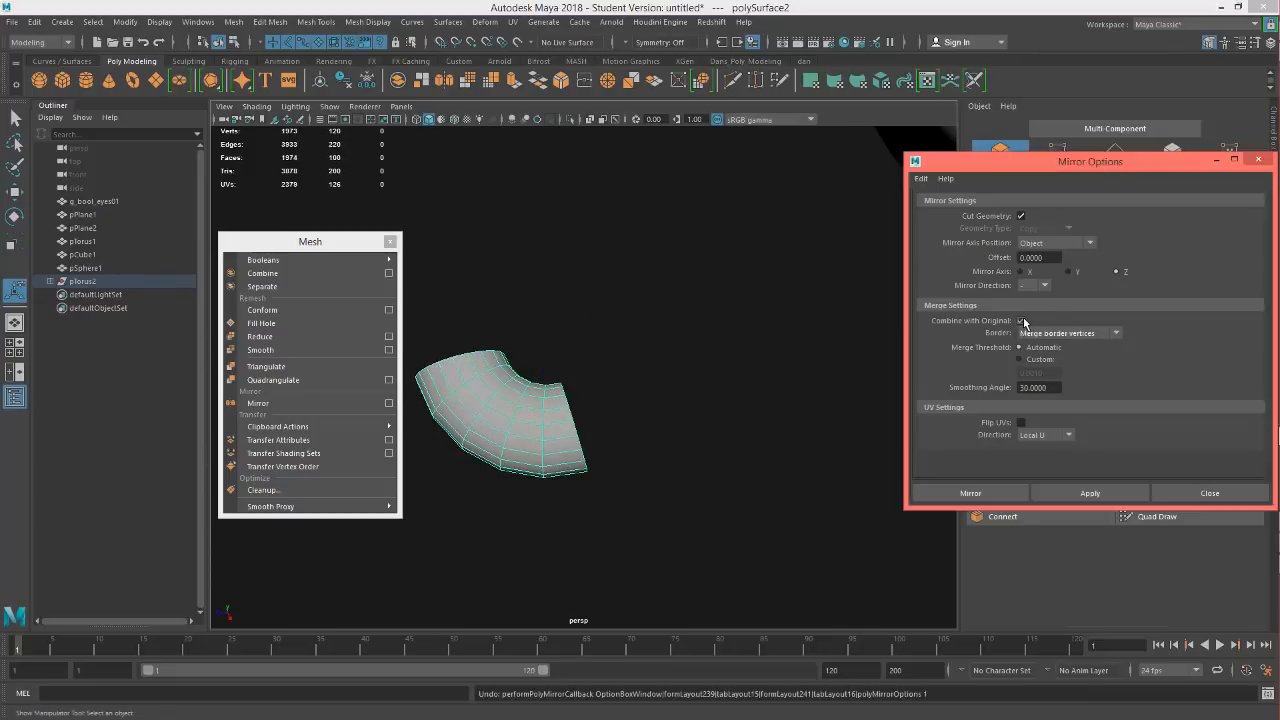
{"action": "left_click", "coordinate": [1080, 494]}
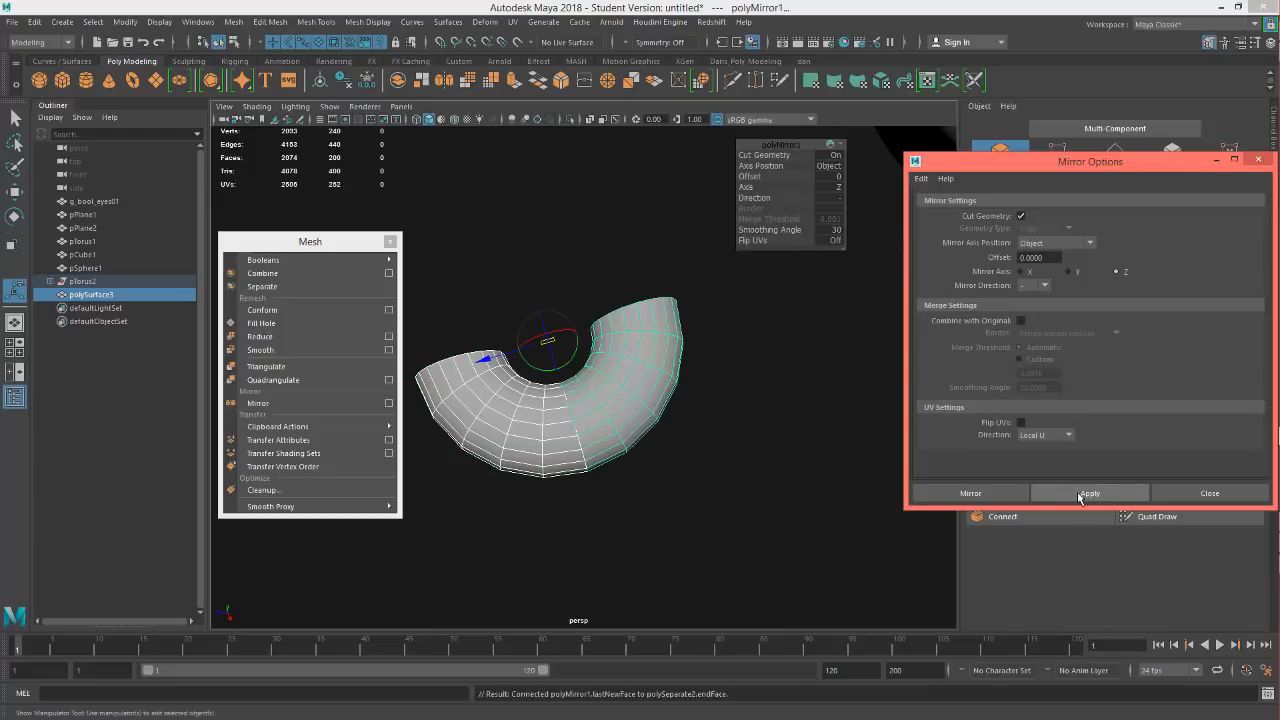
{"action": "left_click", "coordinate": [621, 412]}
{"action": "left_click", "coordinate": [511, 429]}
{"action": "left_click", "coordinate": [629, 400]}
{"action": "left_click", "coordinate": [529, 435]}
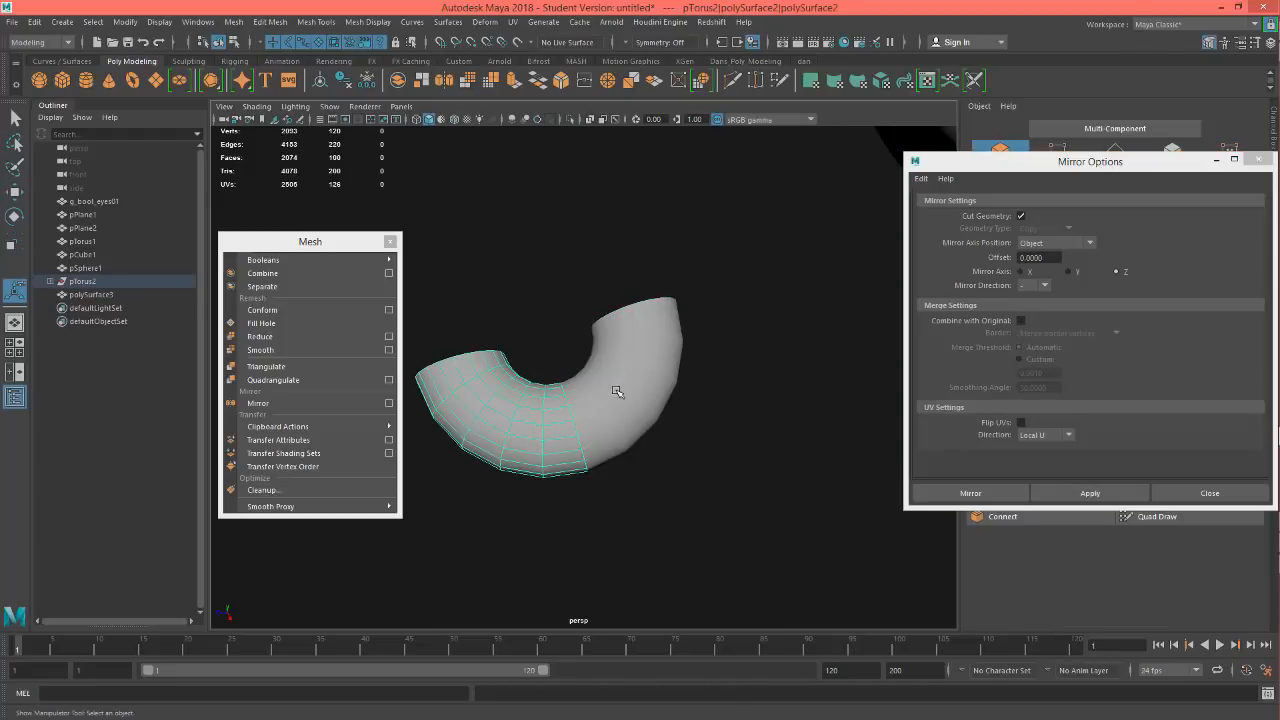
Step: Delete the mirrored copy and select the original quarter torus
{"action": "left_click", "coordinate": [626, 397]}
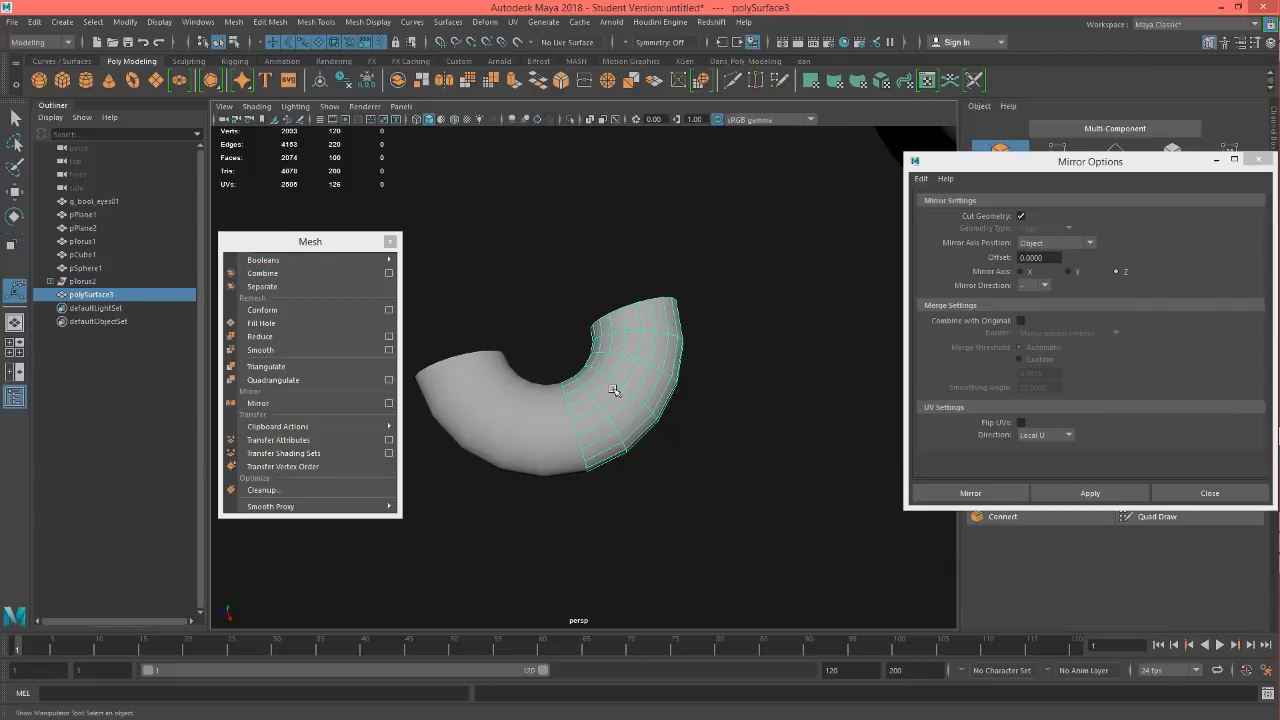
{"action": "key", "text": "Delete"}
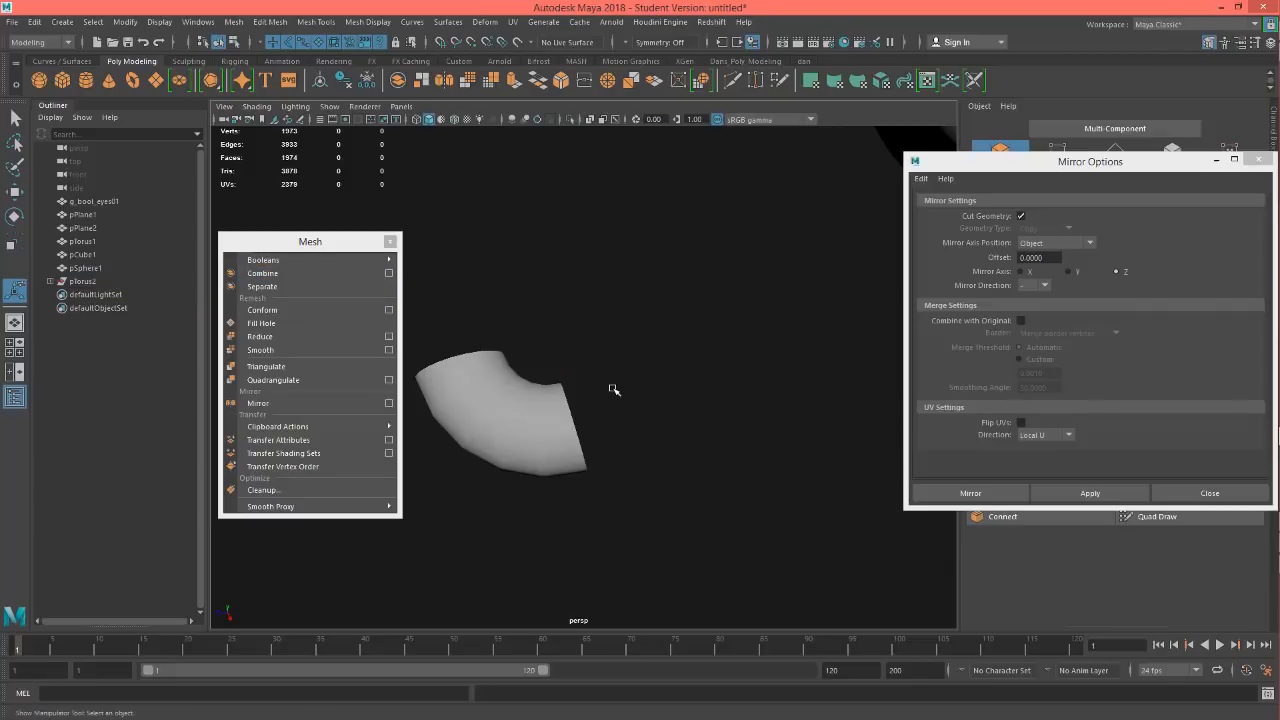
{"action": "left_click", "coordinate": [521, 427]}
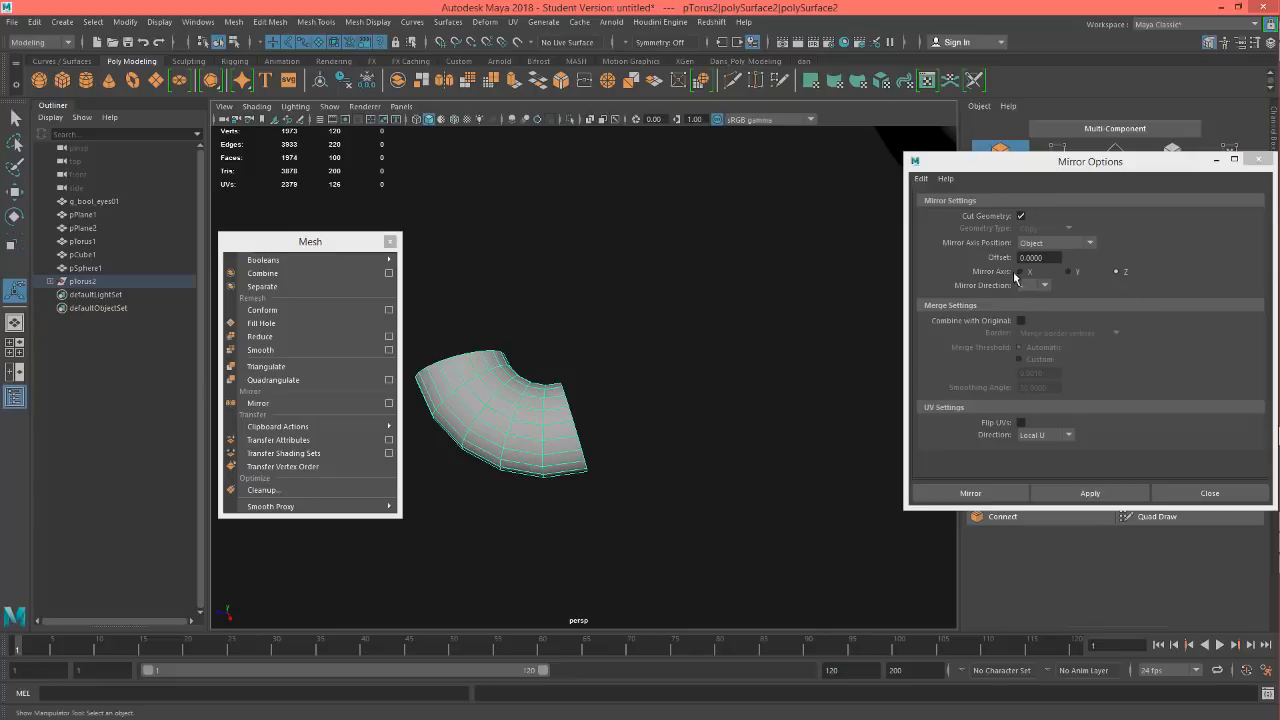
Step: Try mirroring the quarter torus along X as a separate object with the Object axis position, and undo the mirror
{"action": "left_click", "coordinate": [1110, 274]}
{"action": "left_click", "coordinate": [1021, 272]}
{"action": "left_click", "coordinate": [1090, 492]}
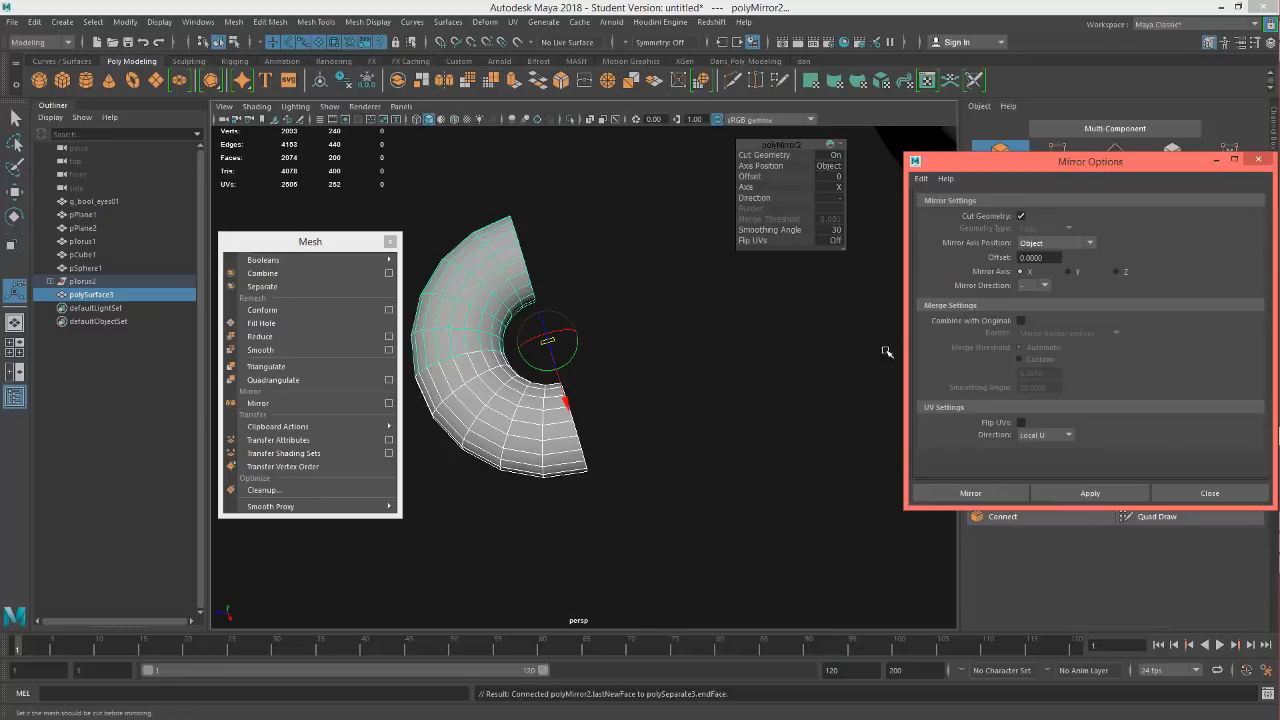
{"action": "left_click_drag", "start_coordinate": [638, 383], "coordinate": [638, 397], "text": "alt"}
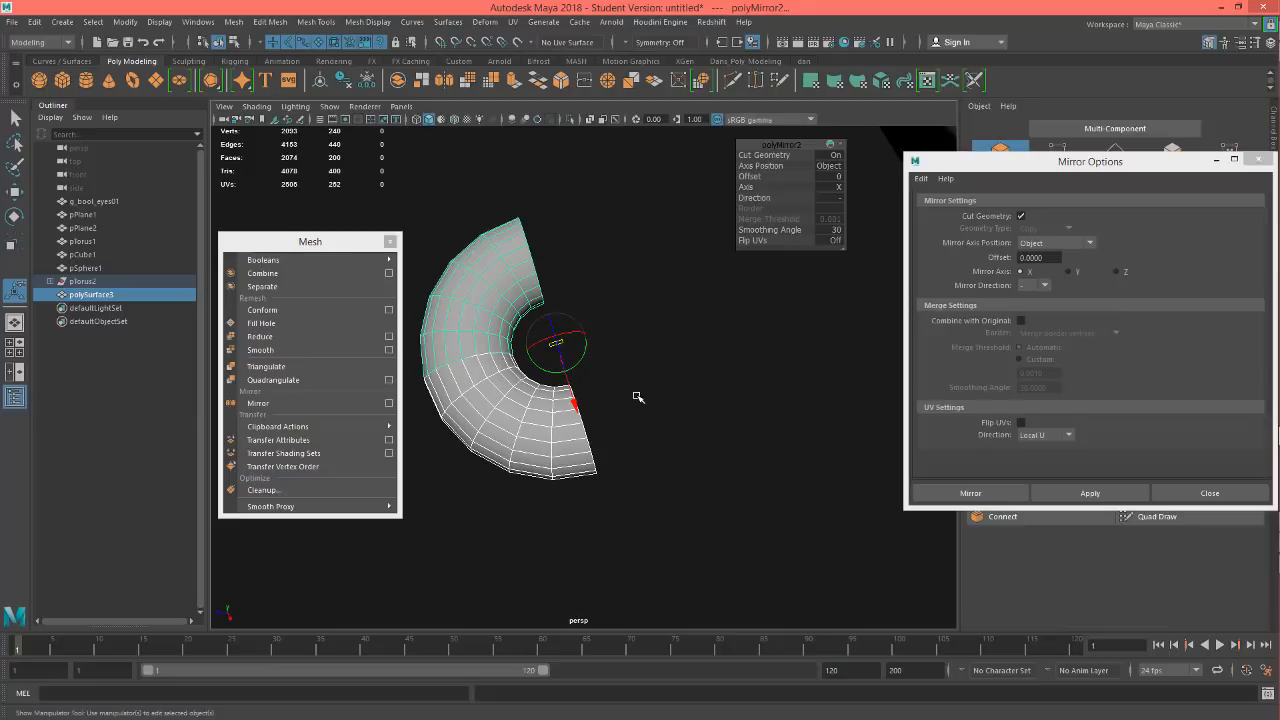
{"action": "key", "text": "ctrl+z"}
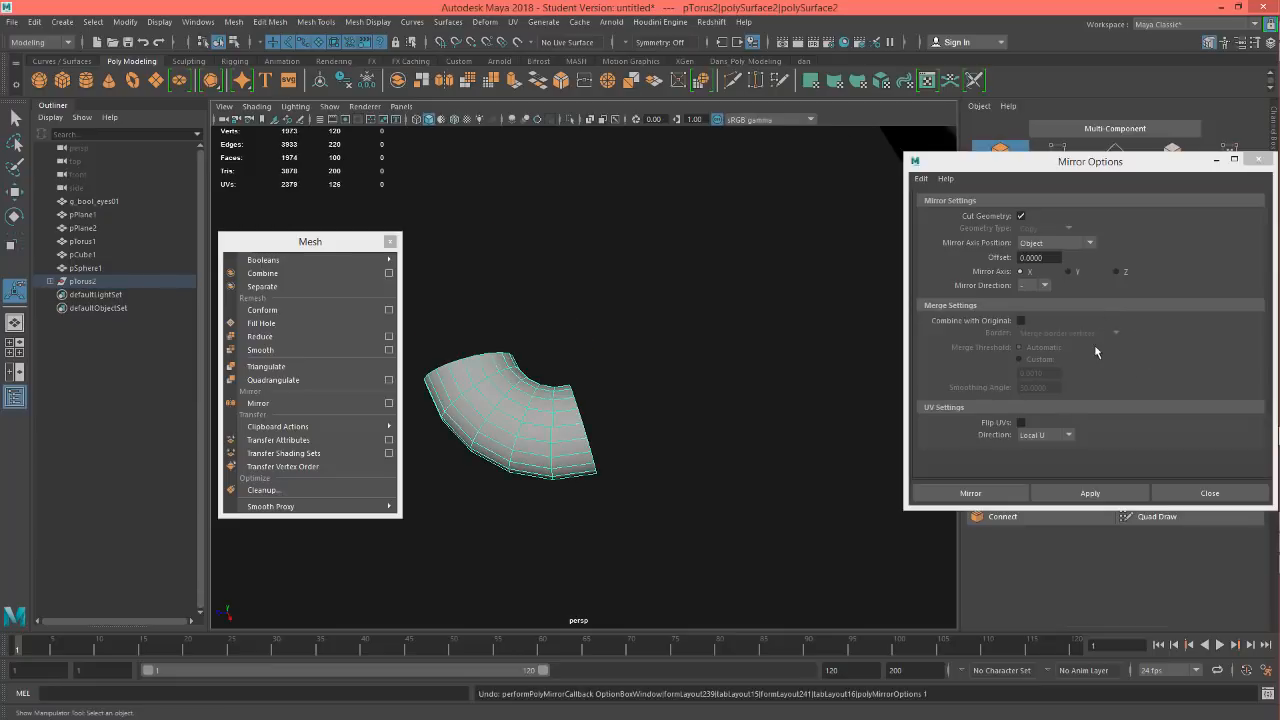
Step: Set the mirror axis position to World and show the viewport grid
{"action": "left_click", "coordinate": [1086, 244]}
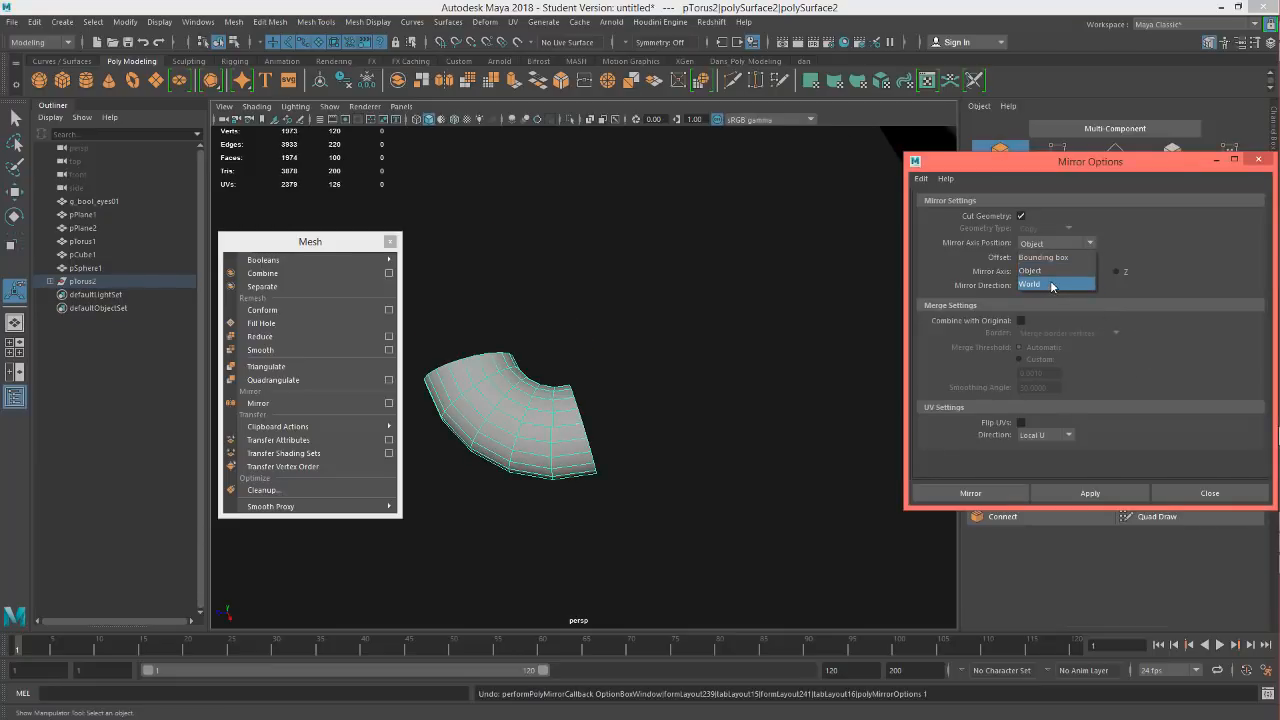
{"action": "left_click", "coordinate": [1055, 284]}
{"action": "left_click_drag", "start_coordinate": [766, 323], "coordinate": [600, 280], "text": "alt"}
{"action": "left_click", "coordinate": [332, 119]}
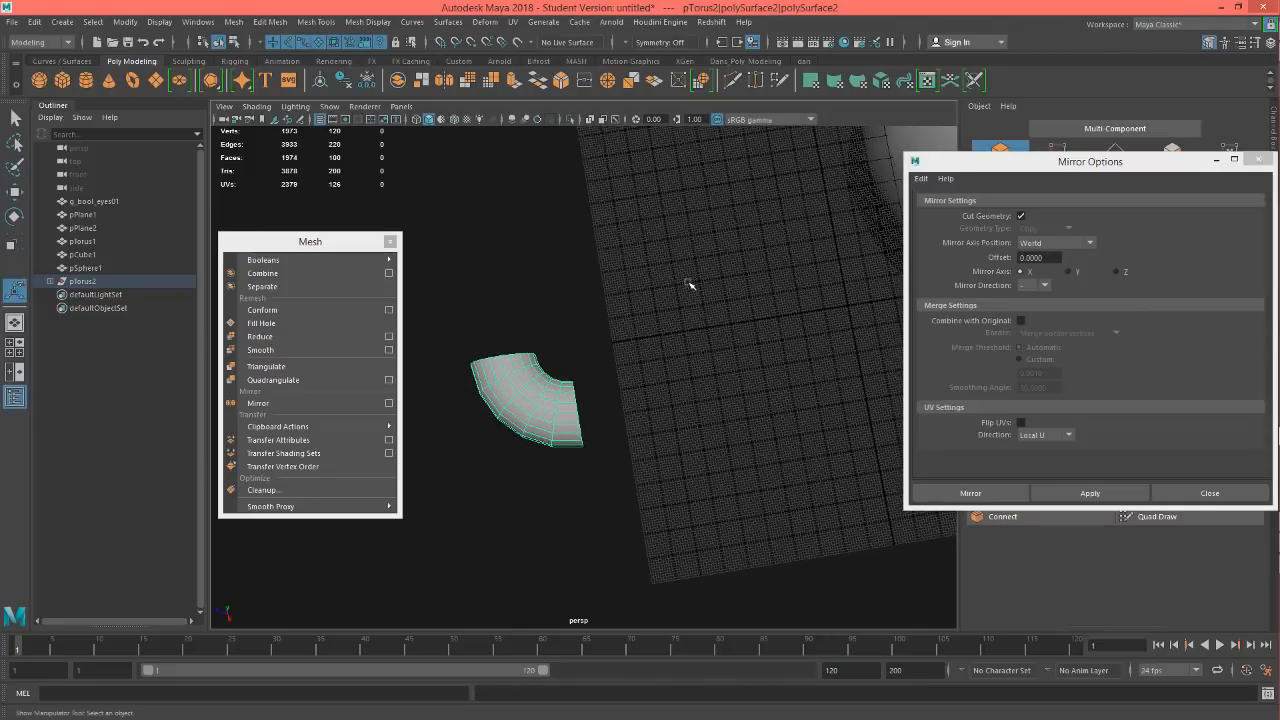
{"action": "left_click_drag", "start_coordinate": [789, 271], "coordinate": [588, 314], "text": "alt"}
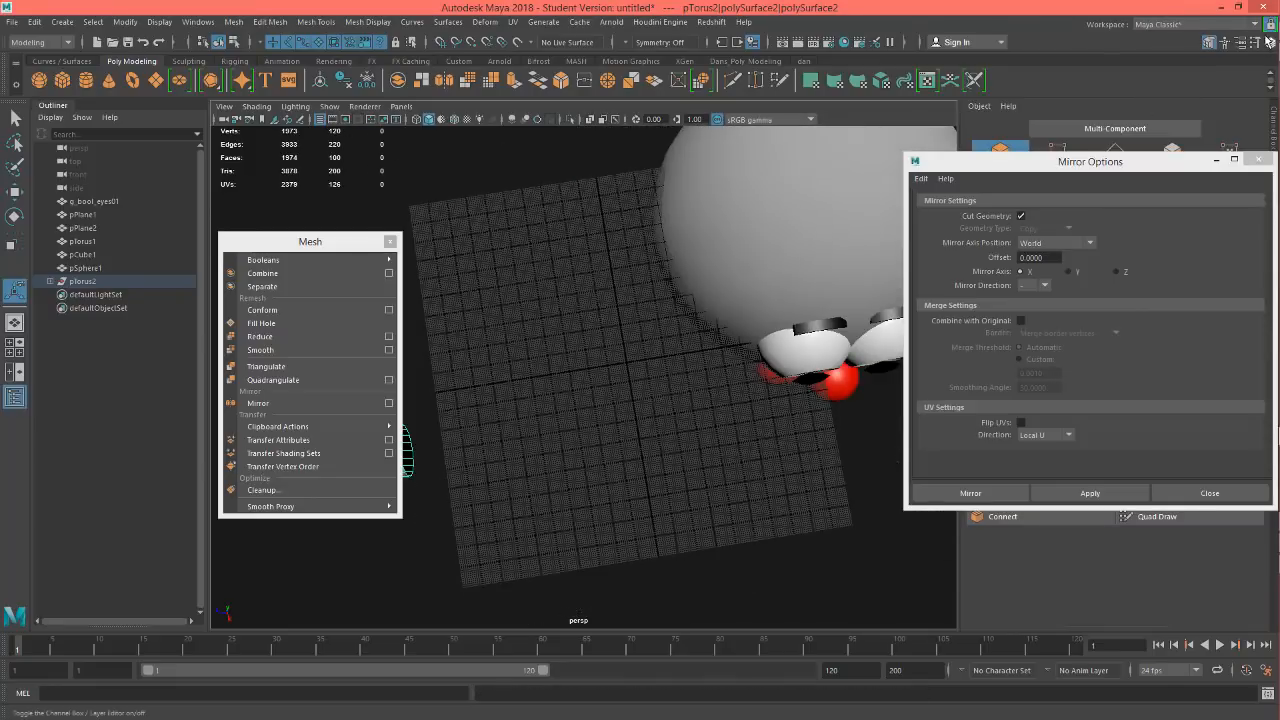
Step: Show the Channel Box and free the view by moving the Mirror Options window aside and closing the floating Mesh menu
{"action": "left_click", "coordinate": [1274, 45]}
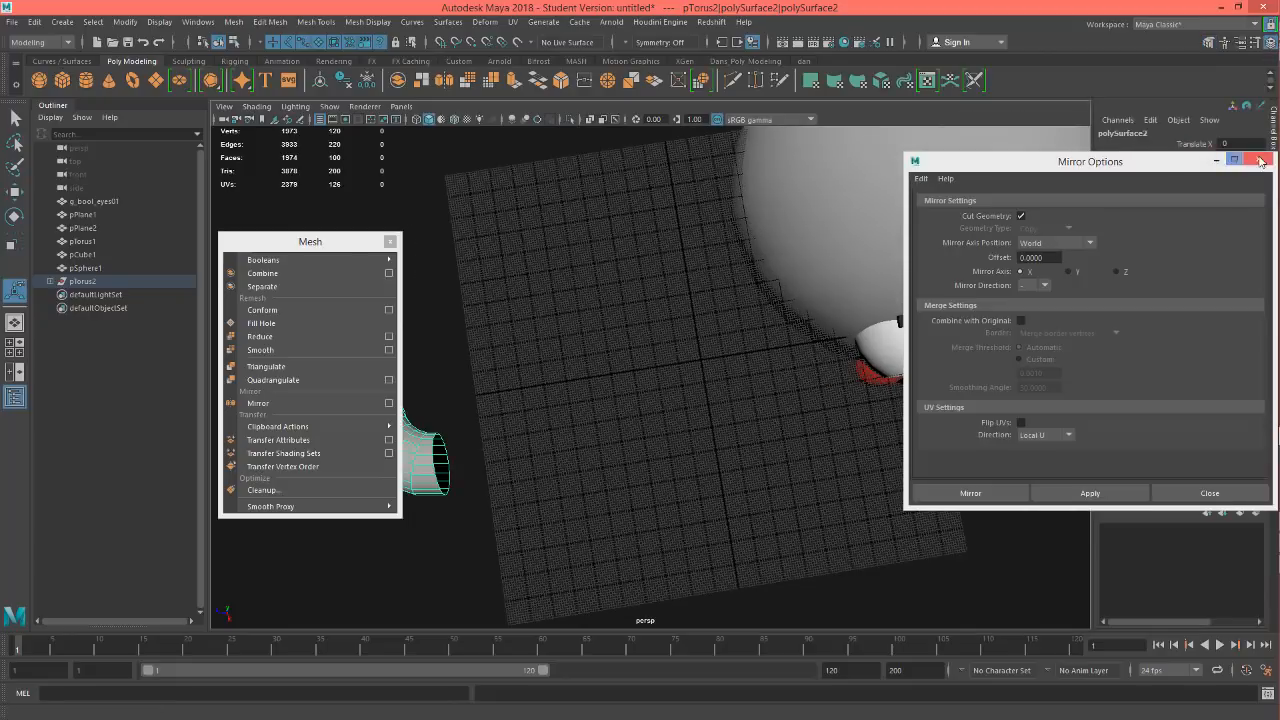
{"action": "left_click_drag", "start_coordinate": [1160, 161], "coordinate": [304, 30]}
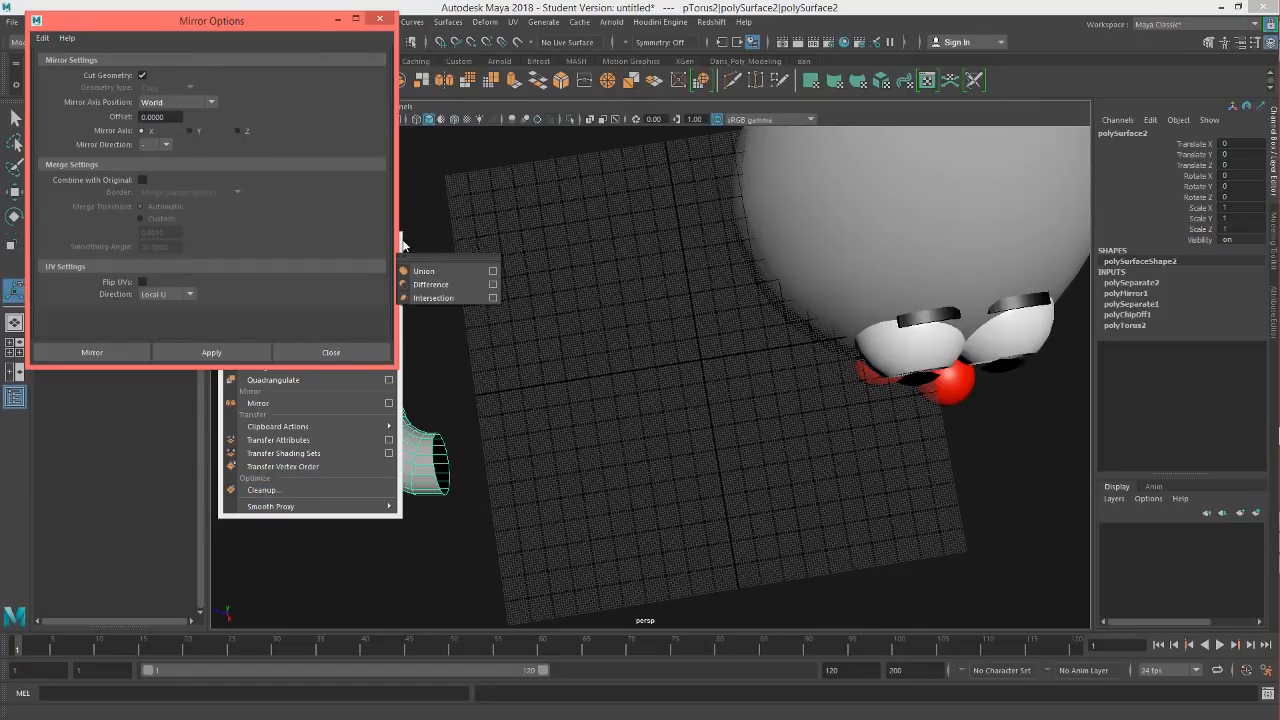
{"action": "left_click", "coordinate": [403, 245]}
{"action": "middle_click_drag", "start_coordinate": [515, 350], "coordinate": [582, 330], "text": "alt"}
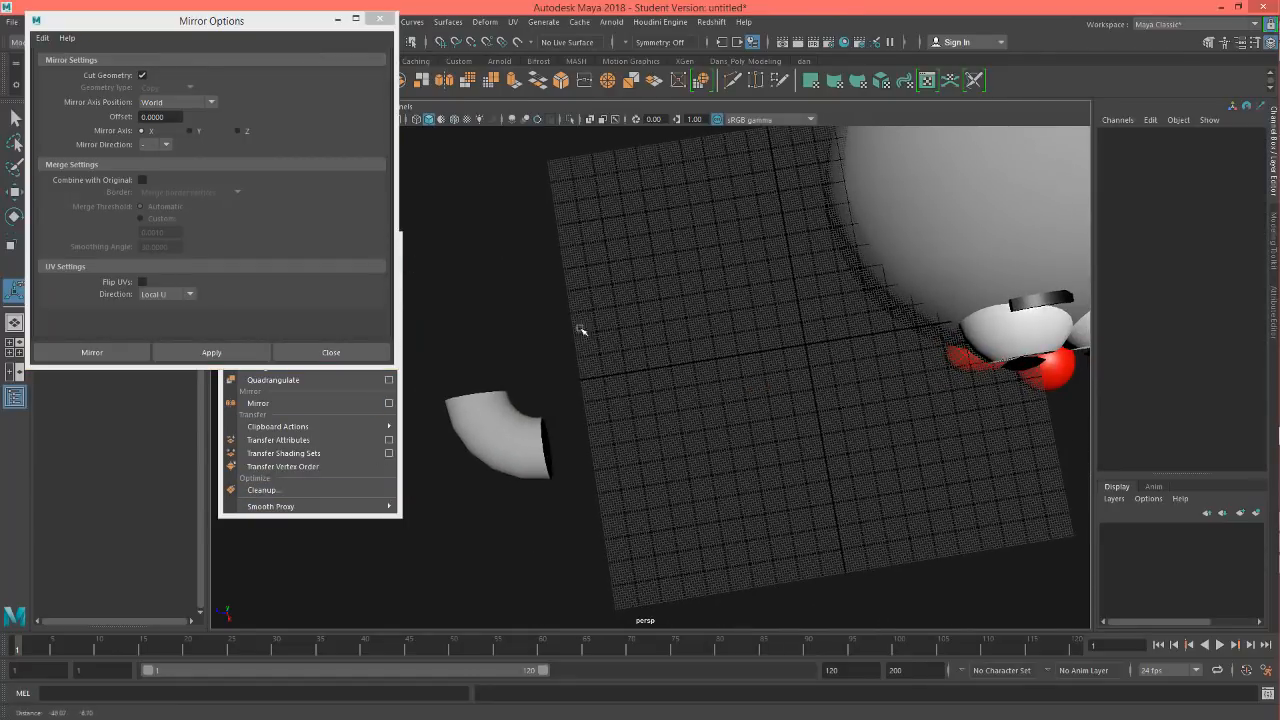
{"action": "left_click_drag", "start_coordinate": [258, 28], "coordinate": [239, 94]}
{"action": "left_click", "coordinate": [390, 243]}
Step: Select the quarter torus and move it with grid snapping so its pivot sits on the world origin
{"action": "left_click", "coordinate": [512, 445]}
{"action": "left_click_drag", "start_coordinate": [624, 468], "coordinate": [648, 440], "text": "alt"}
{"action": "middle_click_drag", "start_coordinate": [648, 440], "coordinate": [694, 440], "text": "alt"}
{"action": "left_click_drag", "start_coordinate": [681, 453], "coordinate": [708, 456], "text": "alt"}
{"action": "right_click_drag", "start_coordinate": [708, 456], "coordinate": [875, 448], "text": "alt"}
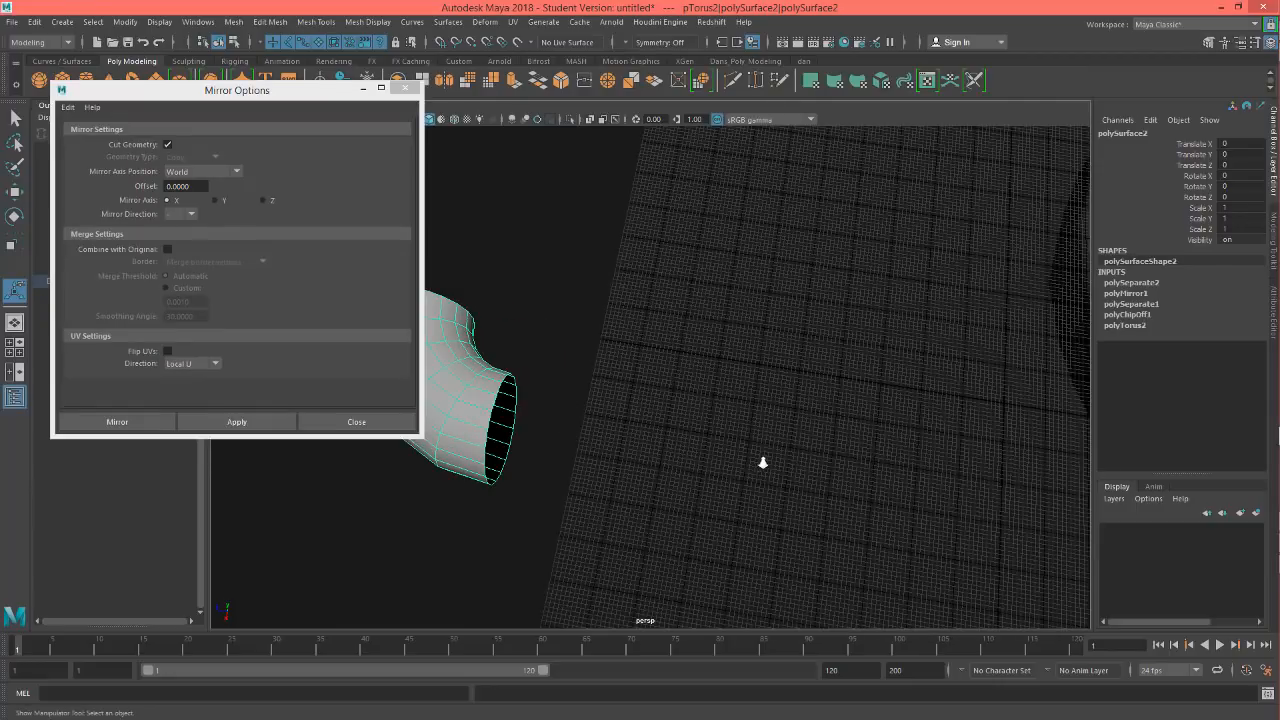
{"action": "left_click_drag", "start_coordinate": [763, 457], "coordinate": [728, 453], "text": "alt"}
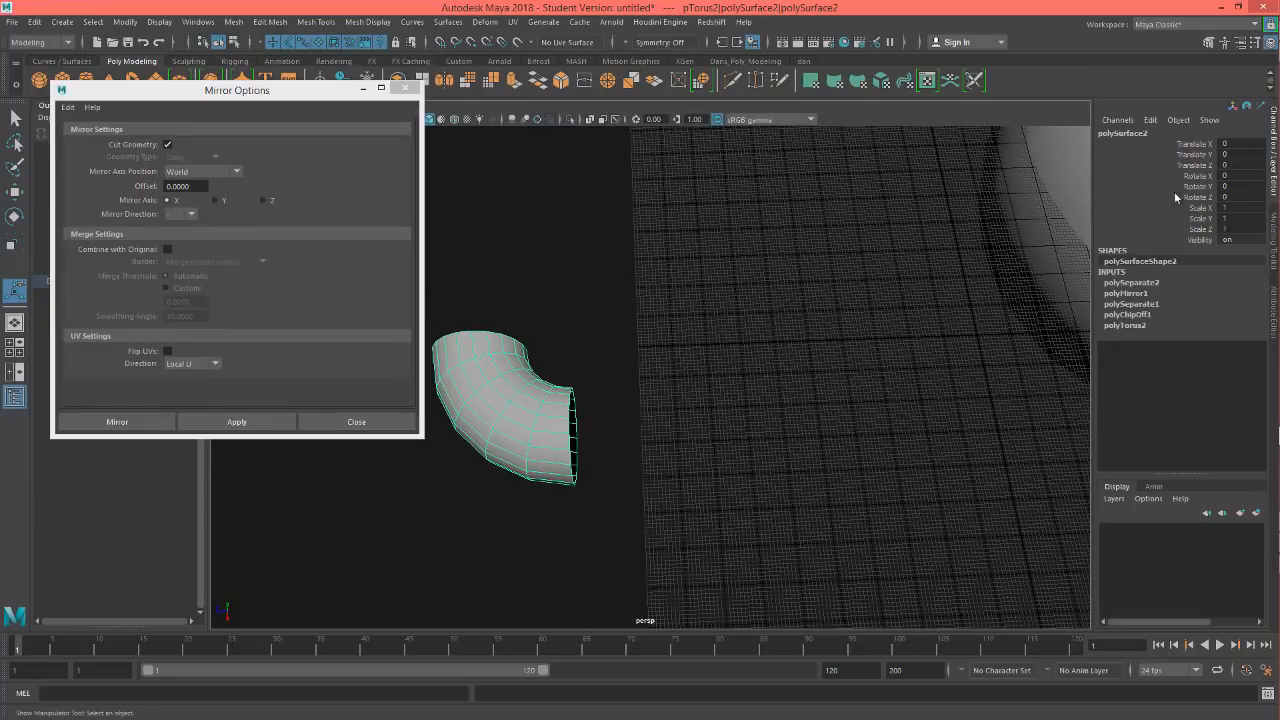
{"action": "scroll", "coordinate": [863, 327], "scroll_direction": "down", "scroll_amount": 6}
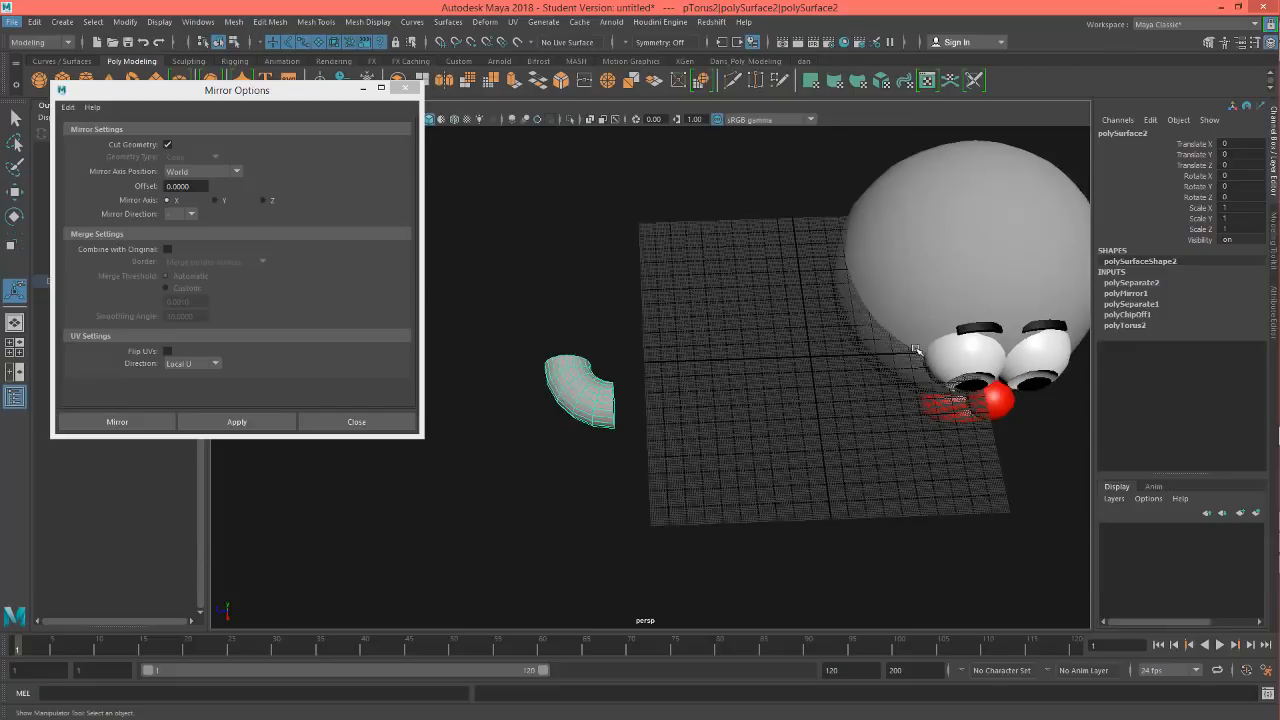
{"action": "left_click_drag", "start_coordinate": [917, 350], "coordinate": [907, 371], "text": "alt"}
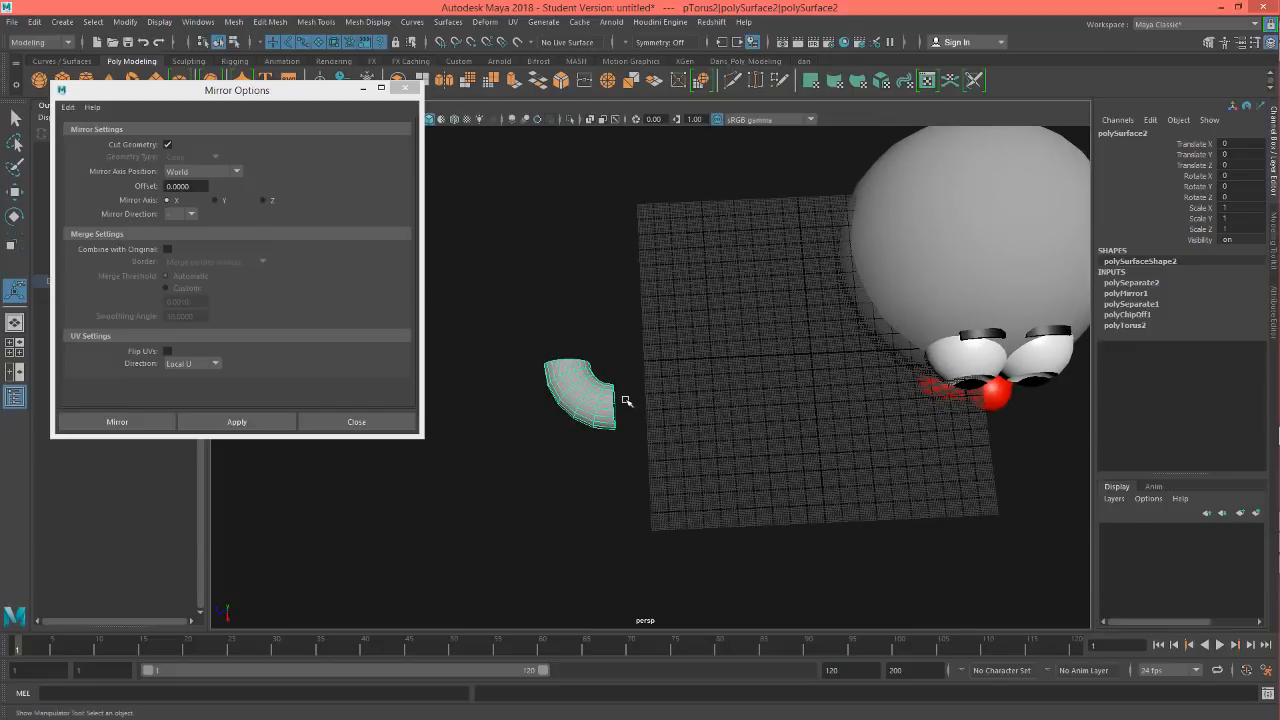
{"action": "key", "text": "w"}
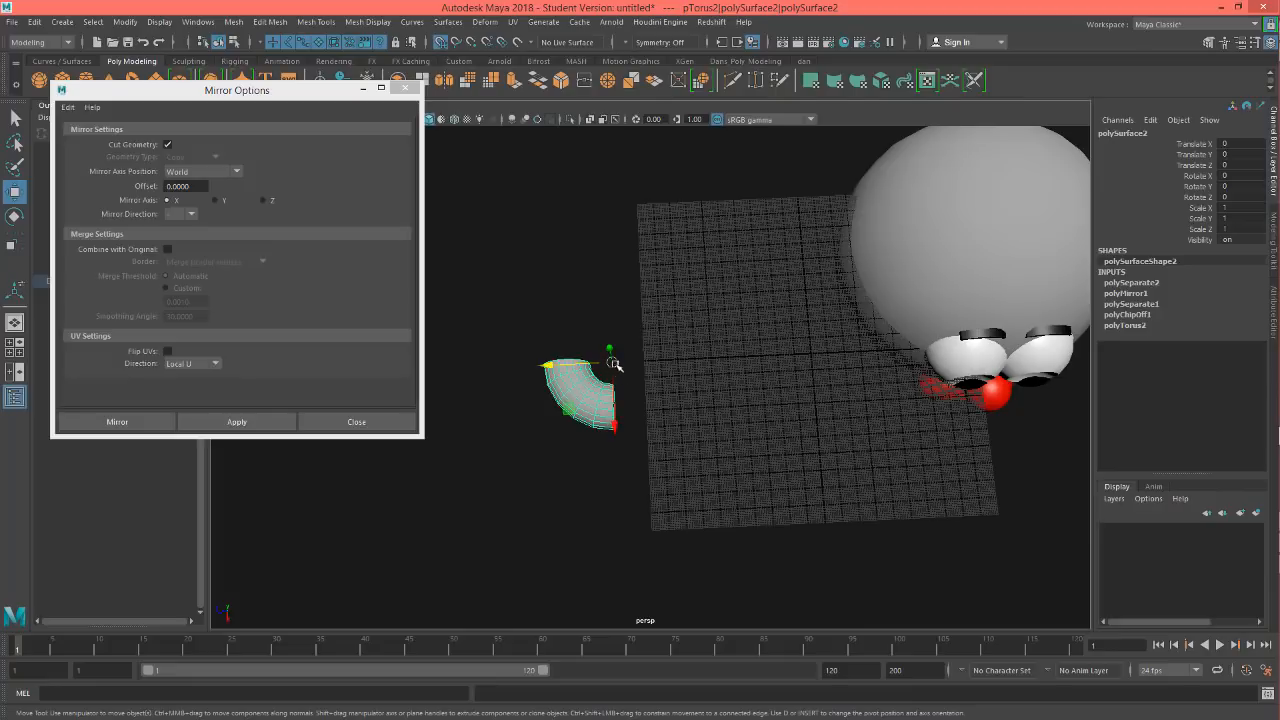
{"action": "left_click_drag", "start_coordinate": [613, 365], "coordinate": [812, 355]}
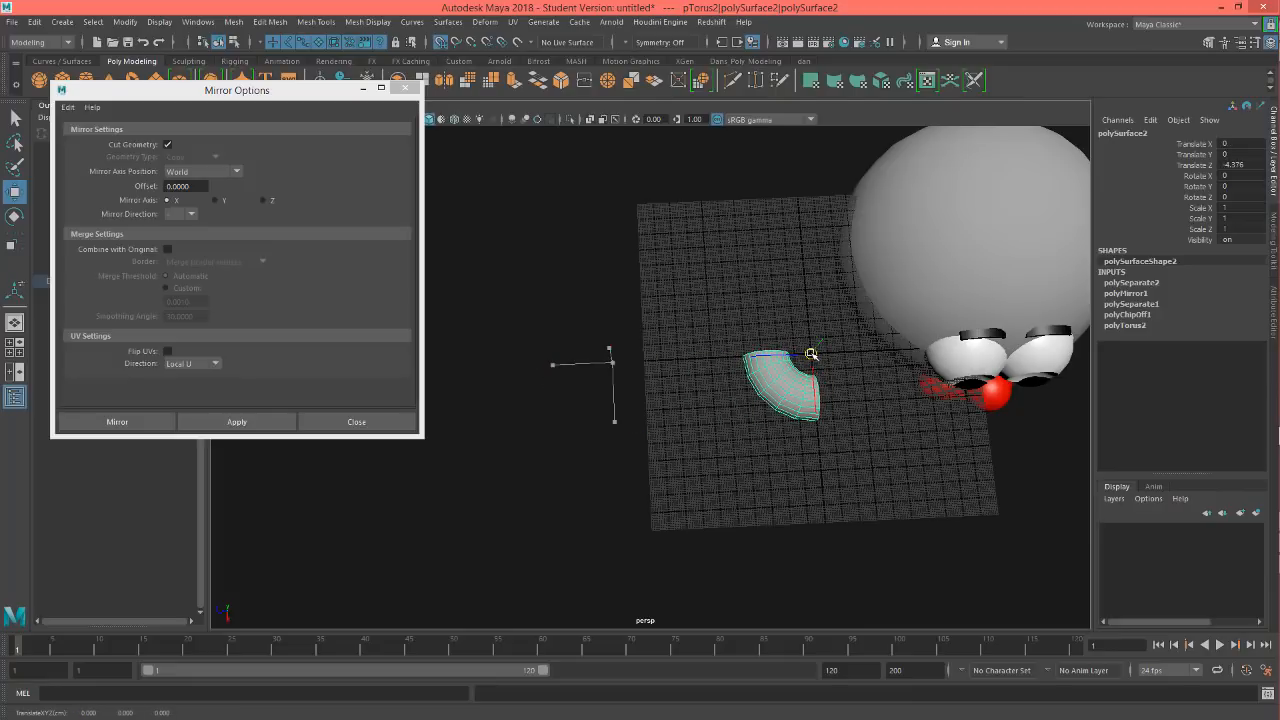
Step: Examine how the quarter torus's pivot lines up with the centre of the grid
{"action": "scroll", "coordinate": [812, 356], "scroll_direction": "up", "scroll_amount": 3}
{"action": "middle_click_drag", "start_coordinate": [900, 384], "coordinate": [711, 403], "text": "alt"}
{"action": "scroll", "coordinate": [548, 402], "scroll_direction": "up", "scroll_amount": 4}
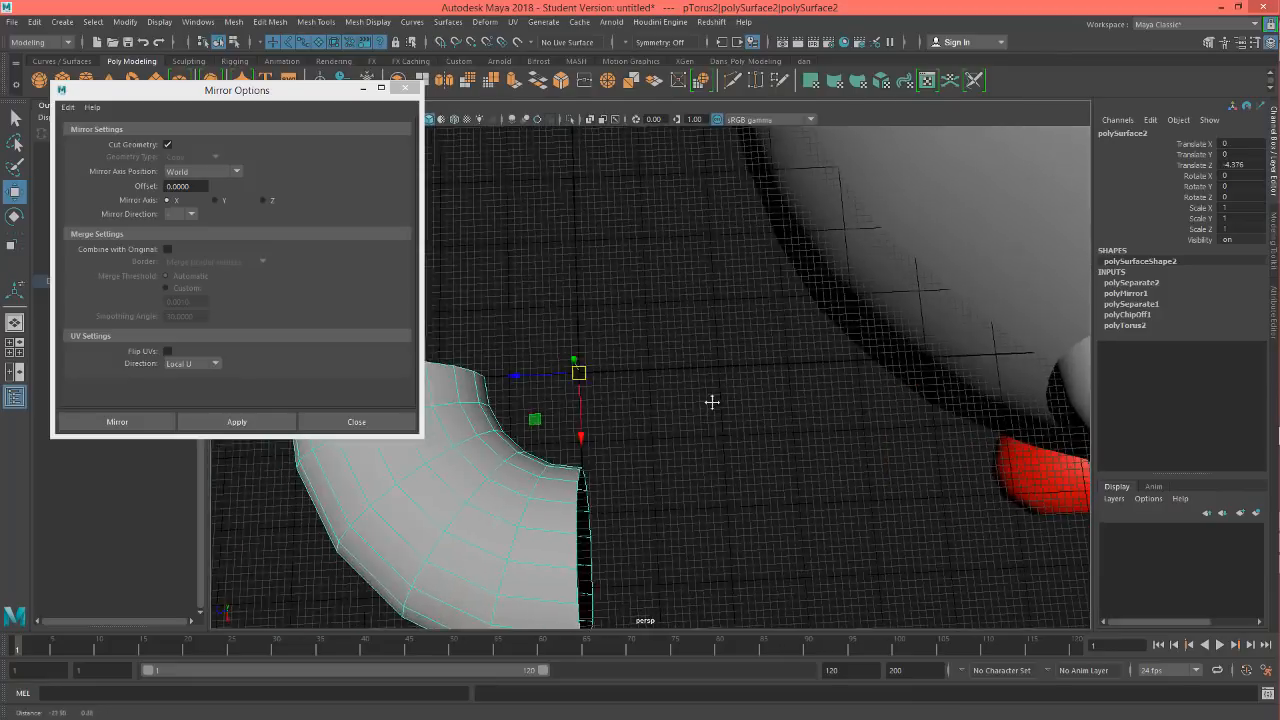
{"action": "scroll", "coordinate": [511, 390], "scroll_direction": "up", "scroll_amount": 3}
{"action": "middle_click_drag", "start_coordinate": [605, 398], "coordinate": [715, 410], "text": "alt"}
{"action": "scroll", "coordinate": [638, 398], "scroll_direction": "up", "scroll_amount": 4}
{"action": "scroll", "coordinate": [751, 411], "scroll_direction": "down", "scroll_amount": 6}
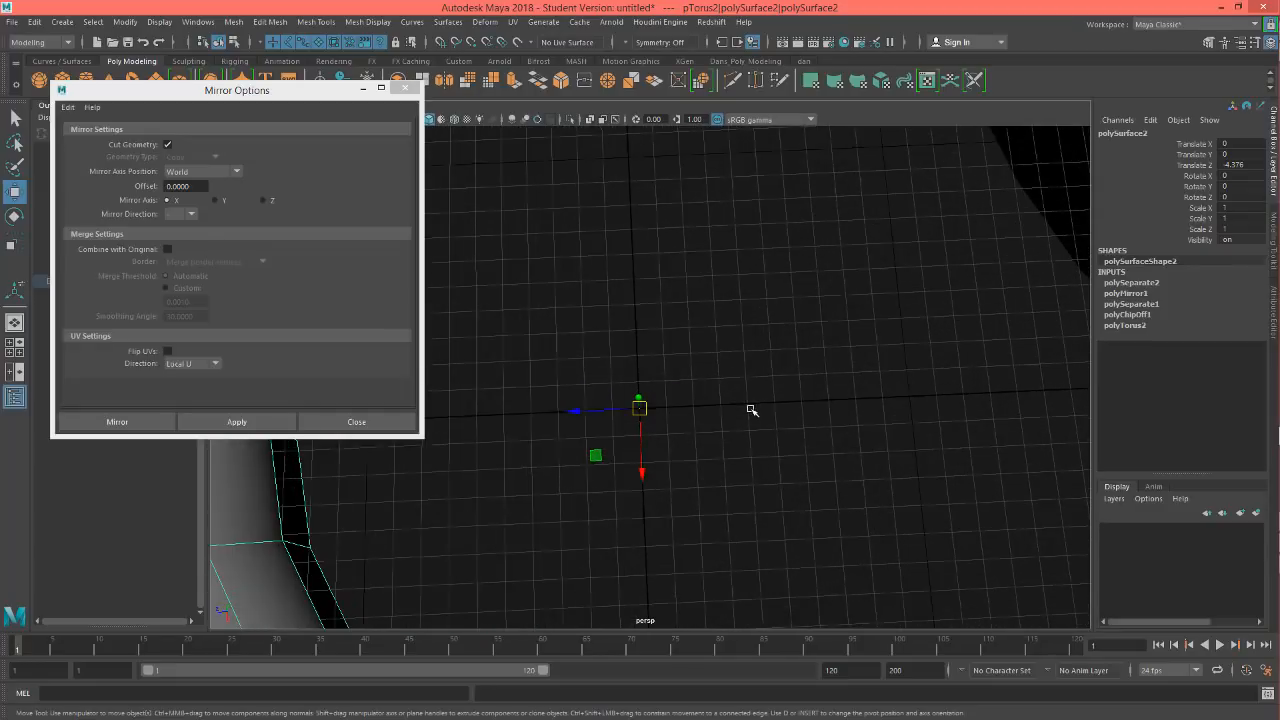
{"action": "left_click_drag", "start_coordinate": [749, 409], "coordinate": [719, 448], "text": "alt"}
{"action": "scroll", "coordinate": [731, 466], "scroll_direction": "down", "scroll_amount": 3}
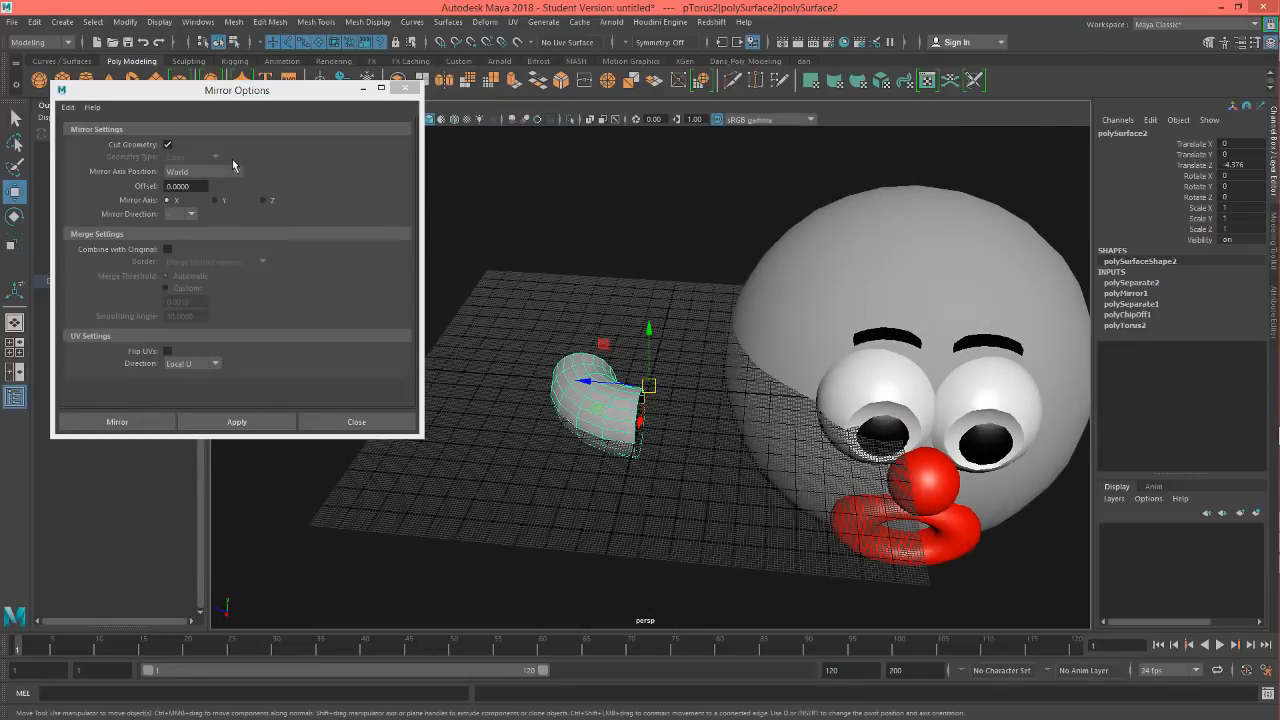
Step: Mirror the quarter torus along X about the world origin, inspect it from several angles, and undo the mirror
{"action": "left_click", "coordinate": [237, 421]}
{"action": "left_click_drag", "start_coordinate": [655, 520], "coordinate": [663, 569], "text": "alt"}
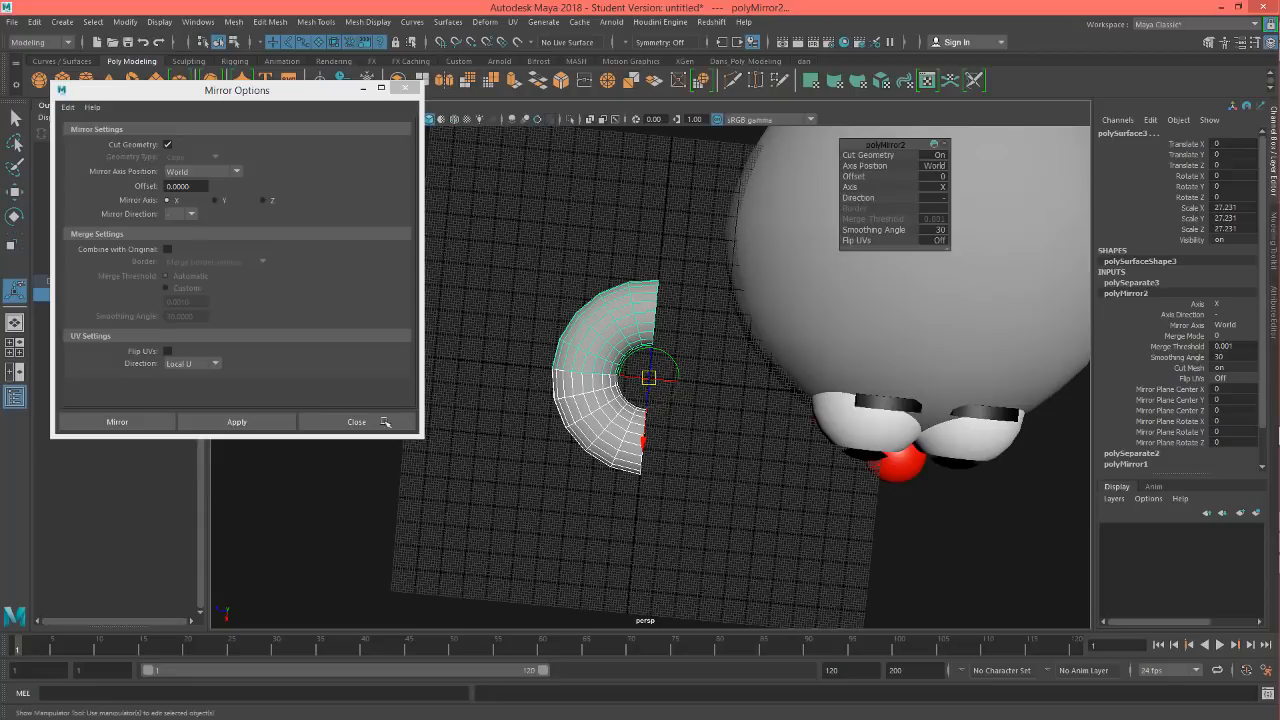
{"action": "left_click_drag", "start_coordinate": [697, 505], "coordinate": [691, 469], "text": "alt"}
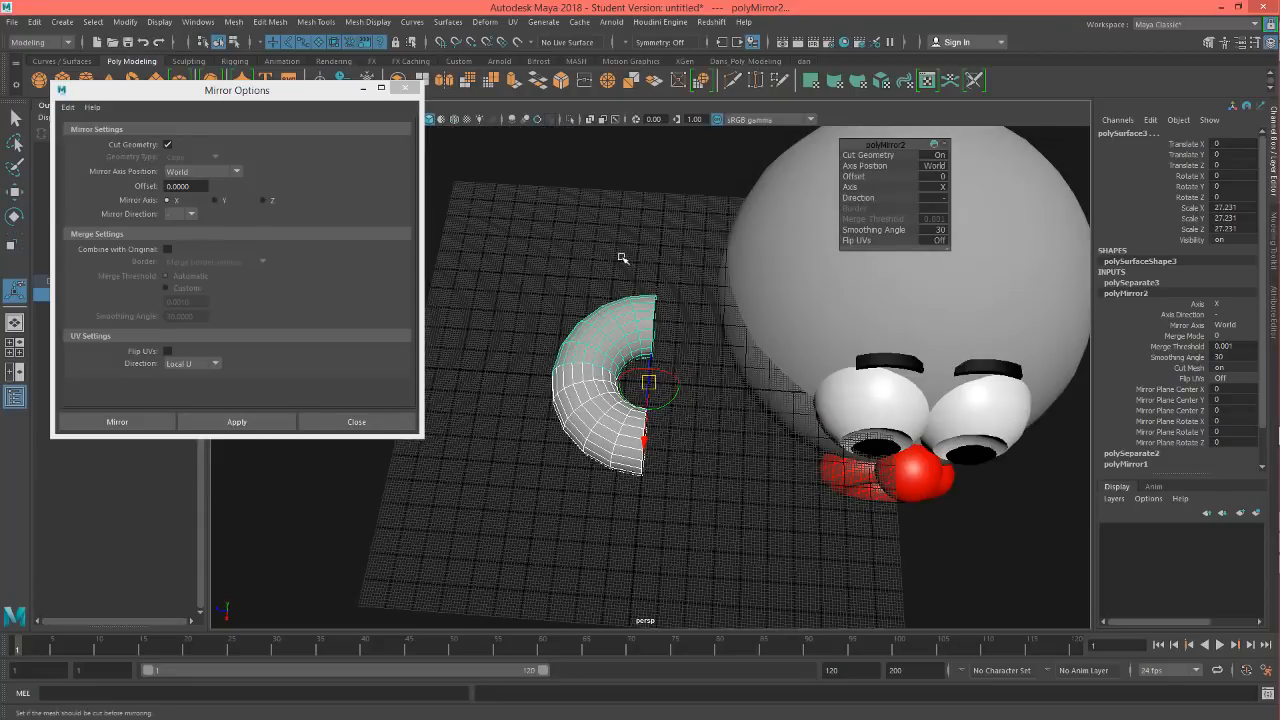
{"action": "left_click_drag", "start_coordinate": [687, 555], "coordinate": [691, 523], "text": "alt"}
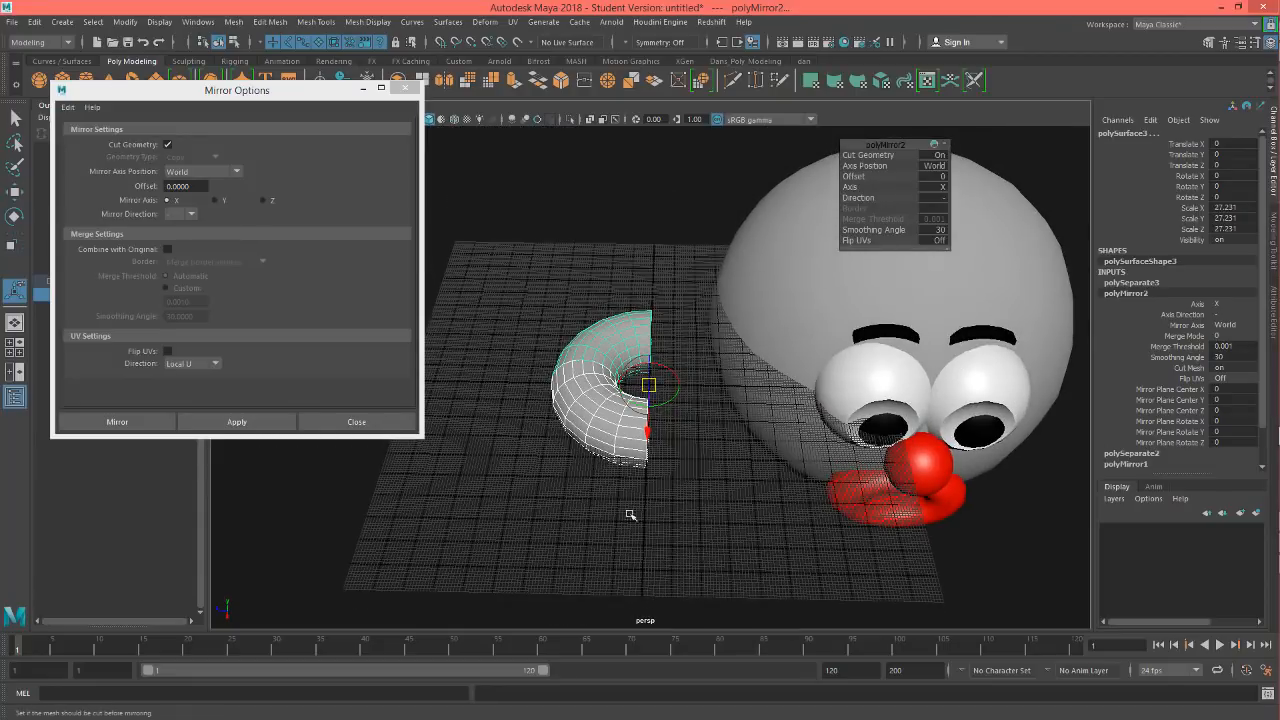
{"action": "key", "text": "ctrl+z"}
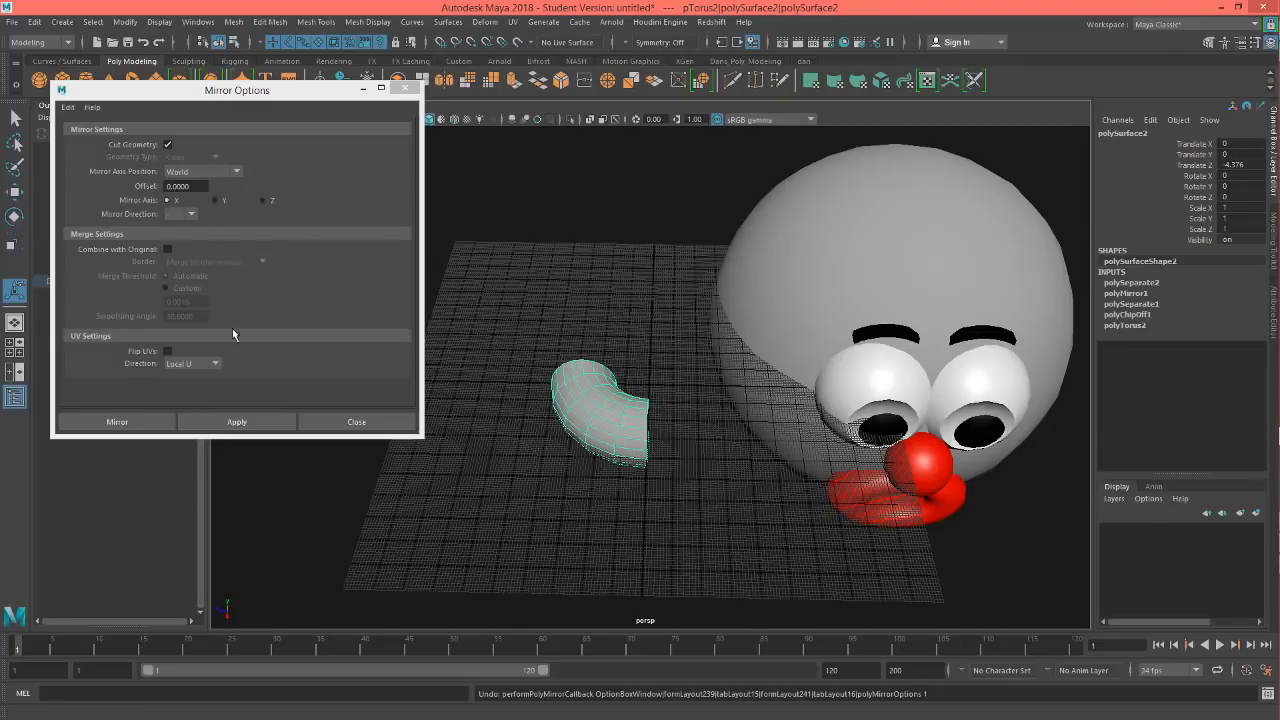
Step: Set the mirror axis to Y, mirror the quarter torus about the world origin, and view it from the side
{"action": "left_click", "coordinate": [215, 200]}
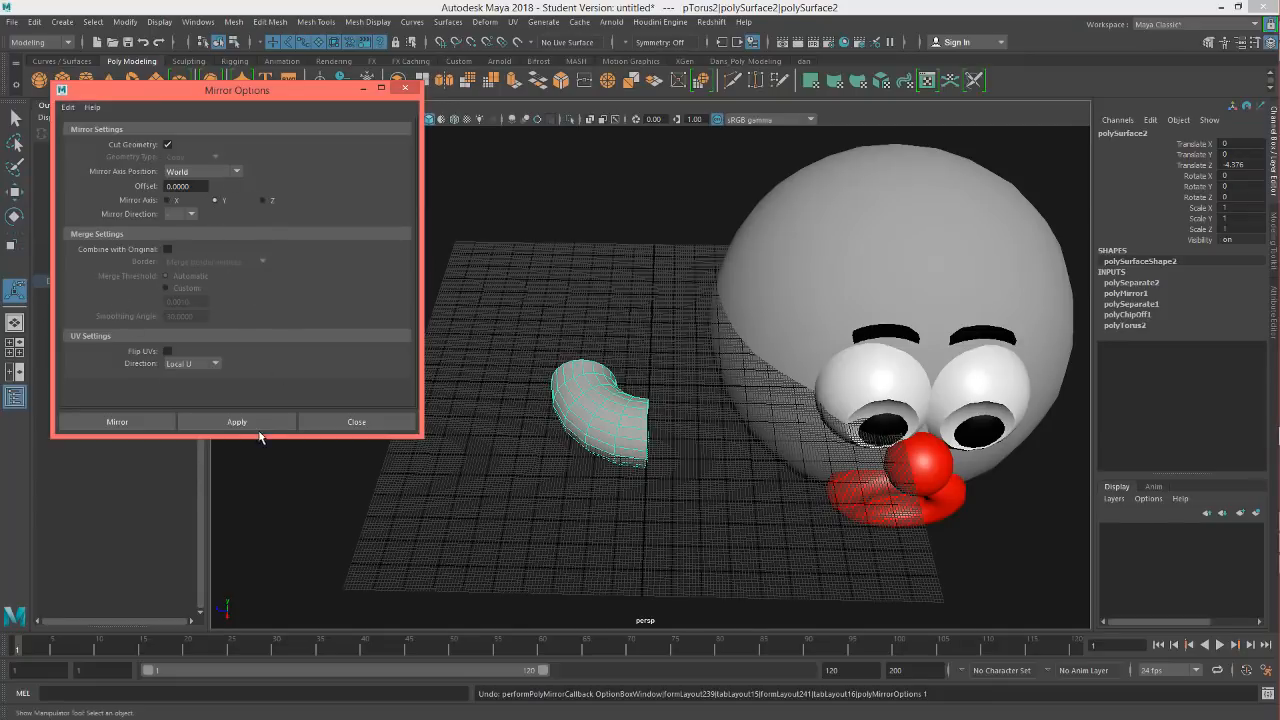
{"action": "left_click", "coordinate": [262, 423]}
{"action": "left_click_drag", "start_coordinate": [627, 483], "coordinate": [636, 440], "text": "alt"}
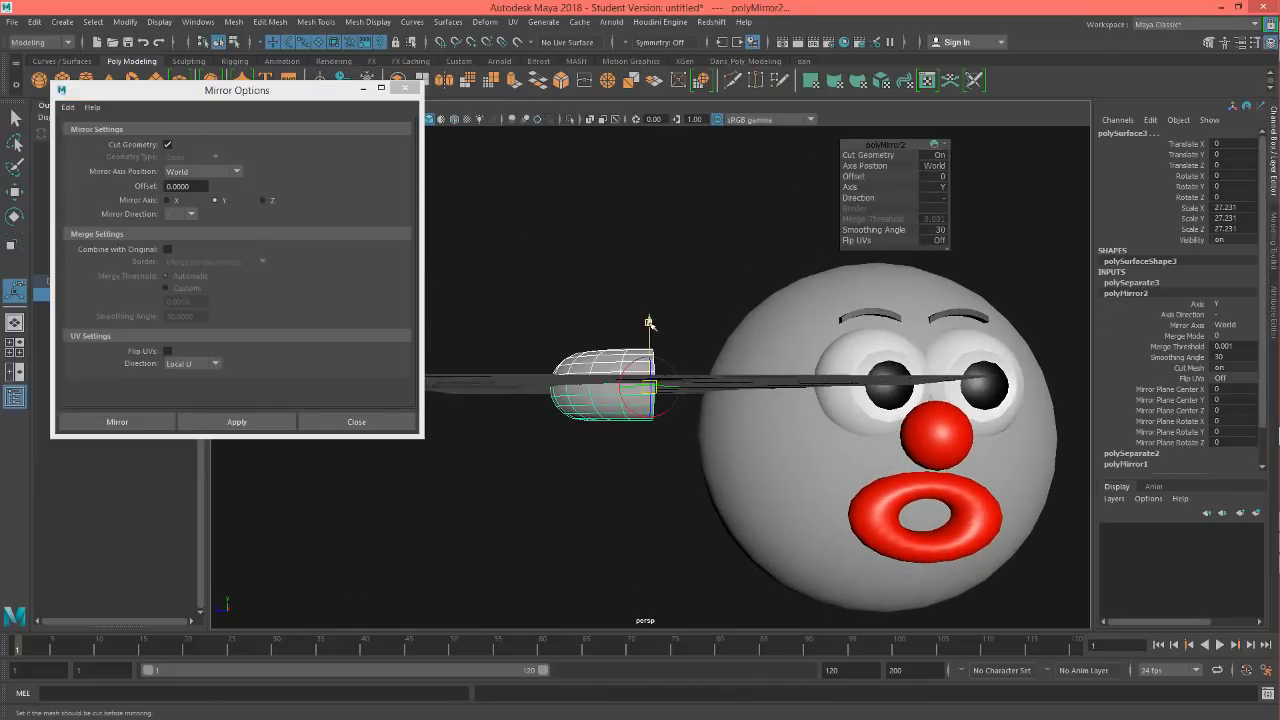
Step: Undo the uncombined mirror, turn on Combine with Original, and mirror the quarter torus along Y about the world axis
{"action": "middle_click_drag", "start_coordinate": [529, 481], "coordinate": [516, 488], "text": "alt"}
{"action": "key", "text": "ctrl+z"}
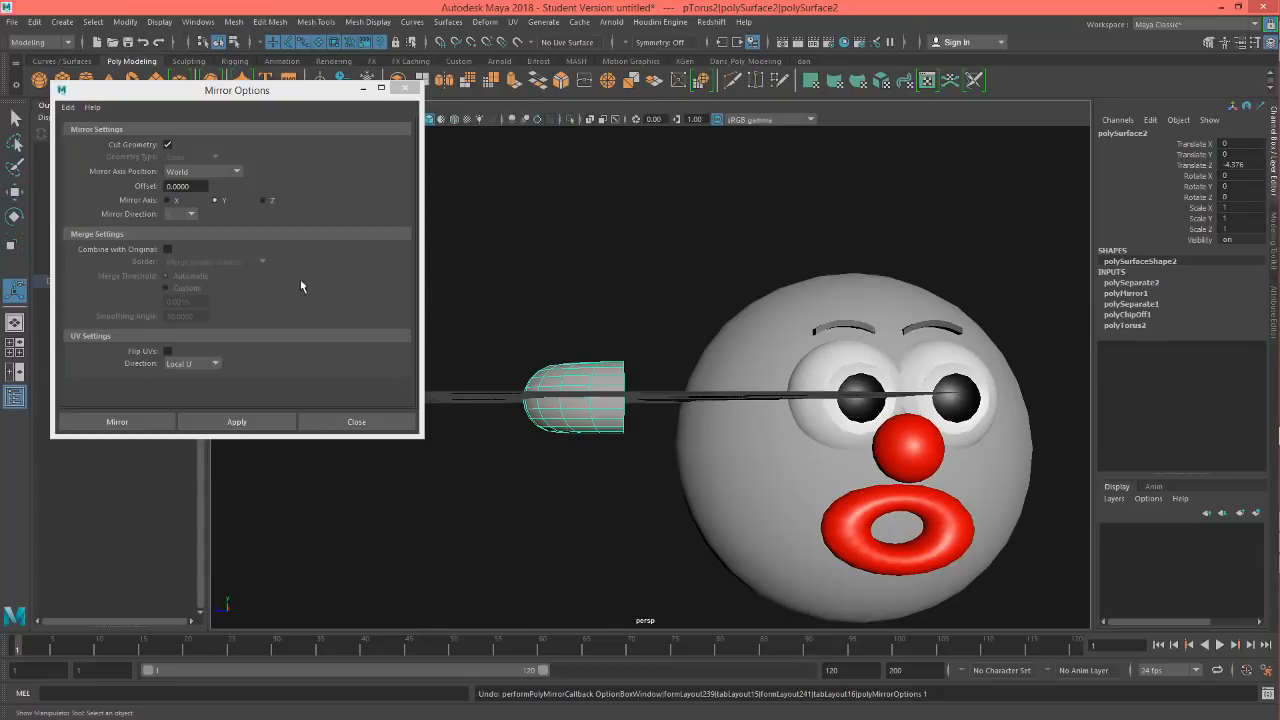
{"action": "left_click", "coordinate": [163, 255]}
{"action": "left_click", "coordinate": [167, 250]}
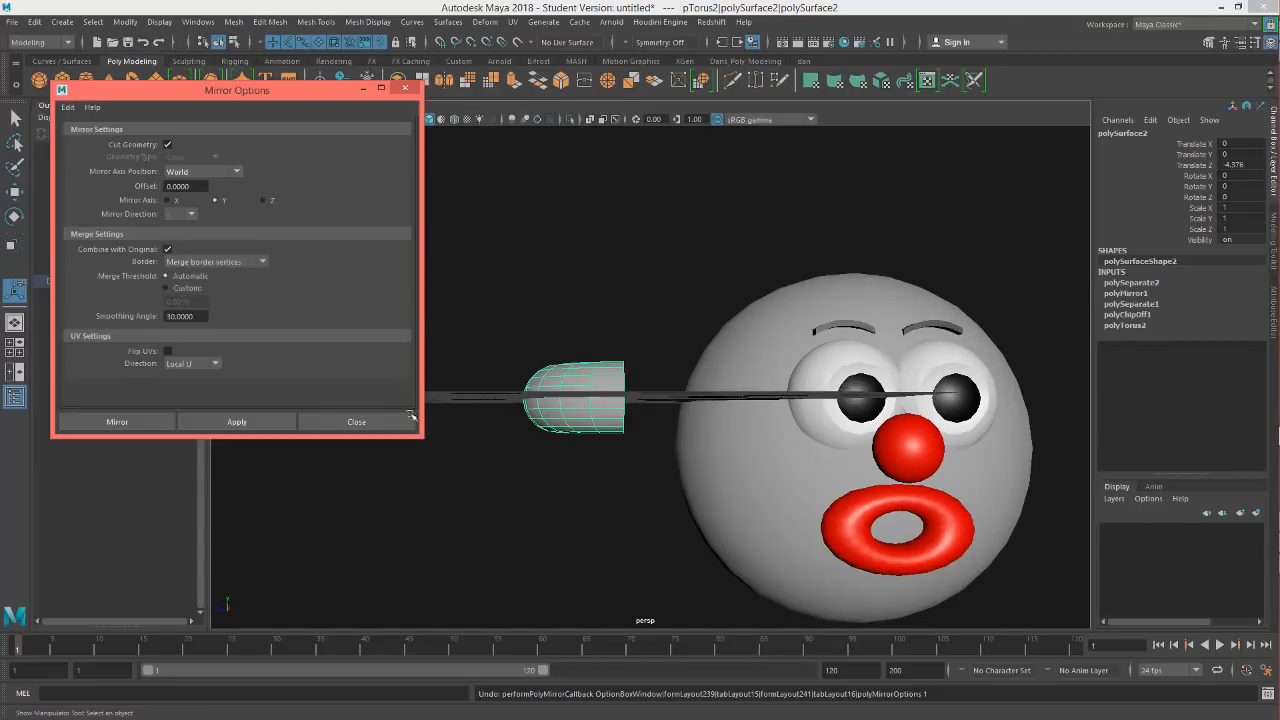
{"action": "left_click", "coordinate": [271, 422]}
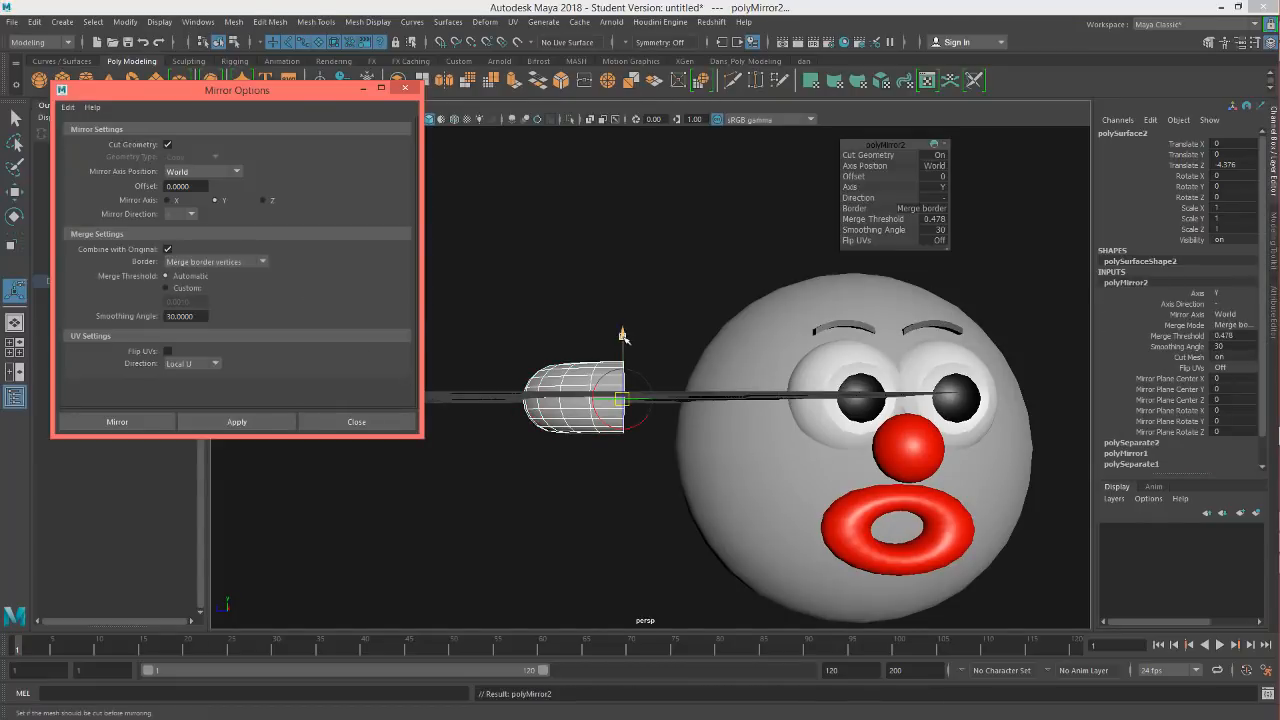
Step: Try shifting the mirror plane slightly, view the combined mesh from above, and undo the mirror
{"action": "mouse_move", "coordinate": [622, 333]}
{"action": "left_mouse_down"}
{"action": "mouse_move", "coordinate": [627, 366]}
{"action": "mouse_move", "coordinate": [630, 352]}
{"action": "left_mouse_up"}
{"action": "left_click_drag", "start_coordinate": [623, 289], "coordinate": [420, 332], "text": "alt"}
{"action": "key", "text": "ctrl+z"}
{"action": "key", "text": "ctrl+z"}
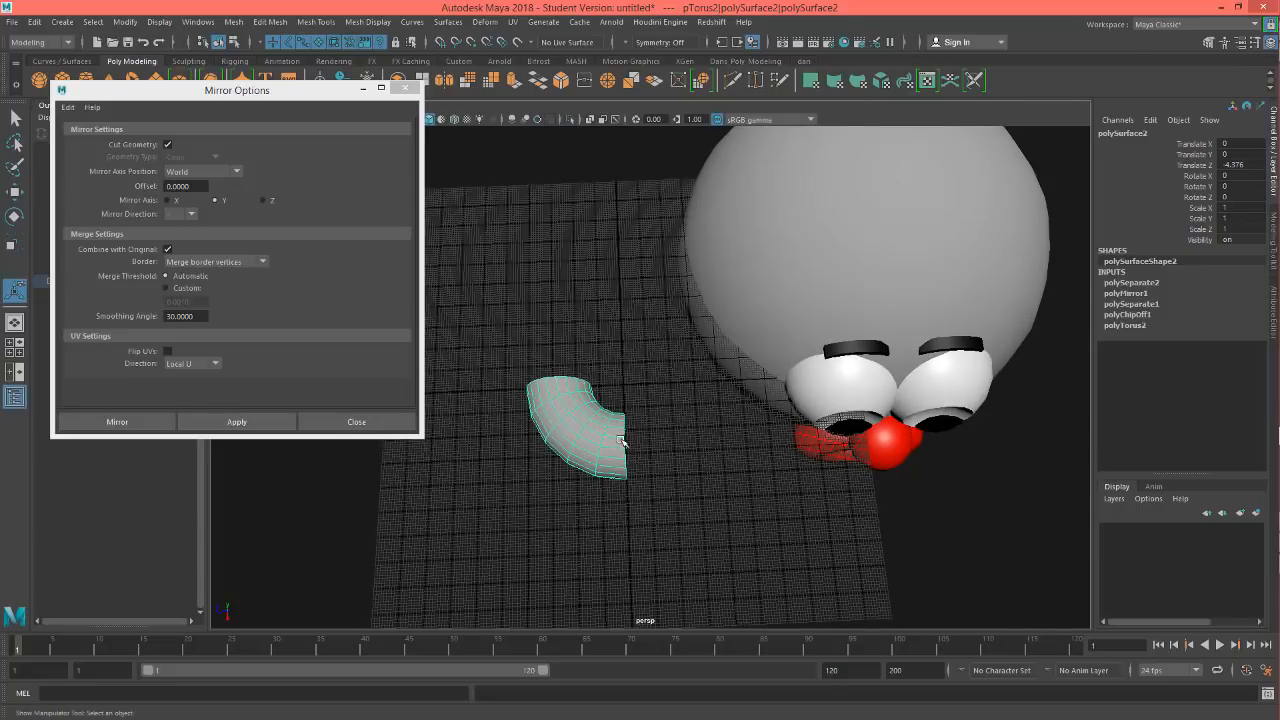
Step: Repeat the combined Y mirror on the quarter torus at the world origin after viewing it from several angles
{"action": "left_click_drag", "start_coordinate": [621, 441], "coordinate": [555, 366], "text": "alt"}
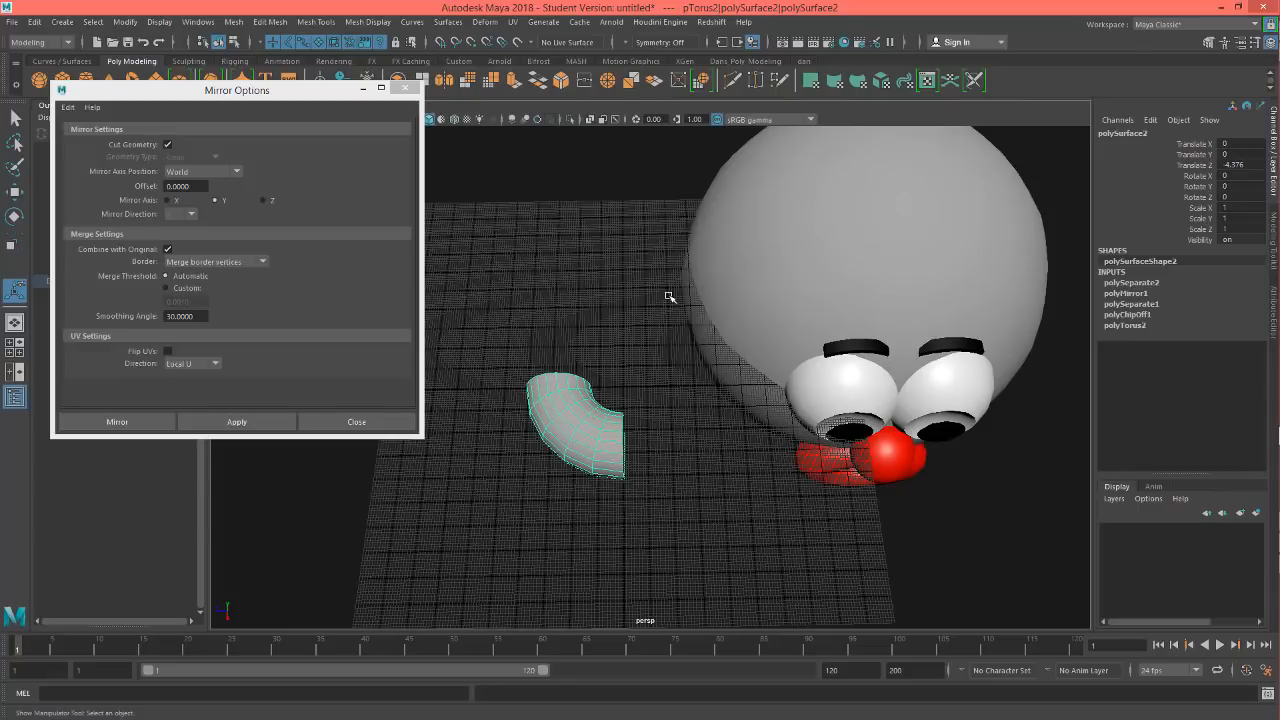
{"action": "left_click_drag", "start_coordinate": [516, 430], "coordinate": [532, 406], "text": "alt"}
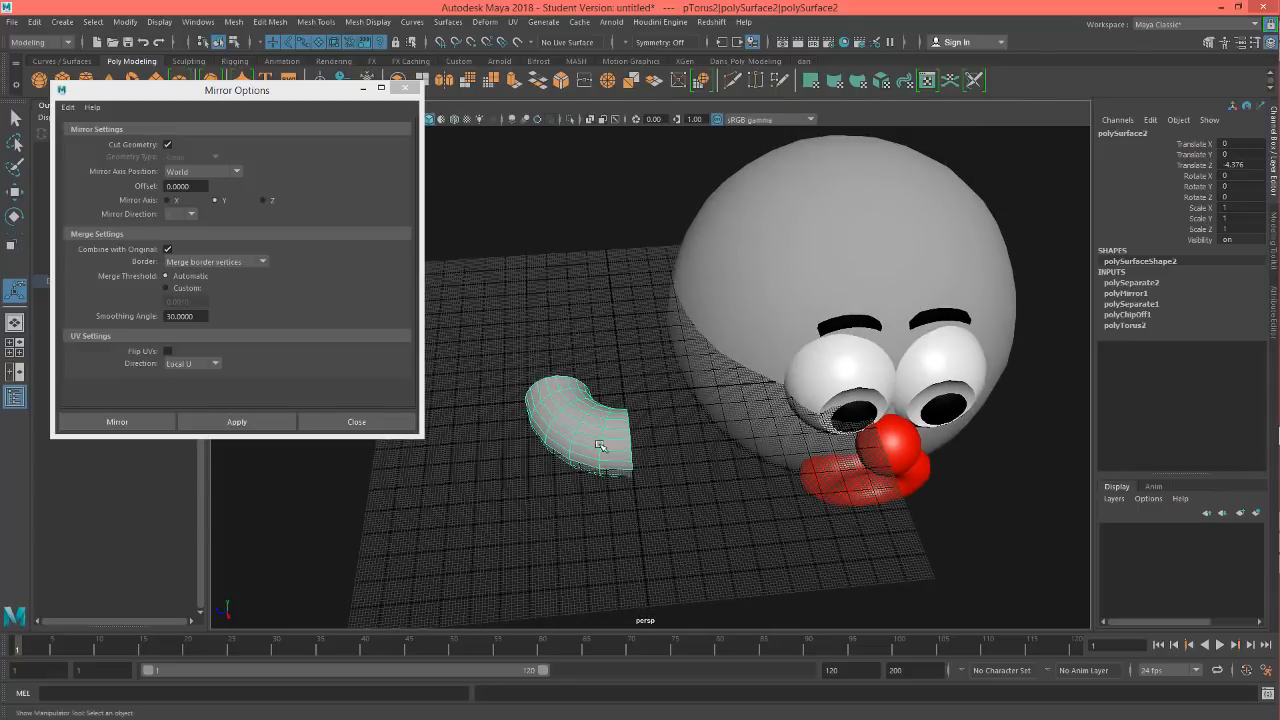
{"action": "left_click_drag", "start_coordinate": [625, 362], "coordinate": [600, 405], "text": "alt"}
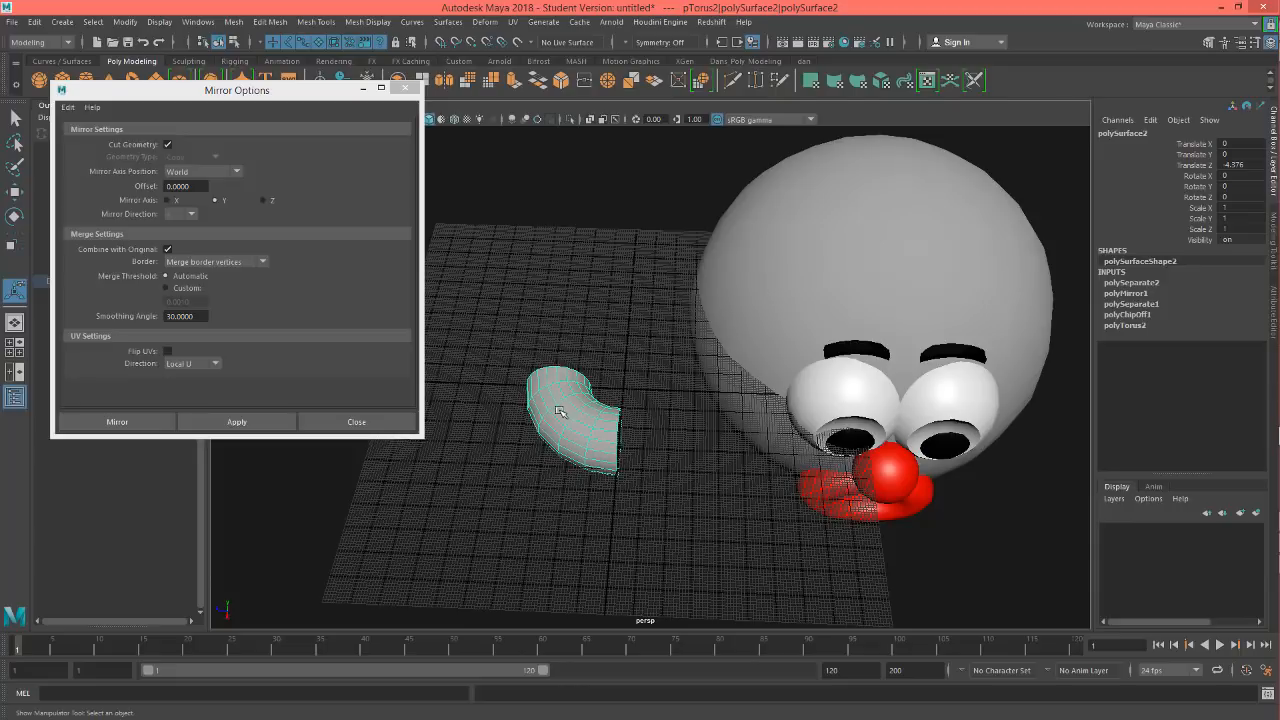
{"action": "left_click_drag", "start_coordinate": [562, 412], "coordinate": [655, 424], "text": "alt"}
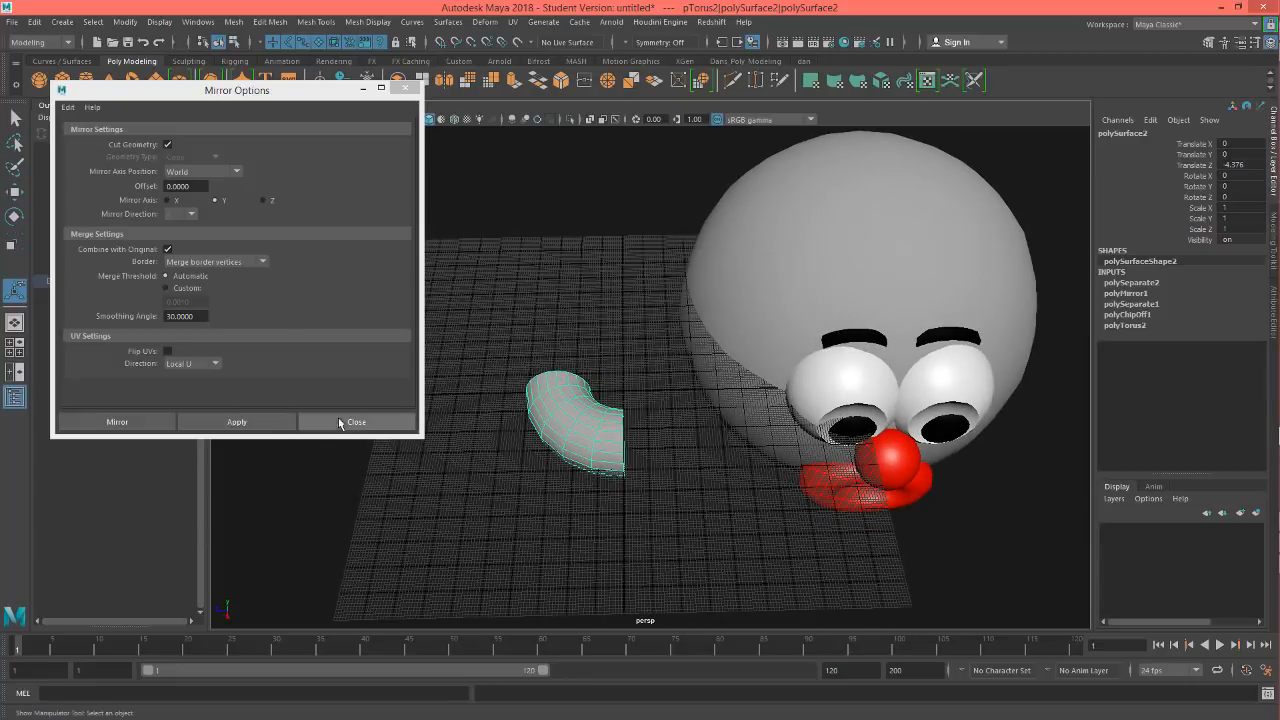
{"action": "left_click_drag", "start_coordinate": [616, 386], "coordinate": [651, 427], "text": "alt"}
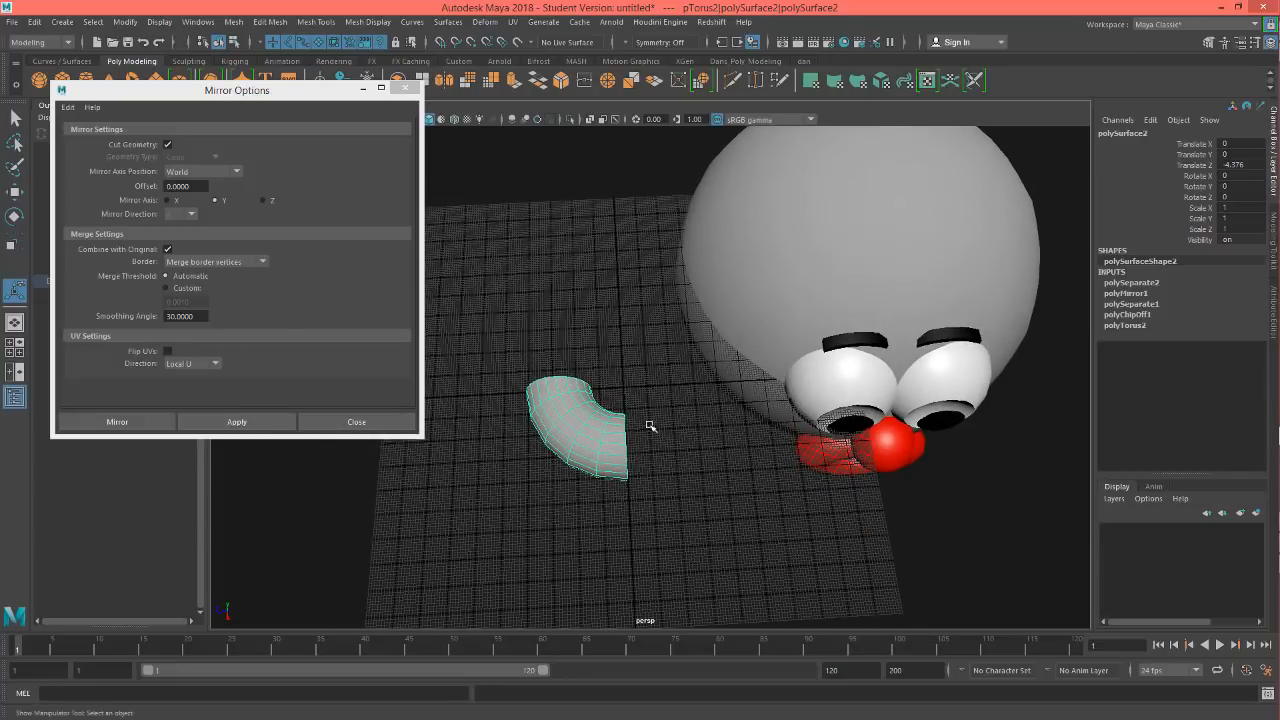
{"action": "left_click", "coordinate": [236, 420]}
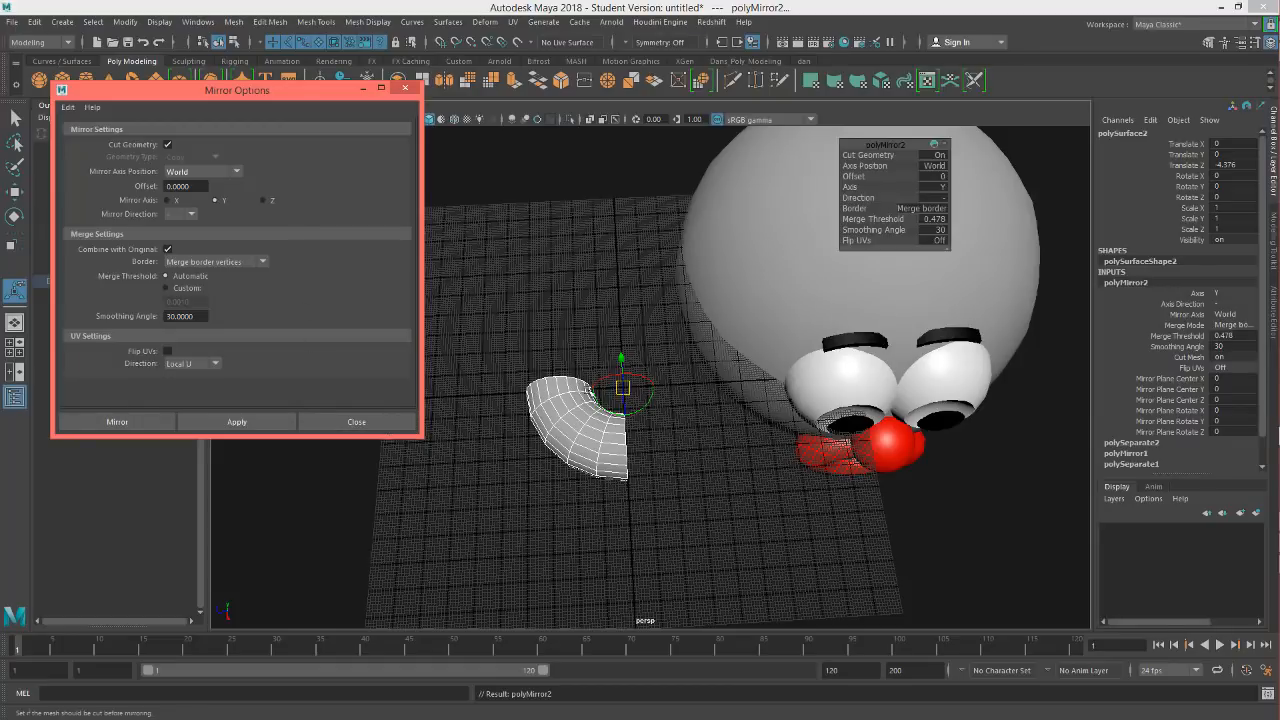
Step: Undo the mirror and the move to the origin, and mirror the quarter torus along X with Combine with Original on
{"action": "key", "text": "ctrl+z"}
{"action": "key", "text": "ctrl+z"}
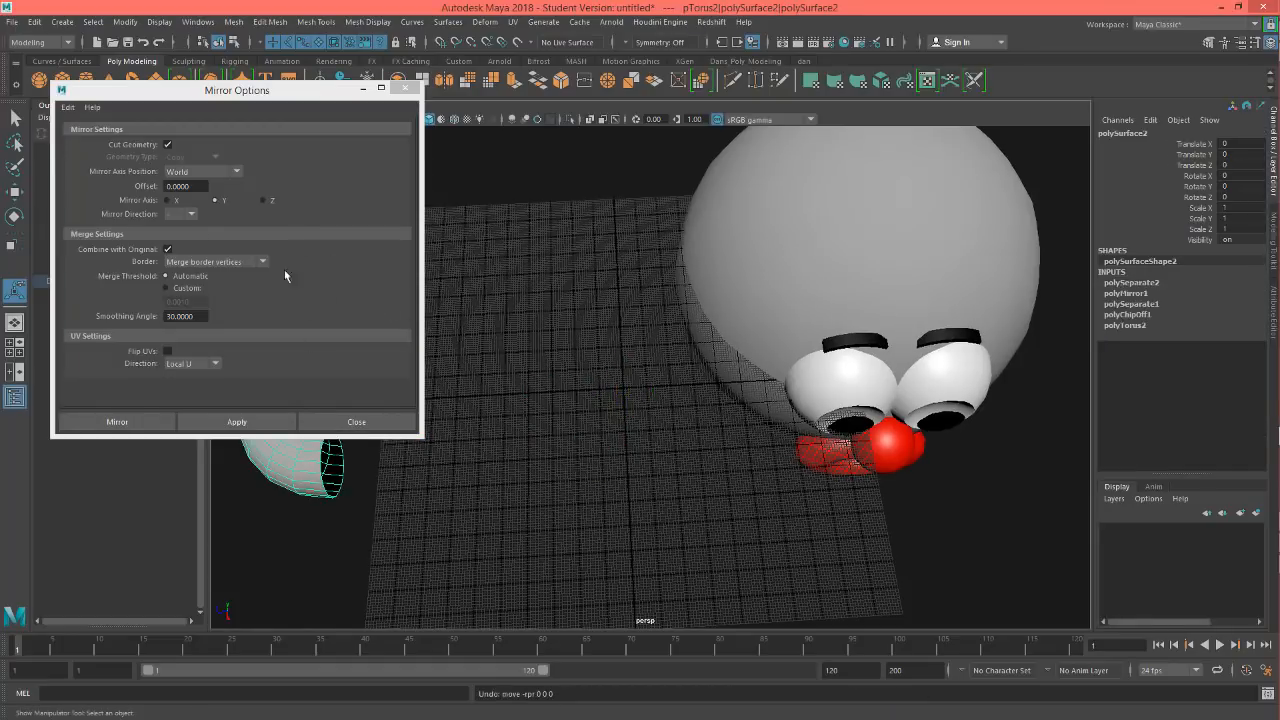
{"action": "left_click", "coordinate": [168, 203]}
{"action": "left_click", "coordinate": [274, 421]}
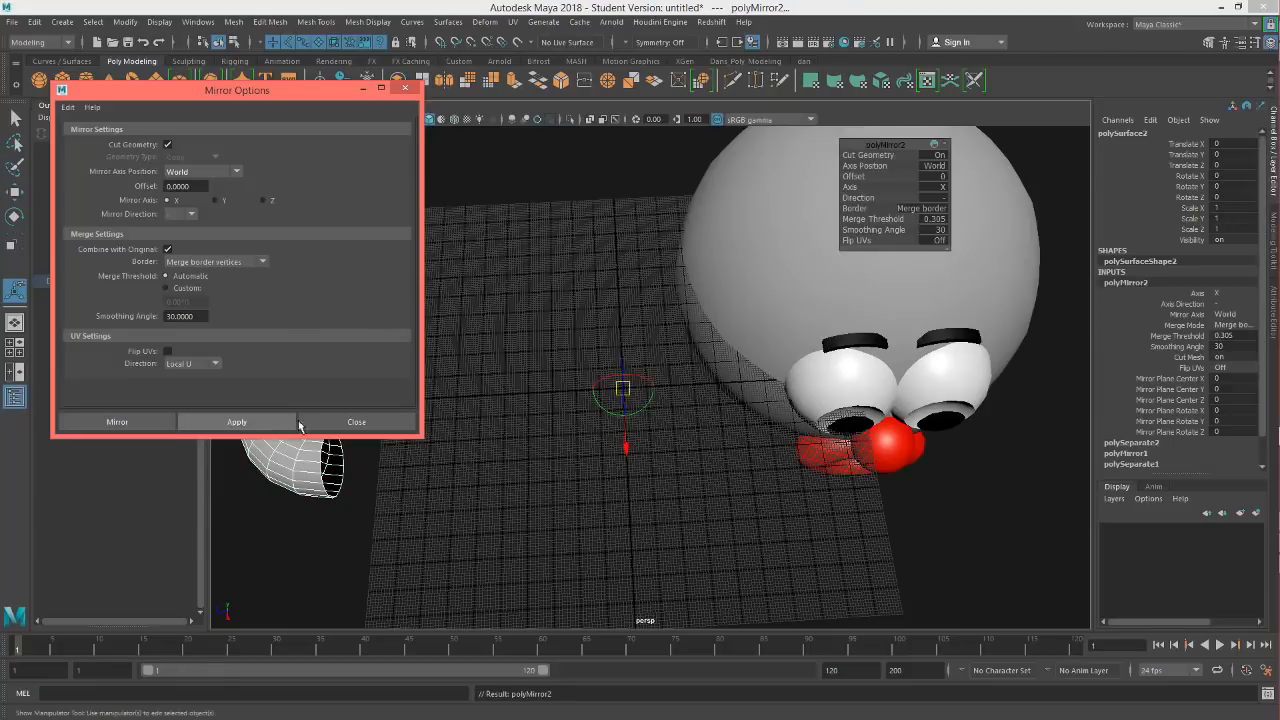
Step: Move the combined half torus along Z to about -6.72, beside the head
{"action": "middle_click_drag", "start_coordinate": [590, 431], "coordinate": [804, 439], "text": "alt"}
{"action": "left_click_drag", "start_coordinate": [694, 451], "coordinate": [640, 430], "text": "alt"}
{"action": "key", "text": "w"}
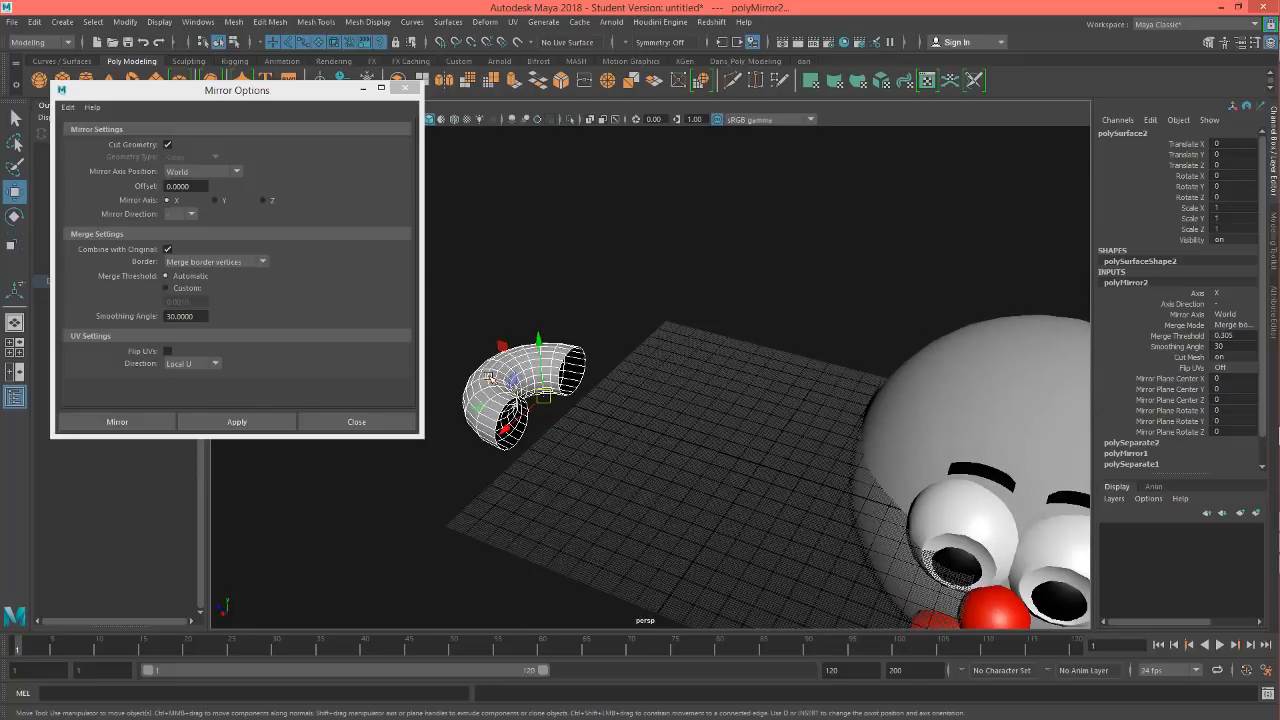
{"action": "left_click_drag", "start_coordinate": [490, 378], "coordinate": [833, 457]}
{"action": "middle_click_drag", "start_coordinate": [833, 457], "coordinate": [648, 370], "text": "alt"}
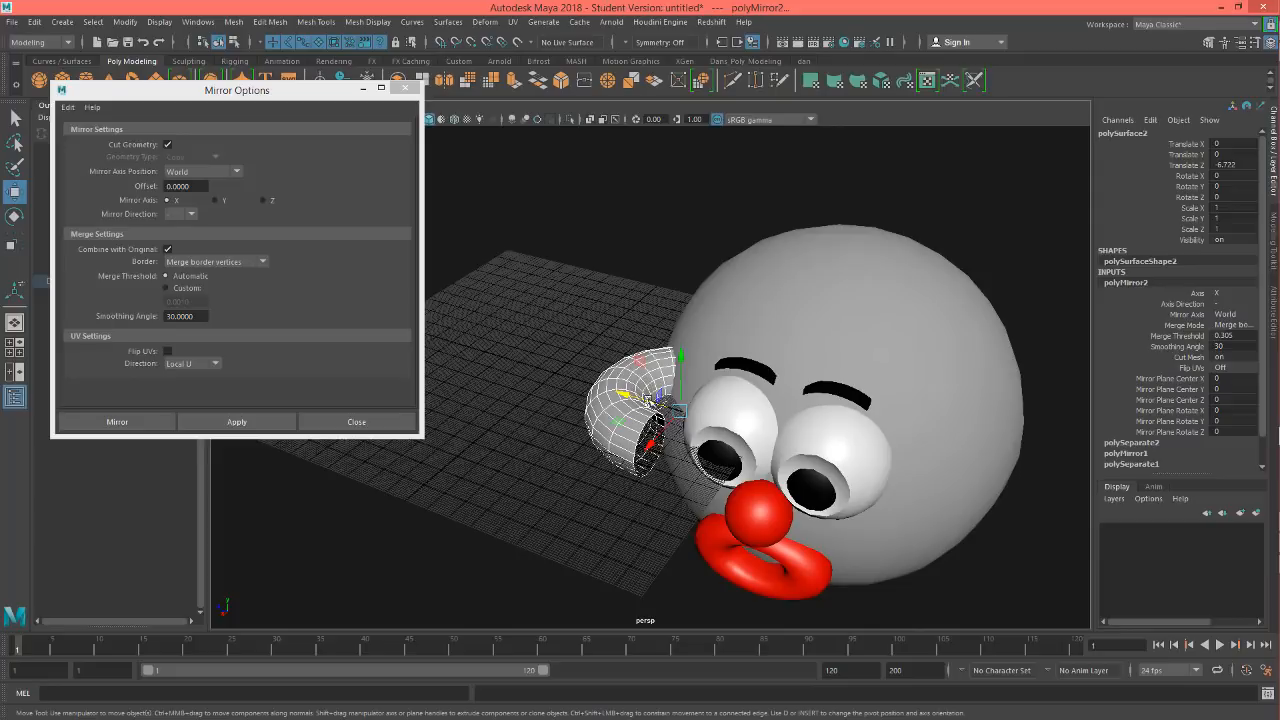
Step: Turn the half torus upright beside the head and set its Rotate Z to 90, checking it in the side view
{"action": "scroll", "coordinate": [696, 444], "scroll_direction": "up", "scroll_amount": 2}
{"action": "key", "text": "e"}
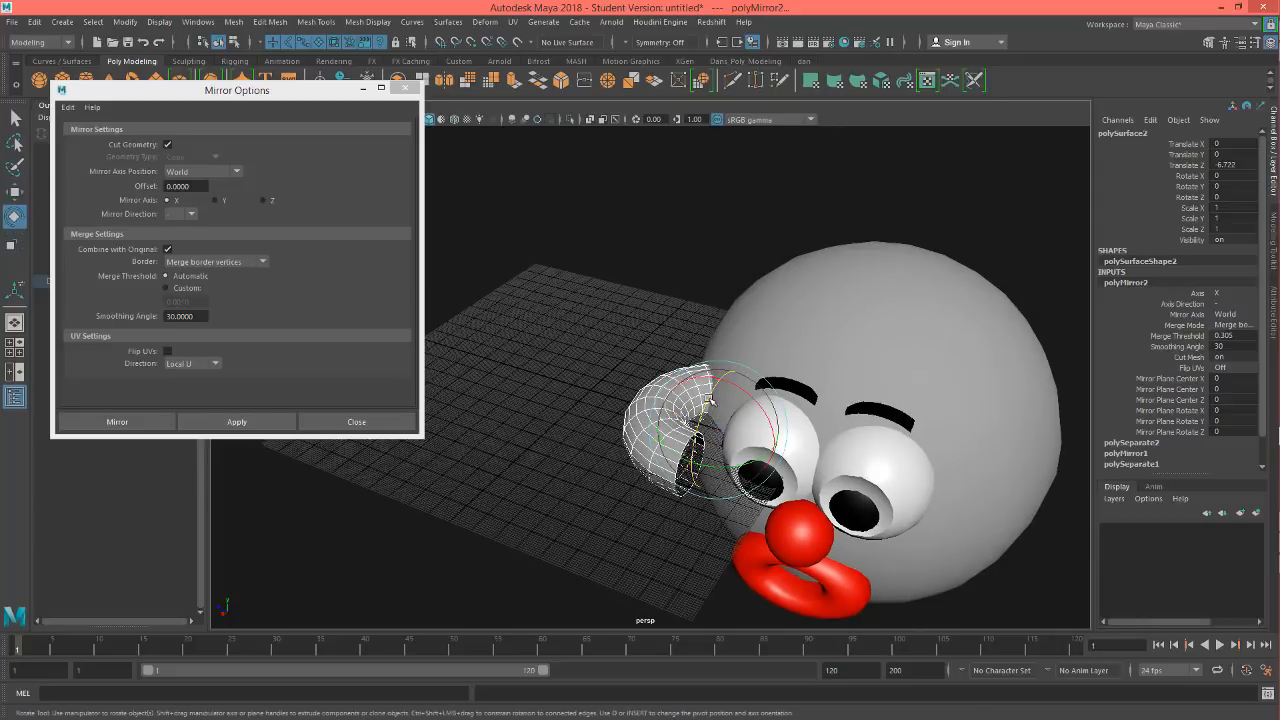
{"action": "left_click_drag", "start_coordinate": [708, 400], "coordinate": [695, 510]}
{"action": "key", "text": "space"}
{"action": "left_click_drag", "start_coordinate": [687, 483], "coordinate": [756, 480]}
{"action": "middle_click_drag", "start_coordinate": [813, 450], "coordinate": [601, 438], "text": "alt"}
{"action": "double_click", "coordinate": [1232, 197]}
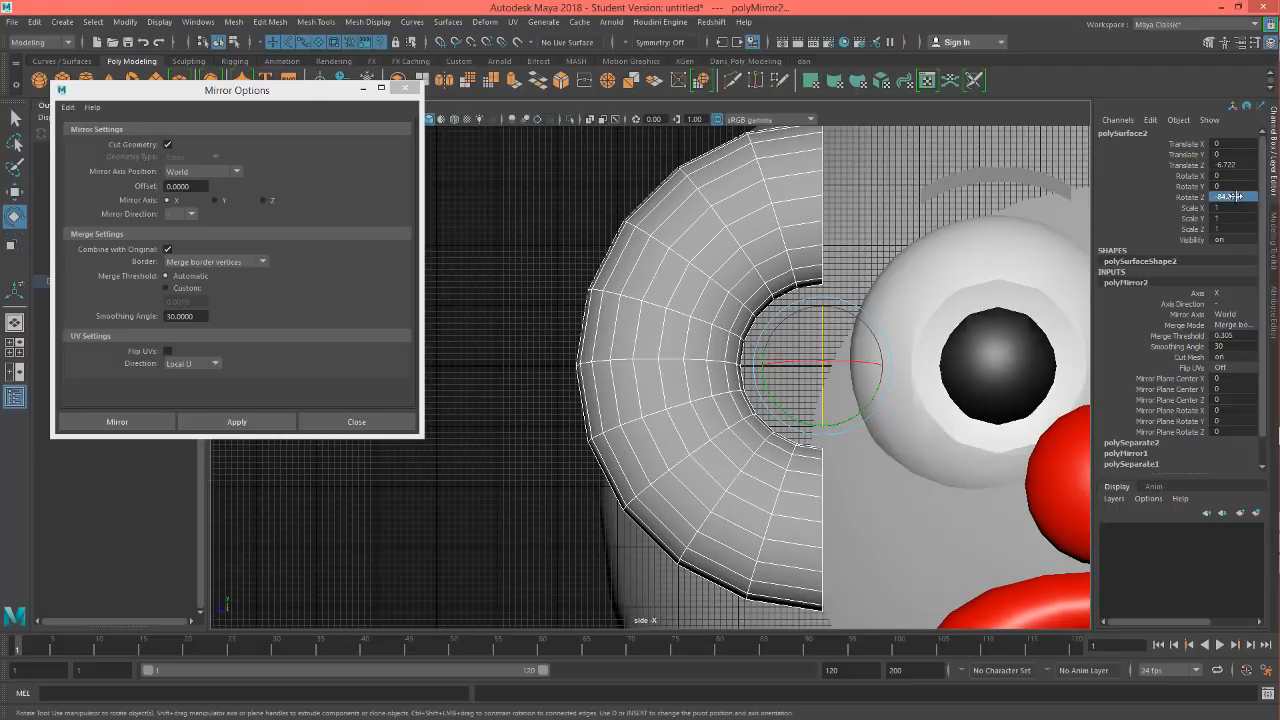
{"action": "type", "text": "90"}
{"action": "key", "text": "Return"}
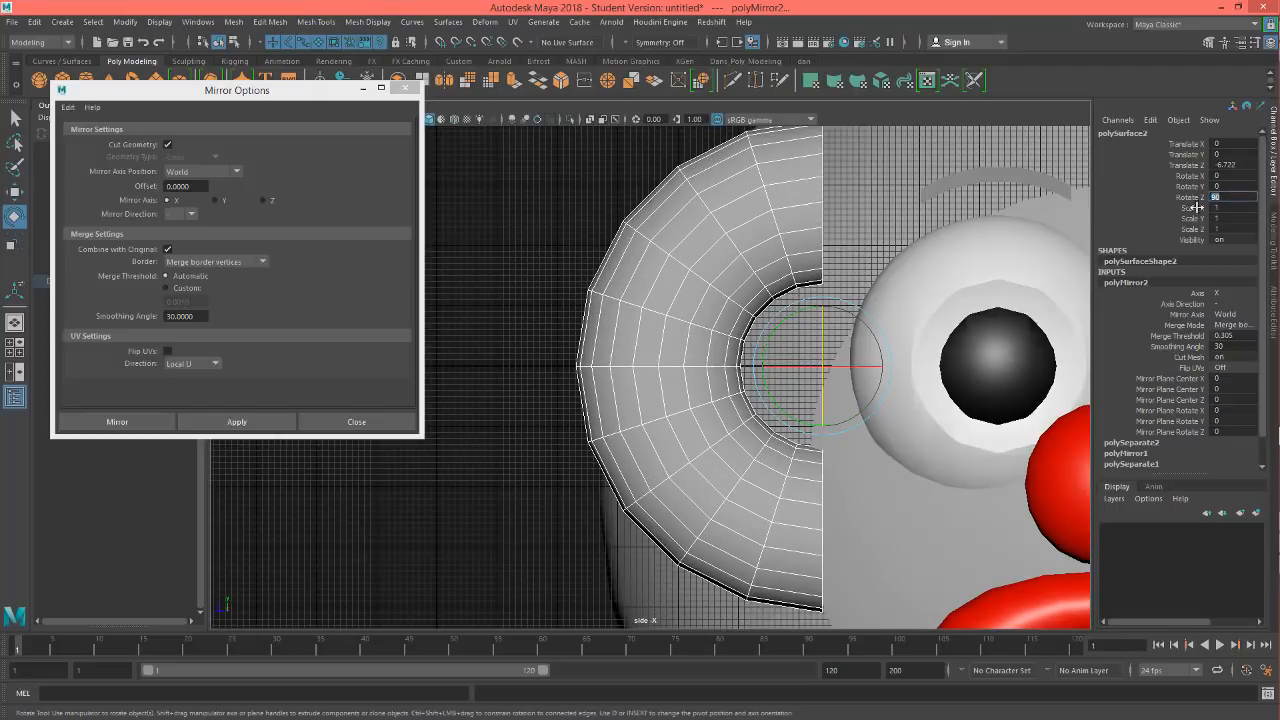
Step: Position the half torus as an ear in the side view at Translate Z about -5.52 and Translate Y about -0.73
{"action": "middle_click_drag", "start_coordinate": [764, 463], "coordinate": [736, 452], "text": "alt"}
{"action": "key", "text": "w"}
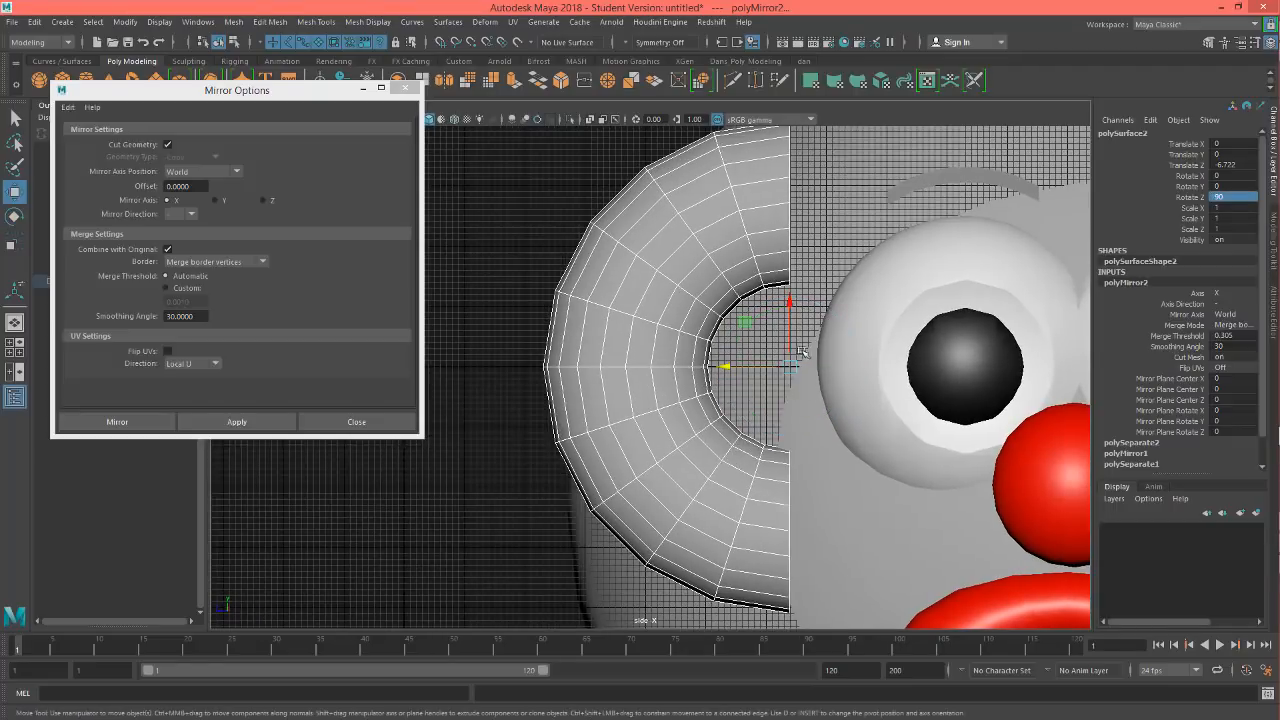
{"action": "left_click_drag", "start_coordinate": [733, 368], "coordinate": [537, 388]}
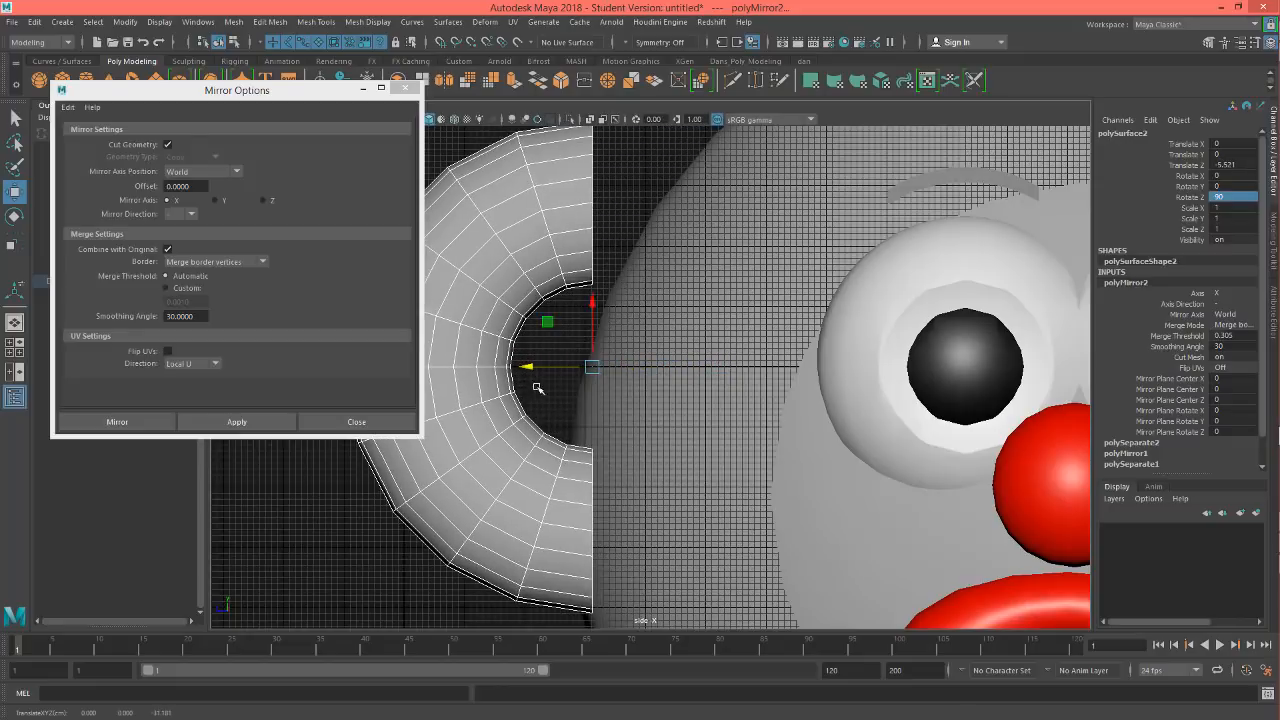
{"action": "scroll", "coordinate": [537, 388], "scroll_direction": "down", "scroll_amount": 1}
{"action": "left_click_drag", "start_coordinate": [602, 312], "coordinate": [604, 420]}
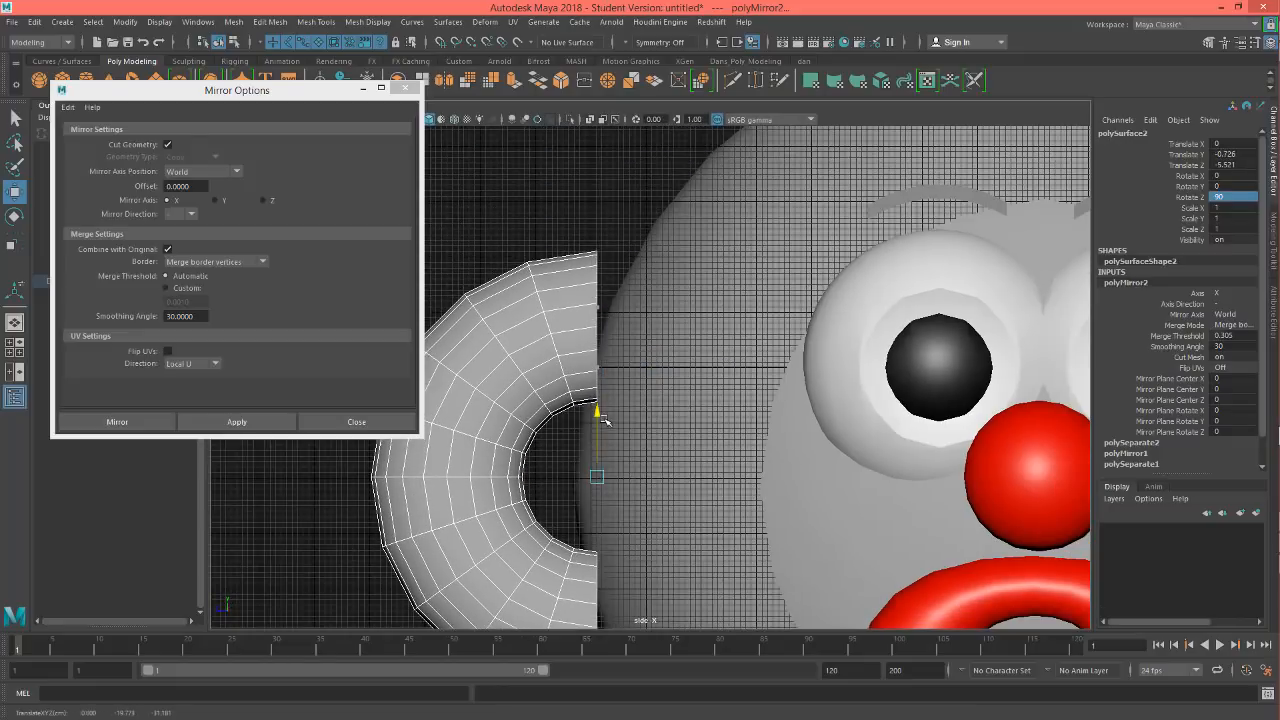
Step: Return to the perspective view, check the ear's placement on the head, and close the Mirror options
{"action": "scroll", "coordinate": [604, 420], "scroll_direction": "down", "scroll_amount": 4}
{"action": "key", "text": "space"}
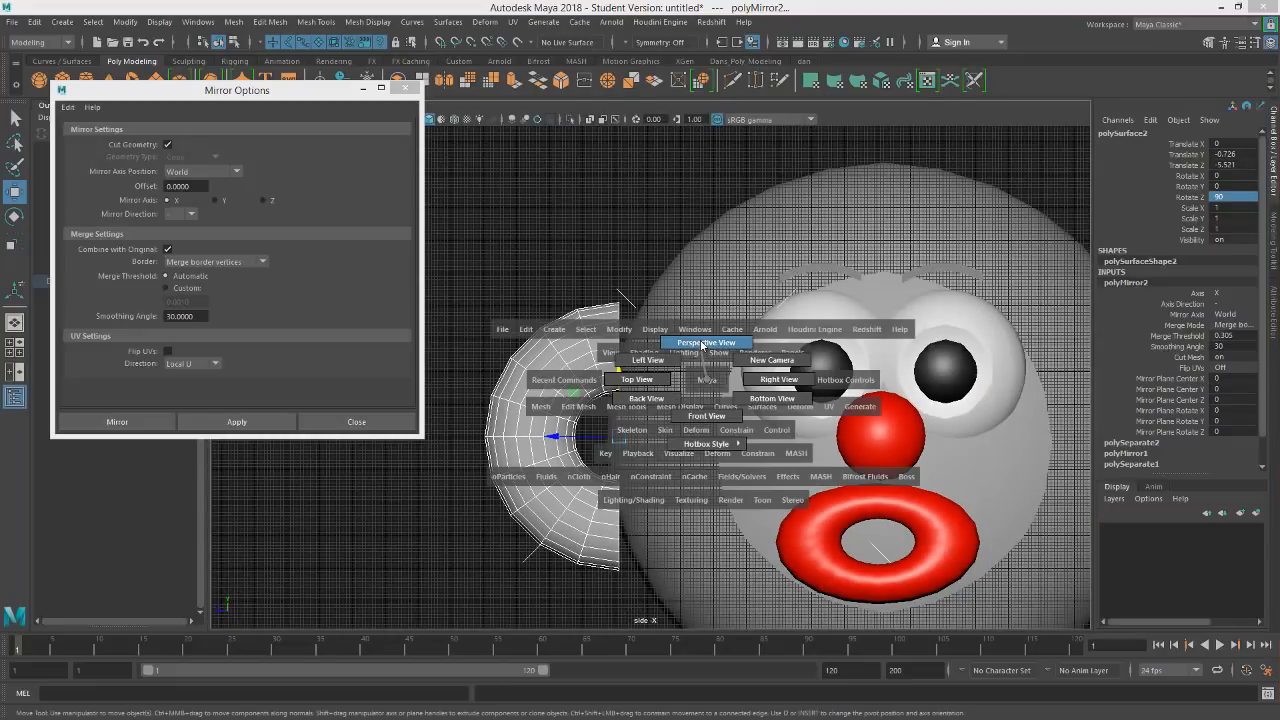
{"action": "left_click_drag", "start_coordinate": [702, 345], "coordinate": [702, 343]}
{"action": "left_click_drag", "start_coordinate": [722, 394], "coordinate": [790, 452], "text": "alt"}
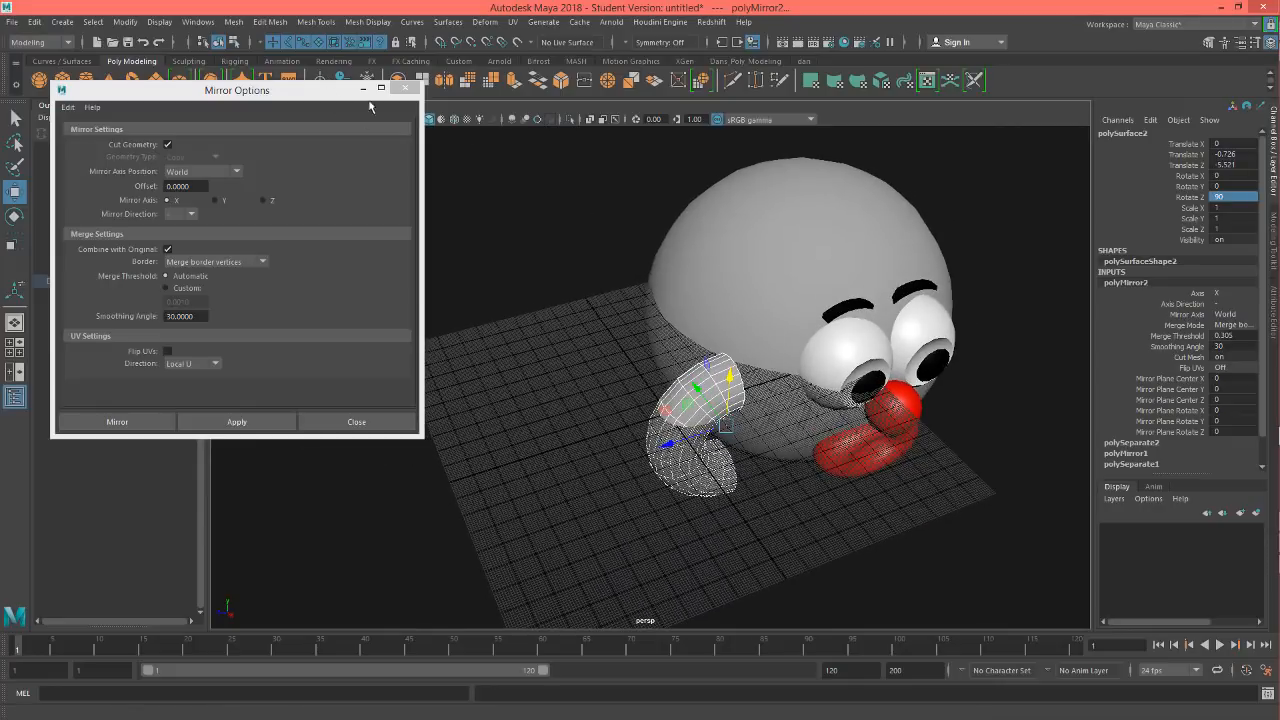
{"action": "left_click", "coordinate": [404, 88]}
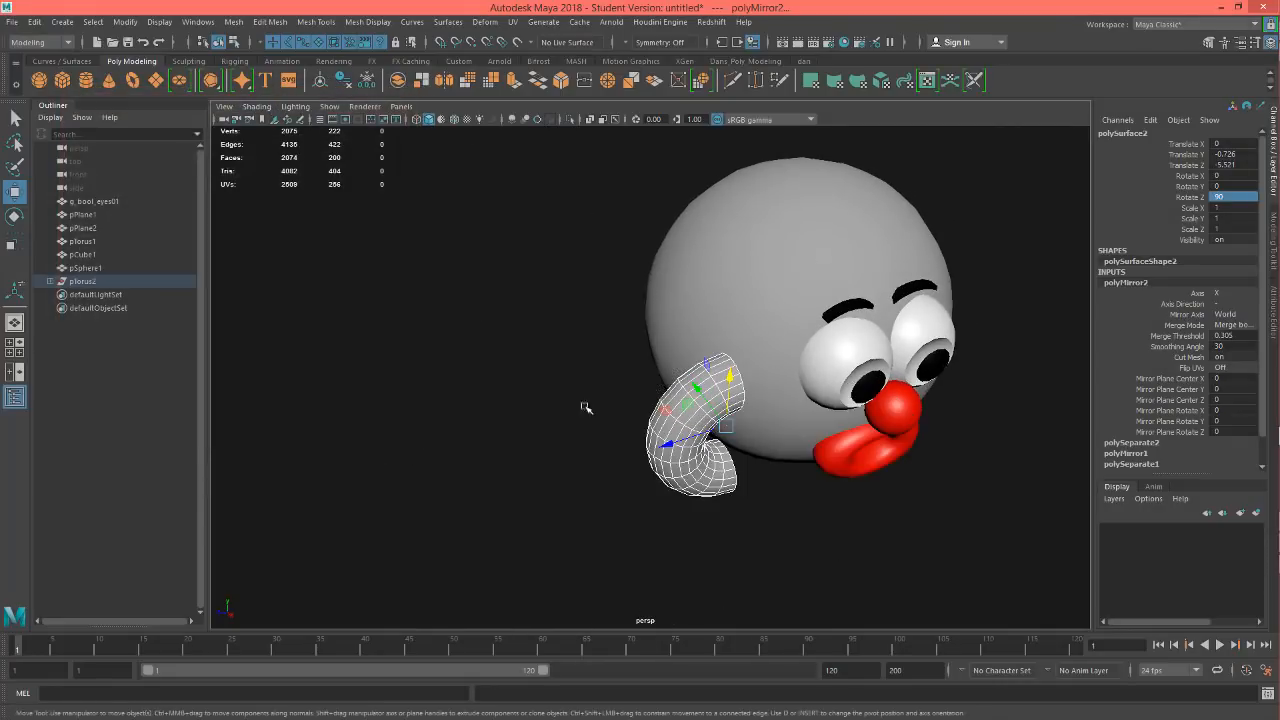
Step: Move the ear to Translate X about -2.42 and Translate Z about -5.84, so it sits against the side of the head
{"action": "left_click_drag", "start_coordinate": [709, 404], "coordinate": [650, 328]}
{"action": "left_click_drag", "start_coordinate": [608, 366], "coordinate": [688, 435]}
{"action": "middle_click_drag", "start_coordinate": [688, 435], "coordinate": [477, 447], "text": "alt"}
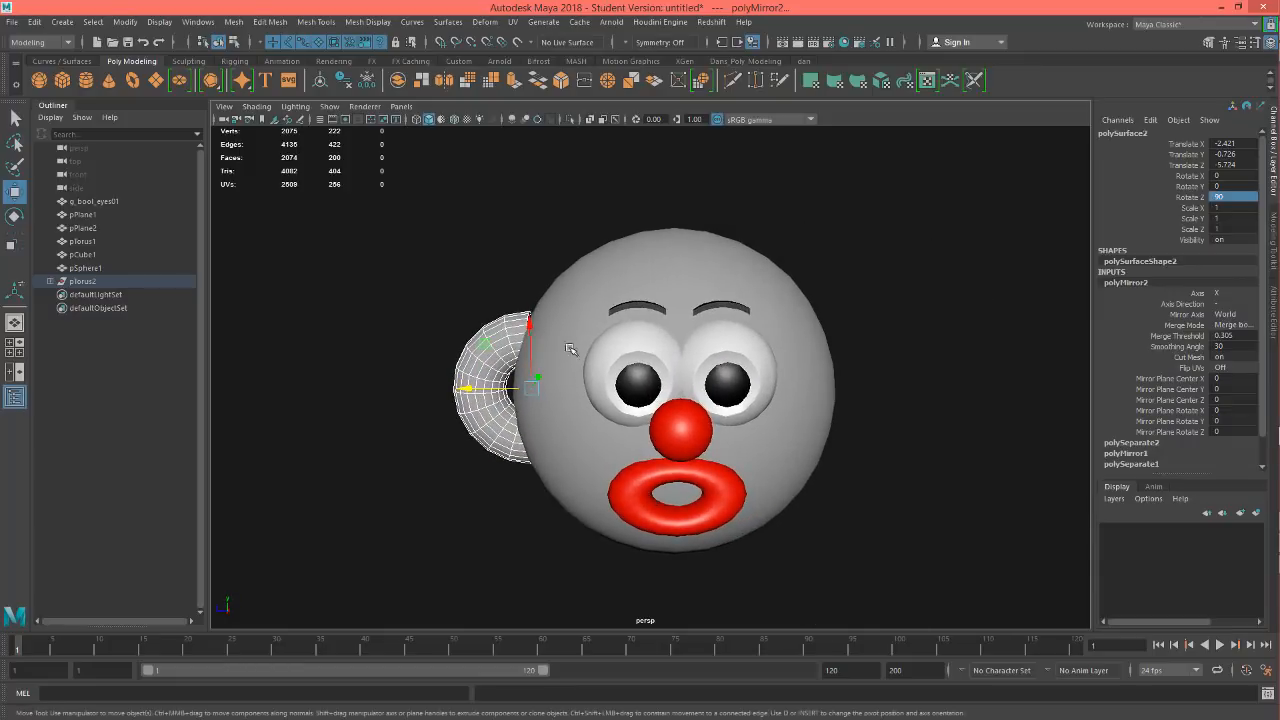
{"action": "left_click_drag", "start_coordinate": [465, 388], "coordinate": [474, 390]}
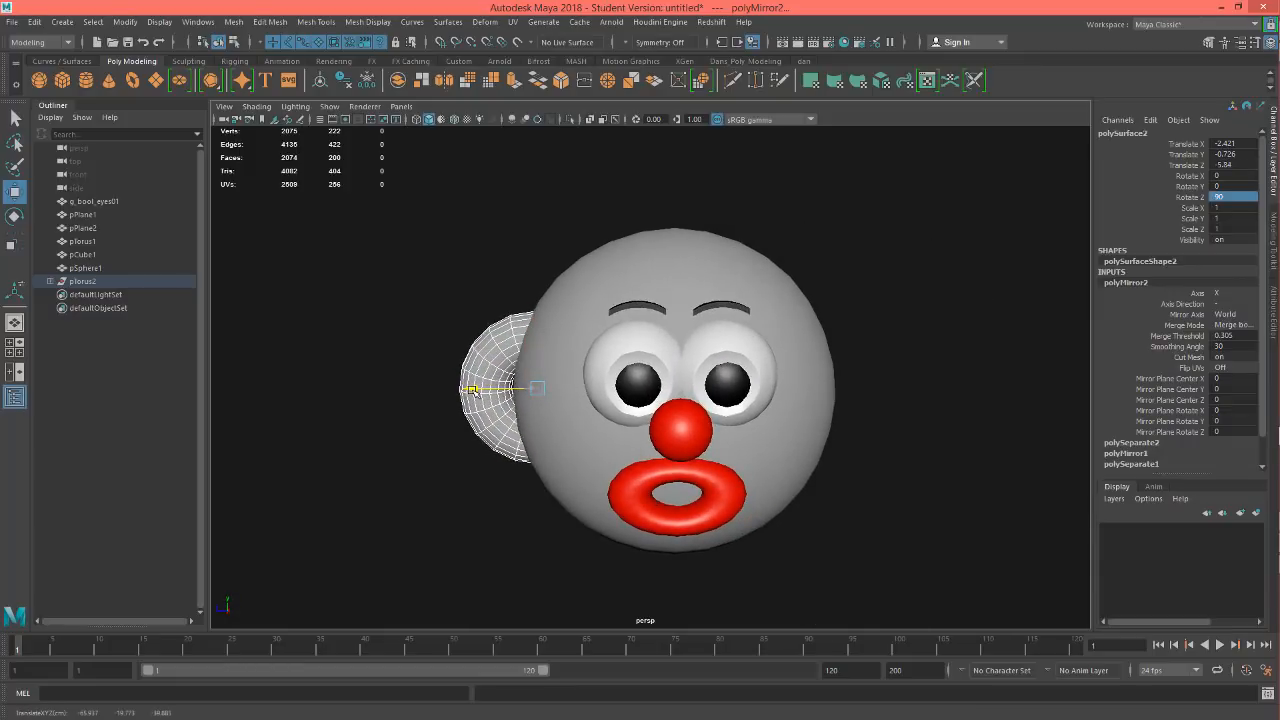
{"action": "left_click_drag", "start_coordinate": [494, 447], "coordinate": [513, 458], "text": "alt"}
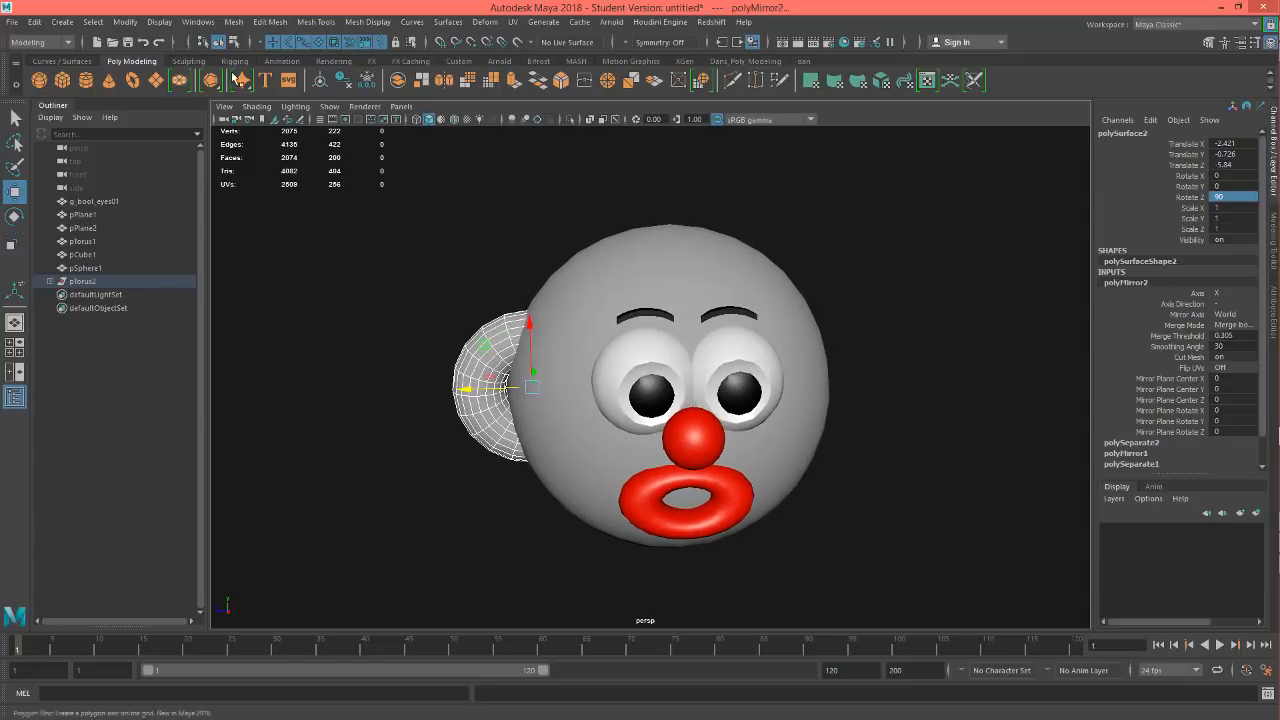
Step: Mirror the ear with the Mirror command from the custom poly modeling shelf
{"action": "left_click", "coordinate": [233, 21]}
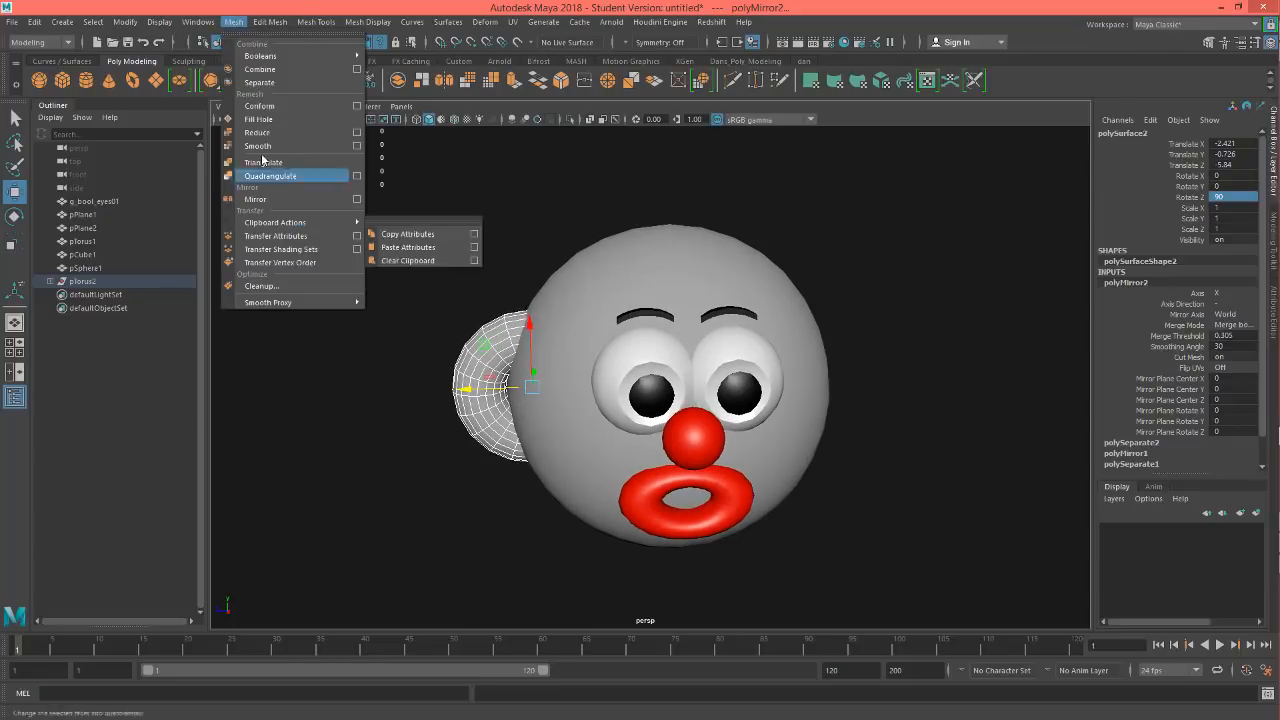
{"action": "left_click", "coordinate": [262, 10]}
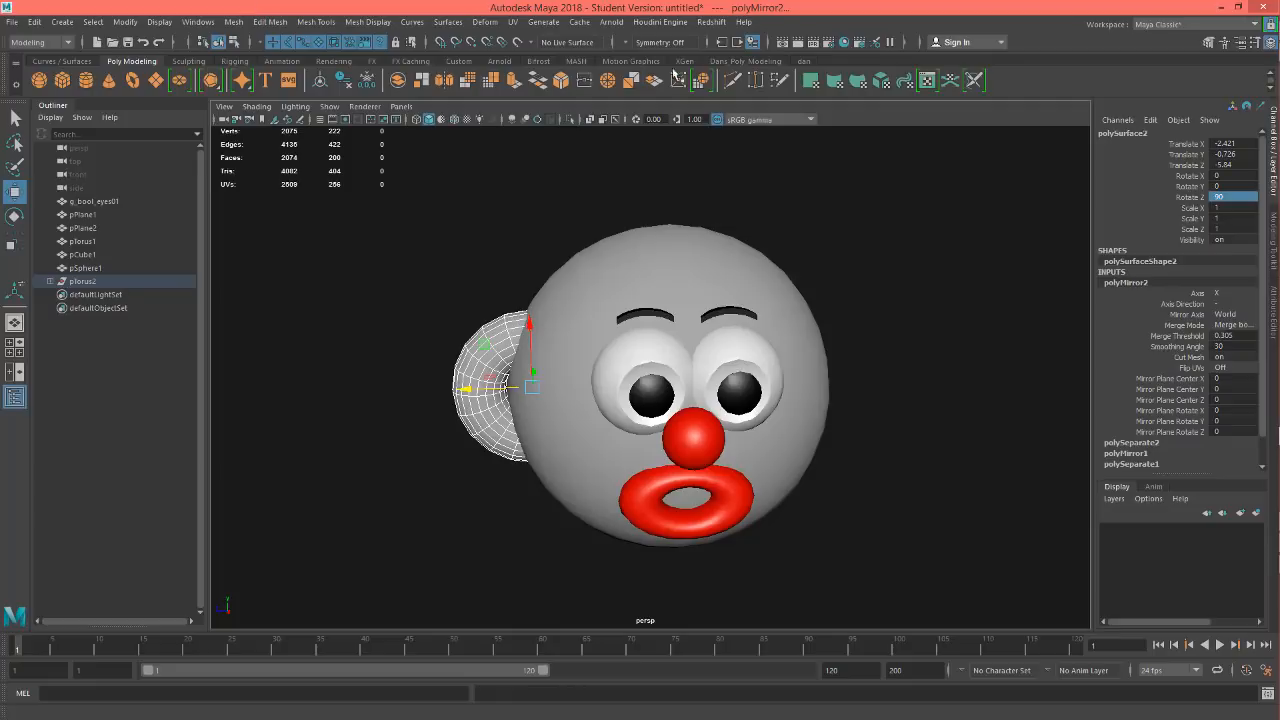
{"action": "left_click", "coordinate": [745, 61]}
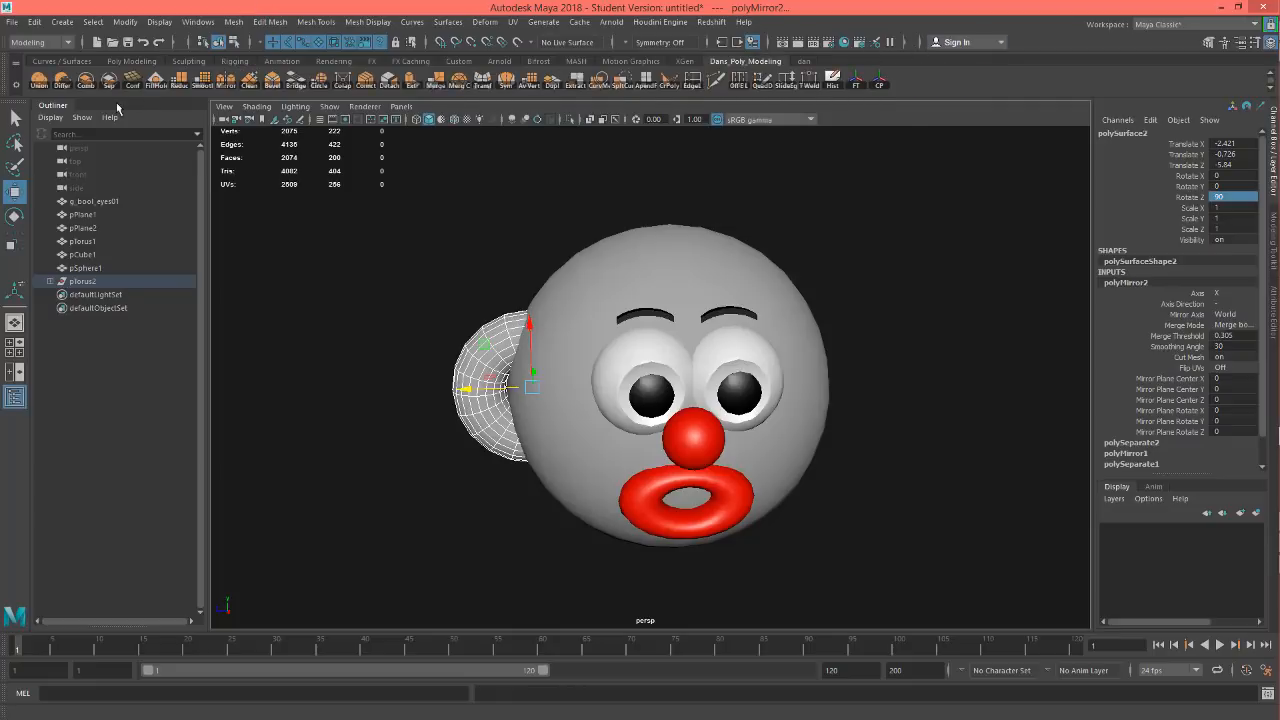
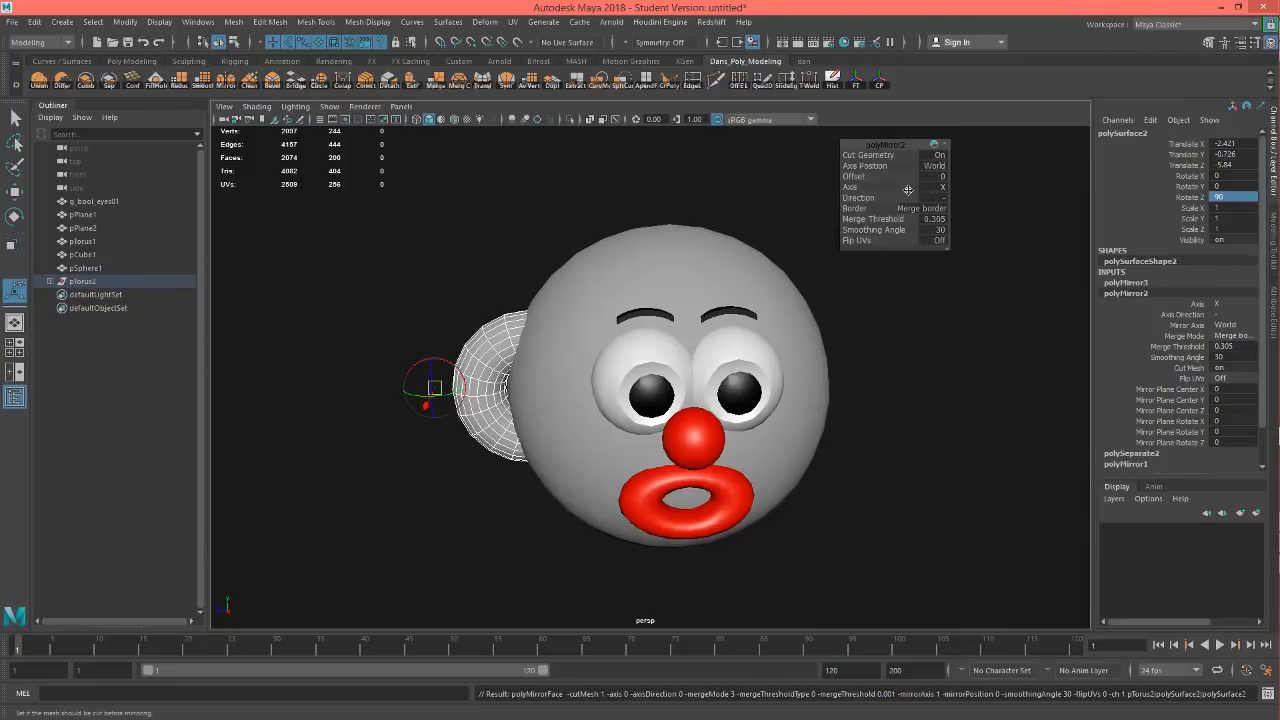
Step: Try changing the mirror's axis to Z and flipping its direction, and undo the changes
{"action": "left_click_drag", "start_coordinate": [862, 188], "coordinate": [963, 188]}
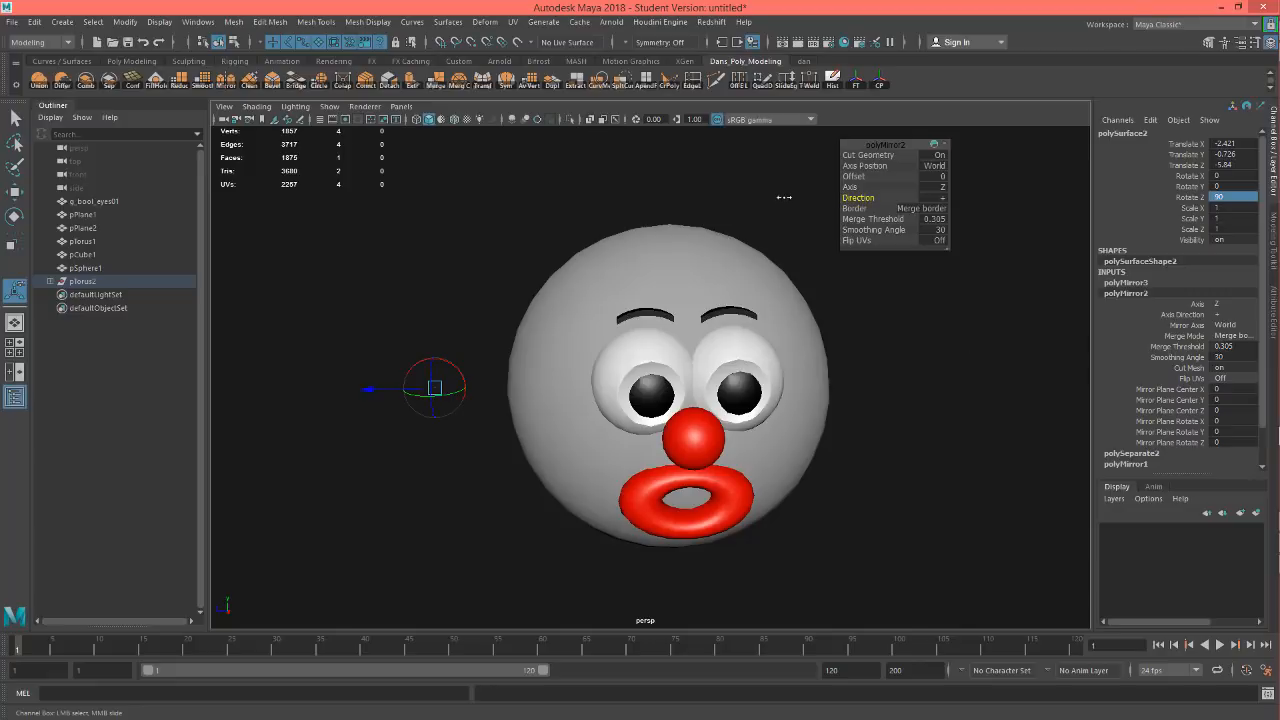
{"action": "scroll", "coordinate": [890, 443], "scroll_direction": "down", "scroll_amount": 3}
{"action": "scroll", "coordinate": [903, 286], "scroll_direction": "up", "scroll_amount": 3}
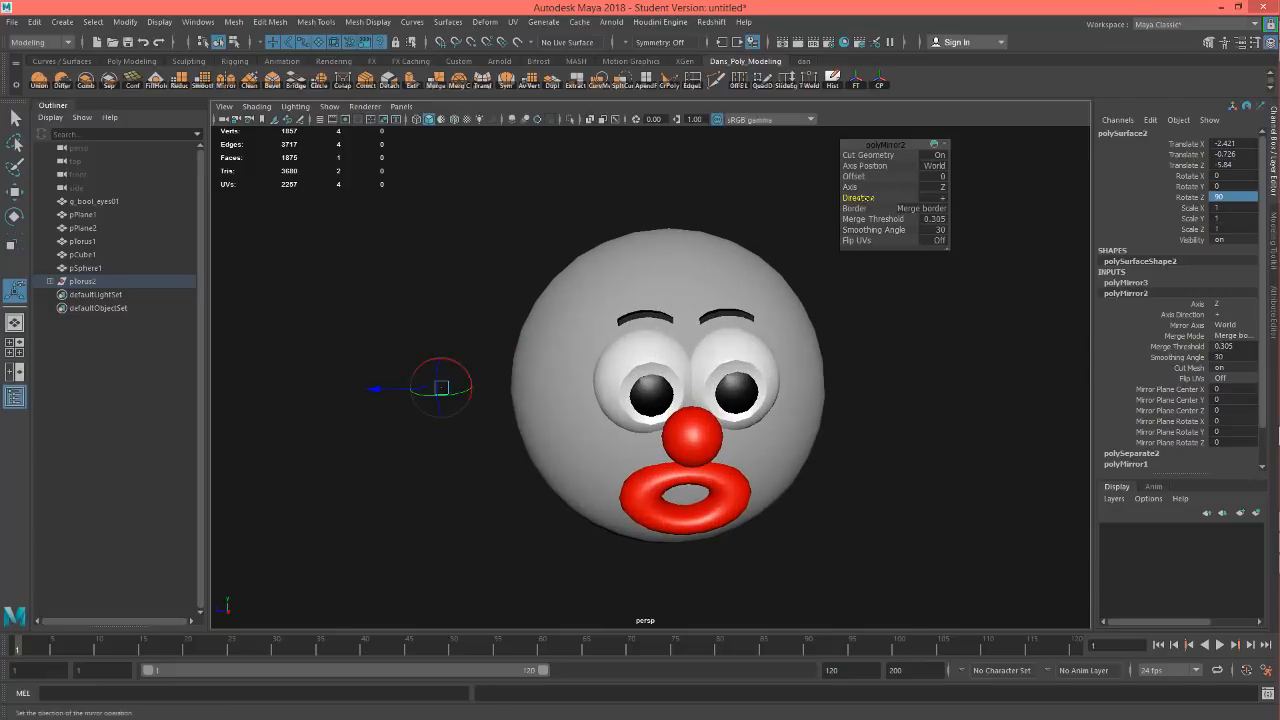
{"action": "left_click_drag", "start_coordinate": [951, 354], "coordinate": [943, 386], "text": "alt"}
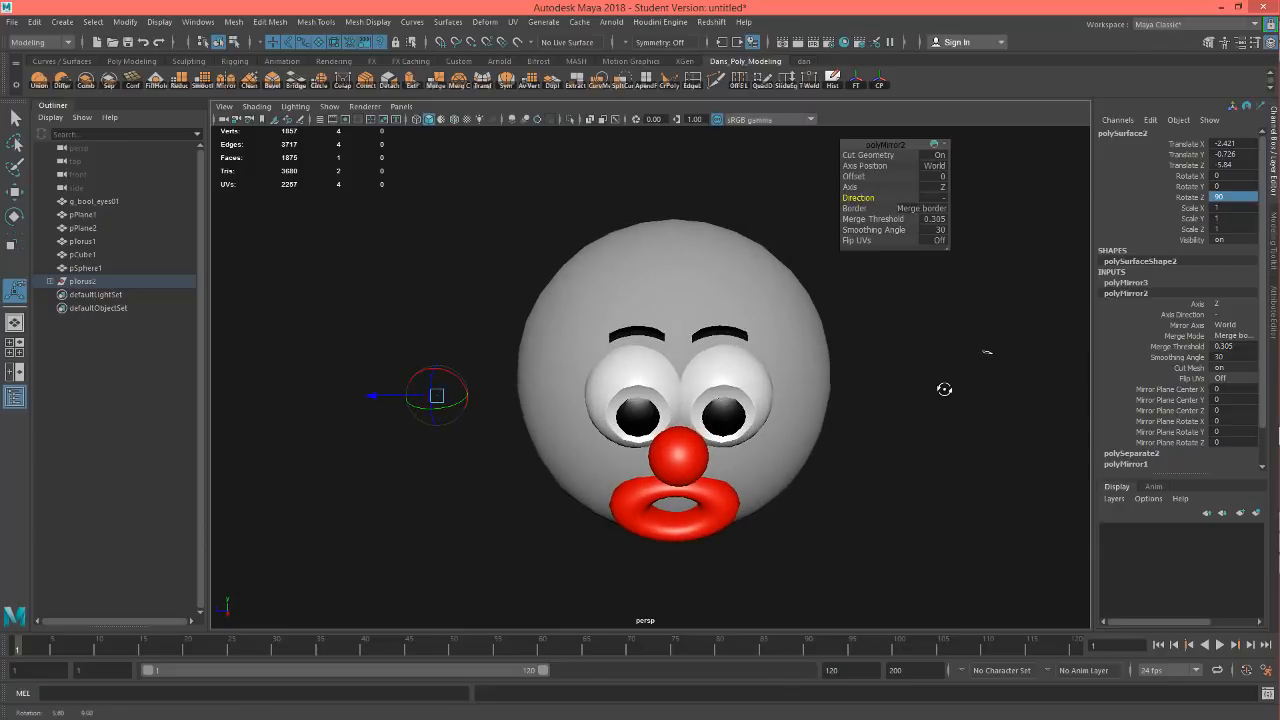
{"action": "key", "text": "ctrl+z"}
{"action": "left_click_drag", "start_coordinate": [908, 444], "coordinate": [895, 396], "text": "alt"}
{"action": "key", "text": "w"}
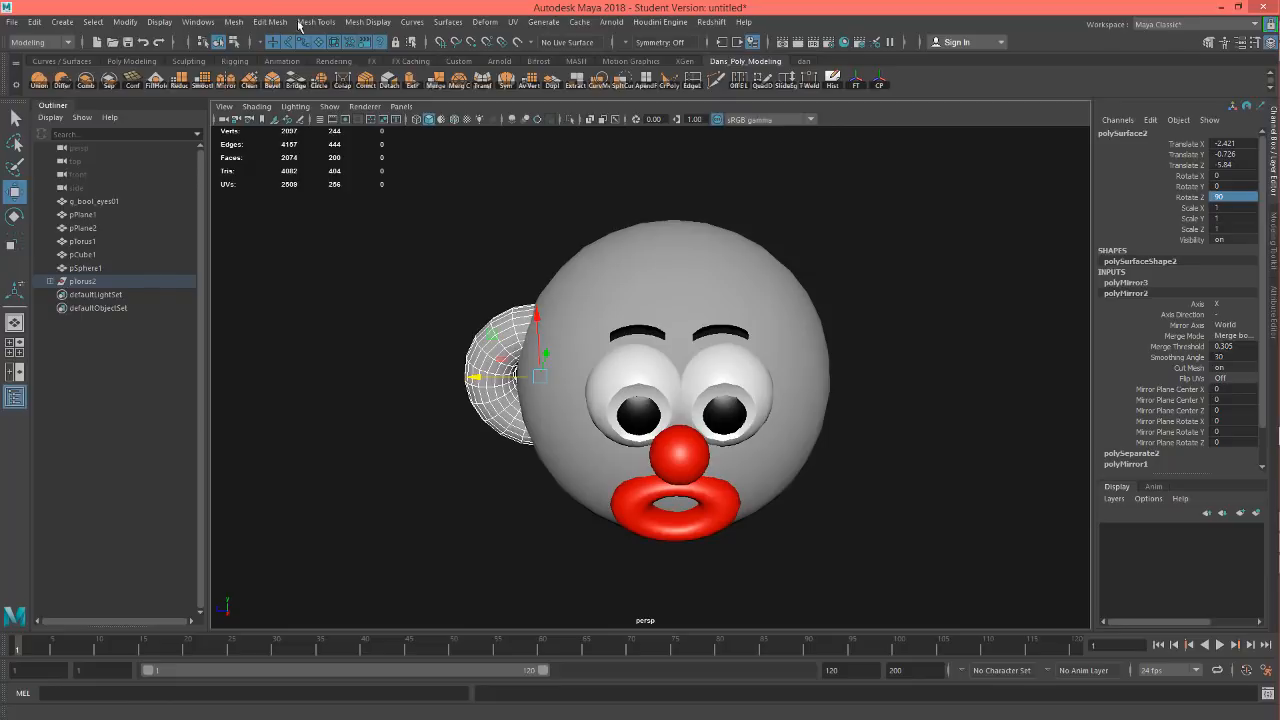
Step: Mirror the ear with Mirror Axis Position set to Object and Mirror Axis set to Z
{"action": "left_click", "coordinate": [233, 21]}
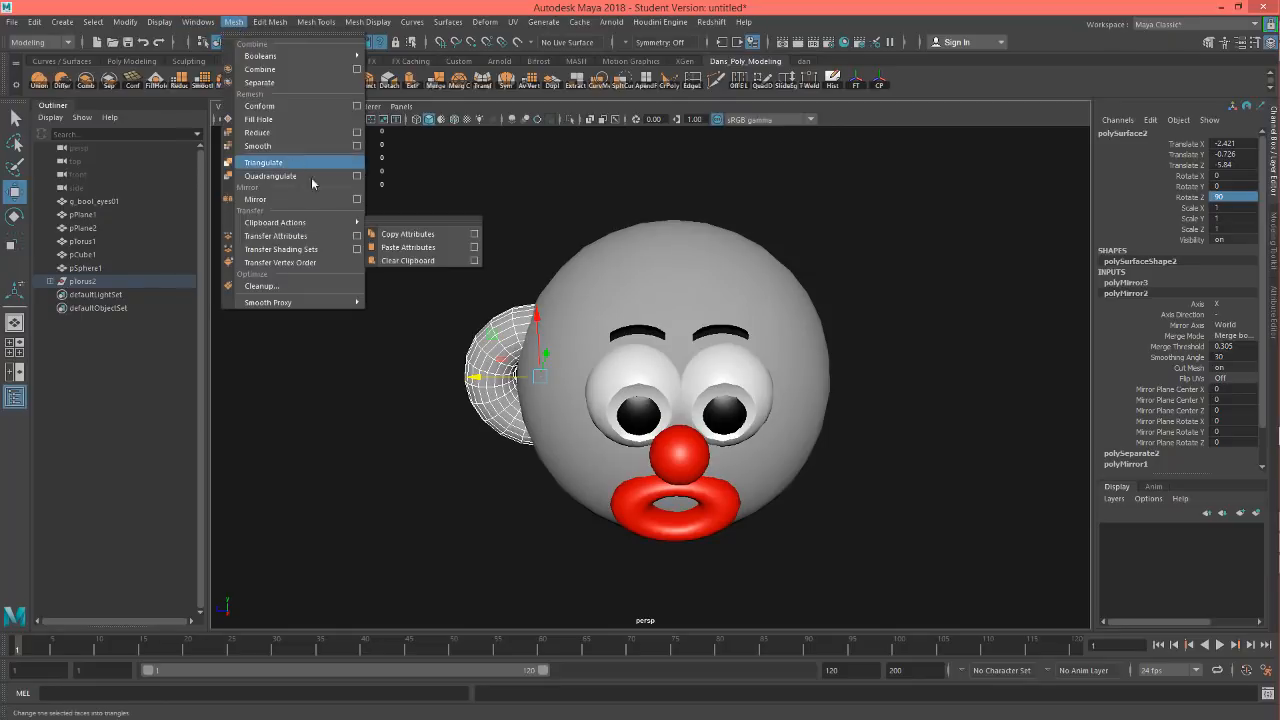
{"action": "left_click", "coordinate": [357, 199]}
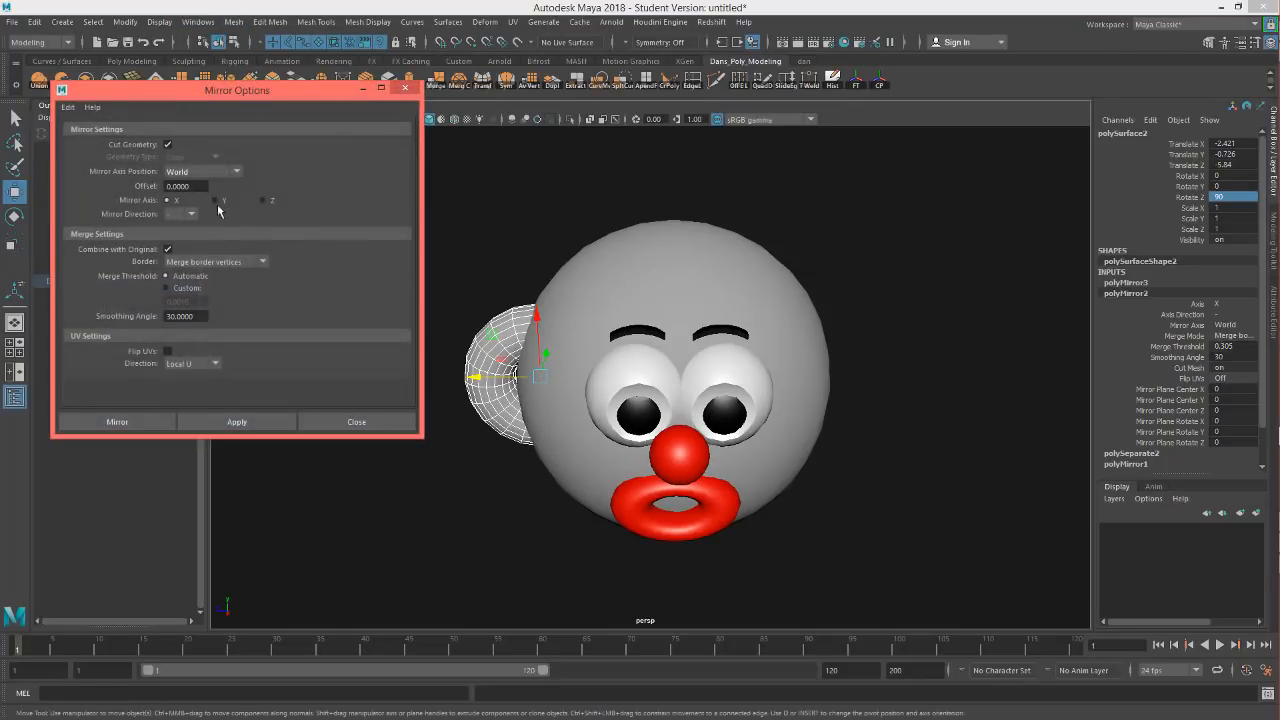
{"action": "left_click", "coordinate": [235, 174]}
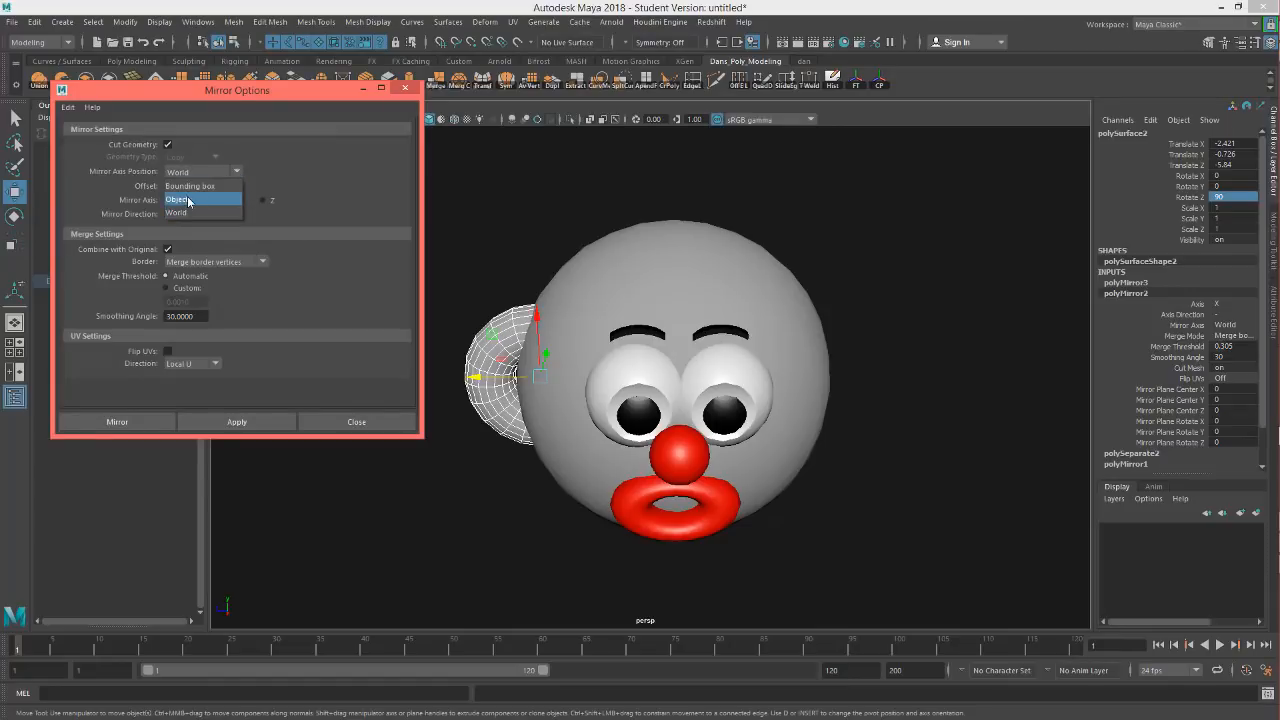
{"action": "left_click", "coordinate": [193, 201]}
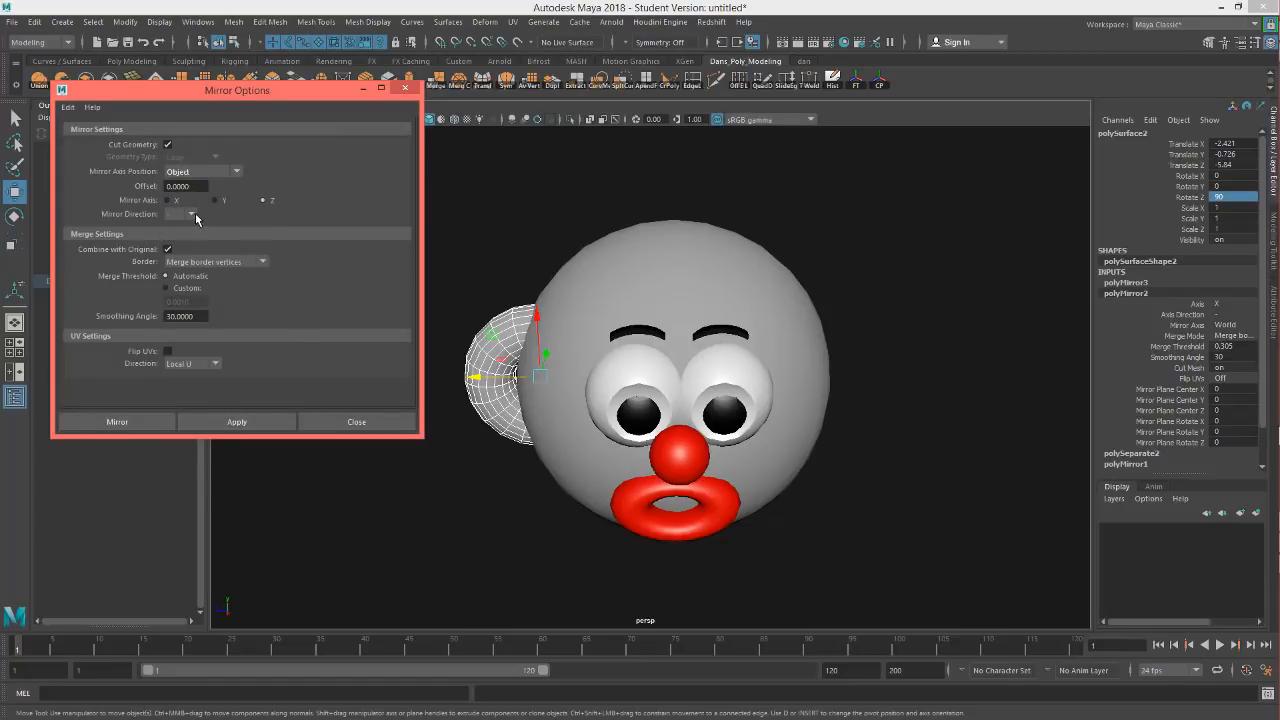
{"action": "left_click", "coordinate": [265, 416]}
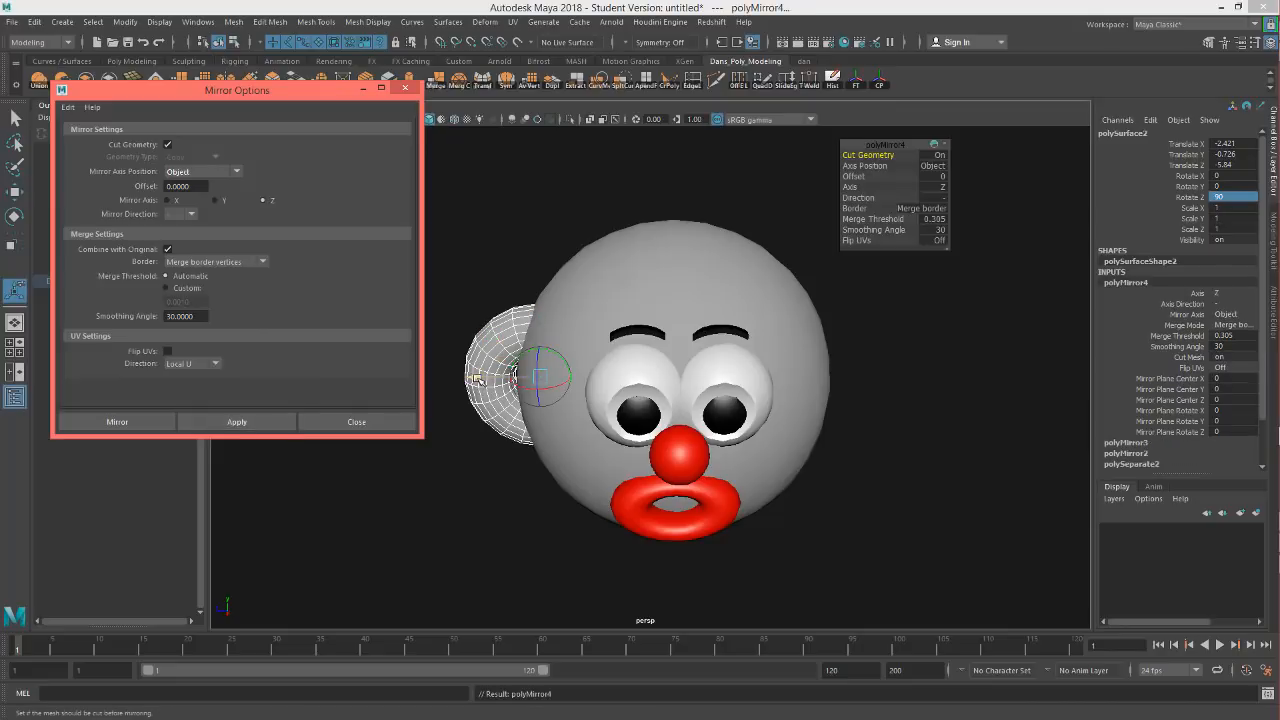
Step: Offset the mirror plane to about -2.53 so the second ear sits on the opposite side of the head, and close the Mirror options
{"action": "mouse_move", "coordinate": [477, 379]}
{"action": "left_mouse_down"}
{"action": "mouse_move", "coordinate": [497, 377]}
{"action": "mouse_move", "coordinate": [482, 376]}
{"action": "left_mouse_up"}
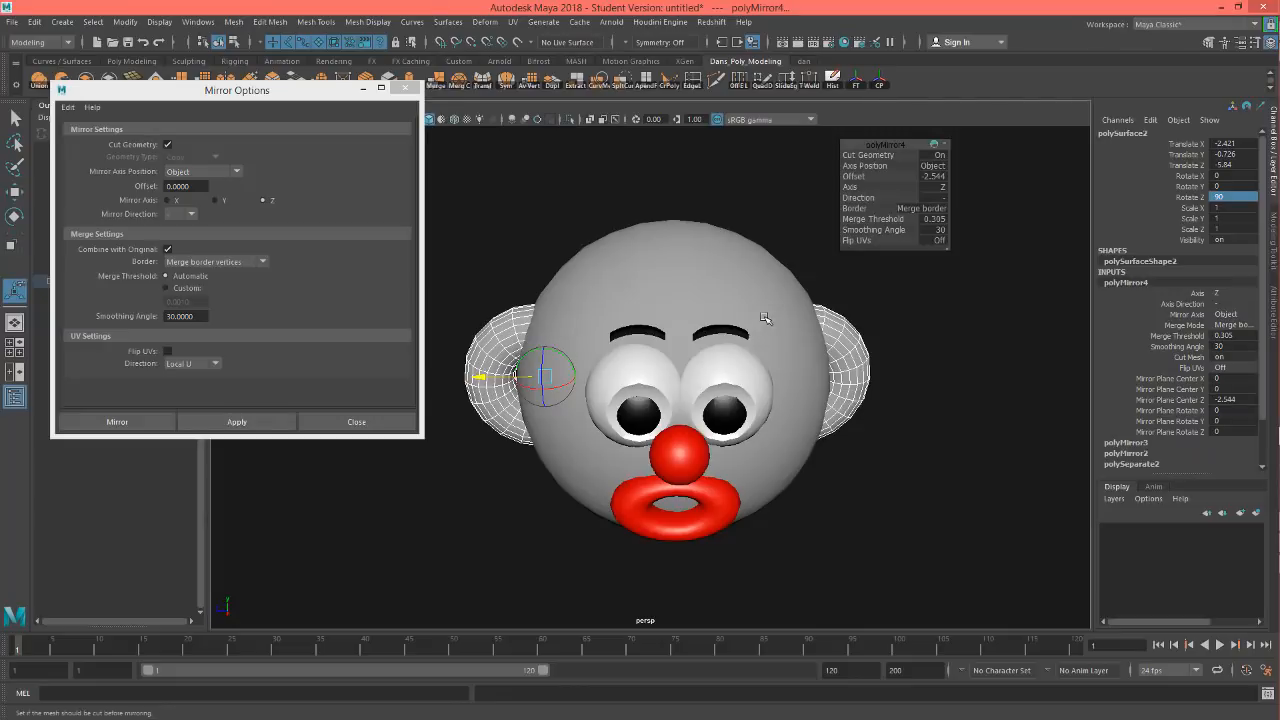
{"action": "left_click_drag", "start_coordinate": [765, 318], "coordinate": [749, 217], "text": "alt"}
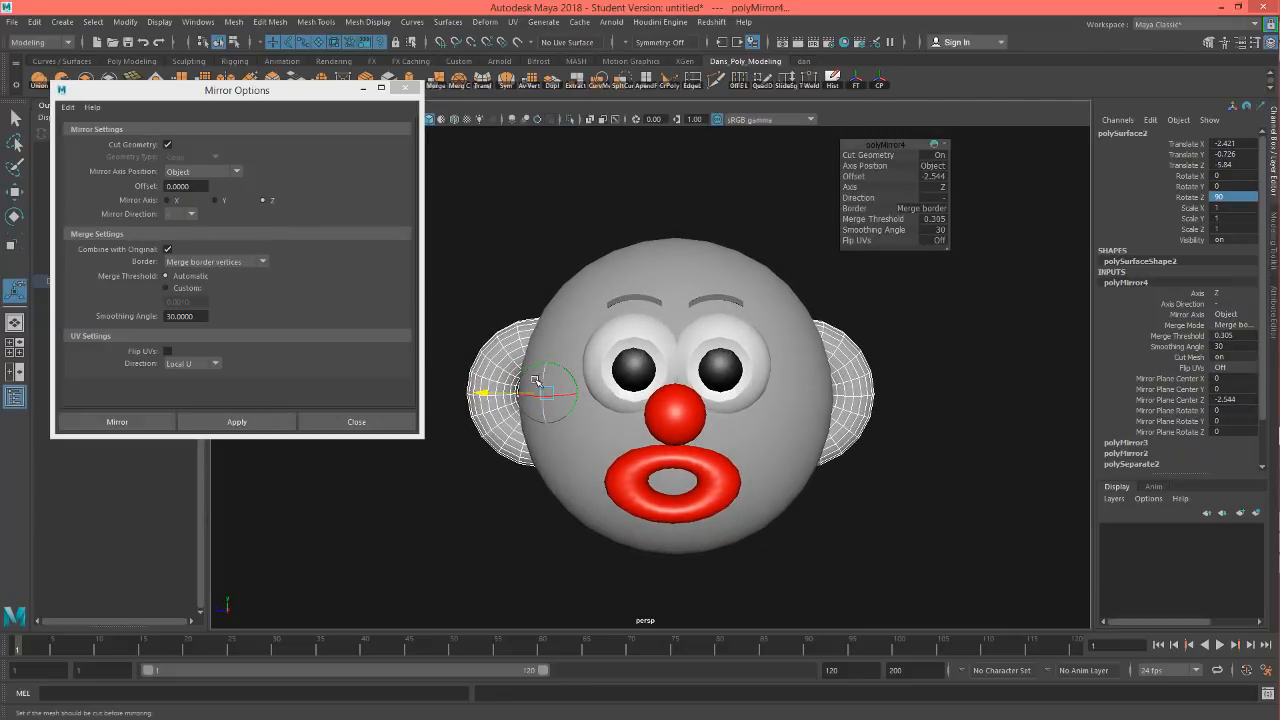
{"action": "mouse_move", "coordinate": [765, 402]}
{"action": "left_mouse_down", "text": "alt"}
{"action": "mouse_move", "coordinate": [820, 420]}
{"action": "mouse_move", "coordinate": [751, 422]}
{"action": "mouse_move", "coordinate": [760, 395]}
{"action": "left_mouse_up", "text": "alt"}
{"action": "left_click_drag", "start_coordinate": [499, 410], "coordinate": [497, 410]}
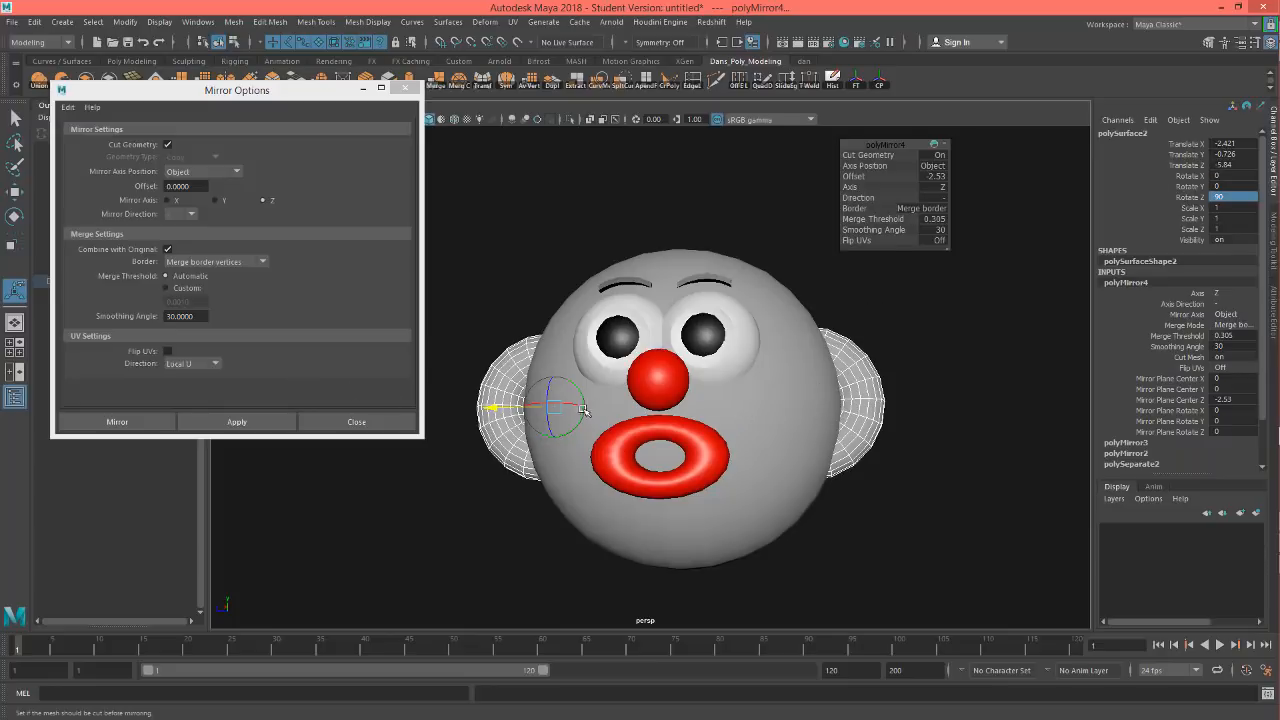
{"action": "mouse_move", "coordinate": [940, 360]}
{"action": "left_mouse_down", "text": "alt"}
{"action": "mouse_move", "coordinate": [951, 391]}
{"action": "mouse_move", "coordinate": [1014, 363]}
{"action": "mouse_move", "coordinate": [925, 358]}
{"action": "left_mouse_up", "text": "alt"}
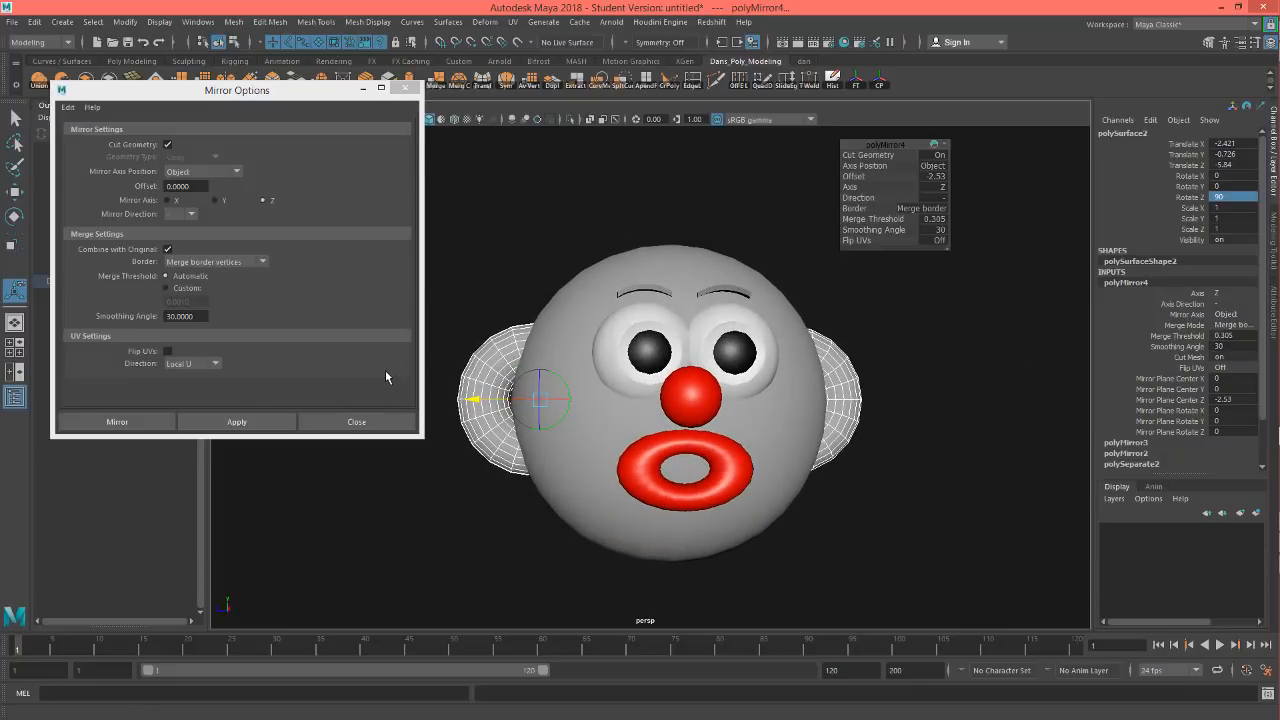
{"action": "left_click", "coordinate": [357, 422]}
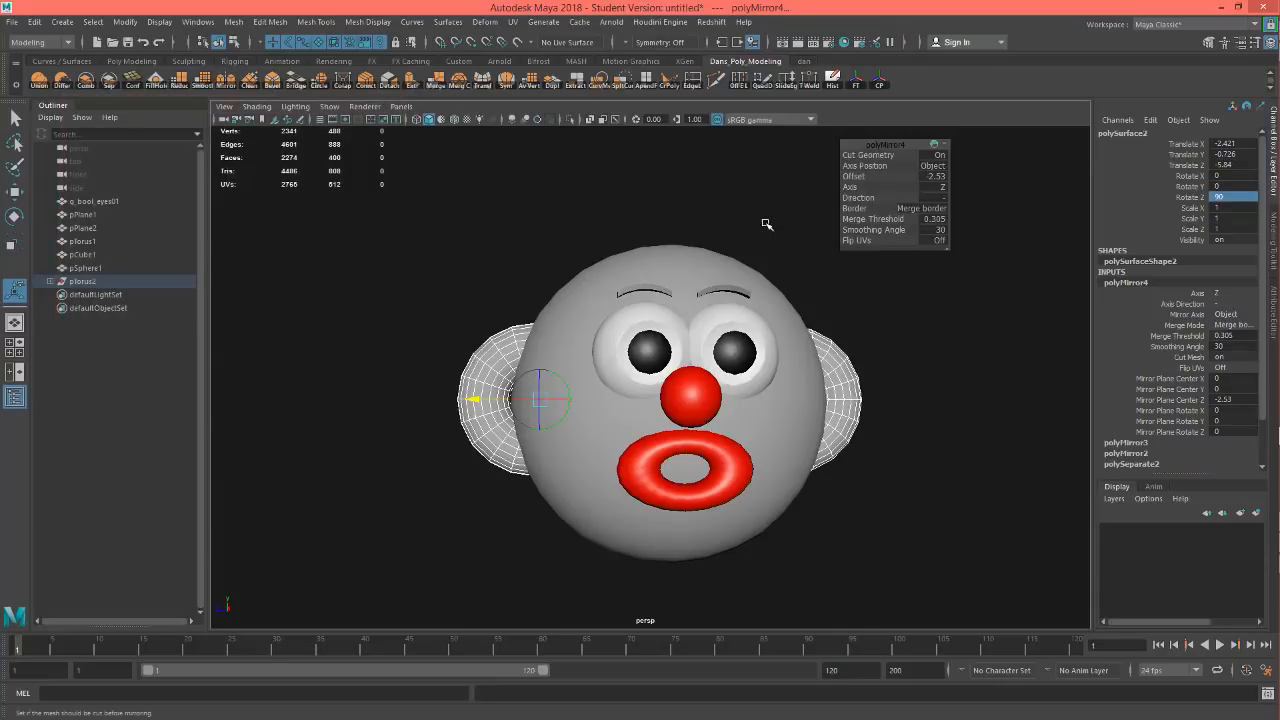
{"action": "left_click_drag", "start_coordinate": [765, 223], "coordinate": [766, 234], "text": "alt"}
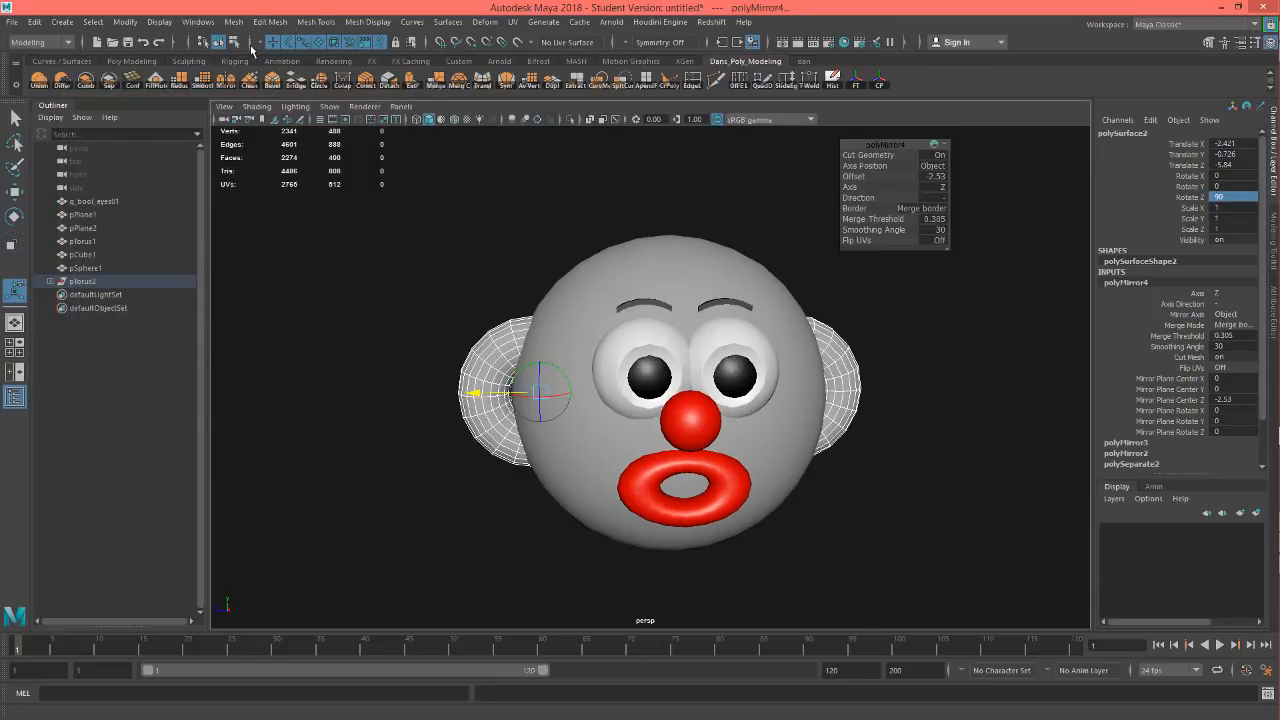
Step: Select all the parts of the clown head and delete their construction history
{"action": "left_click", "coordinate": [843, 84]}
{"action": "left_click_drag", "start_coordinate": [914, 303], "coordinate": [851, 307], "text": "alt"}
{"action": "left_click_drag", "start_coordinate": [404, 176], "coordinate": [846, 517]}
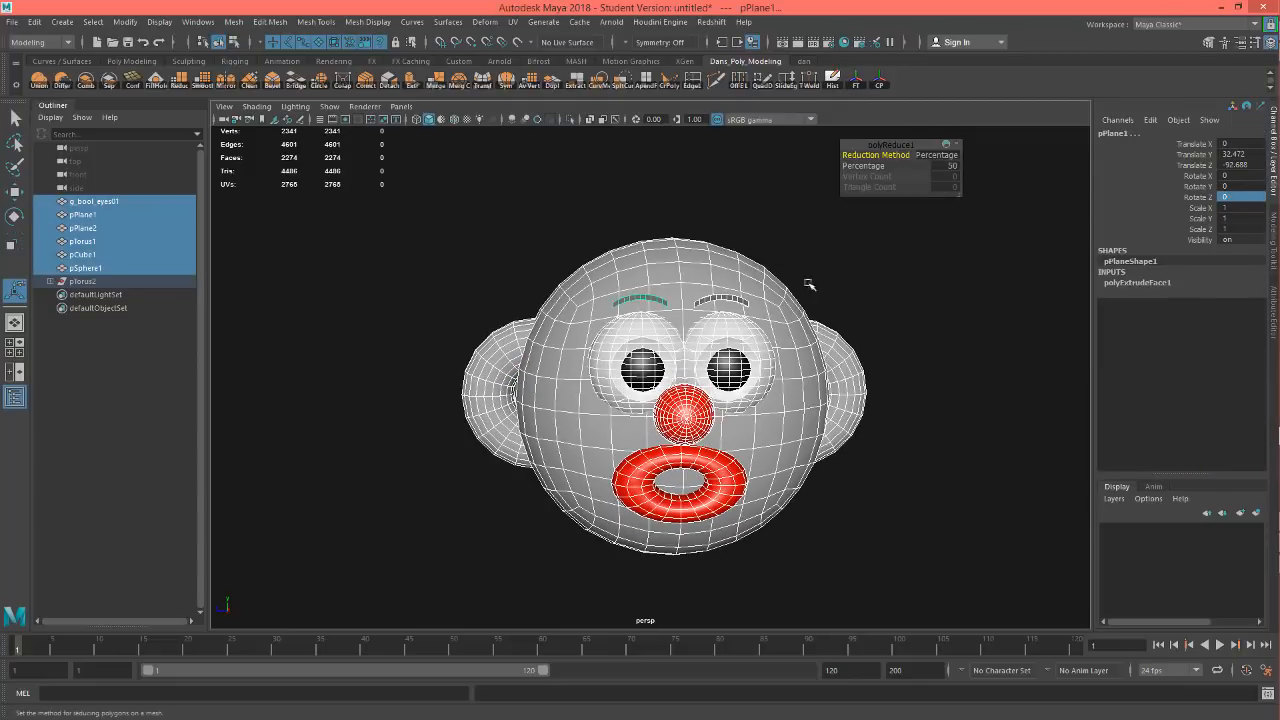
{"action": "left_click", "coordinate": [833, 82]}
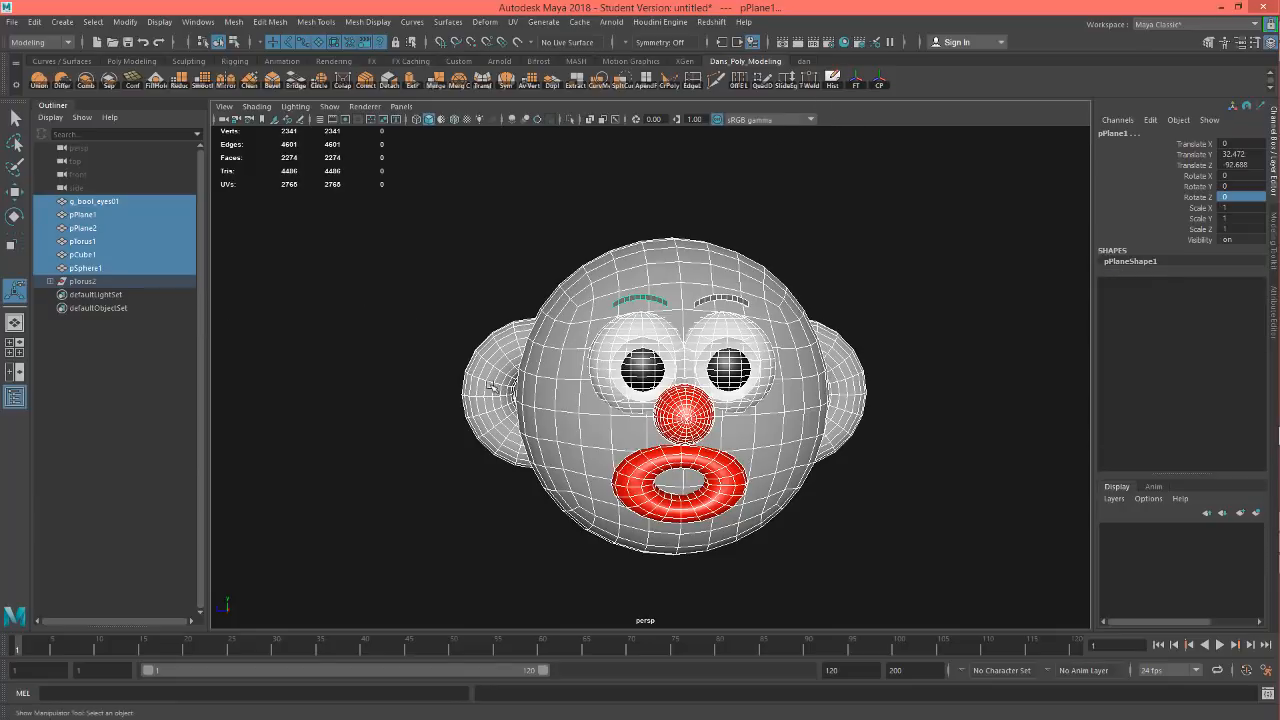
{"action": "left_click_drag", "start_coordinate": [320, 401], "coordinate": [328, 399], "text": "alt"}
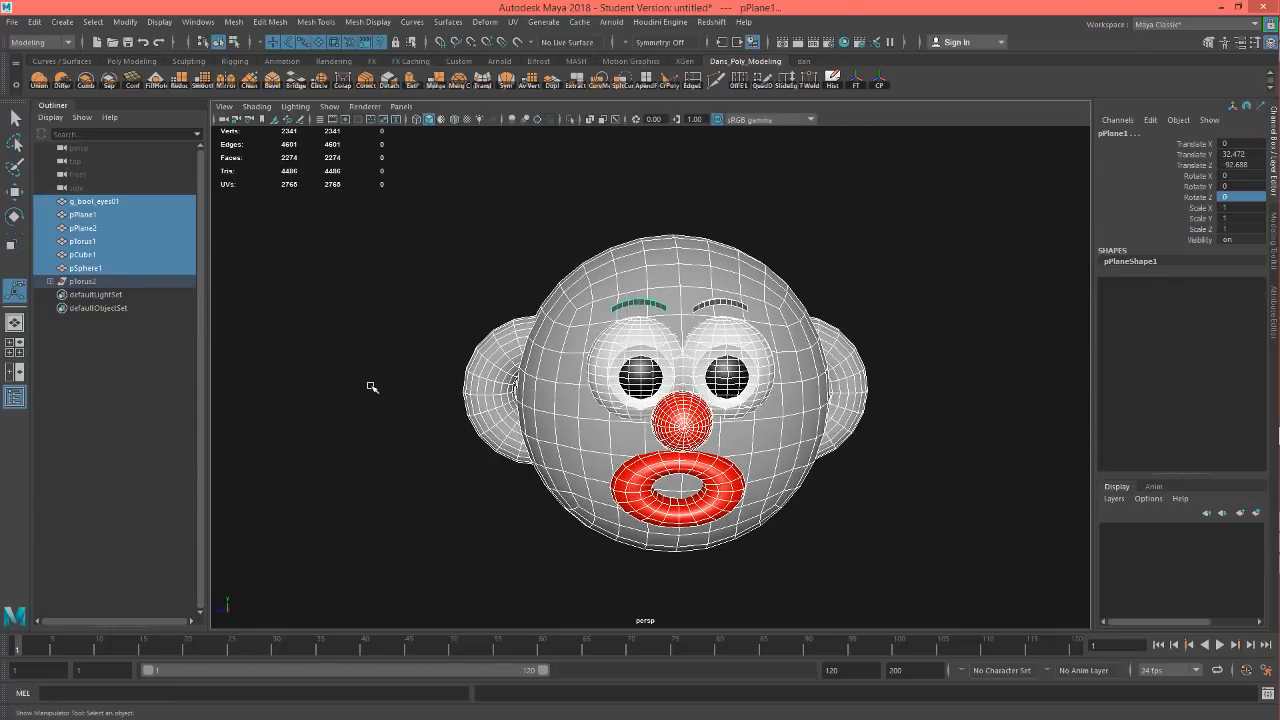
Step: Group the selected head parts and name the group mister_Bill
{"action": "key", "text": "ctrl+g"}
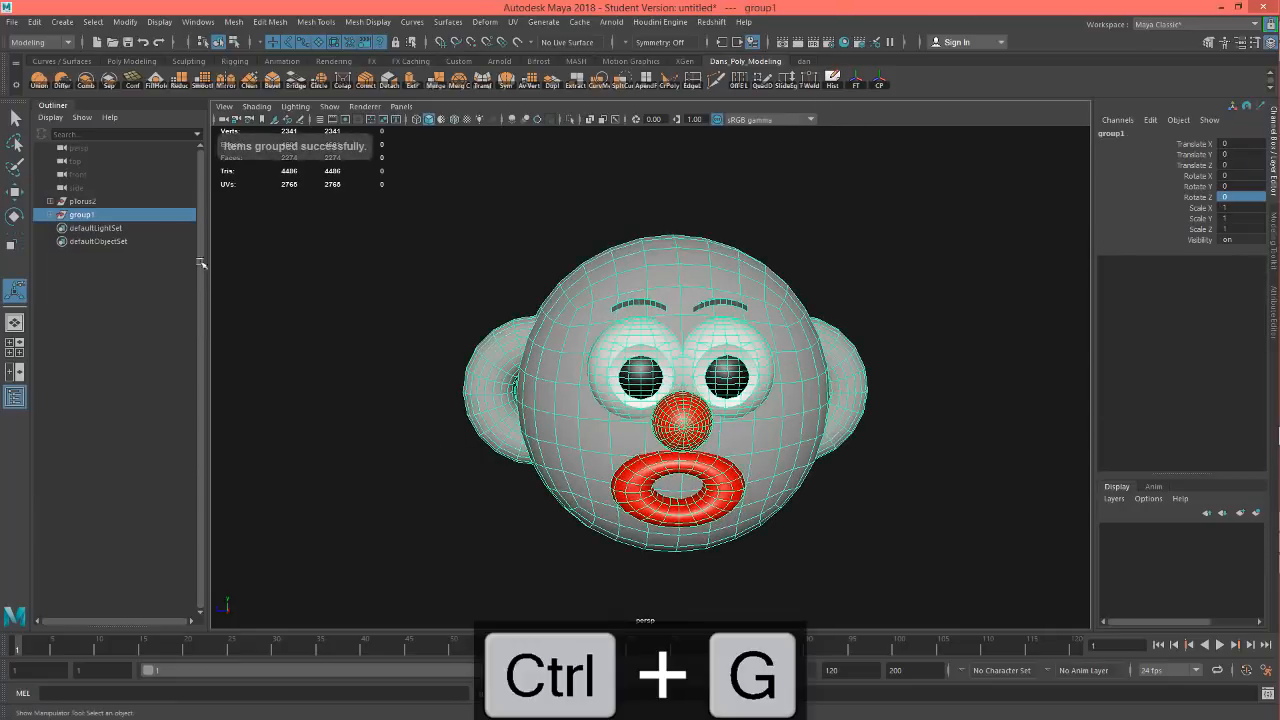
{"action": "double_click", "coordinate": [85, 215]}
{"action": "type", "text": "mis"}
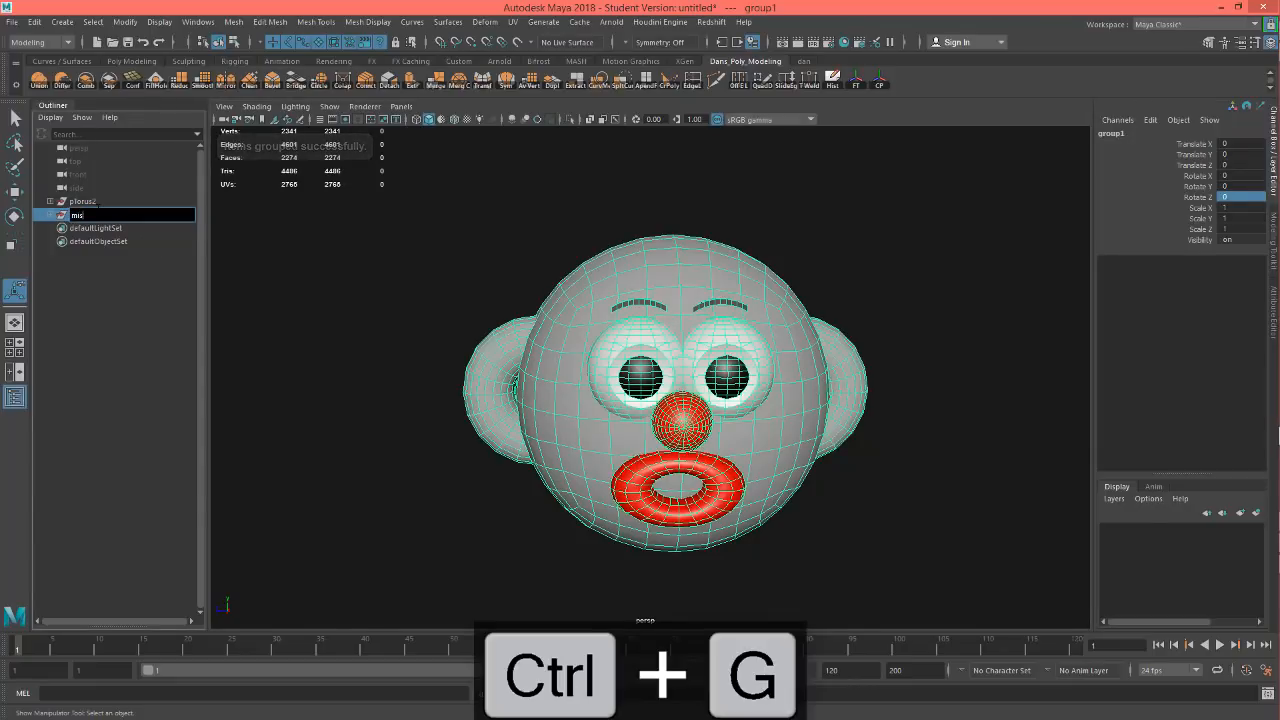
{"action": "type", "text": "ter_bill"}
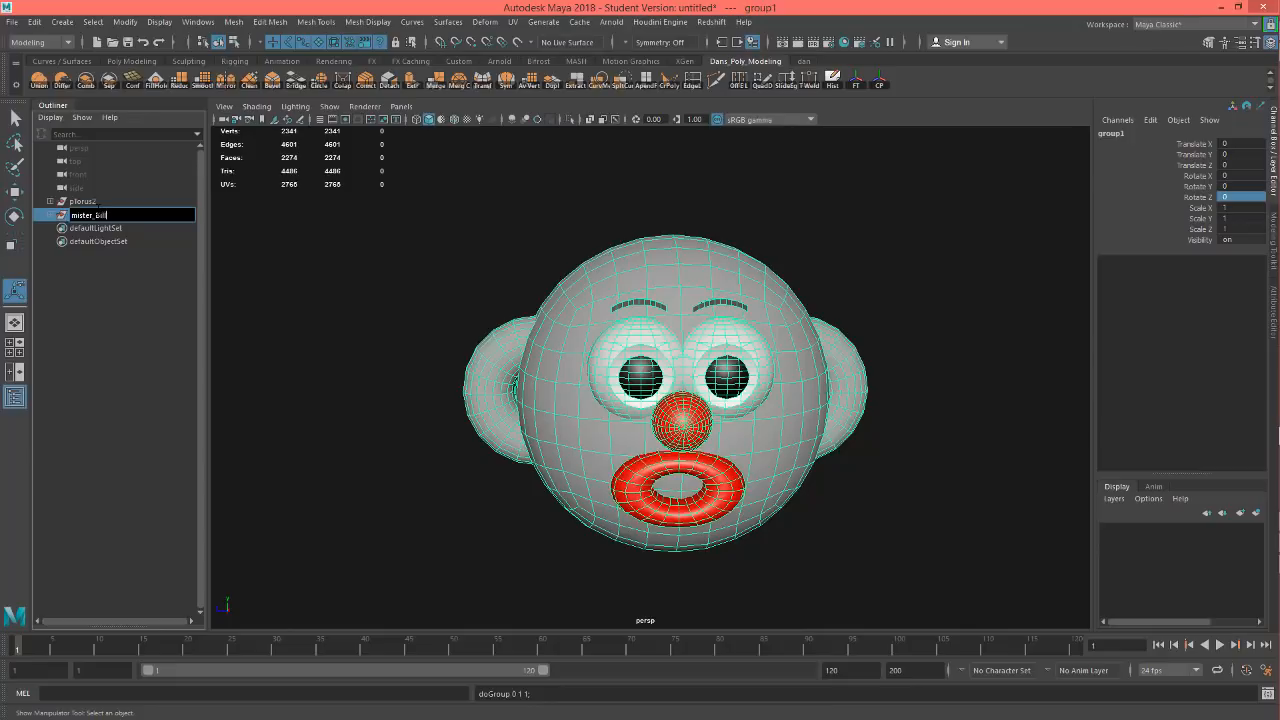
{"action": "key", "text": "Return"}
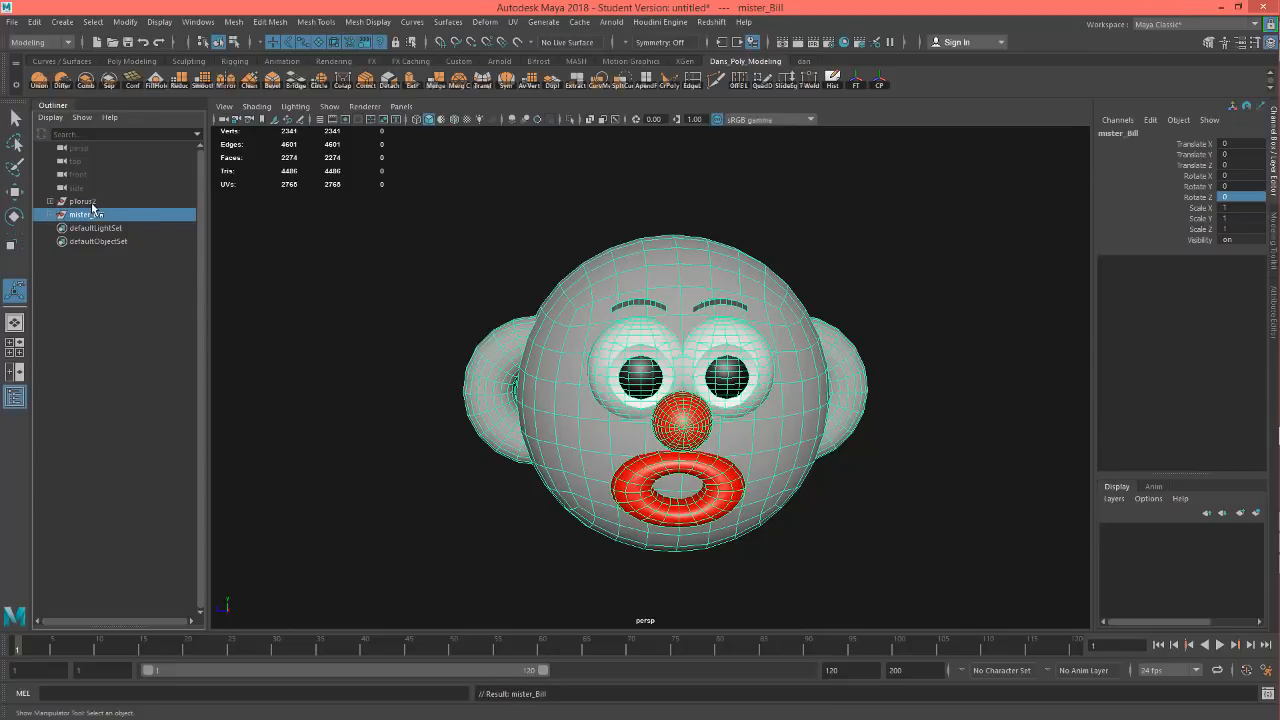
Step: Check the contents of the leftover pTorus2 group and delete it
{"action": "left_click", "coordinate": [92, 202]}
{"action": "left_click", "coordinate": [50, 202]}
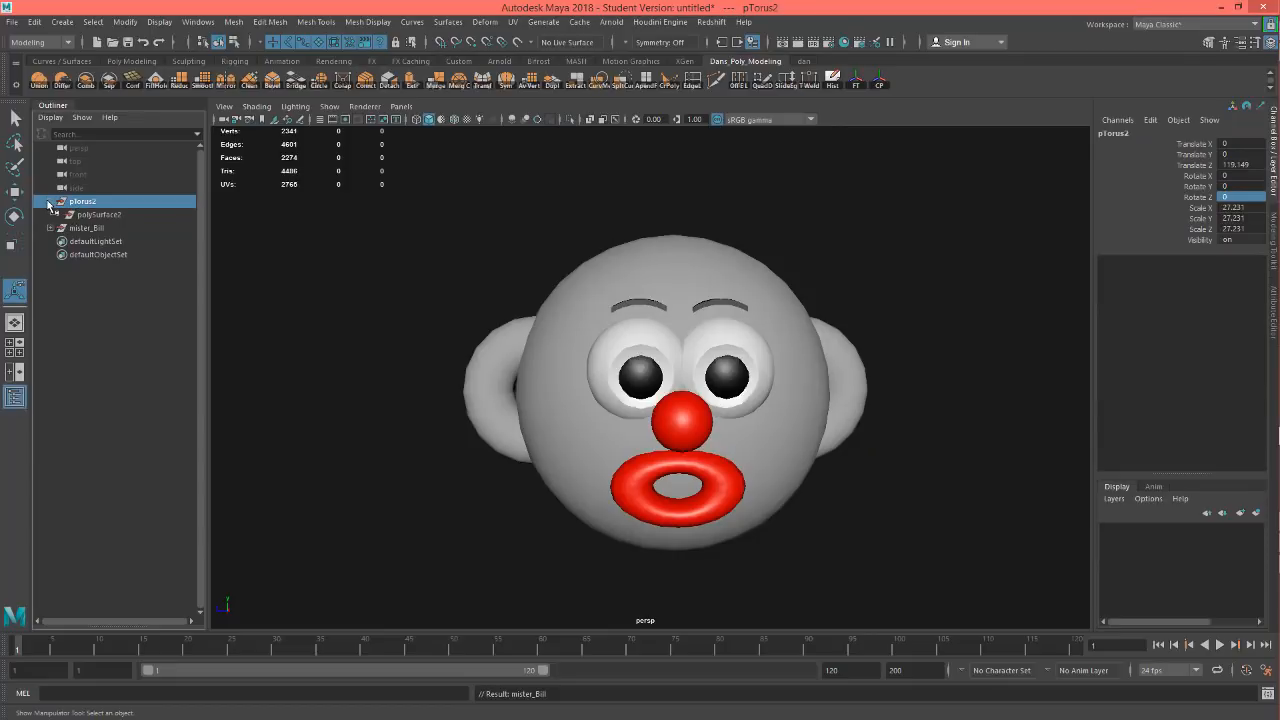
{"action": "left_click", "coordinate": [50, 202]}
{"action": "key", "text": "Delete"}
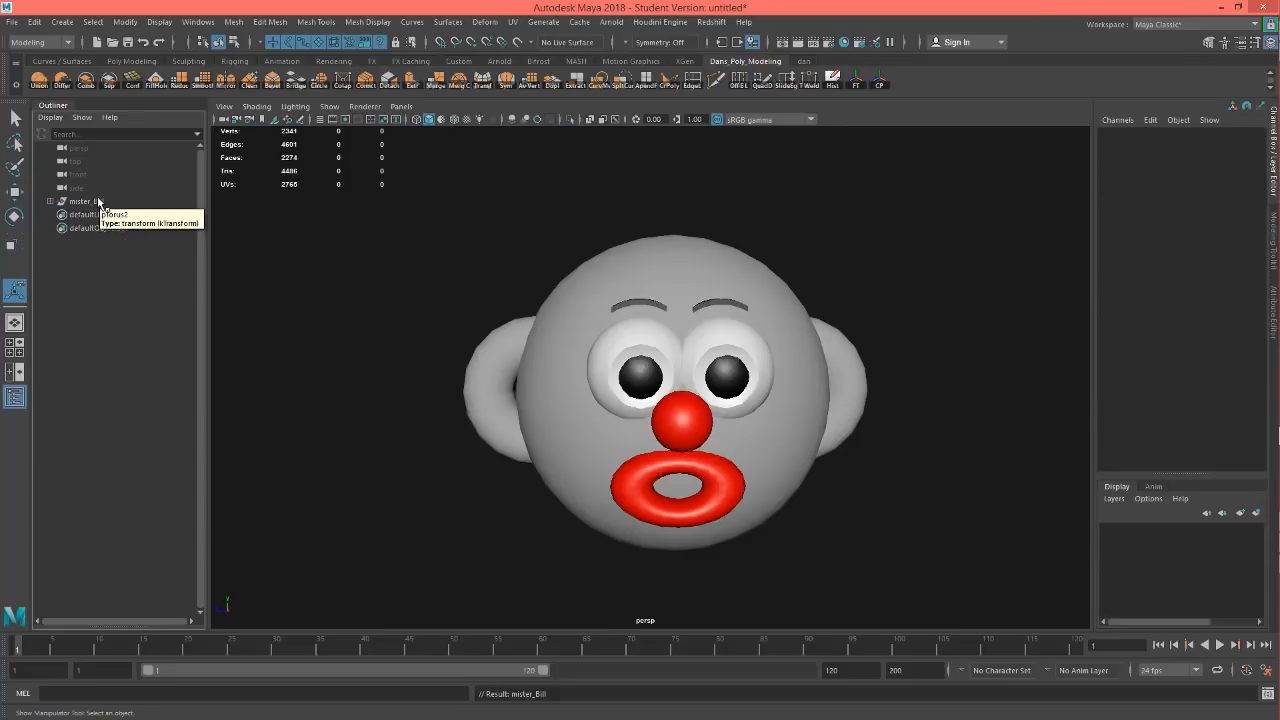
Step: Expand the mister_Bill group and rename the mouth torus g_lips
{"action": "left_click", "coordinate": [96, 202]}
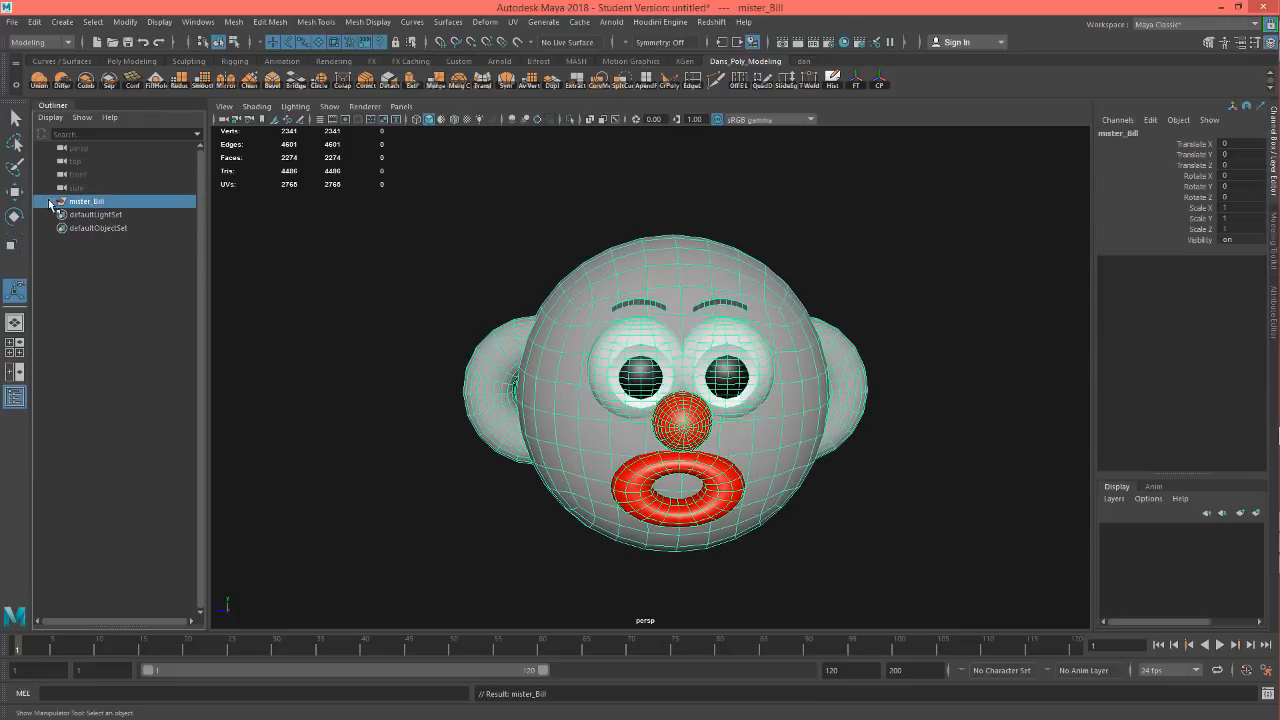
{"action": "left_click", "coordinate": [50, 202]}
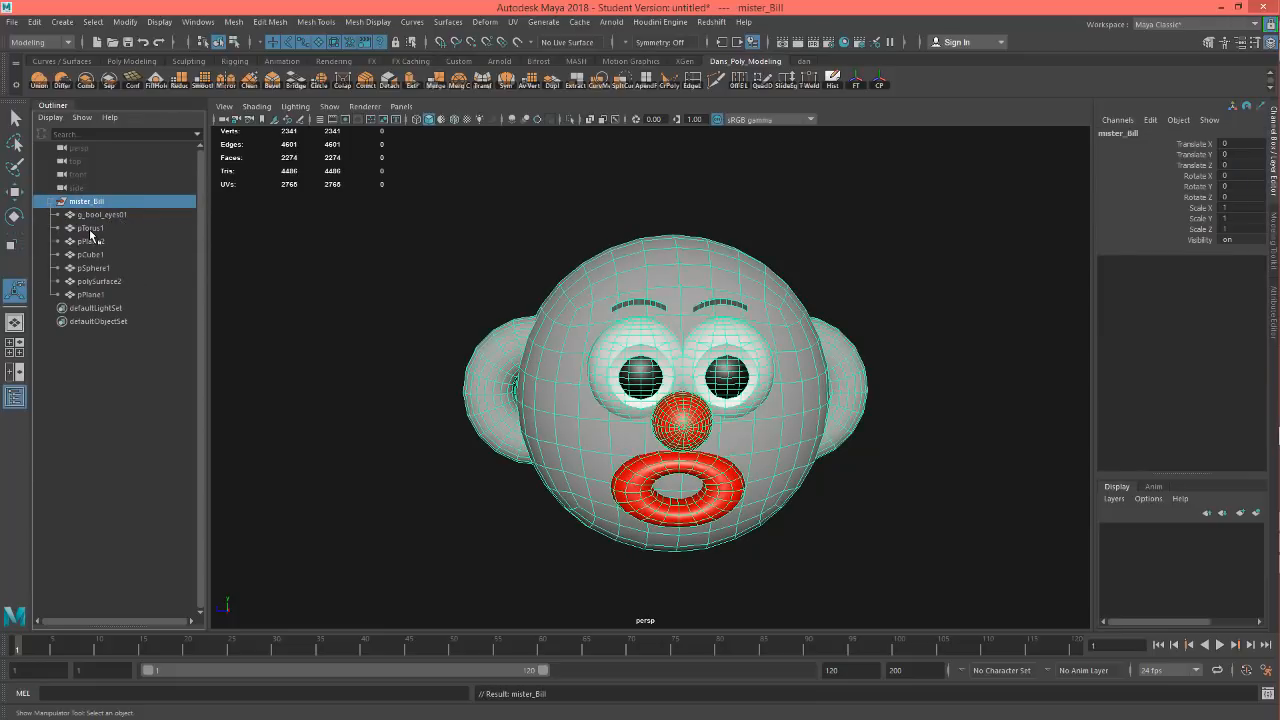
{"action": "left_click", "coordinate": [90, 229]}
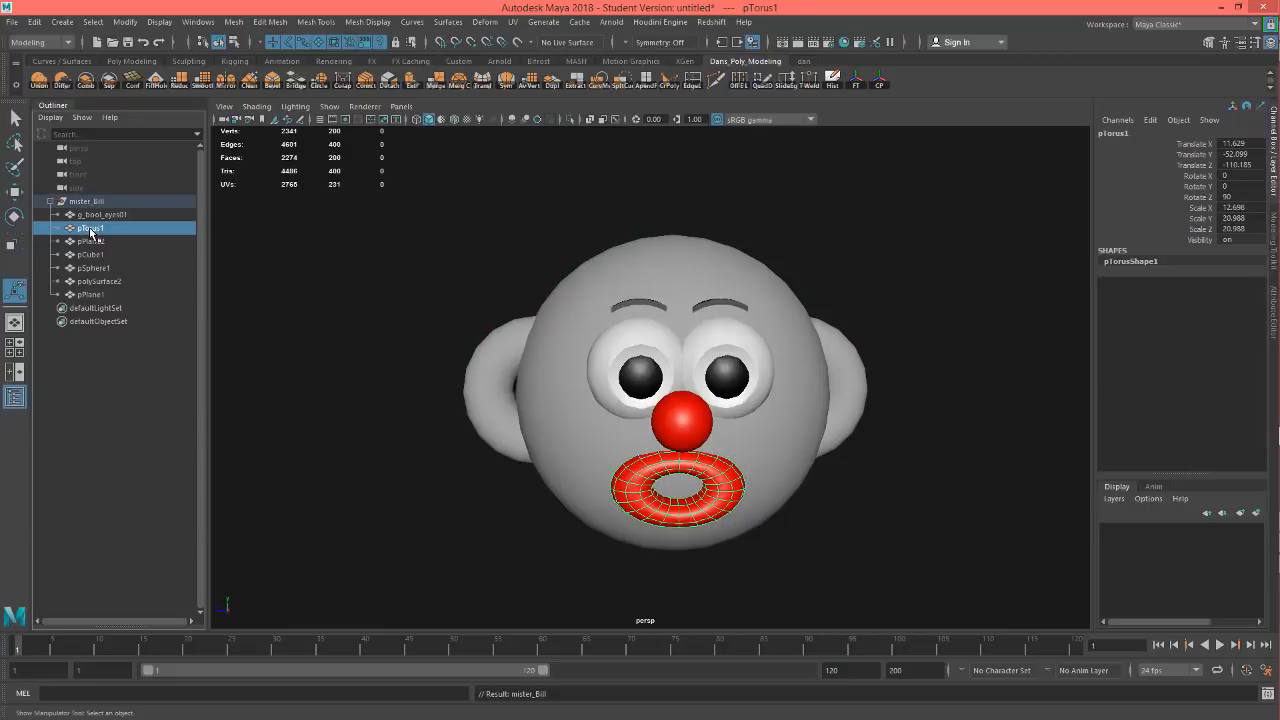
{"action": "double_click", "coordinate": [90, 229]}
{"action": "type", "text": "g"}
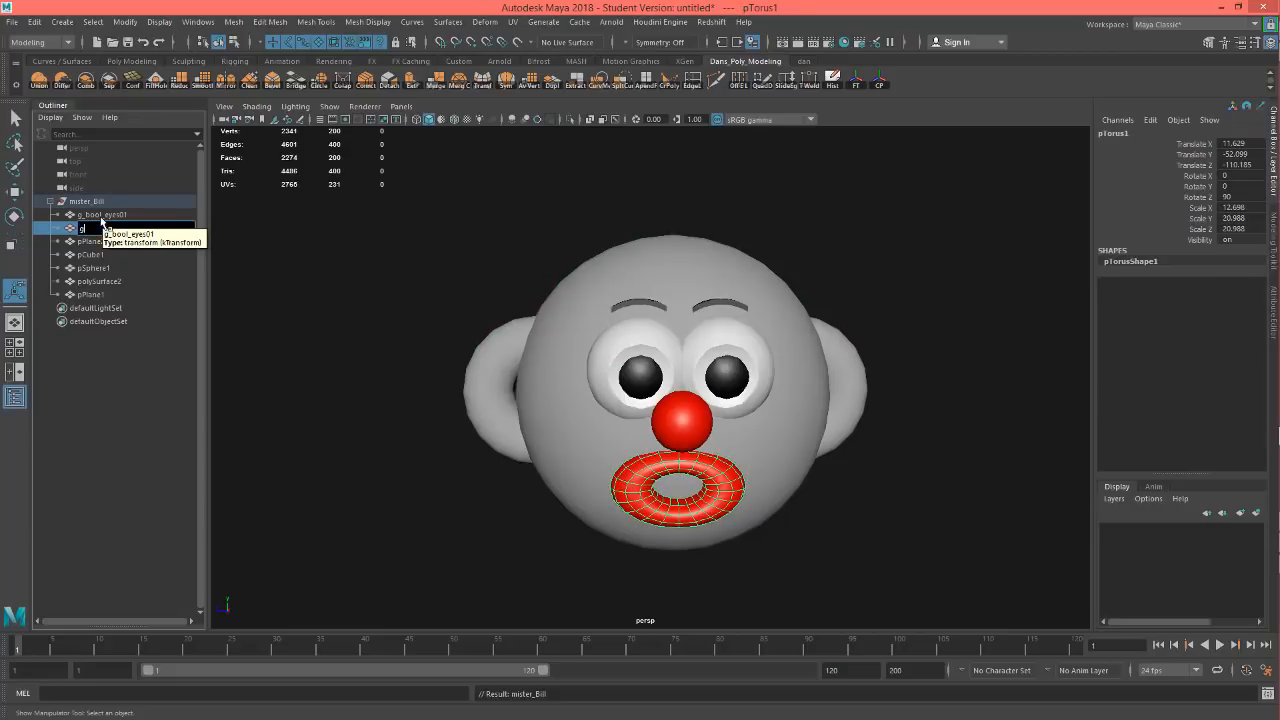
{"action": "type", "text": "_lips"}
{"action": "key", "text": "Return"}
Step: Combine the two eyebrow planes, pPlane2 and pPlane1, into one mesh
{"action": "double_click", "coordinate": [107, 243]}
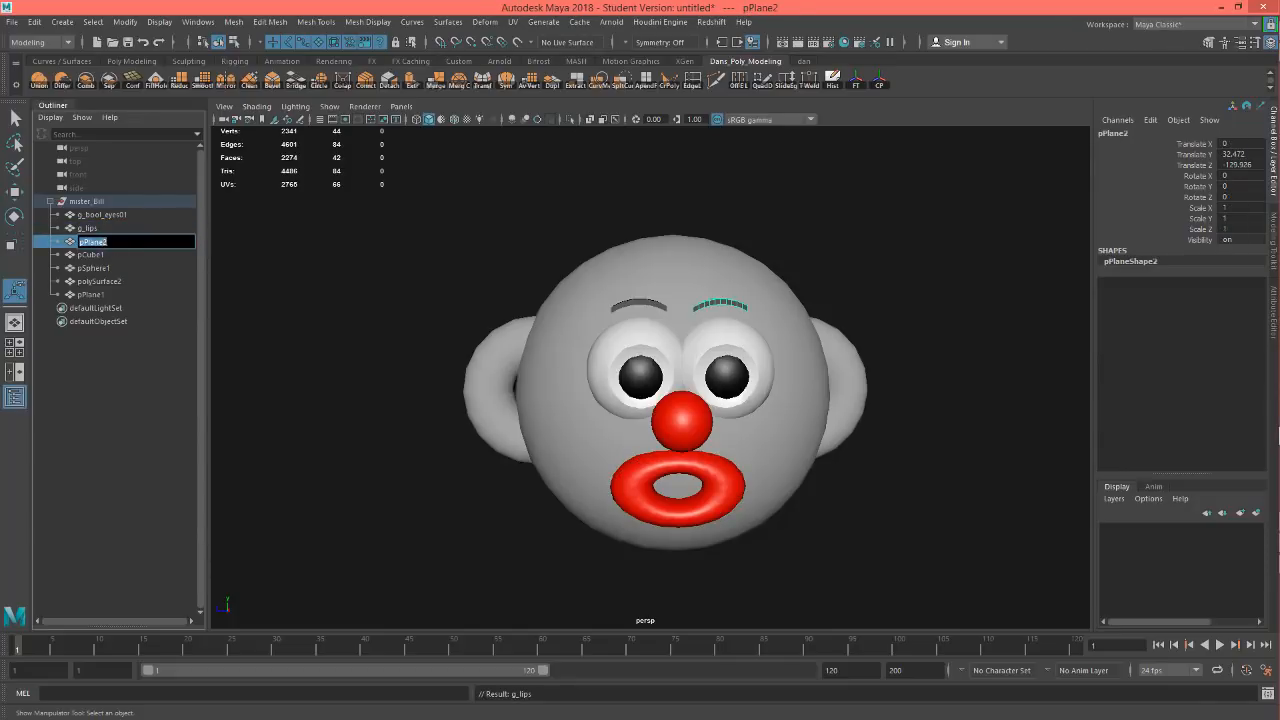
{"action": "left_click", "coordinate": [121, 256]}
{"action": "left_click", "coordinate": [108, 245]}
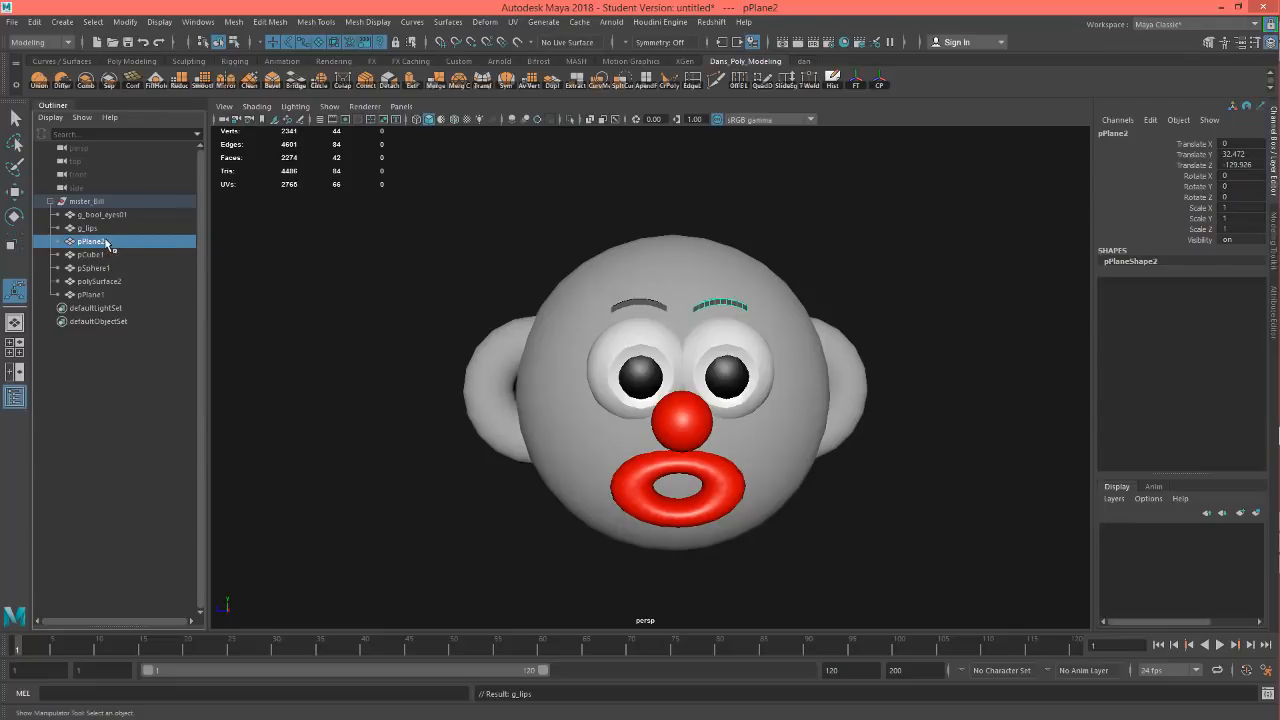
{"action": "left_click", "coordinate": [110, 295], "text": "ctrl"}
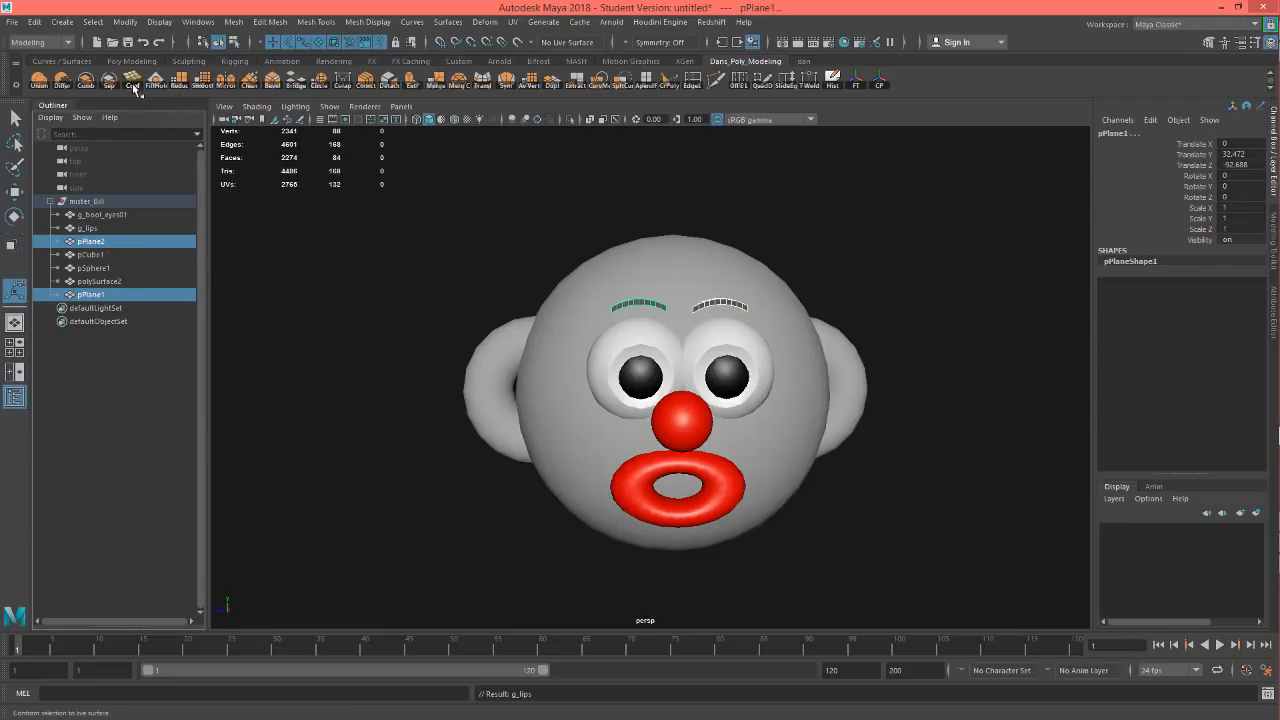
{"action": "left_click", "coordinate": [86, 80]}
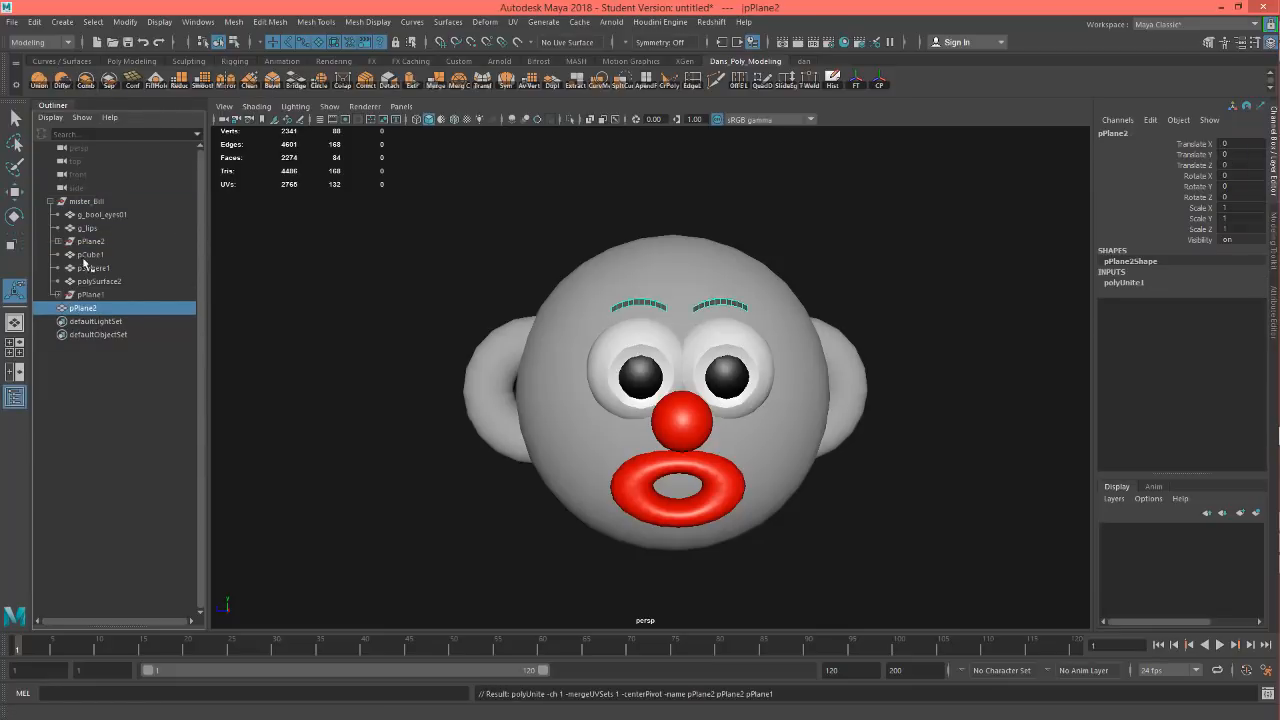
Step: Rename the combined eyebrow mesh g_eyeBrow and parent it under the mister_Bill group
{"action": "double_click", "coordinate": [85, 309]}
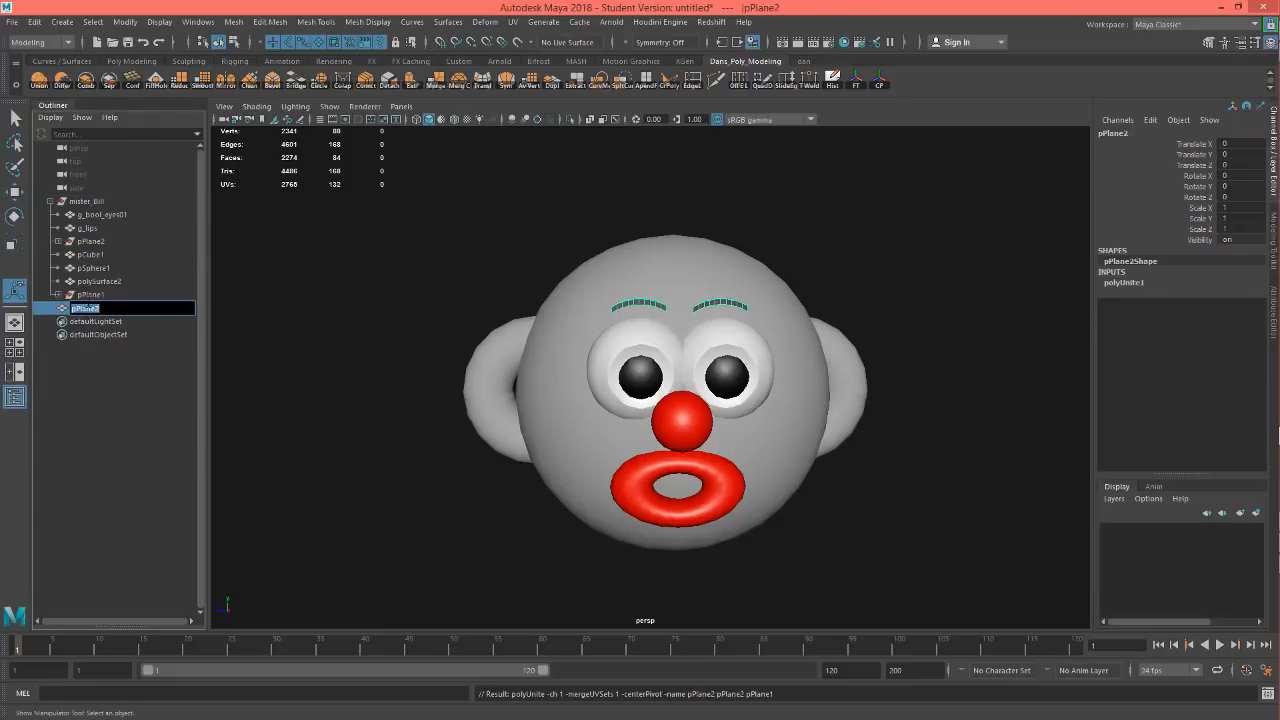
{"action": "type", "text": "g_eyeBrow"}
{"action": "key", "text": "Return"}
{"action": "middle_click_drag", "start_coordinate": [82, 313], "coordinate": [100, 206]}
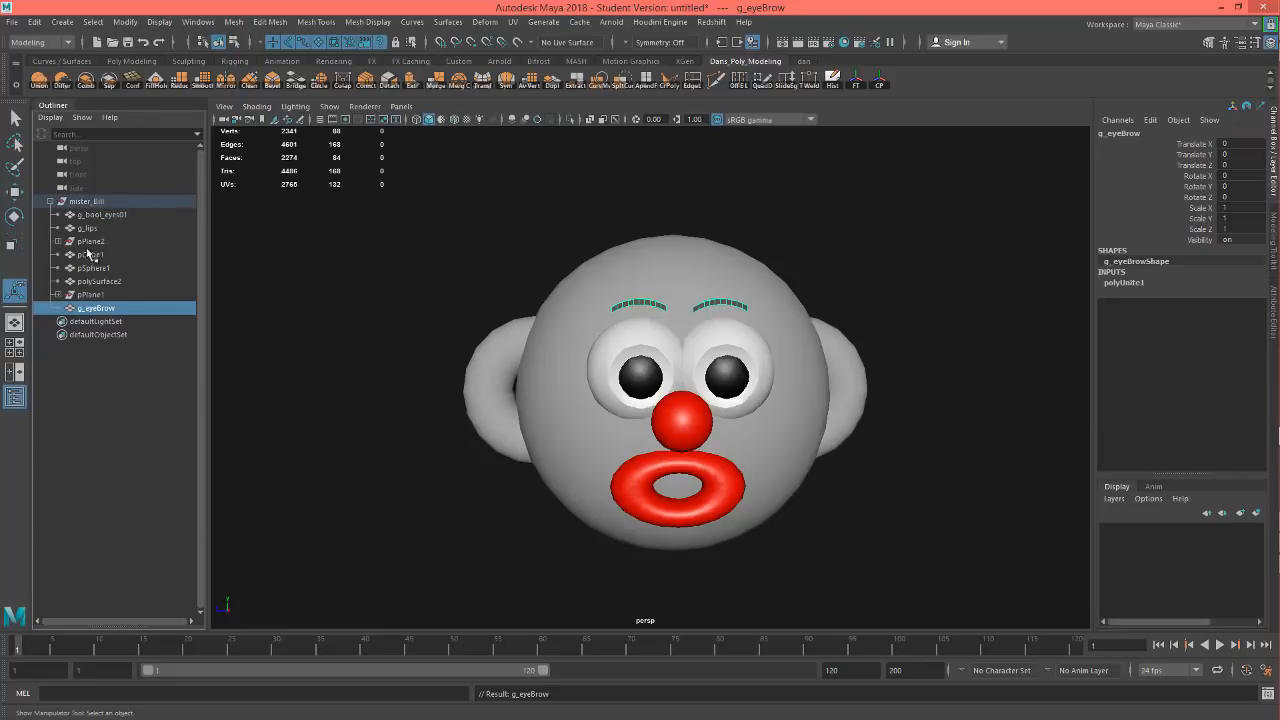
Step: Try deleting the leftover pPlane2 node from the mister_Bill group, and undo the deletion
{"action": "left_click", "coordinate": [58, 241]}
{"action": "left_click", "coordinate": [86, 242]}
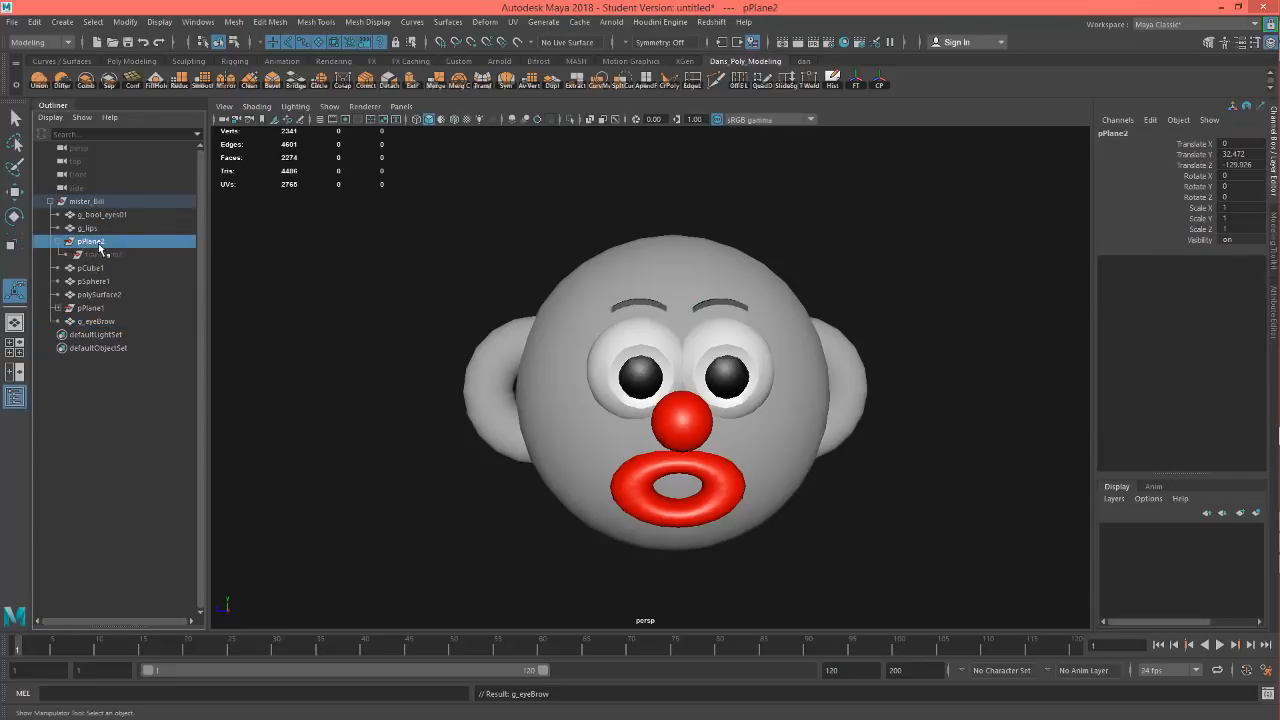
{"action": "key", "text": "Delete"}
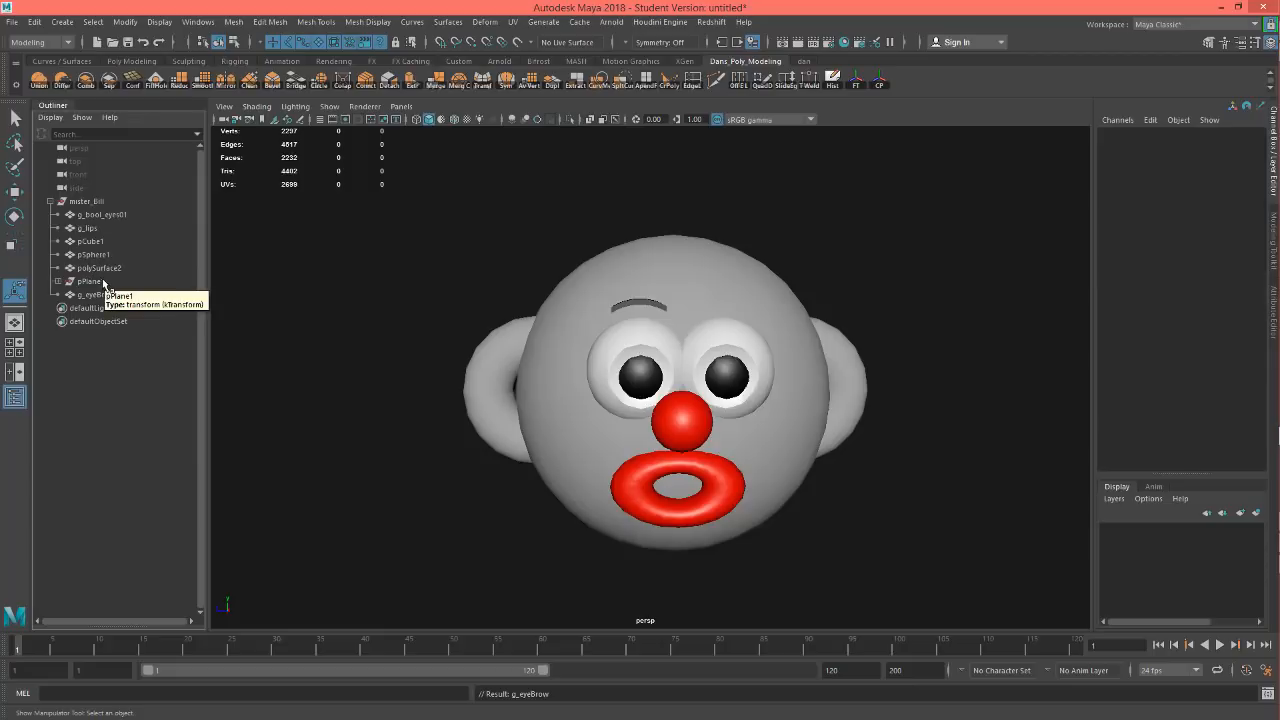
{"action": "key", "text": "ctrl+z"}
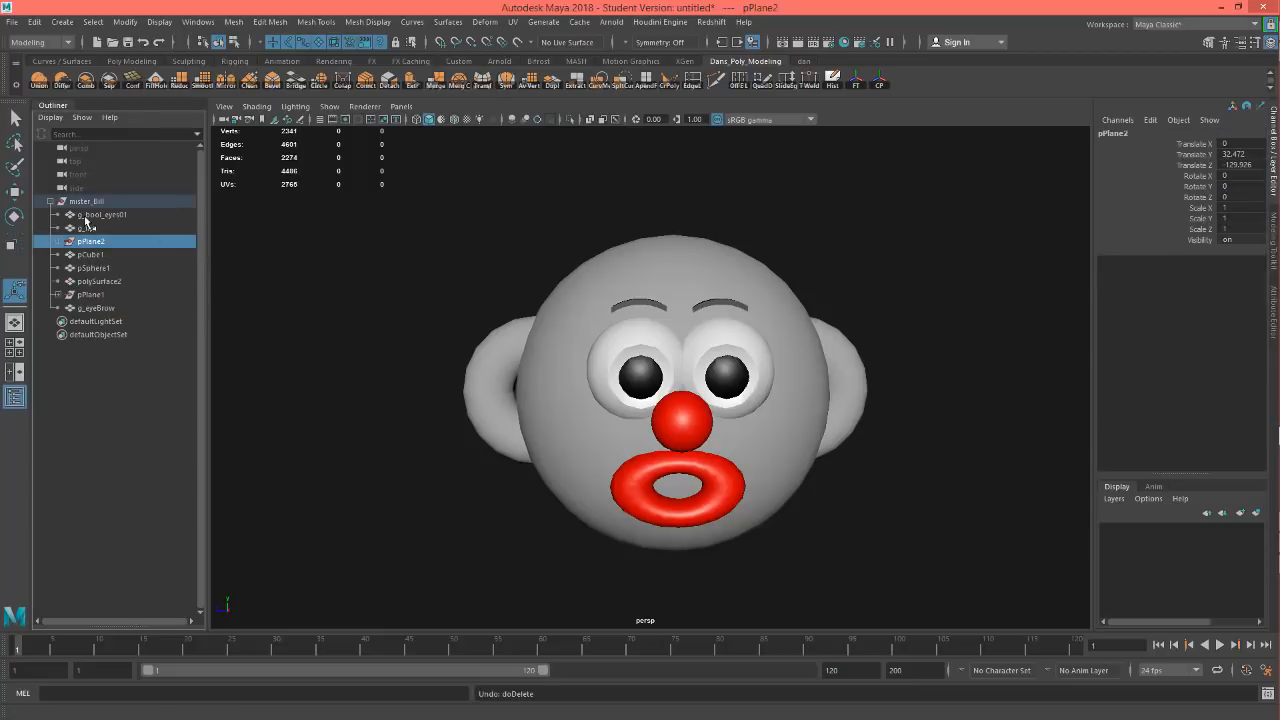
Step: Delete the construction history of the g_eyeBrow mesh
{"action": "left_click", "coordinate": [98, 309]}
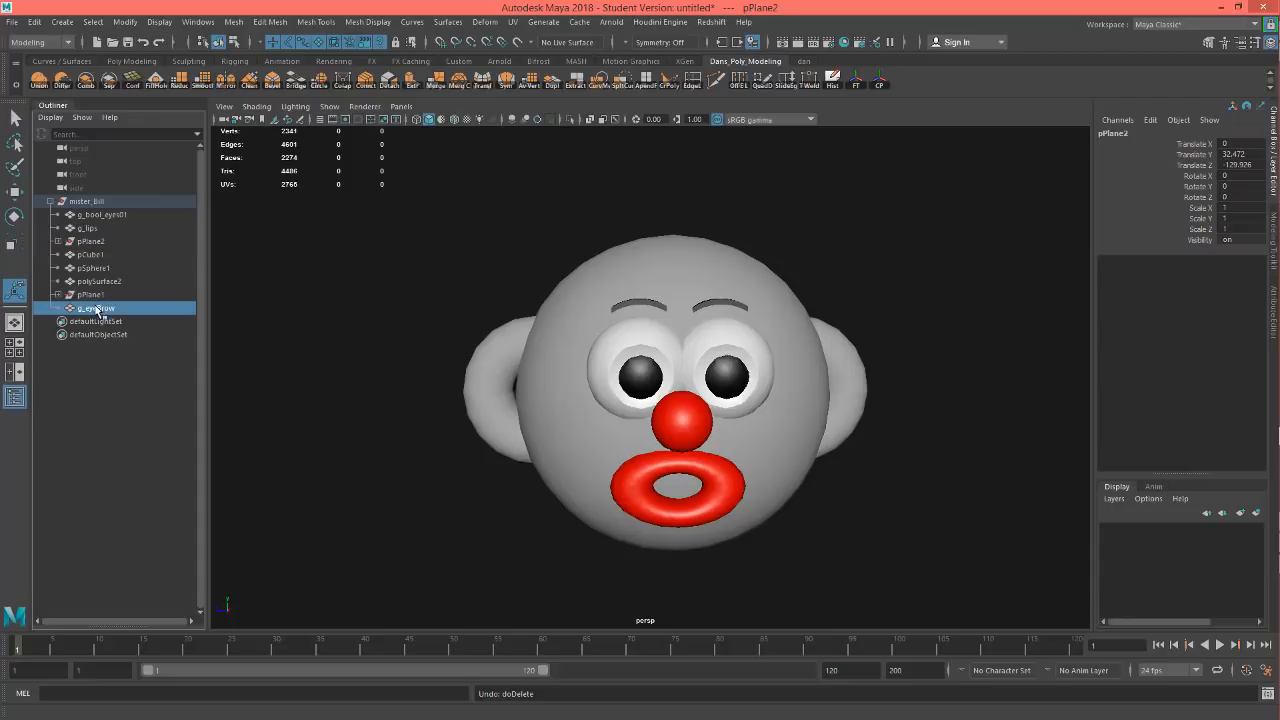
{"action": "left_click", "coordinate": [833, 84]}
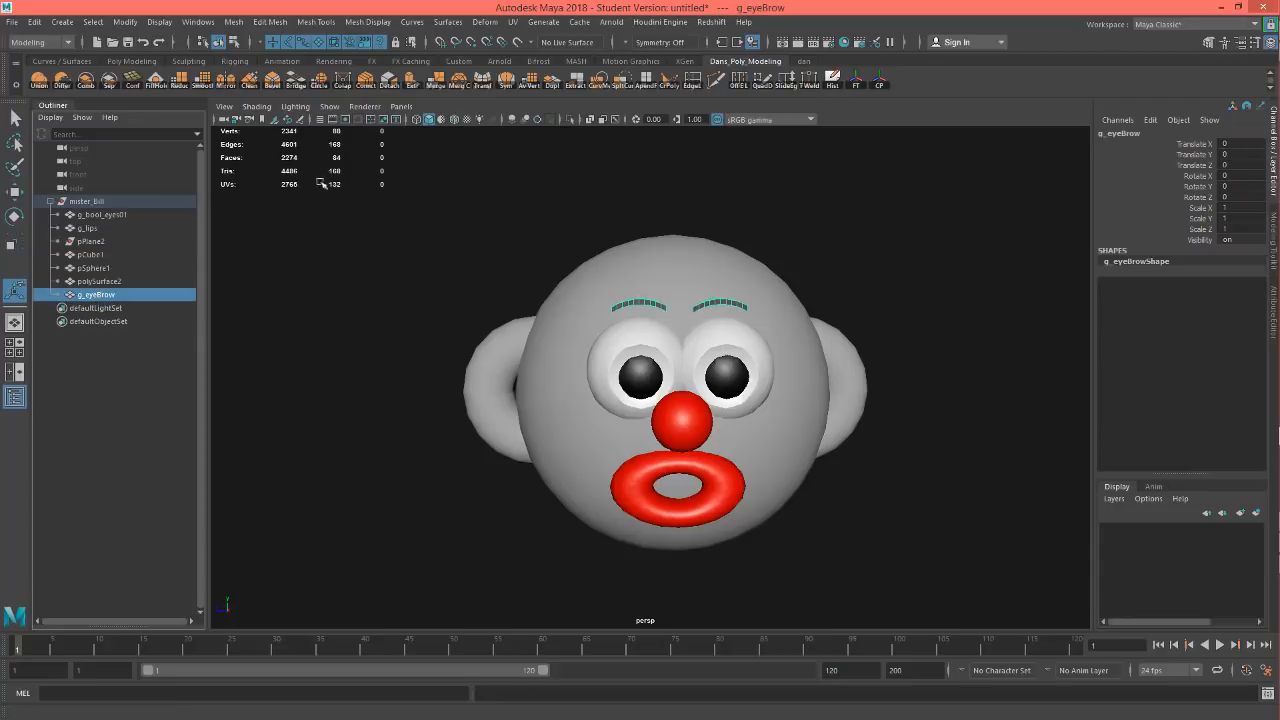
Step: Delete the leftover pPlane2 node from the mister_Bill group and rename the head mesh pCube1 as g_head
{"action": "left_click", "coordinate": [89, 242]}
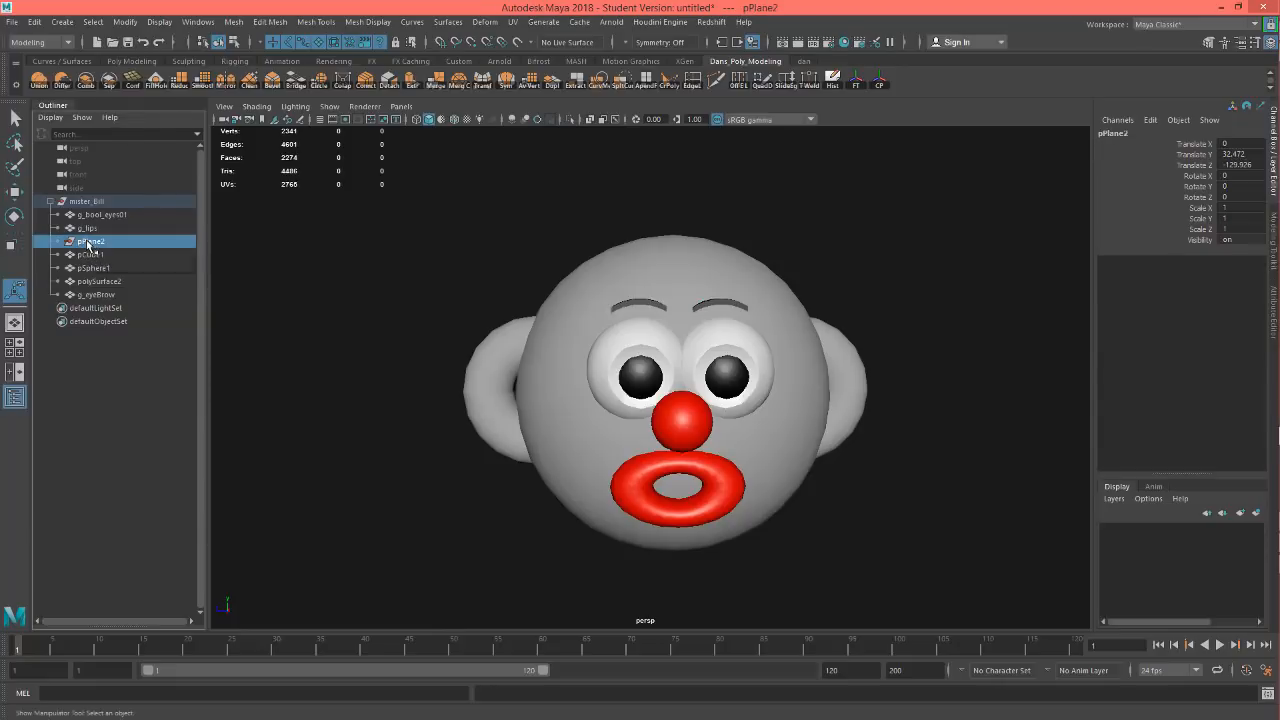
{"action": "key", "text": "Delete"}
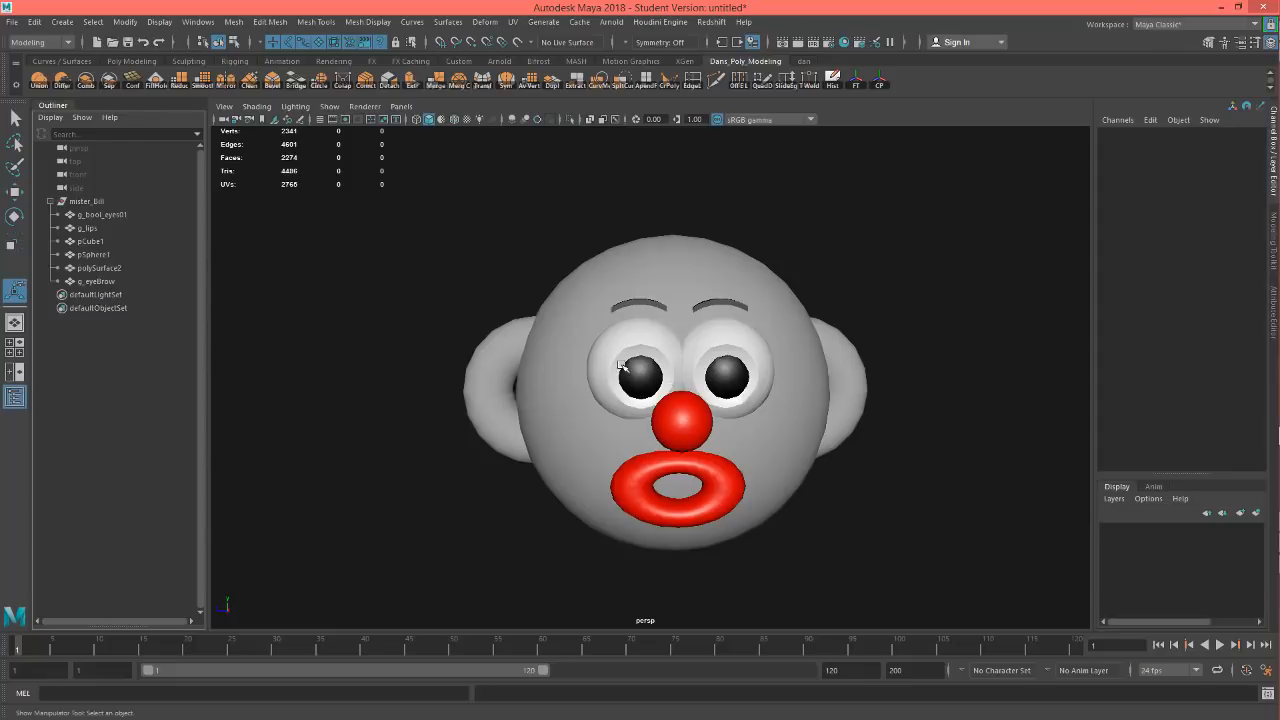
{"action": "left_click", "coordinate": [90, 241]}
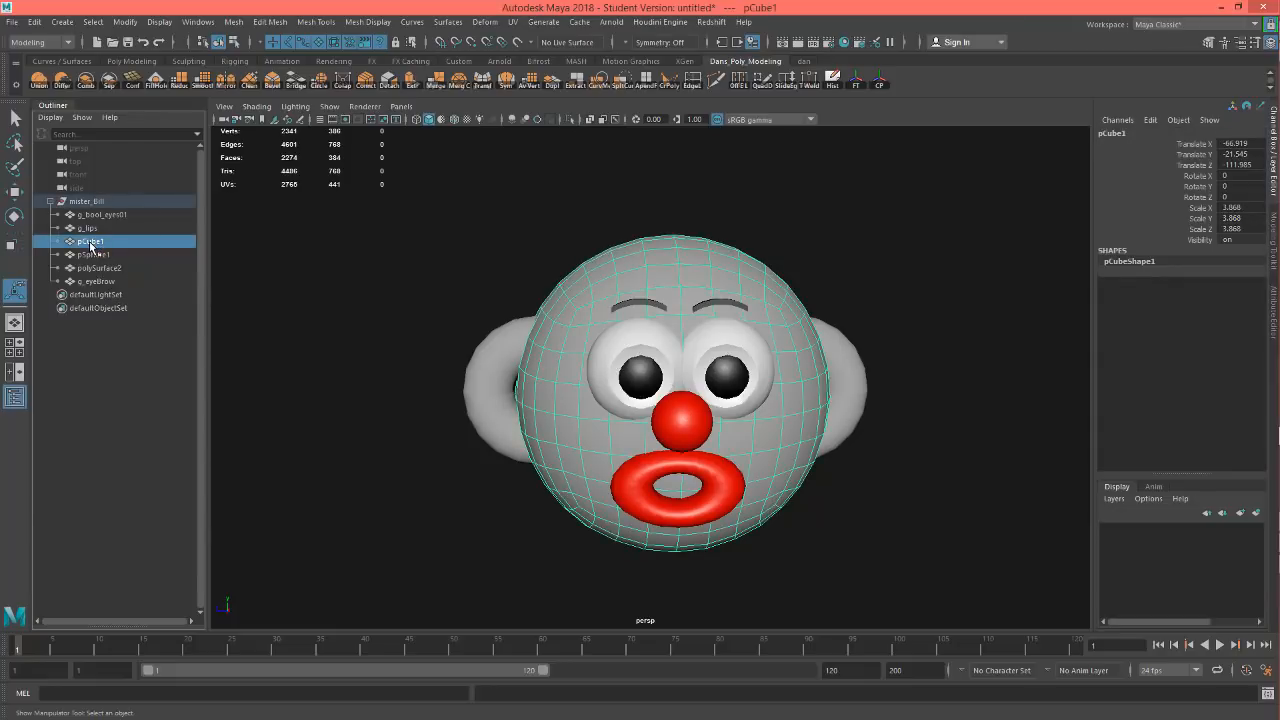
{"action": "double_click", "coordinate": [90, 242]}
{"action": "type", "text": "g"}
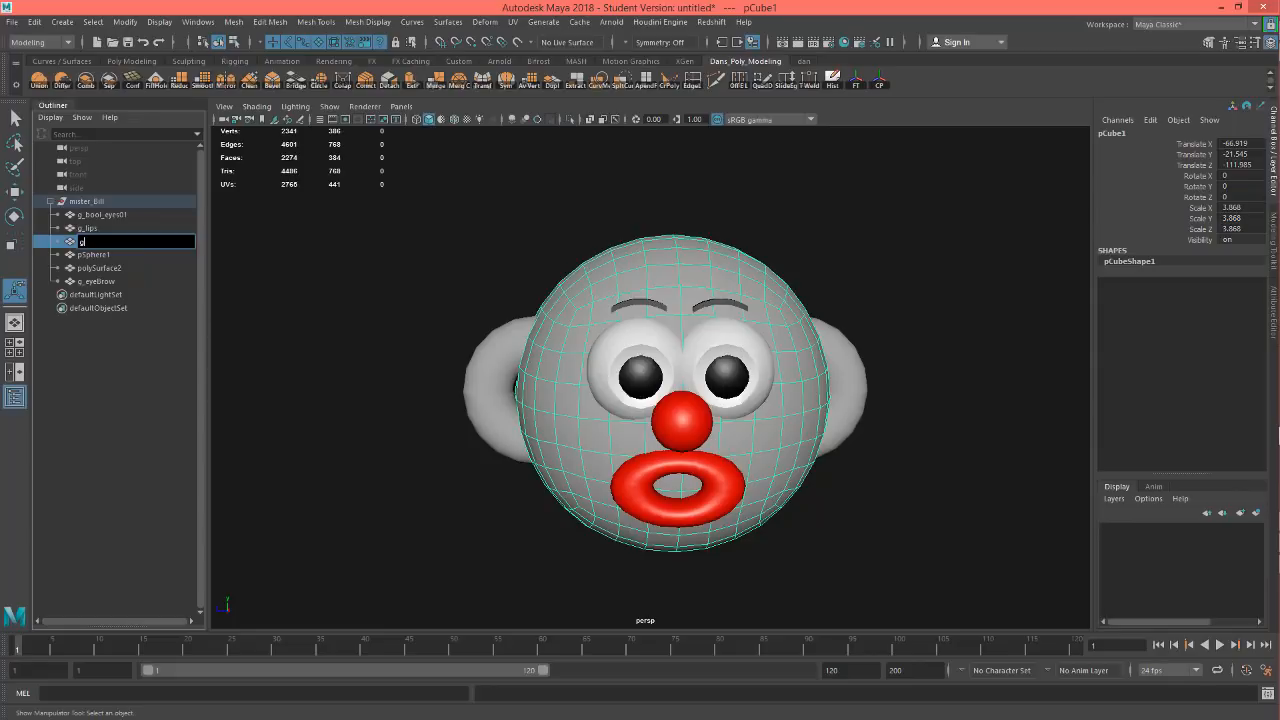
{"action": "type", "text": "_head"}
{"action": "key", "text": "Return"}
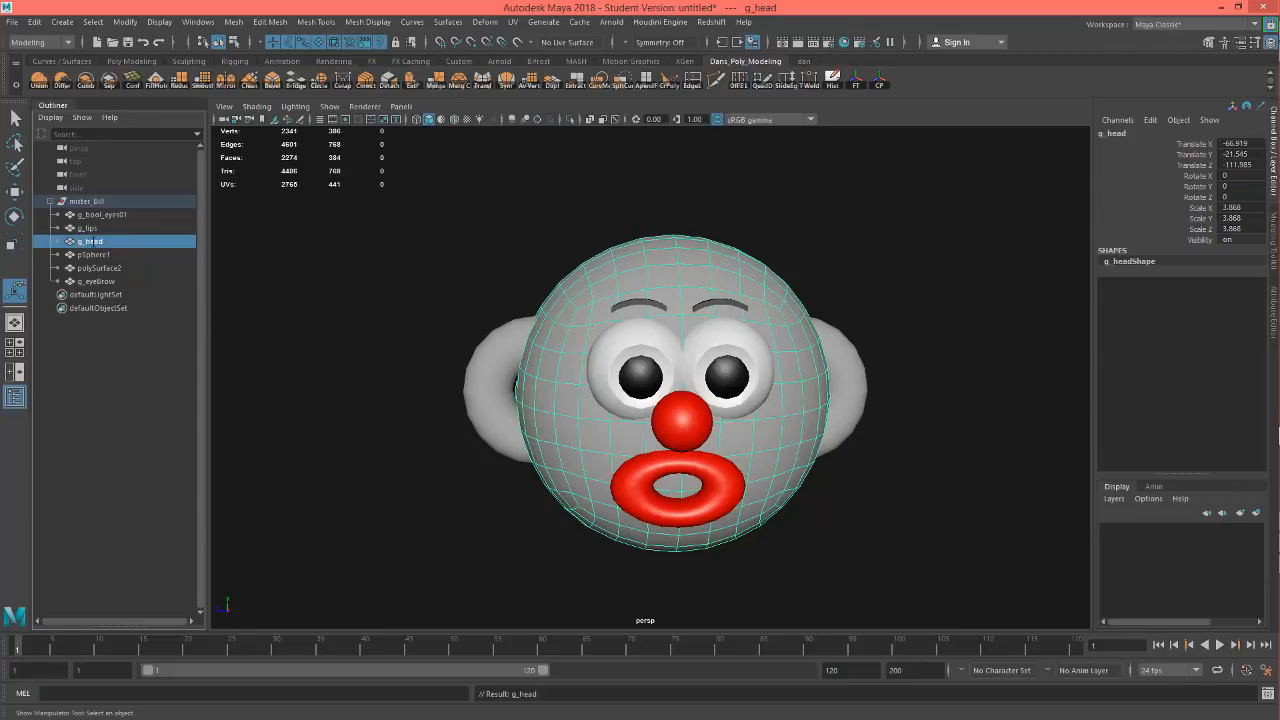
Step: Rename the red nose sphere, pSphere1, as g_nose in the mister_Bill group
{"action": "left_click", "coordinate": [95, 256]}
{"action": "double_click", "coordinate": [96, 256]}
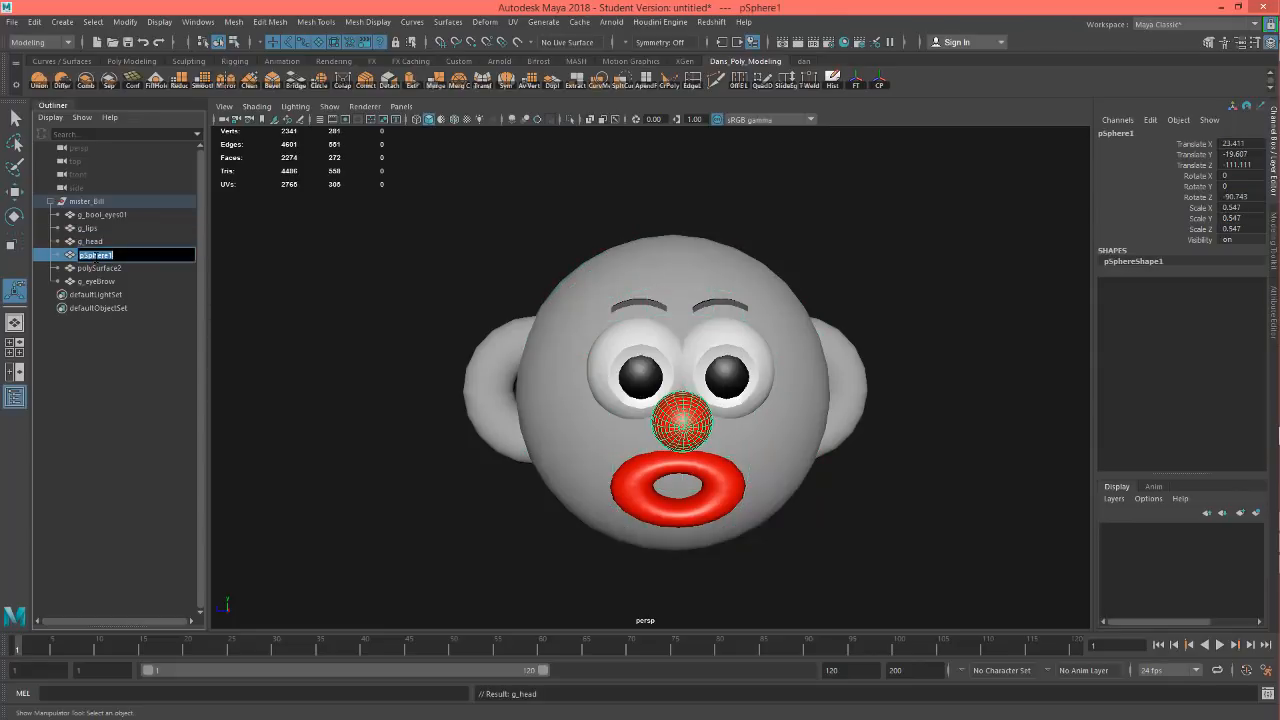
{"action": "type", "text": "g"}
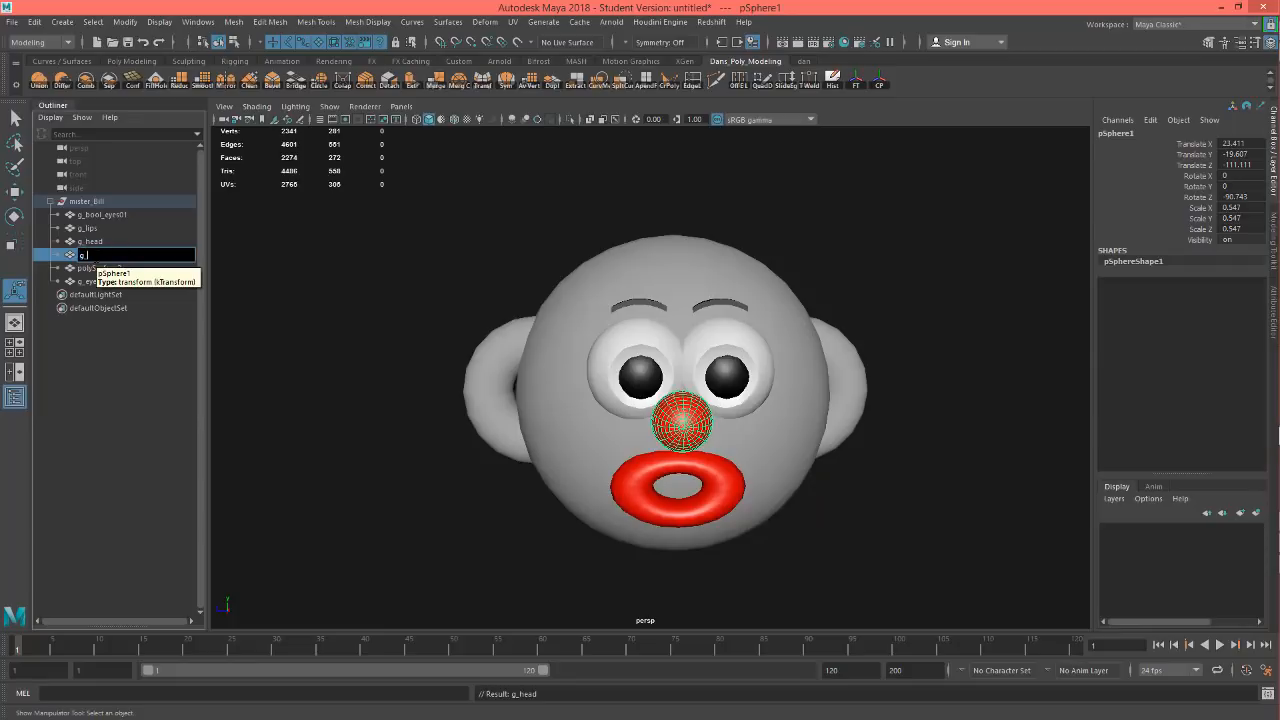
{"action": "type", "text": "_nose"}
{"action": "key", "text": "Return"}
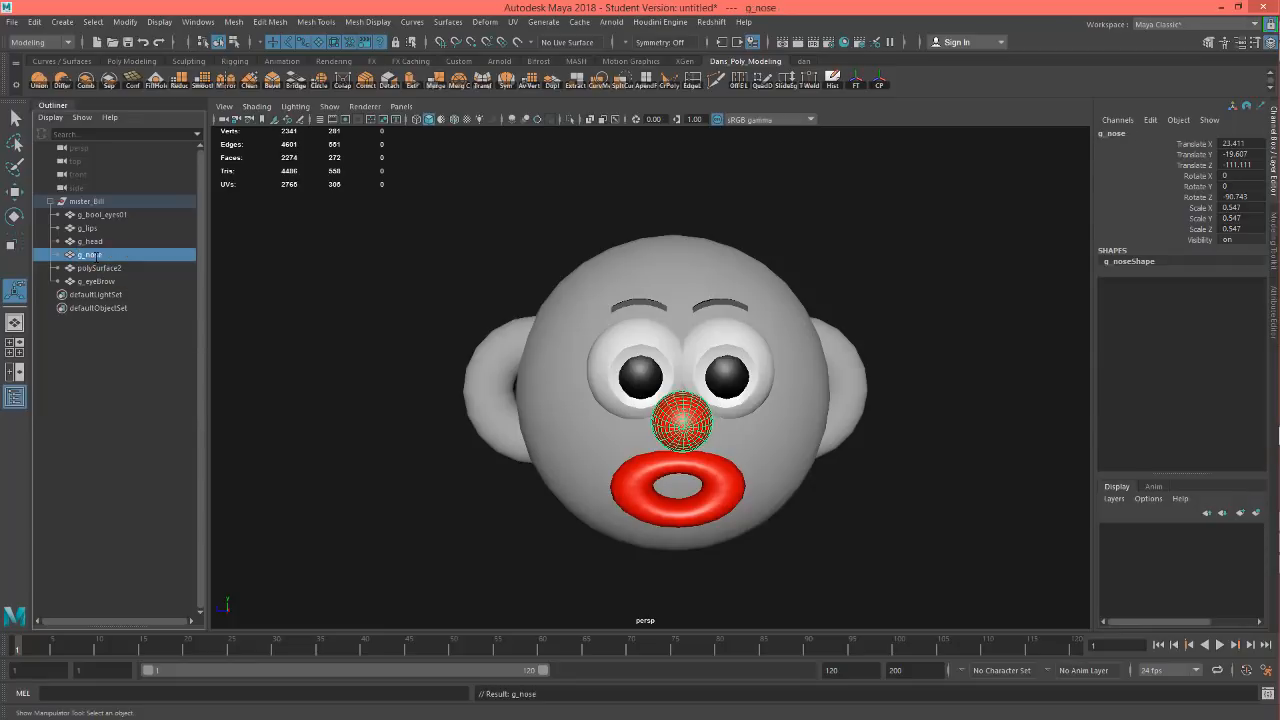
Step: Rename the combined ears mesh, polySurface2, as g_ears
{"action": "left_click", "coordinate": [94, 268]}
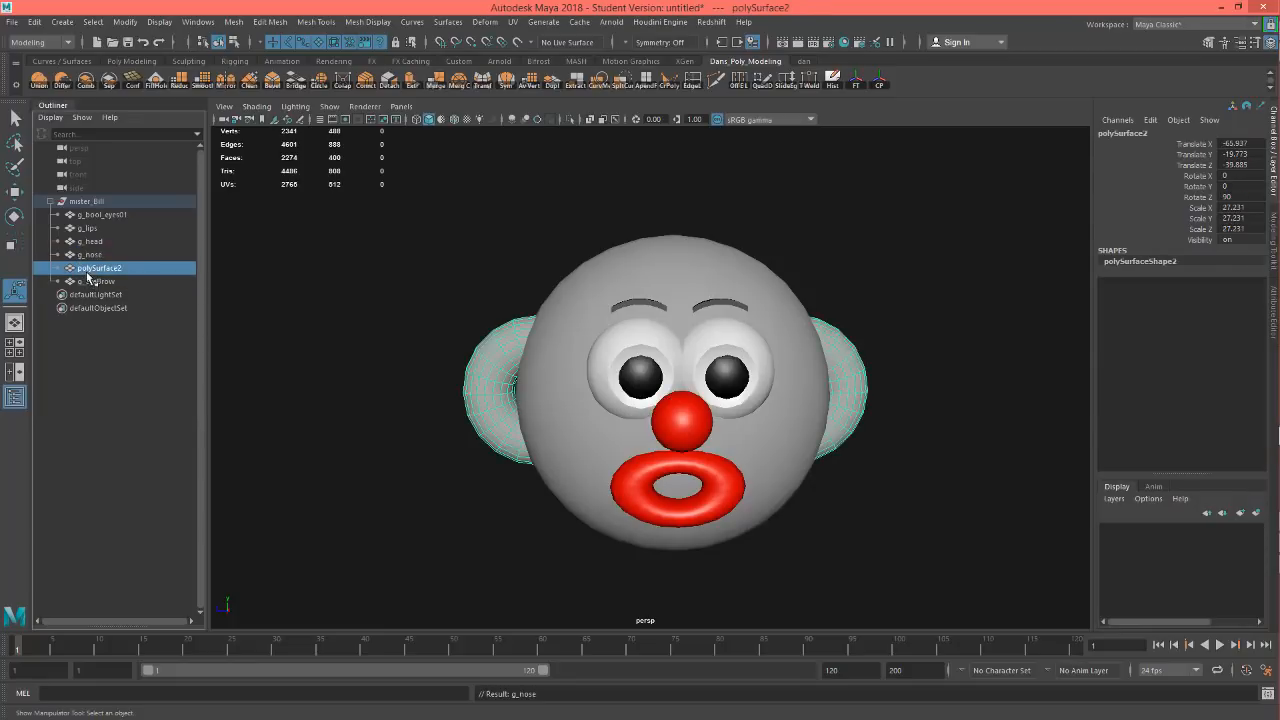
{"action": "double_click", "coordinate": [89, 270]}
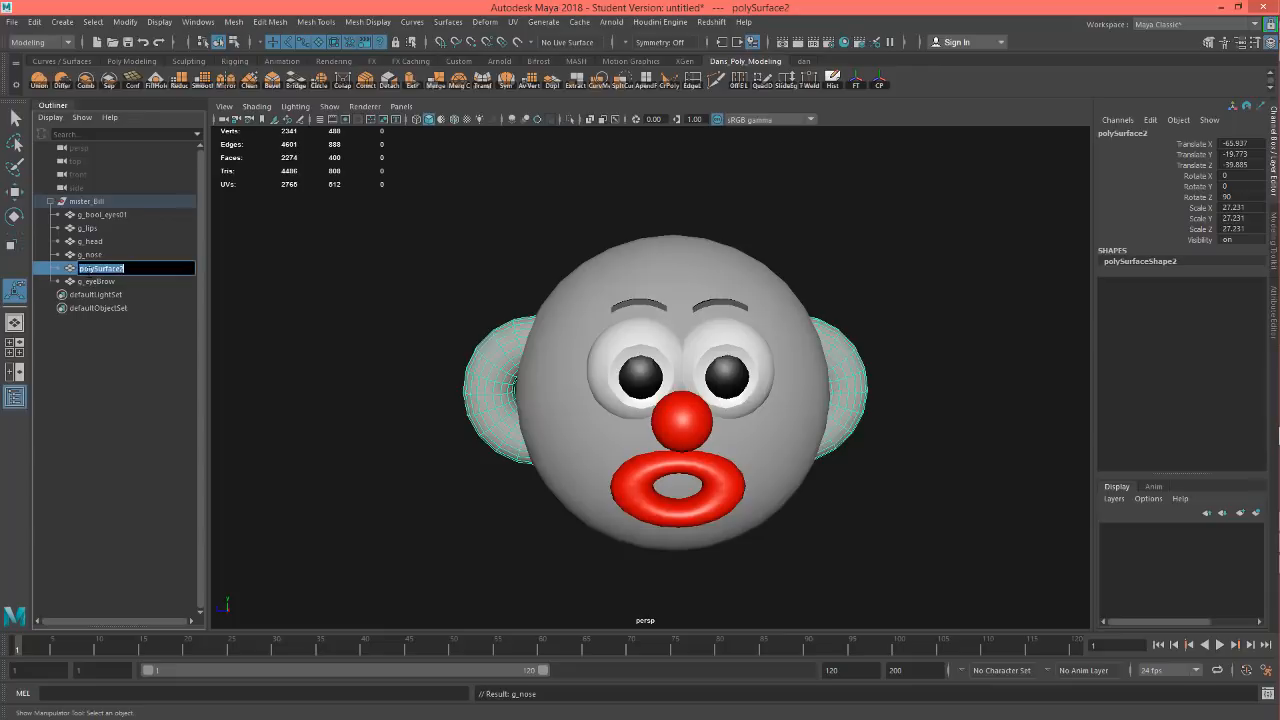
{"action": "type", "text": "g_ears"}
{"action": "key", "text": "Return"}
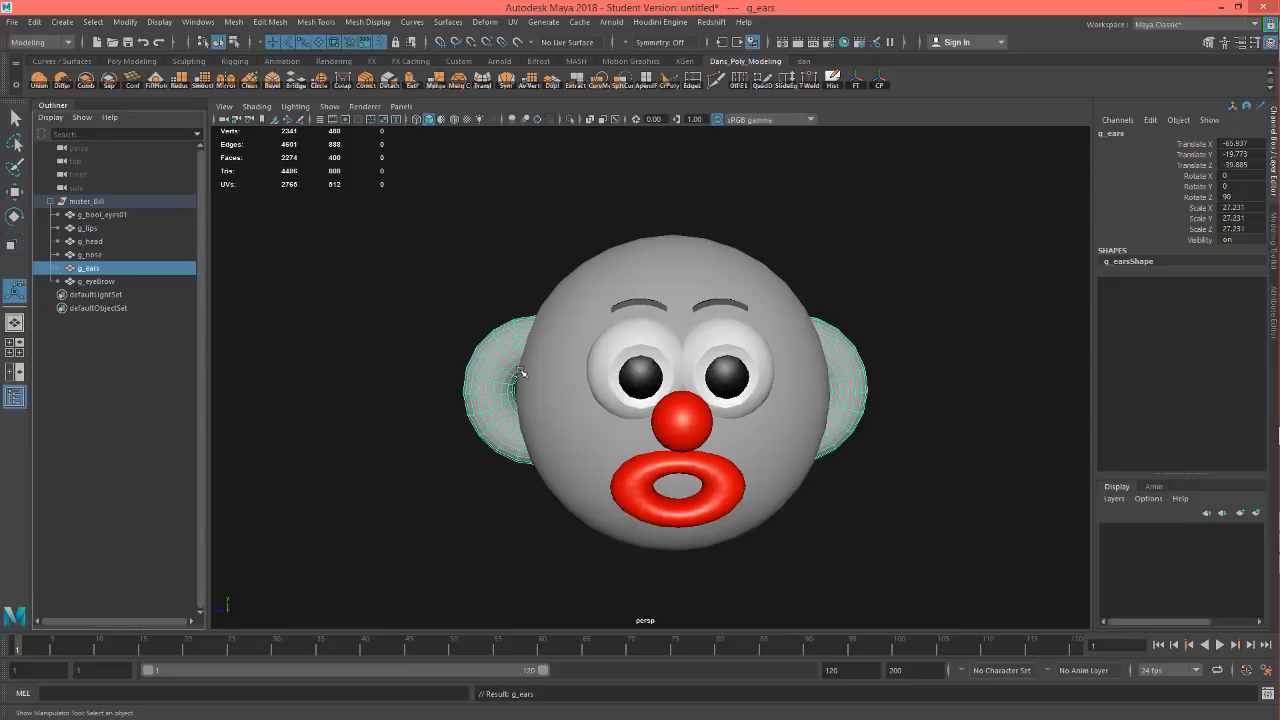
Step: Examine the clown head's ears, eyes, eyebrows, nose and lips from the front and the side
{"action": "mouse_move", "coordinate": [745, 456]}
{"action": "left_mouse_down", "text": "alt"}
{"action": "mouse_move", "coordinate": [797, 477]}
{"action": "mouse_move", "coordinate": [779, 474]}
{"action": "mouse_move", "coordinate": [763, 529]}
{"action": "left_mouse_up", "text": "alt"}
{"action": "mouse_move", "coordinate": [717, 486]}
{"action": "left_mouse_down", "text": "alt"}
{"action": "mouse_move", "coordinate": [689, 434]}
{"action": "mouse_move", "coordinate": [702, 476]}
{"action": "left_mouse_up", "text": "alt"}
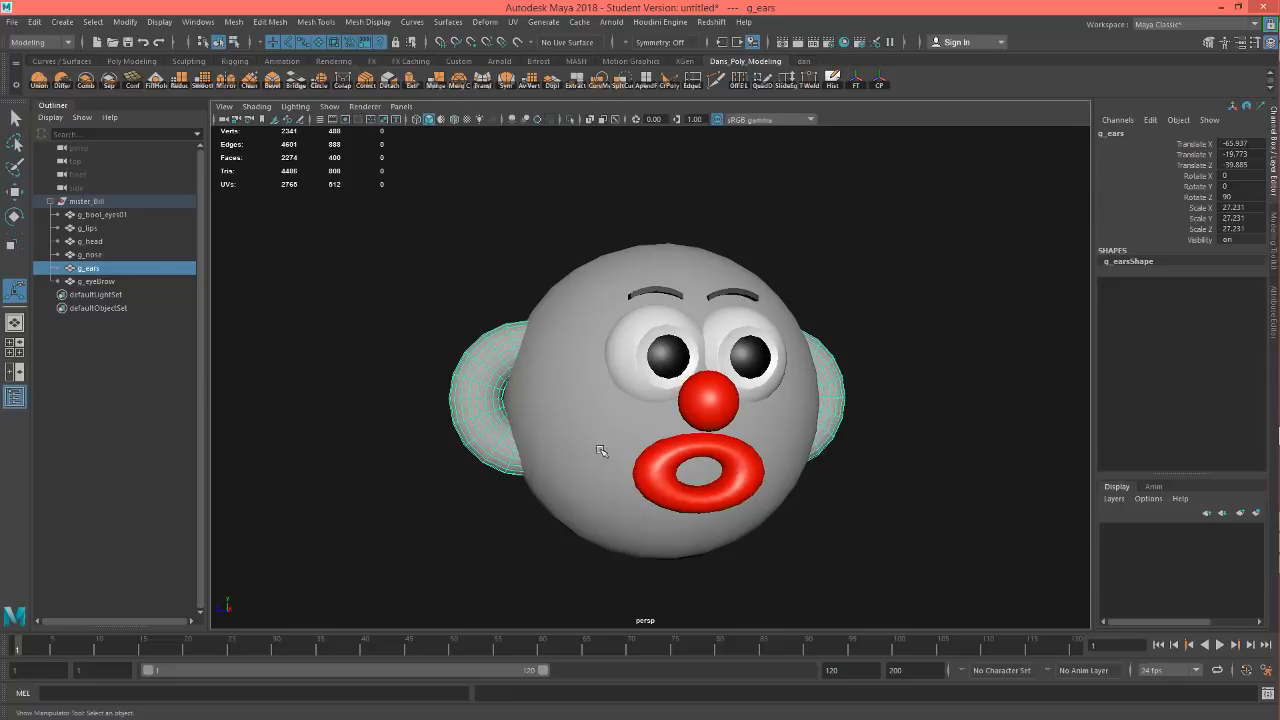
{"action": "left_click_drag", "start_coordinate": [603, 452], "coordinate": [632, 452], "text": "alt"}
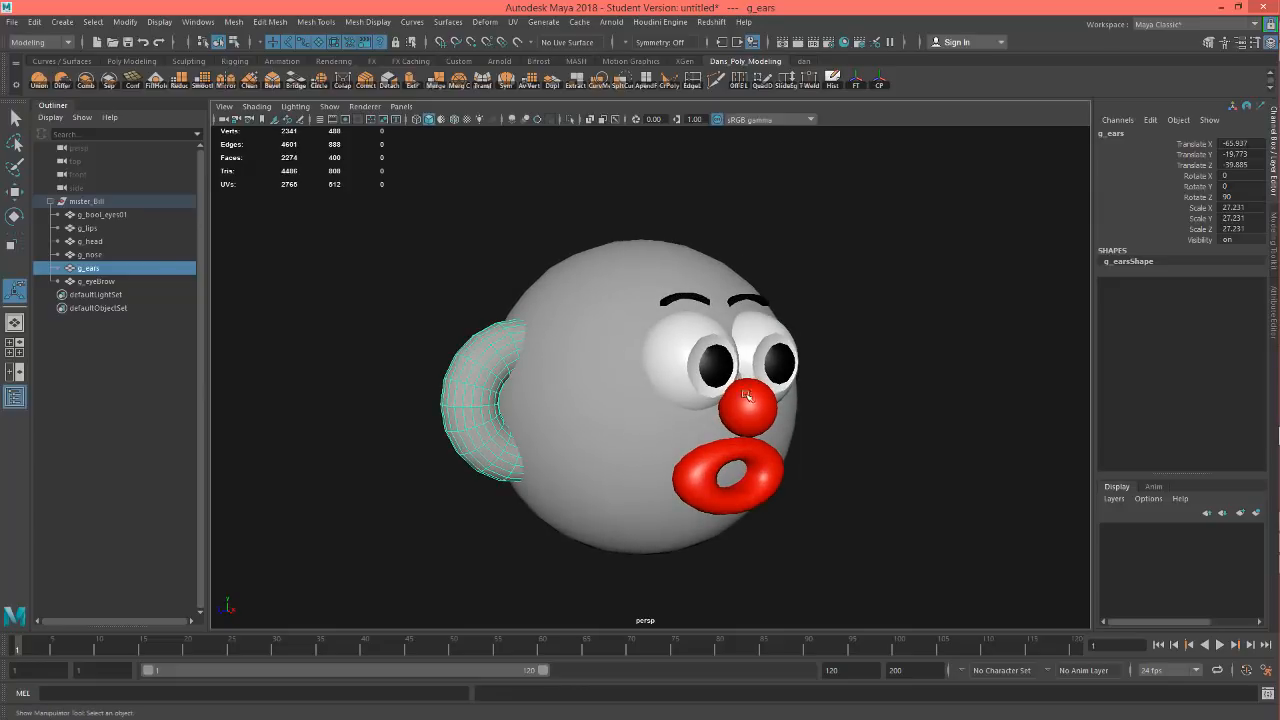
{"action": "left_click_drag", "start_coordinate": [726, 543], "coordinate": [709, 520], "text": "alt"}
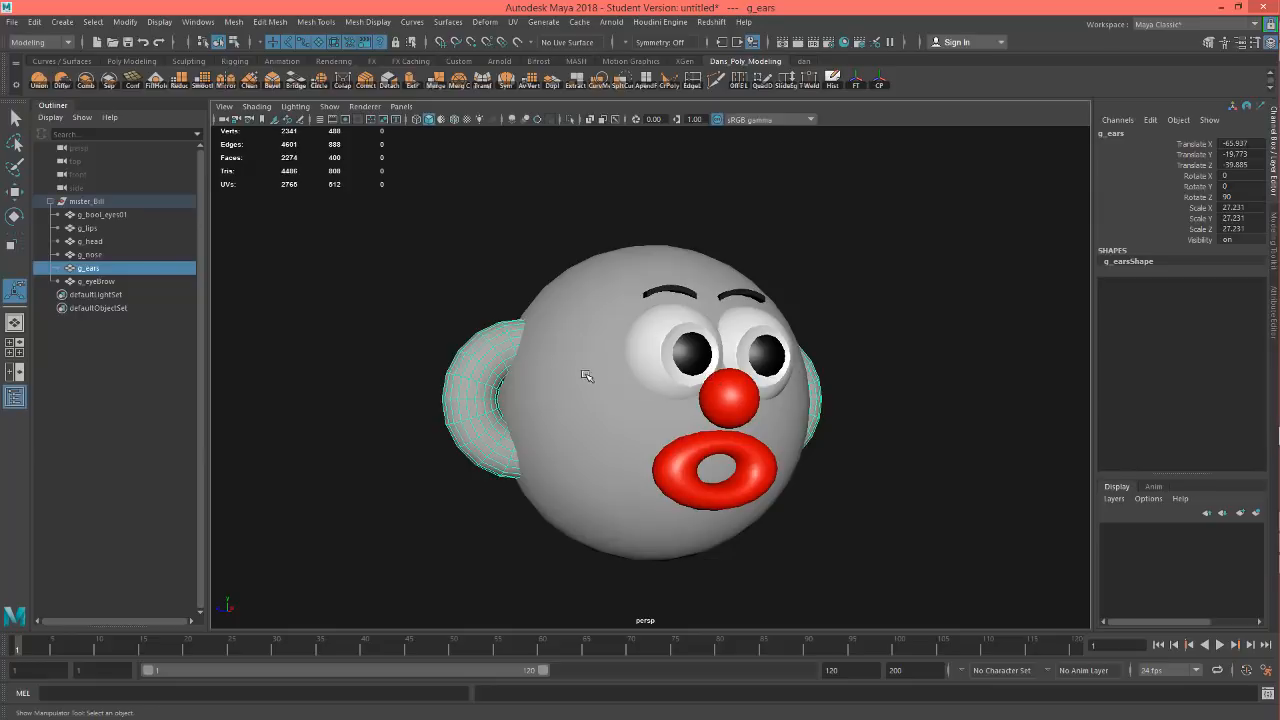
{"action": "left_click_drag", "start_coordinate": [580, 374], "coordinate": [572, 384], "text": "alt"}
{"action": "left_click_drag", "start_coordinate": [651, 390], "coordinate": [610, 422], "text": "alt"}
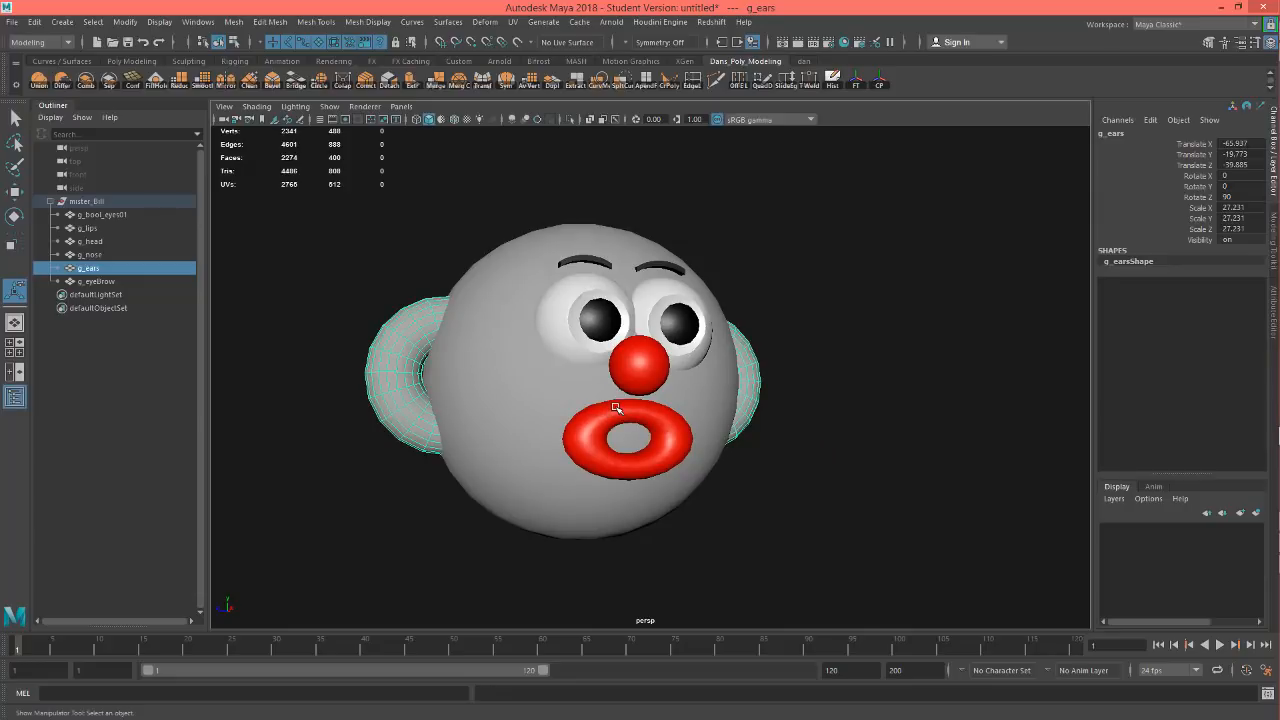
{"action": "left_click_drag", "start_coordinate": [616, 408], "coordinate": [727, 443], "text": "alt"}
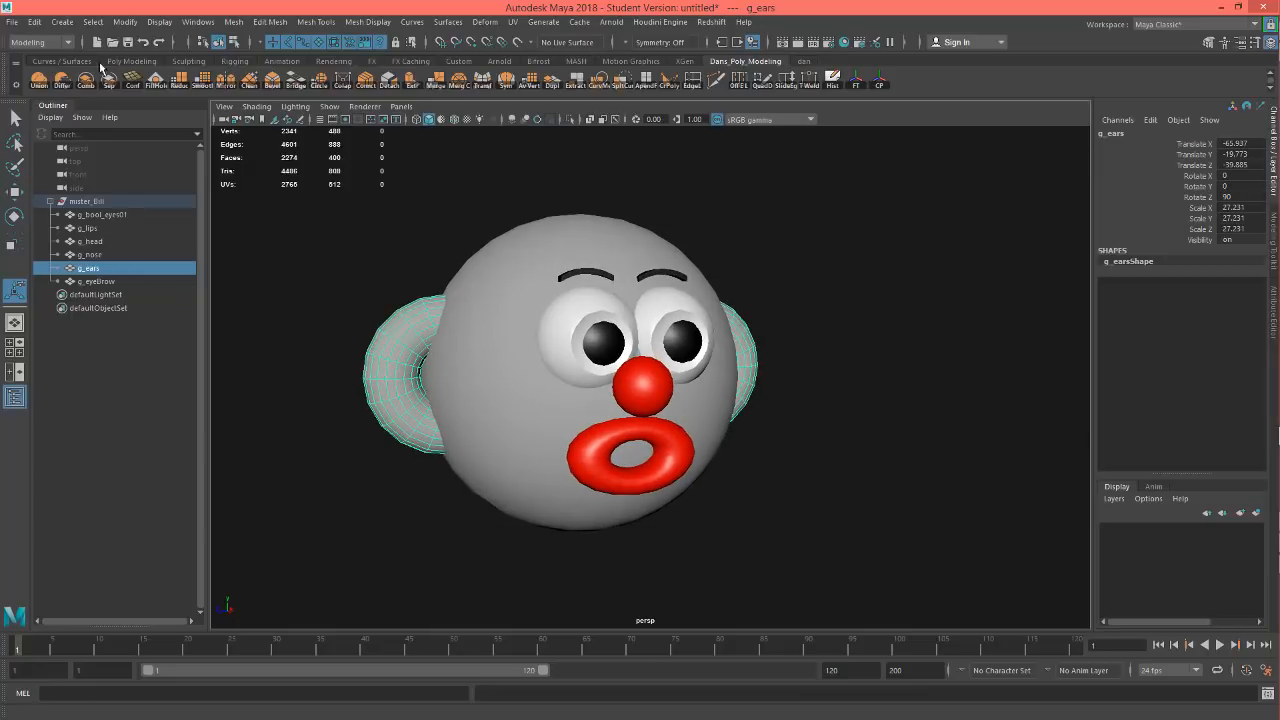